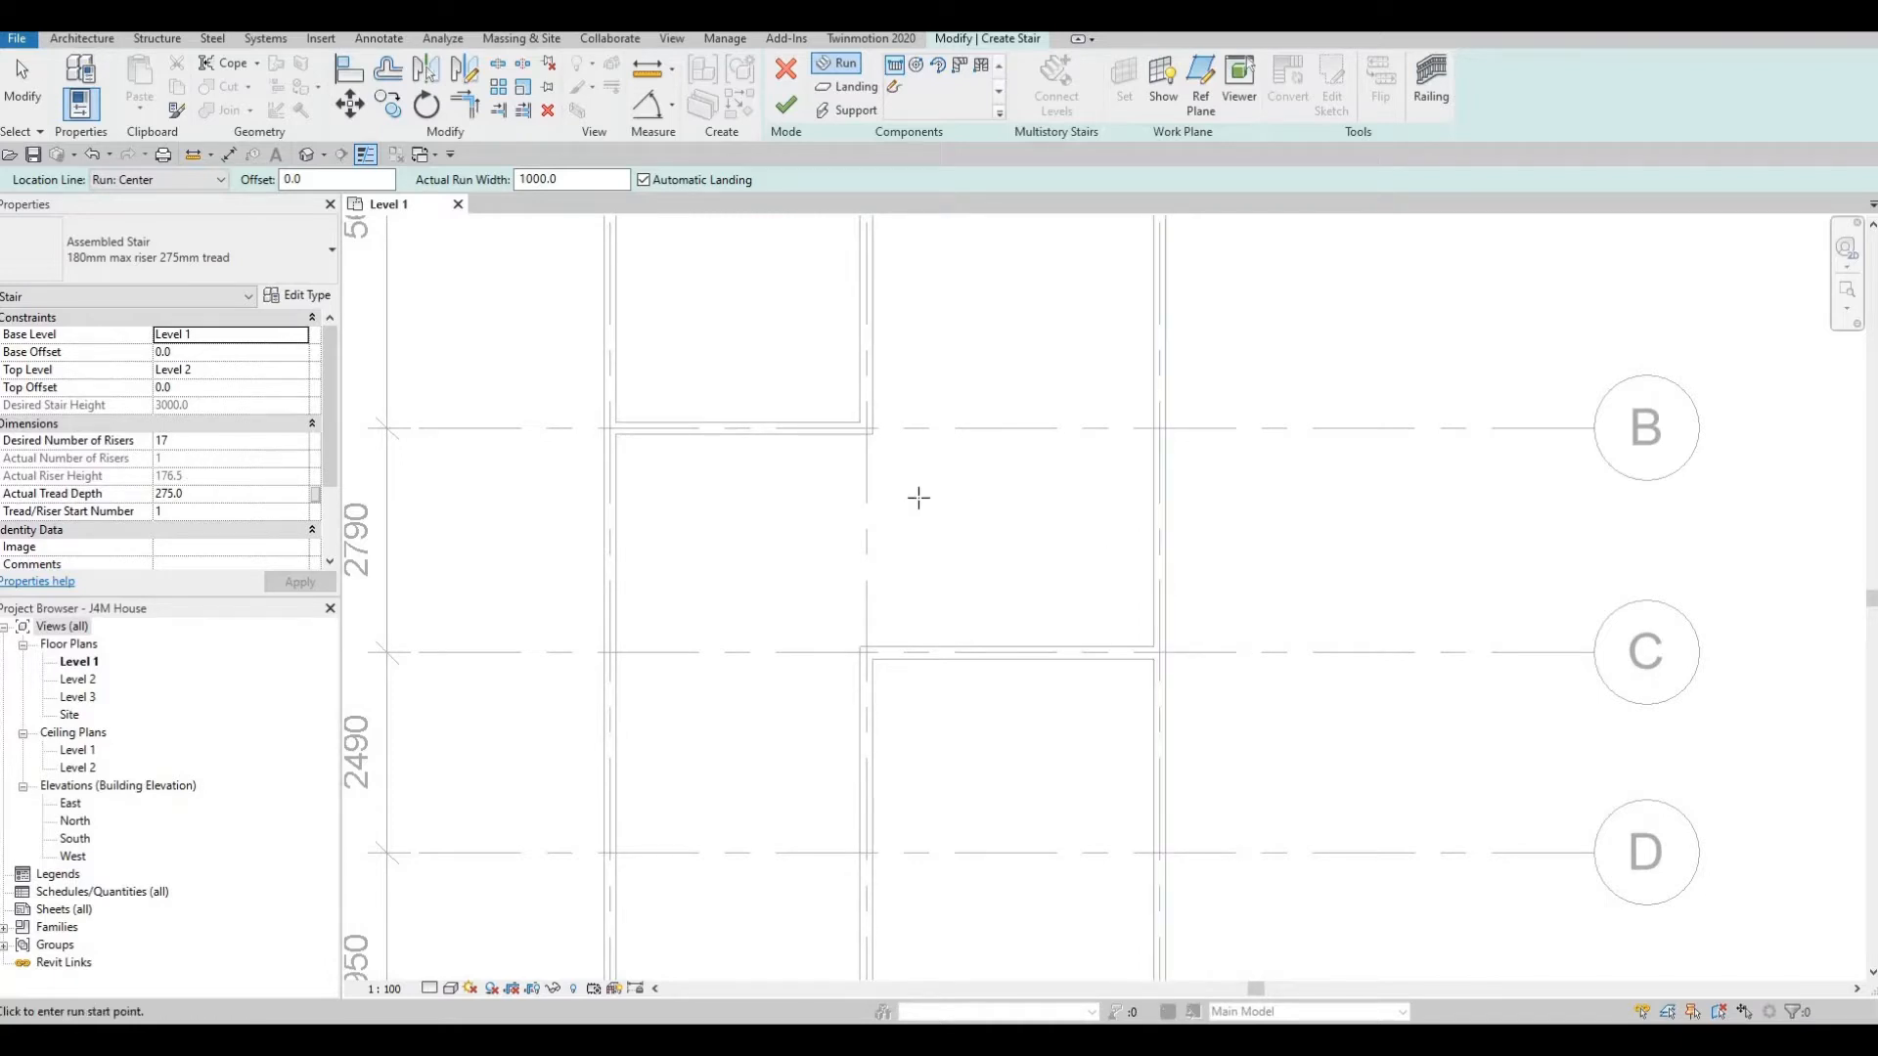
Set the stair's desired number of risers to 14.
{"action": "key", "text": "F1"}
{"action": "left_click", "coordinate": [212, 445]}
{"action": "type", "text": "1"}
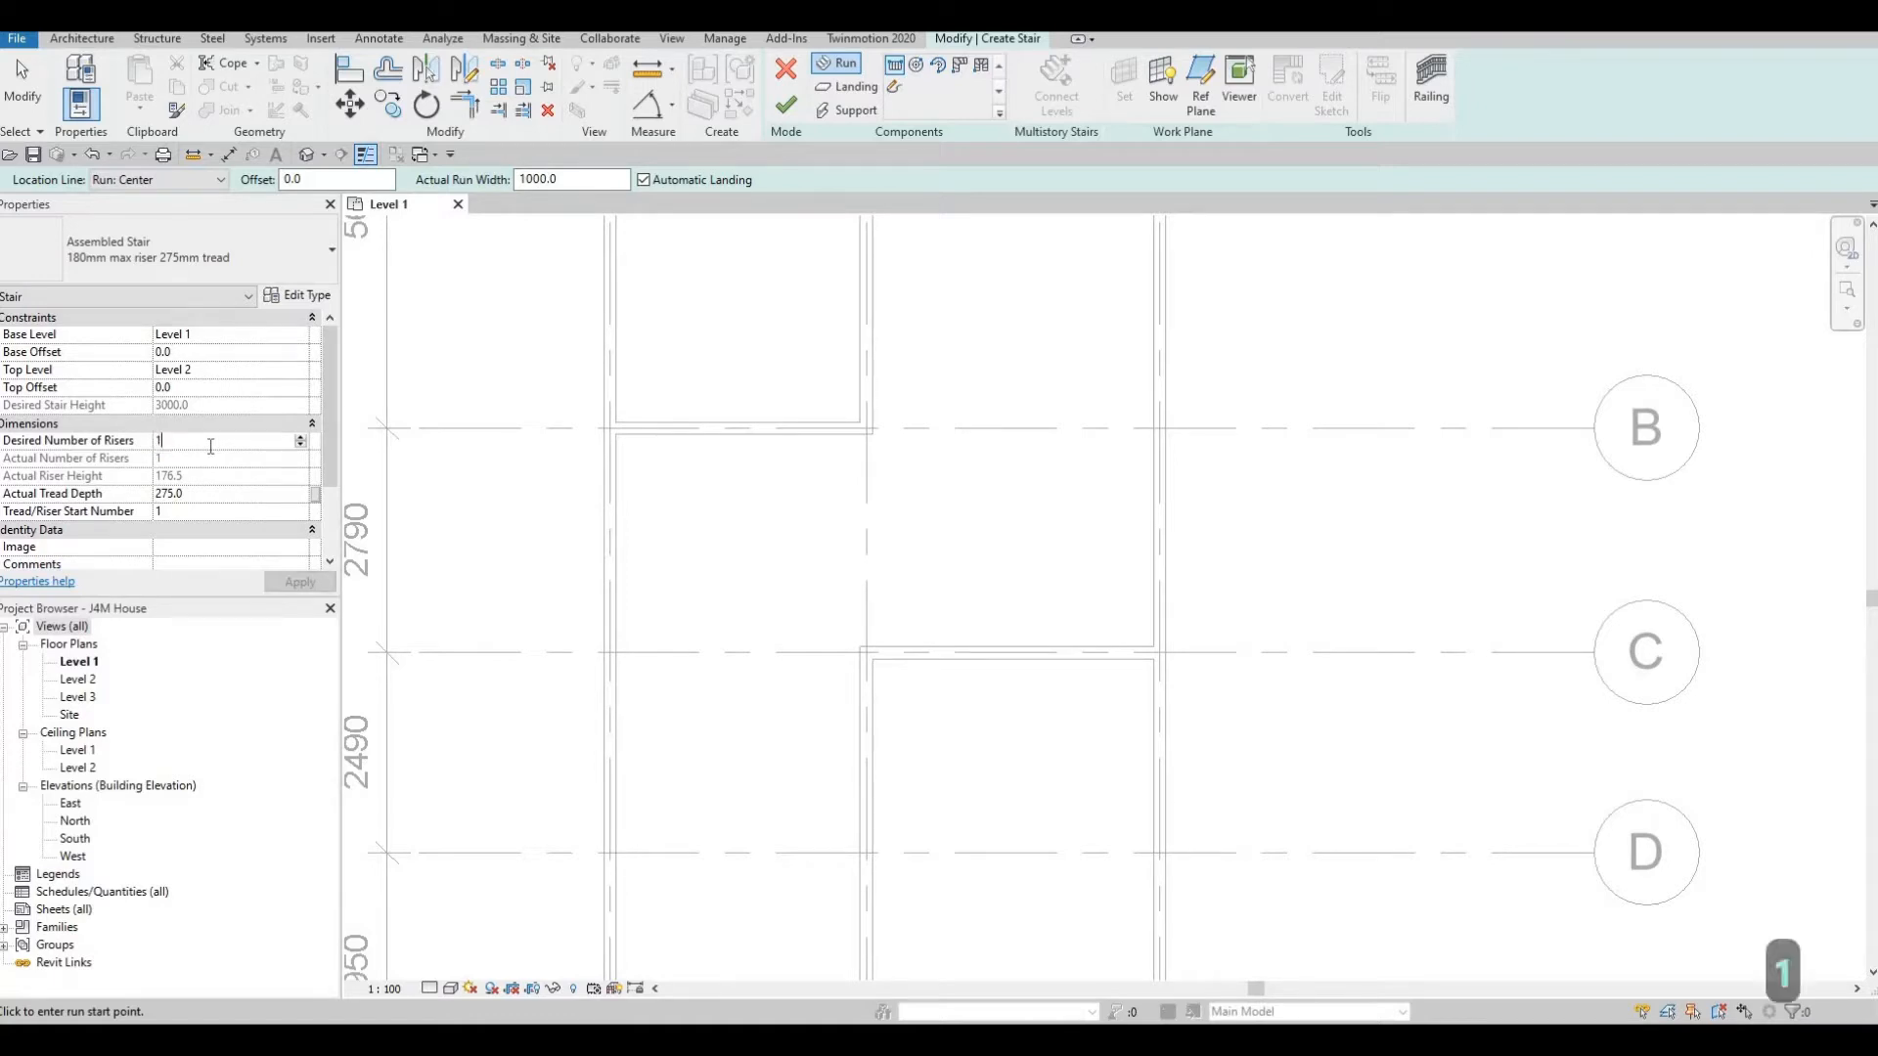
{"action": "type", "text": "4"}
{"action": "key", "text": "Return"}
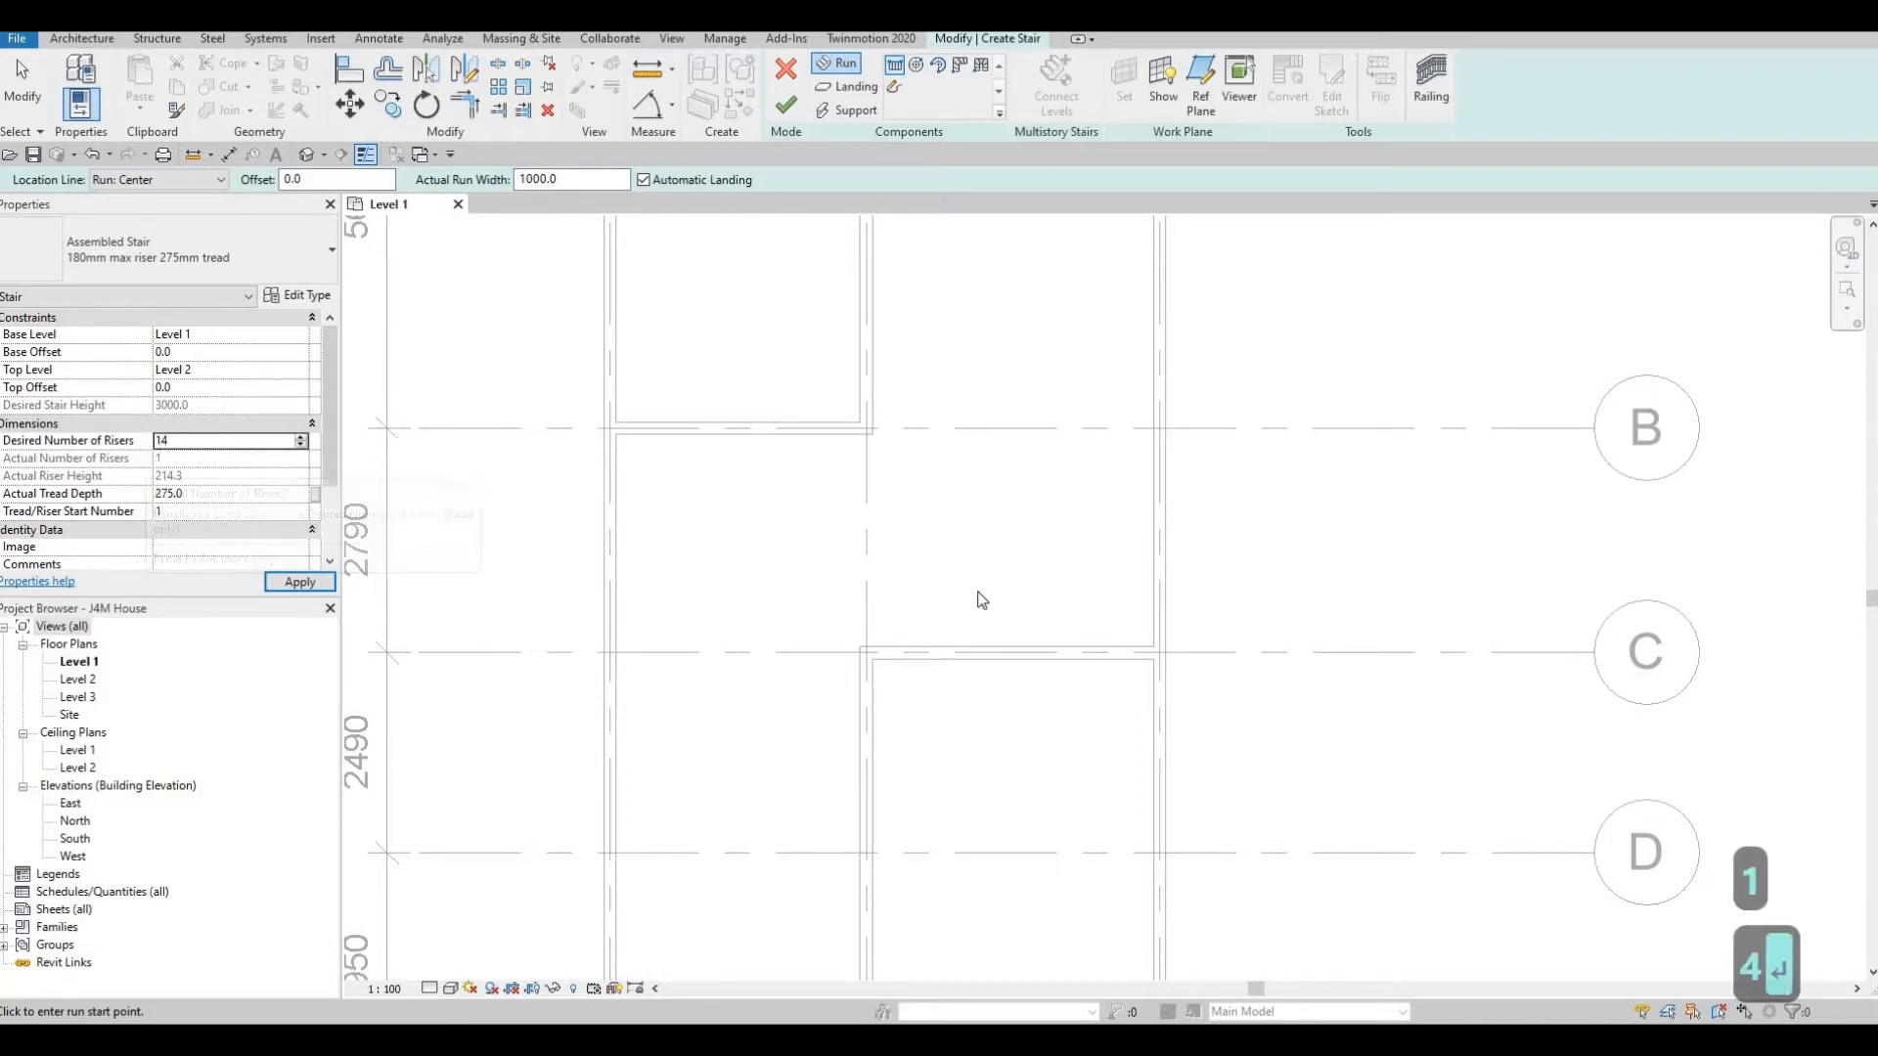
{"action": "left_click", "coordinate": [1018, 588]}
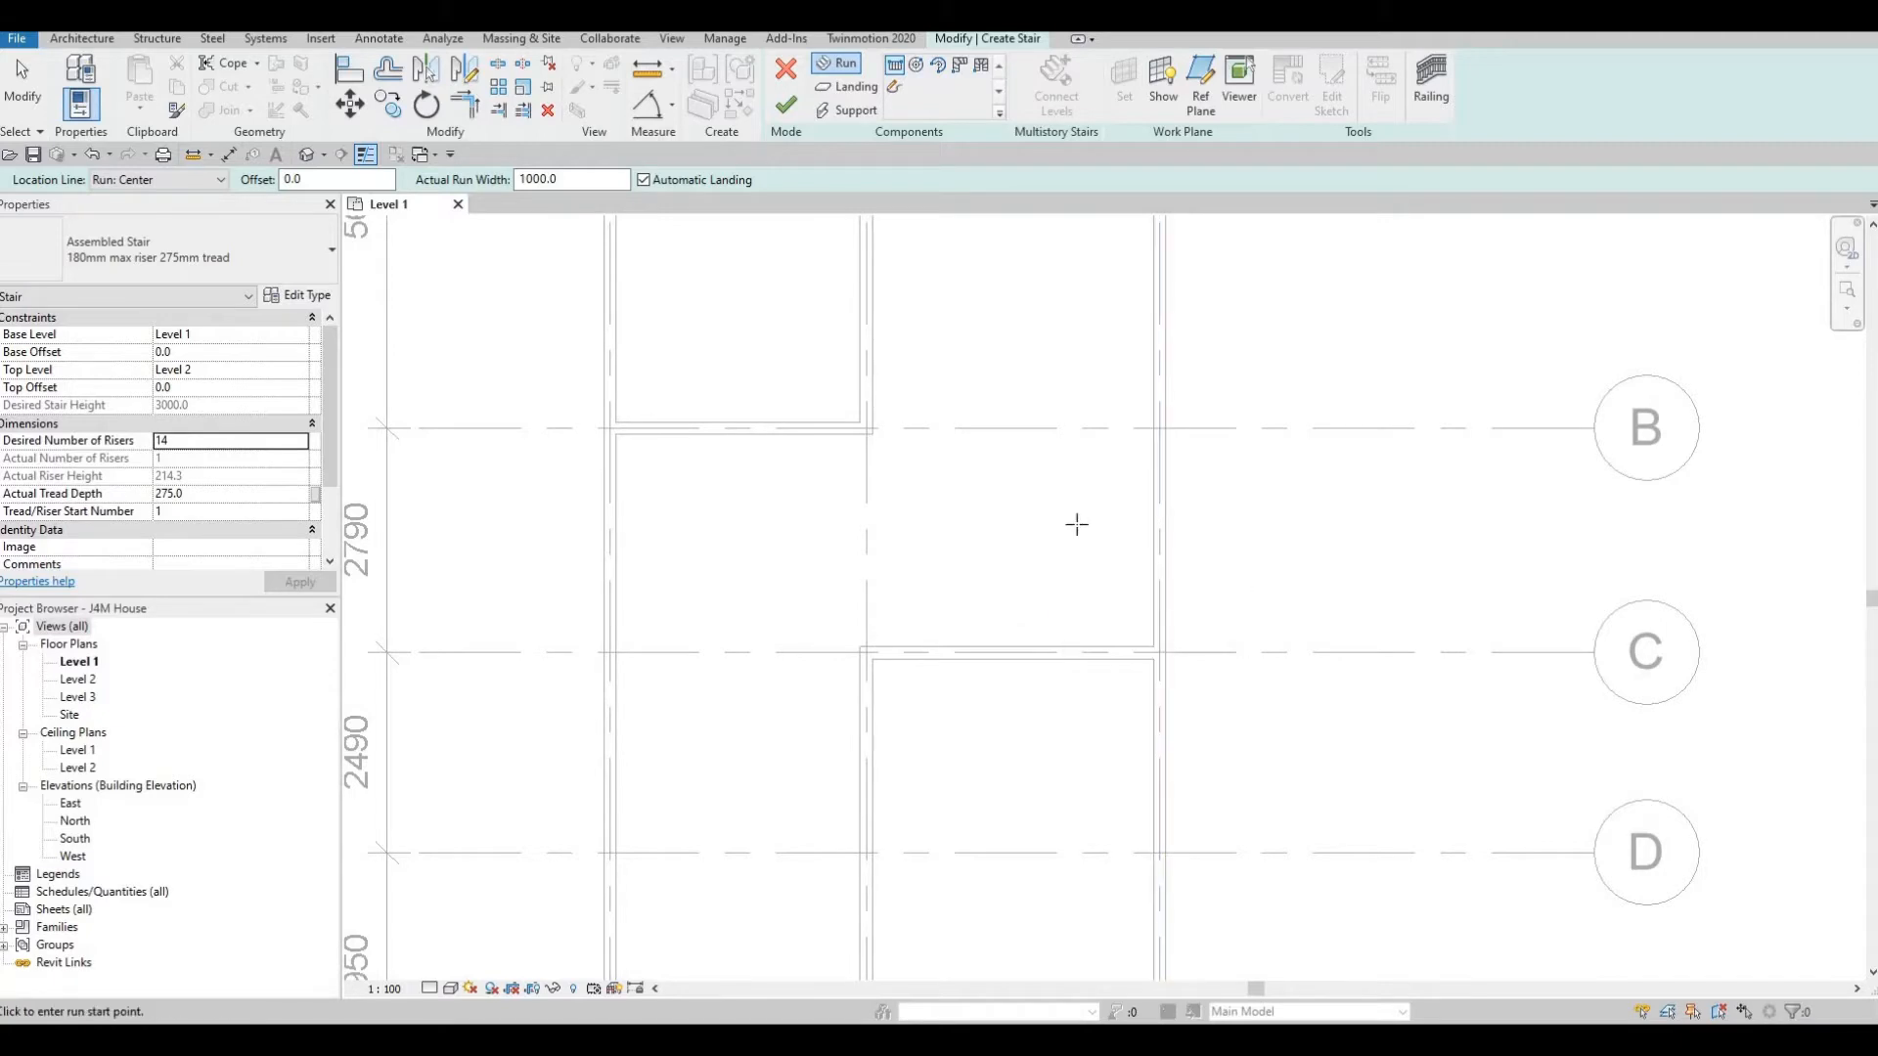
Sketch the first stair run horizontally between grids B and C, 1650 mm long with seven risers.
{"action": "left_click", "coordinate": [933, 500]}
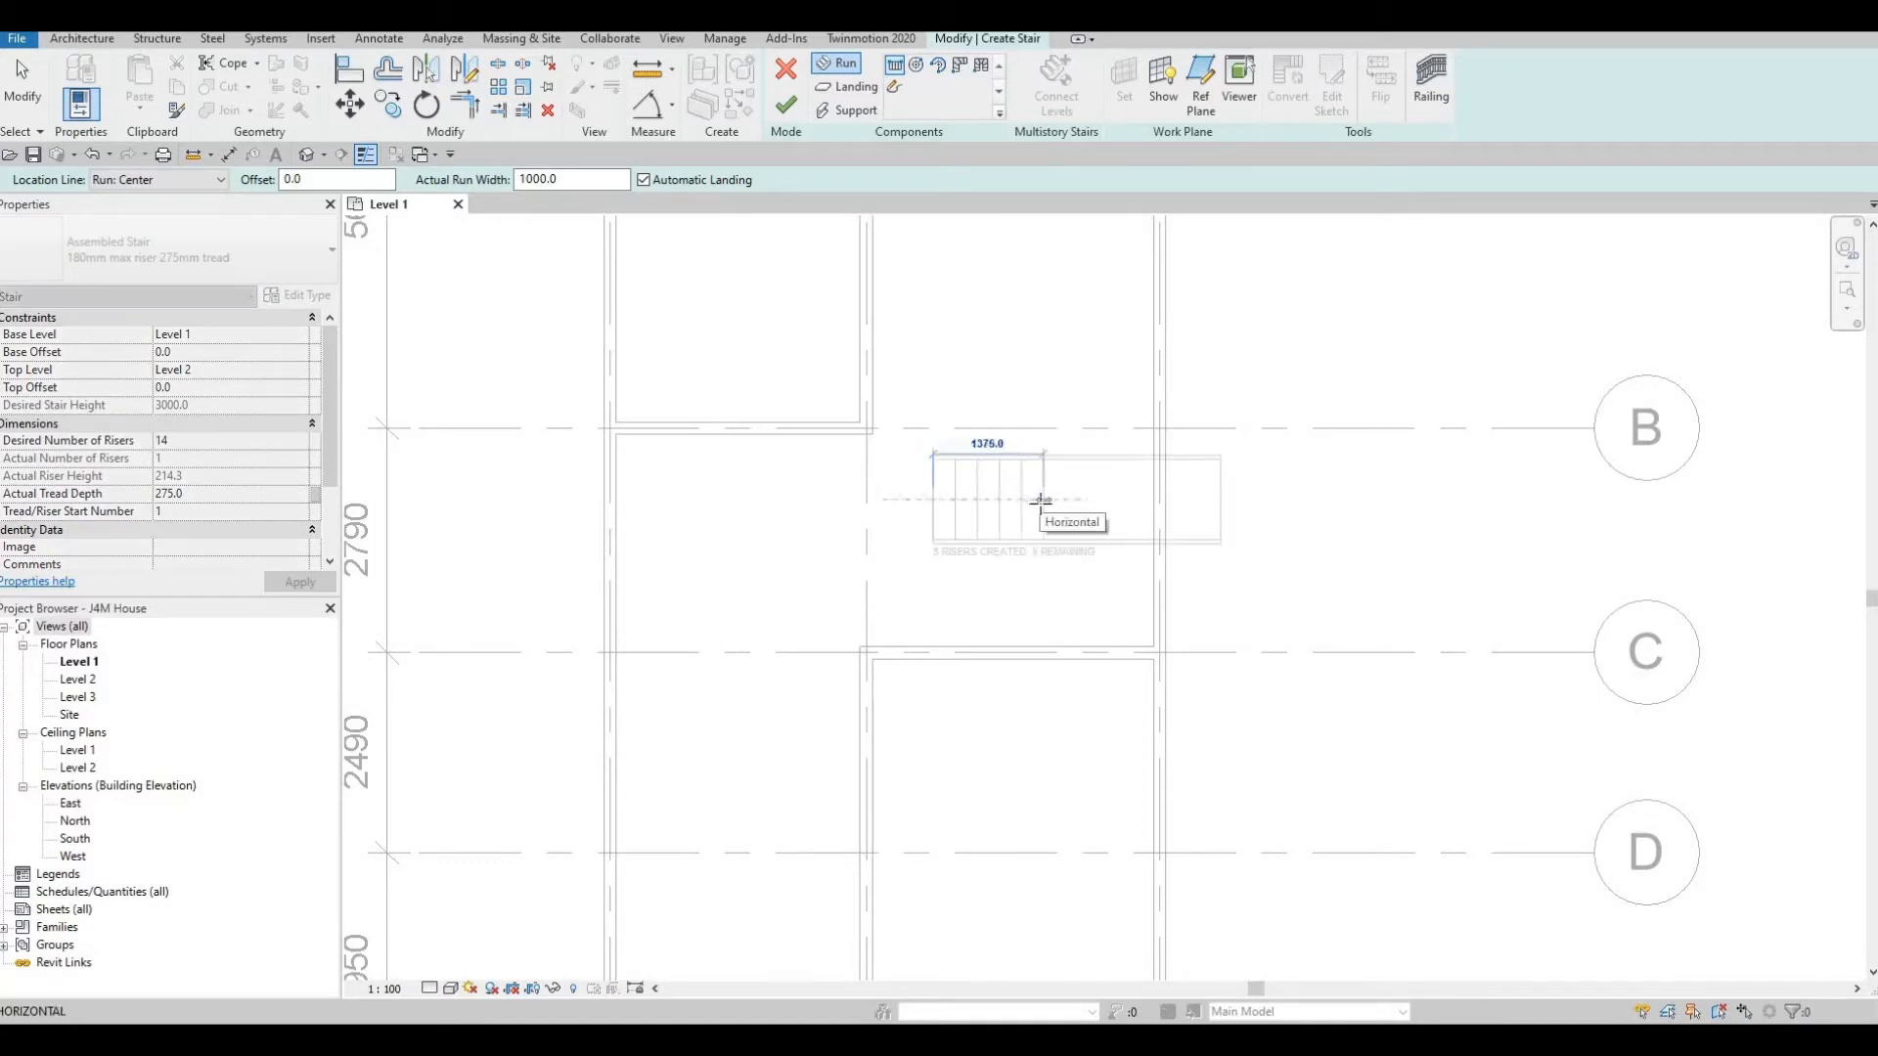
{"action": "scroll", "coordinate": [1040, 501], "scroll_direction": "up", "scroll_amount": 5}
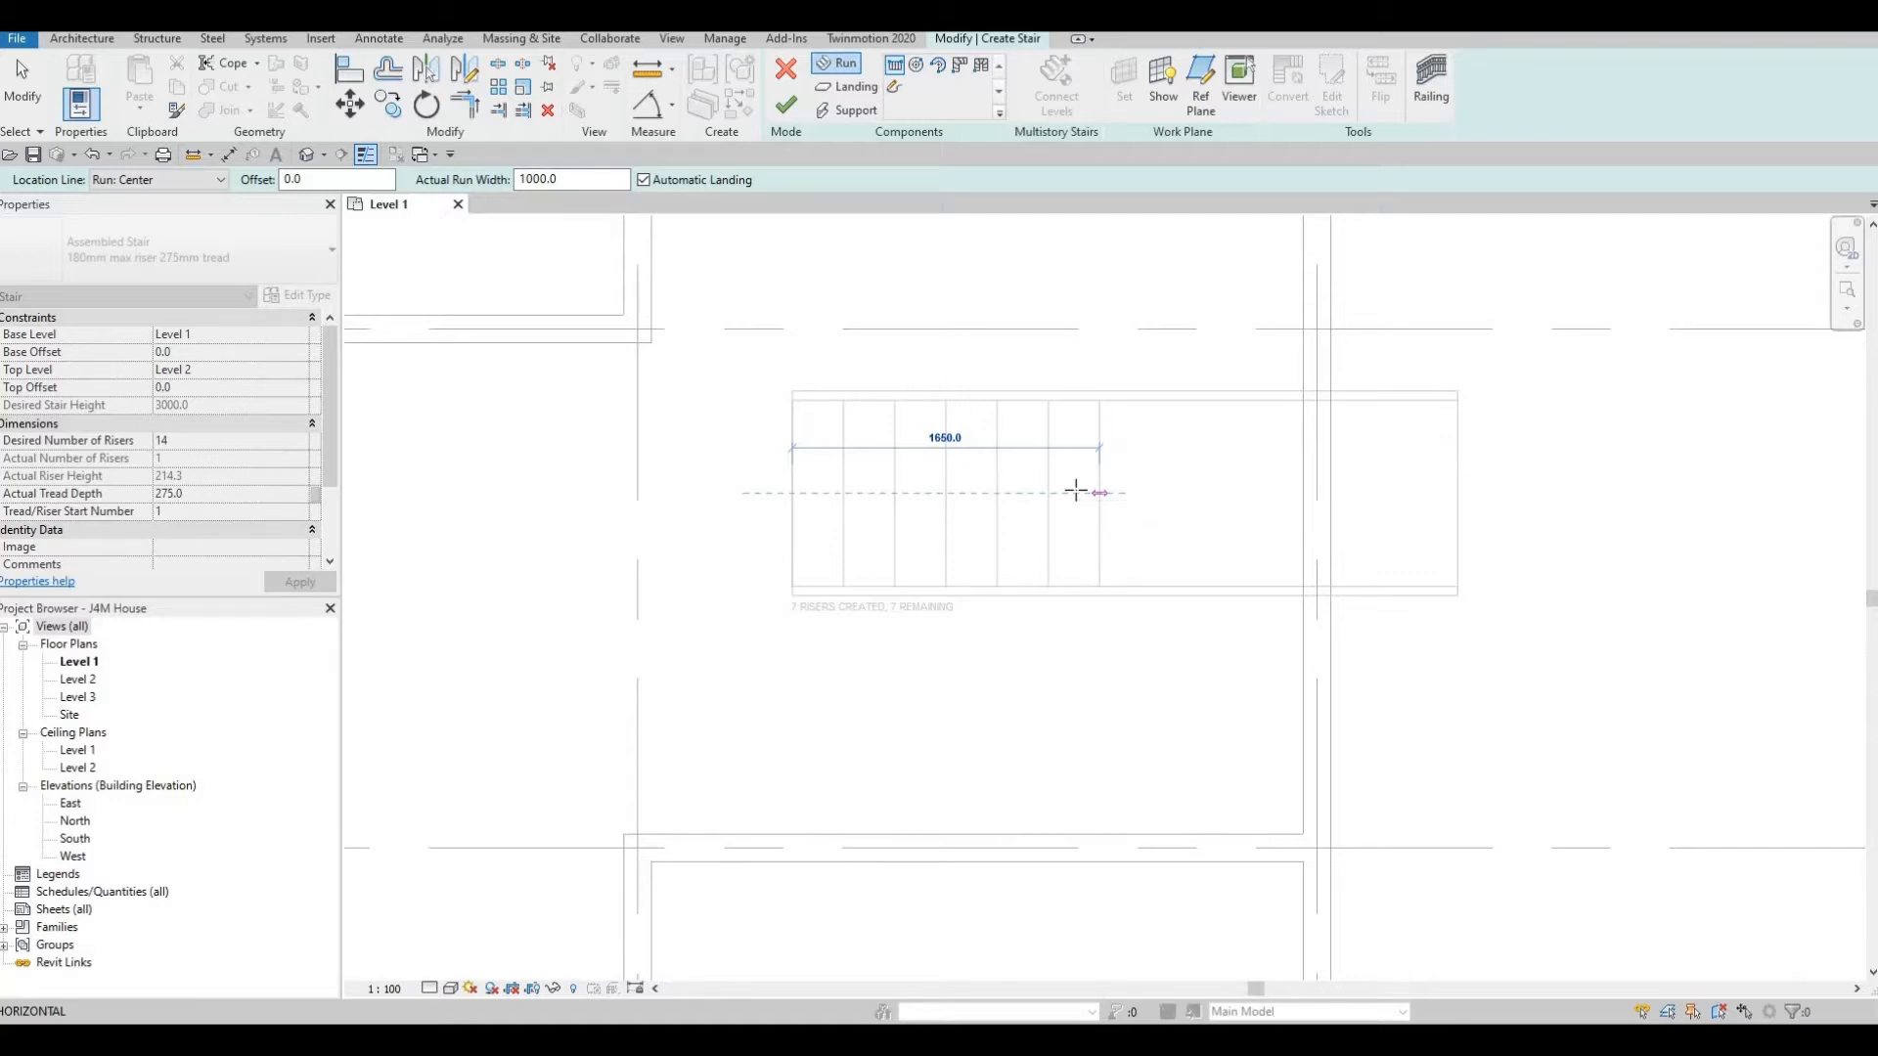
{"action": "left_click", "coordinate": [1078, 492]}
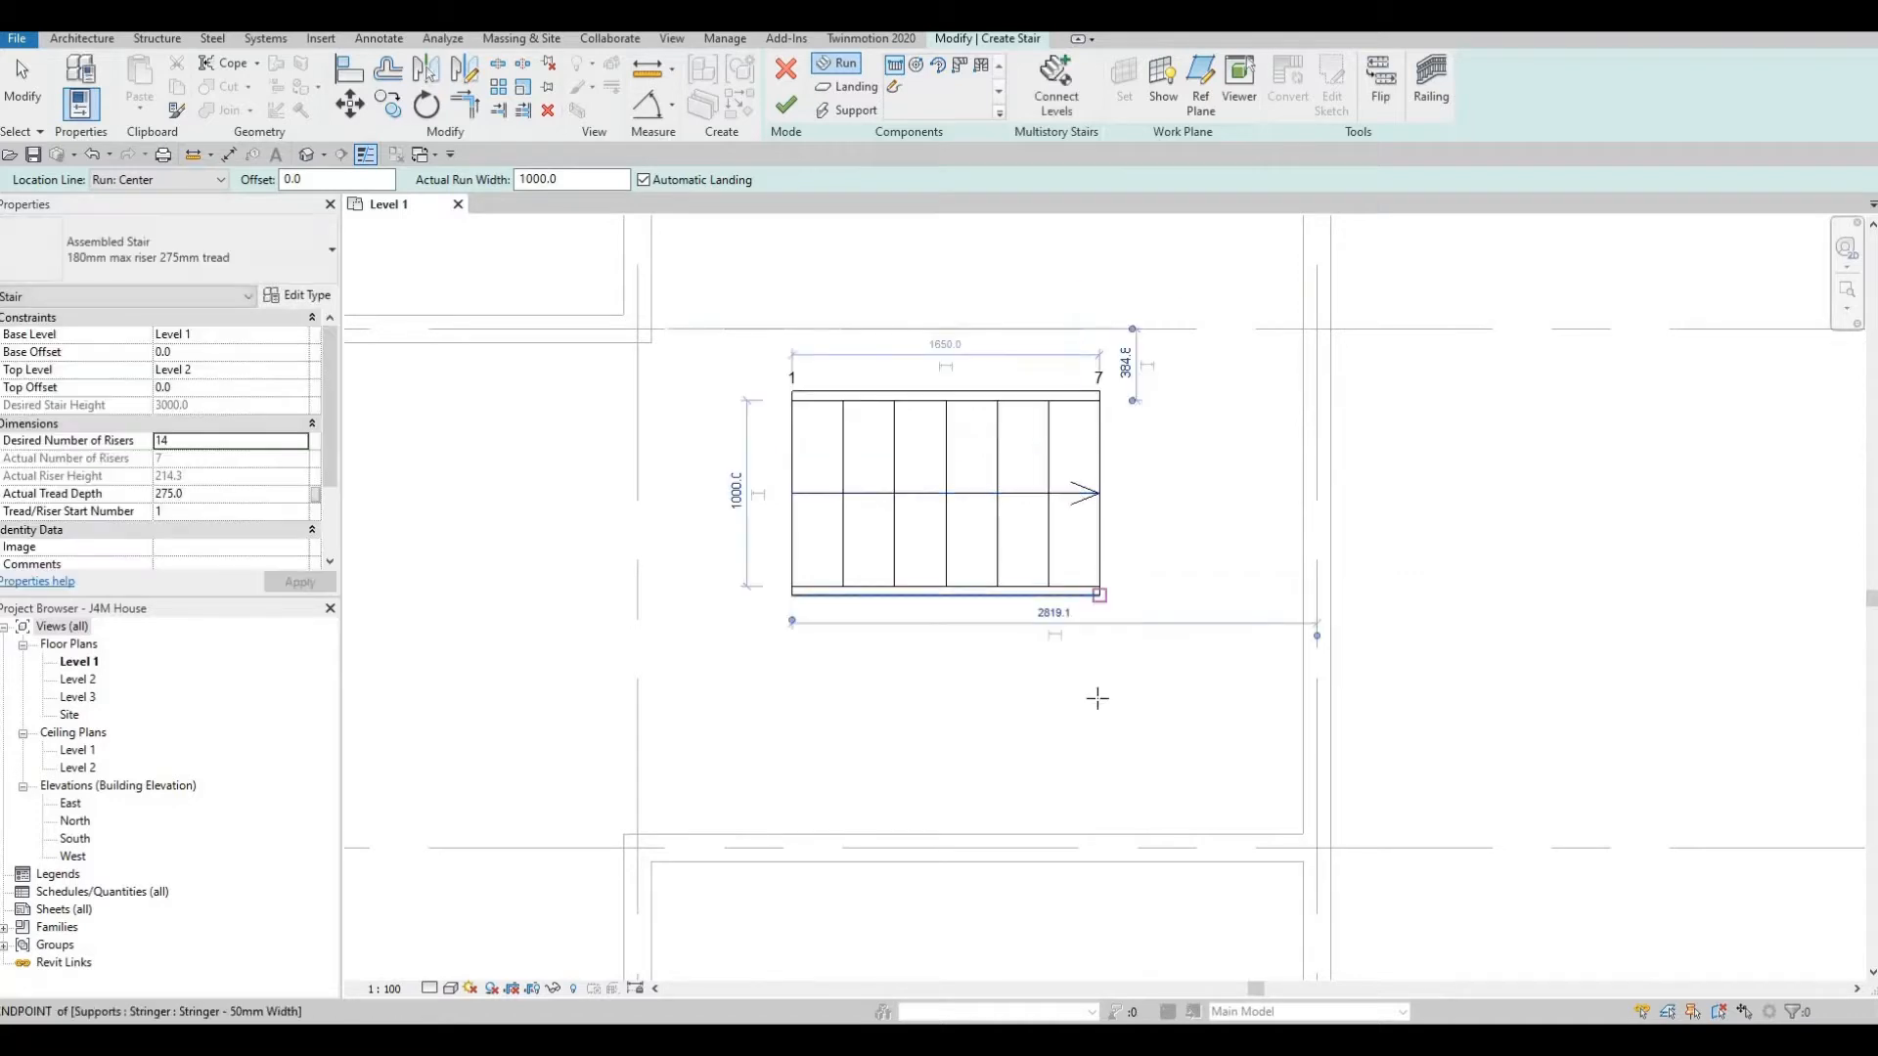
Draw the second run back parallel below the first with the remaining seven risers, and finish the stair.
{"action": "left_click", "coordinate": [1097, 697]}
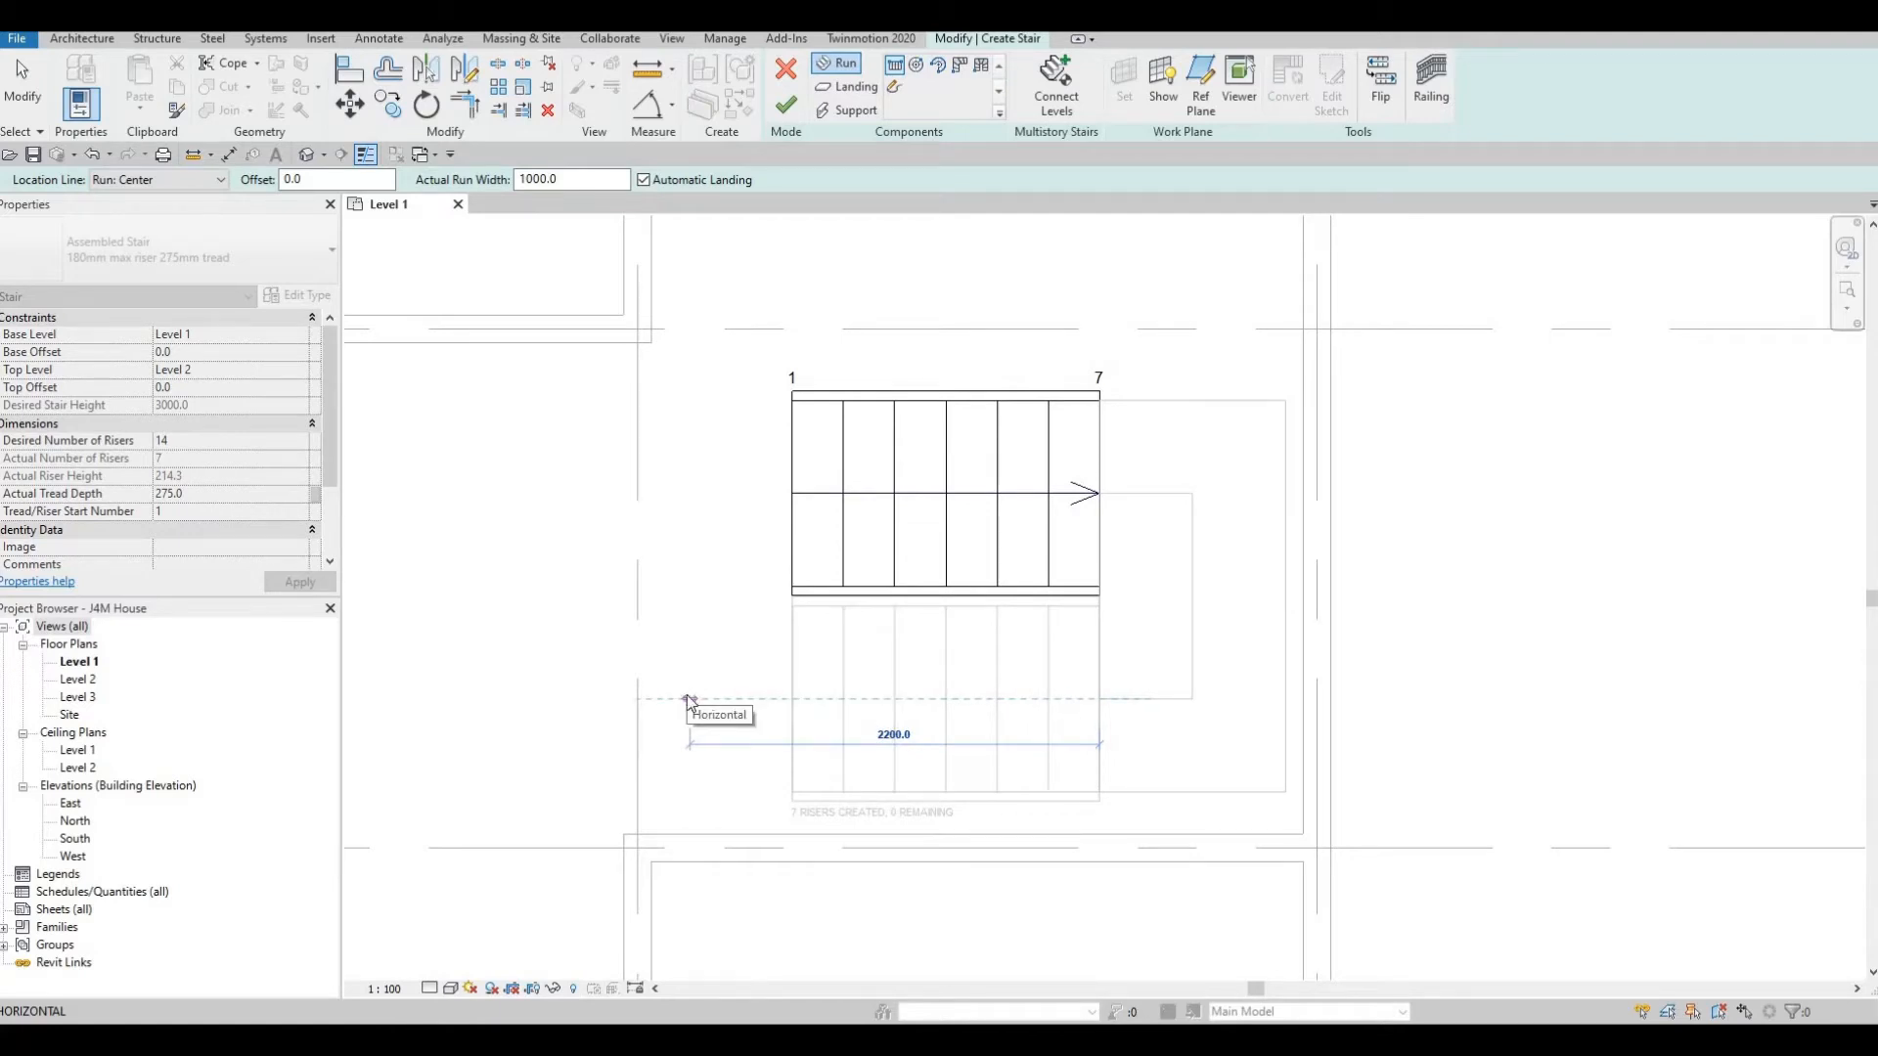
{"action": "left_click", "coordinate": [688, 700]}
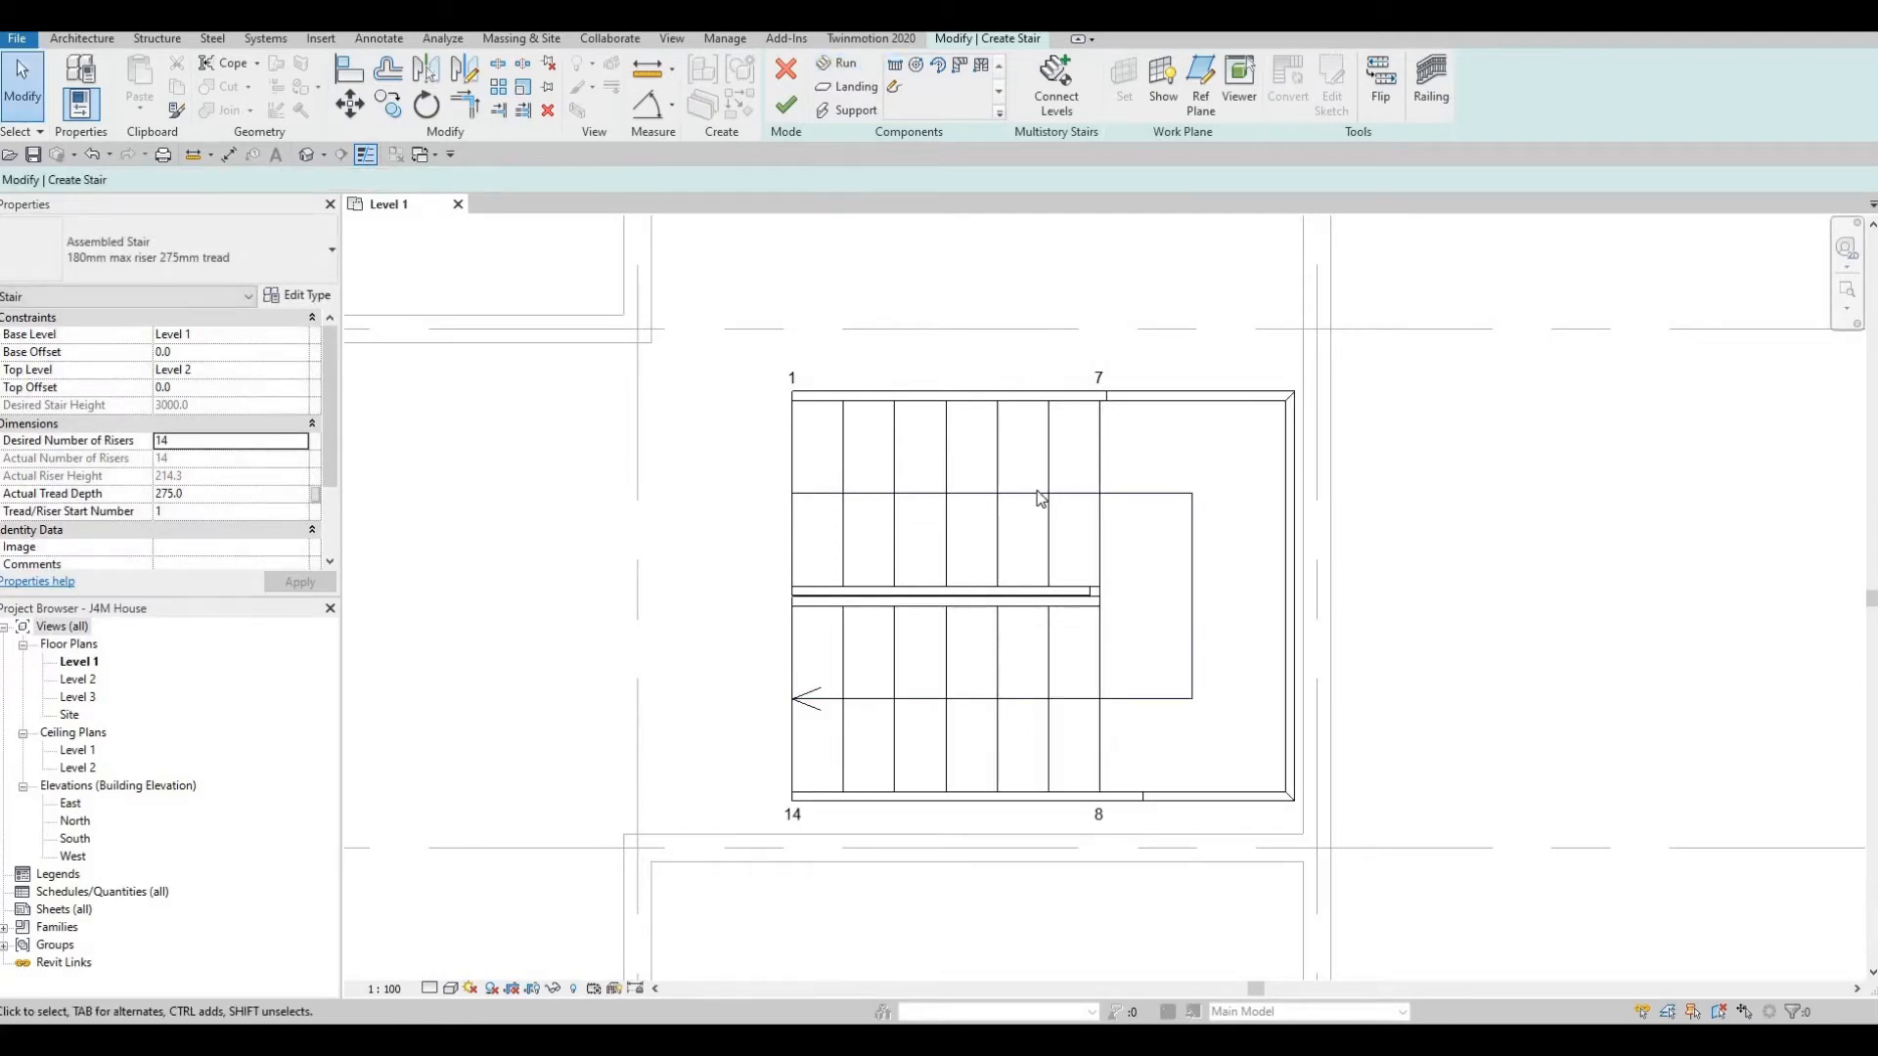
{"action": "scroll", "coordinate": [1039, 416], "scroll_direction": "down", "scroll_amount": 2}
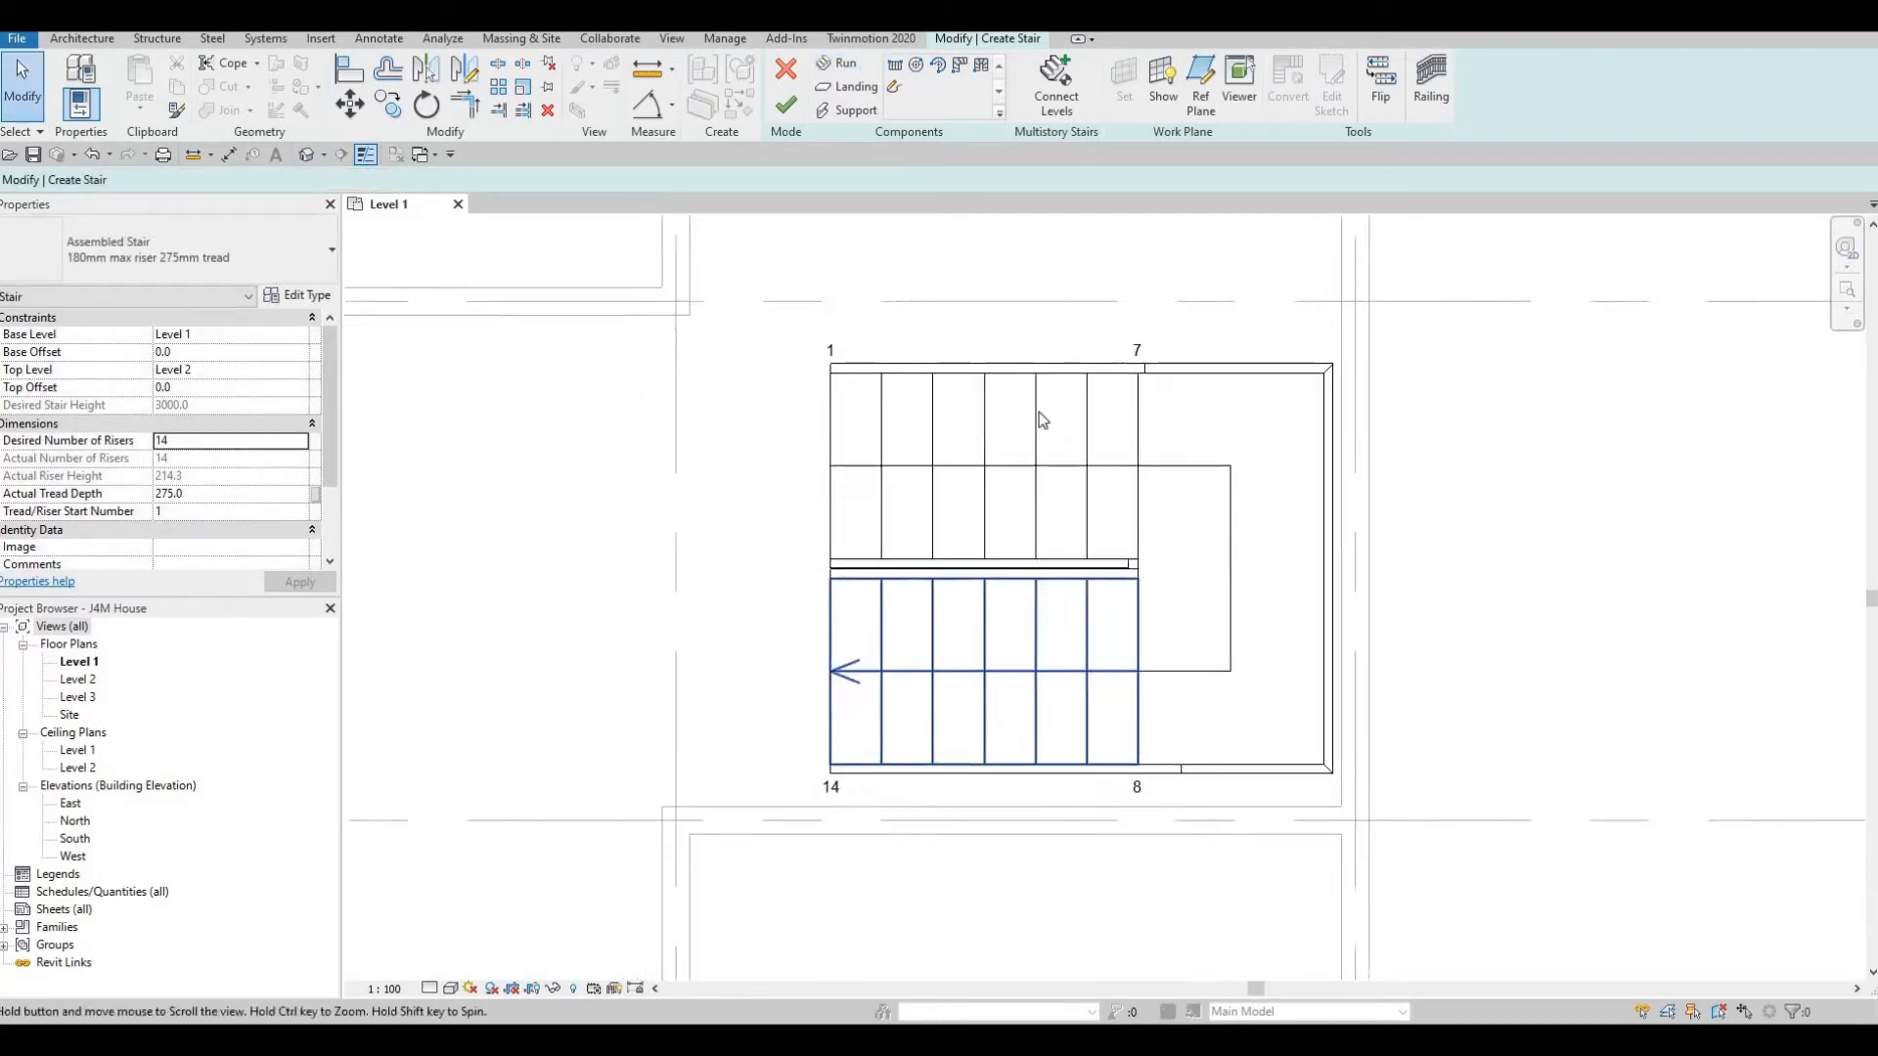
{"action": "left_click", "coordinate": [783, 114]}
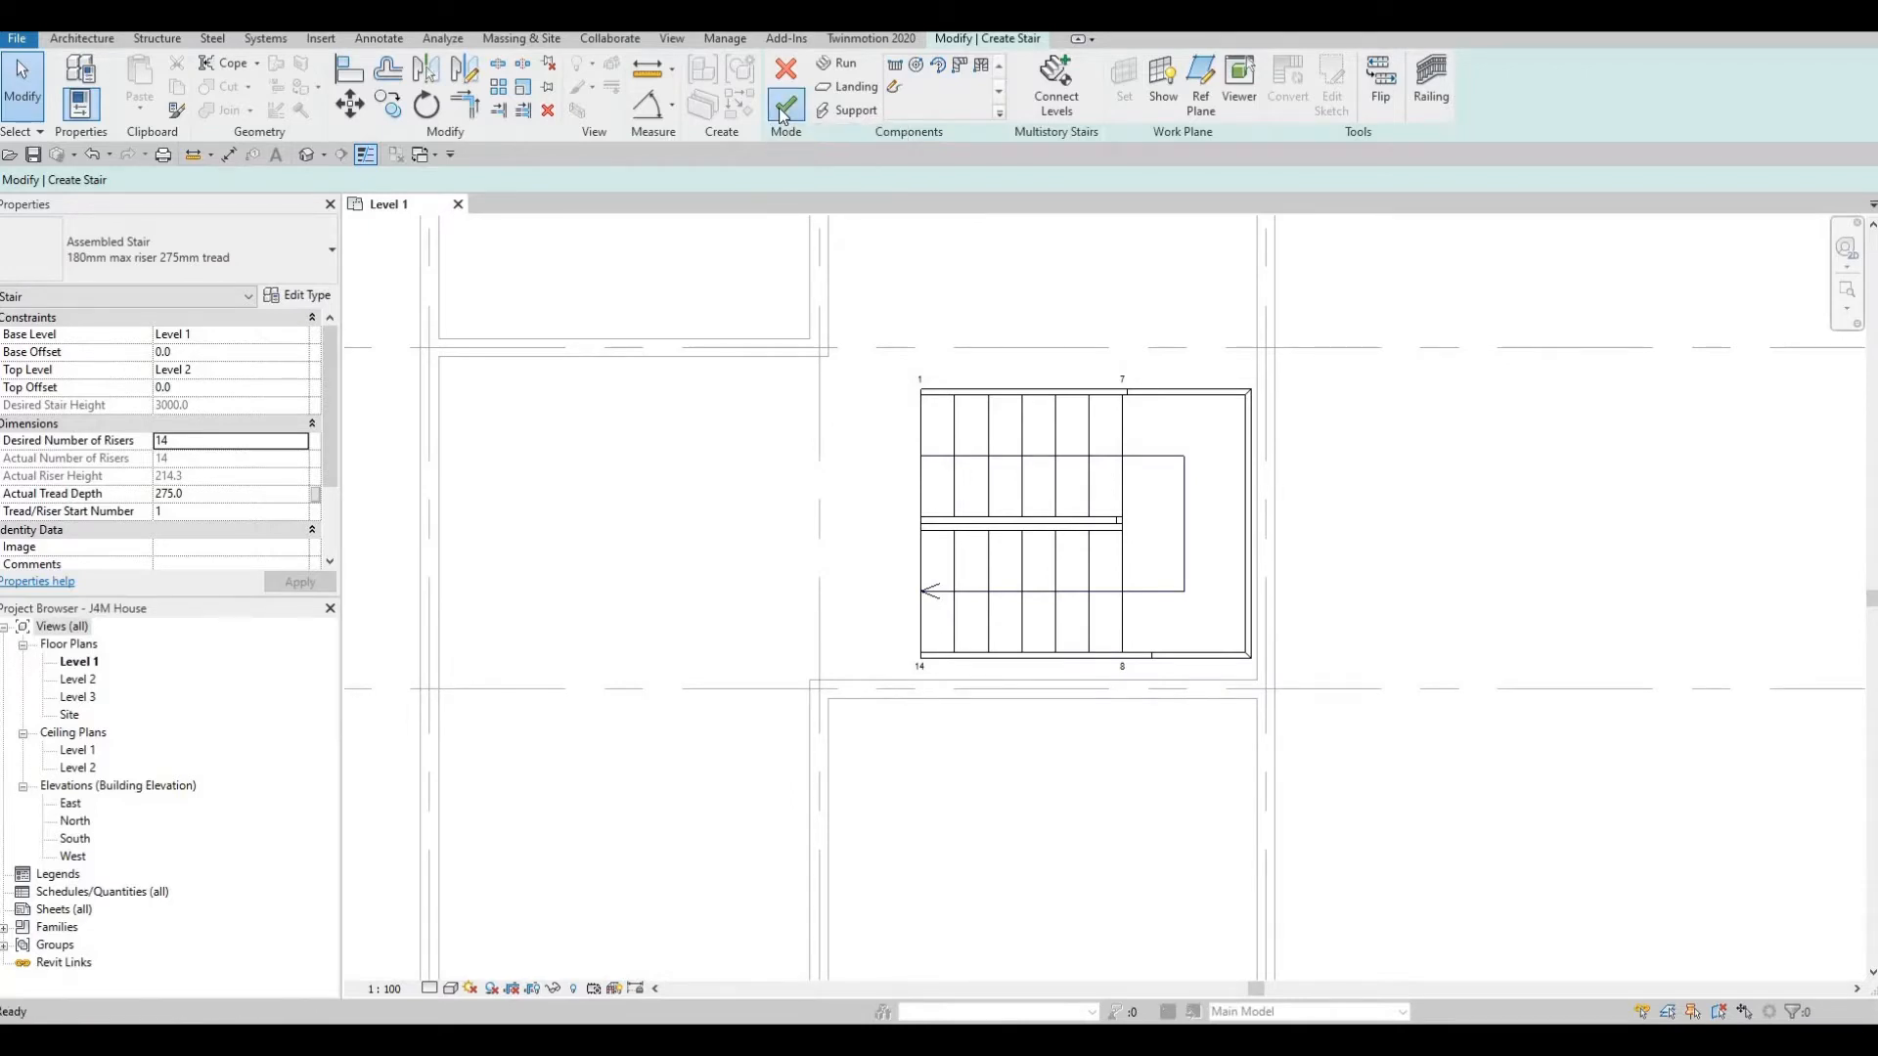
Nudge the finished stair seven increments down and two to the right, toward the corner walls.
{"action": "left_click", "coordinate": [1124, 436]}
{"action": "key", "text": "Down"}
{"action": "key", "text": "Down"}
{"action": "key", "text": "Down"}
{"action": "key", "text": "Down"}
{"action": "key", "text": "Down"}
{"action": "key", "text": "Down"}
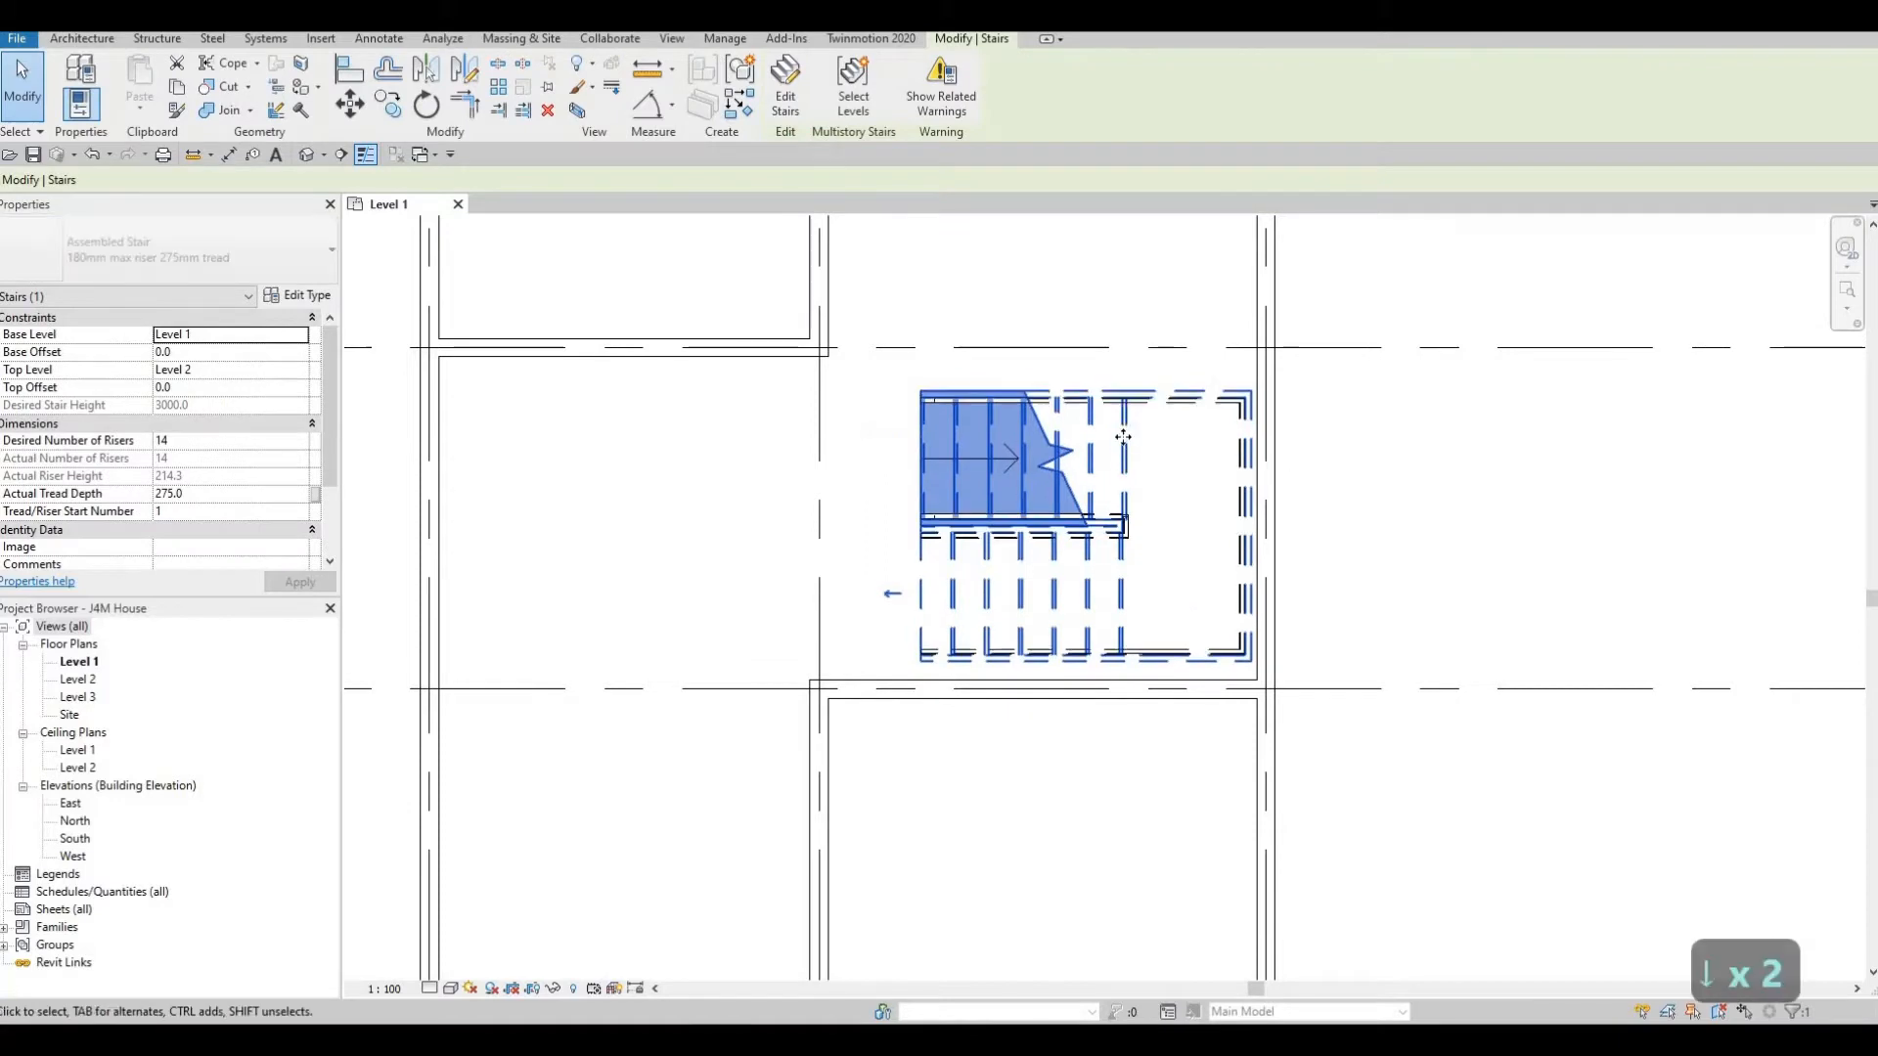
{"action": "key", "text": "Down"}
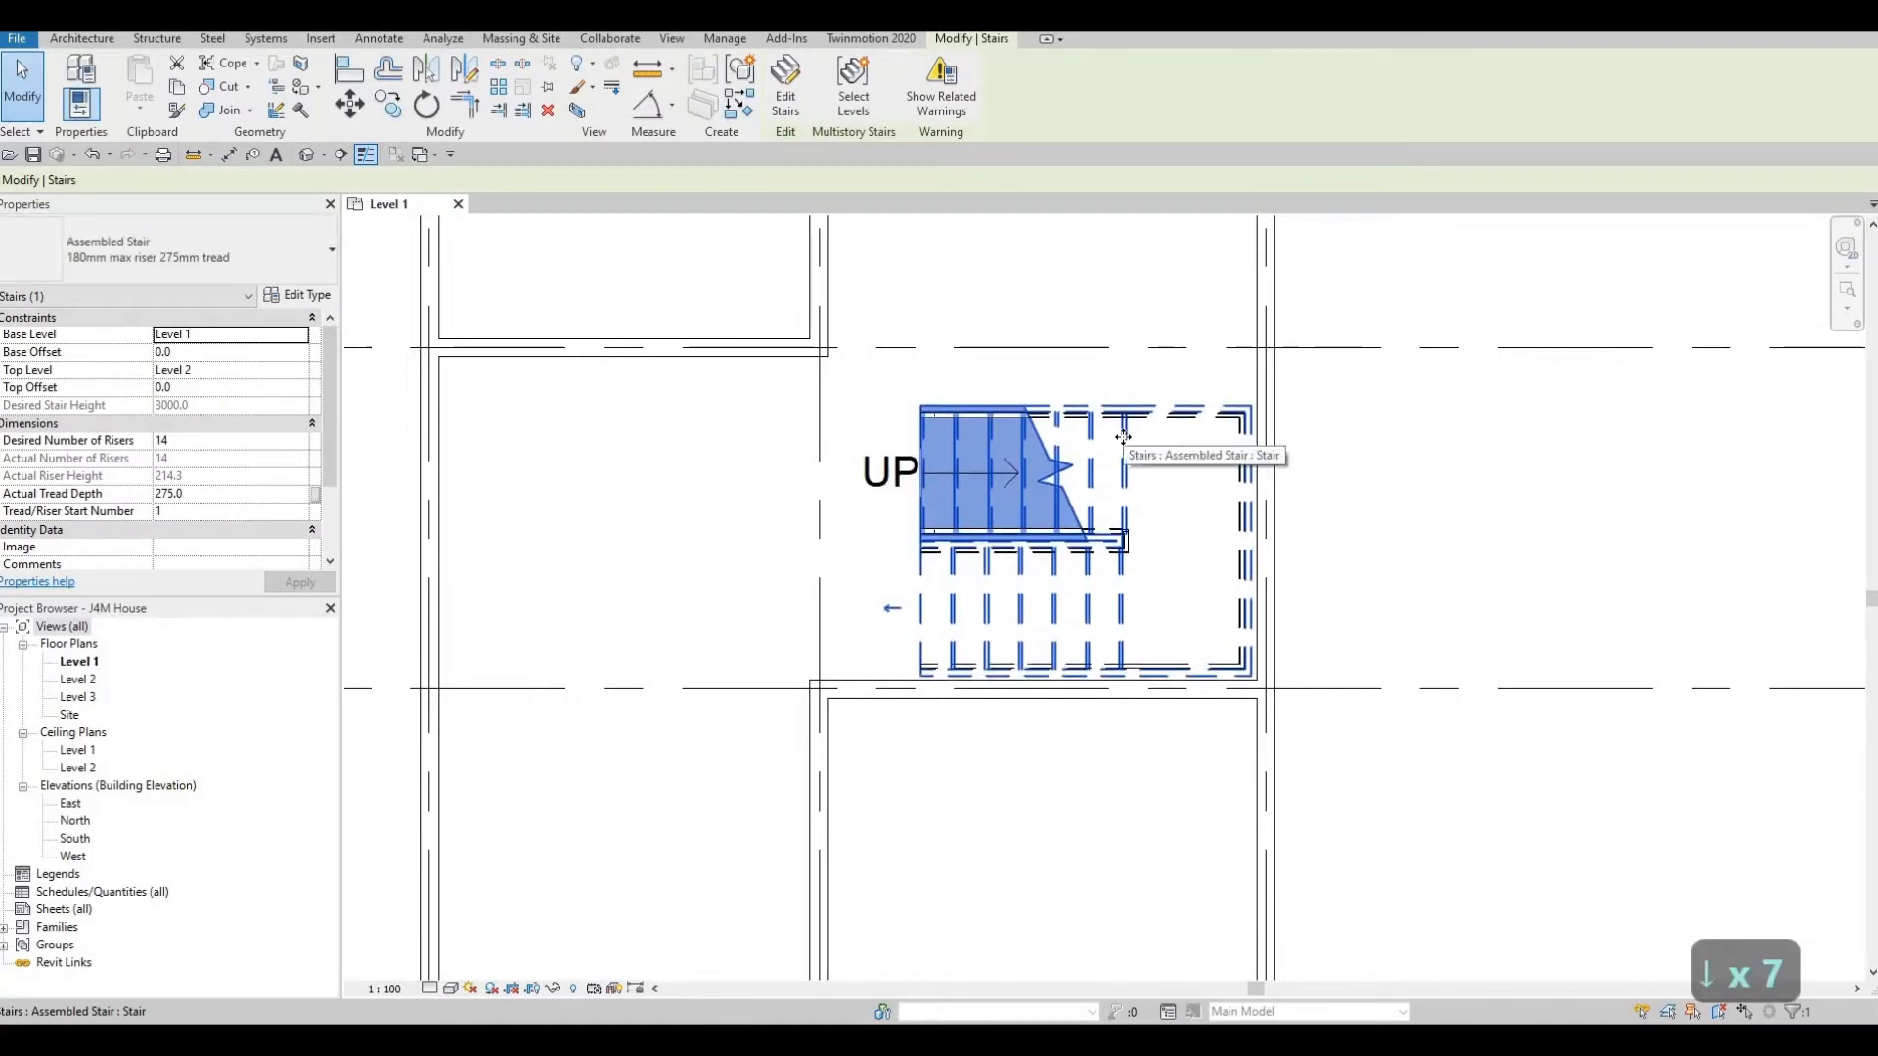
{"action": "key", "text": "Right"}
{"action": "key", "text": "Right"}
{"action": "key", "text": "Escape"}
{"action": "key", "text": "Escape"}
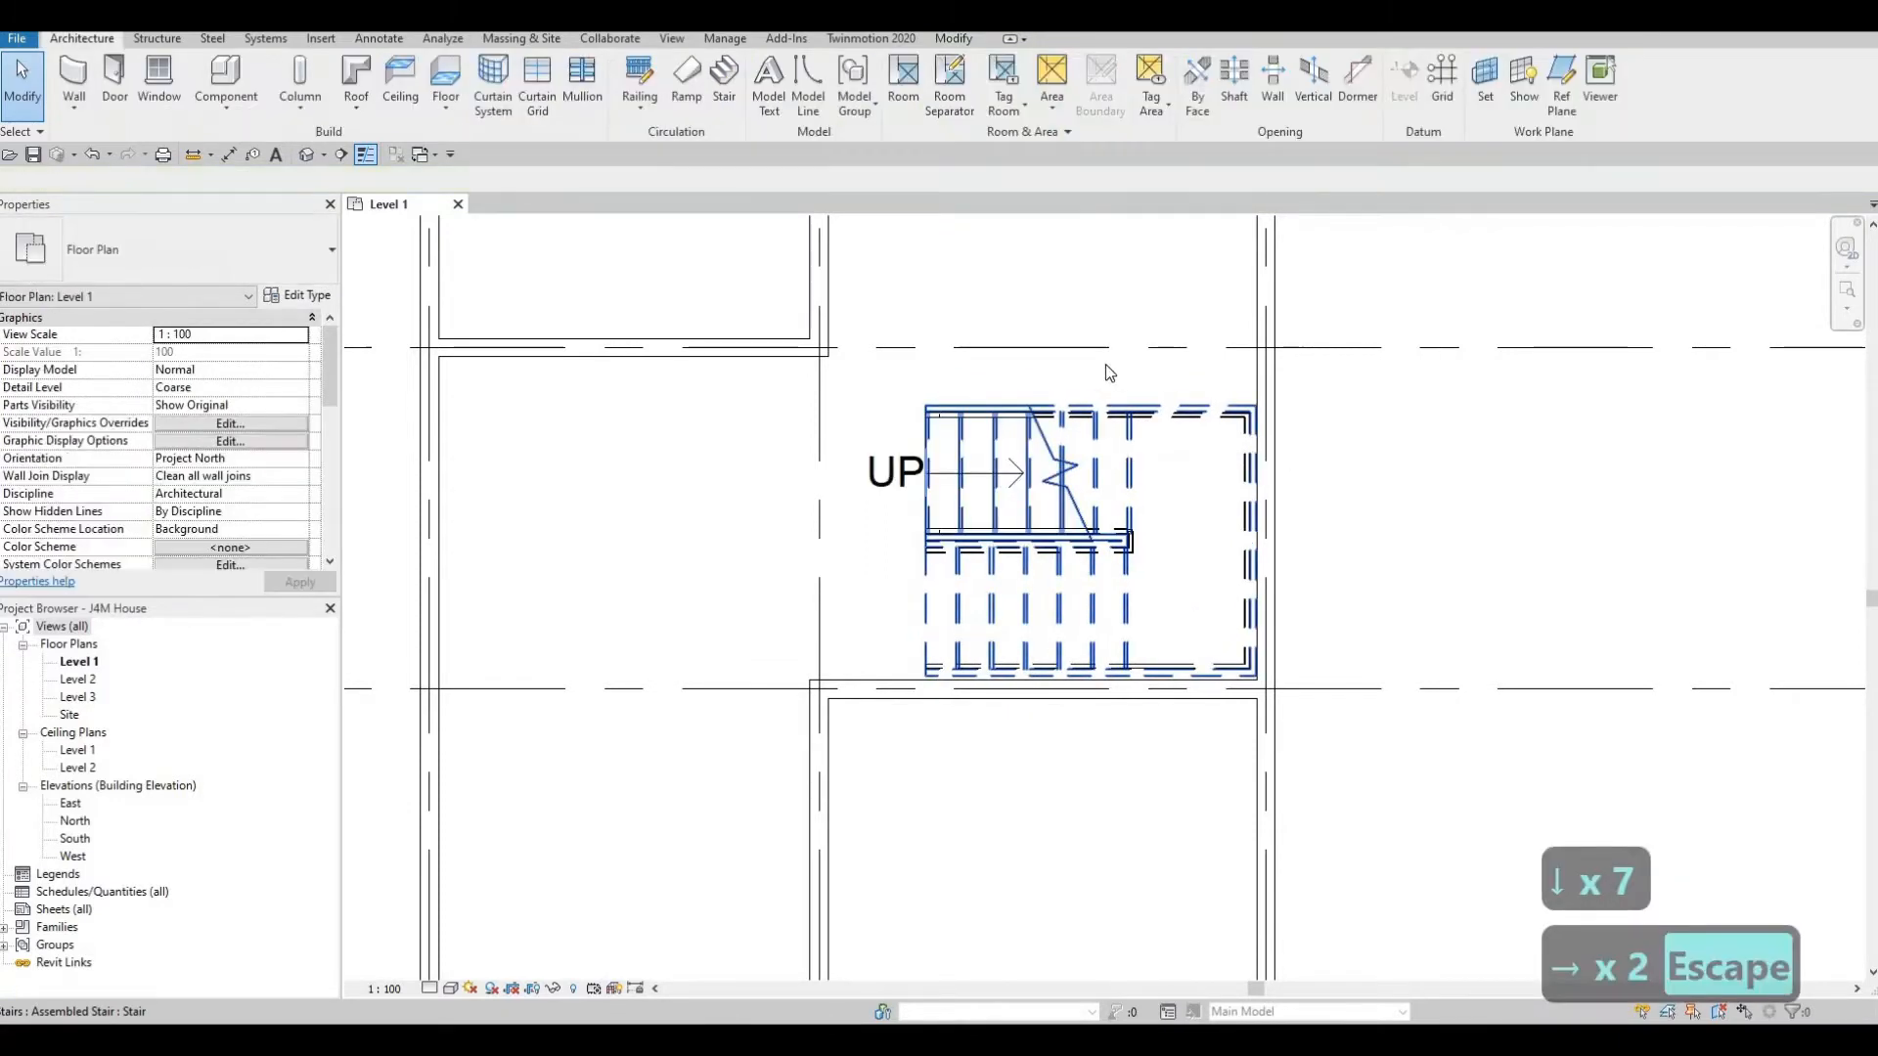
Open the 3D view and delete the outer railing along the wall side of the stair.
{"action": "left_click", "coordinate": [1075, 422]}
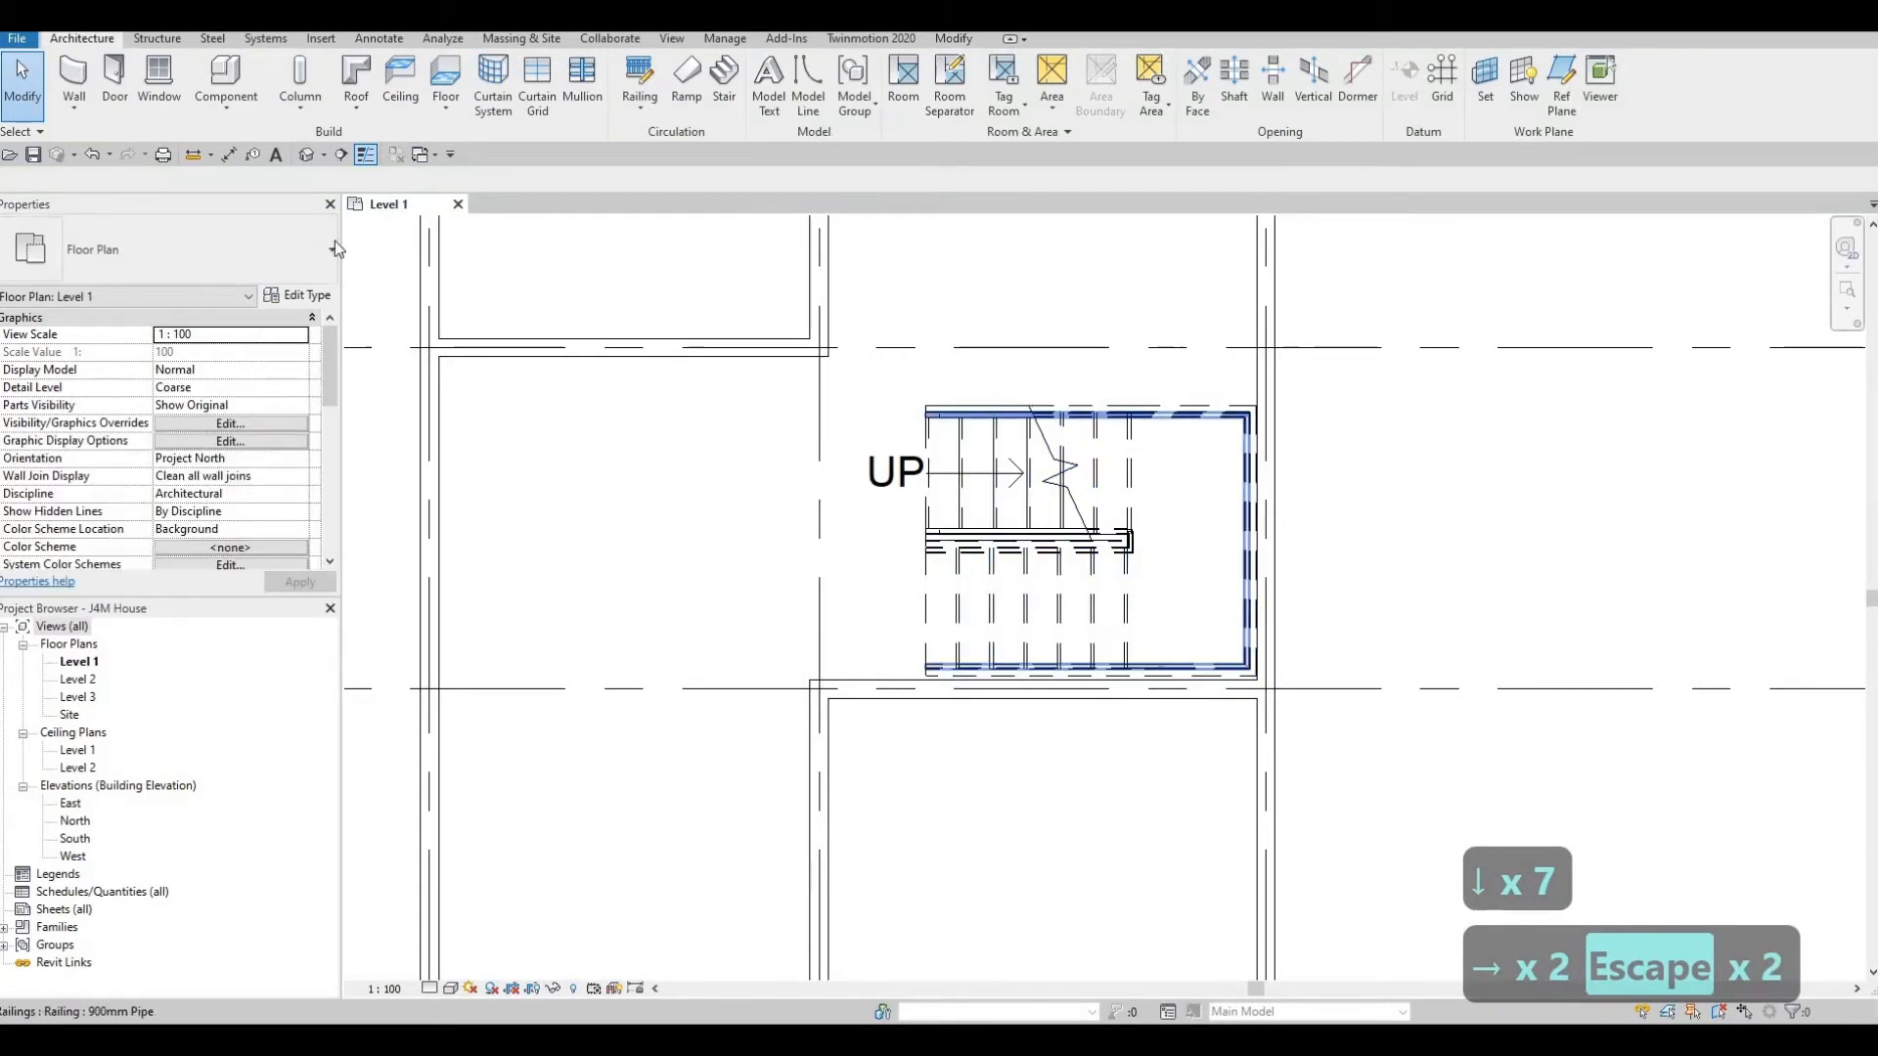
{"action": "key", "text": "Escape"}
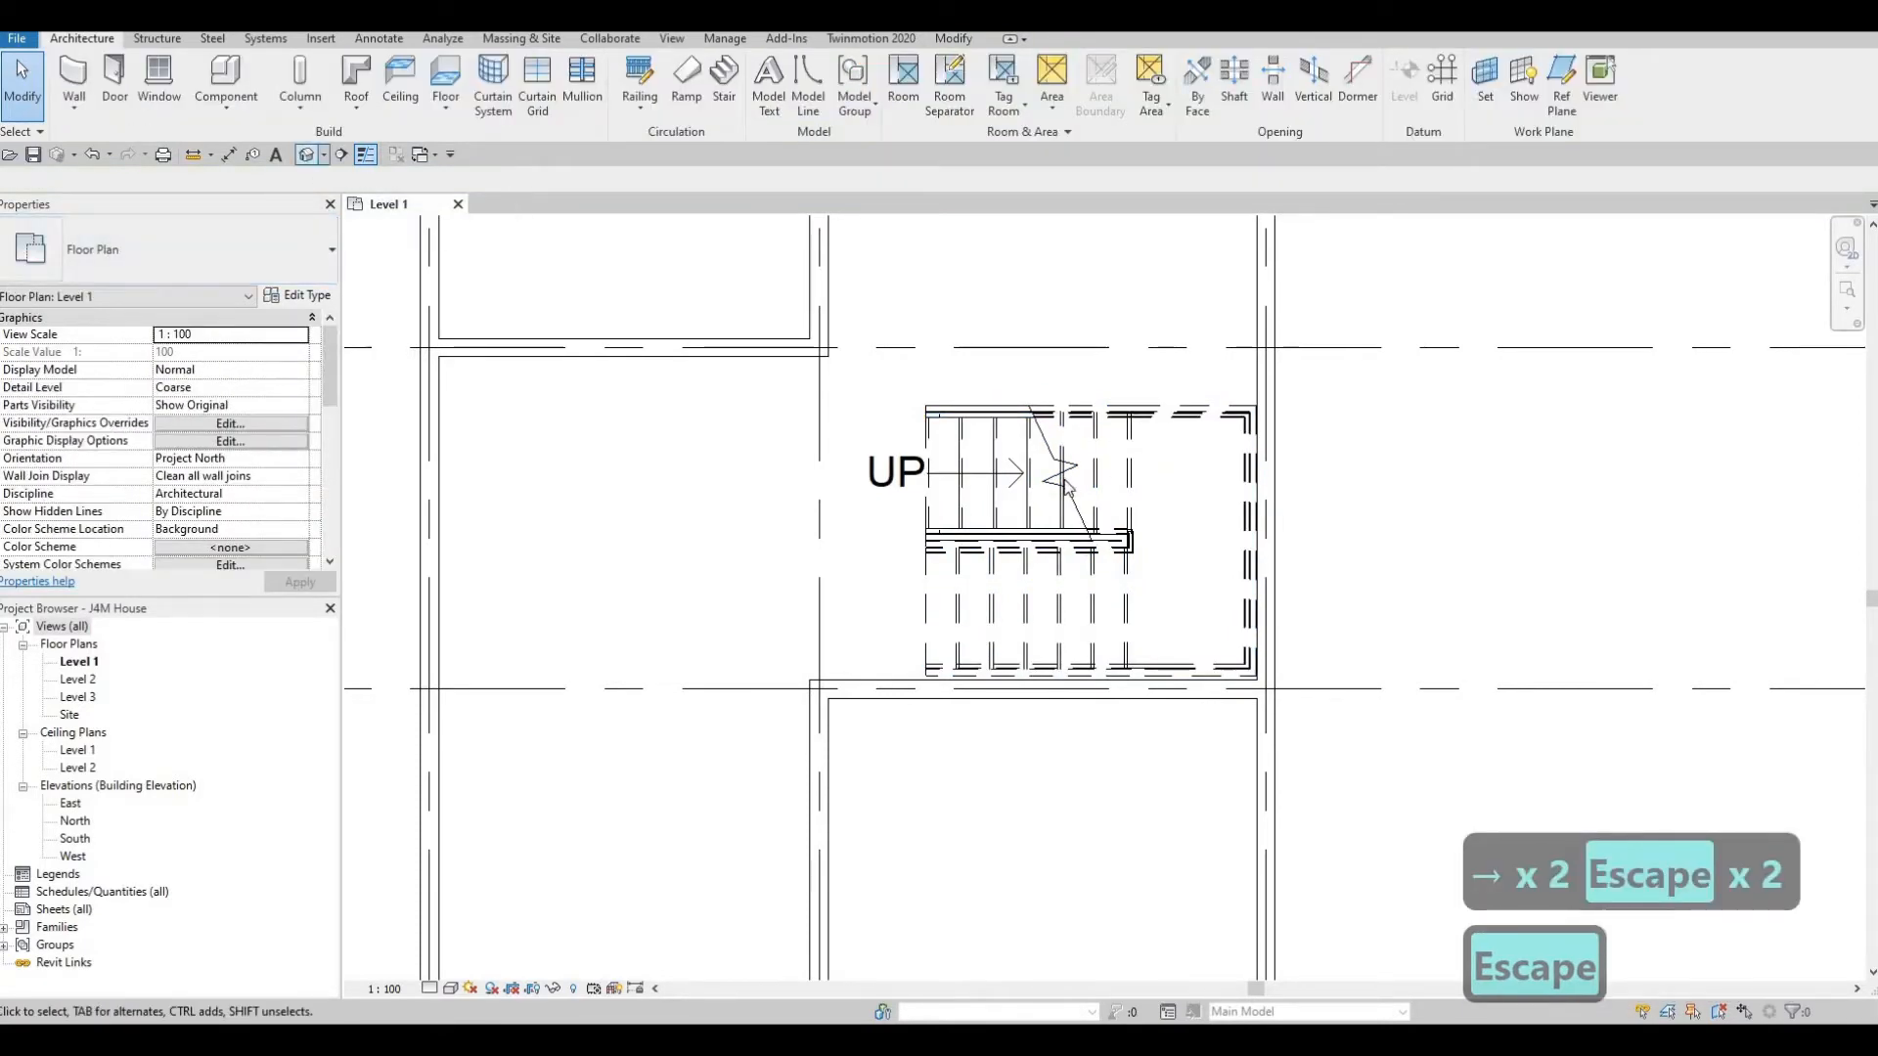
{"action": "scroll", "coordinate": [1045, 711], "scroll_direction": "up", "scroll_amount": 2}
{"action": "middle_click_drag", "start_coordinate": [1049, 716], "coordinate": [1761, 734], "text": "shift"}
{"action": "scroll", "coordinate": [1154, 505], "scroll_direction": "up", "scroll_amount": 5}
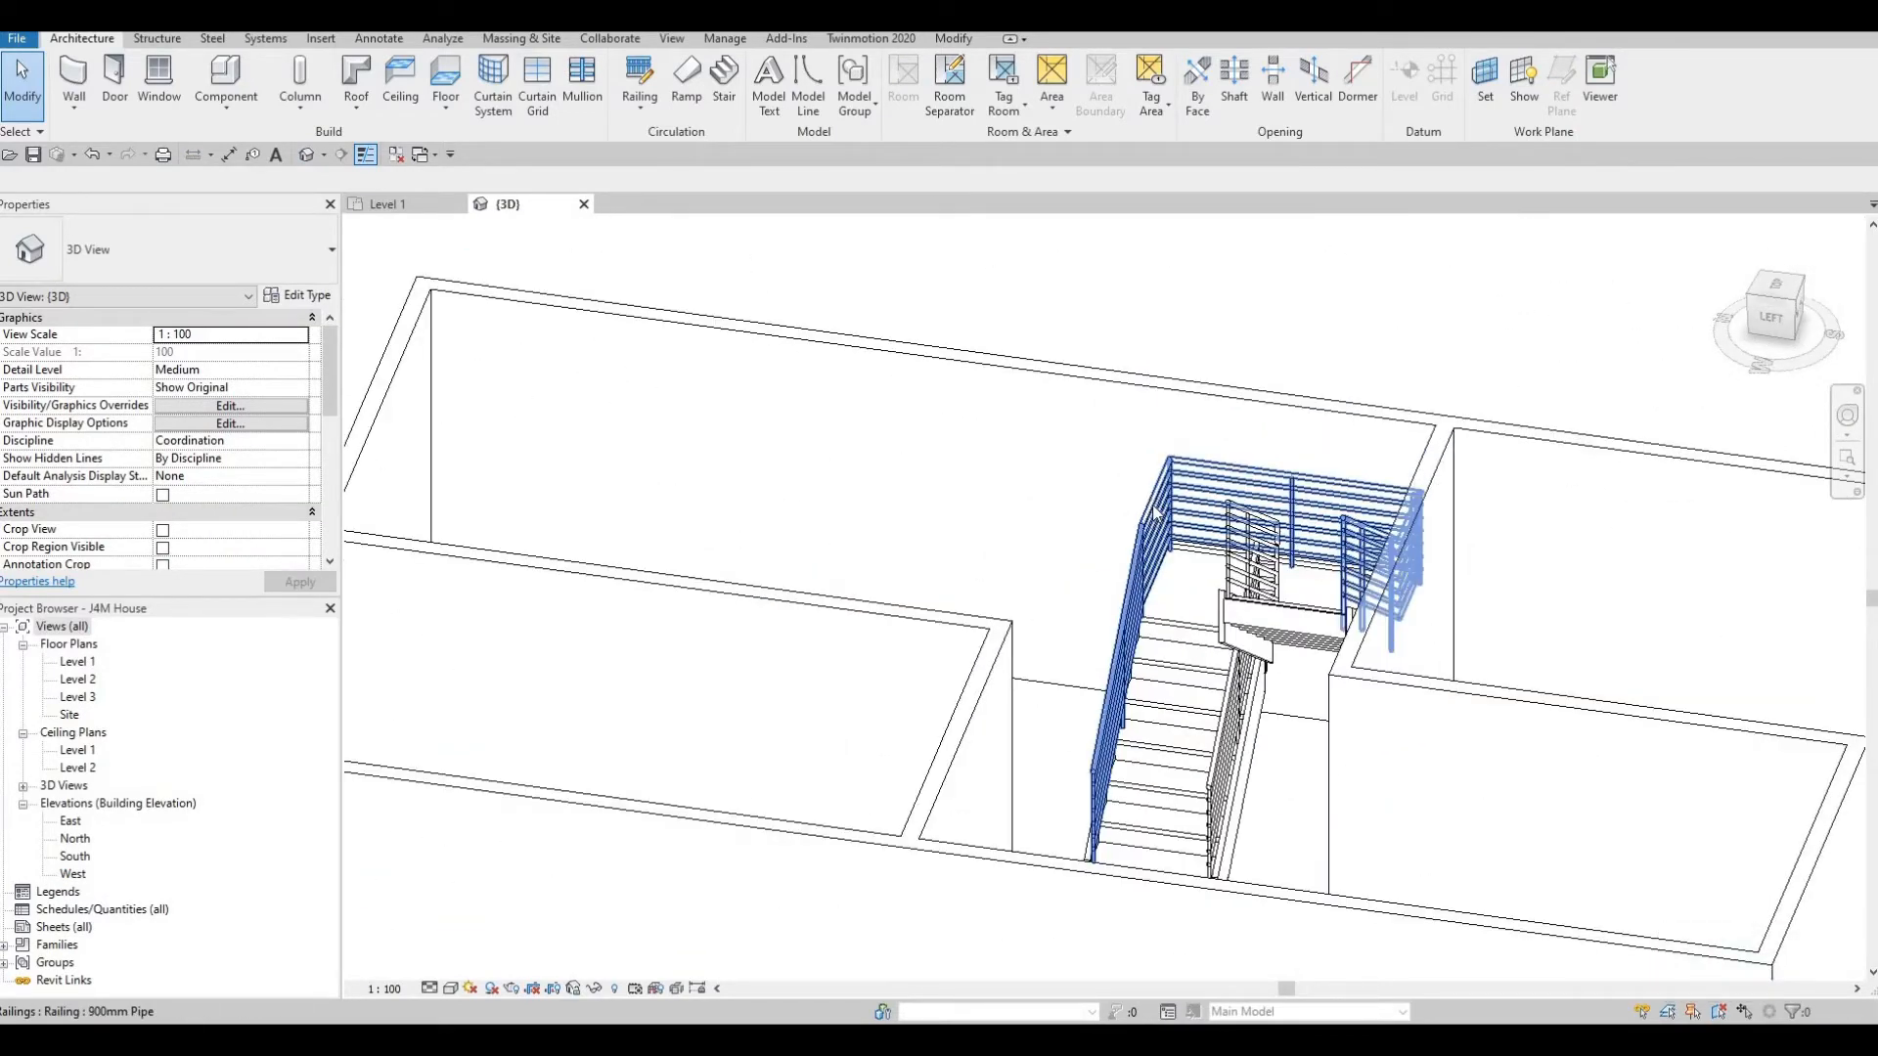
{"action": "left_click", "coordinate": [1153, 507]}
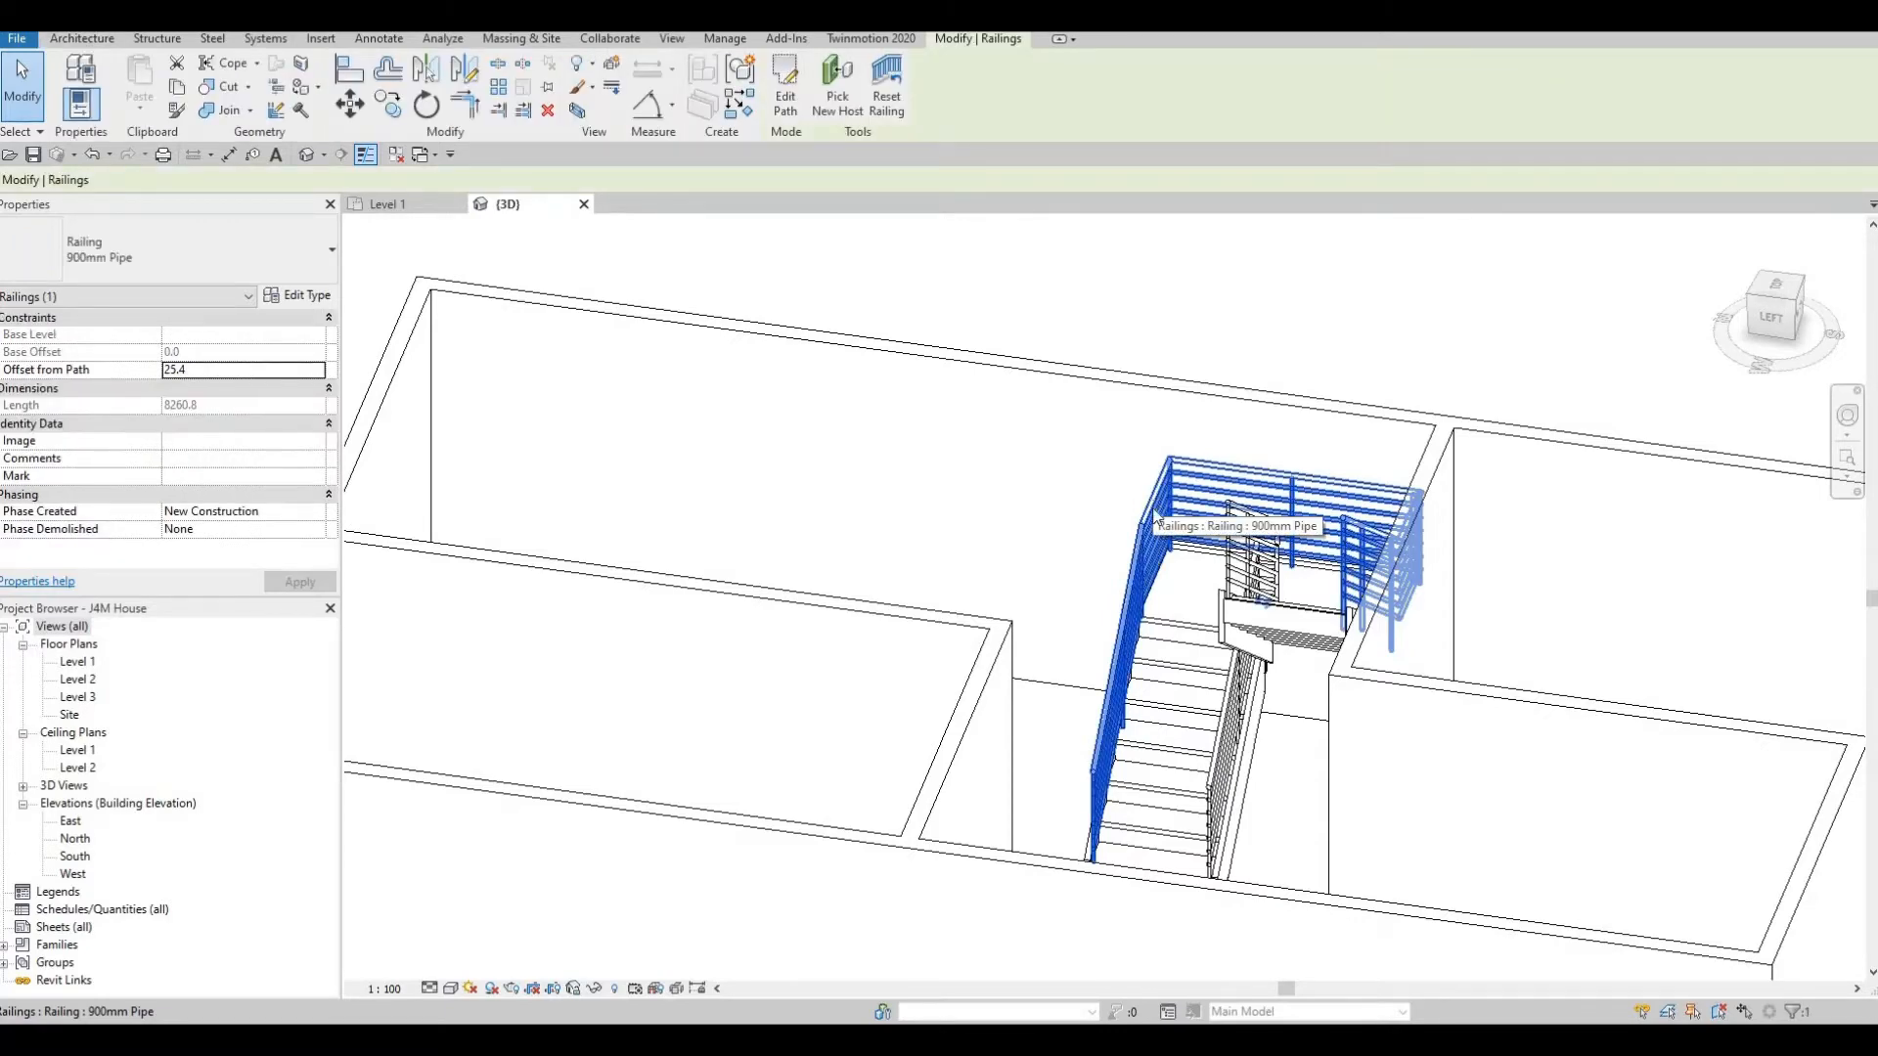
{"action": "key", "text": "Delete"}
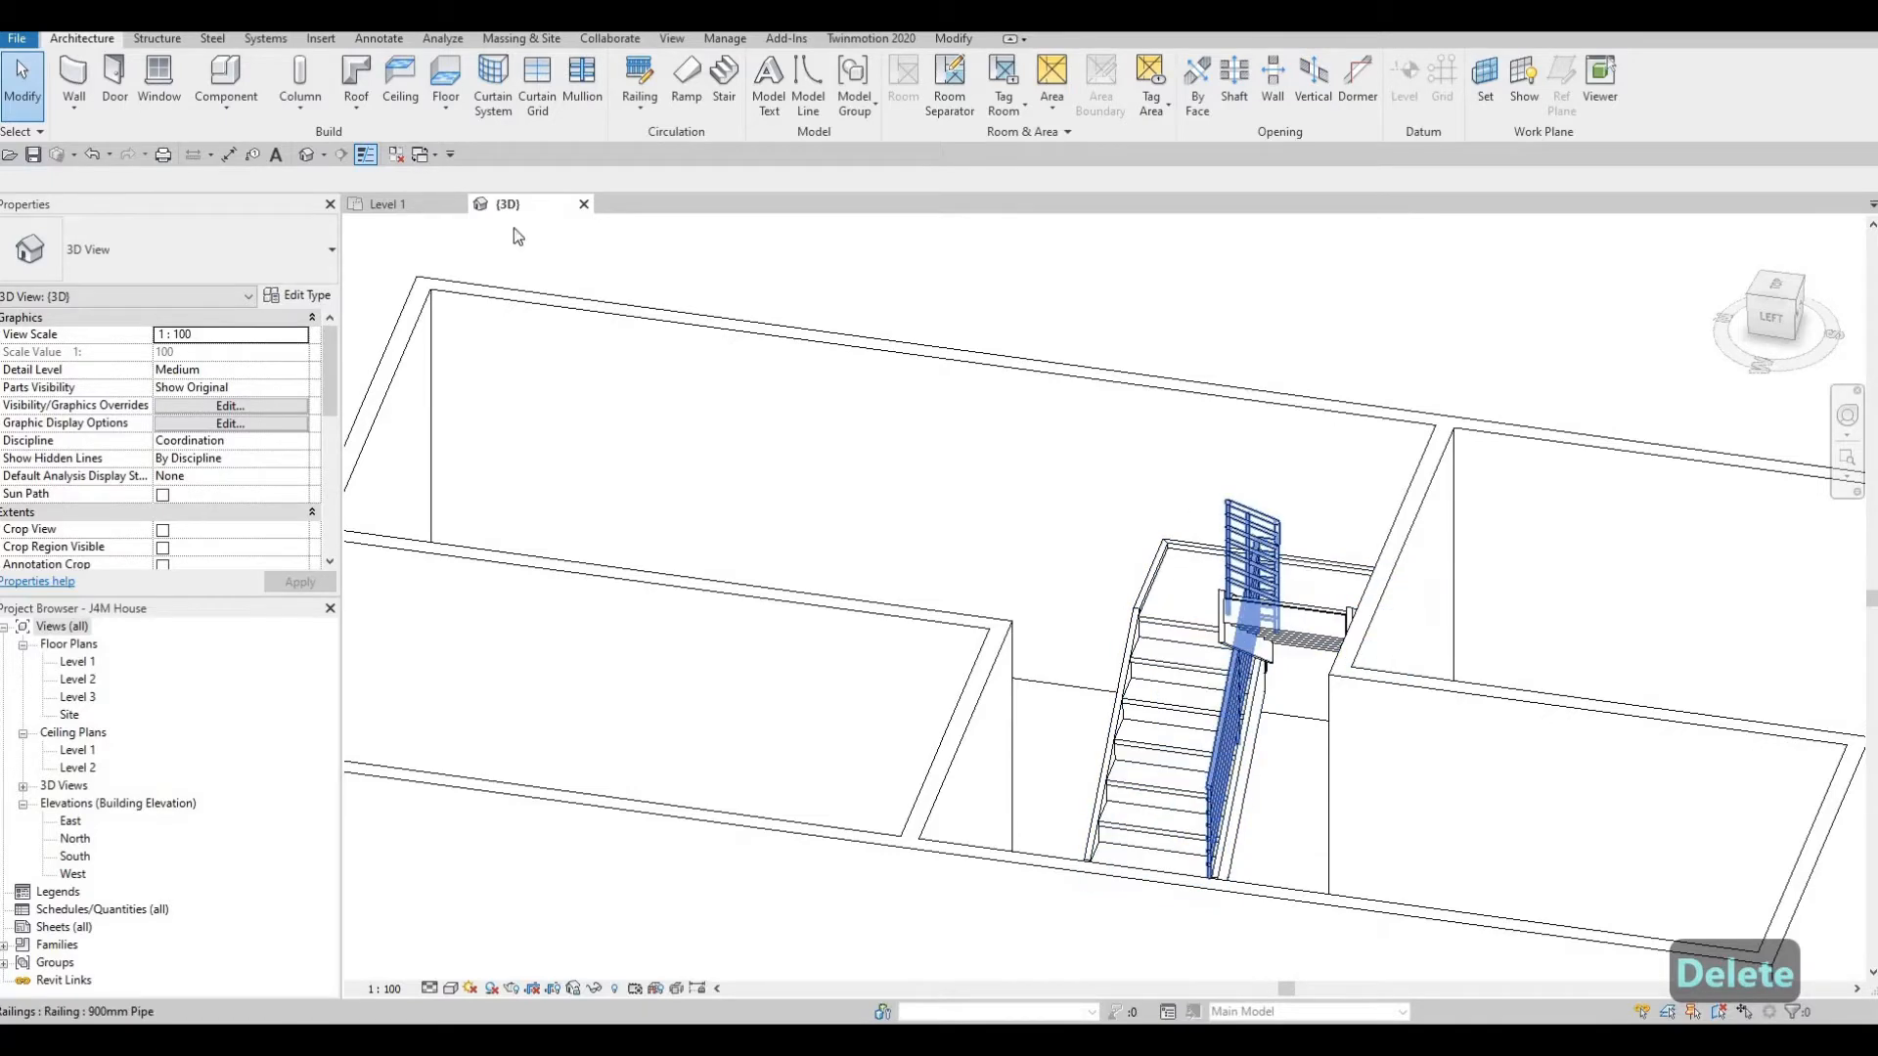
Change the remaining inner railing to the Glass Panel - Bottom Fill type.
{"action": "left_click", "coordinate": [1234, 743]}
{"action": "left_click", "coordinate": [166, 249]}
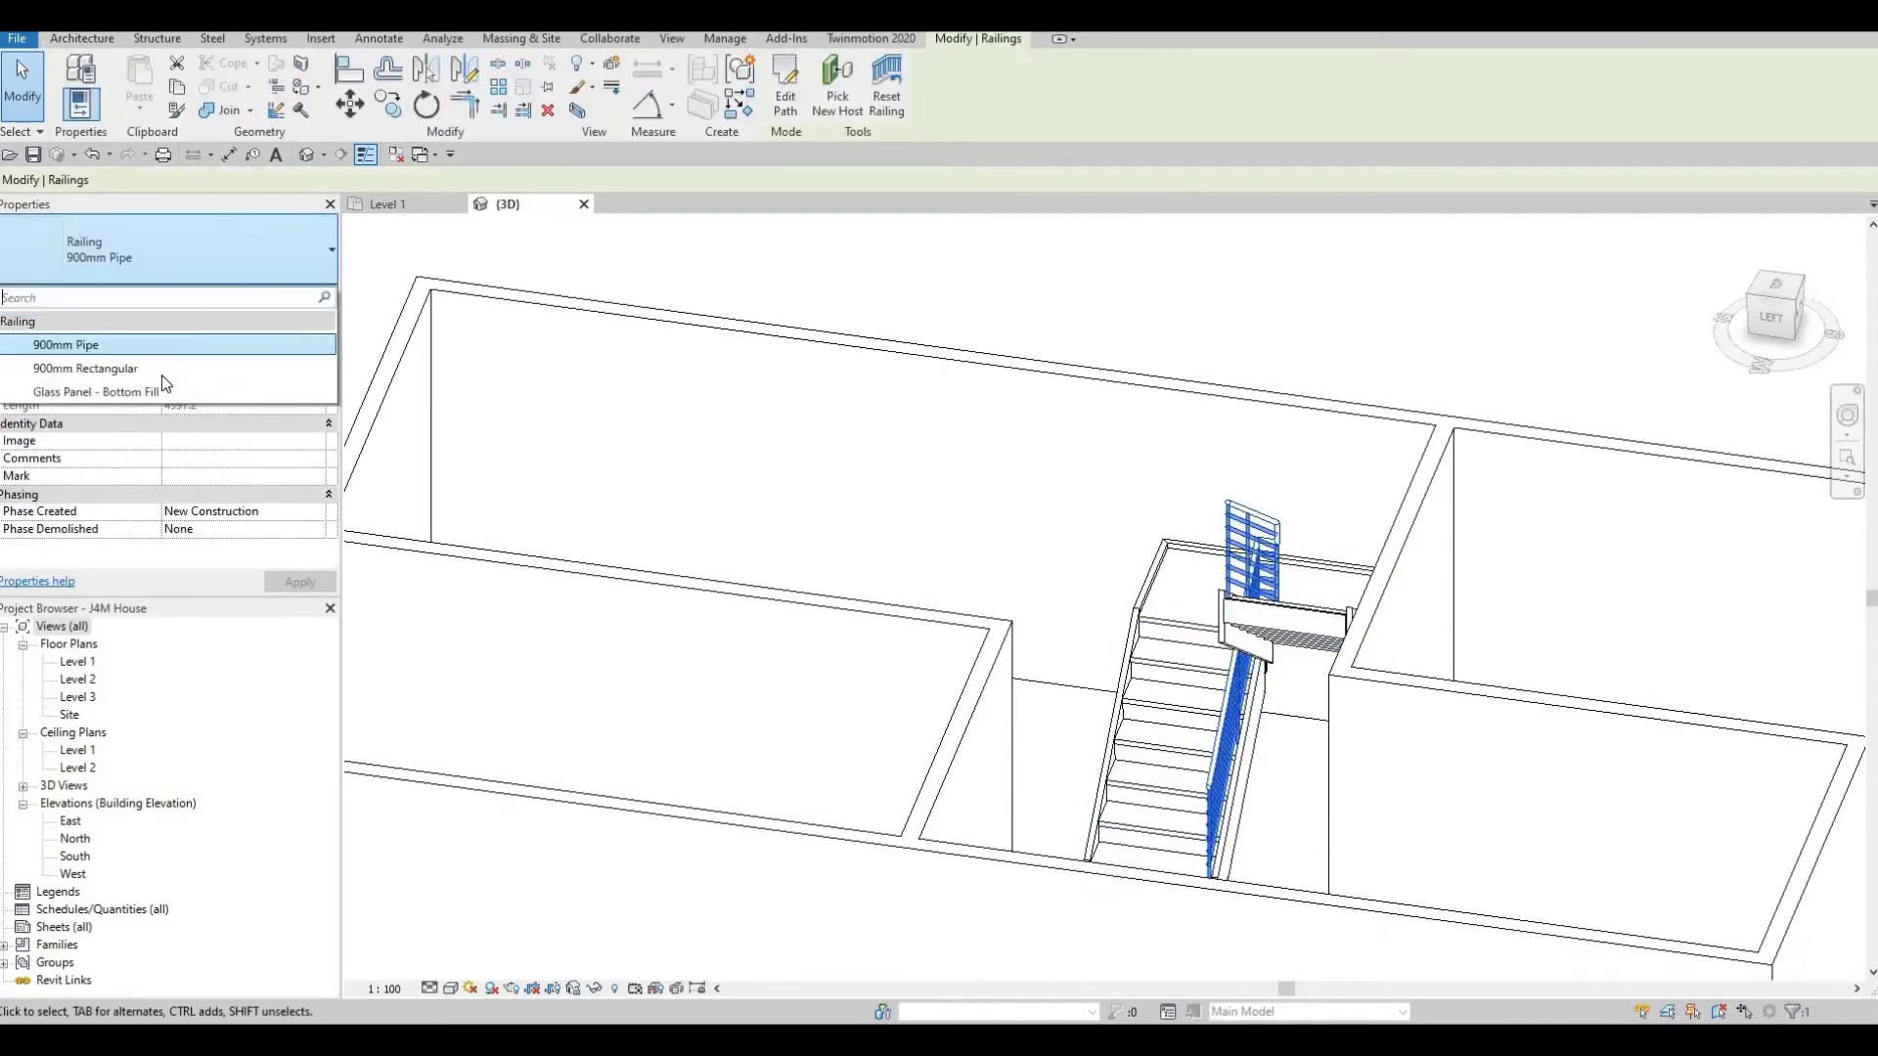
{"action": "left_click", "coordinate": [133, 391]}
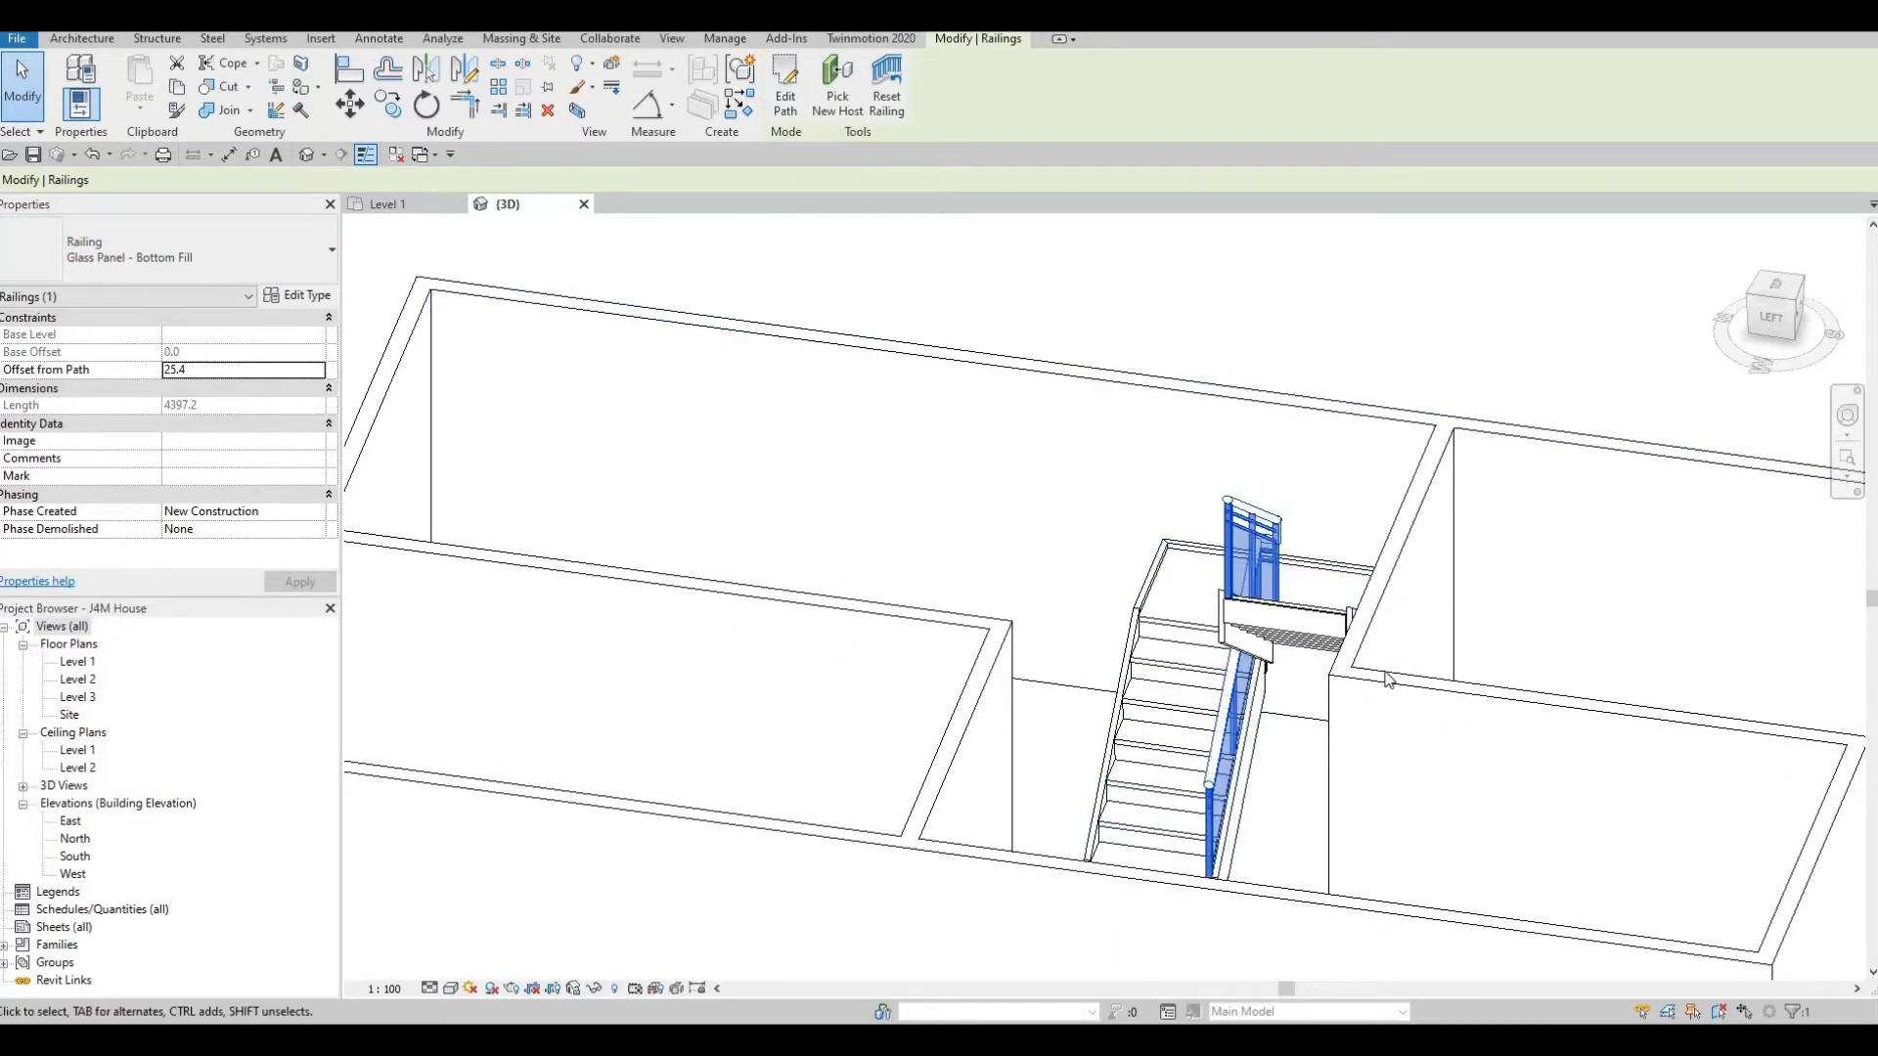
In the Level 1 floor plan, align the stair's lower edge with the upper face of the wall on grid C.
{"action": "left_click", "coordinate": [1163, 653]}
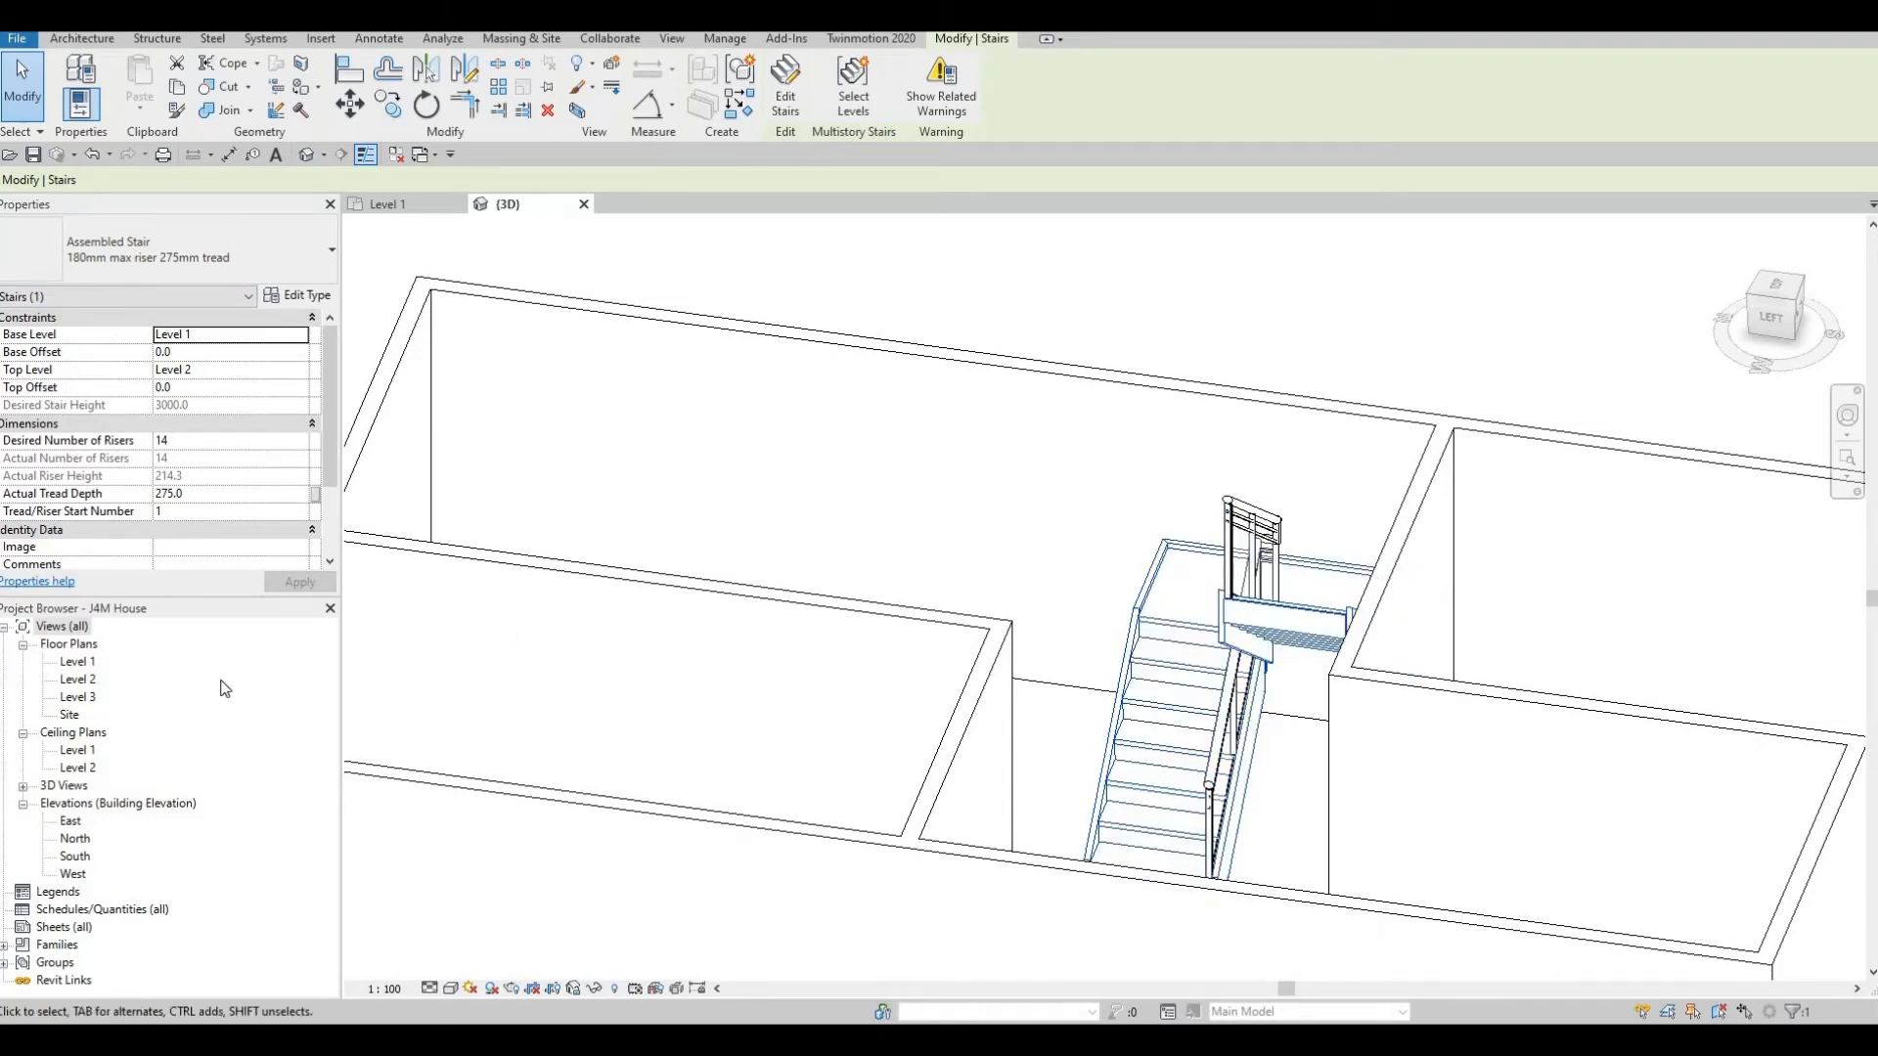
{"action": "double_click", "coordinate": [79, 663]}
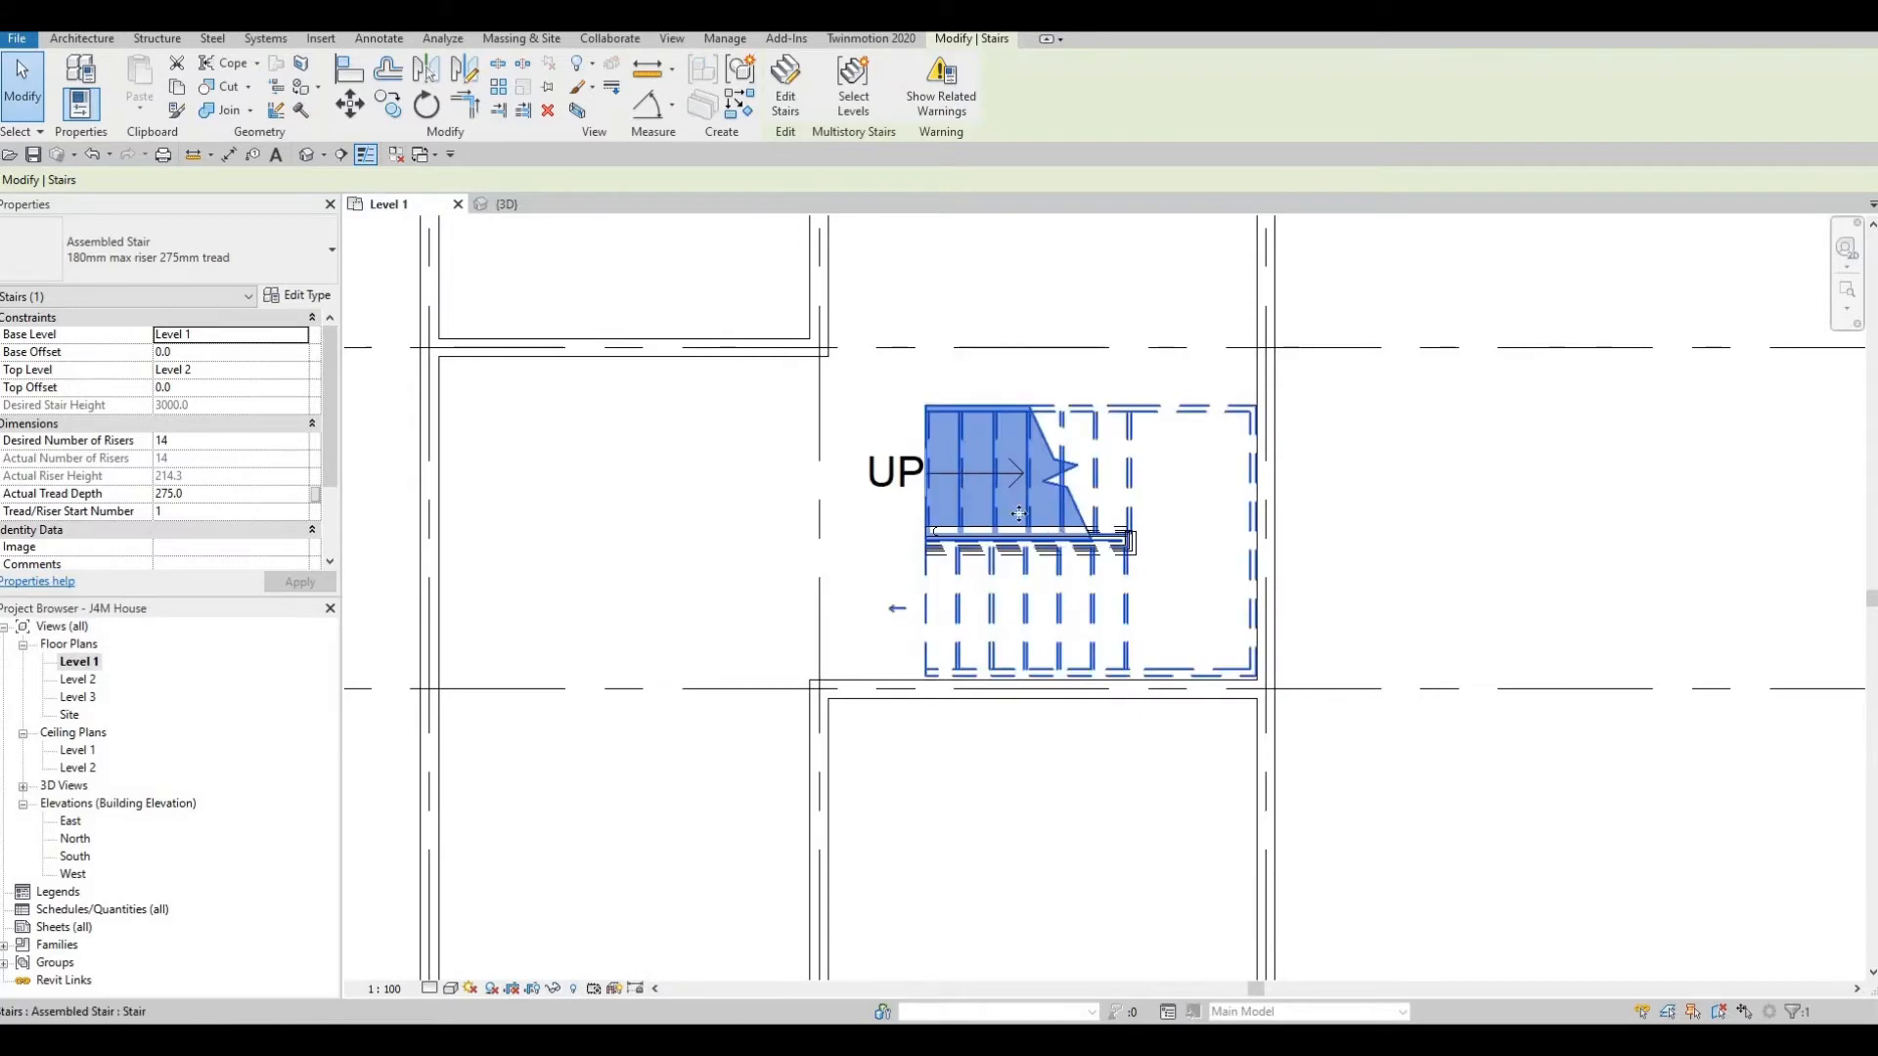
{"action": "middle_click_drag", "start_coordinate": [925, 569], "coordinate": [1085, 528]}
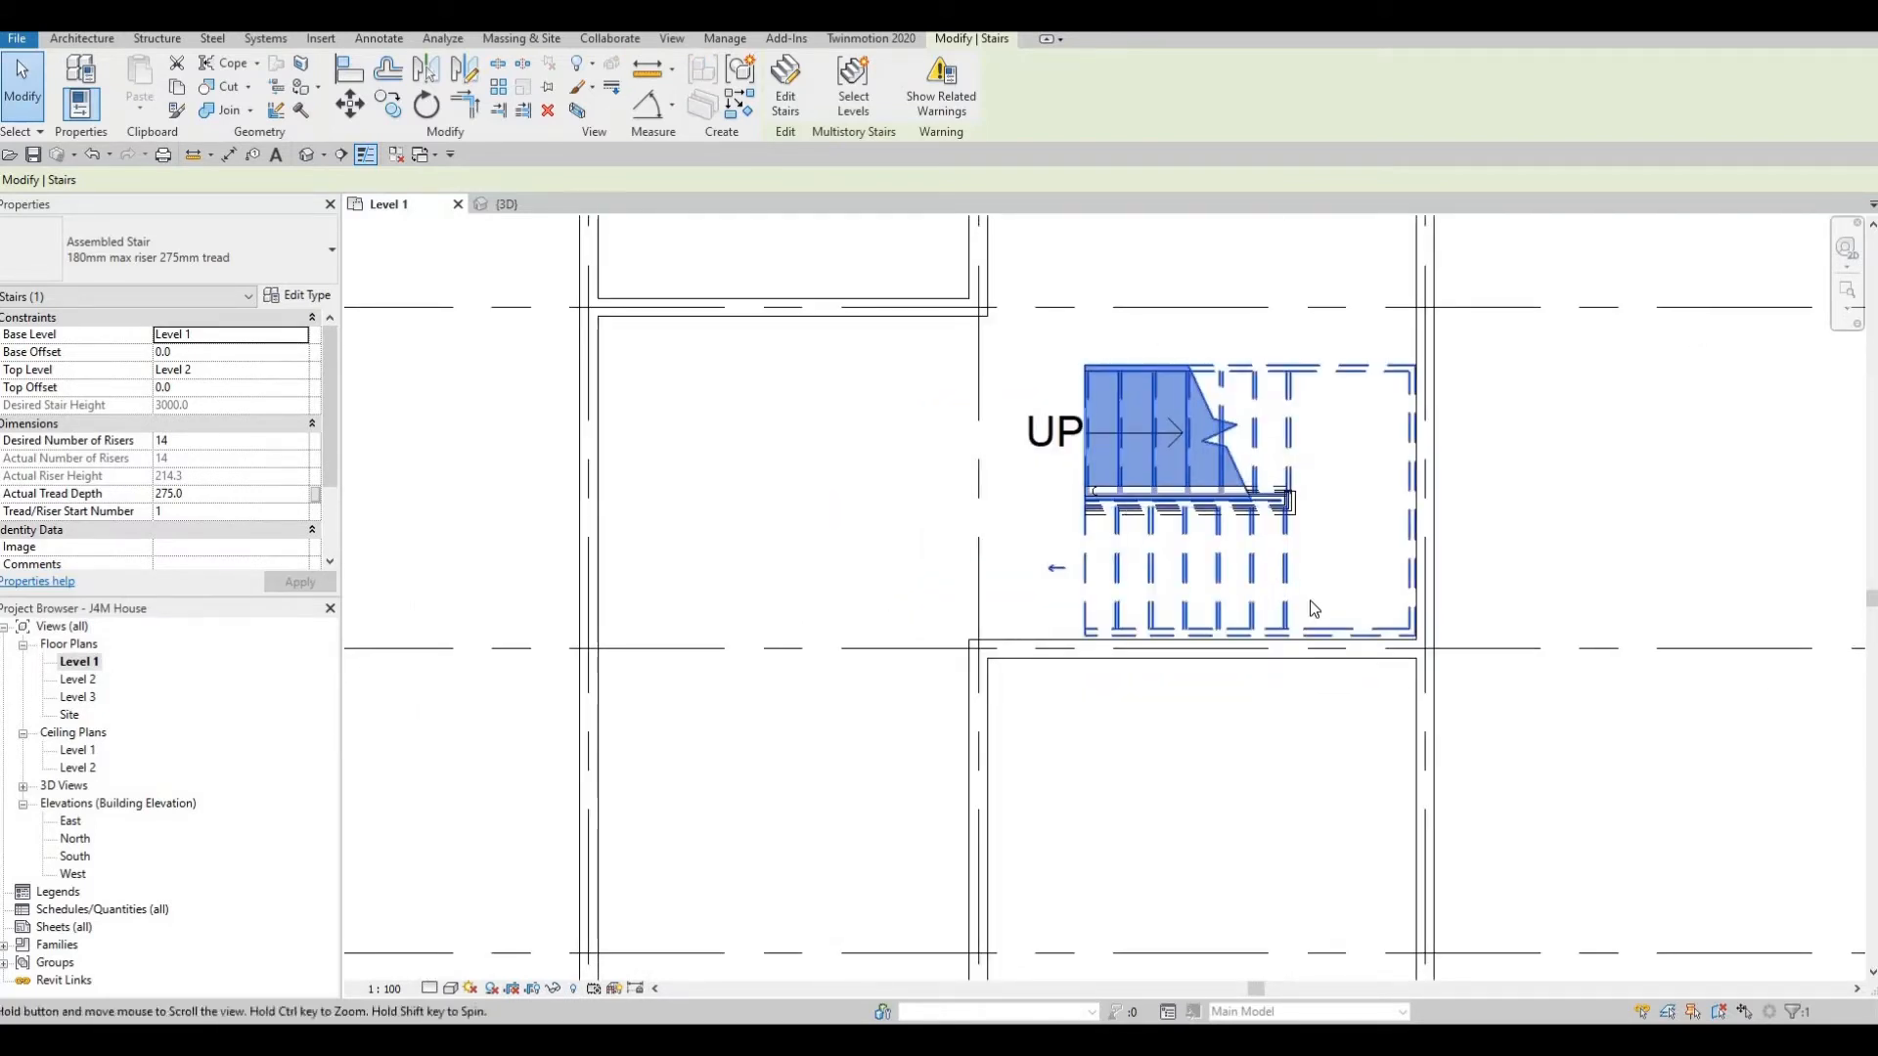
{"action": "scroll", "coordinate": [1370, 665], "scroll_direction": "up", "scroll_amount": 3}
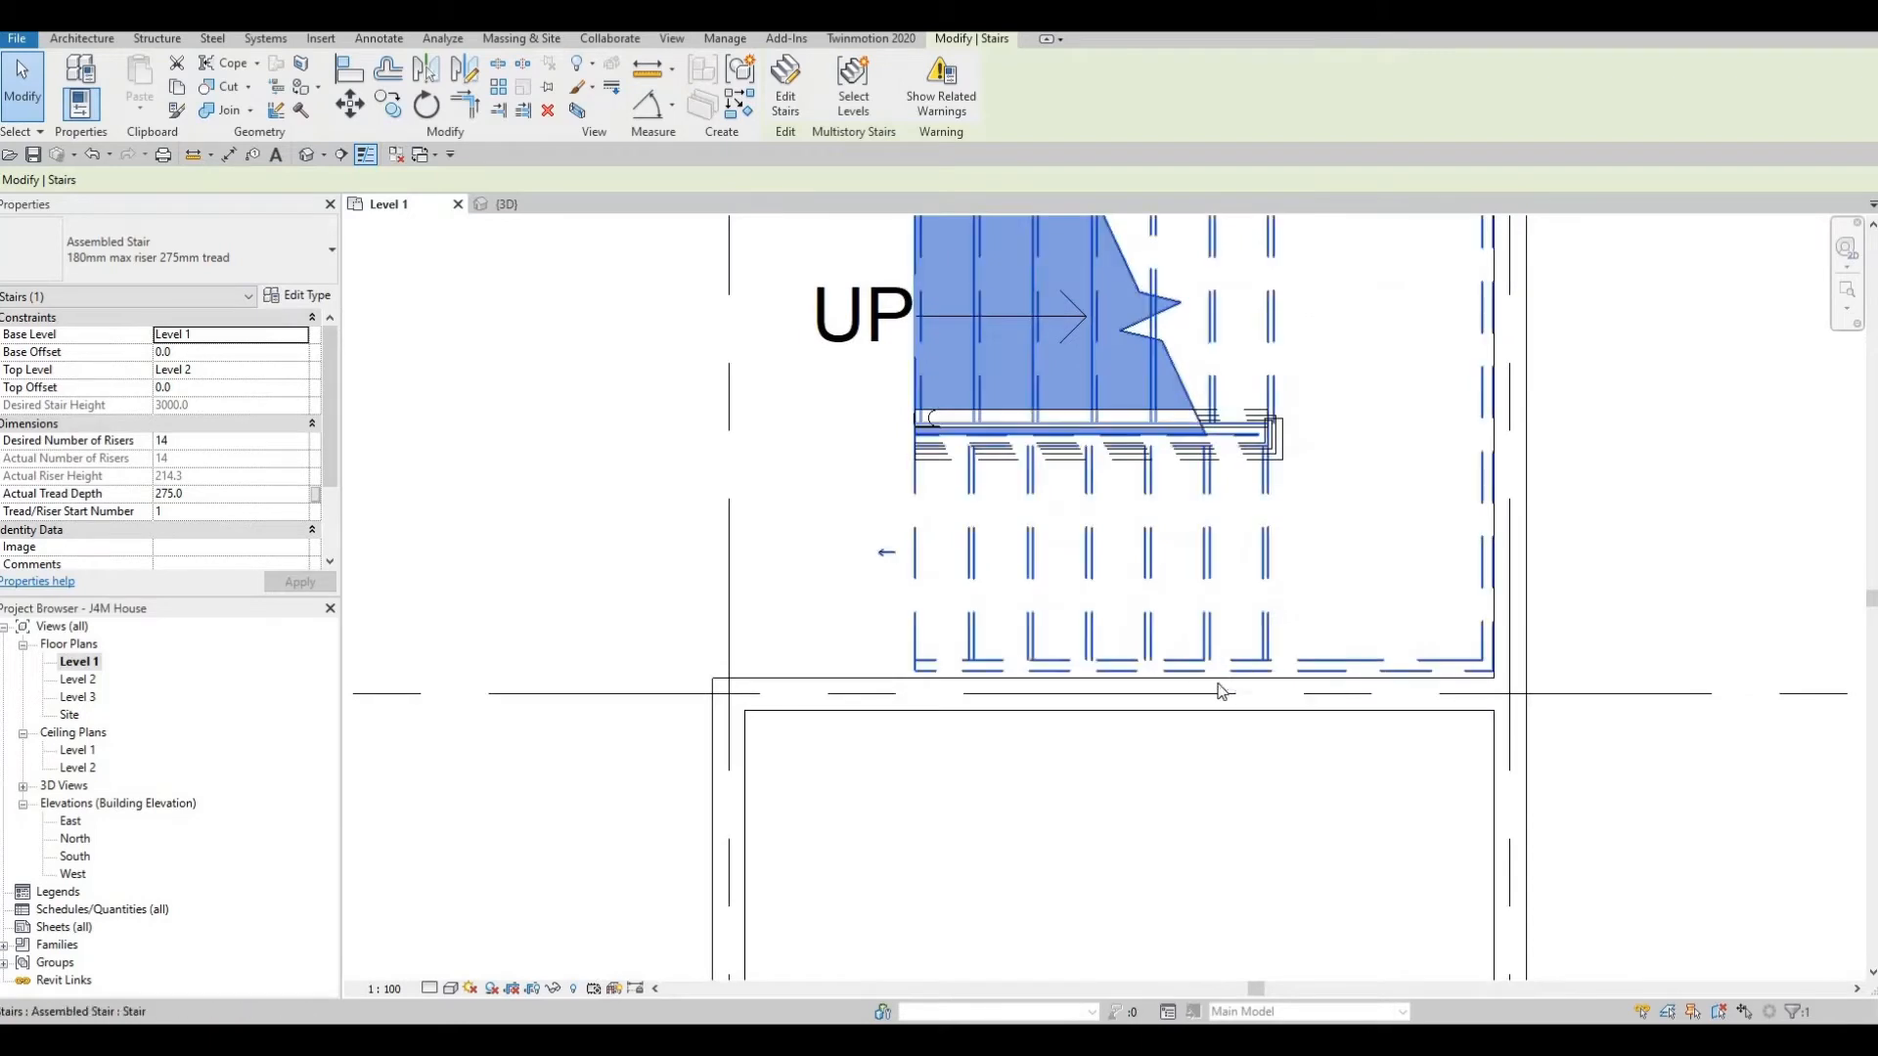
{"action": "key", "text": "a"}
{"action": "key", "text": "l"}
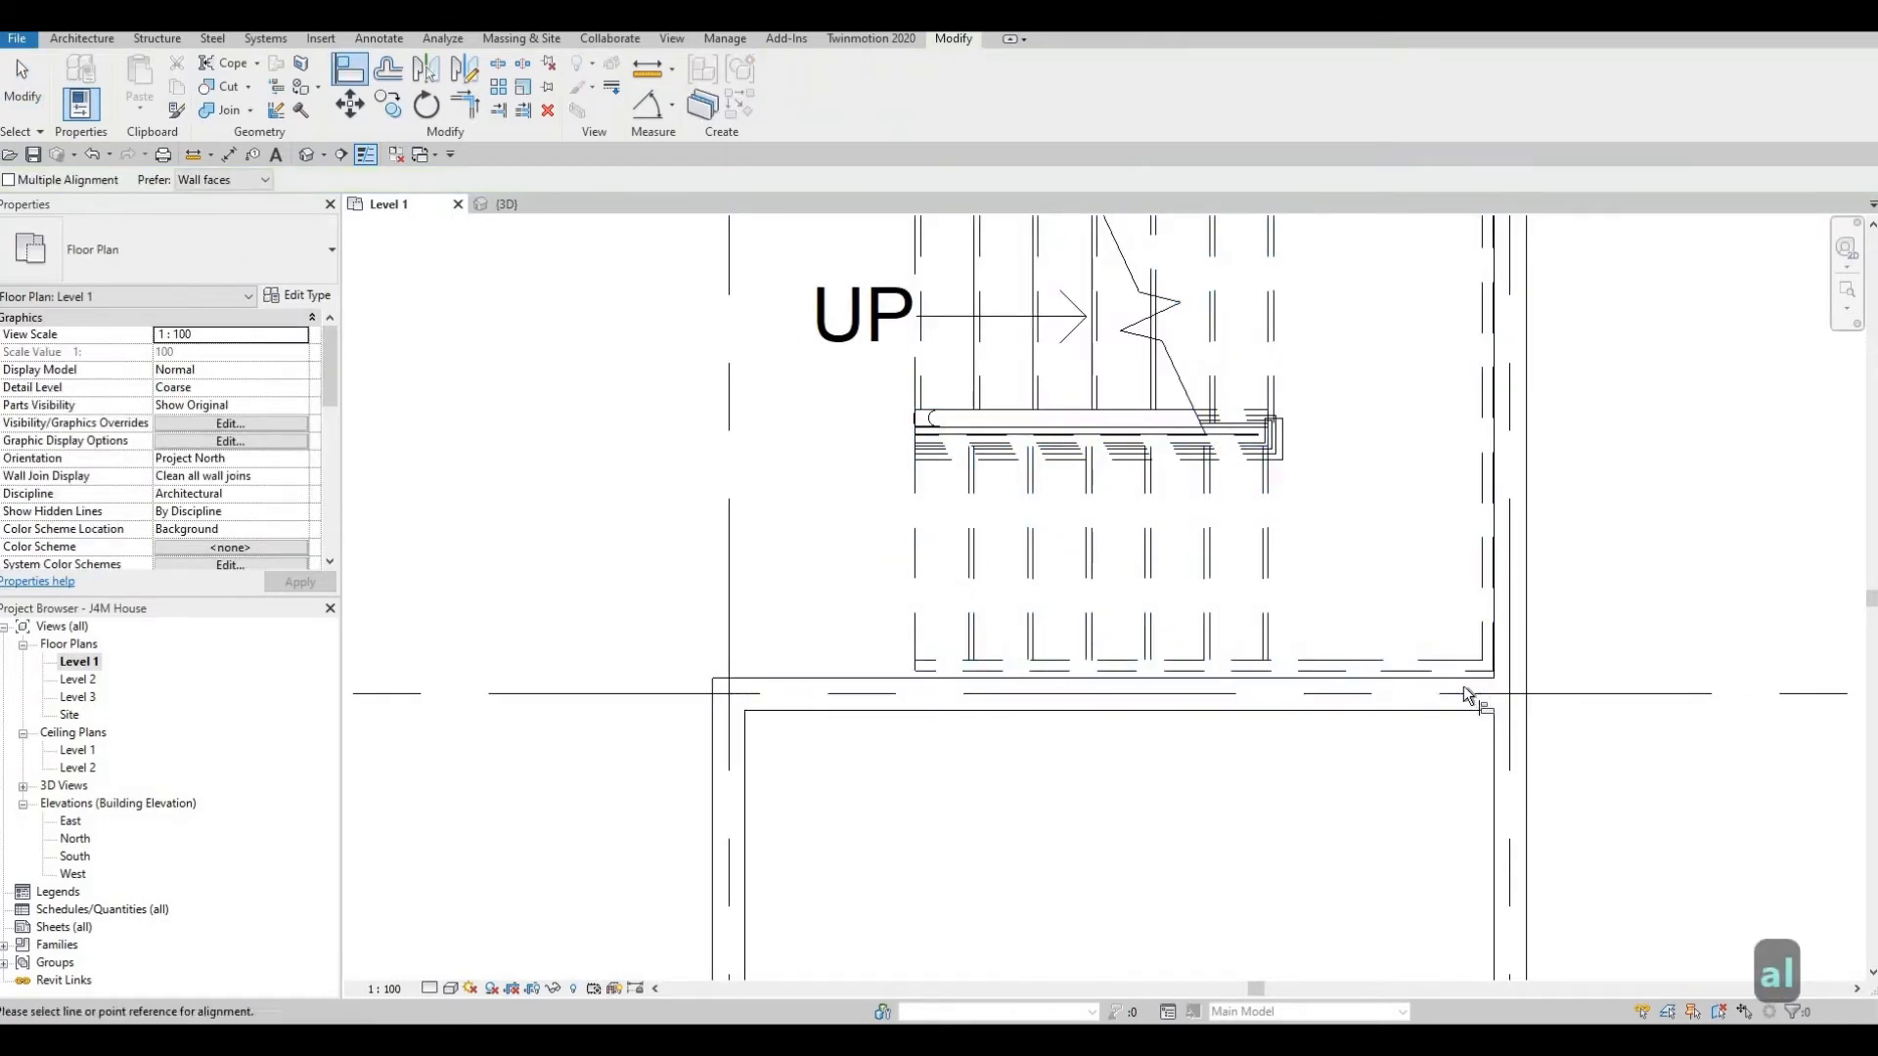
{"action": "scroll", "coordinate": [1463, 684], "scroll_direction": "up", "scroll_amount": 3}
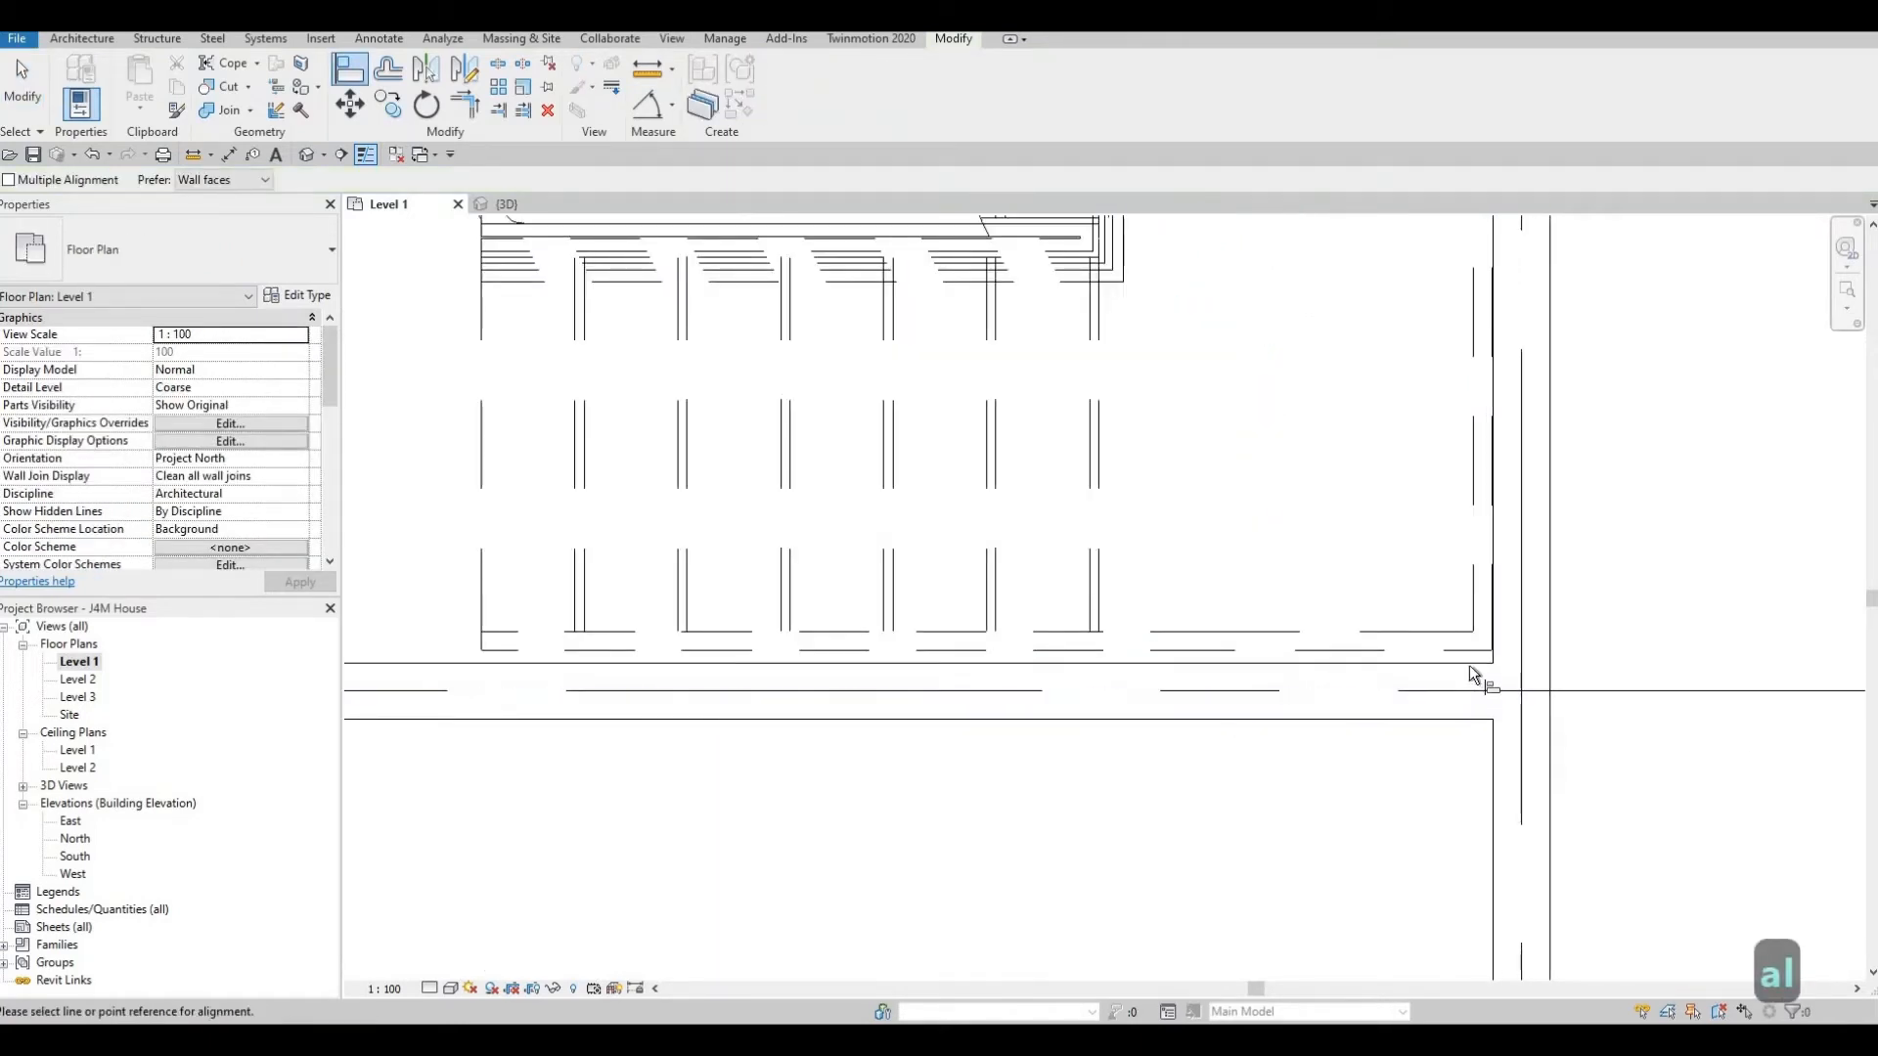
{"action": "left_click", "coordinate": [1471, 663]}
{"action": "left_click", "coordinate": [1495, 620]}
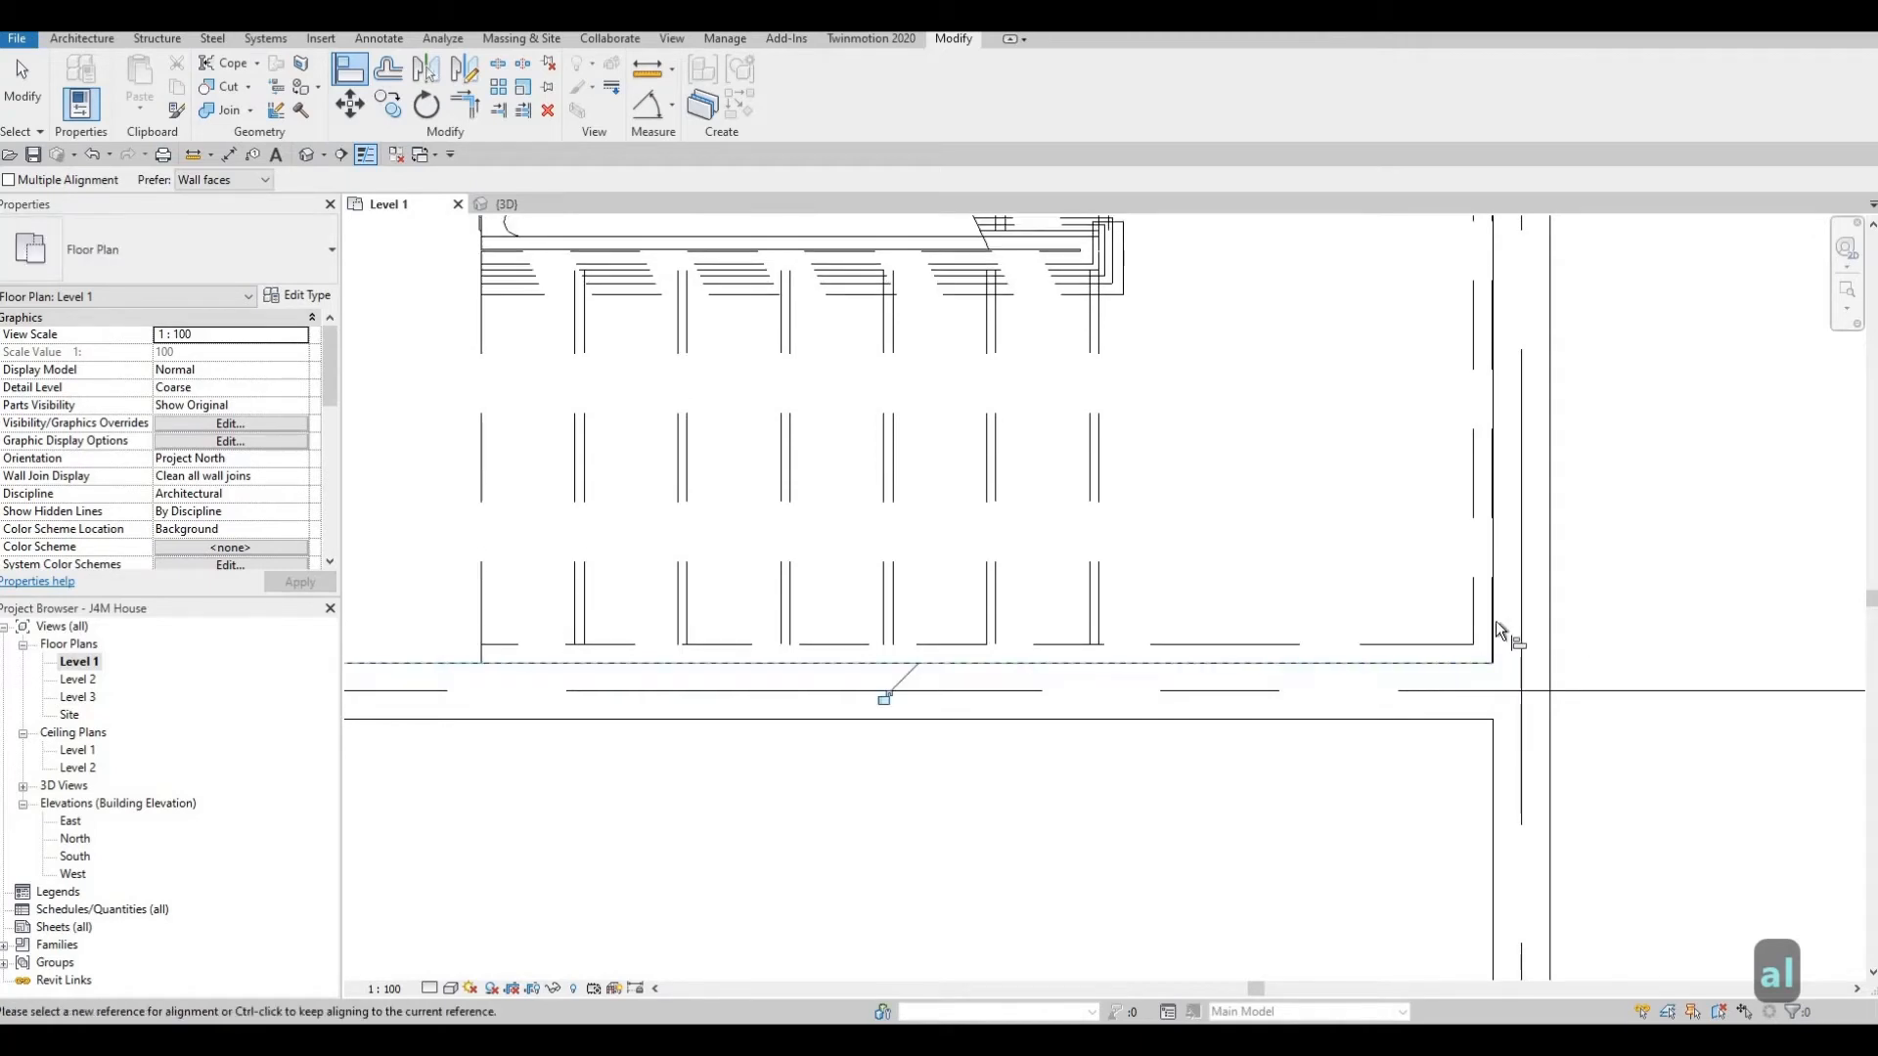
{"action": "scroll", "coordinate": [1497, 577], "scroll_direction": "up", "scroll_amount": 3}
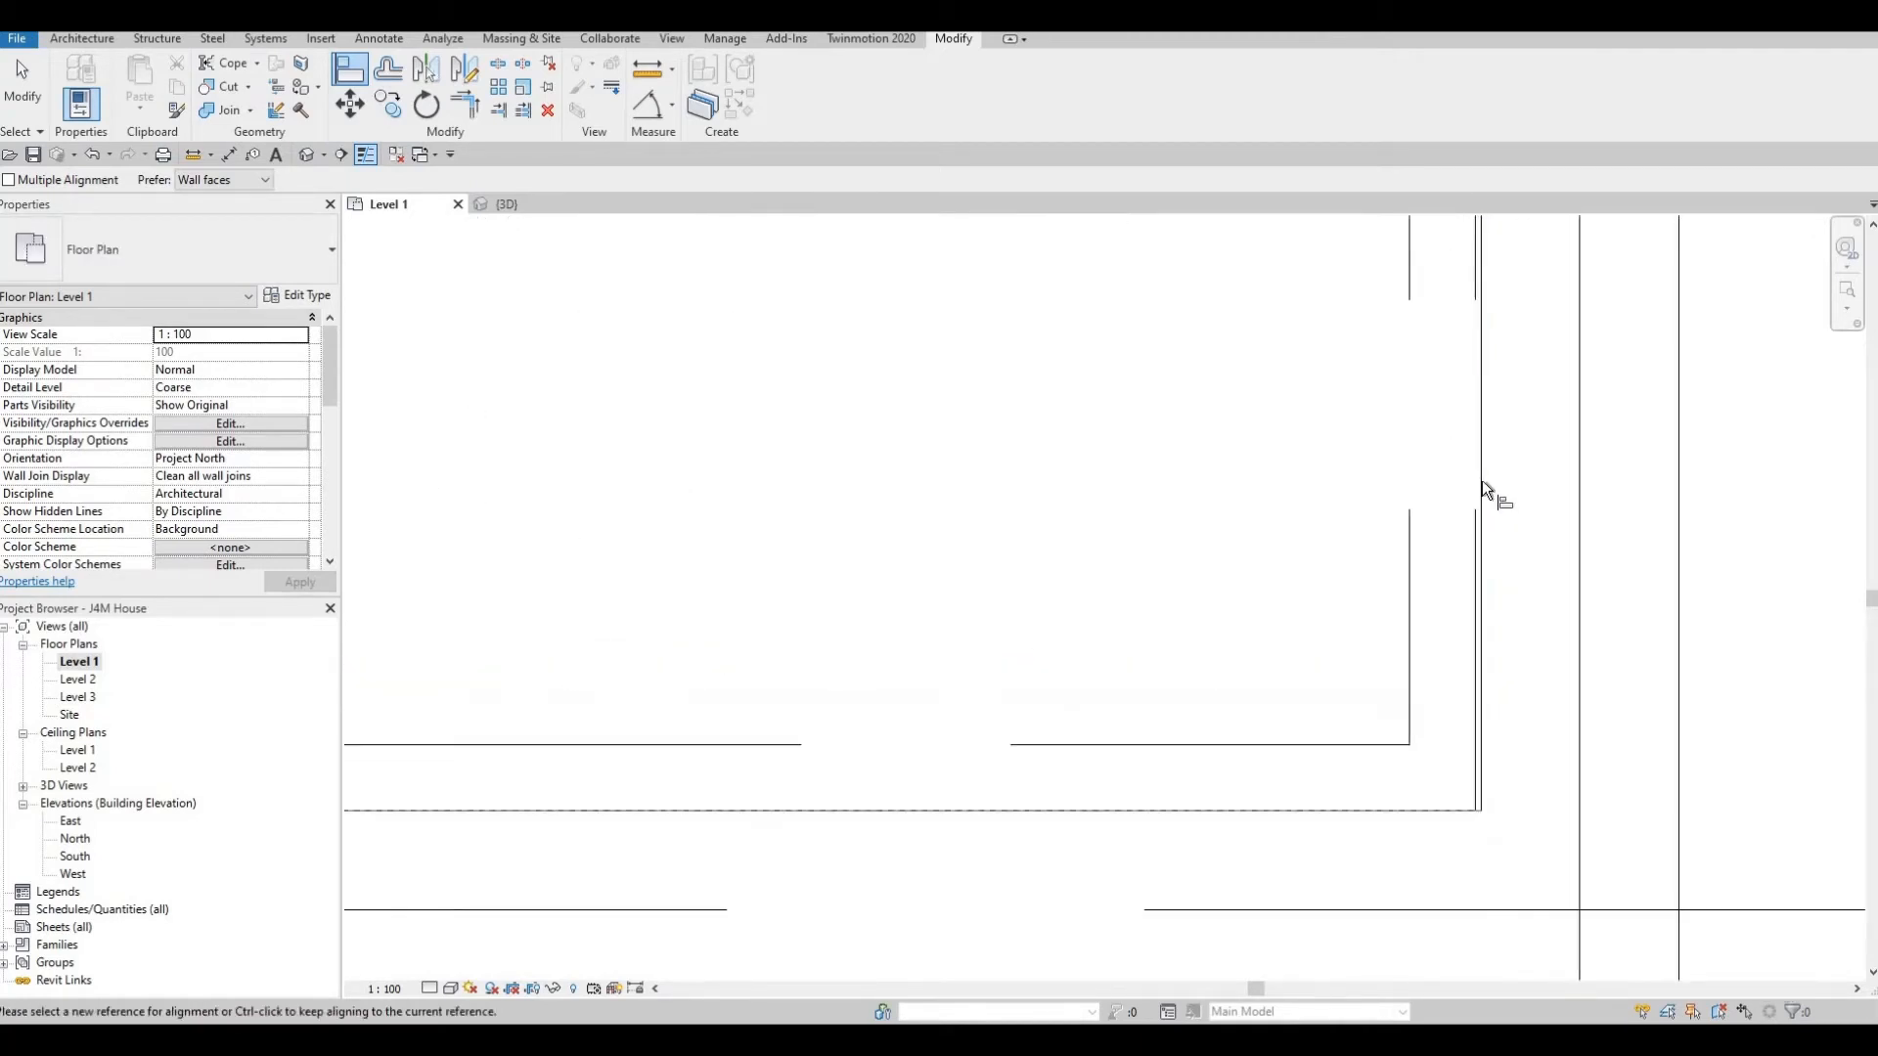
{"action": "key", "text": "Escape"}
{"action": "key", "text": "Escape"}
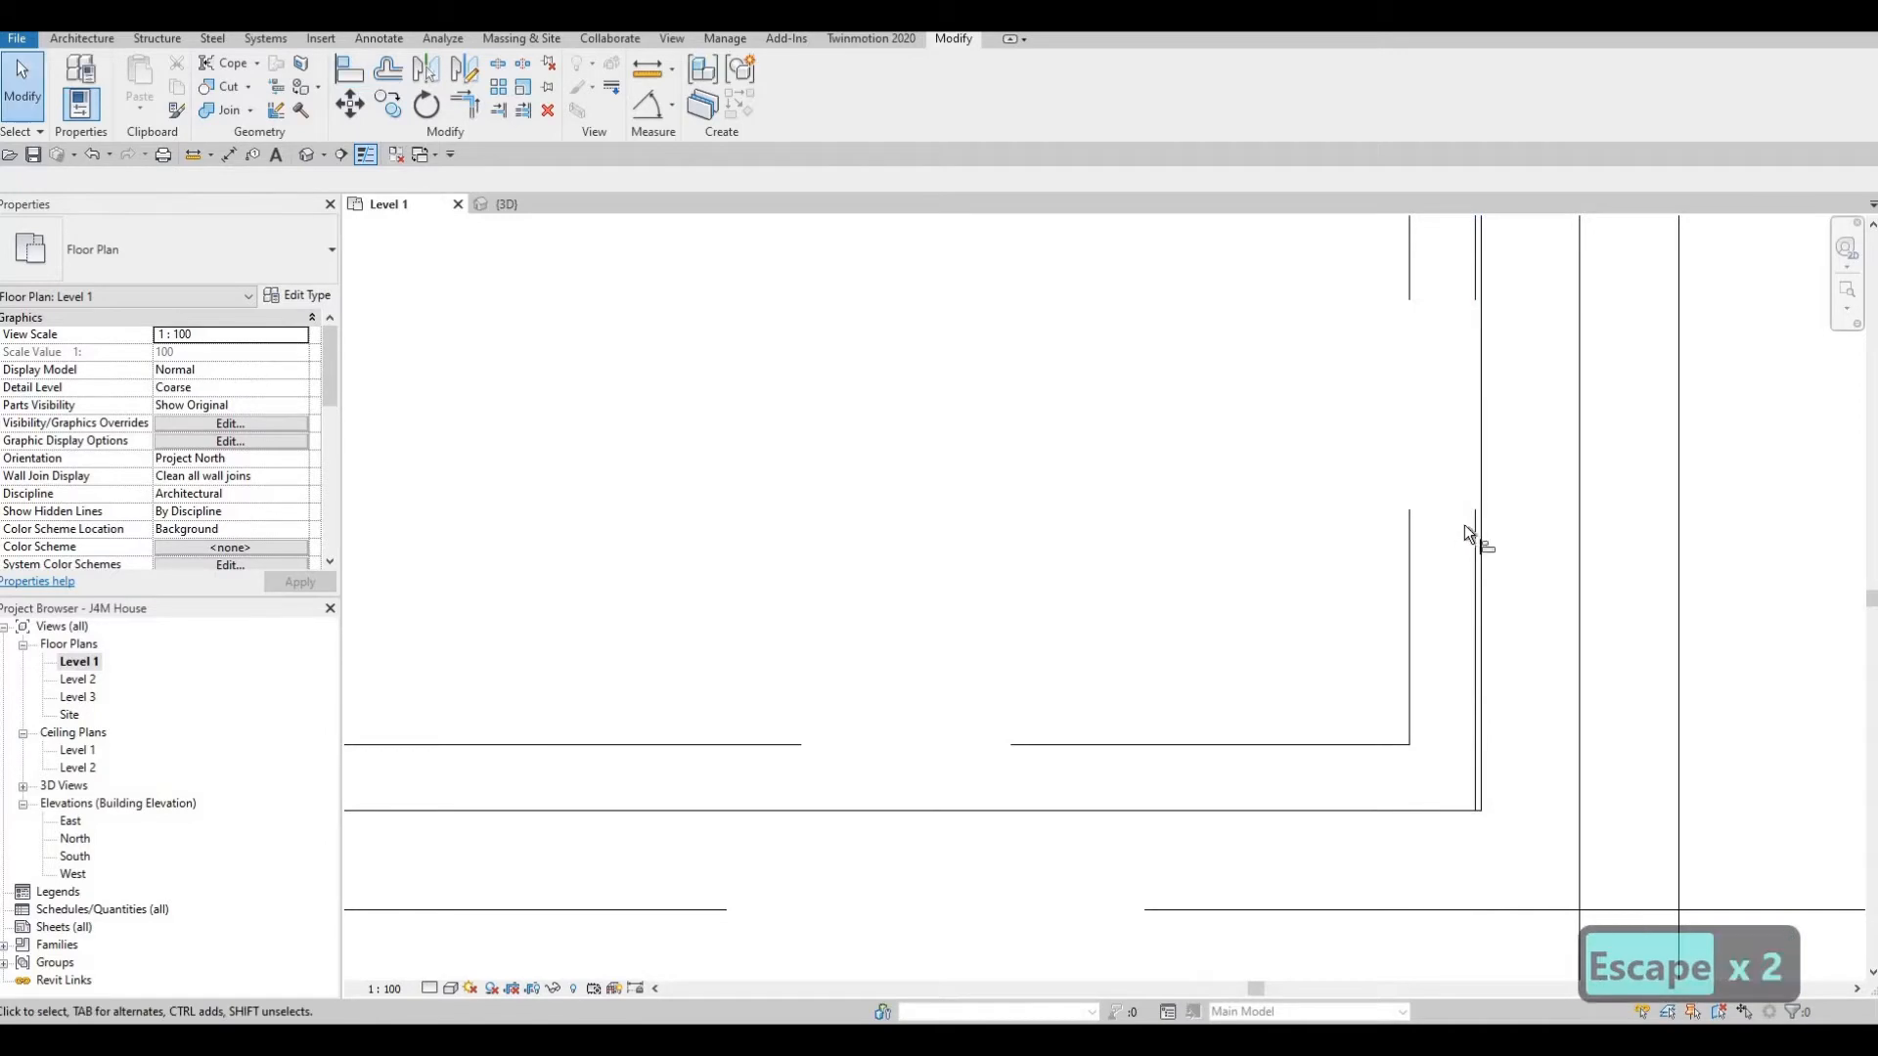
{"action": "key", "text": "a"}
{"action": "key", "text": "l"}
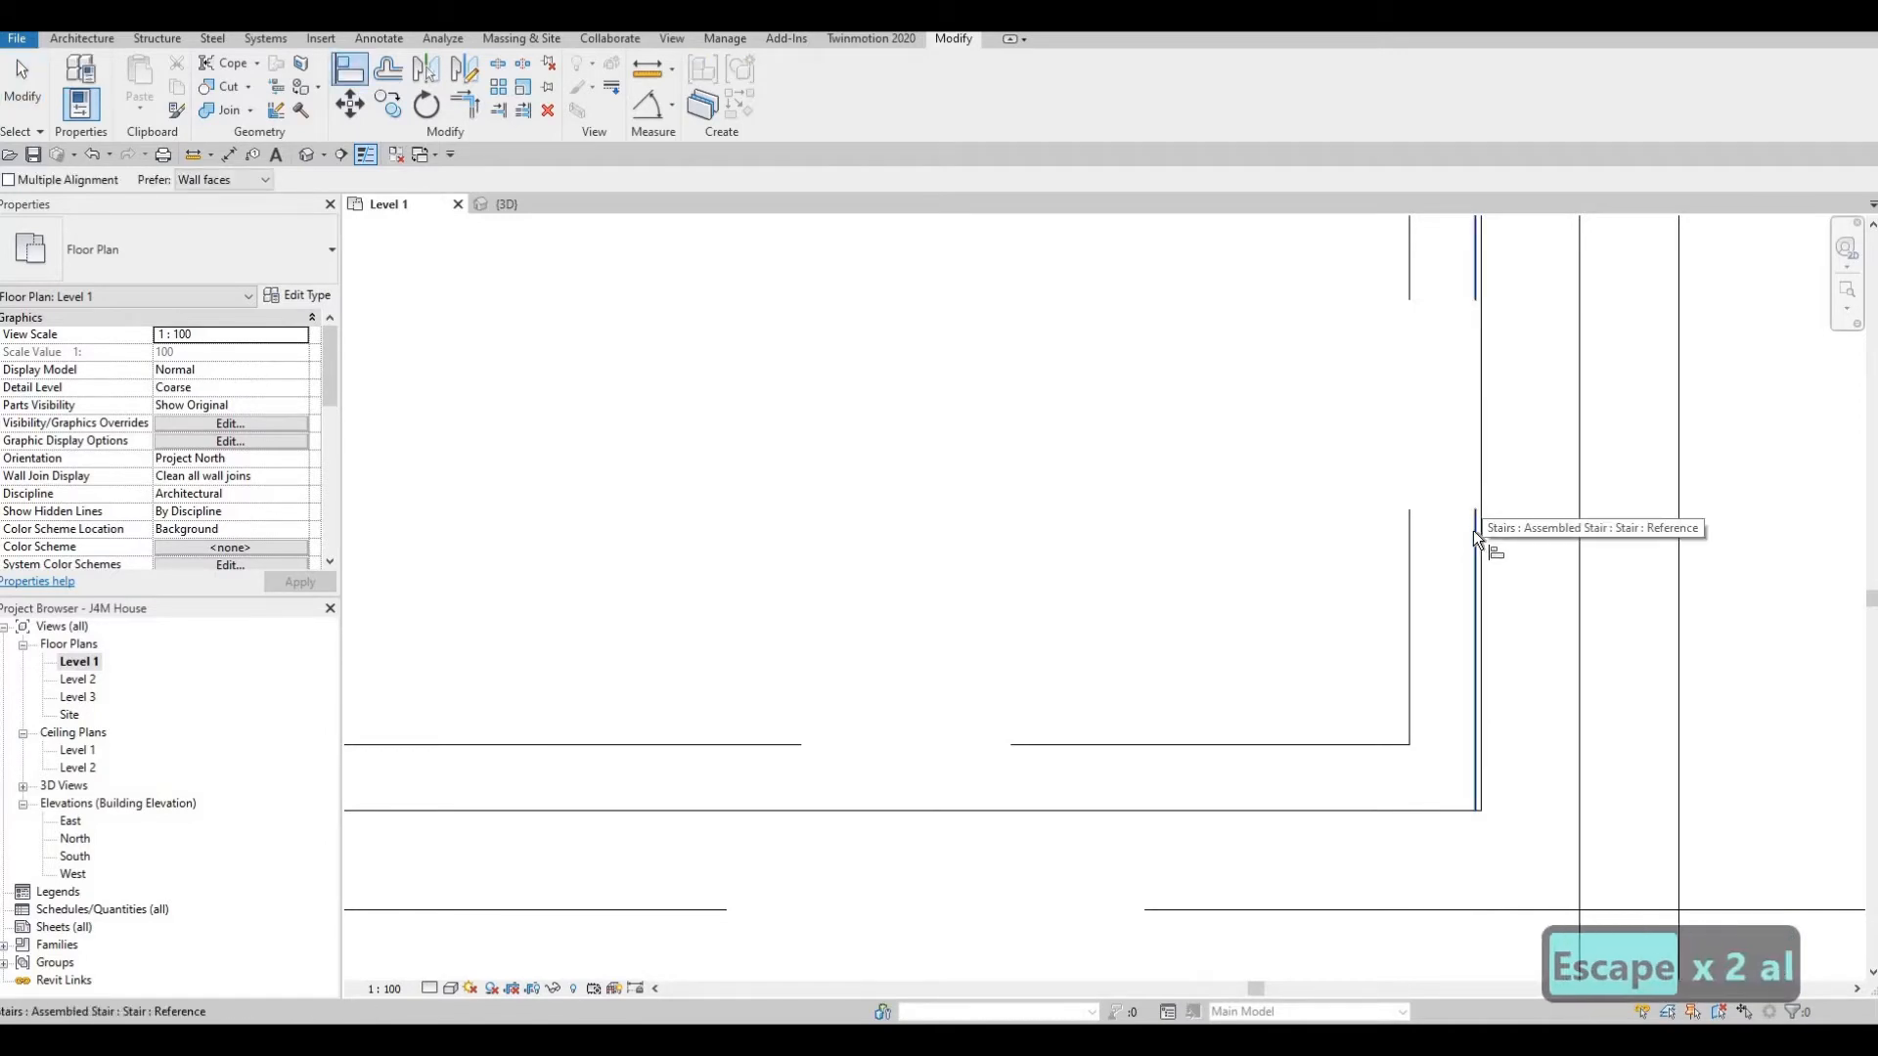
{"action": "left_click", "coordinate": [1474, 531]}
{"action": "key", "text": "Escape"}
{"action": "key", "text": "Escape"}
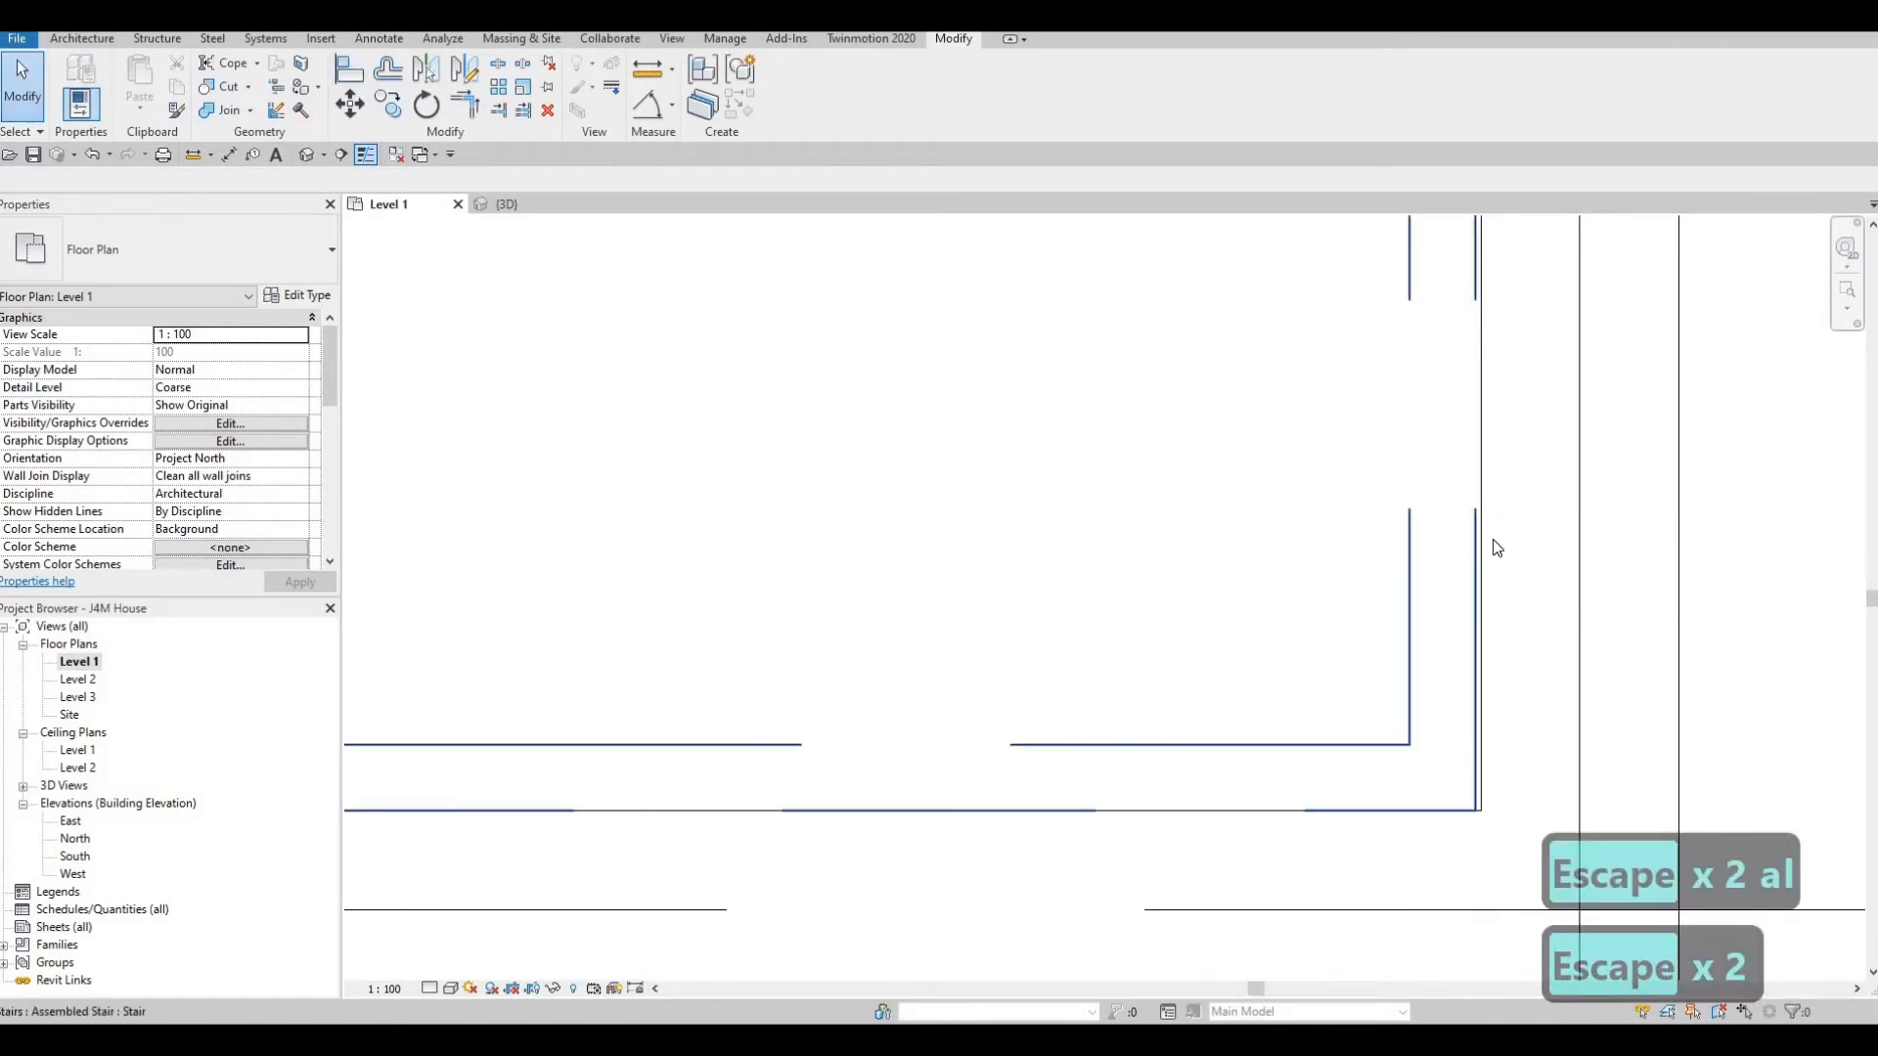
Align the landing's right edge with the inner face of the adjacent vertical wall.
{"action": "key", "text": "a"}
{"action": "key", "text": "l"}
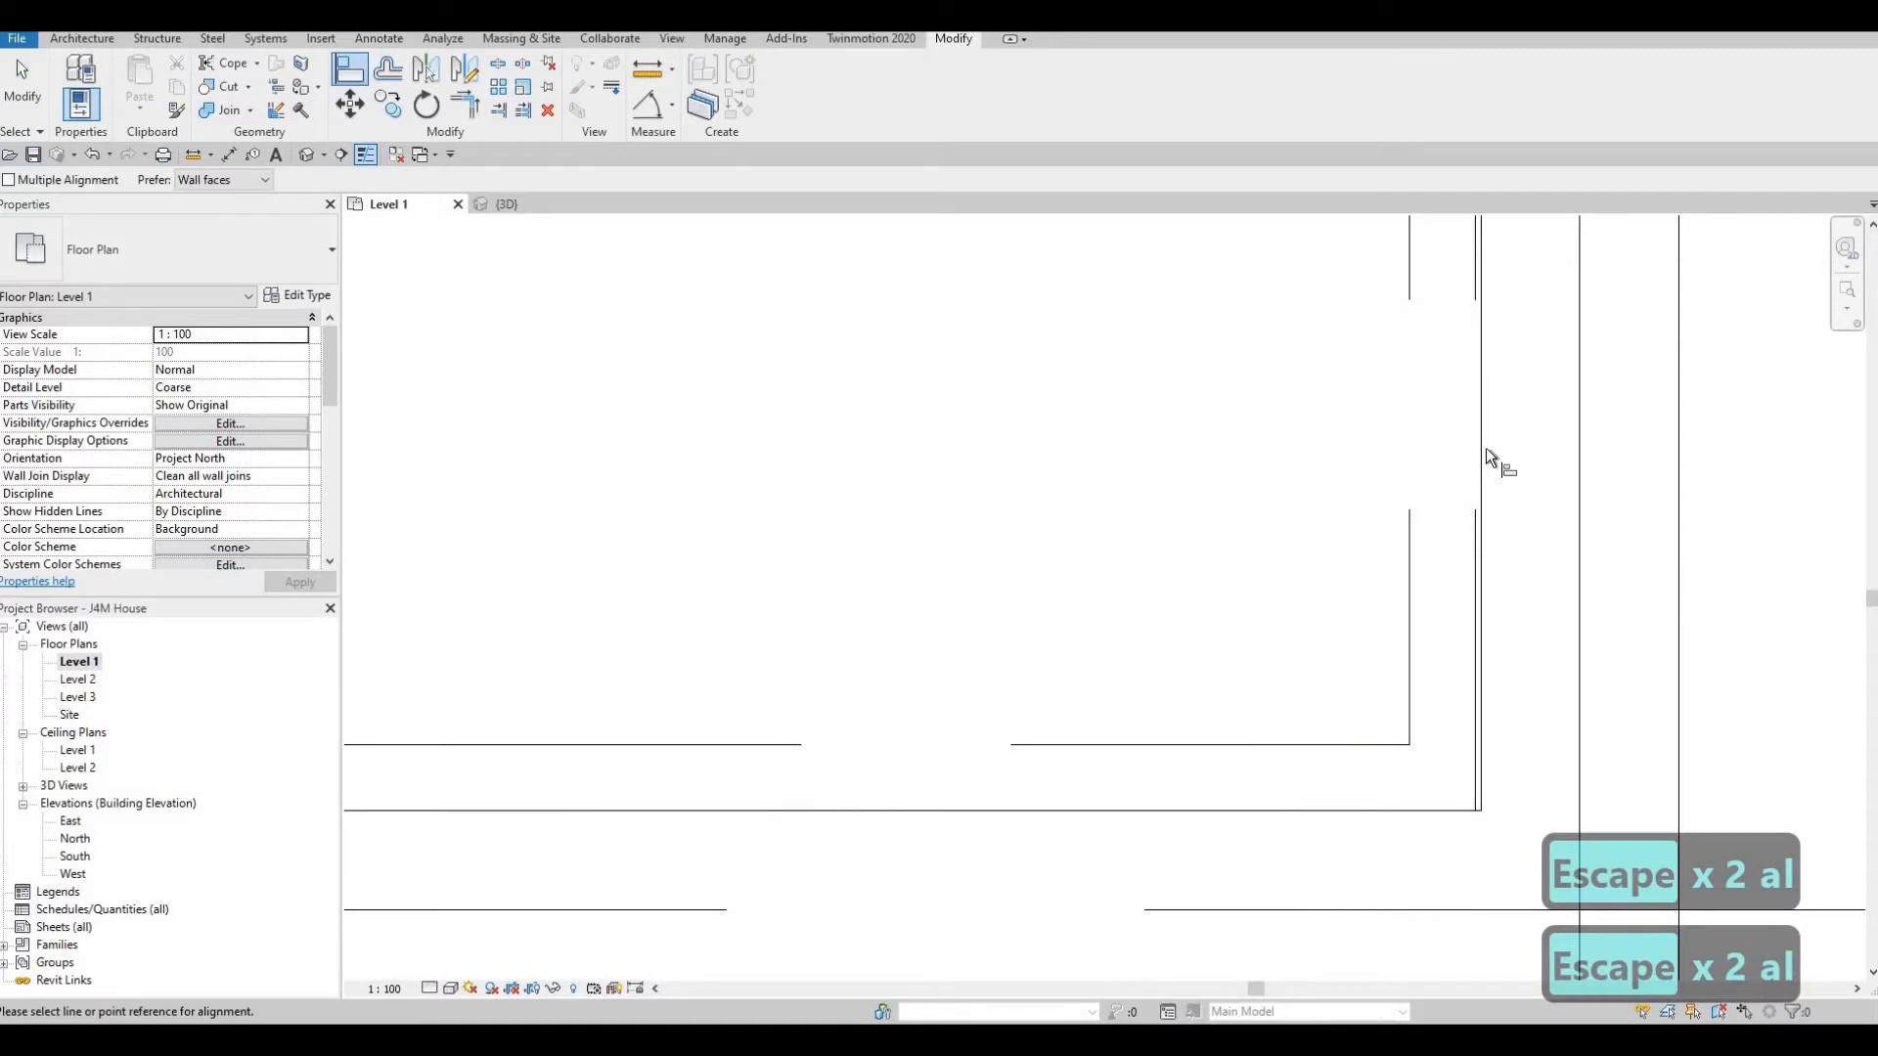
{"action": "left_click", "coordinate": [1479, 528]}
{"action": "left_click", "coordinate": [1449, 499]}
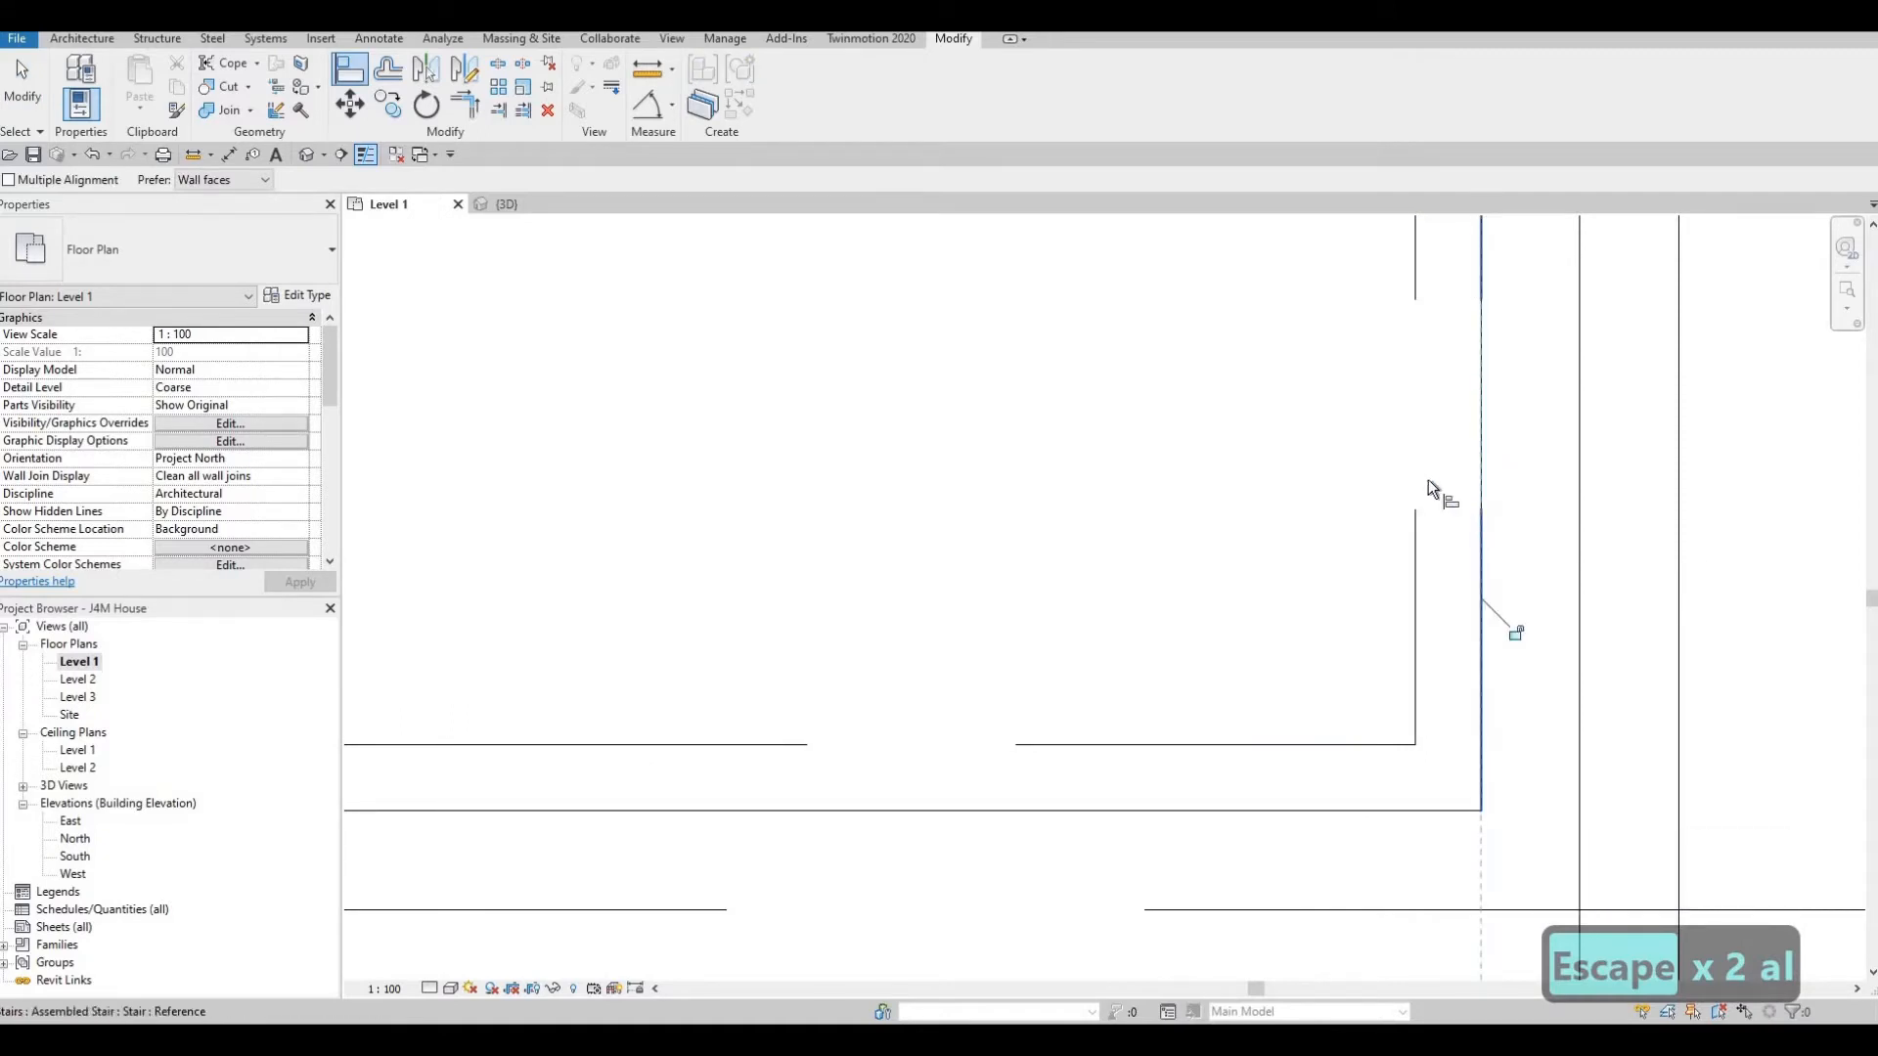
{"action": "scroll", "coordinate": [1293, 433], "scroll_direction": "down", "scroll_amount": 8}
{"action": "middle_click_drag", "start_coordinate": [1240, 580], "coordinate": [1312, 607]}
{"action": "scroll", "coordinate": [1311, 626], "scroll_direction": "down", "scroll_amount": 1}
{"action": "scroll", "coordinate": [1309, 646], "scroll_direction": "down", "scroll_amount": 2}
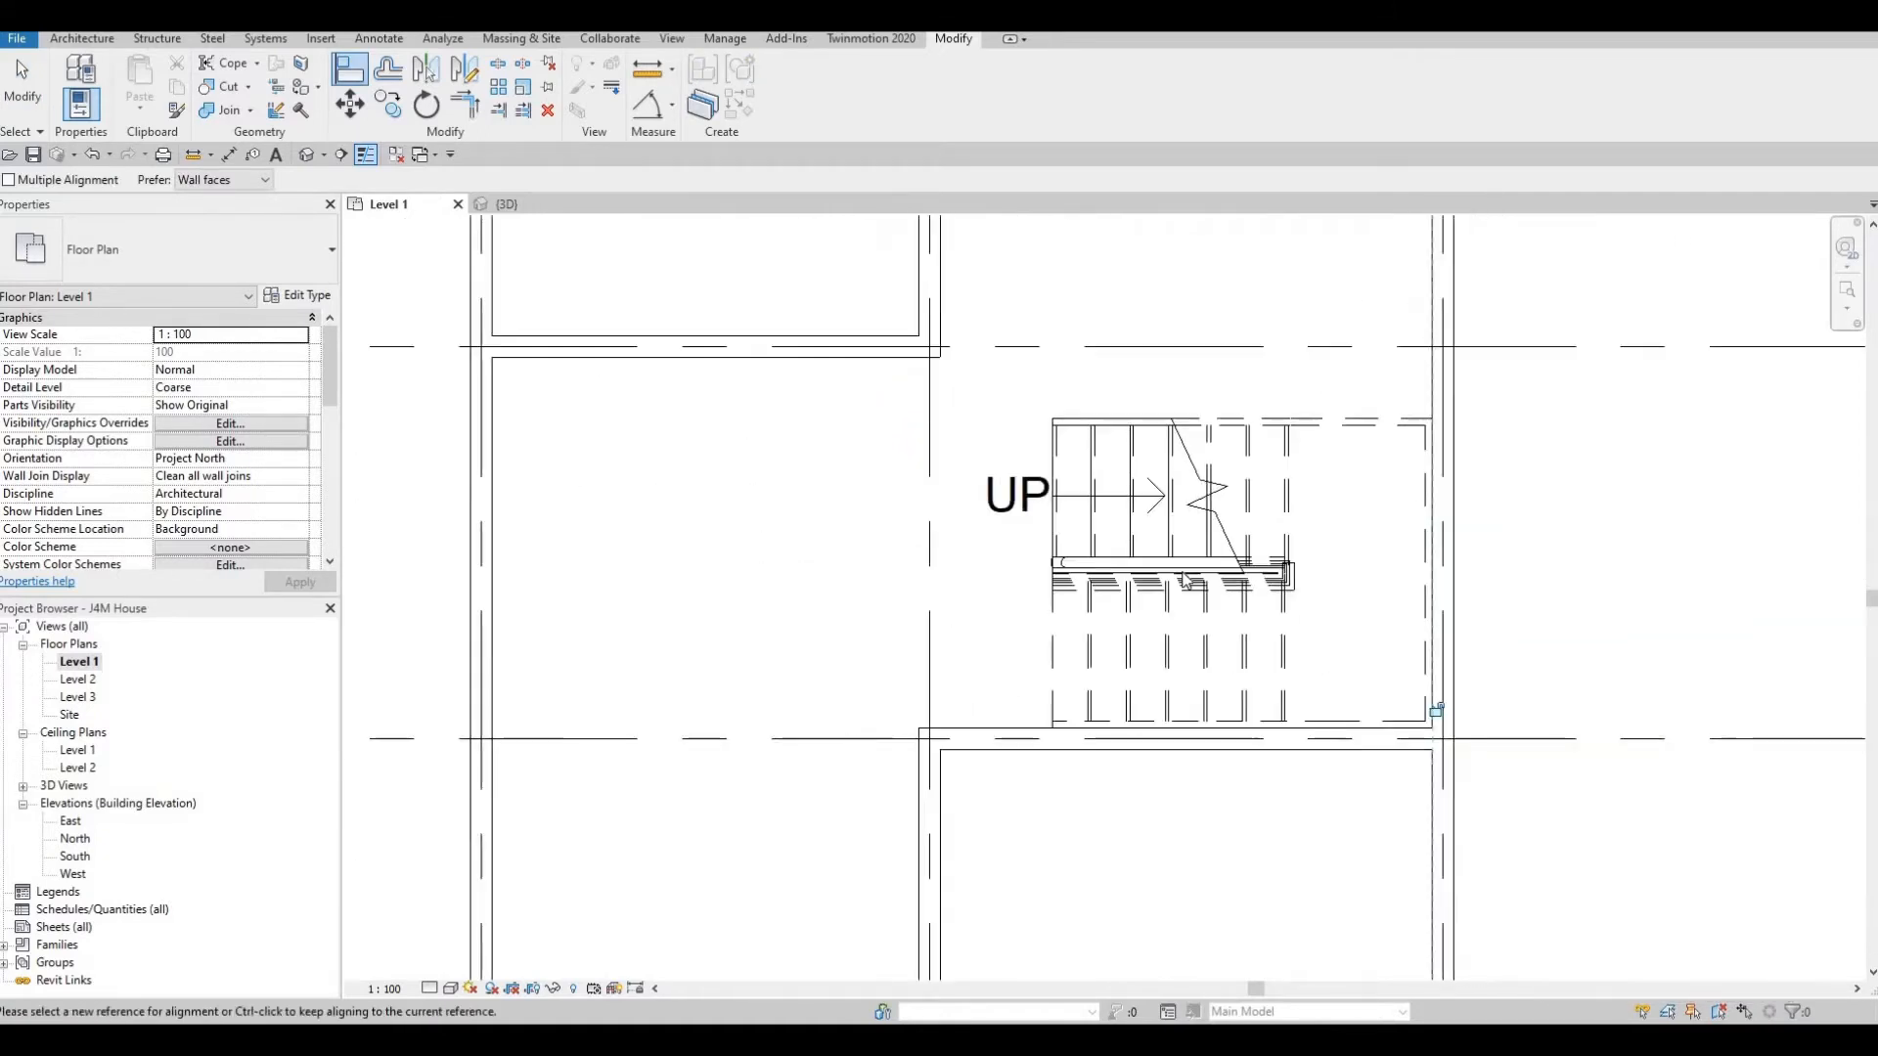
{"action": "key", "text": "Escape"}
{"action": "key", "text": "Escape"}
Examine the glass railing and the stair's fit against the surrounding walls in the Level 1 plan.
{"action": "left_click", "coordinate": [1296, 579]}
{"action": "scroll", "coordinate": [1297, 607], "scroll_direction": "up", "scroll_amount": 4}
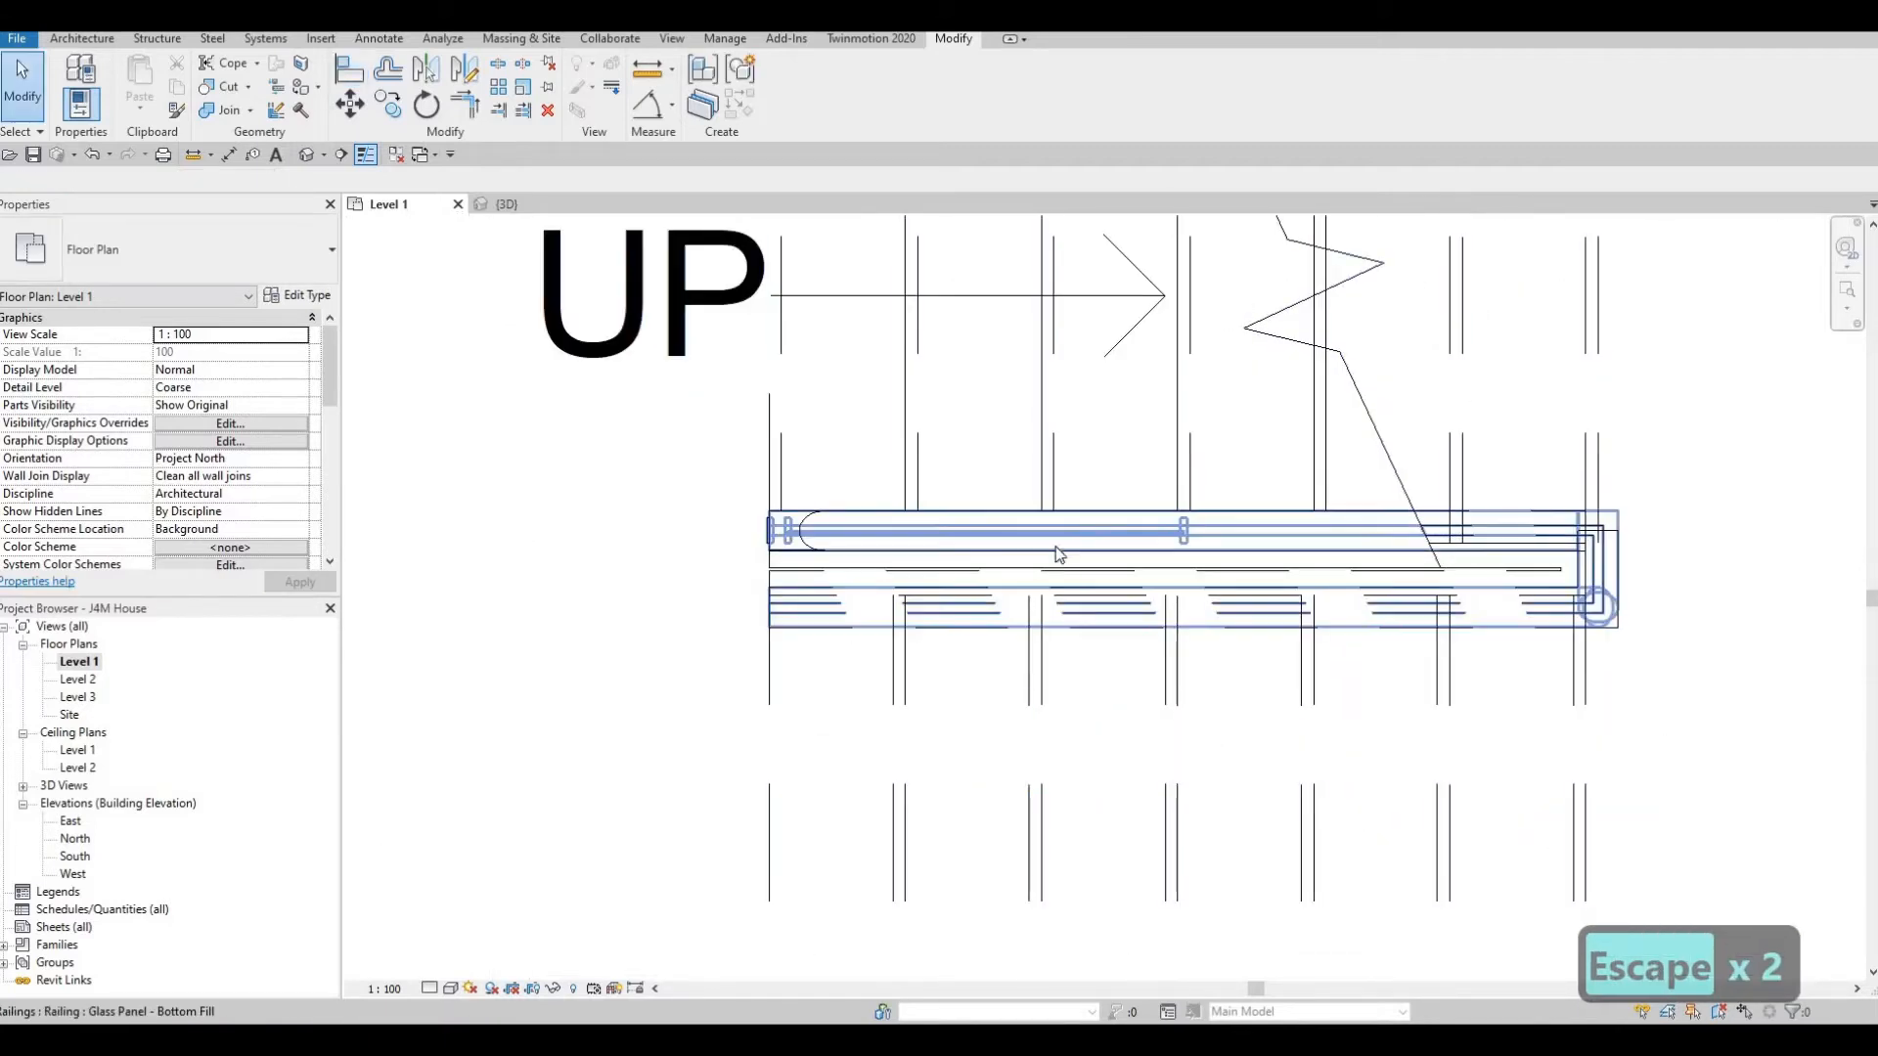
{"action": "scroll", "coordinate": [1052, 560], "scroll_direction": "down", "scroll_amount": 3}
{"action": "scroll", "coordinate": [1123, 544], "scroll_direction": "down", "scroll_amount": 2}
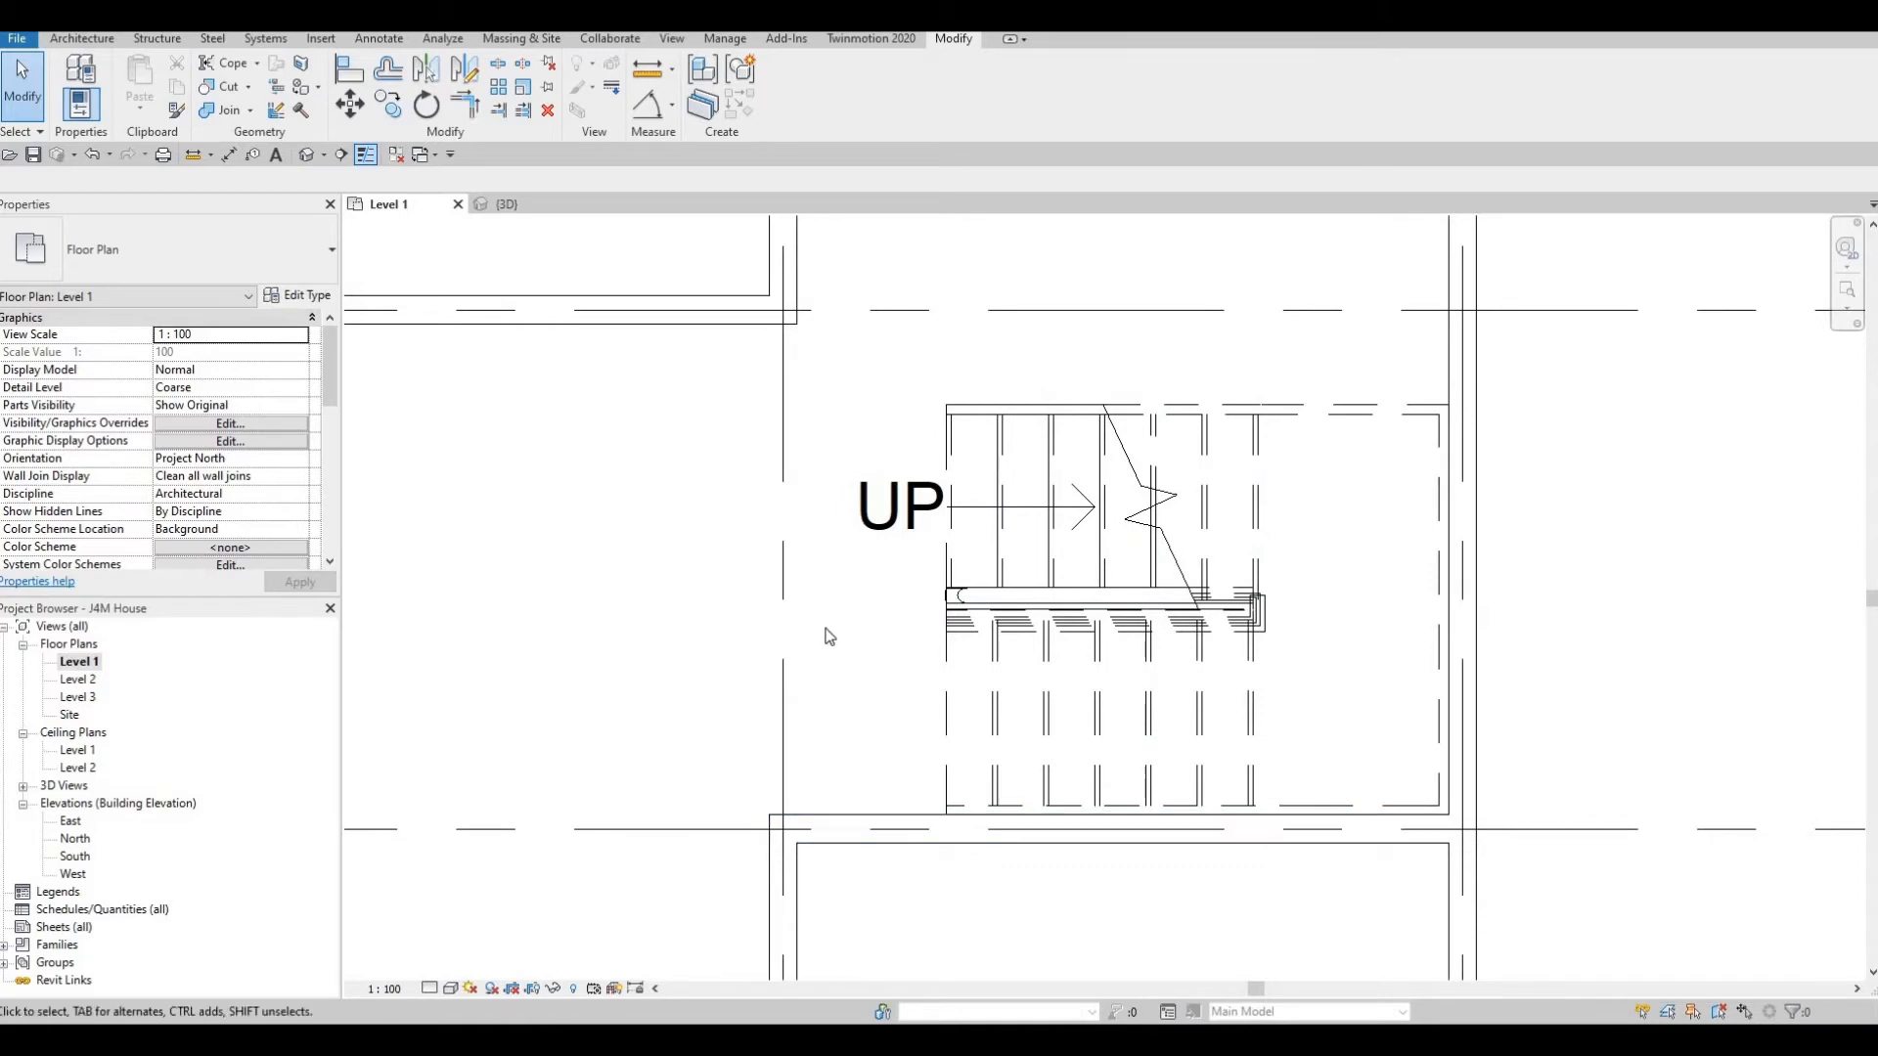
{"action": "middle_click_drag", "start_coordinate": [835, 666], "coordinate": [842, 715]}
{"action": "mouse_move", "coordinate": [1043, 577]}
{"action": "middle_mouse_down"}
{"action": "mouse_move", "coordinate": [1079, 546]}
{"action": "mouse_move", "coordinate": [1071, 597]}
{"action": "middle_mouse_up"}
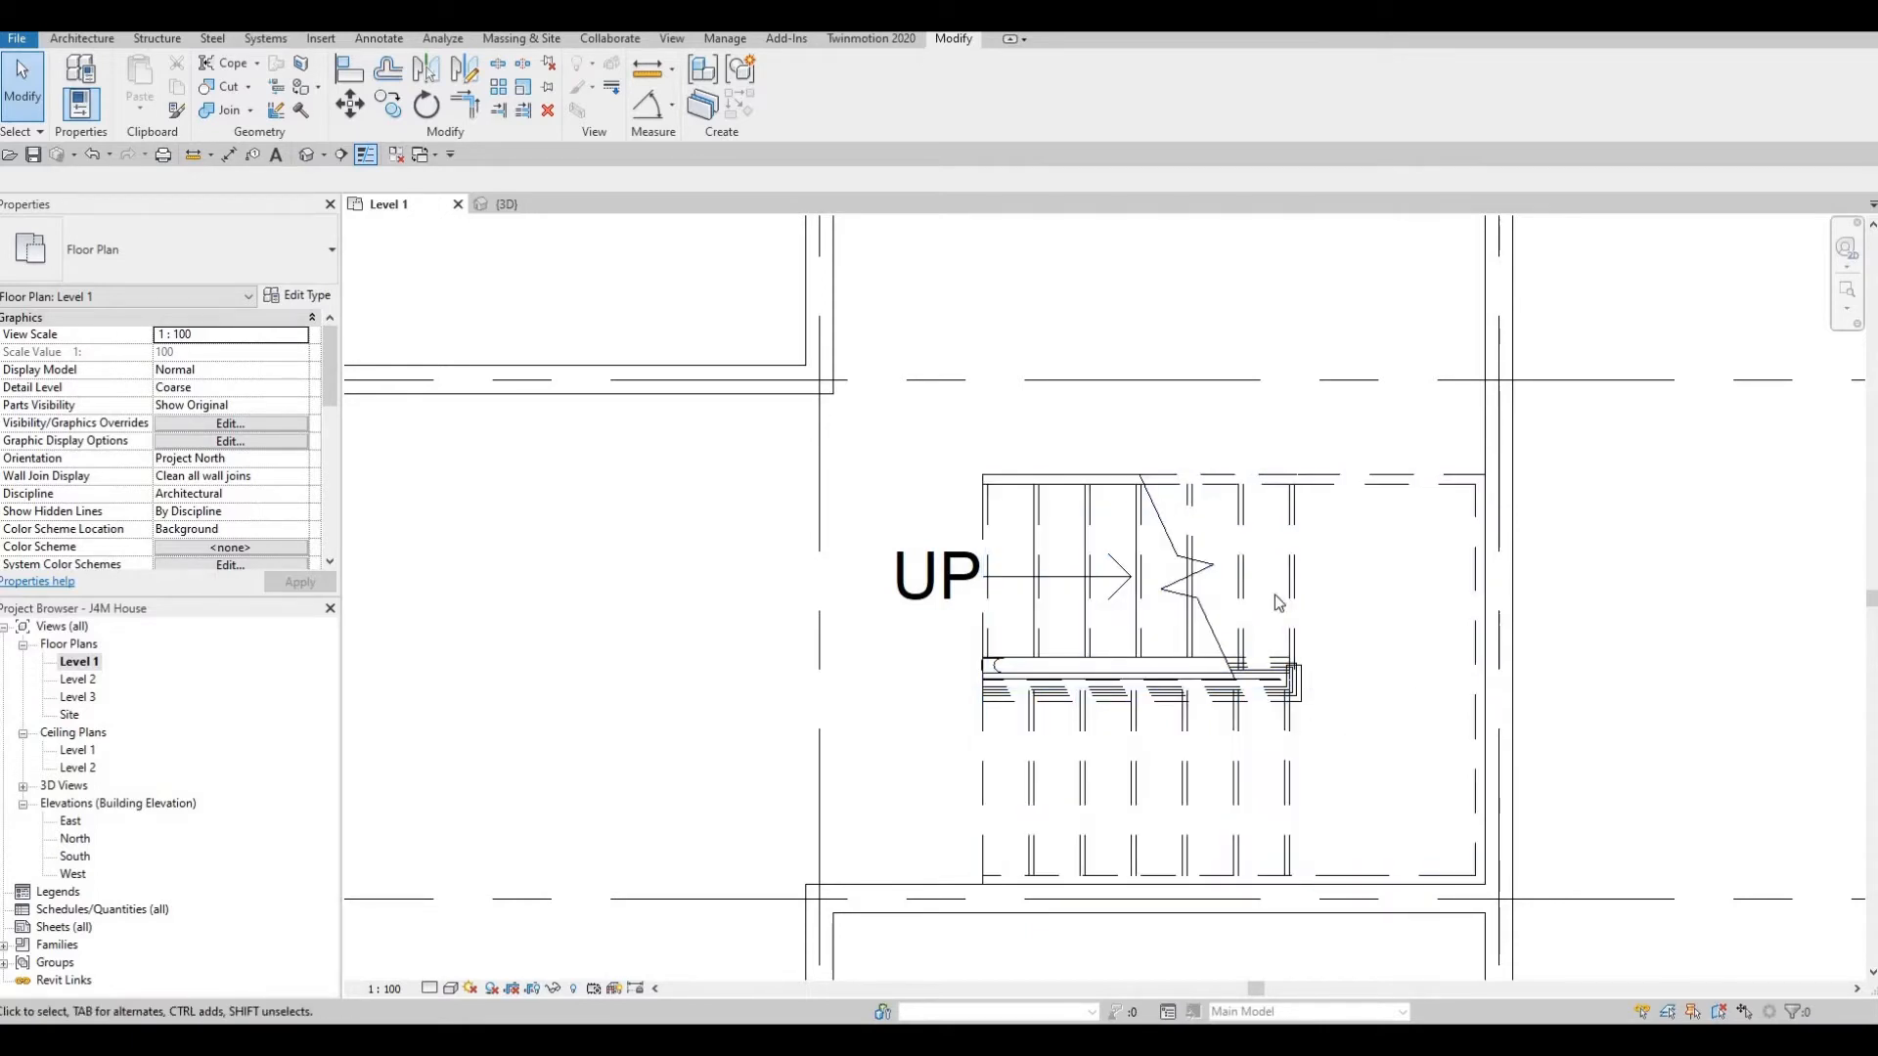
{"action": "middle_click_drag", "start_coordinate": [1202, 551], "coordinate": [1184, 571]}
{"action": "key", "text": "Escape"}
{"action": "key", "text": "Escape"}
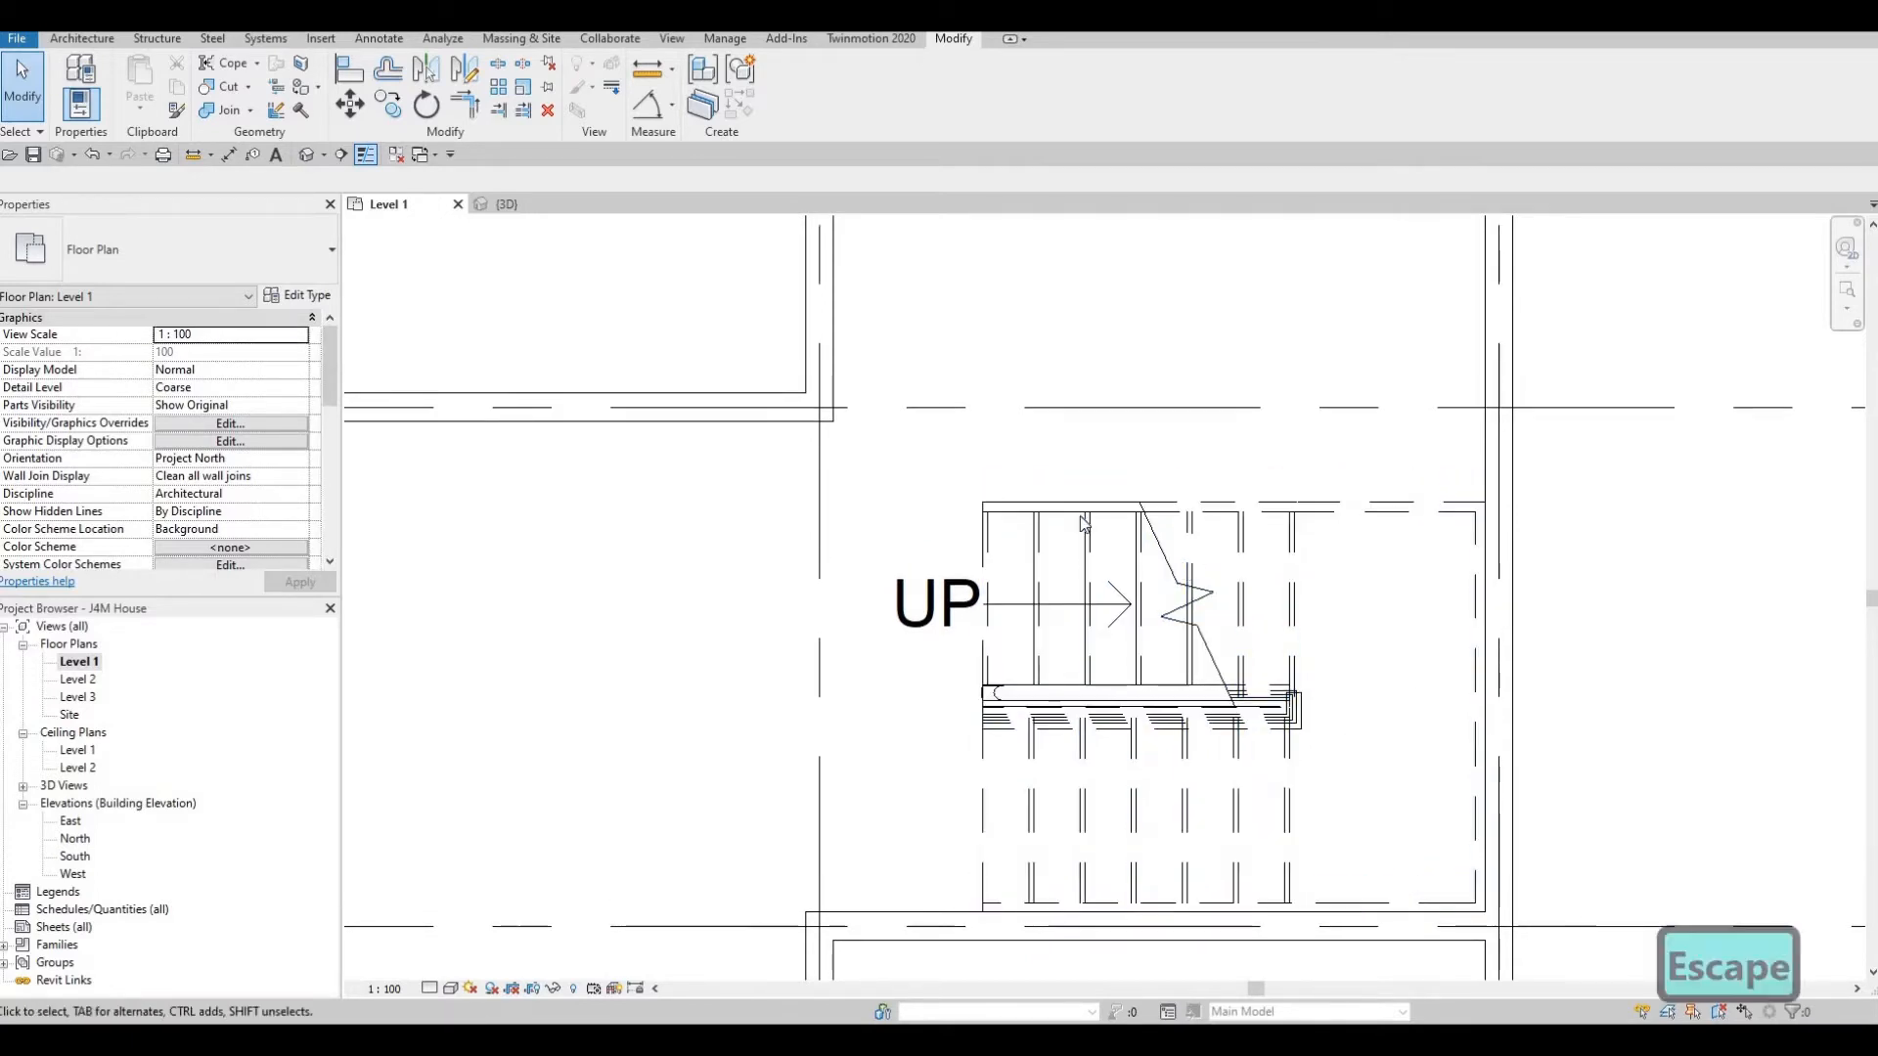
Draw a horizontal INTERIOR WALL 1 wall just above the stair, from the vertical wall beside the landing to the line of the first riser.
{"action": "left_click", "coordinate": [69, 41]}
{"action": "scroll", "coordinate": [767, 617], "scroll_direction": "down", "scroll_amount": 3}
{"action": "middle_click_drag", "start_coordinate": [767, 617], "coordinate": [662, 508]}
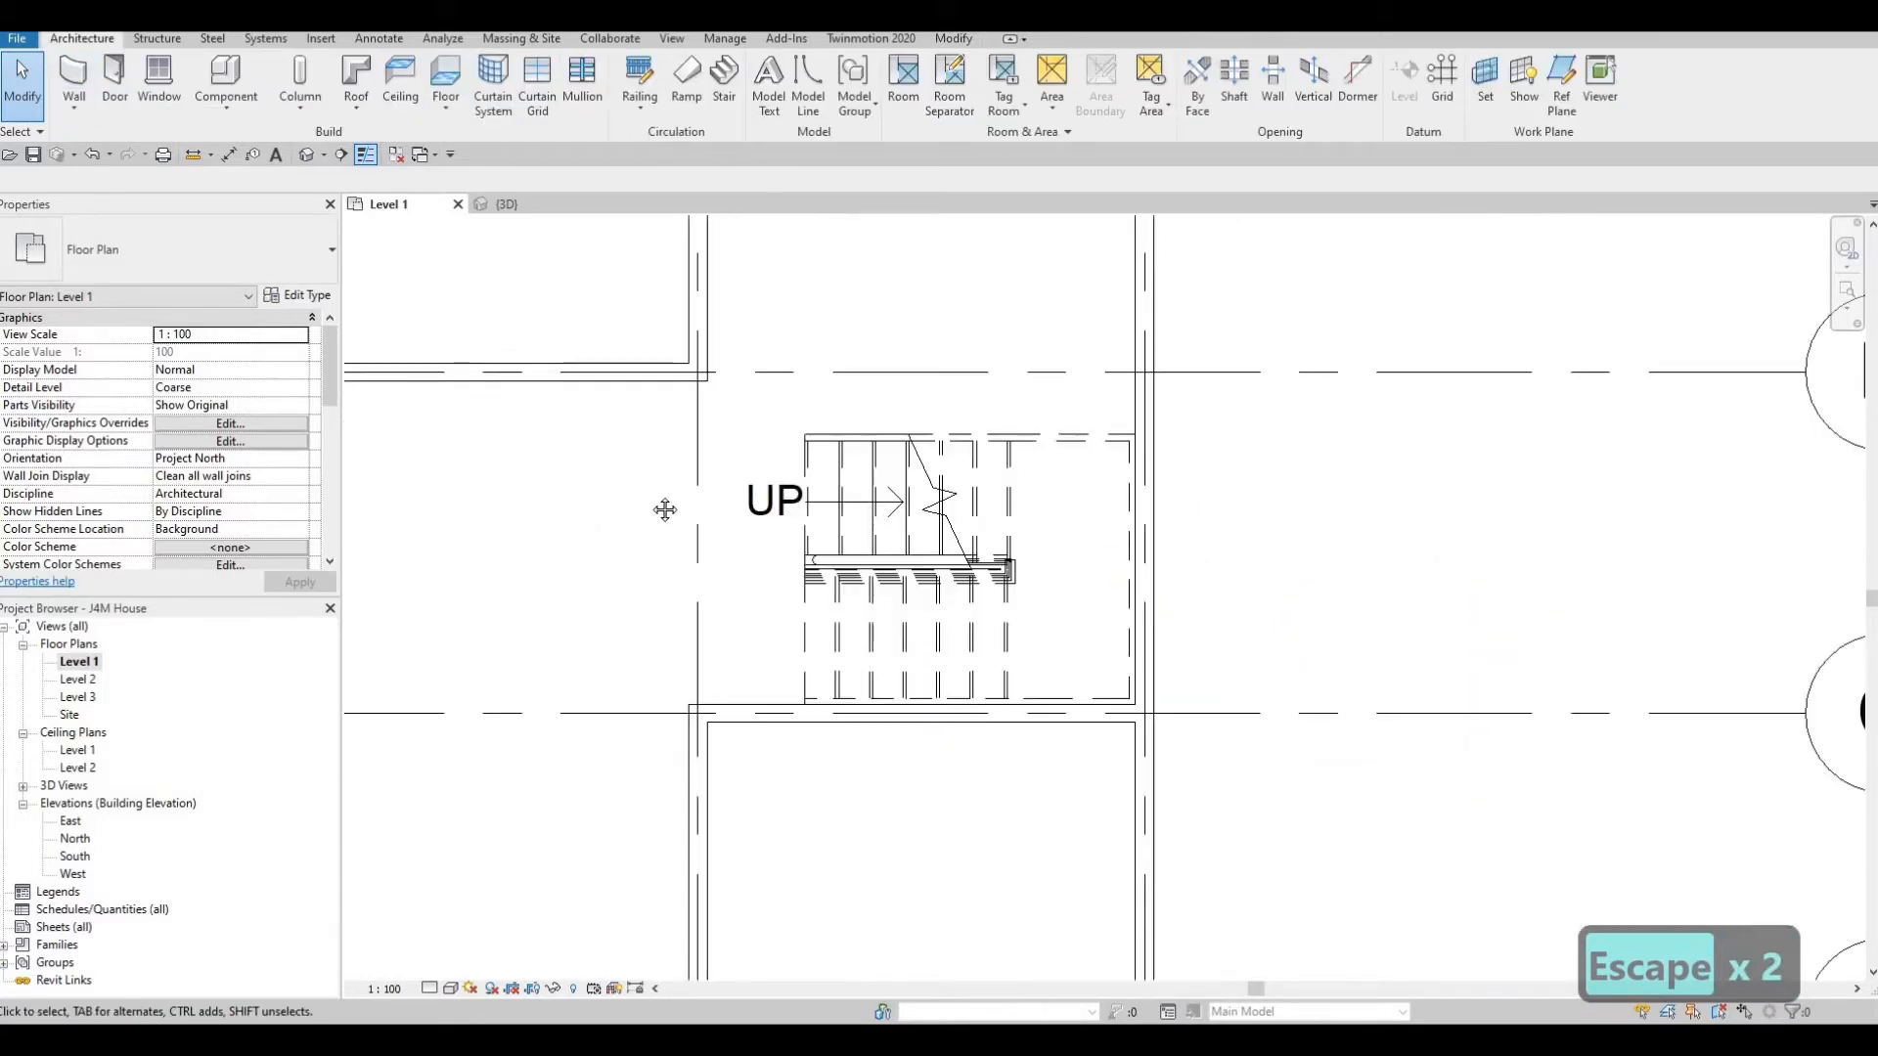
{"action": "scroll", "coordinate": [706, 730], "scroll_direction": "down", "scroll_amount": 1}
{"action": "middle_click_drag", "start_coordinate": [705, 729], "coordinate": [1129, 516]}
{"action": "left_click", "coordinate": [1131, 515]}
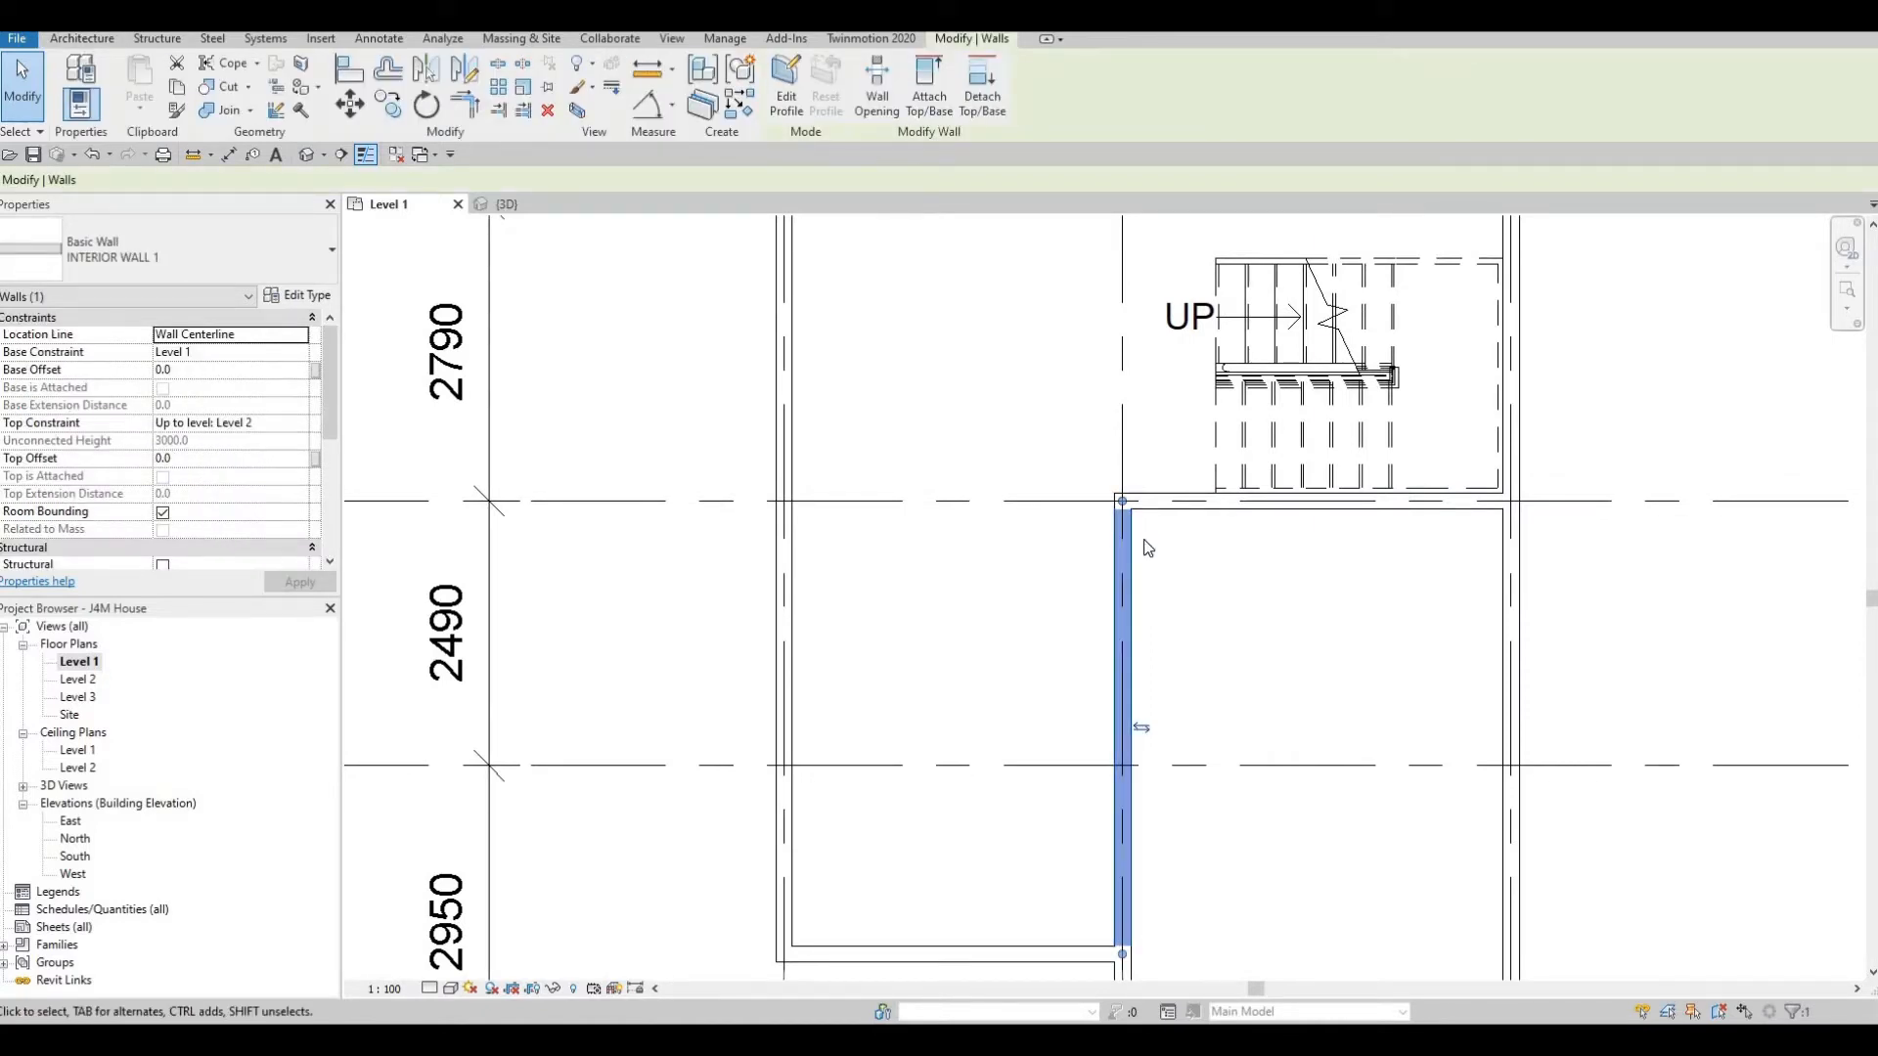
{"action": "key", "text": "c"}
{"action": "key", "text": "s"}
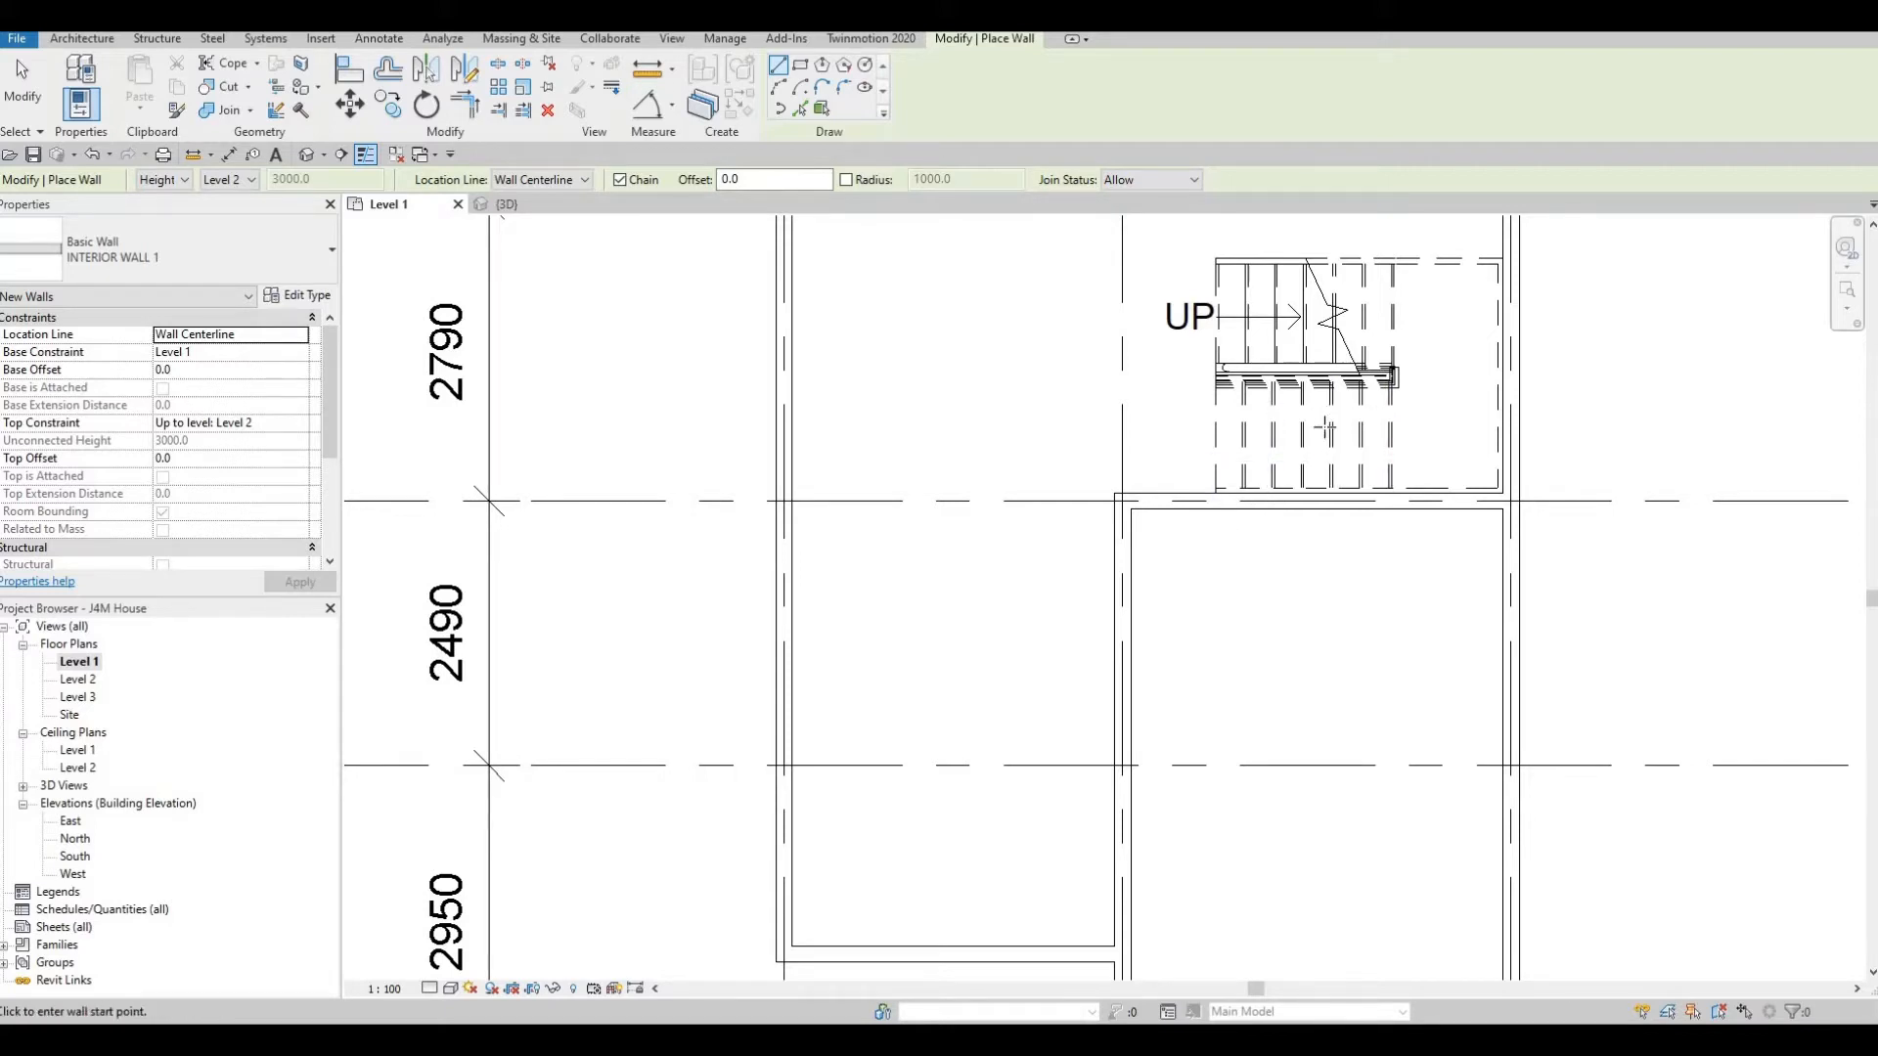
{"action": "scroll", "coordinate": [1291, 591], "scroll_direction": "up", "scroll_amount": 1}
{"action": "middle_click_drag", "start_coordinate": [1292, 591], "coordinate": [1268, 792]}
{"action": "scroll", "coordinate": [1297, 417], "scroll_direction": "down", "scroll_amount": 3}
{"action": "middle_click_drag", "start_coordinate": [1297, 417], "coordinate": [1269, 672]}
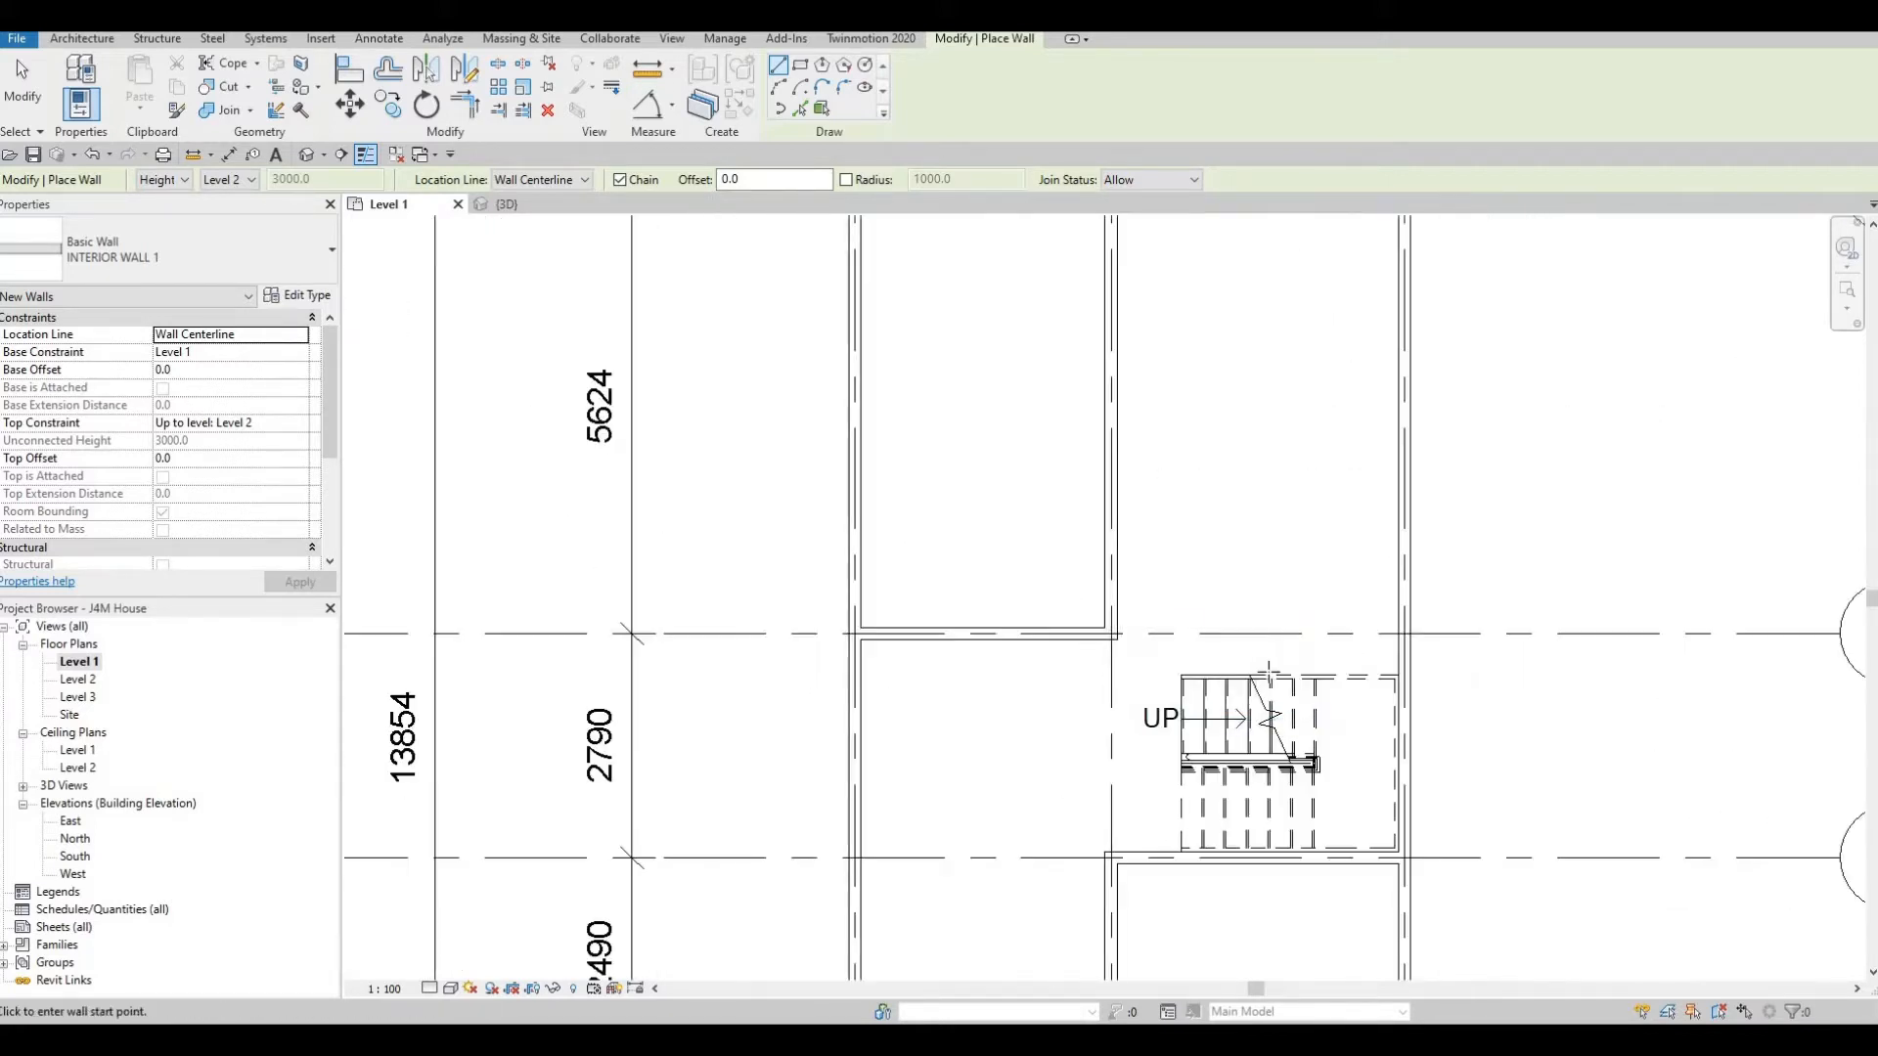
{"action": "scroll", "coordinate": [1268, 672], "scroll_direction": "down", "scroll_amount": 3}
{"action": "scroll", "coordinate": [1333, 637], "scroll_direction": "up", "scroll_amount": 5}
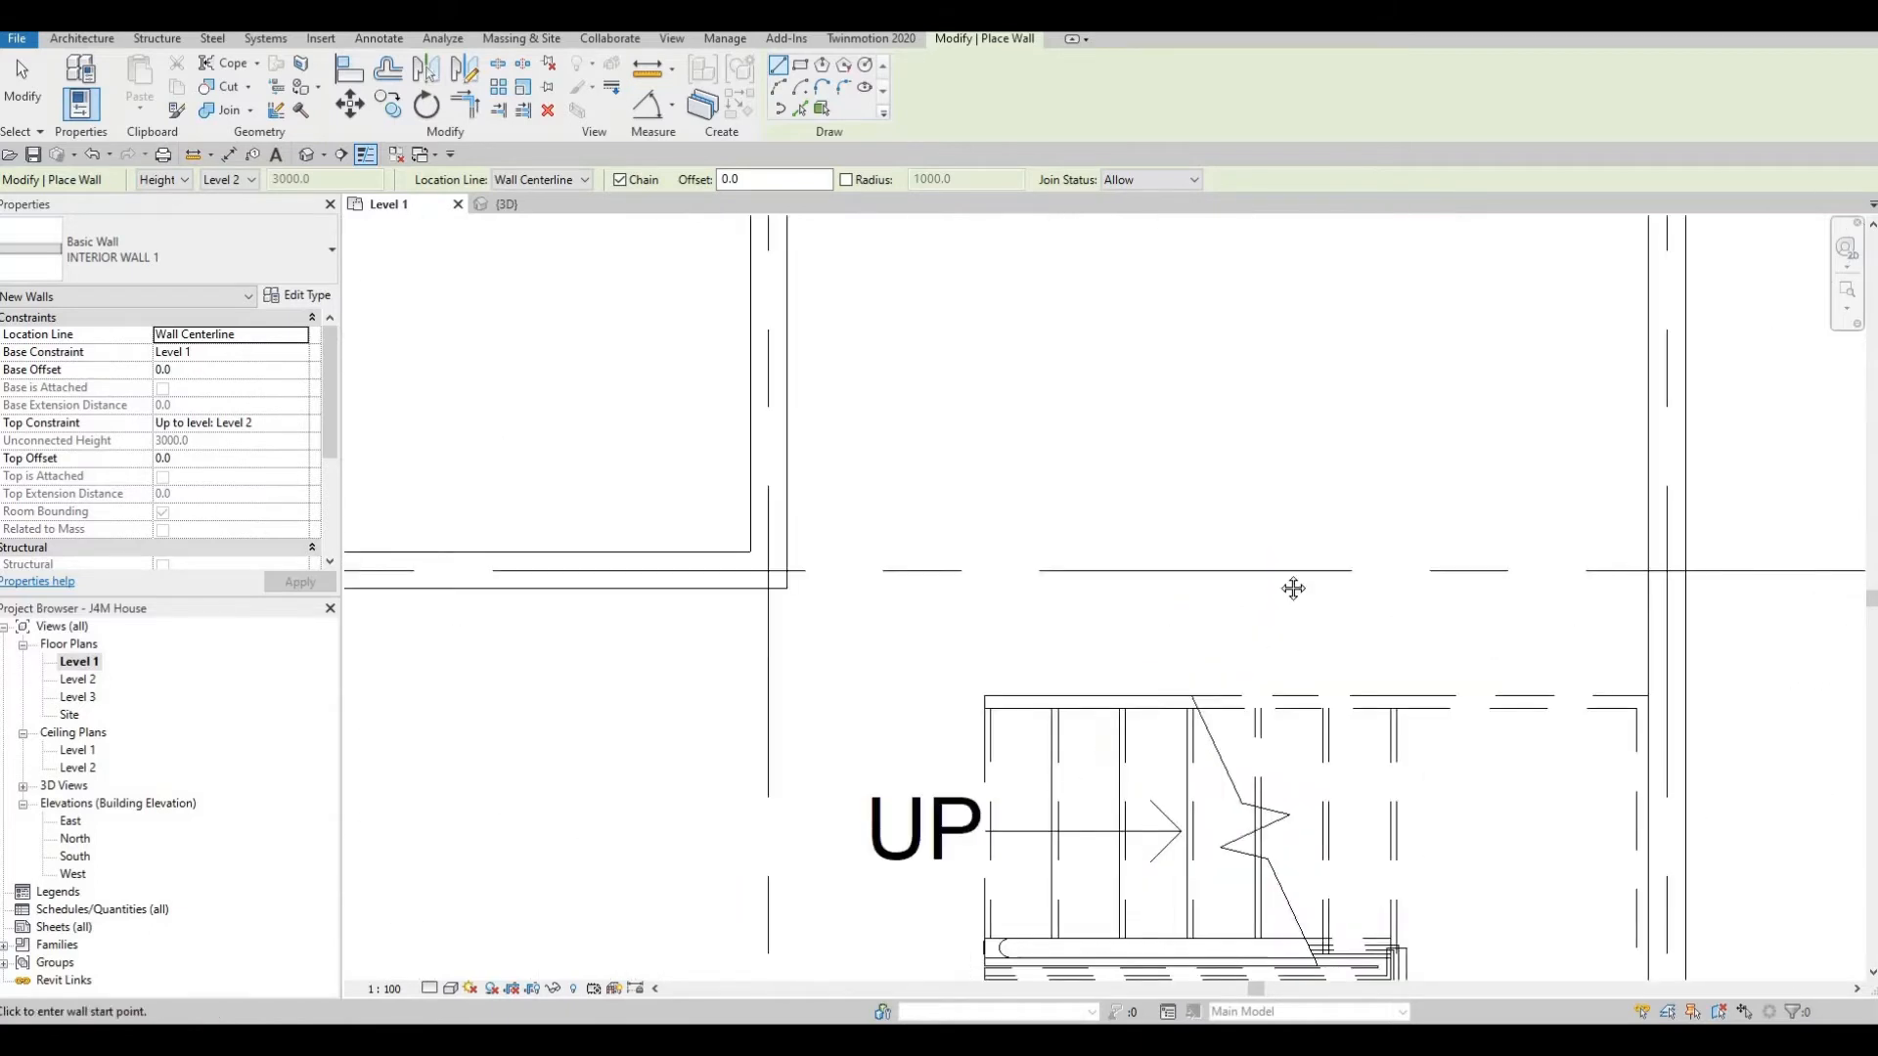
{"action": "middle_click_drag", "start_coordinate": [1134, 818], "coordinate": [1212, 501]}
{"action": "scroll", "coordinate": [1212, 500], "scroll_direction": "down", "scroll_amount": 2}
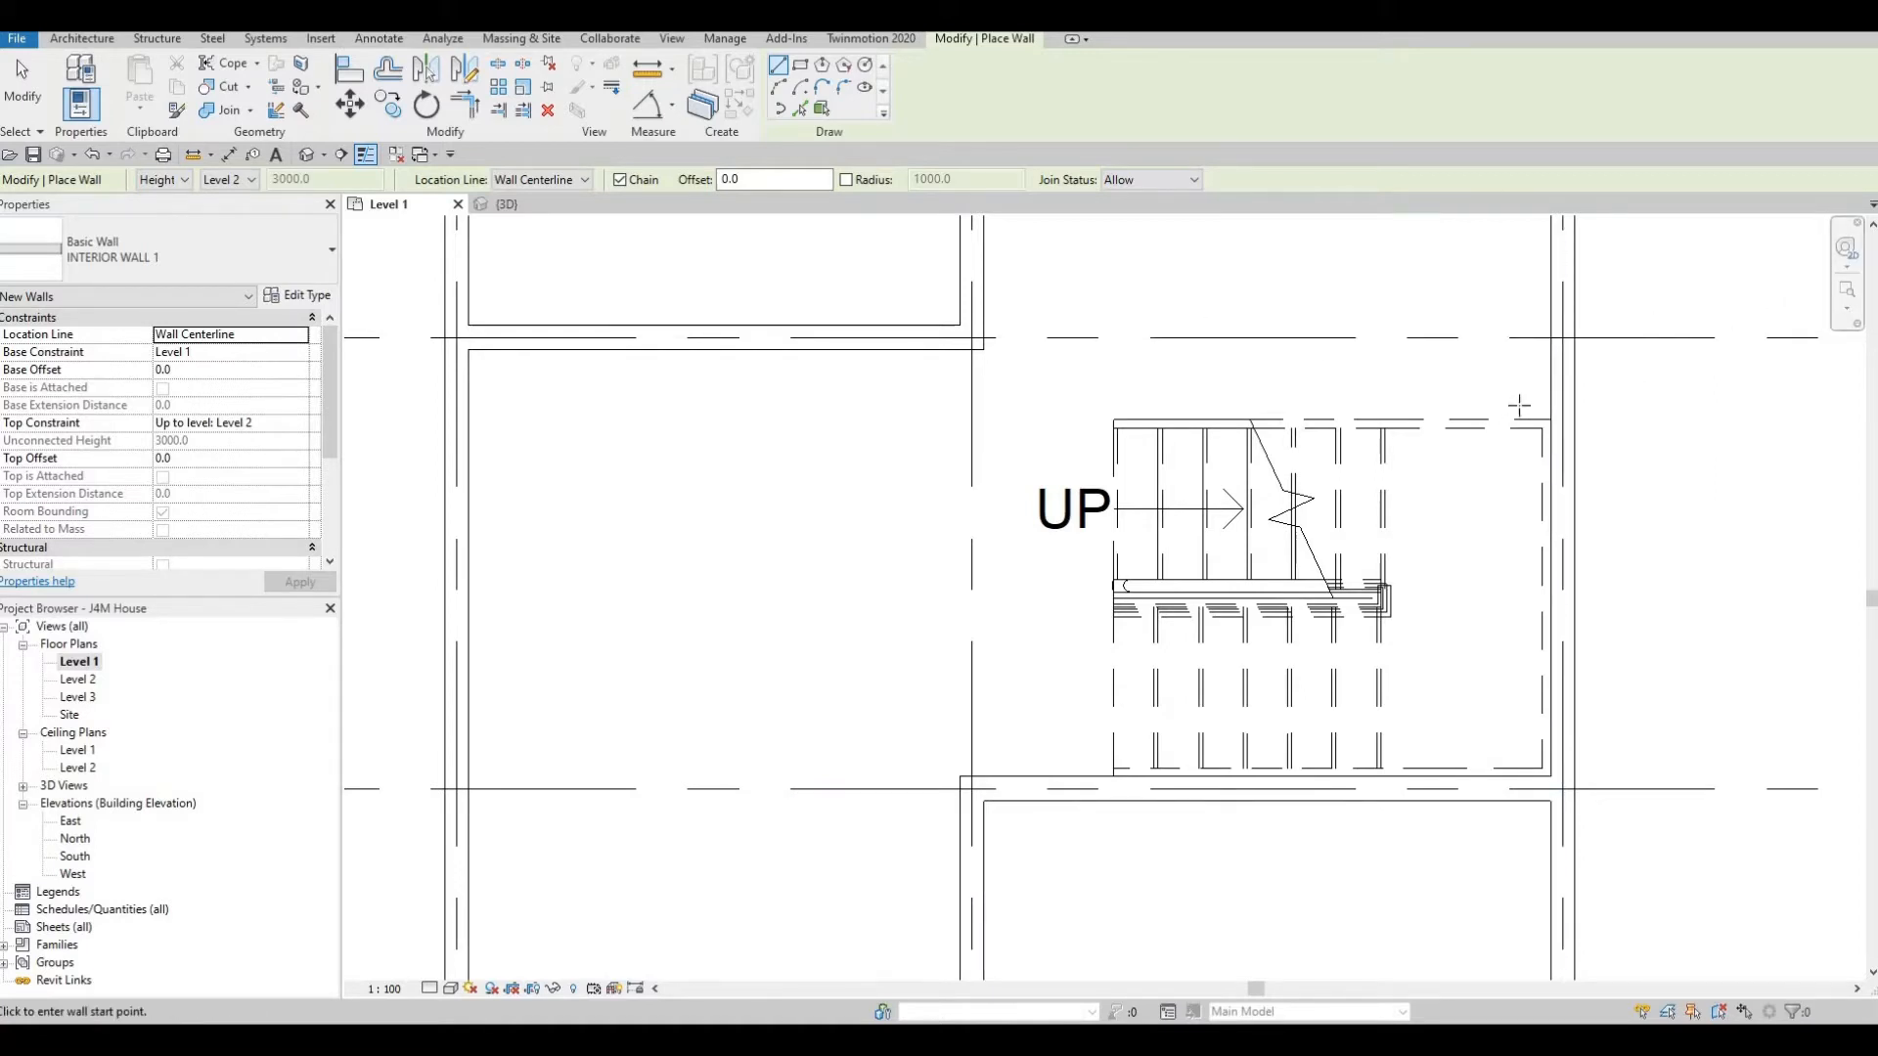
{"action": "scroll", "coordinate": [1538, 405], "scroll_direction": "up", "scroll_amount": 2}
{"action": "left_click", "coordinate": [1553, 405]}
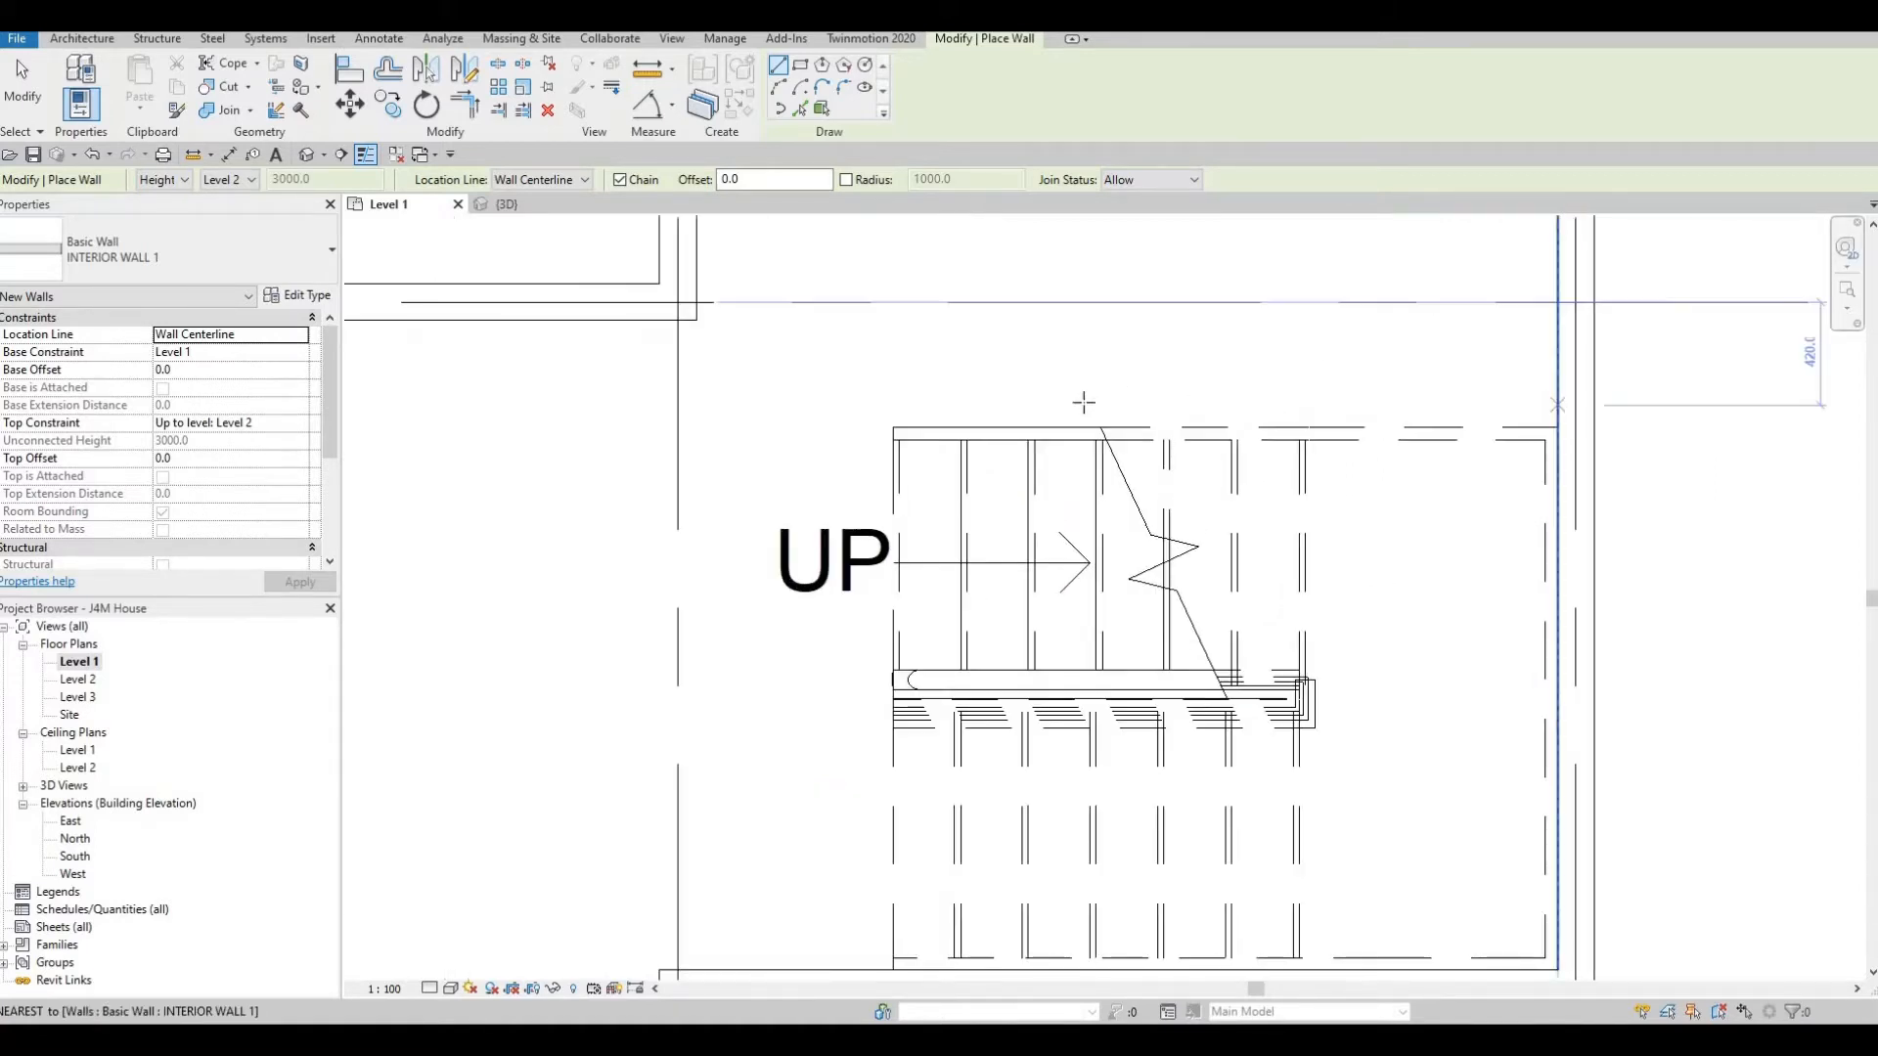
{"action": "left_click", "coordinate": [893, 406]}
{"action": "scroll", "coordinate": [1129, 367], "scroll_direction": "up", "scroll_amount": 2}
{"action": "key", "text": "Escape"}
{"action": "key", "text": "Escape"}
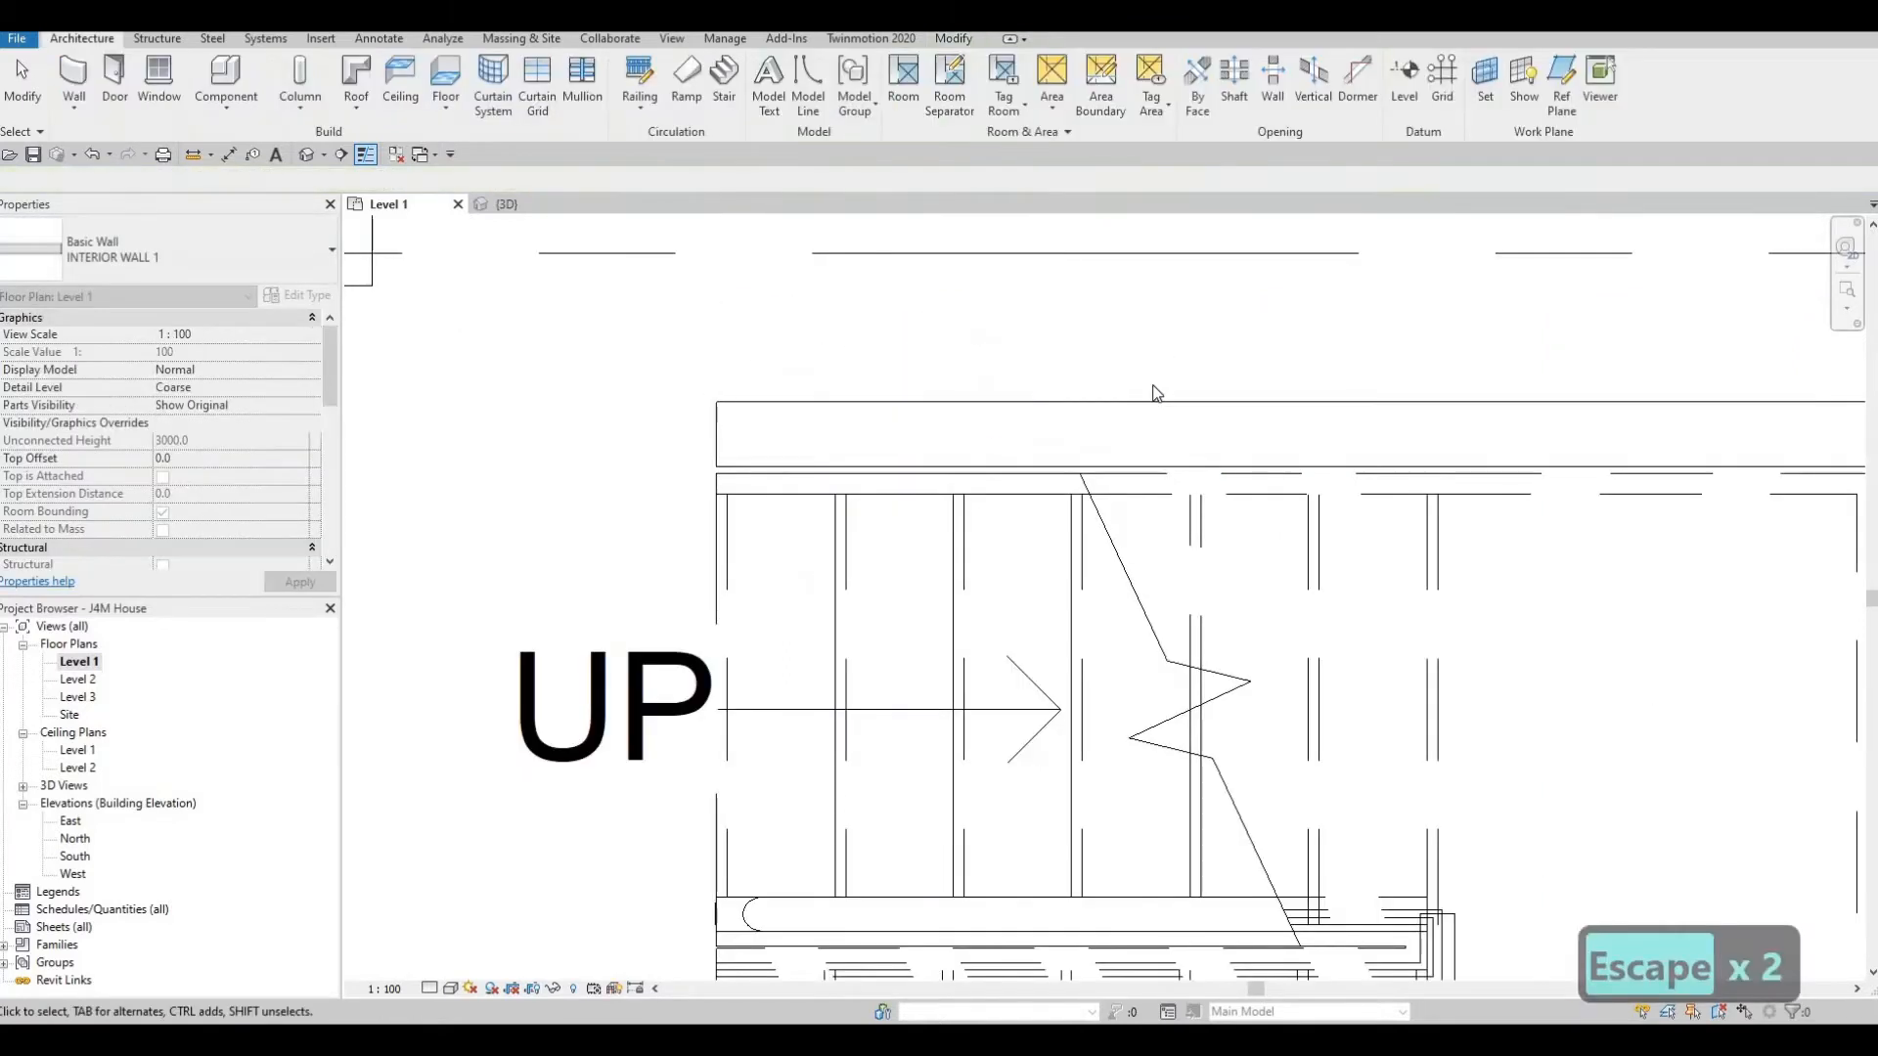
Align the lower face of the new wall with the stair's upper edge.
{"action": "key", "text": "a"}
{"action": "key", "text": "l"}
{"action": "scroll", "coordinate": [956, 504], "scroll_direction": "up", "scroll_amount": 3}
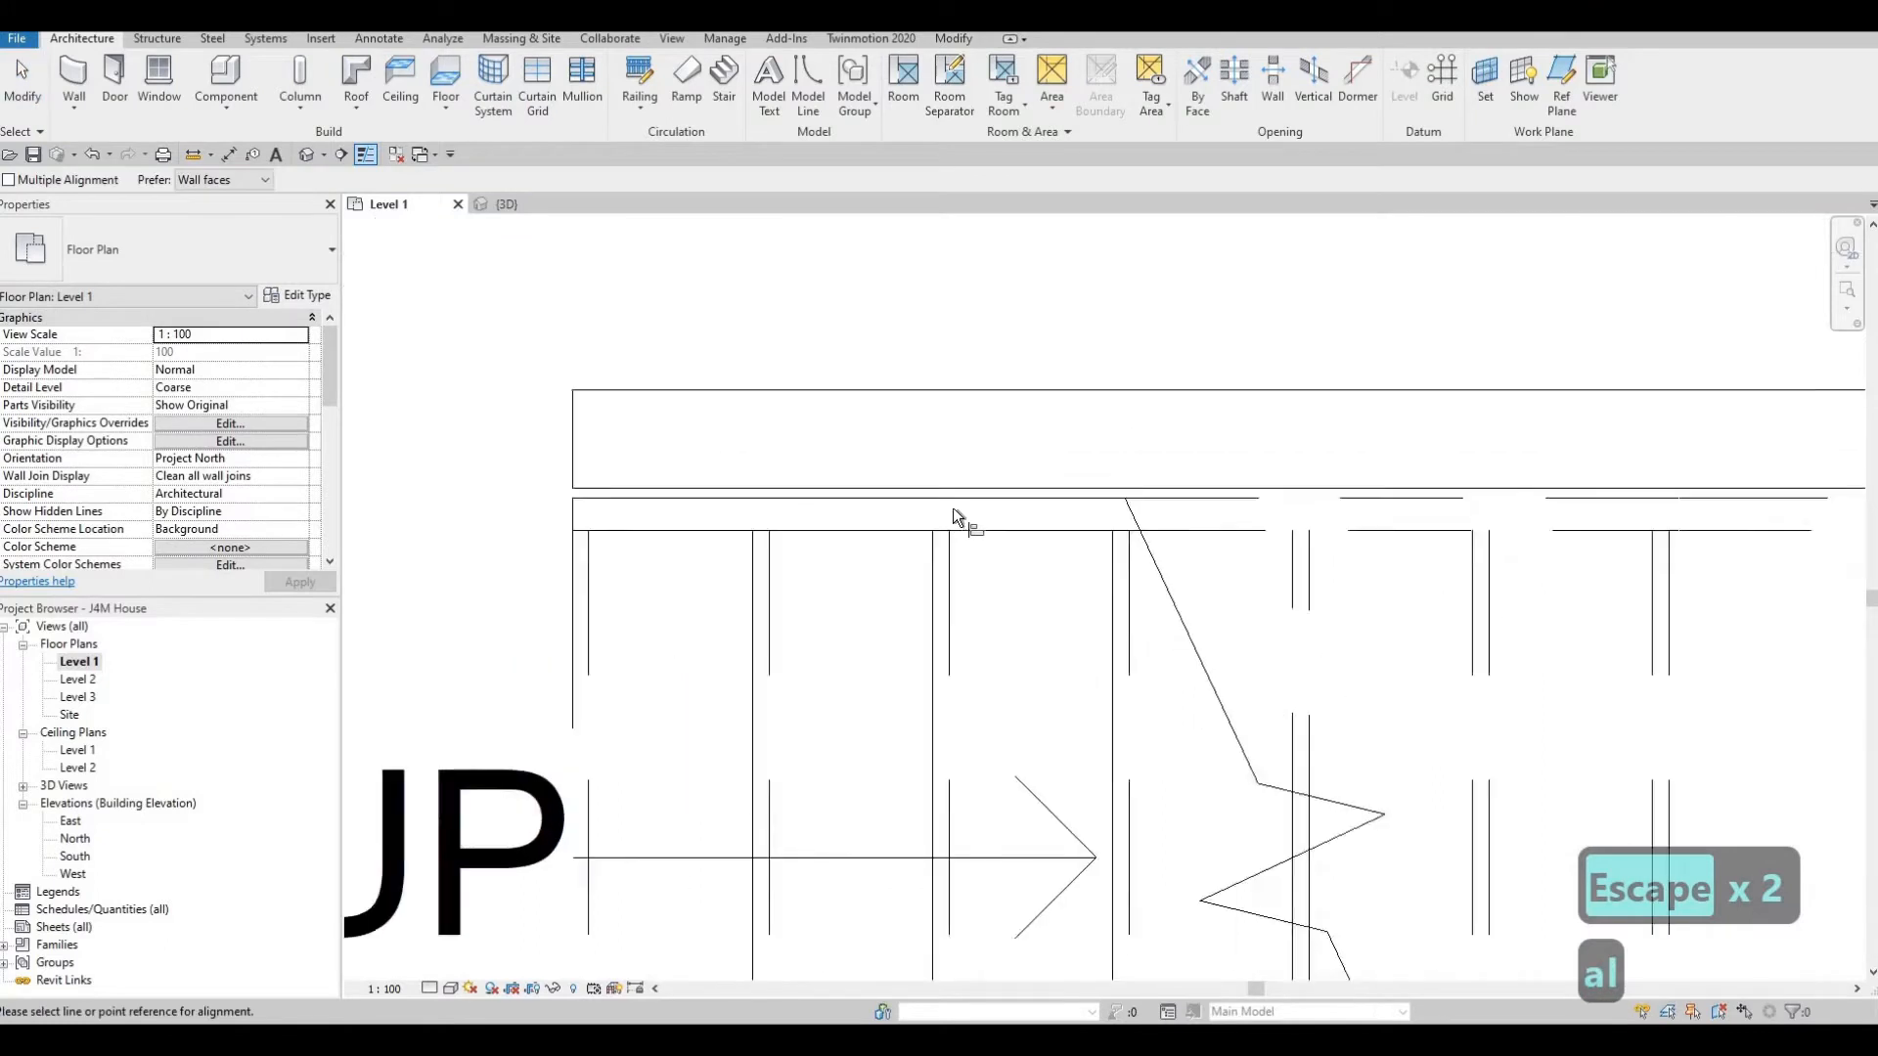
{"action": "left_click", "coordinate": [957, 491]}
{"action": "left_click", "coordinate": [958, 487]}
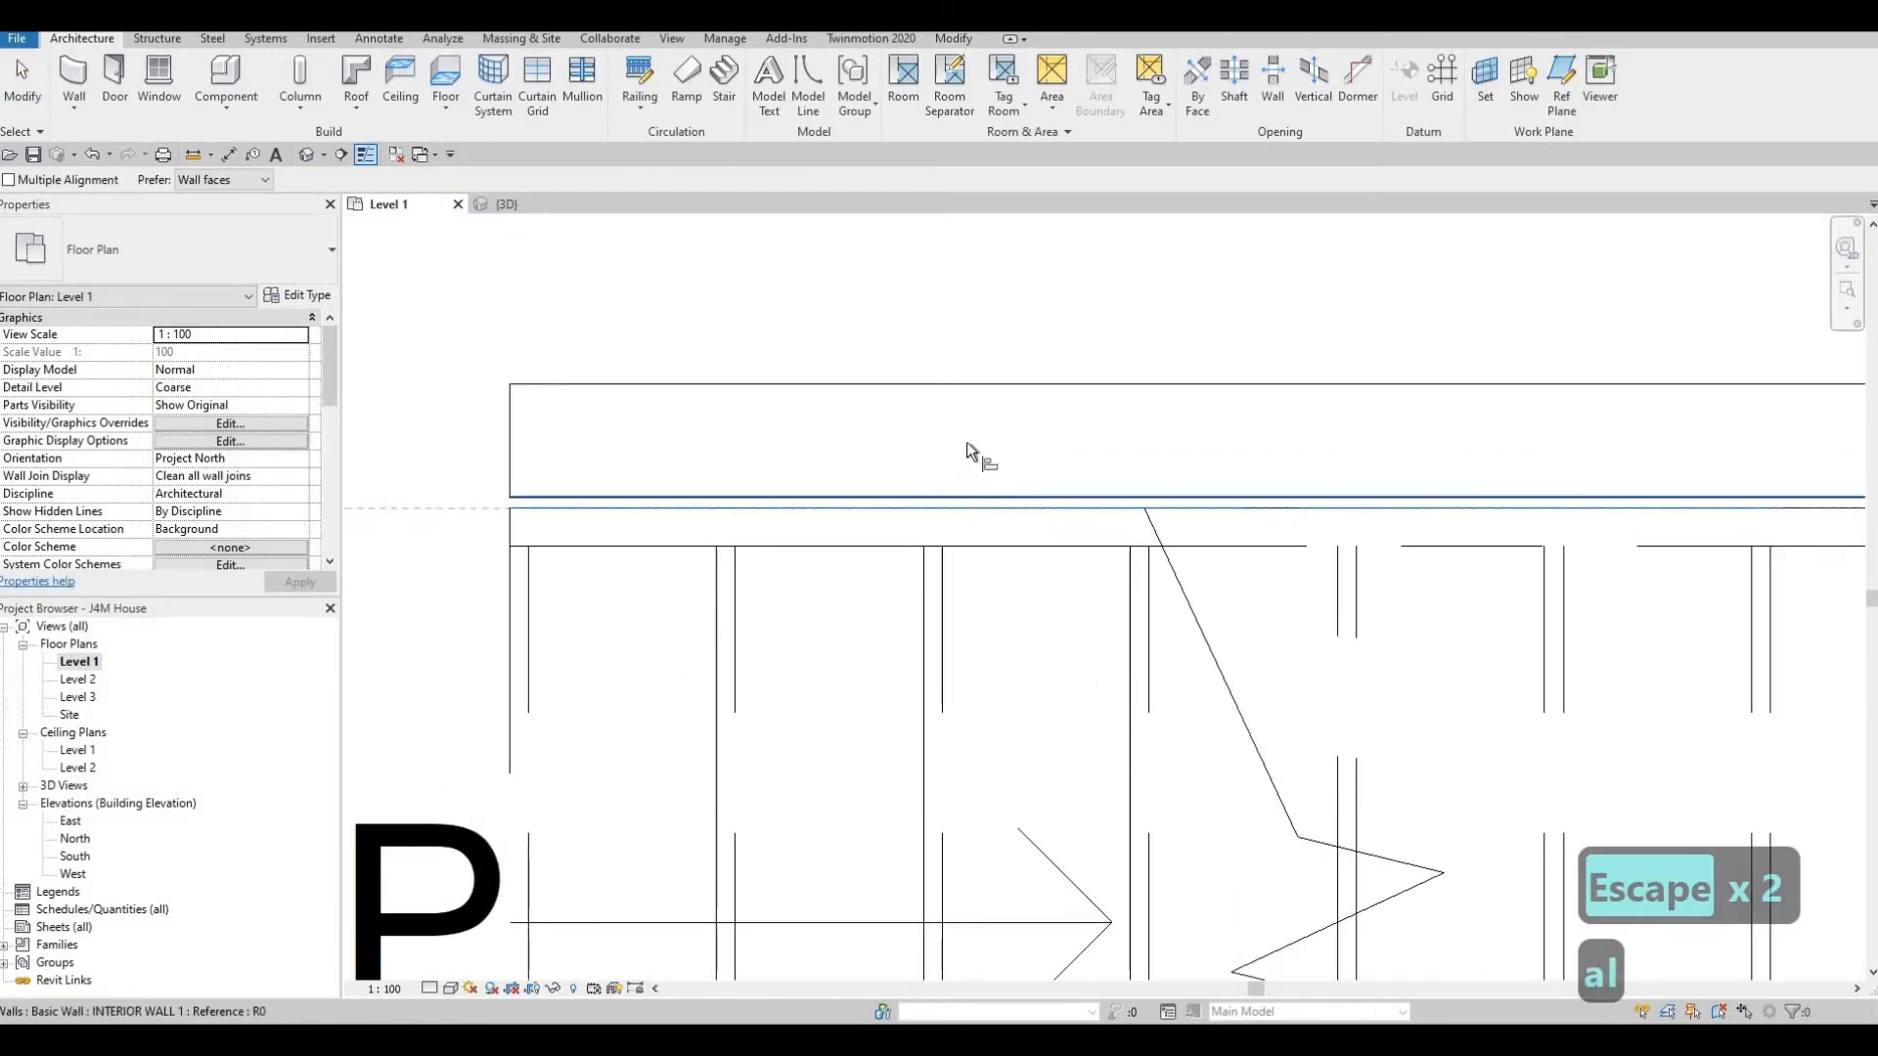
{"action": "scroll", "coordinate": [966, 423], "scroll_direction": "down", "scroll_amount": 3}
{"action": "key", "text": "Escape"}
{"action": "key", "text": "Escape"}
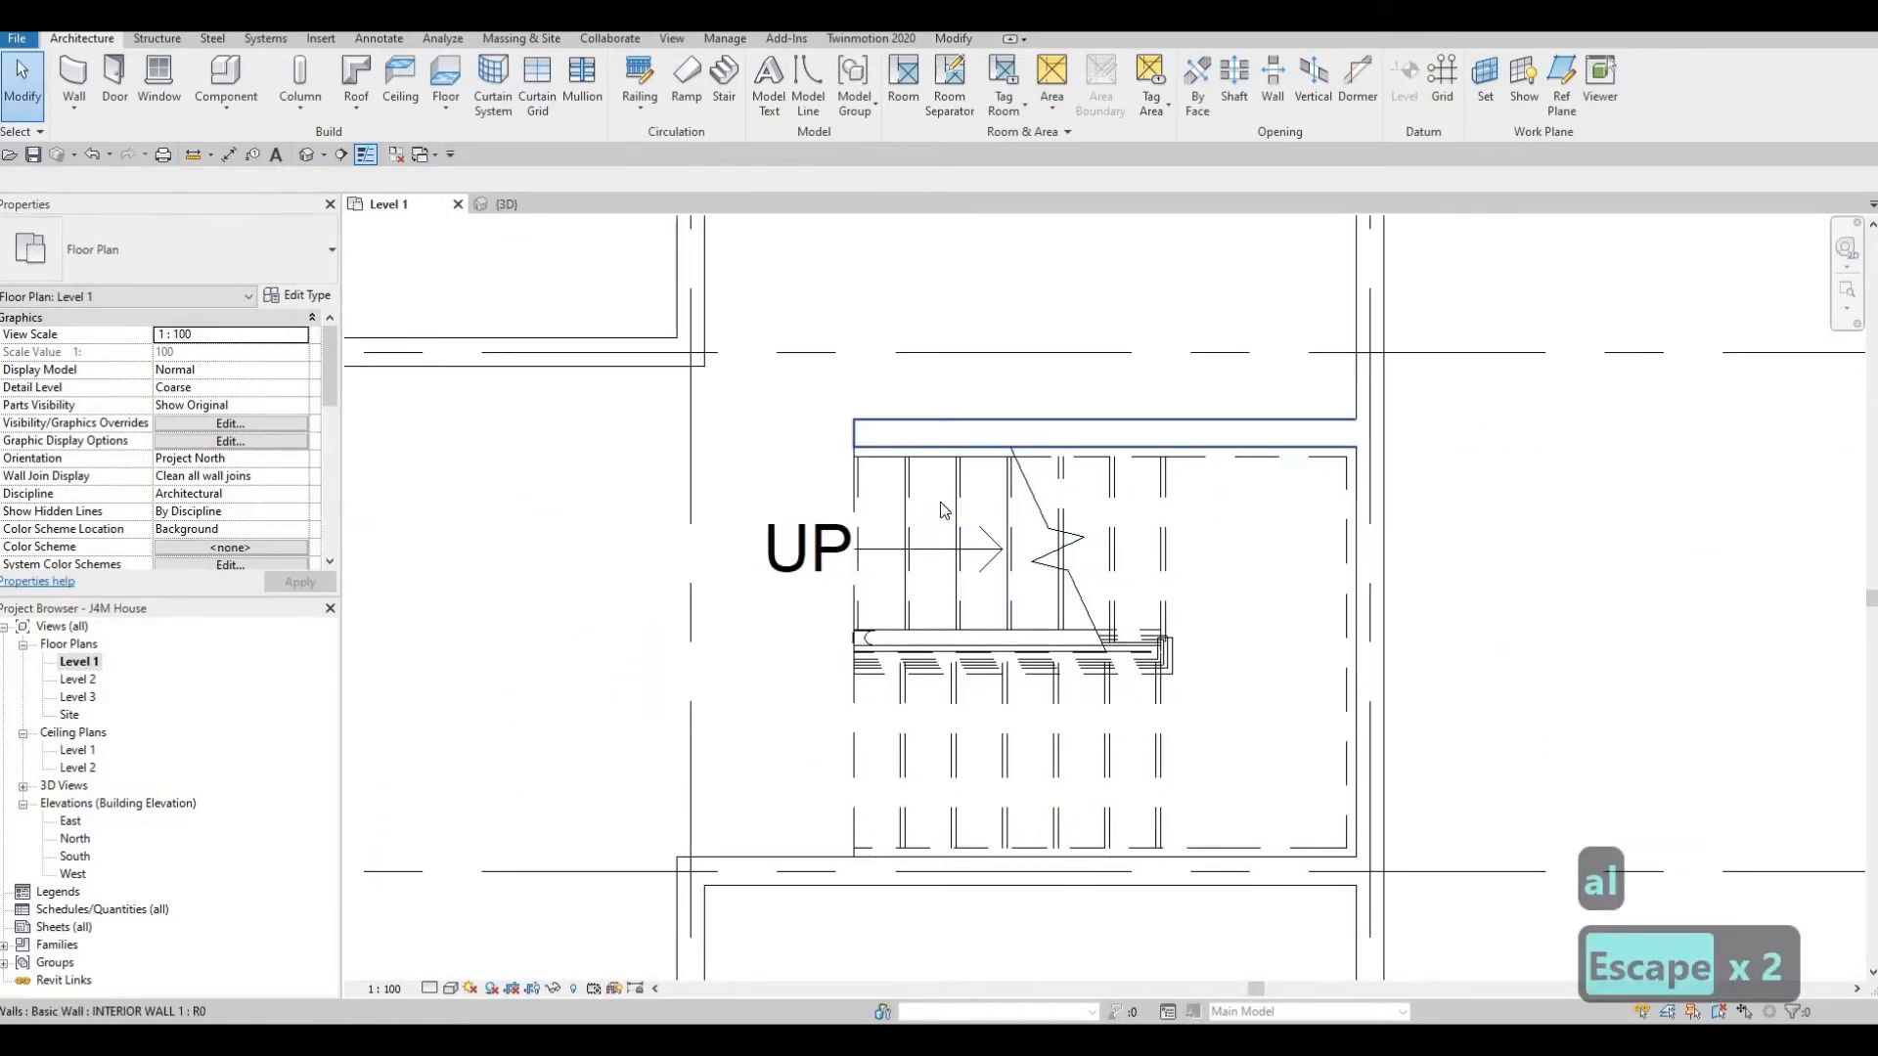
Load the M_Sofa-Corbu family from the Seating folder of the Furniture library.
{"action": "middle_click_drag", "start_coordinate": [1062, 471], "coordinate": [1250, 389]}
{"action": "scroll", "coordinate": [1195, 377], "scroll_direction": "down", "scroll_amount": 1}
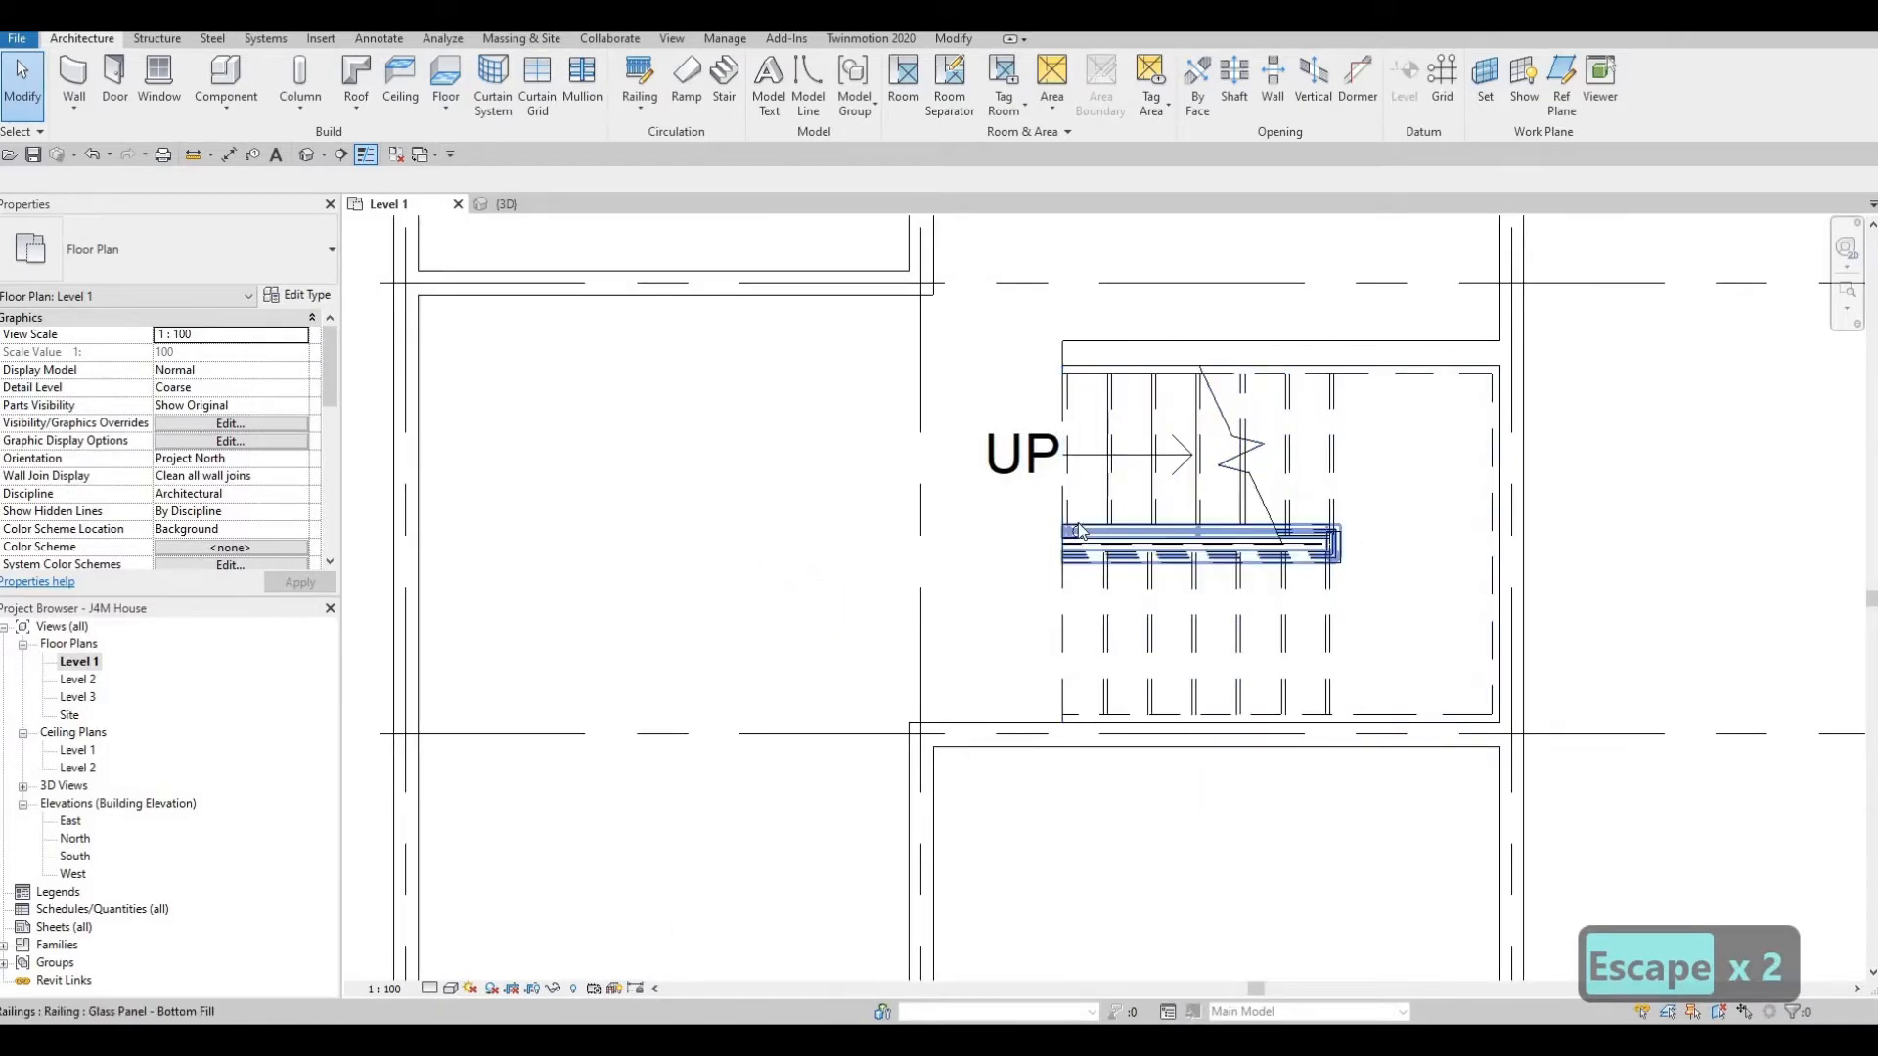
{"action": "scroll", "coordinate": [1079, 531], "scroll_direction": "down", "scroll_amount": 1}
{"action": "key", "text": "F1"}
{"action": "scroll", "coordinate": [1079, 509], "scroll_direction": "down", "scroll_amount": 3}
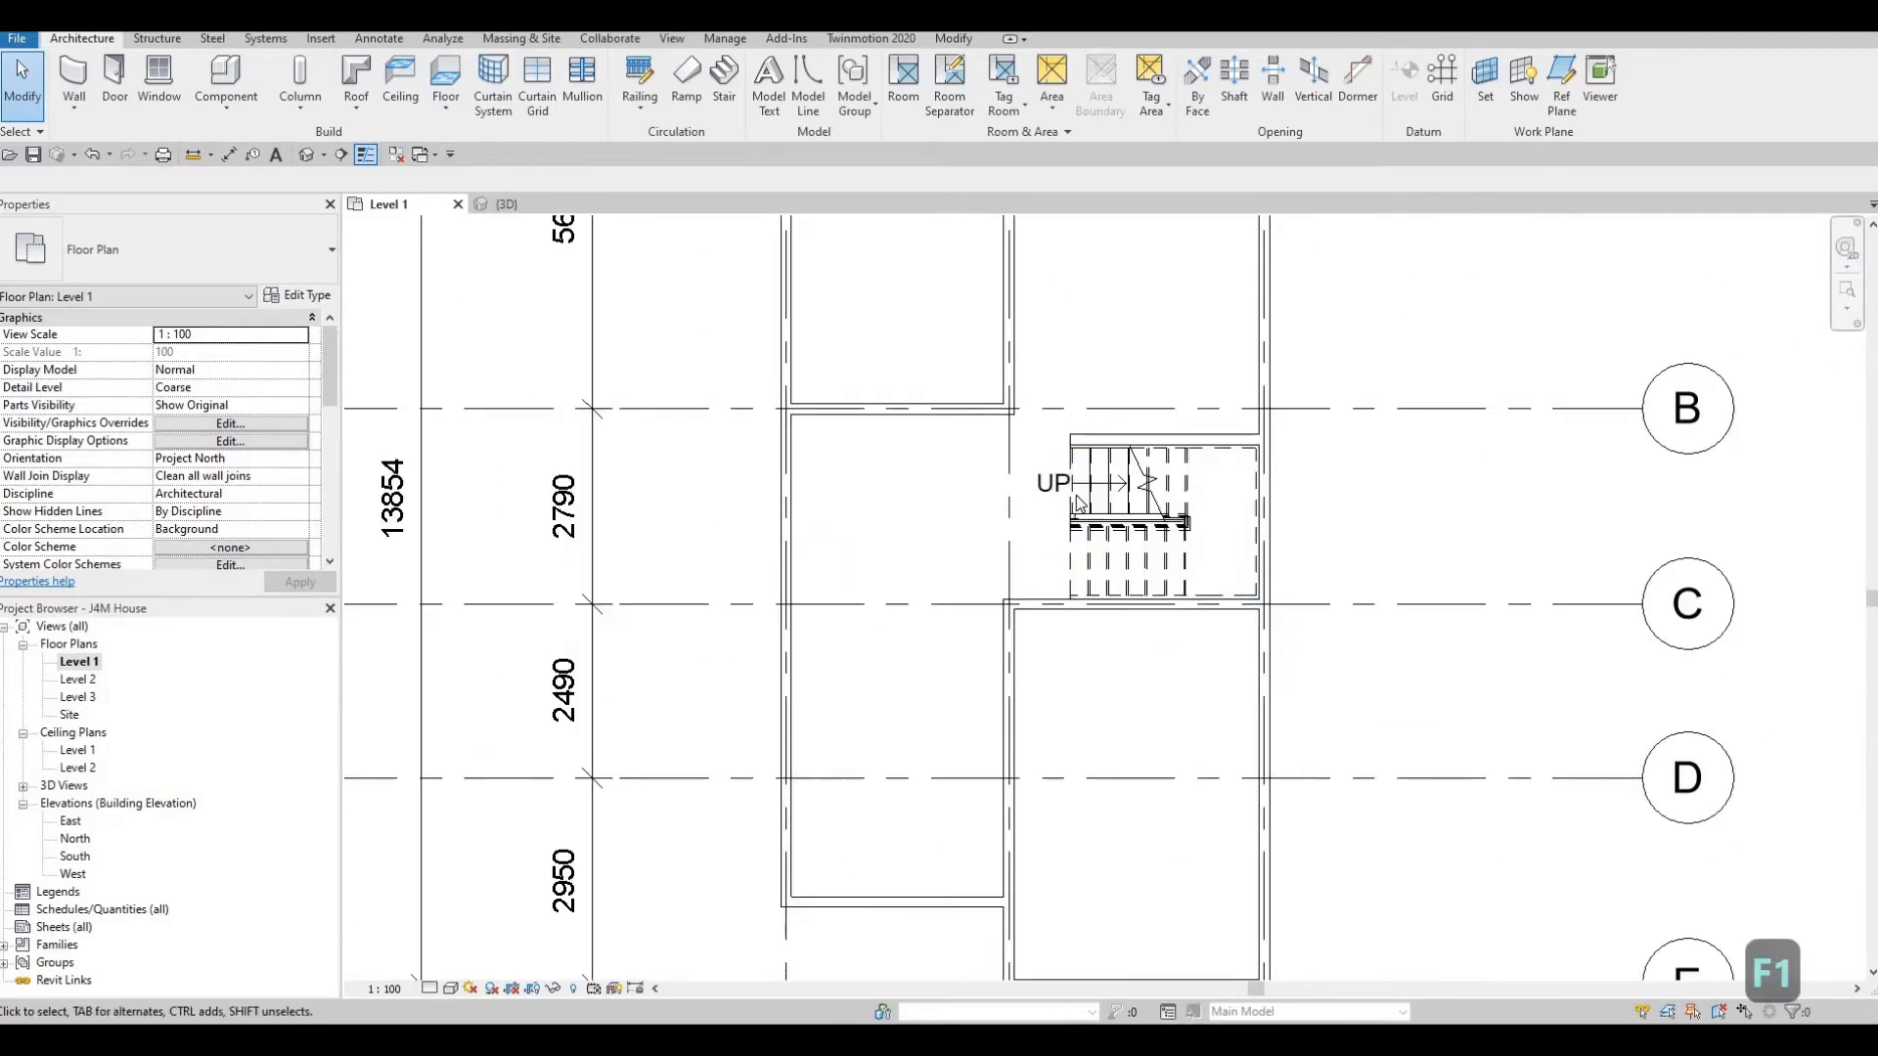
{"action": "middle_click_drag", "start_coordinate": [1037, 584], "coordinate": [1080, 506]}
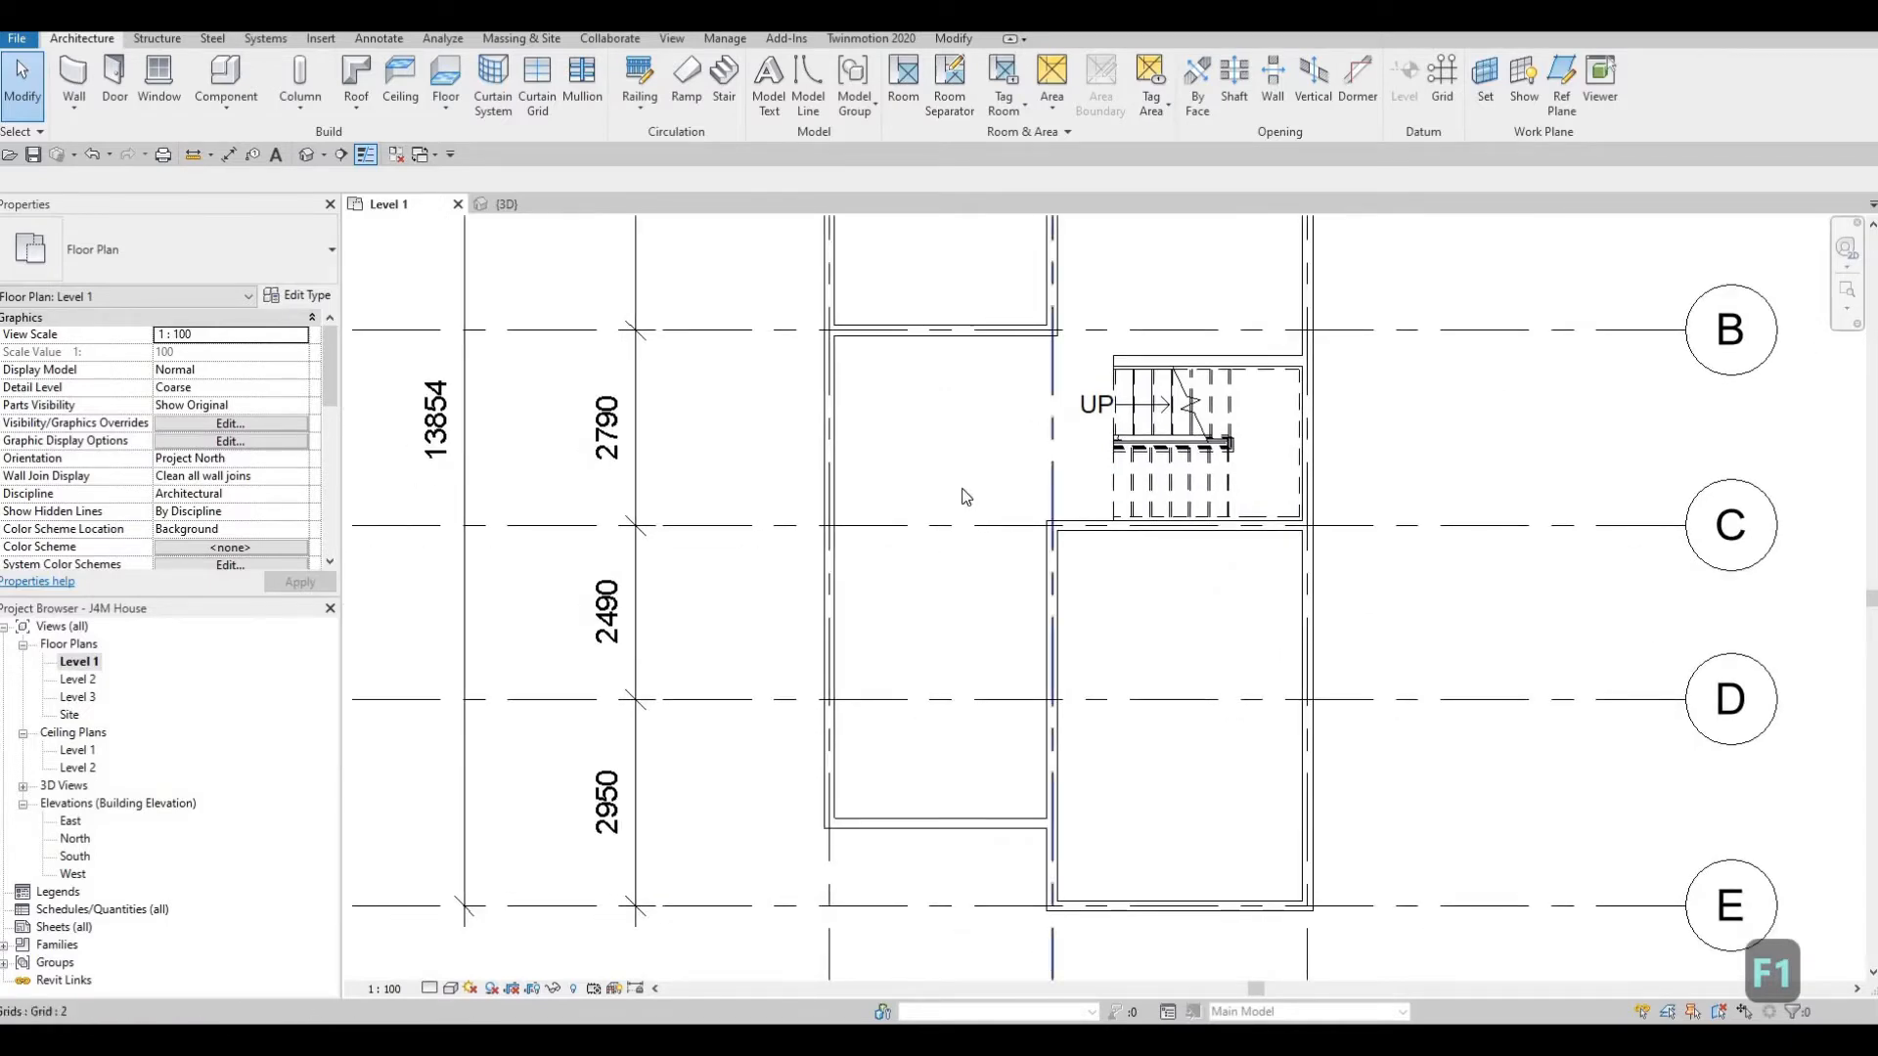
{"action": "left_click", "coordinate": [316, 41]}
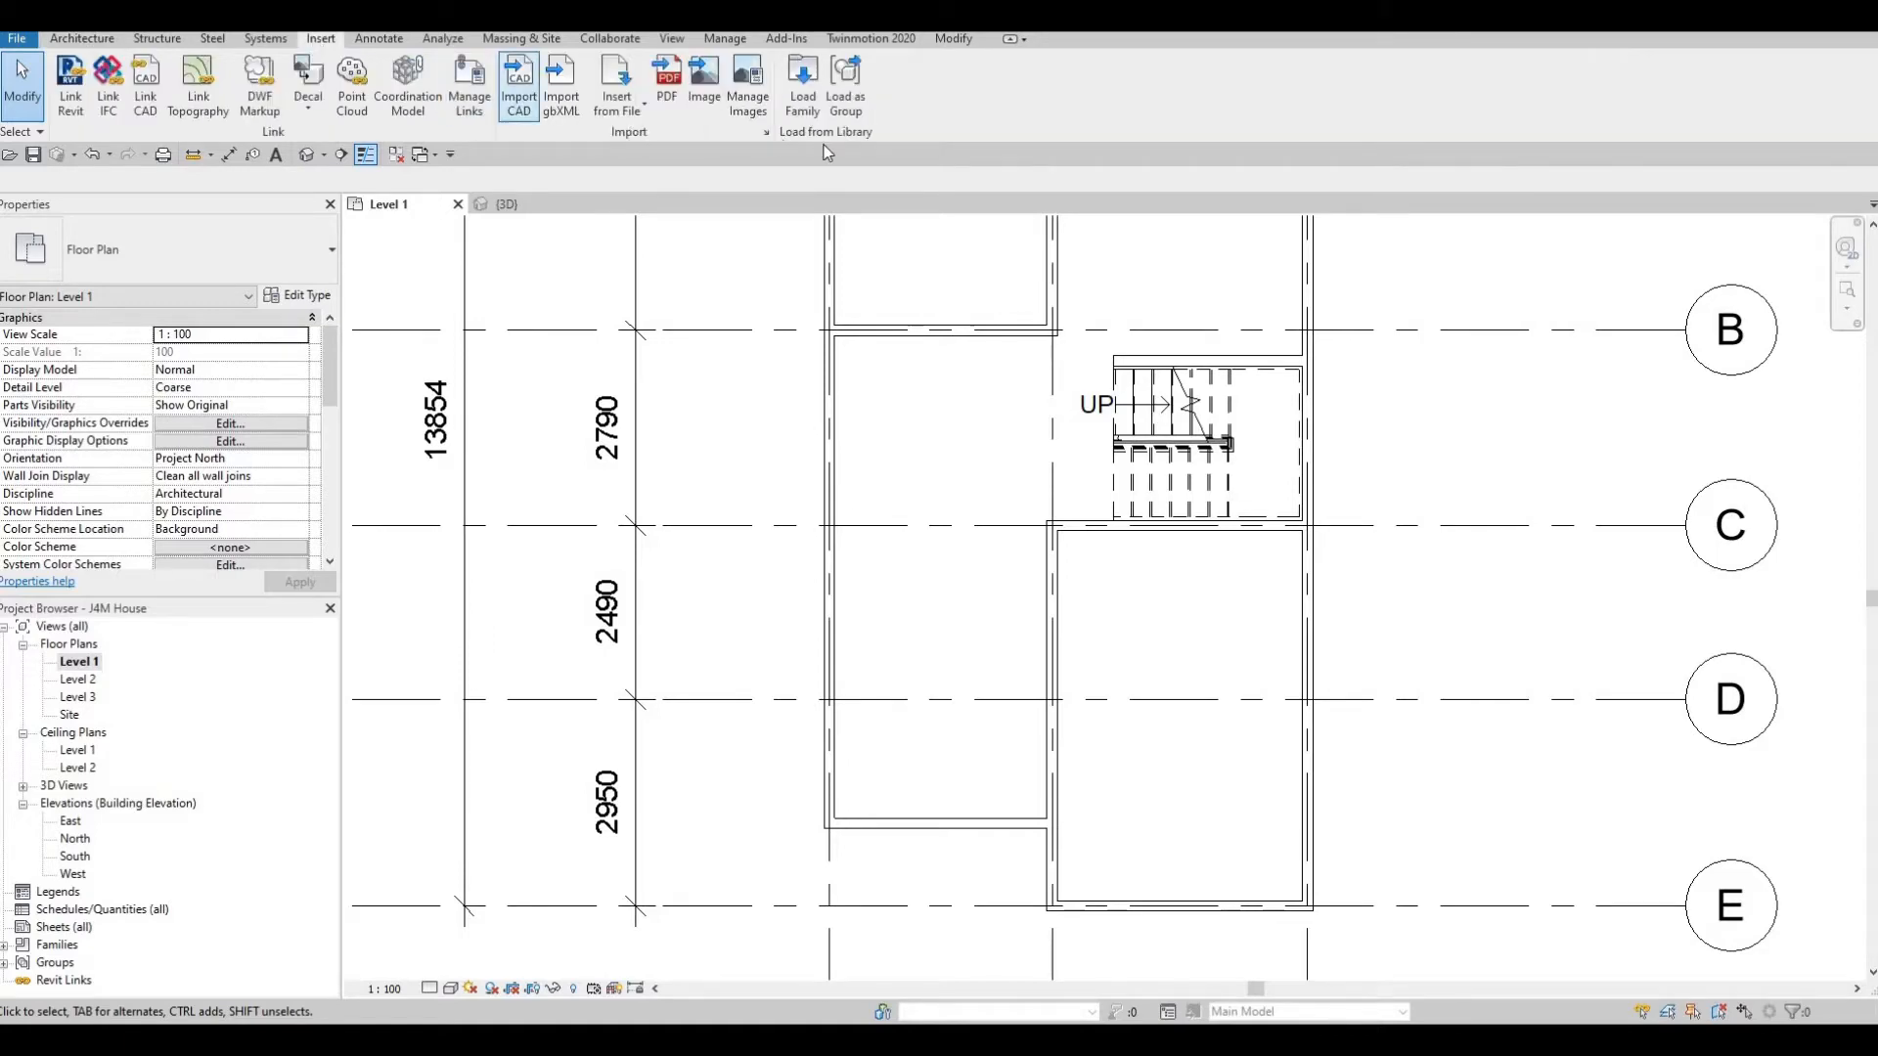
{"action": "left_click", "coordinate": [800, 106]}
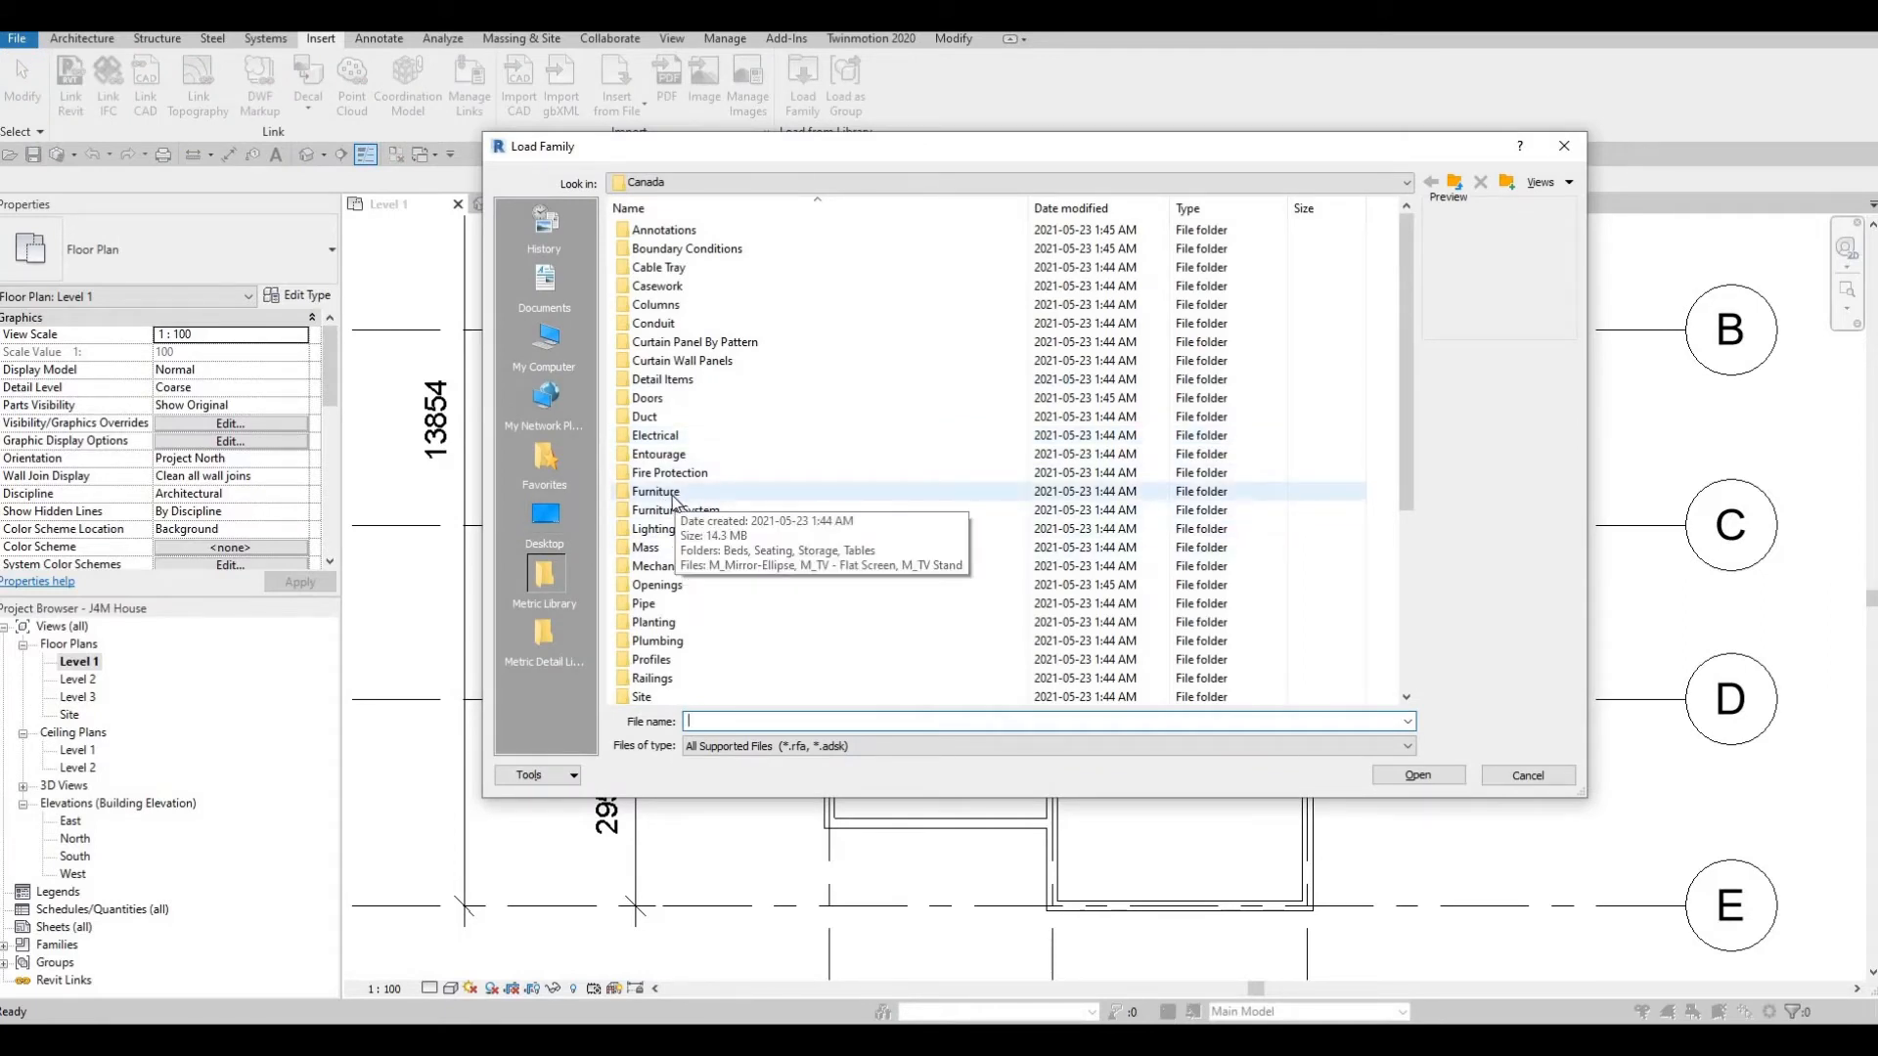
{"action": "double_click", "coordinate": [673, 492]}
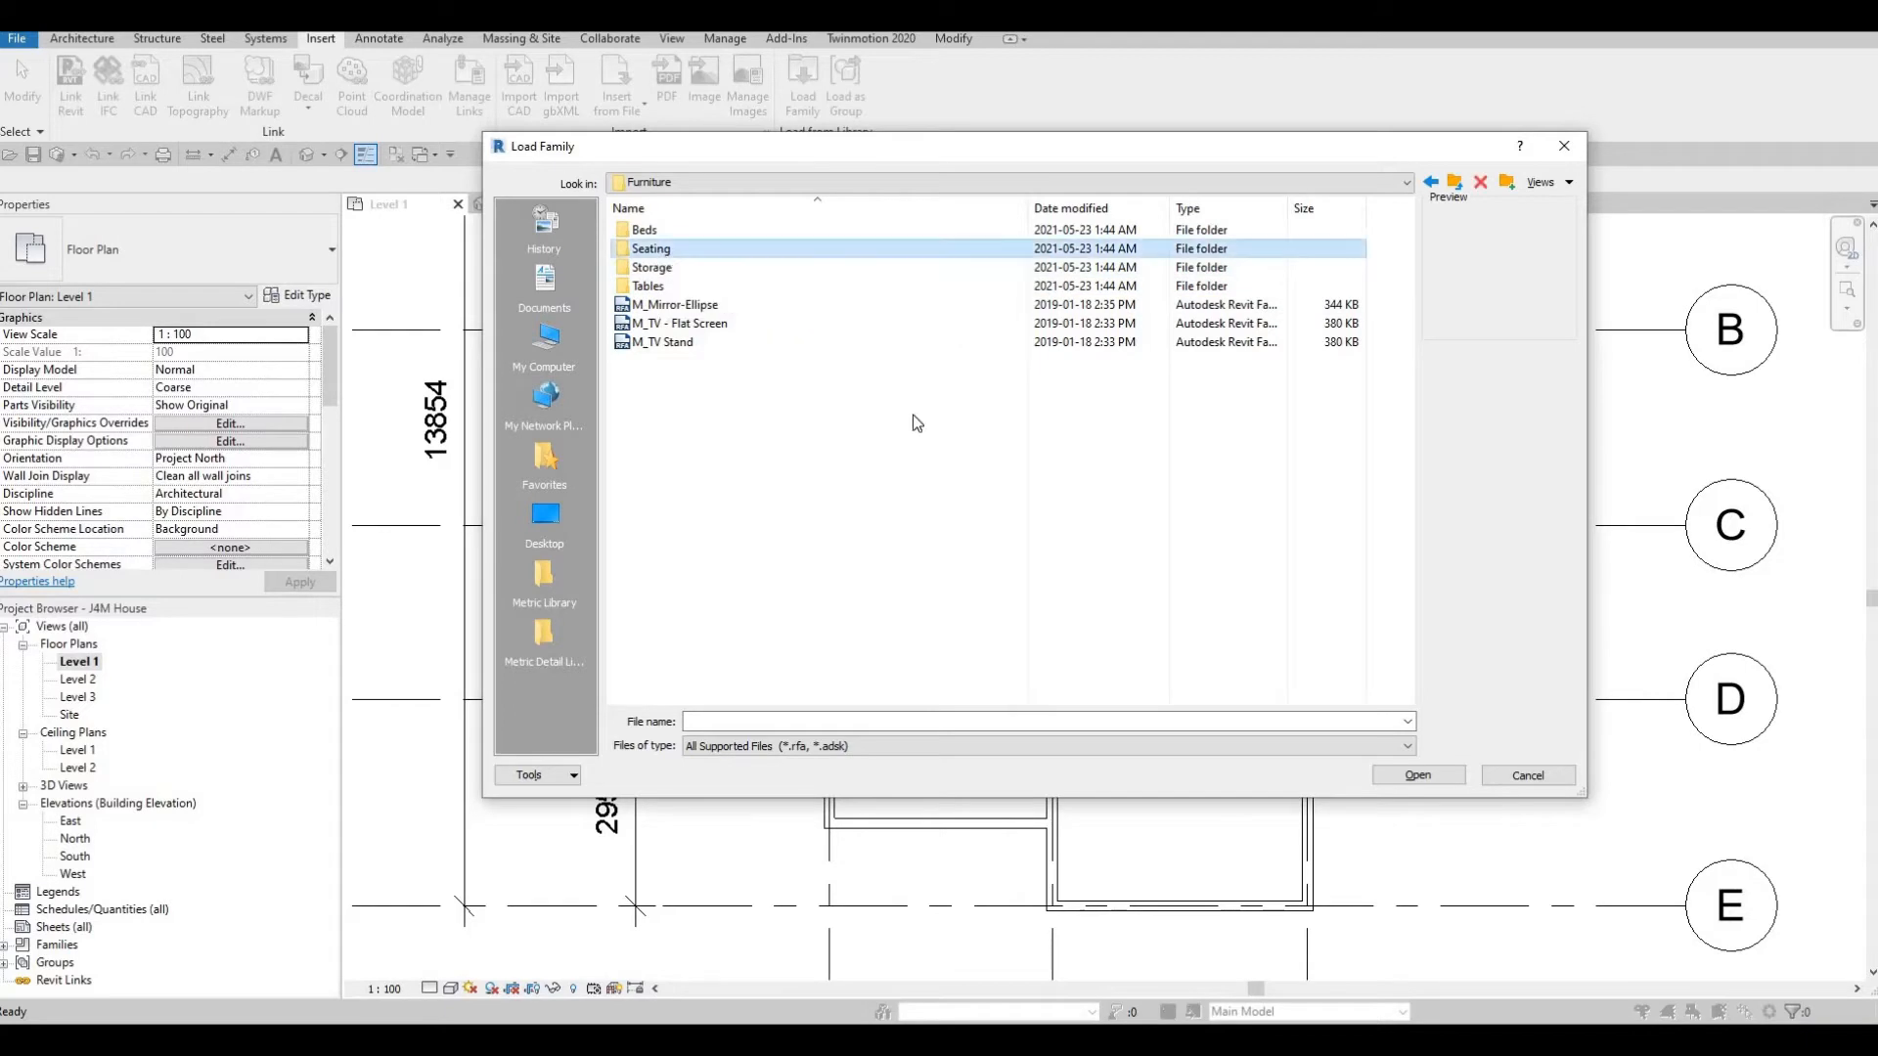
{"action": "double_click", "coordinate": [661, 252]}
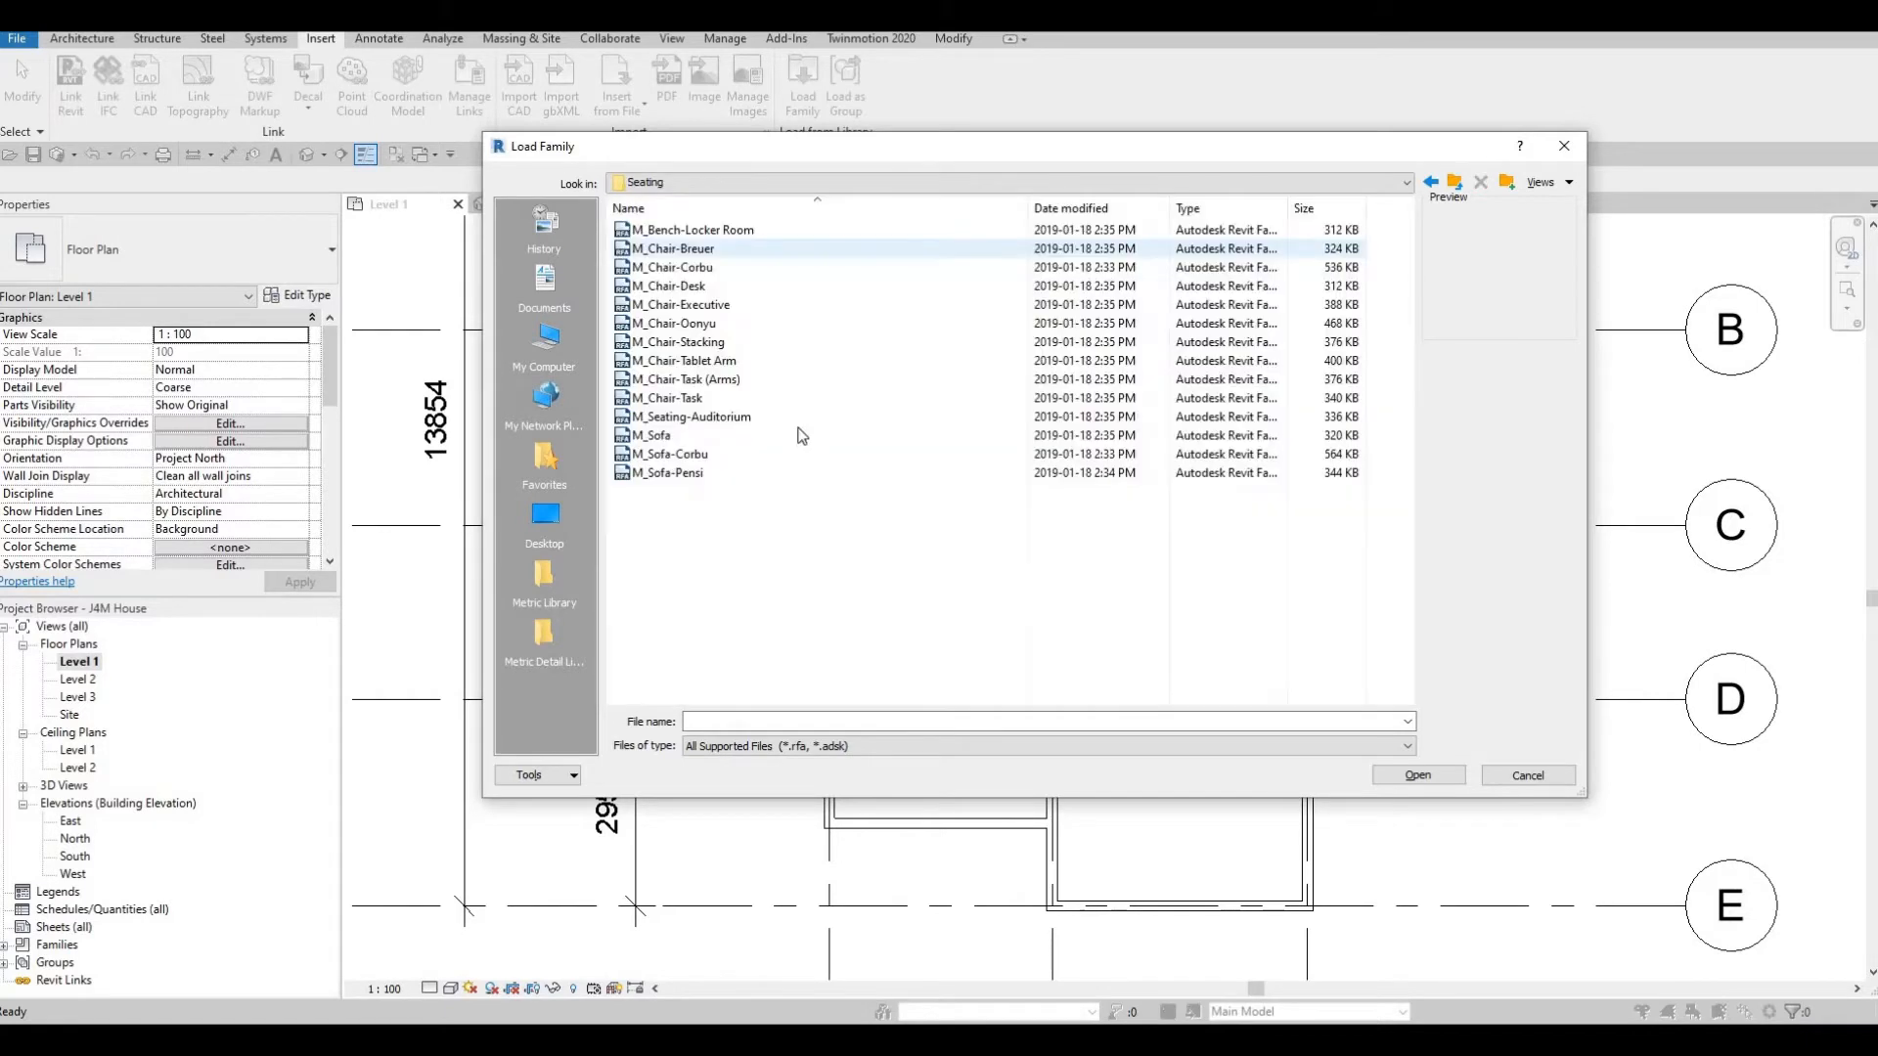
{"action": "left_click", "coordinate": [706, 249]}
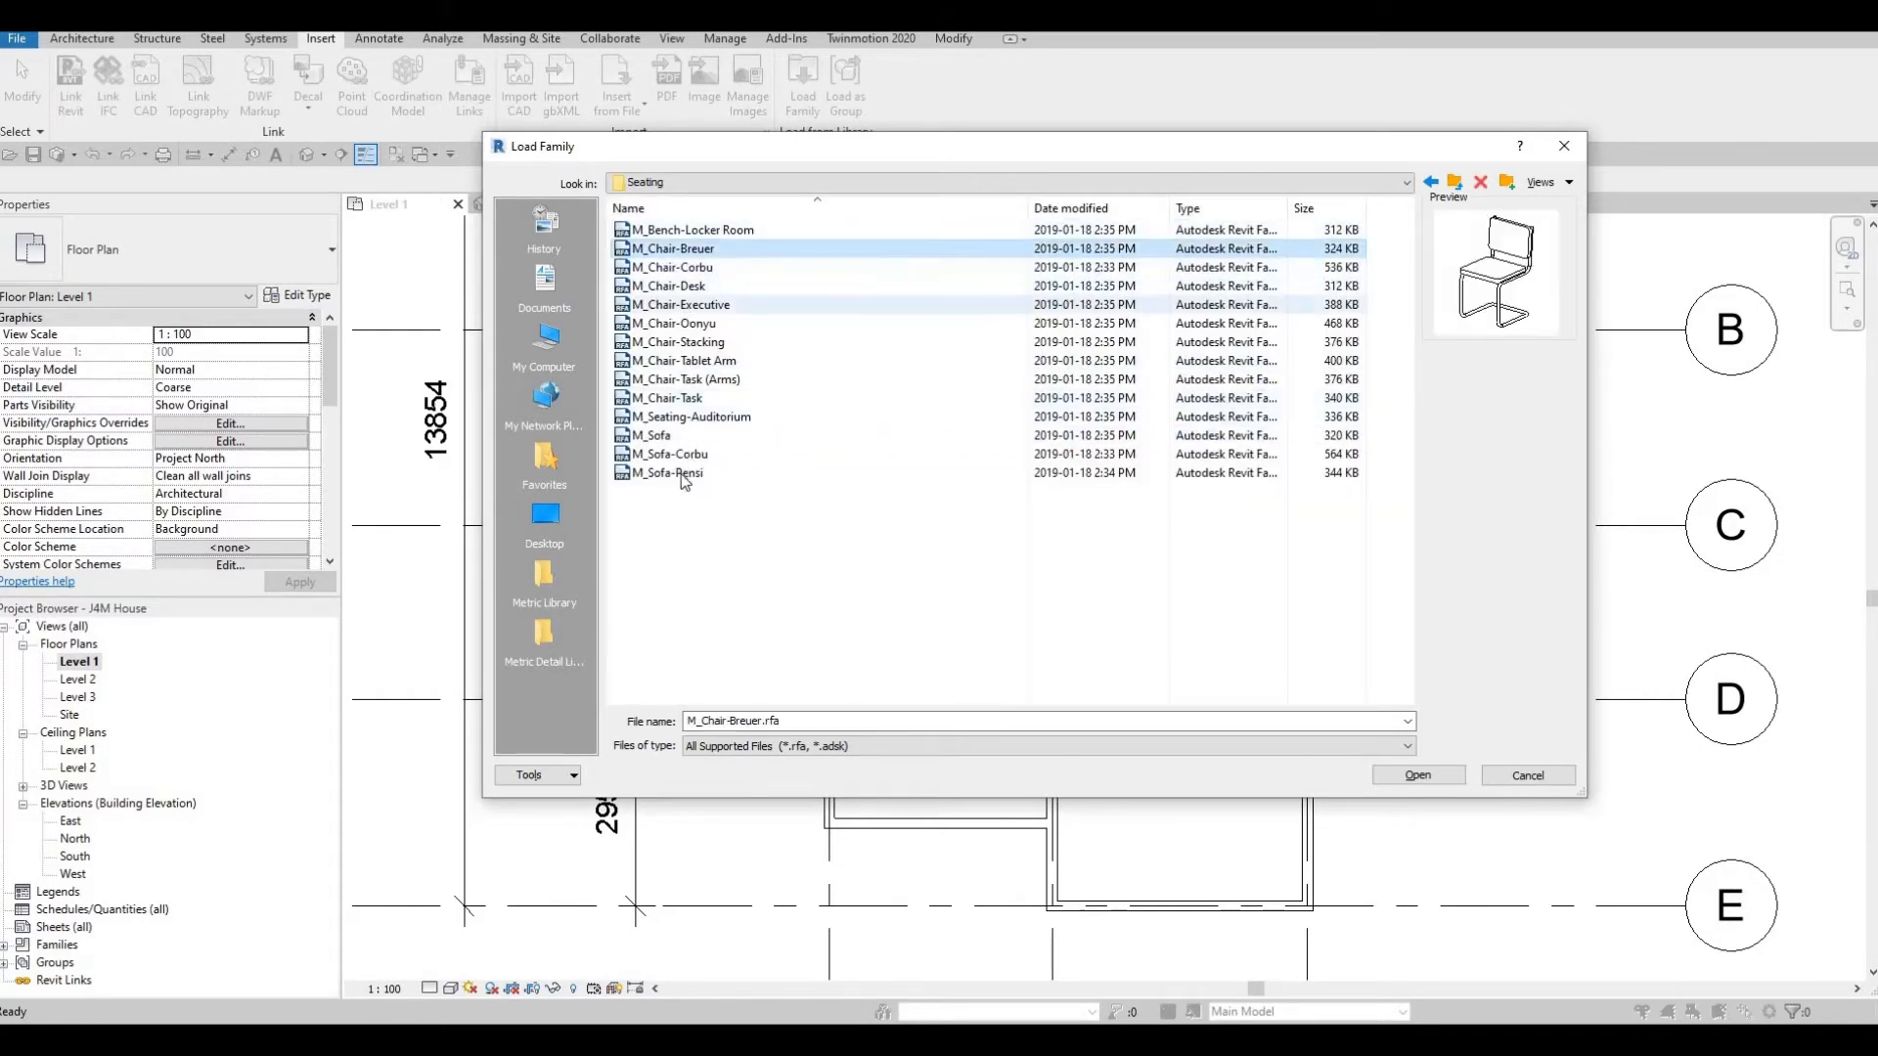
{"action": "left_click", "coordinate": [690, 454]}
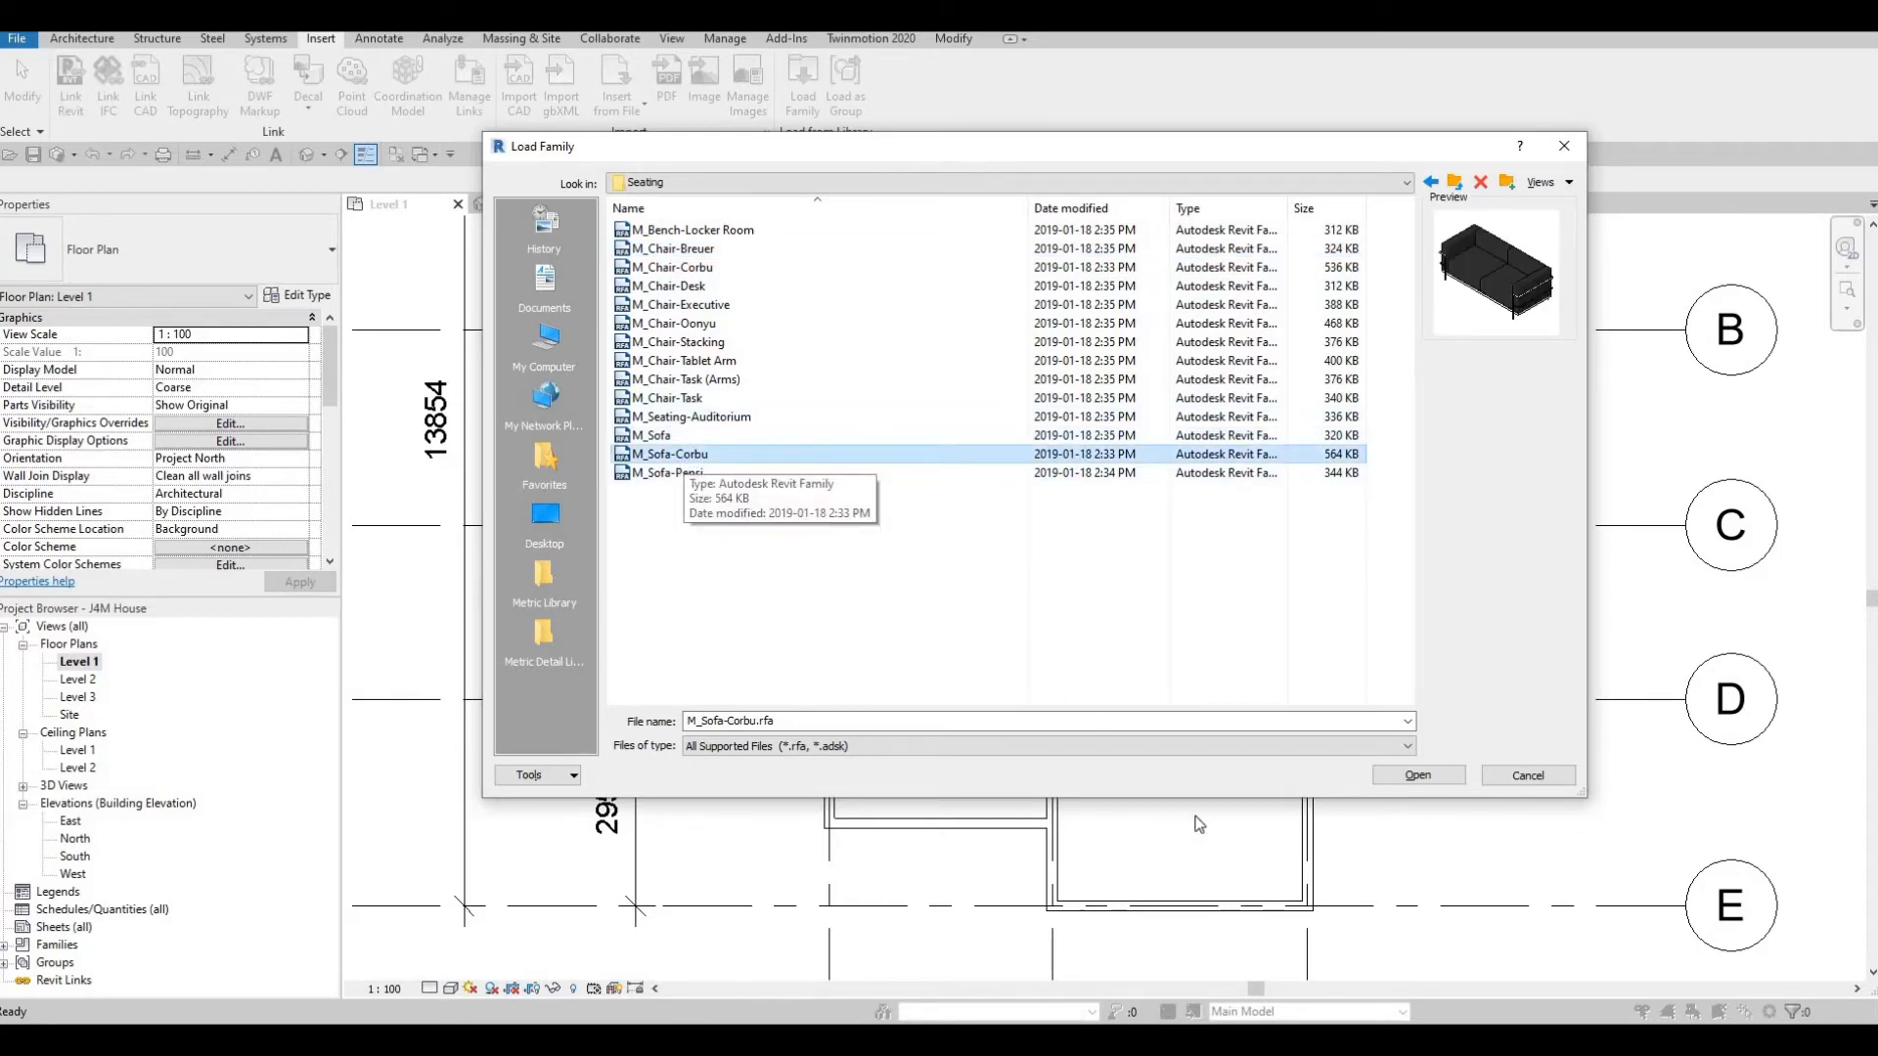
{"action": "left_click", "coordinate": [1415, 777]}
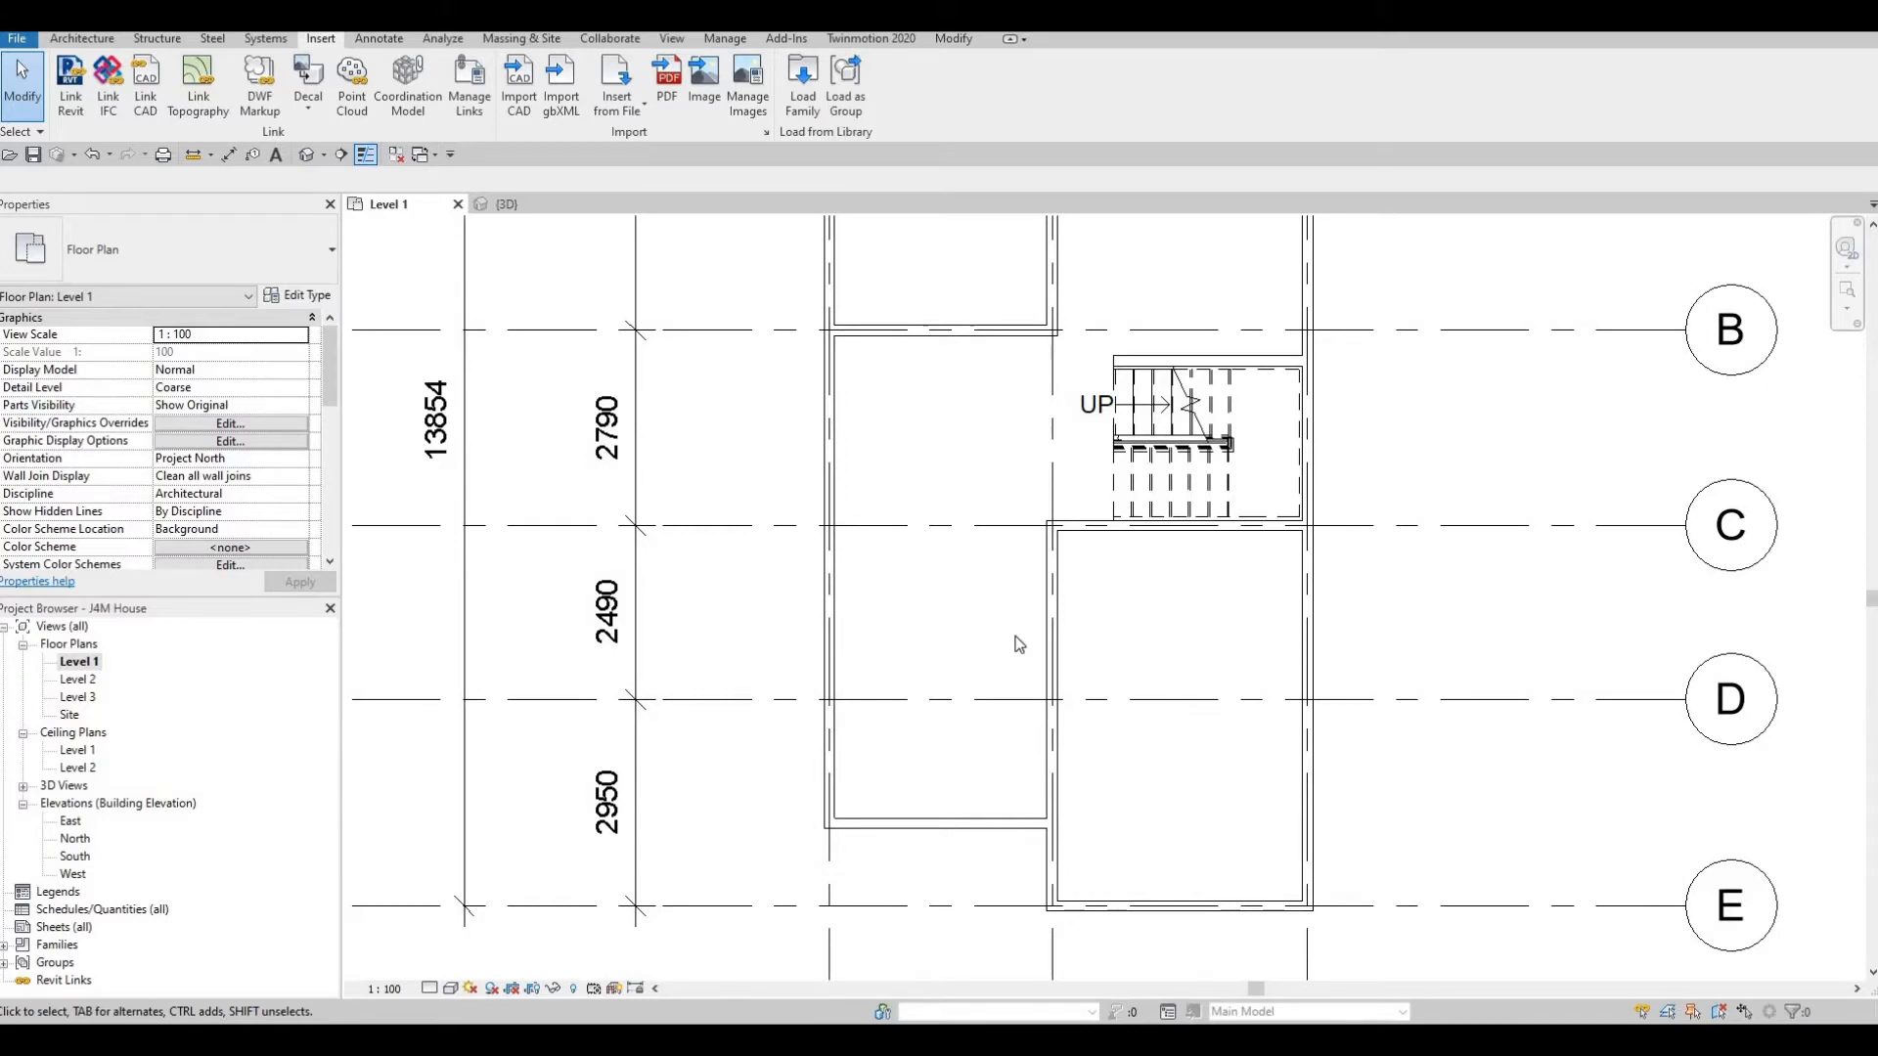
Place an M_Sofa-Corbu sofa on grid D with its back rotated against the inner face of the left exterior wall.
{"action": "key", "text": "c"}
{"action": "key", "text": "m"}
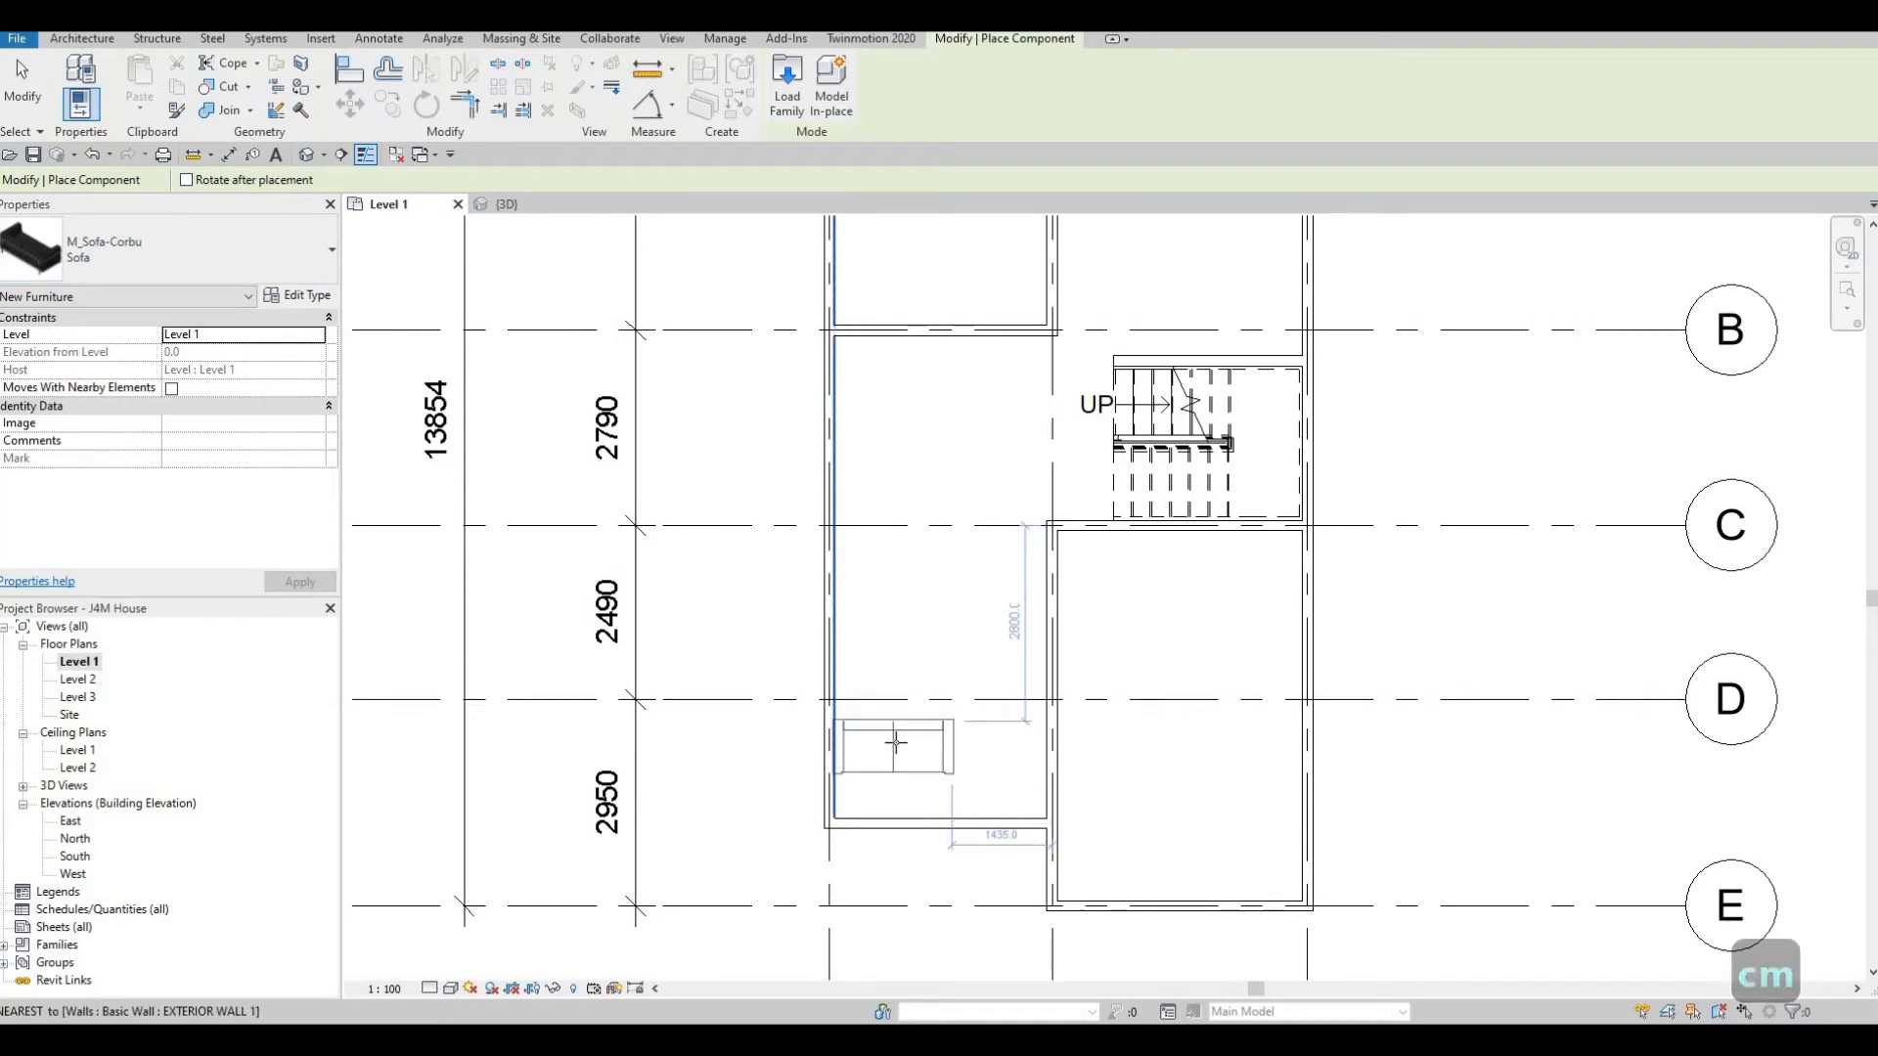
{"action": "key", "text": "space"}
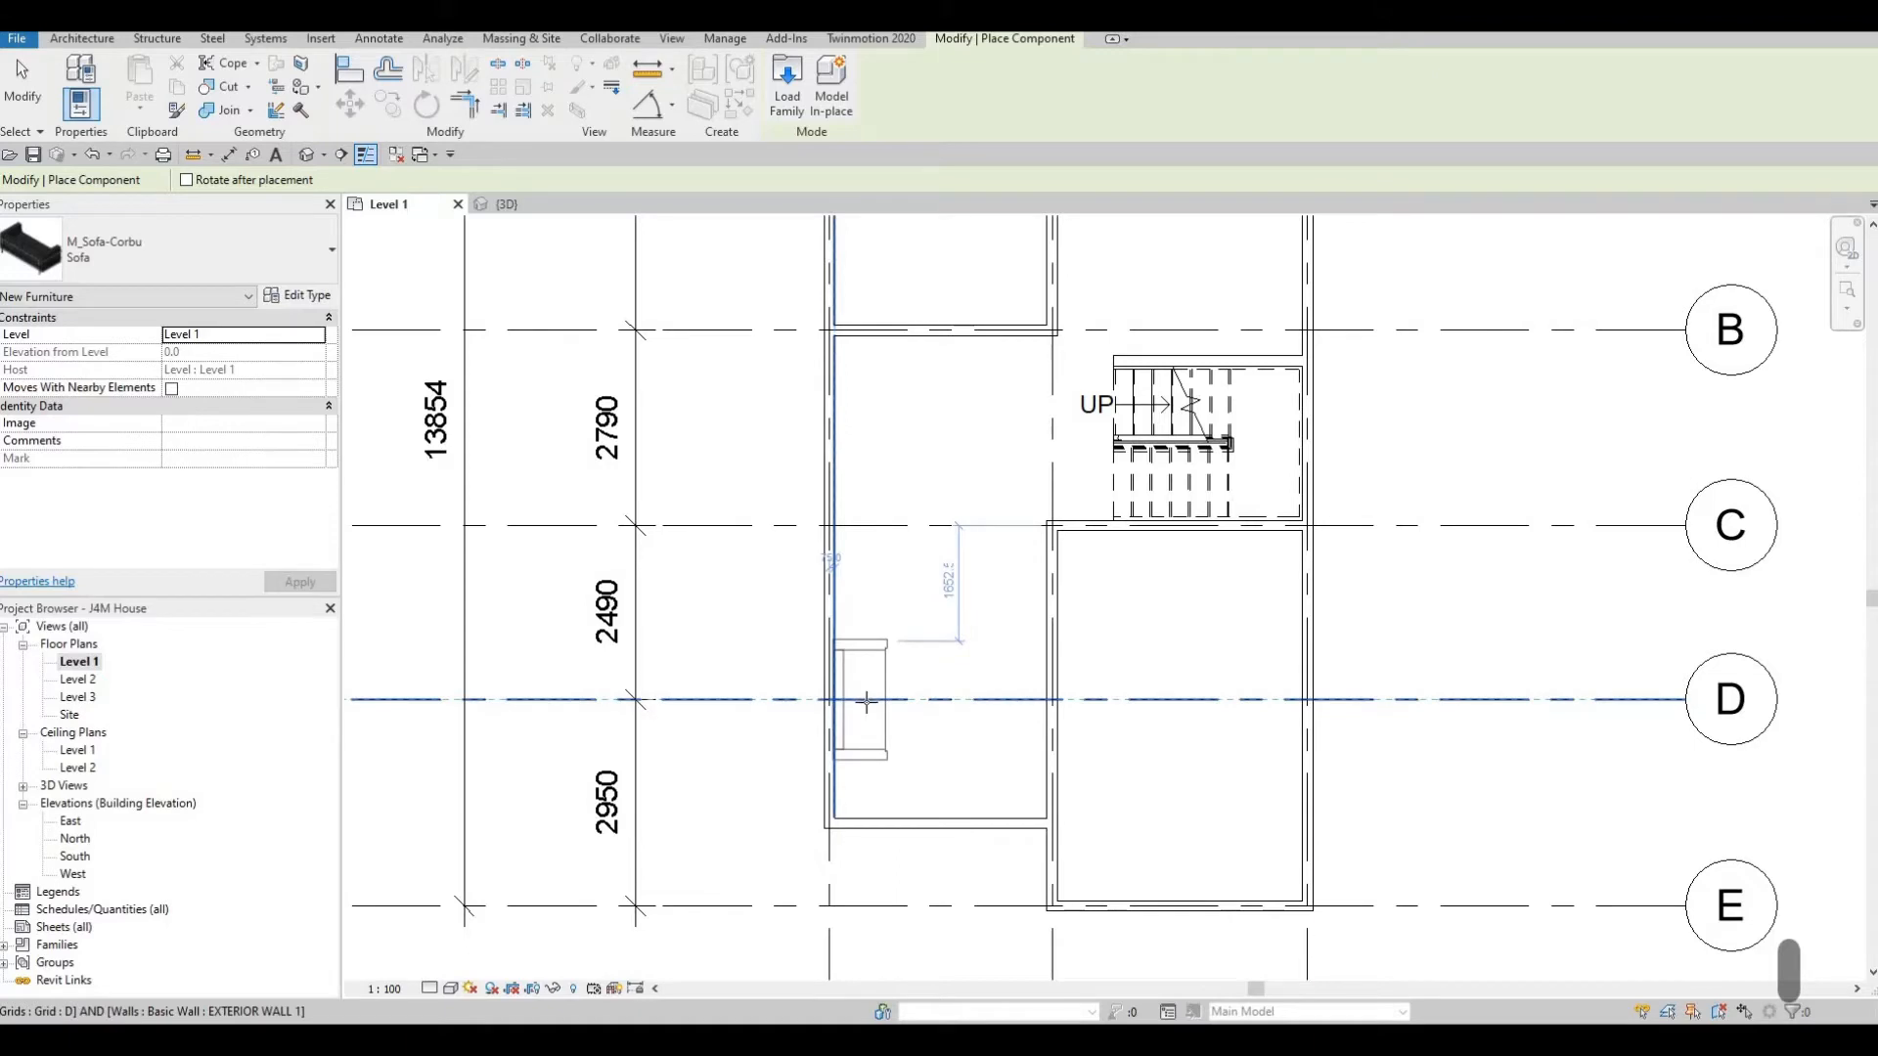
{"action": "left_click", "coordinate": [866, 702]}
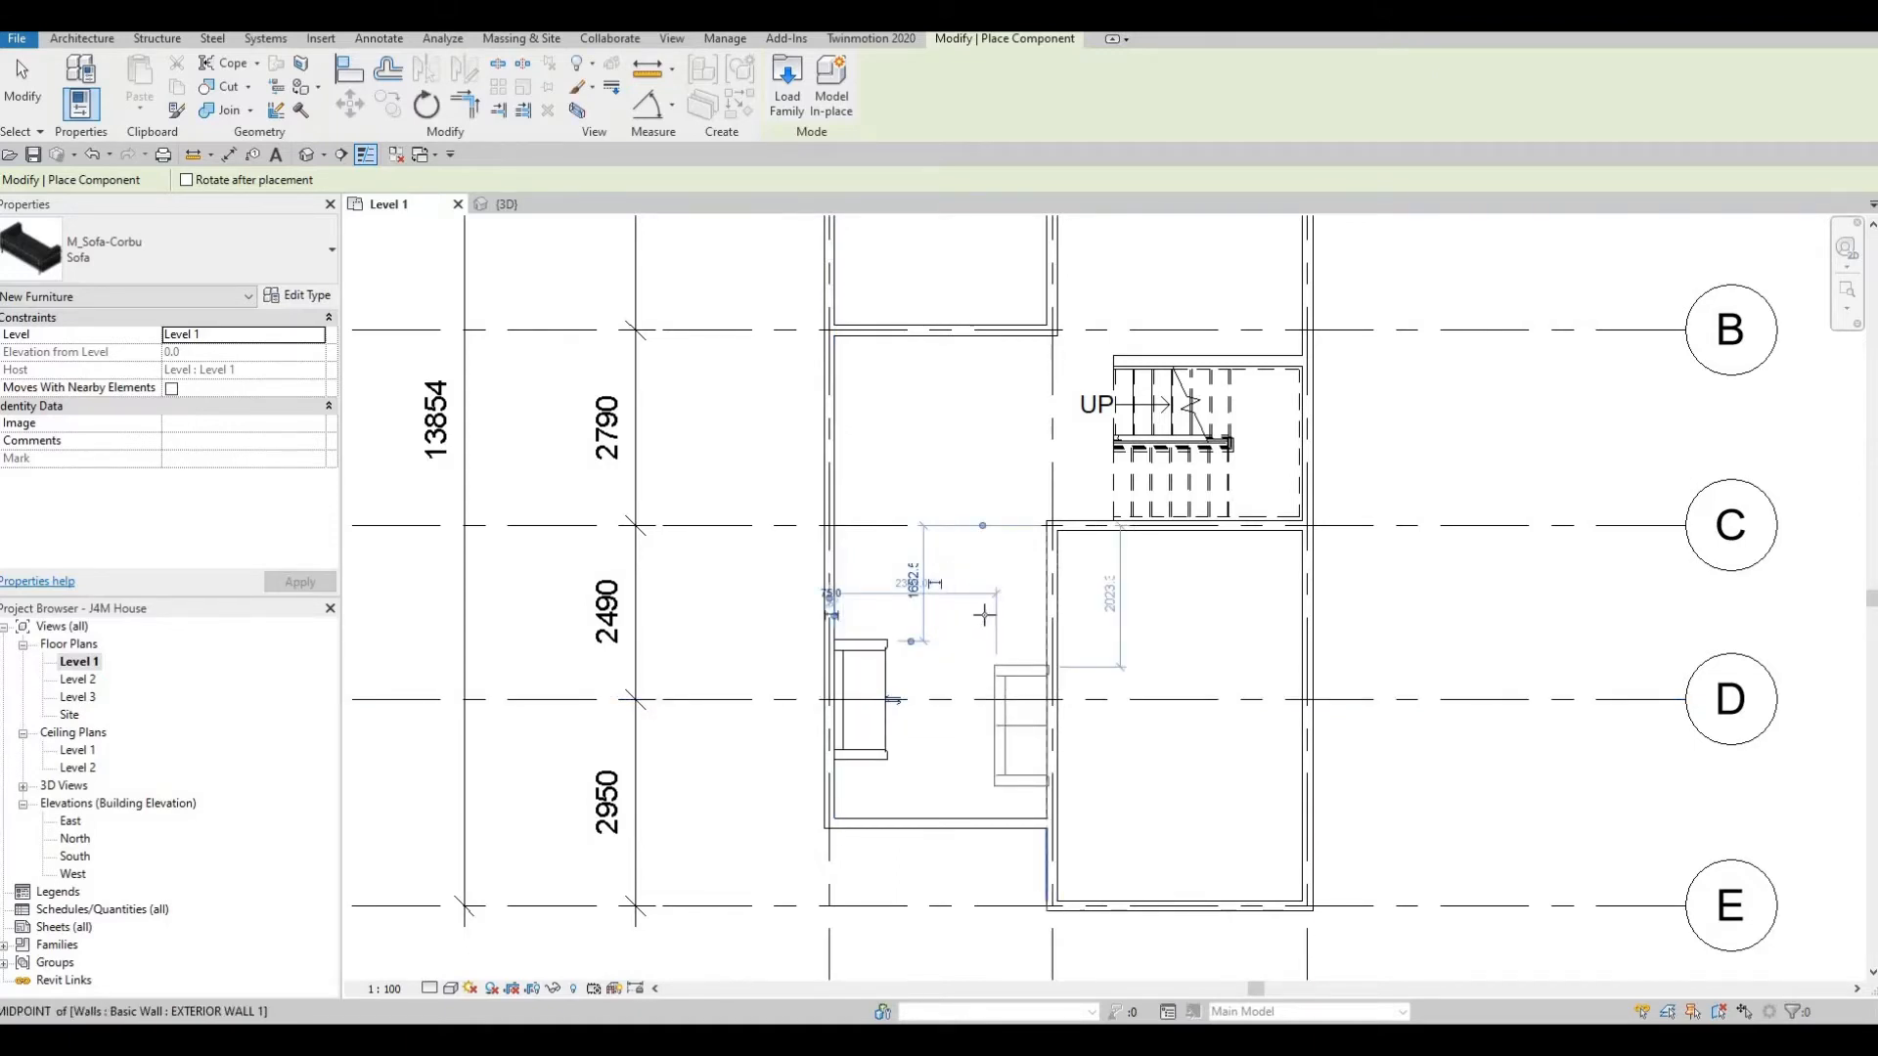
{"action": "key", "text": "space"}
{"action": "key", "text": "space"}
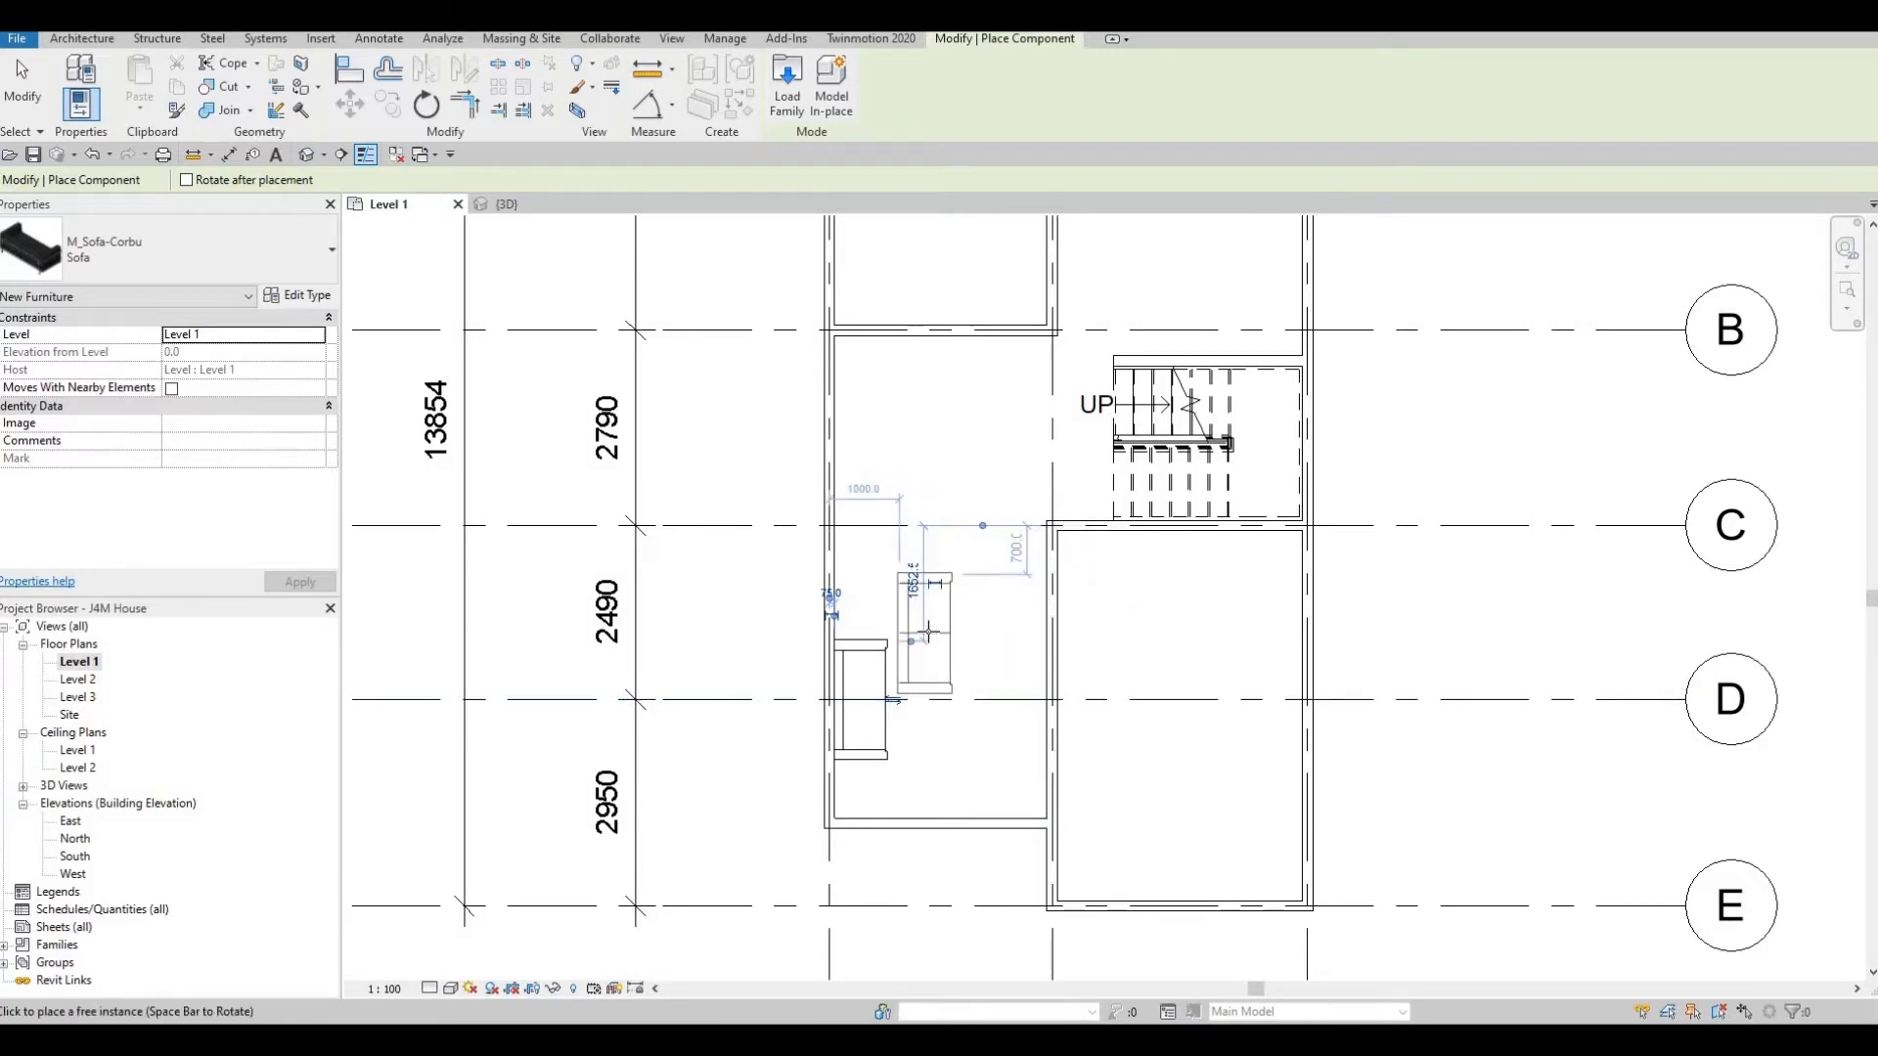
{"action": "key", "text": "Escape"}
{"action": "key", "text": "Escape"}
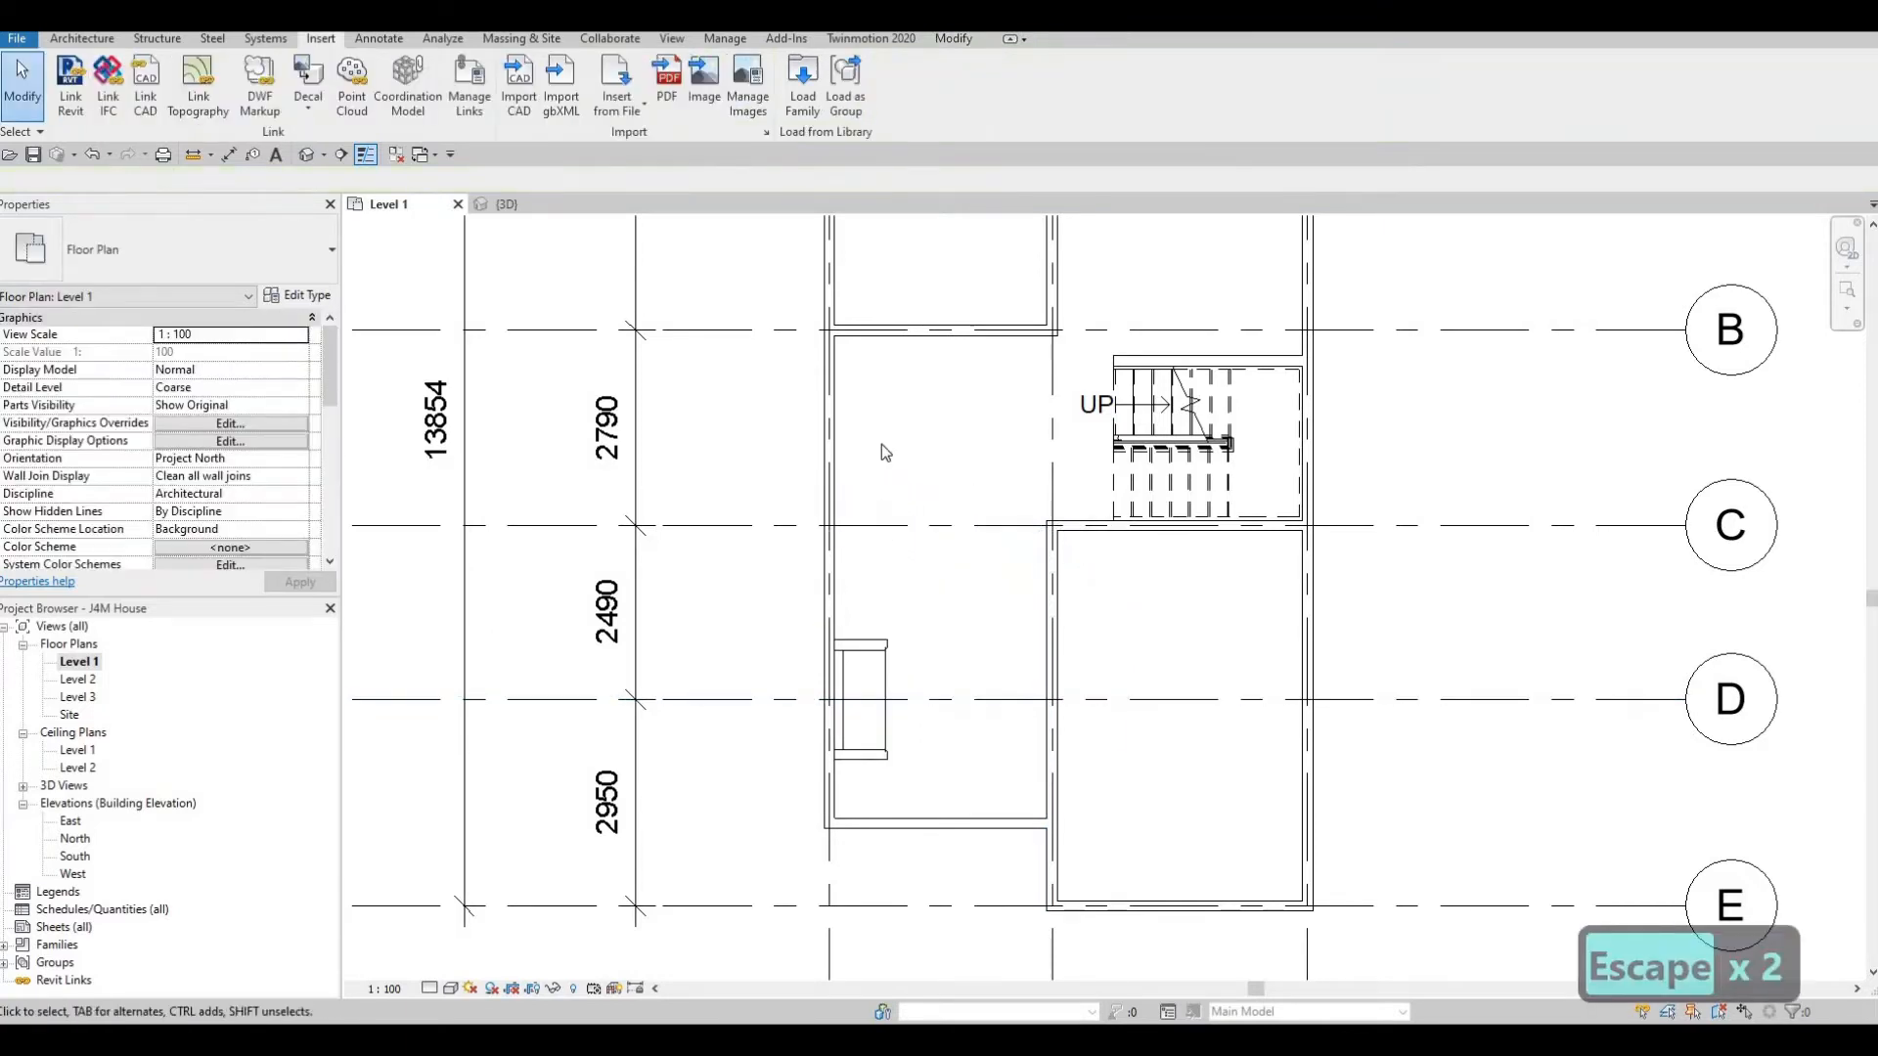
{"action": "left_click", "coordinate": [812, 110]}
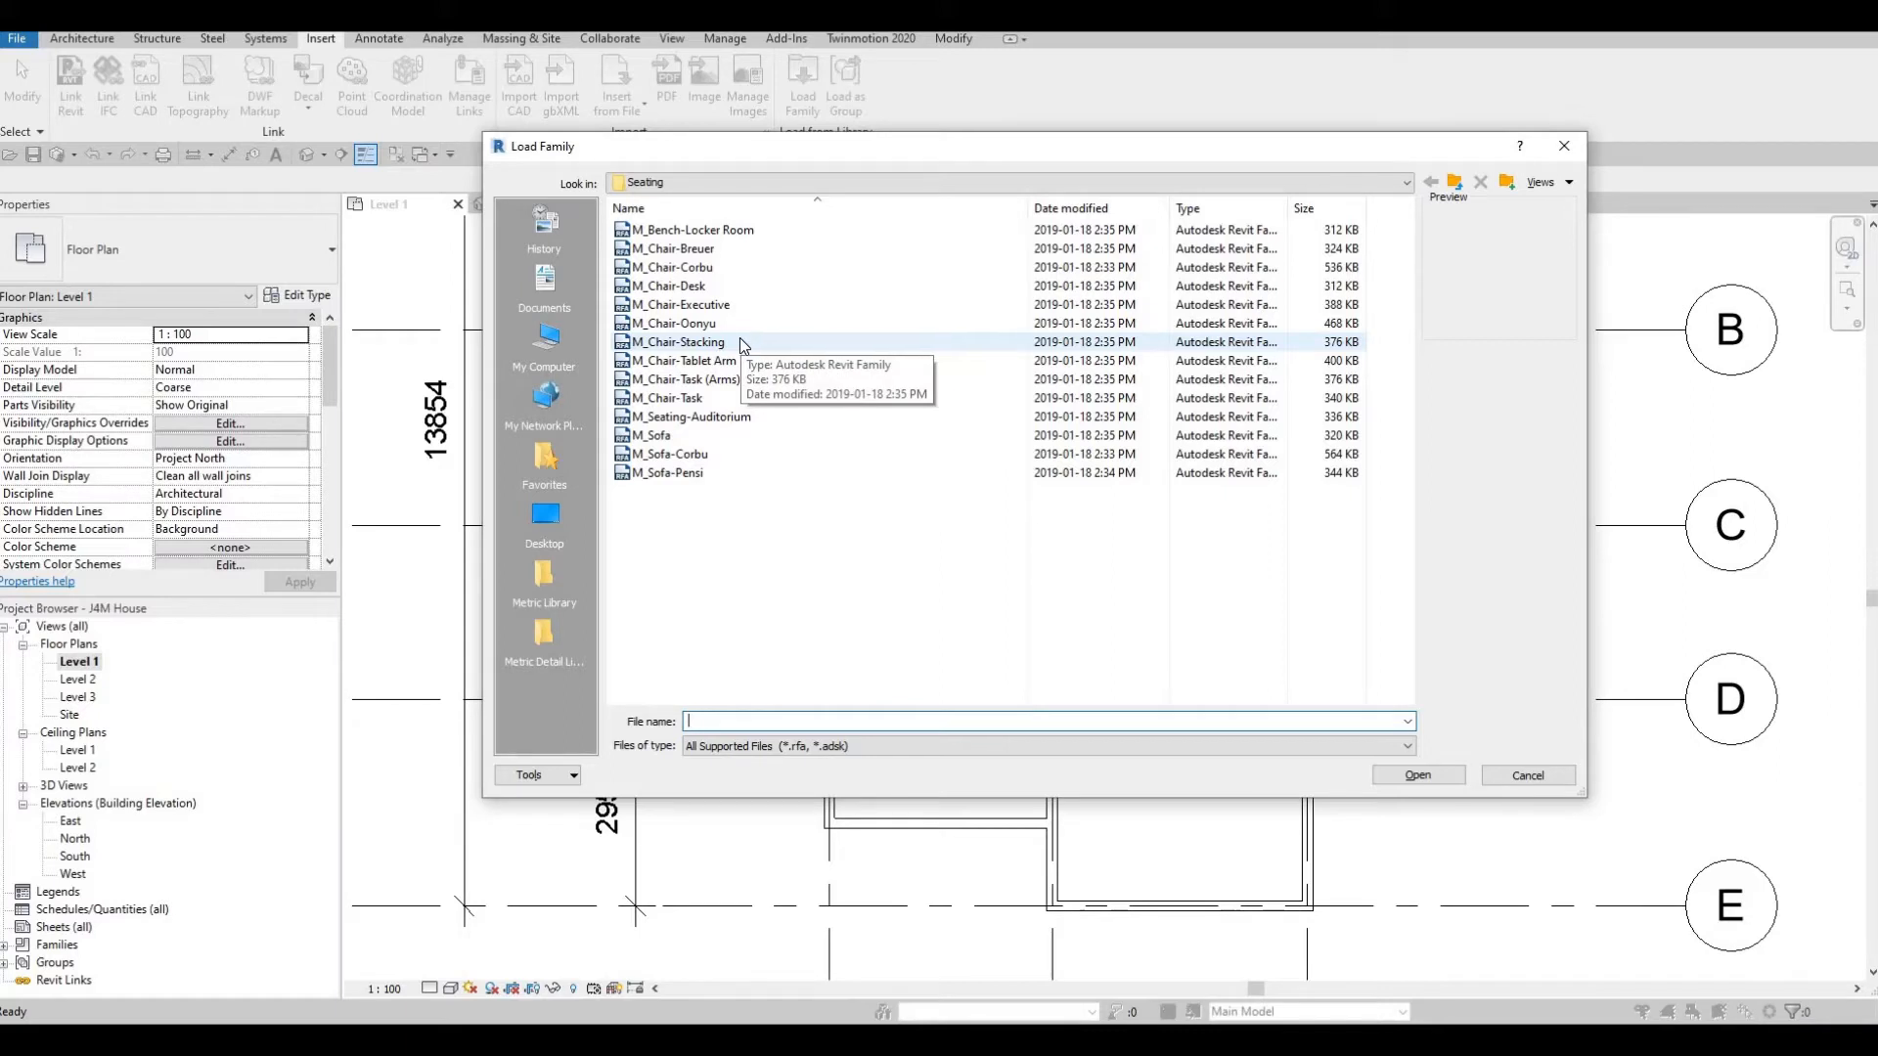
{"action": "key", "text": "Escape"}
{"action": "key", "text": "Escape"}
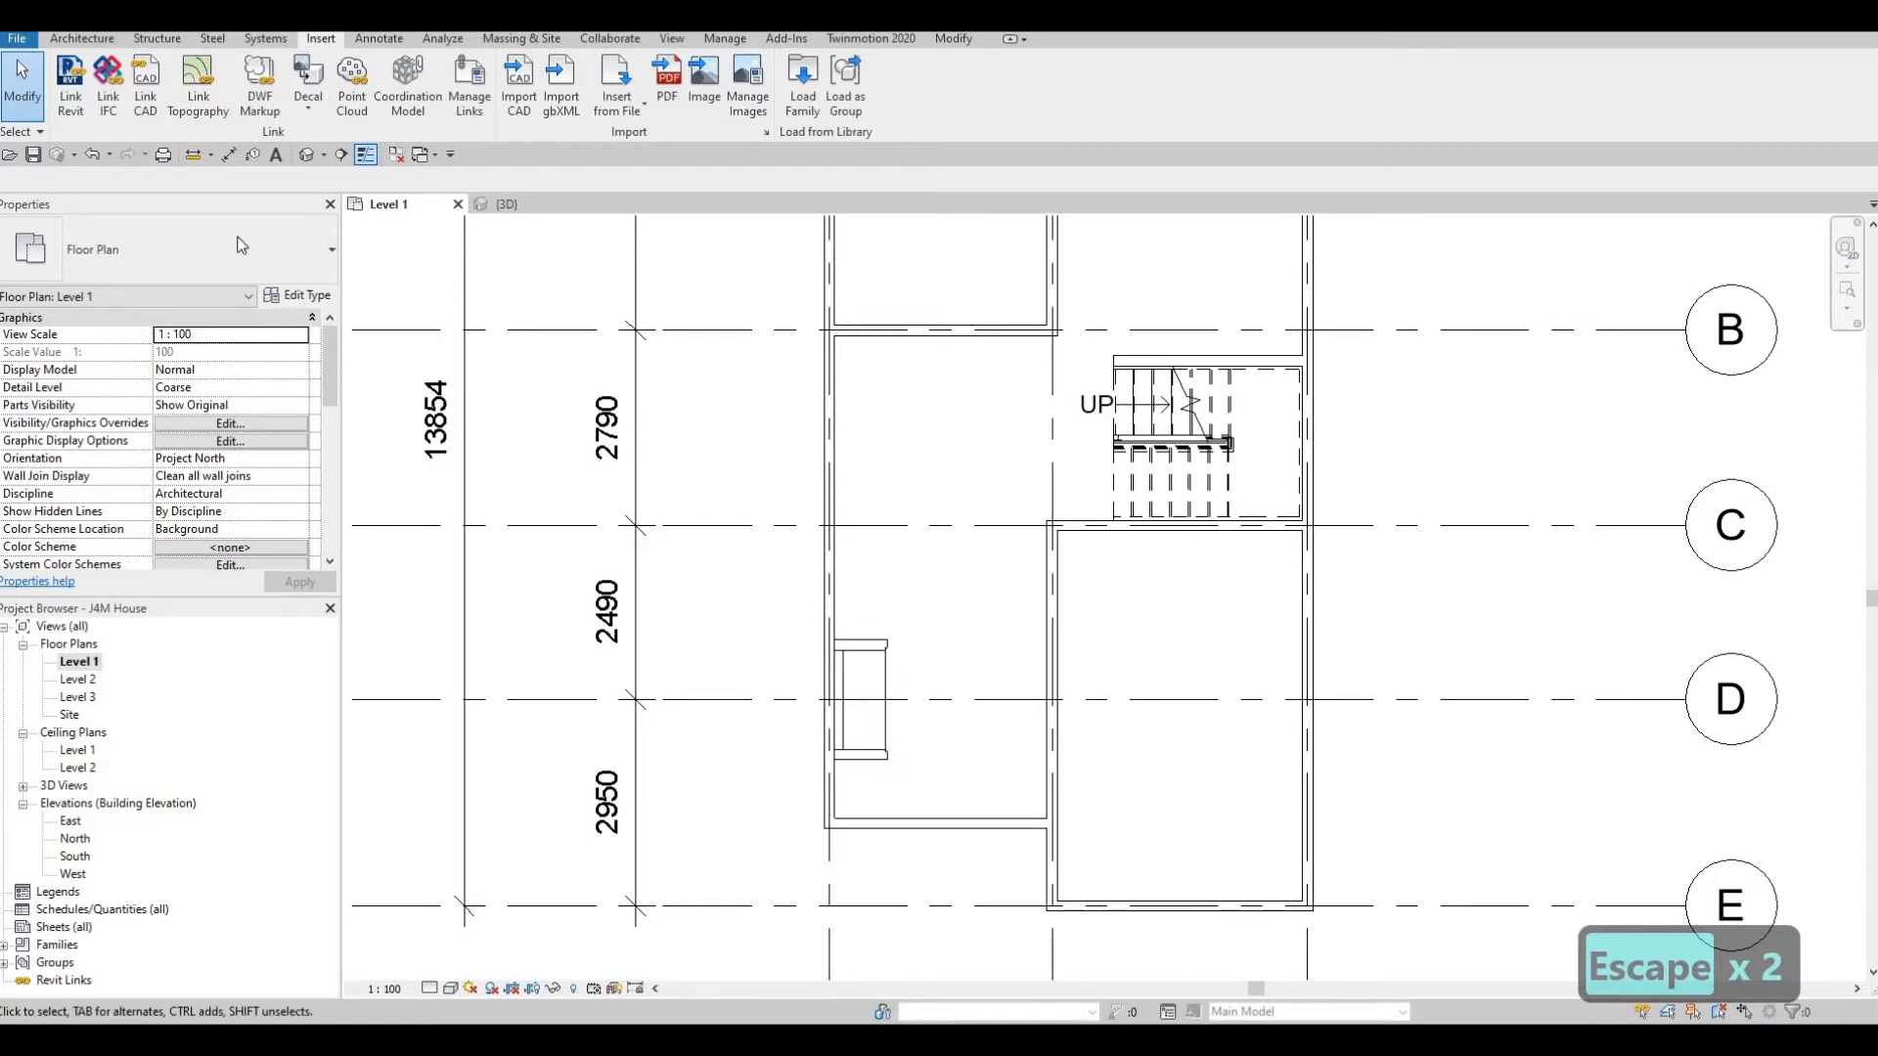
Examine the list of component families and types already loaded in the project.
{"action": "left_click", "coordinate": [82, 39]}
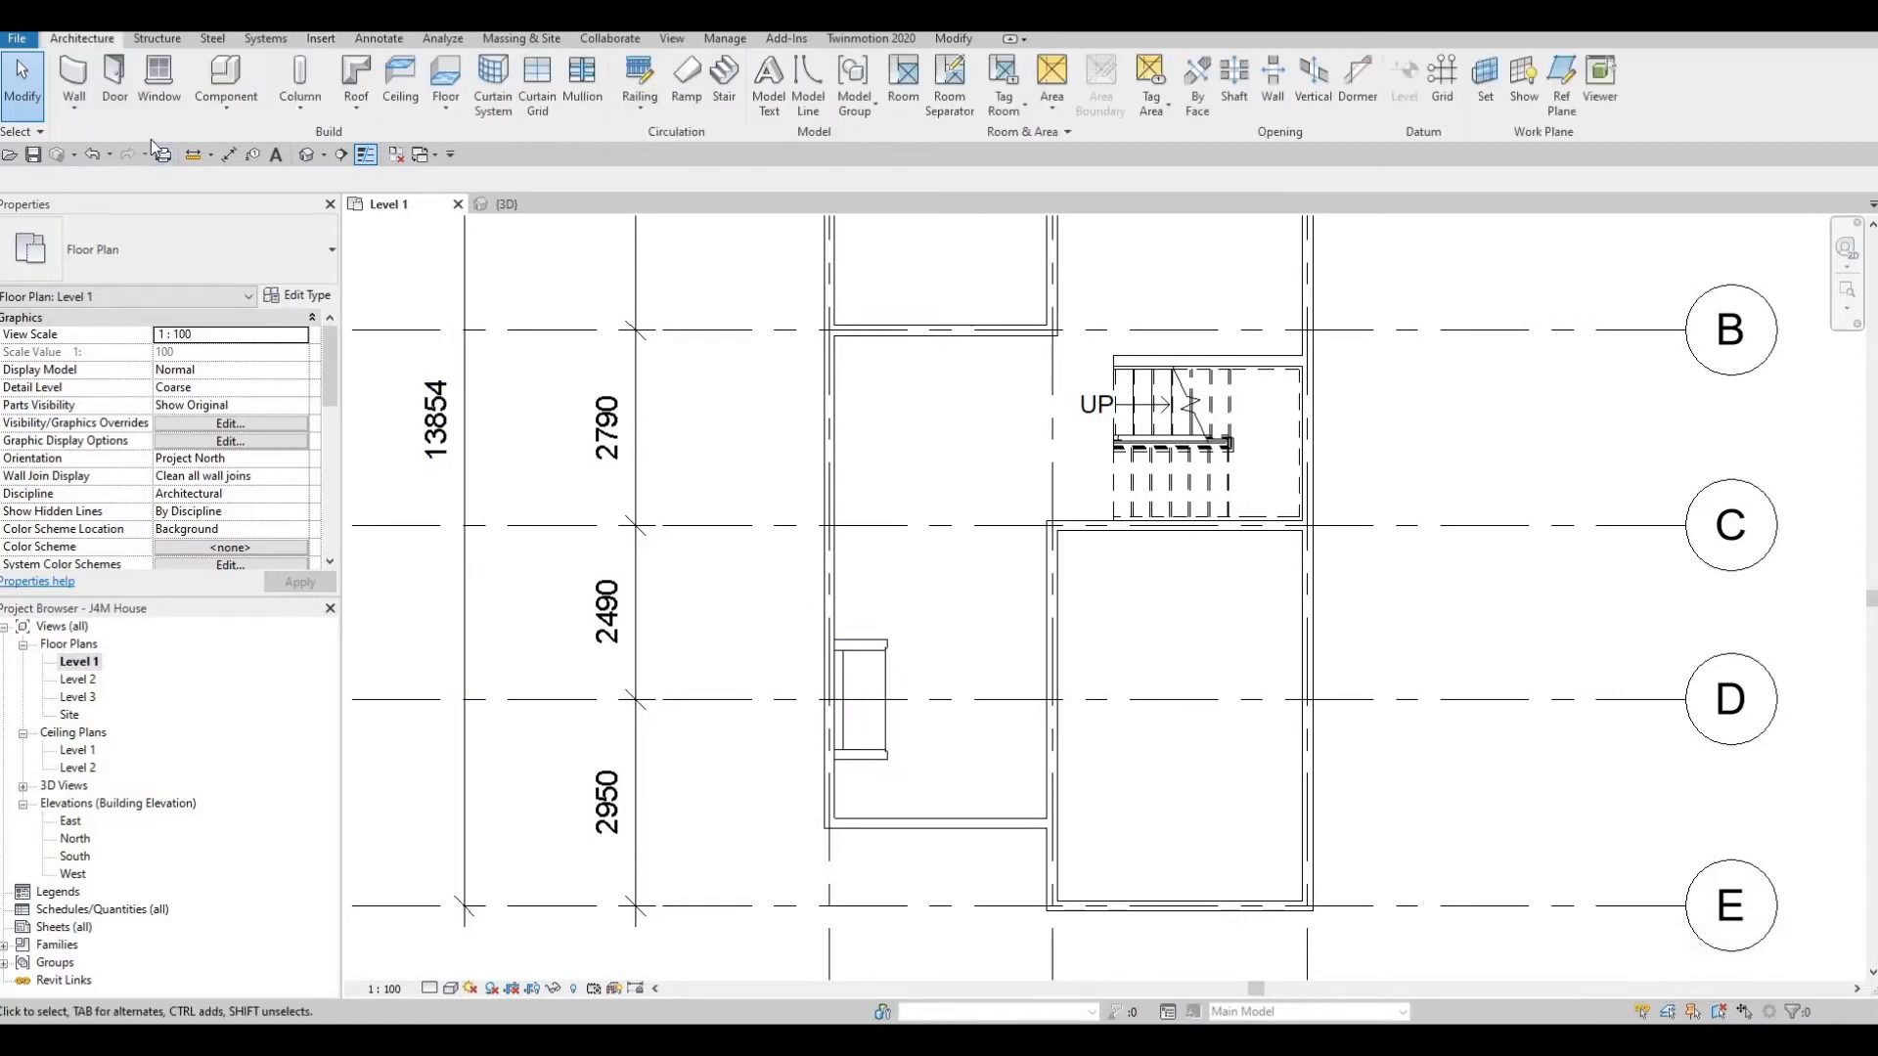
{"action": "left_click", "coordinate": [228, 76]}
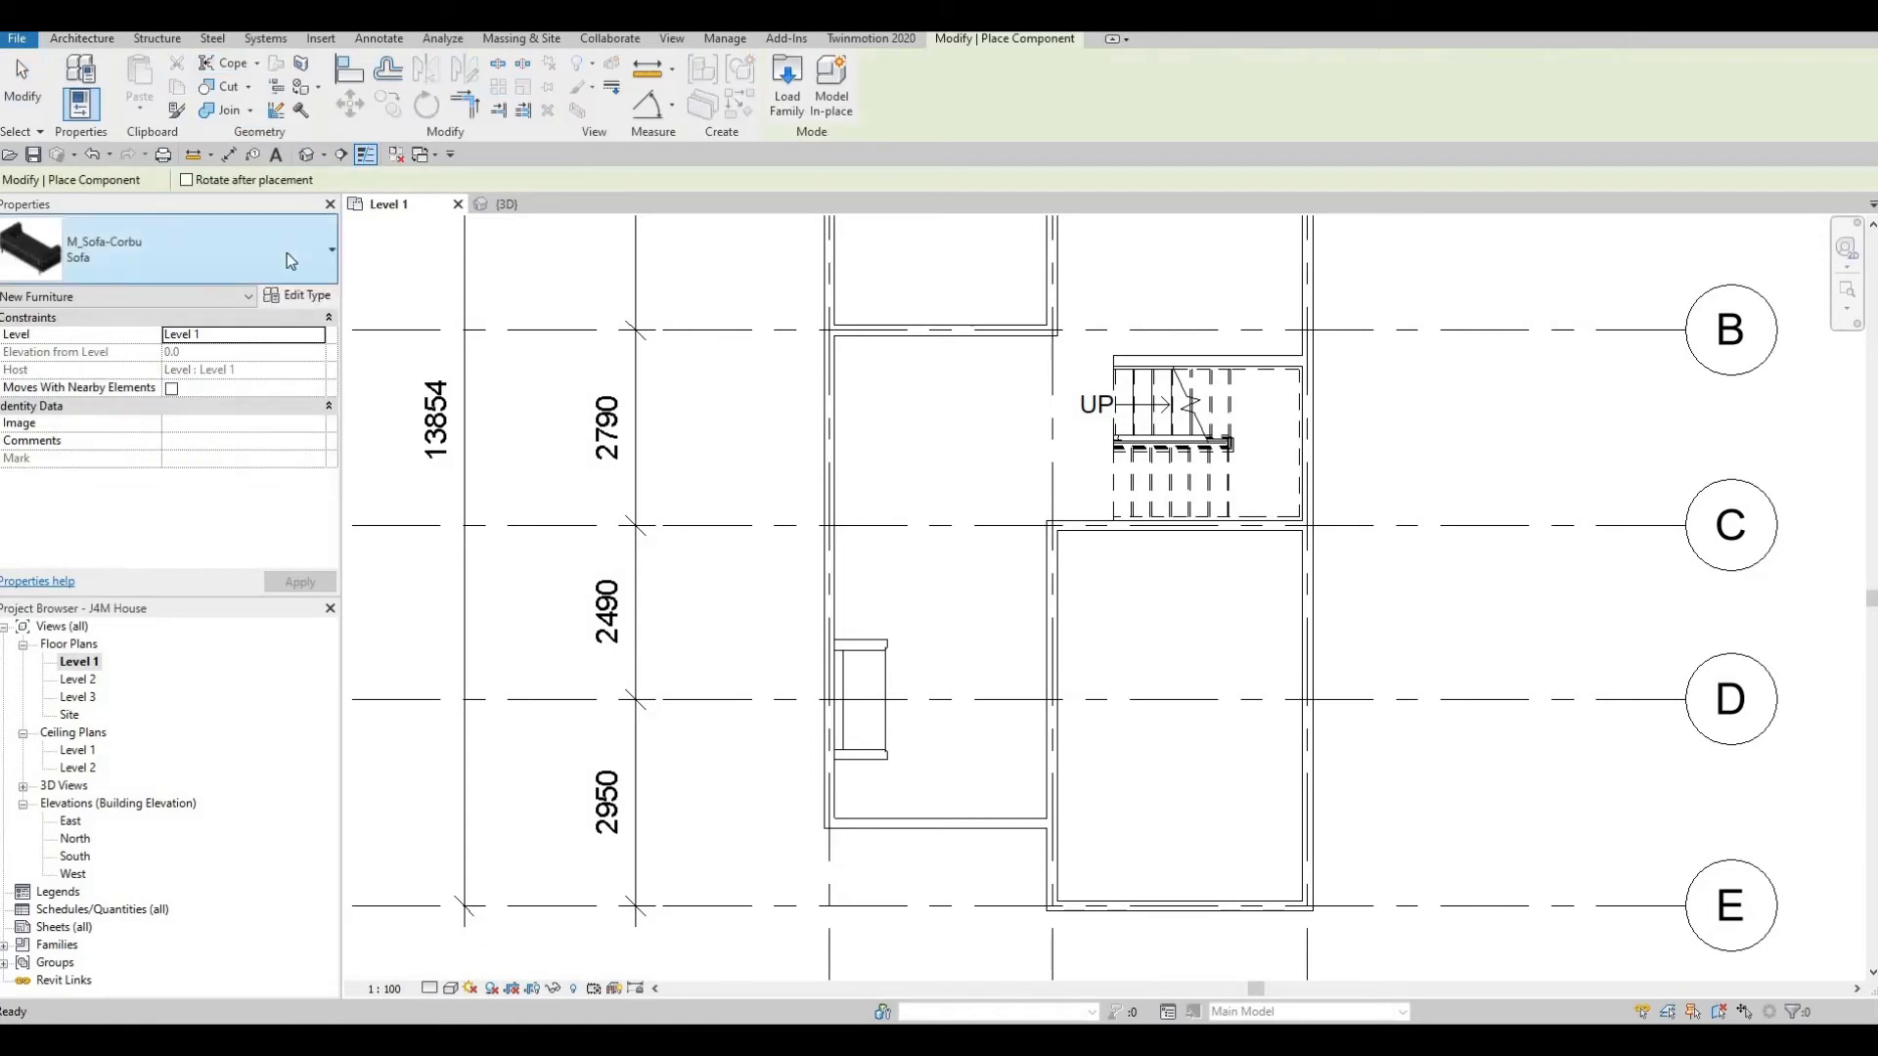
{"action": "left_click", "coordinate": [285, 252]}
{"action": "scroll", "coordinate": [166, 483], "scroll_direction": "up", "scroll_amount": 10}
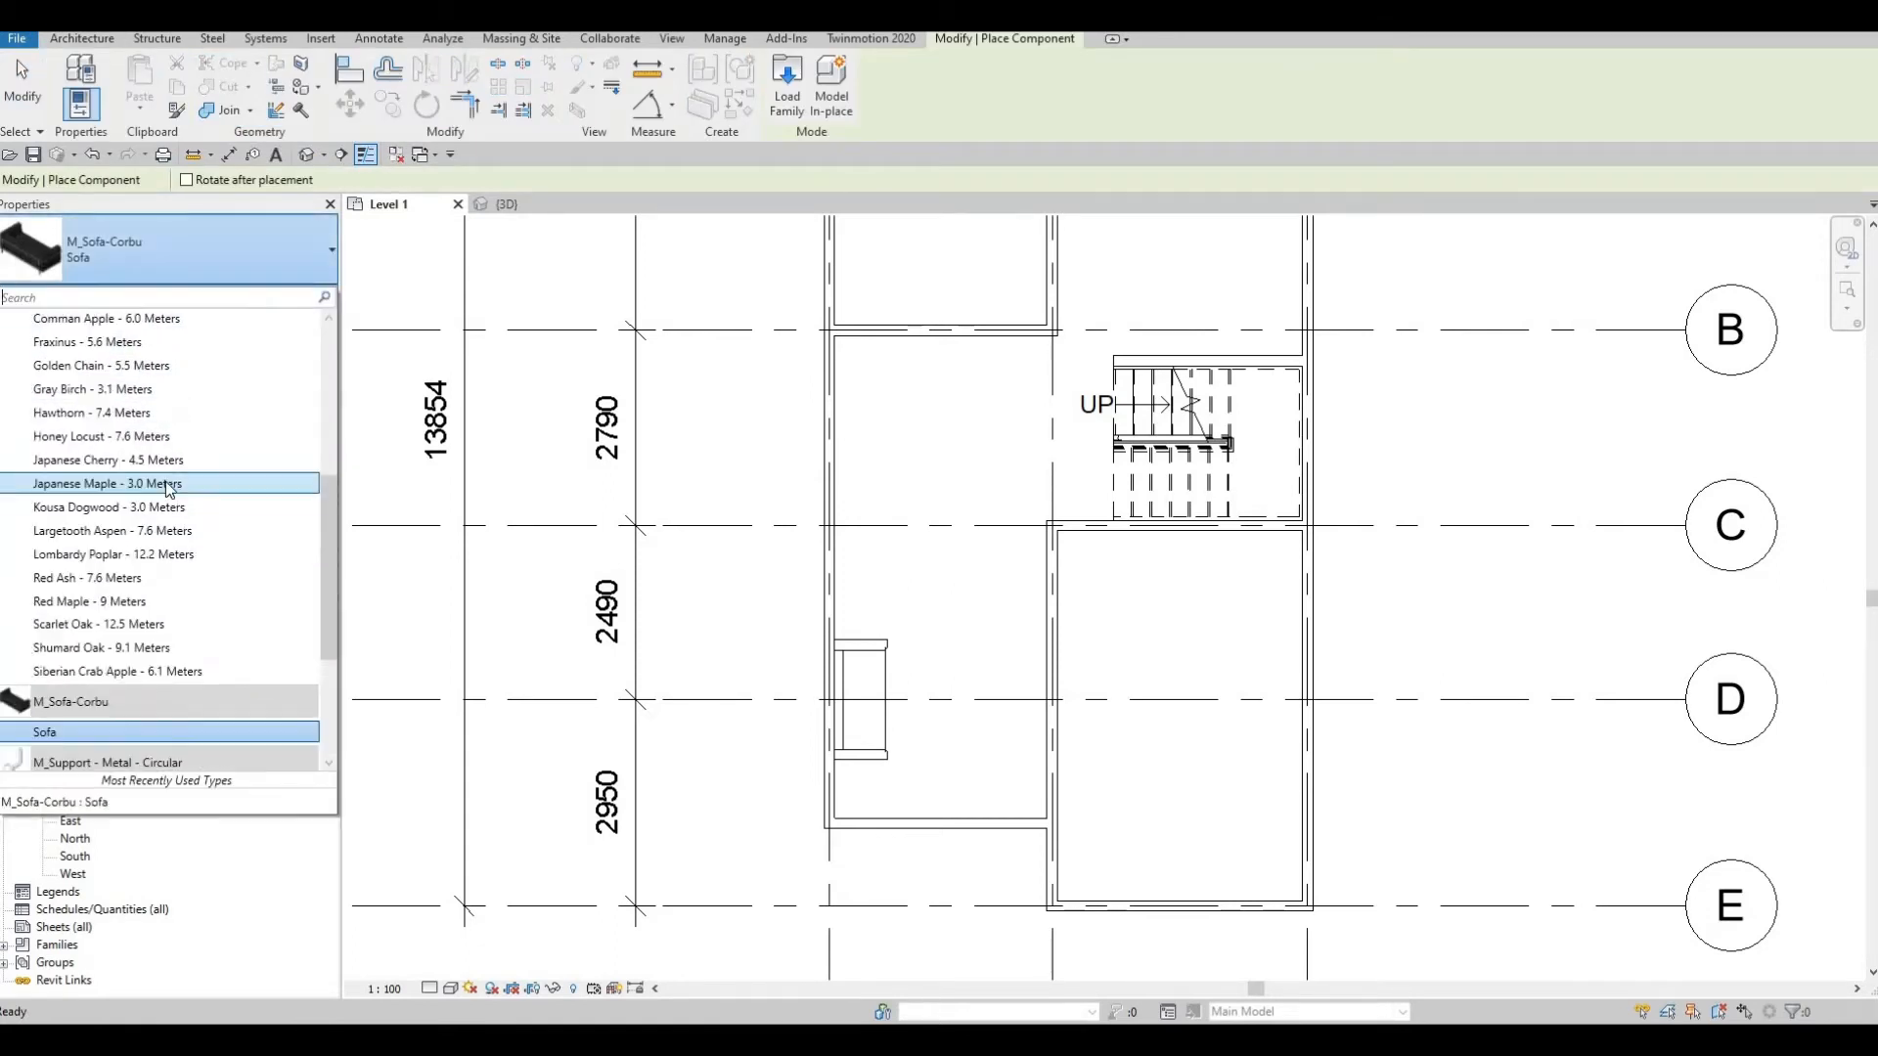
{"action": "scroll", "coordinate": [172, 377], "scroll_direction": "down", "scroll_amount": 10}
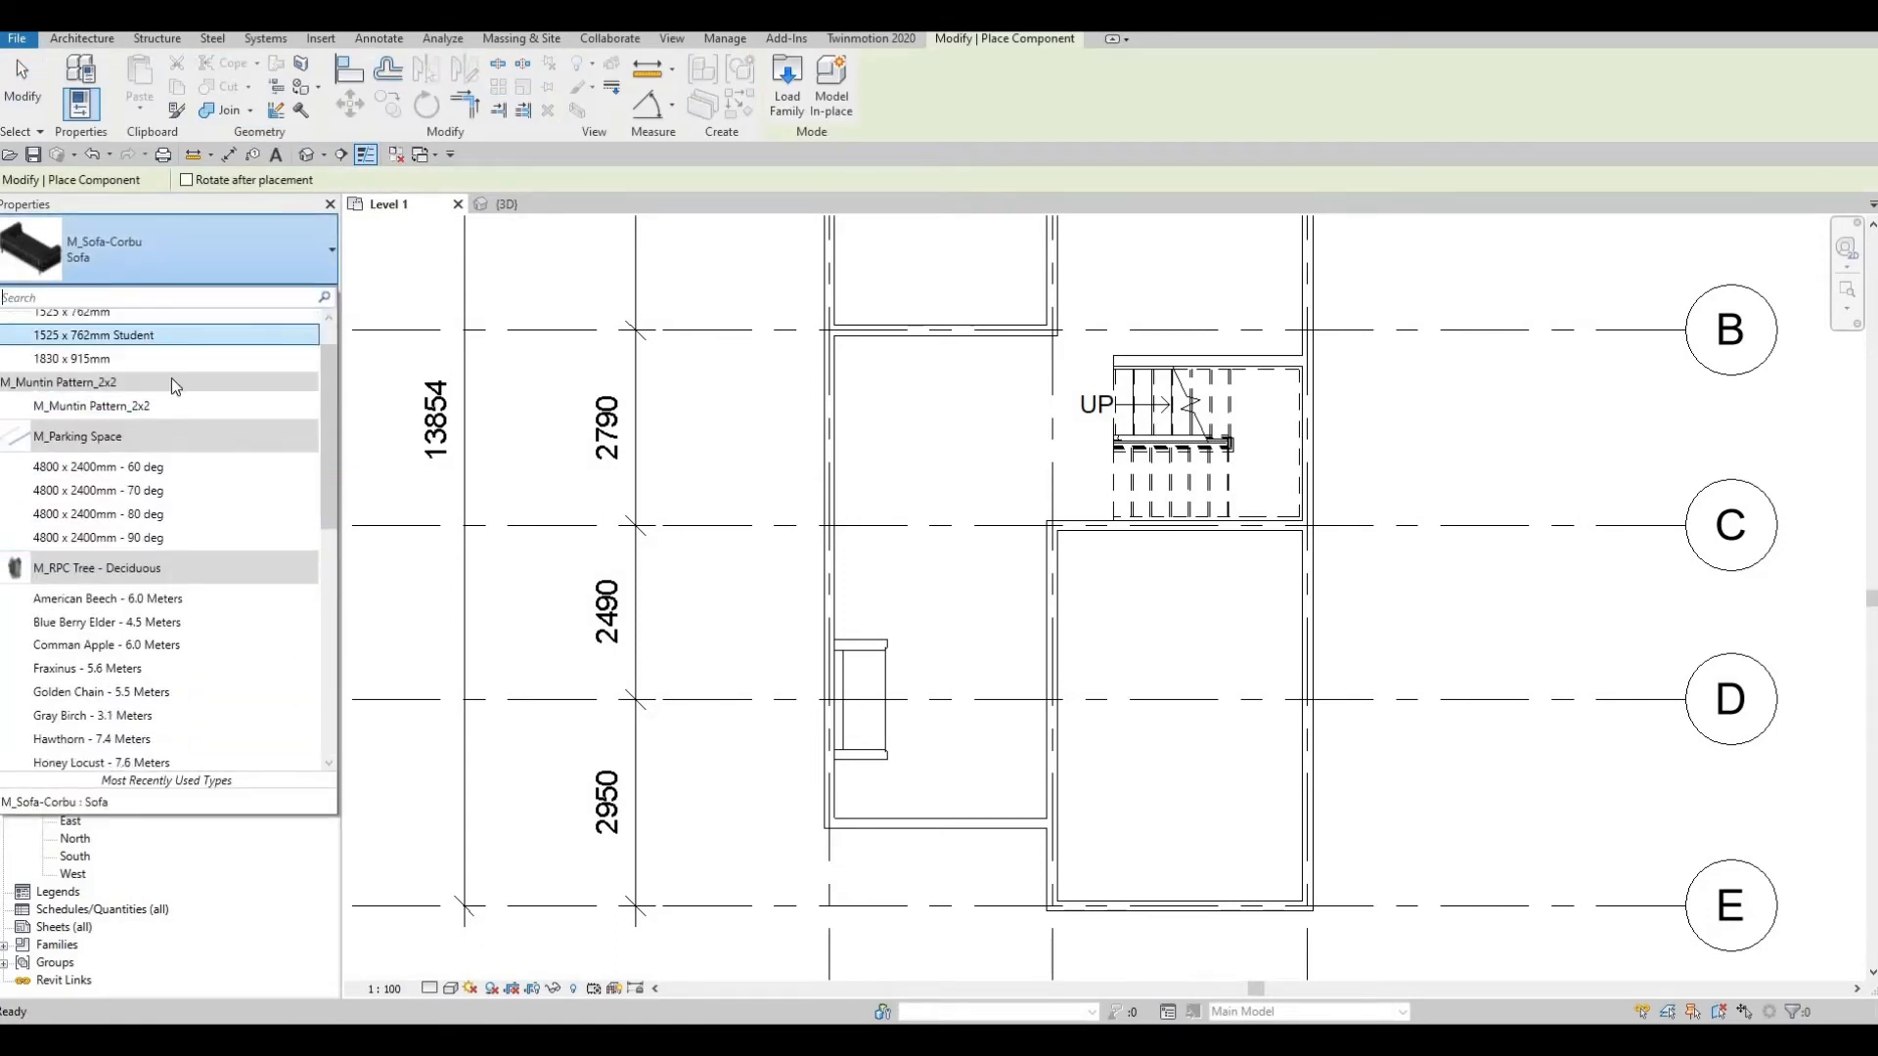
{"action": "scroll", "coordinate": [154, 437], "scroll_direction": "down", "scroll_amount": 2}
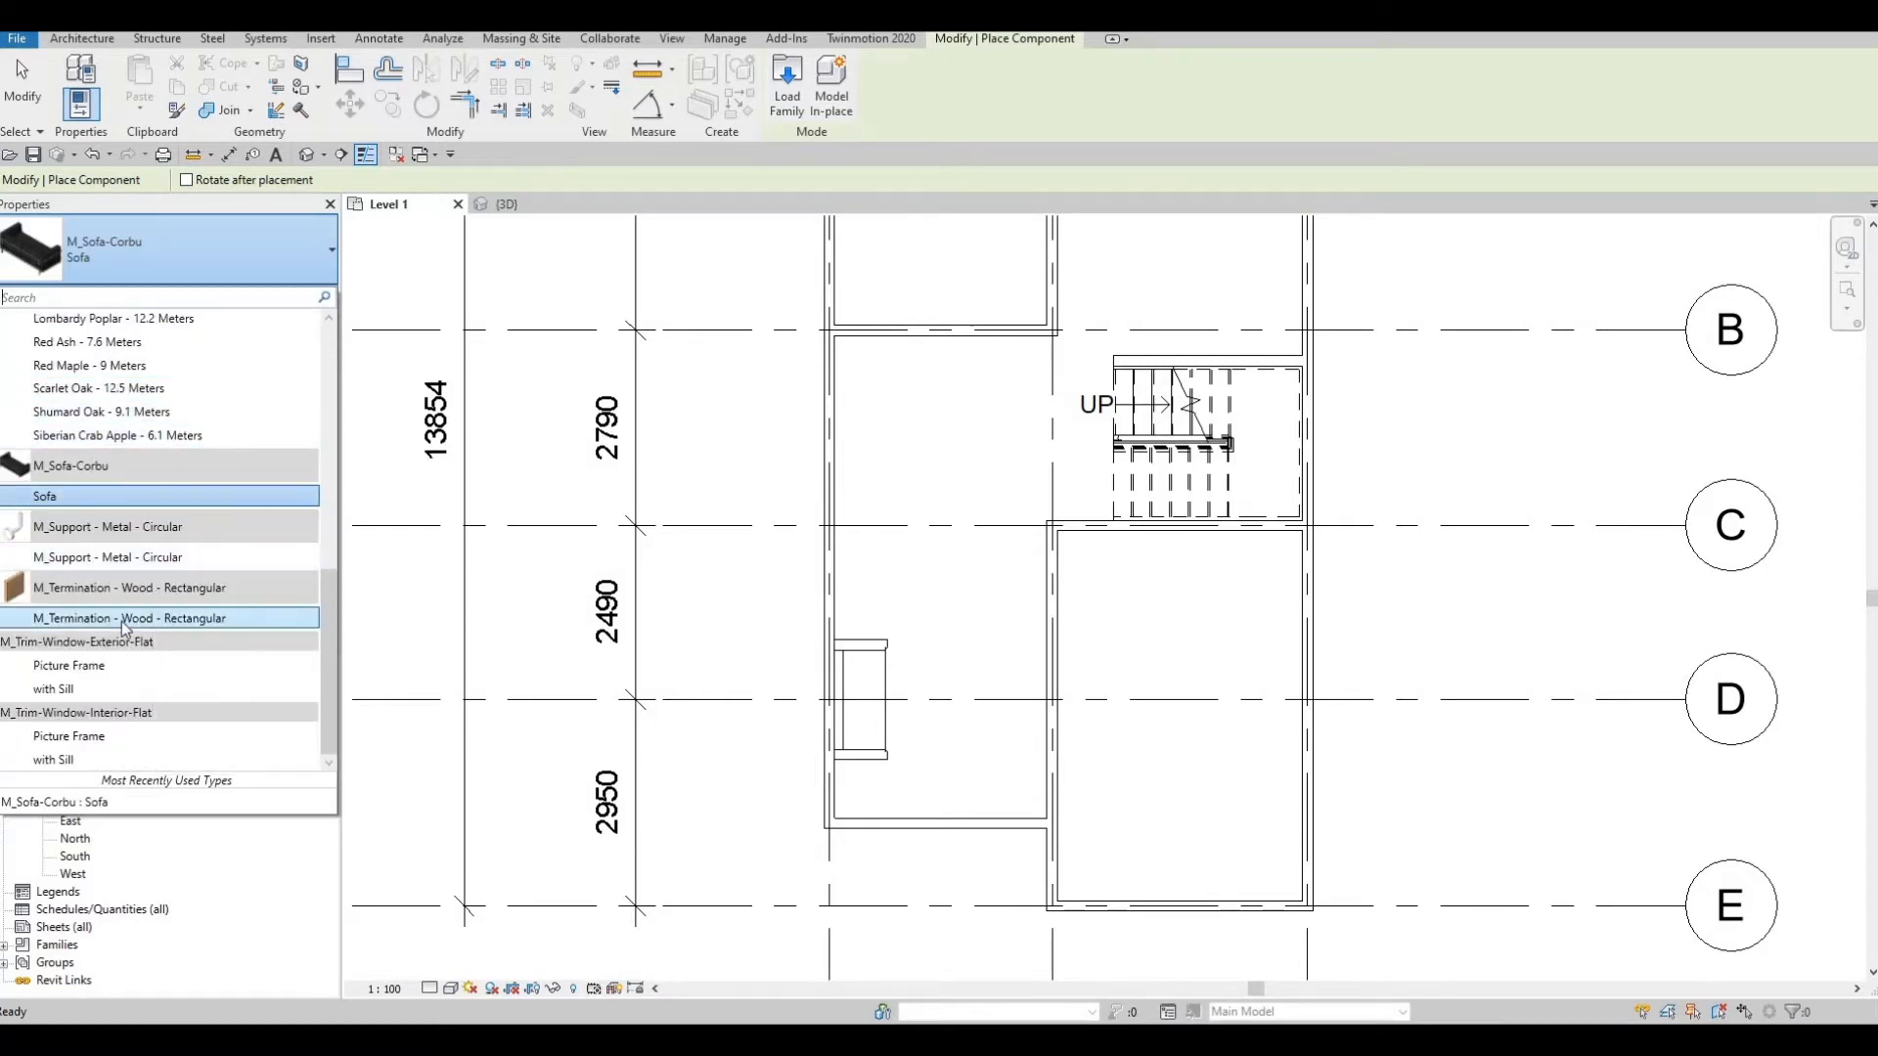
{"action": "scroll", "coordinate": [159, 435], "scroll_direction": "up", "scroll_amount": 8}
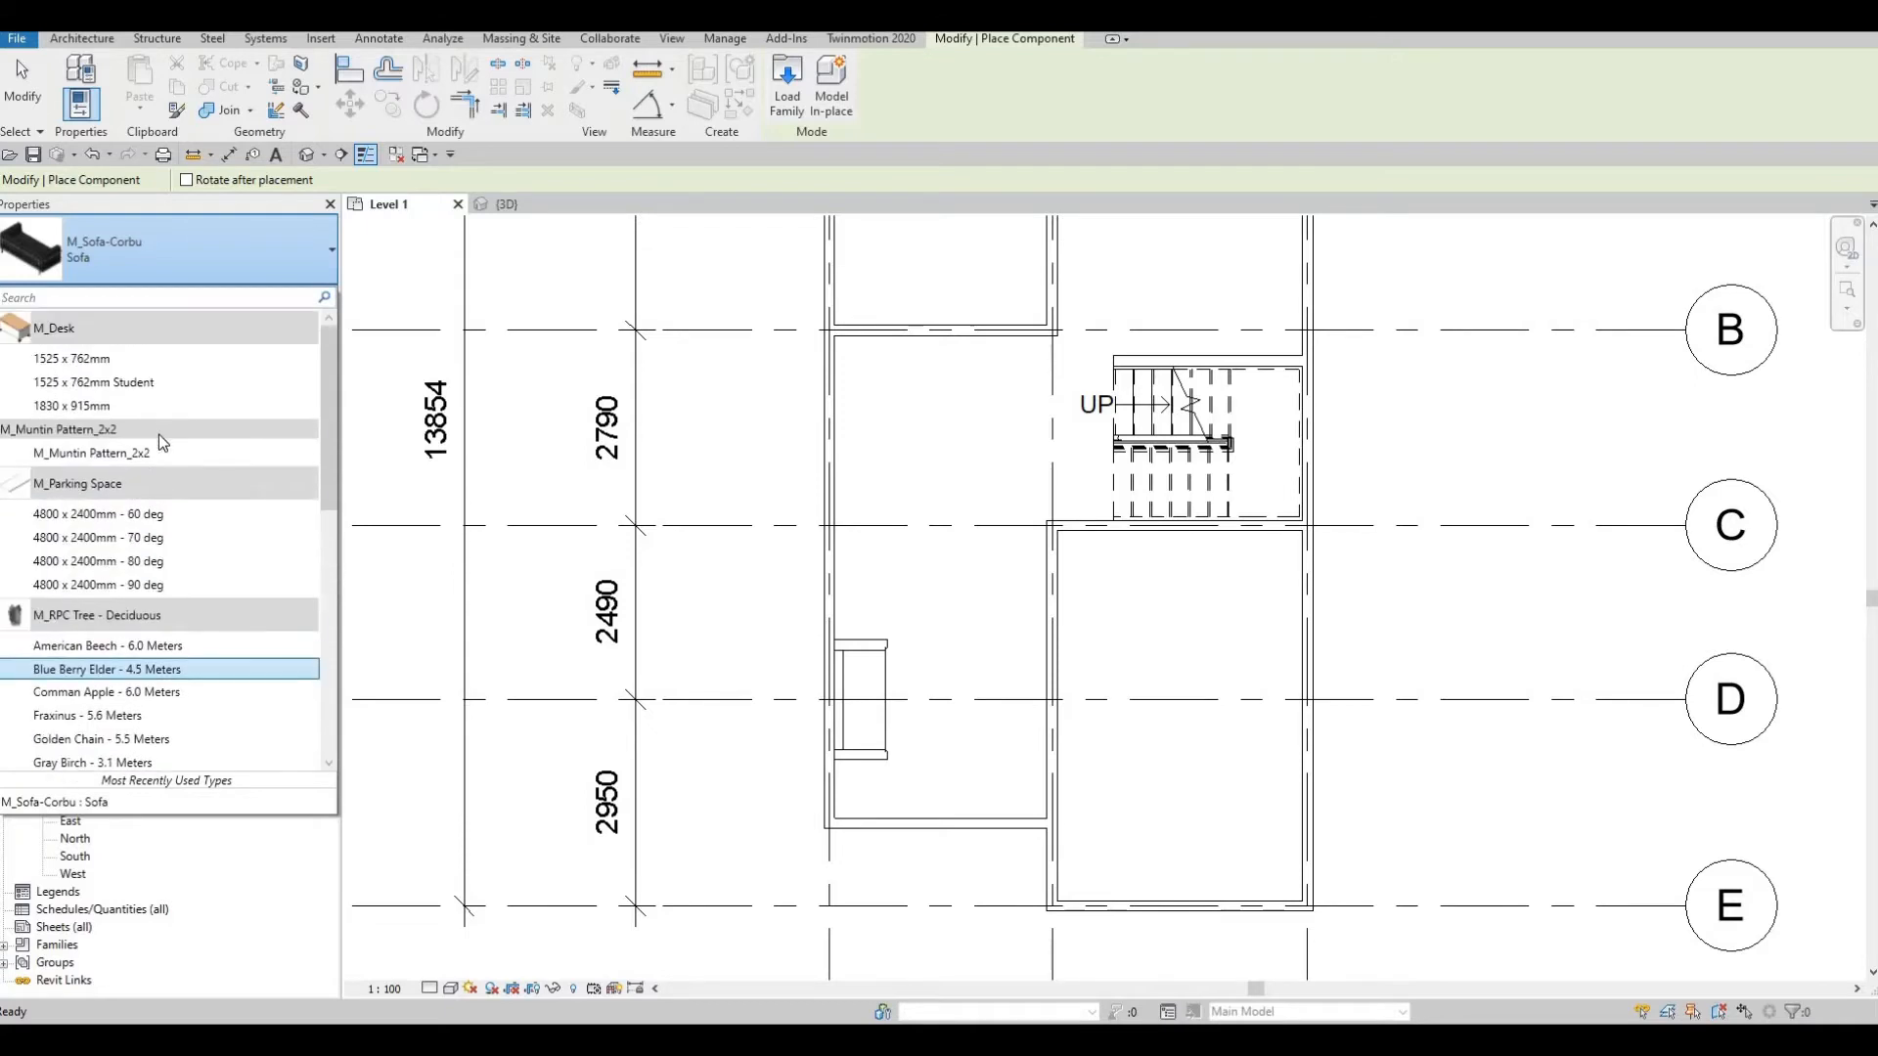
{"action": "scroll", "coordinate": [159, 435], "scroll_direction": "down", "scroll_amount": 5}
{"action": "scroll", "coordinate": [39, 583], "scroll_direction": "down", "scroll_amount": 4}
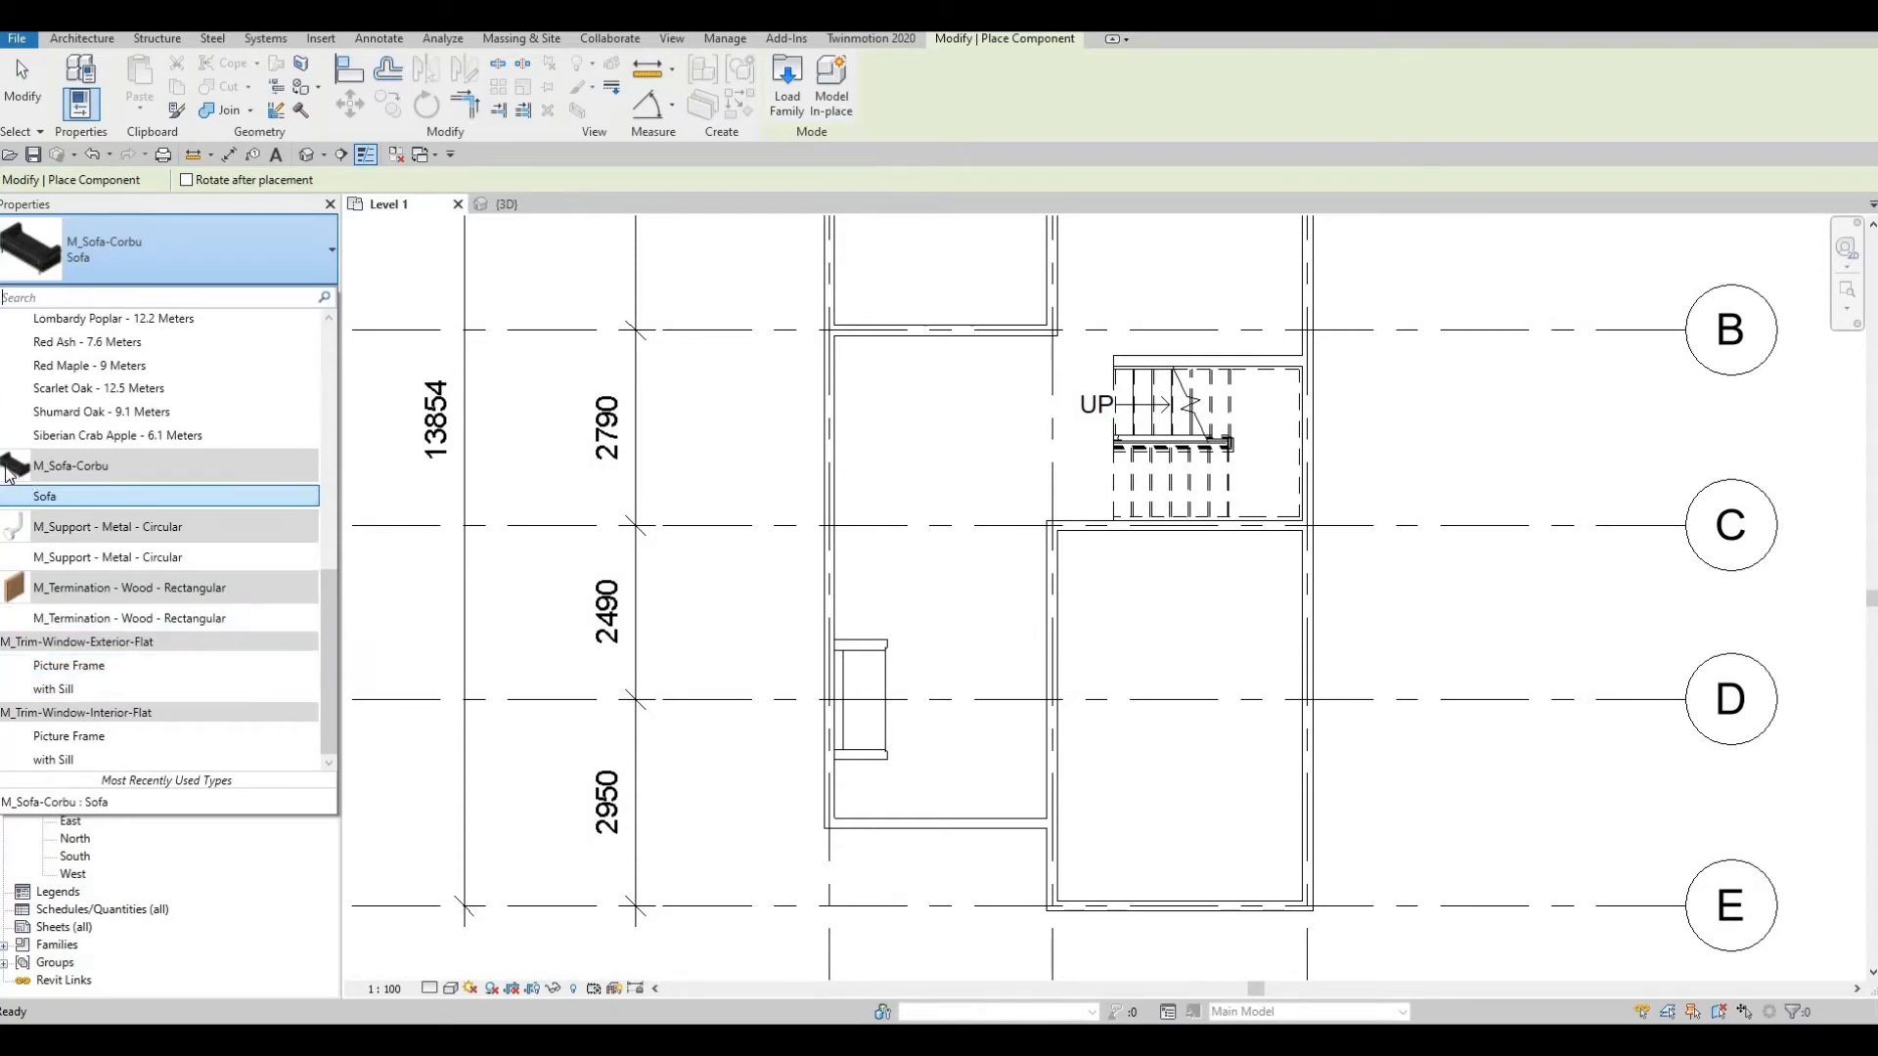
{"action": "mouse_move", "coordinate": [21, 471]}
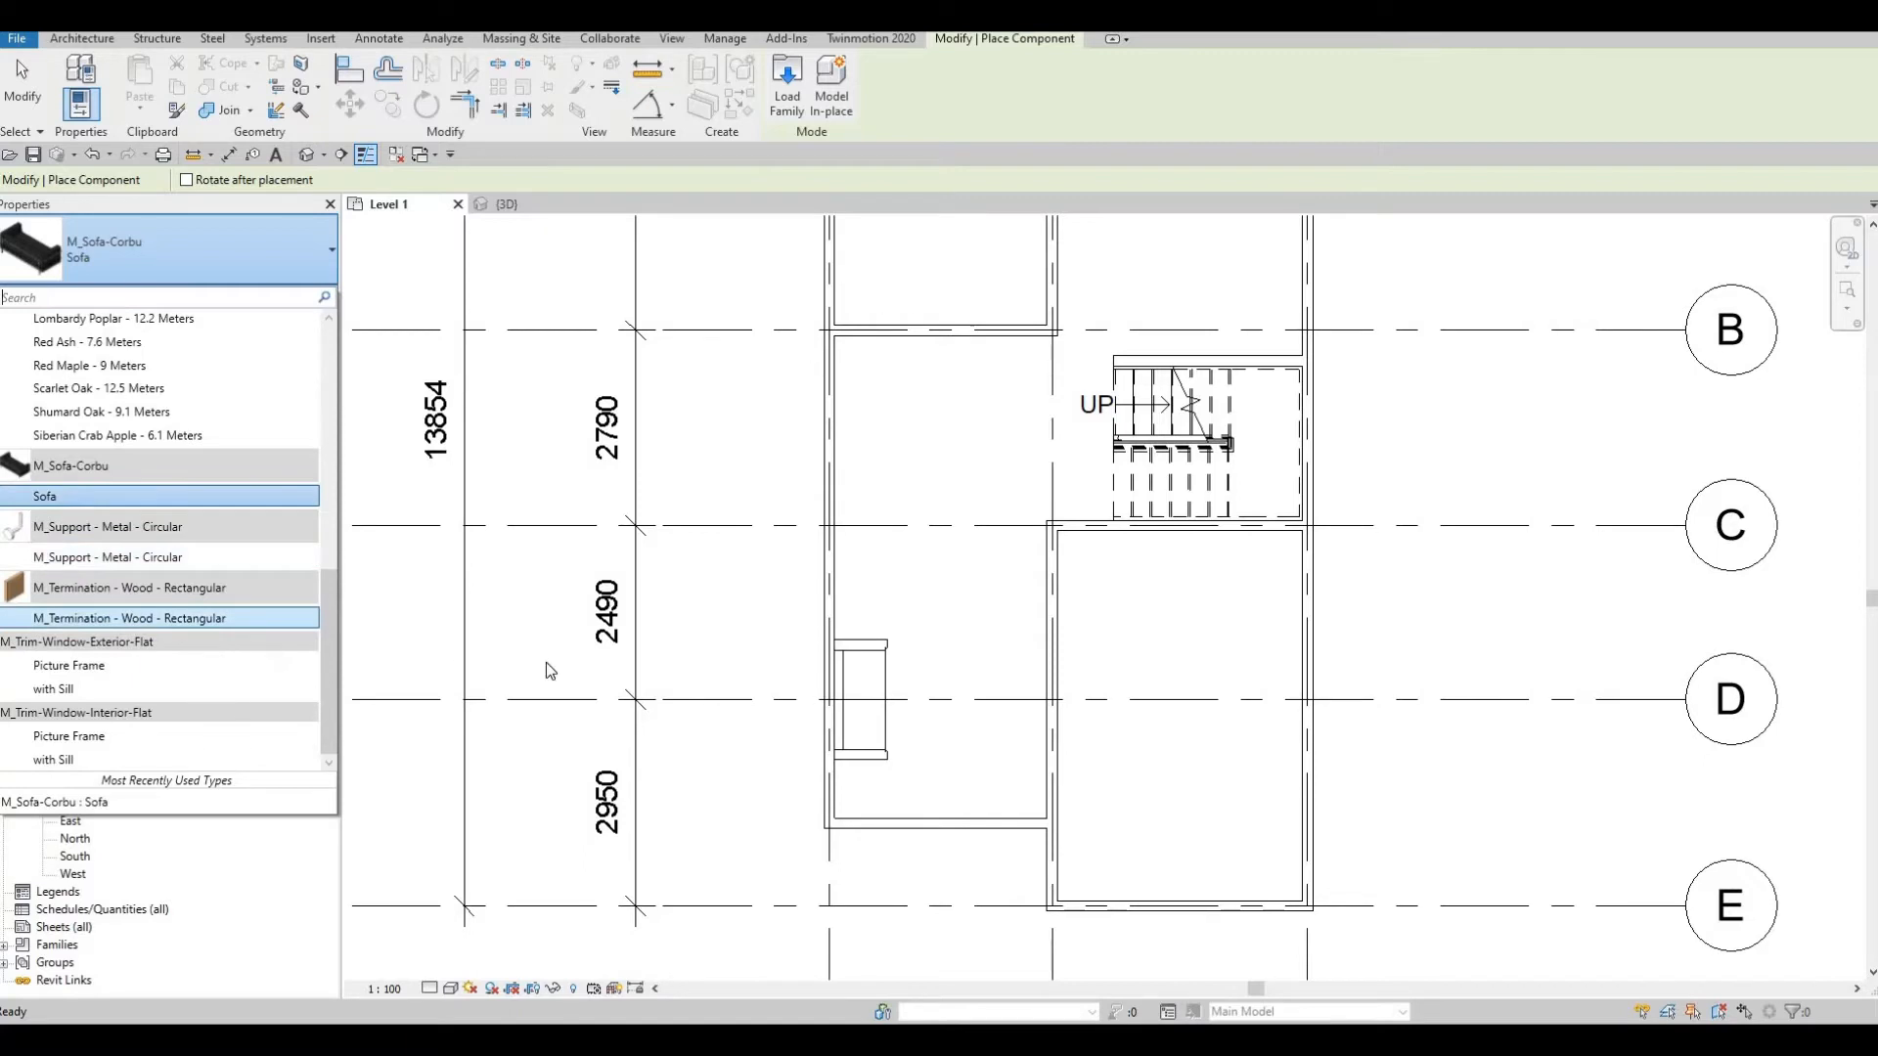
{"action": "key", "text": "Up"}
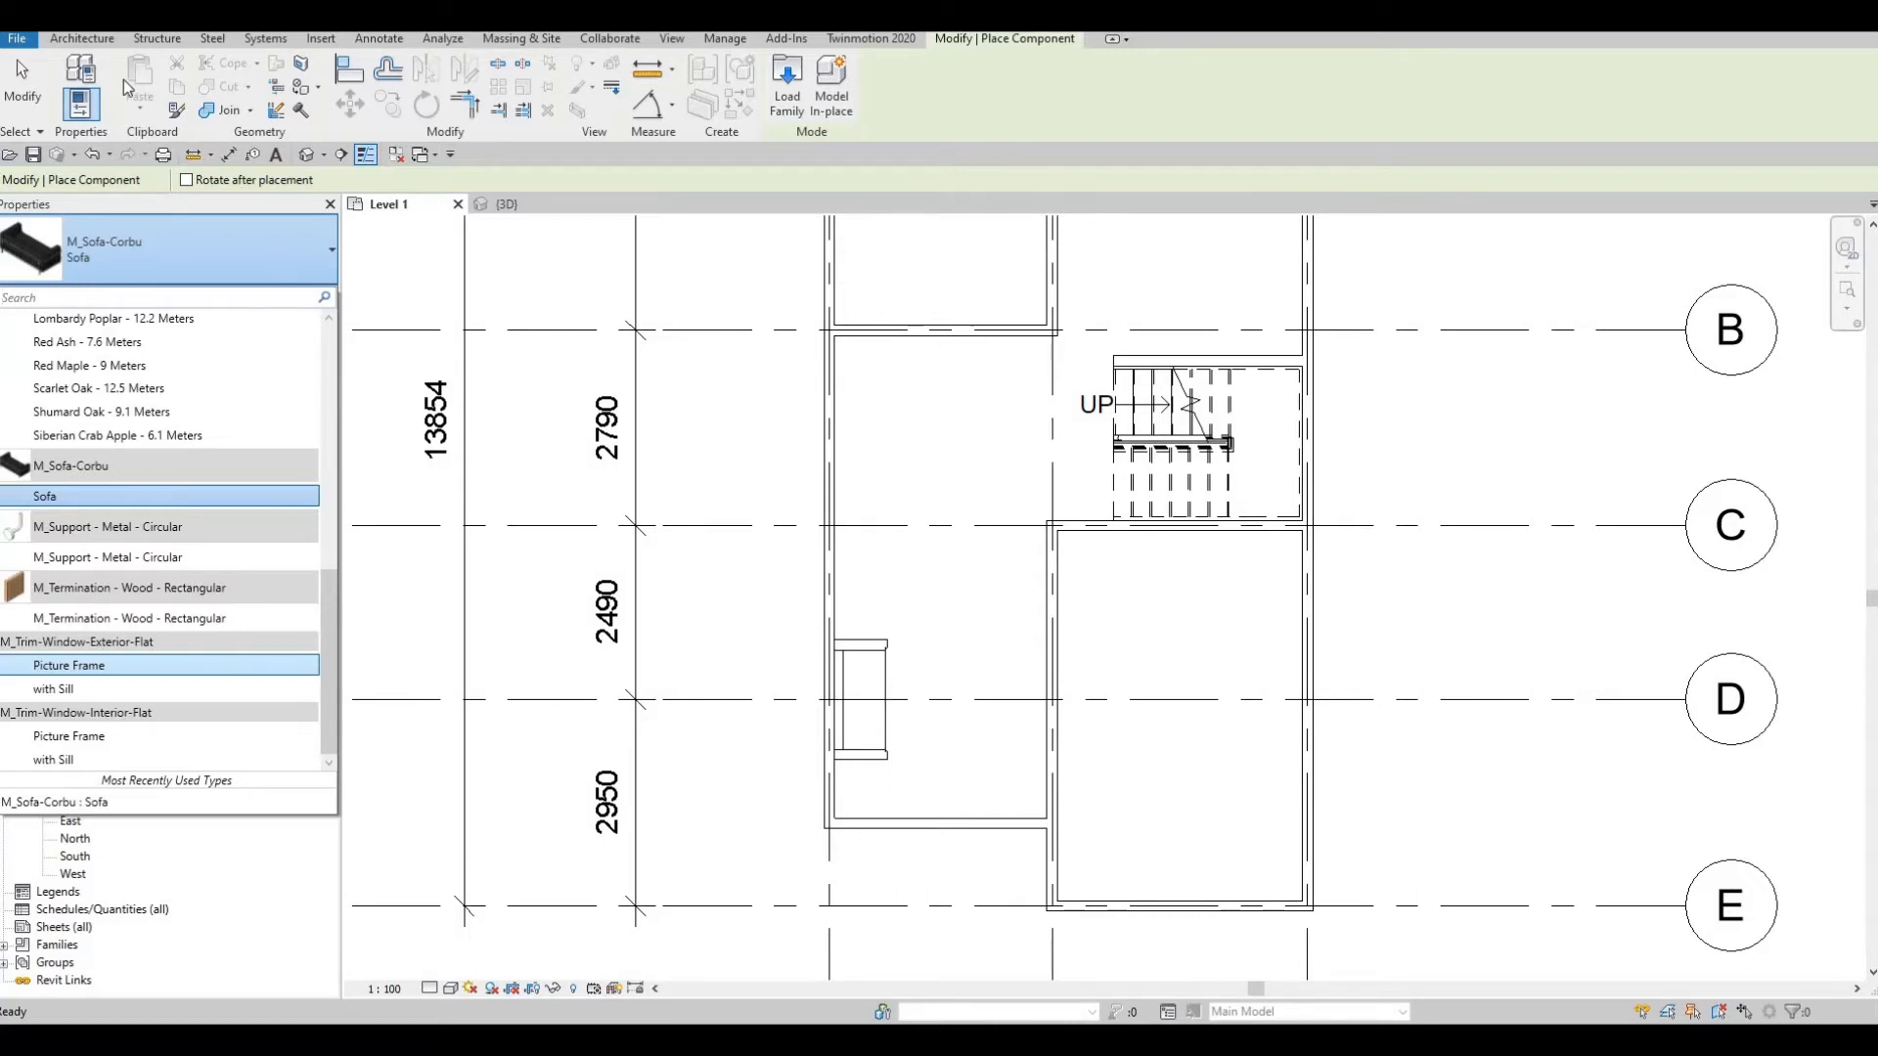
{"action": "key", "text": "Escape"}
{"action": "key", "text": "Escape"}
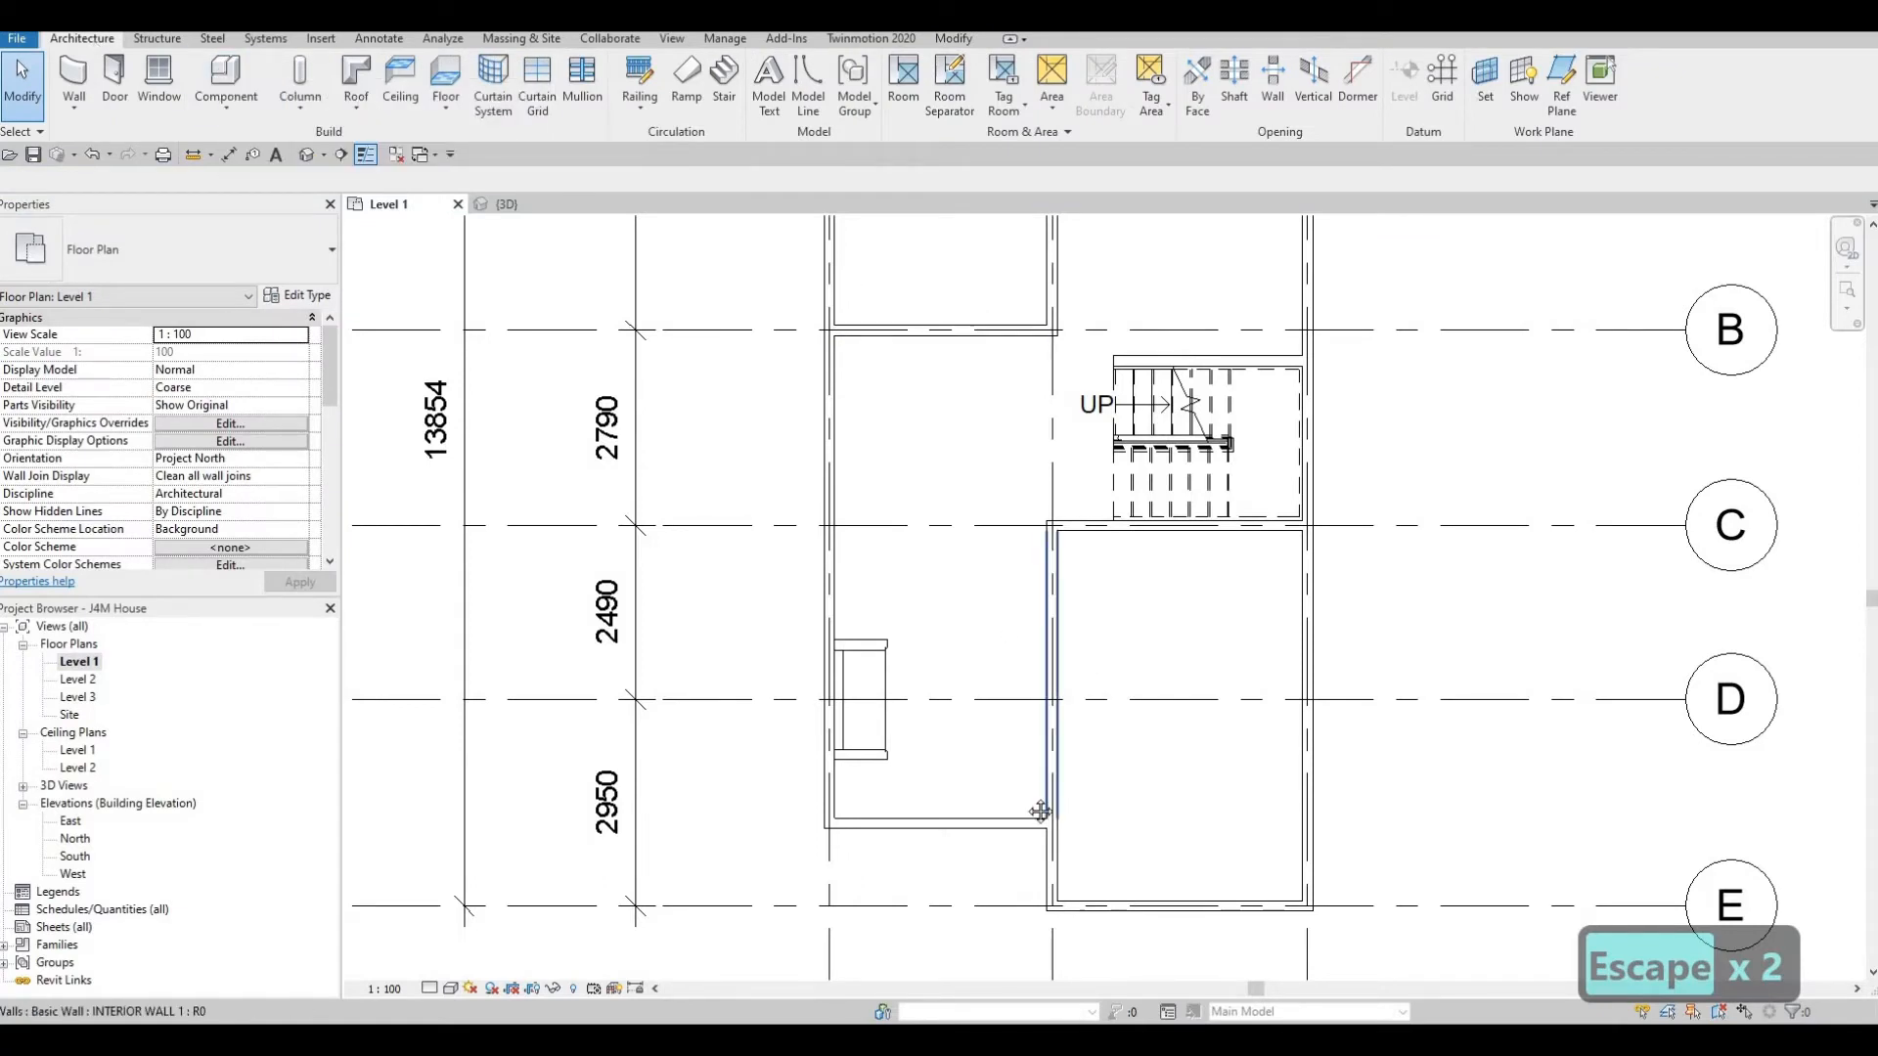
Load the M_Chair-Corbu family from the Seating folder.
{"action": "middle_click_drag", "start_coordinate": [1029, 789], "coordinate": [1028, 784]}
{"action": "key", "text": "Escape"}
{"action": "key", "text": "Escape"}
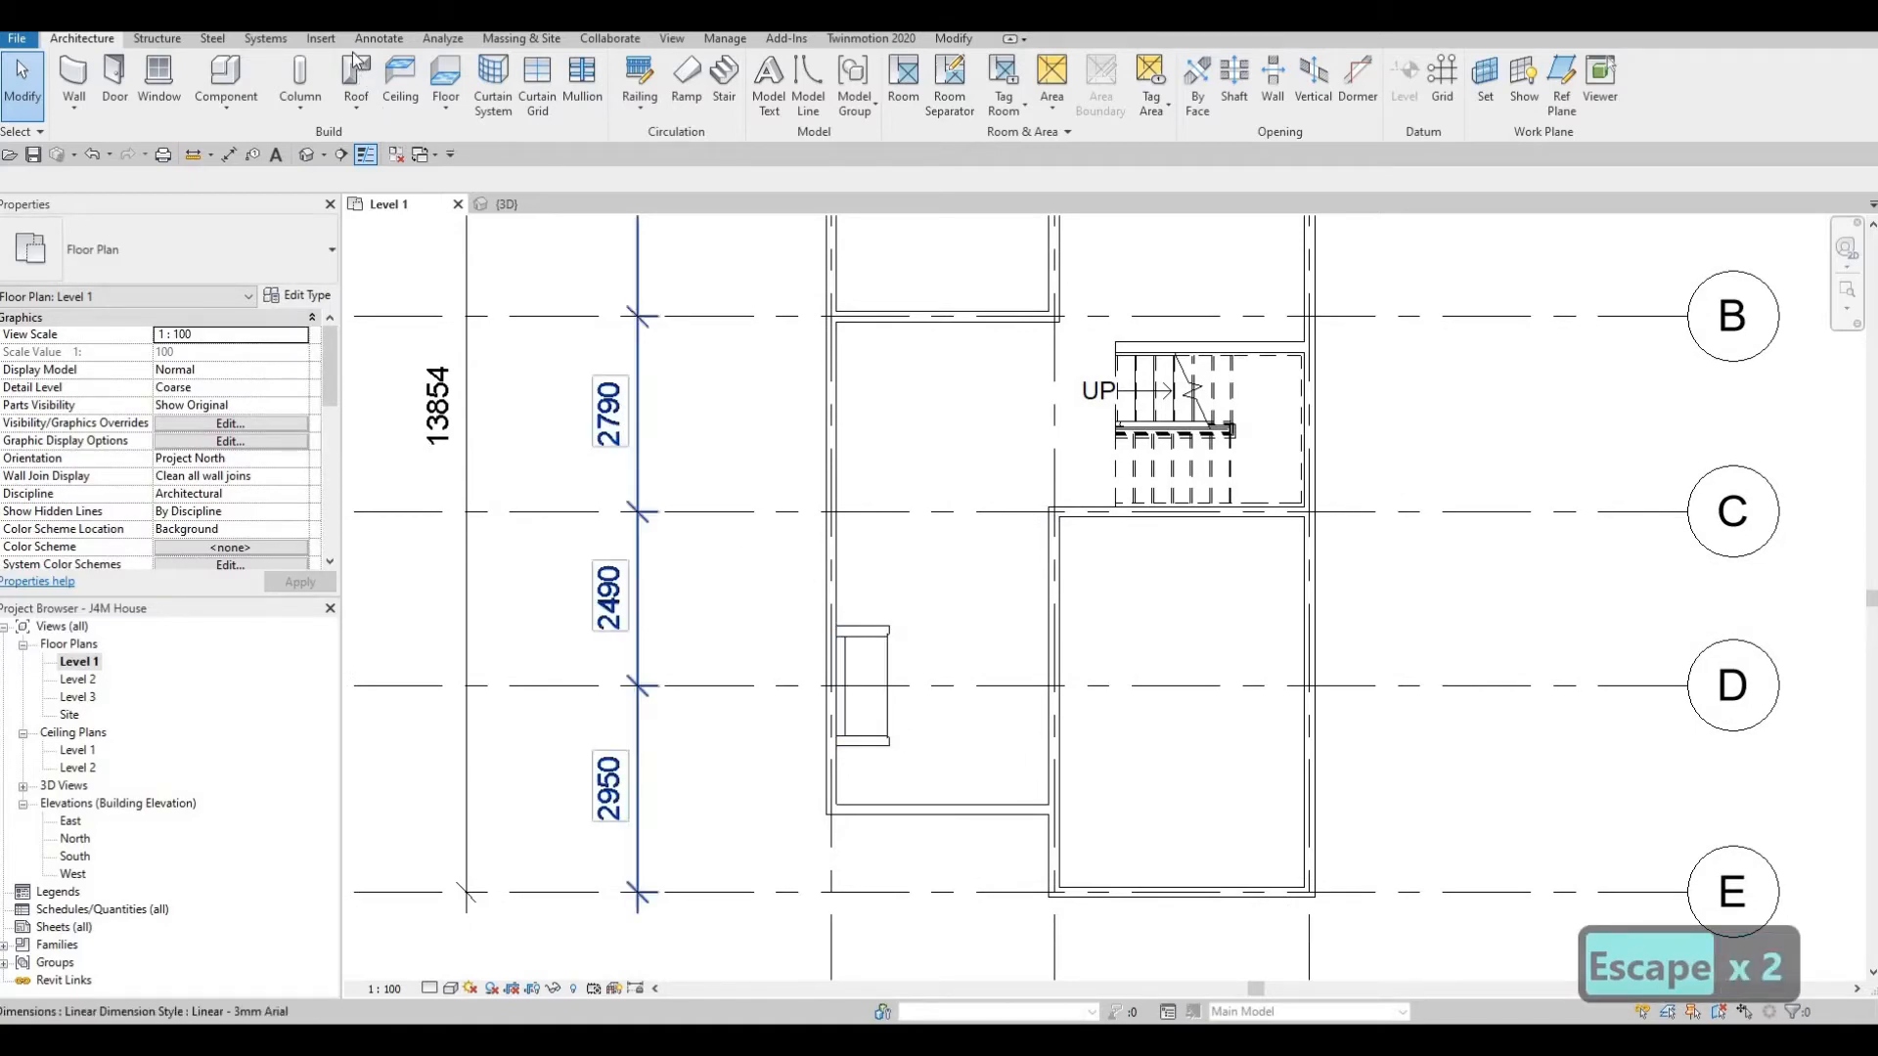
{"action": "left_click", "coordinate": [320, 40]}
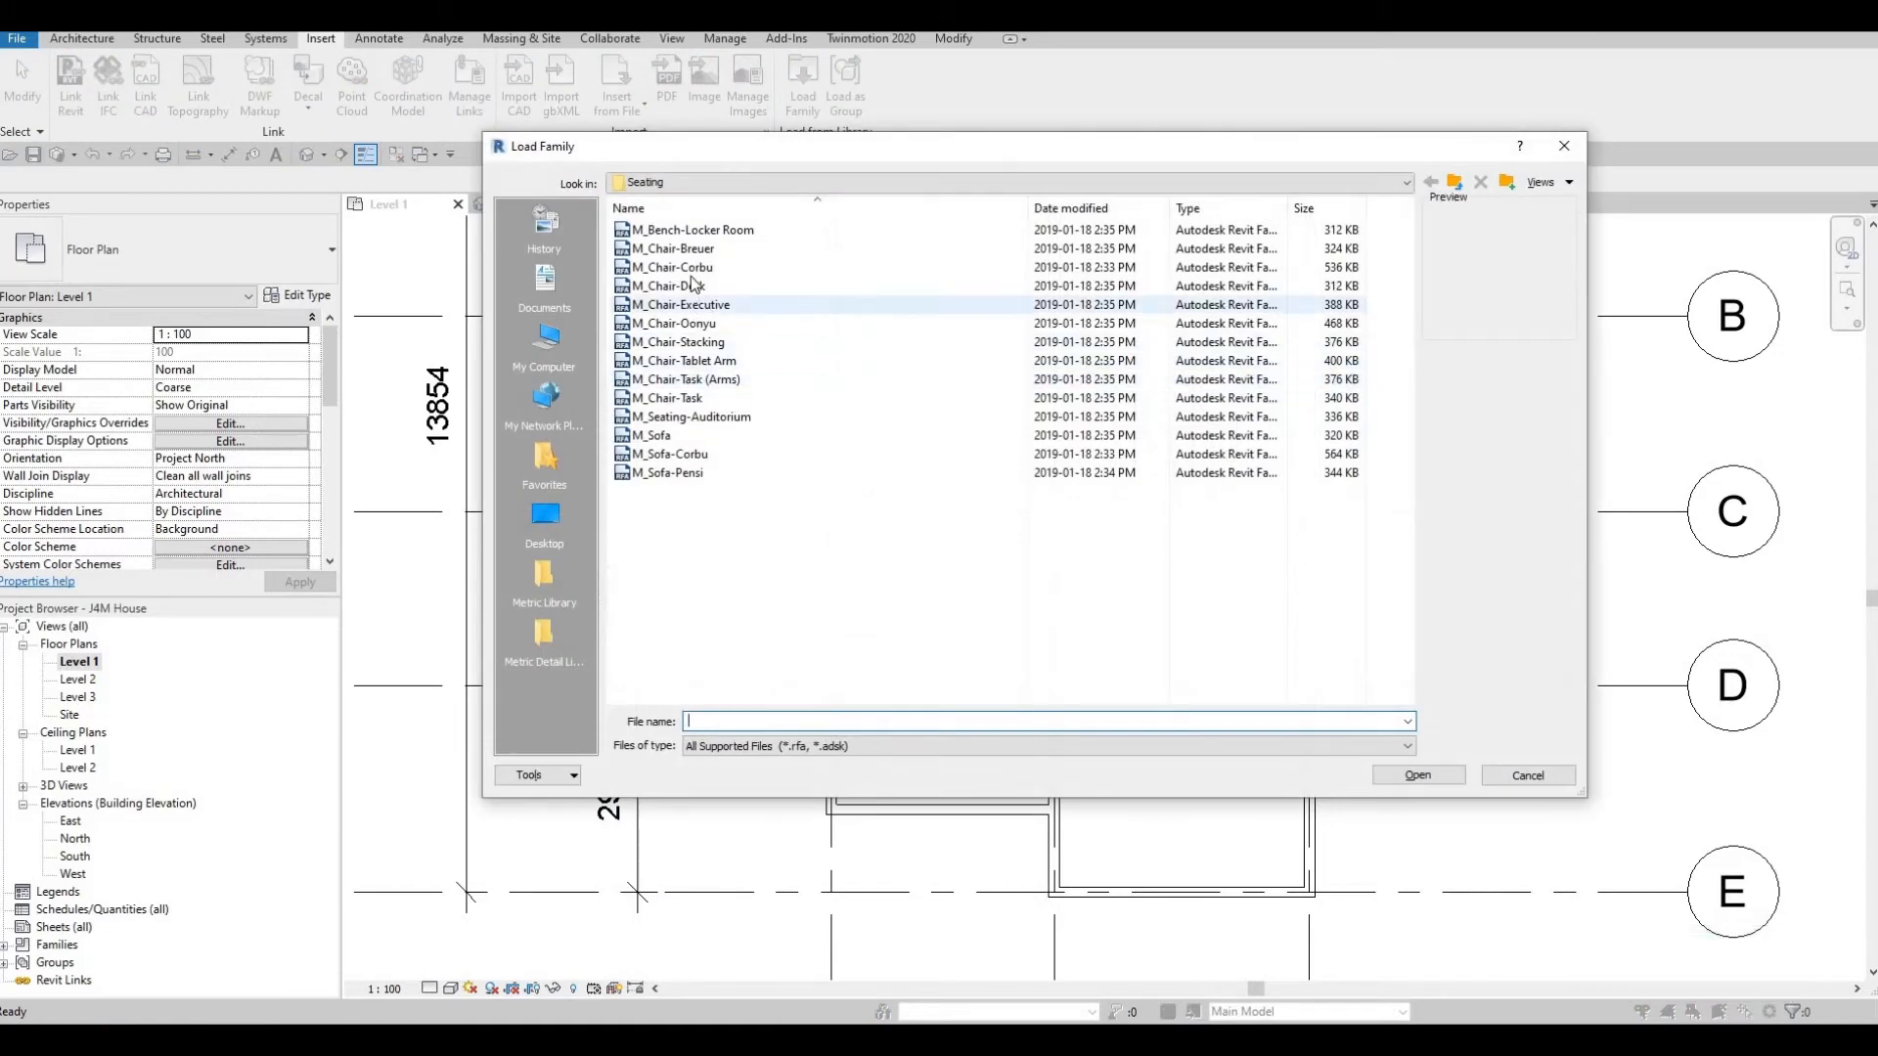
{"action": "left_click", "coordinate": [685, 268]}
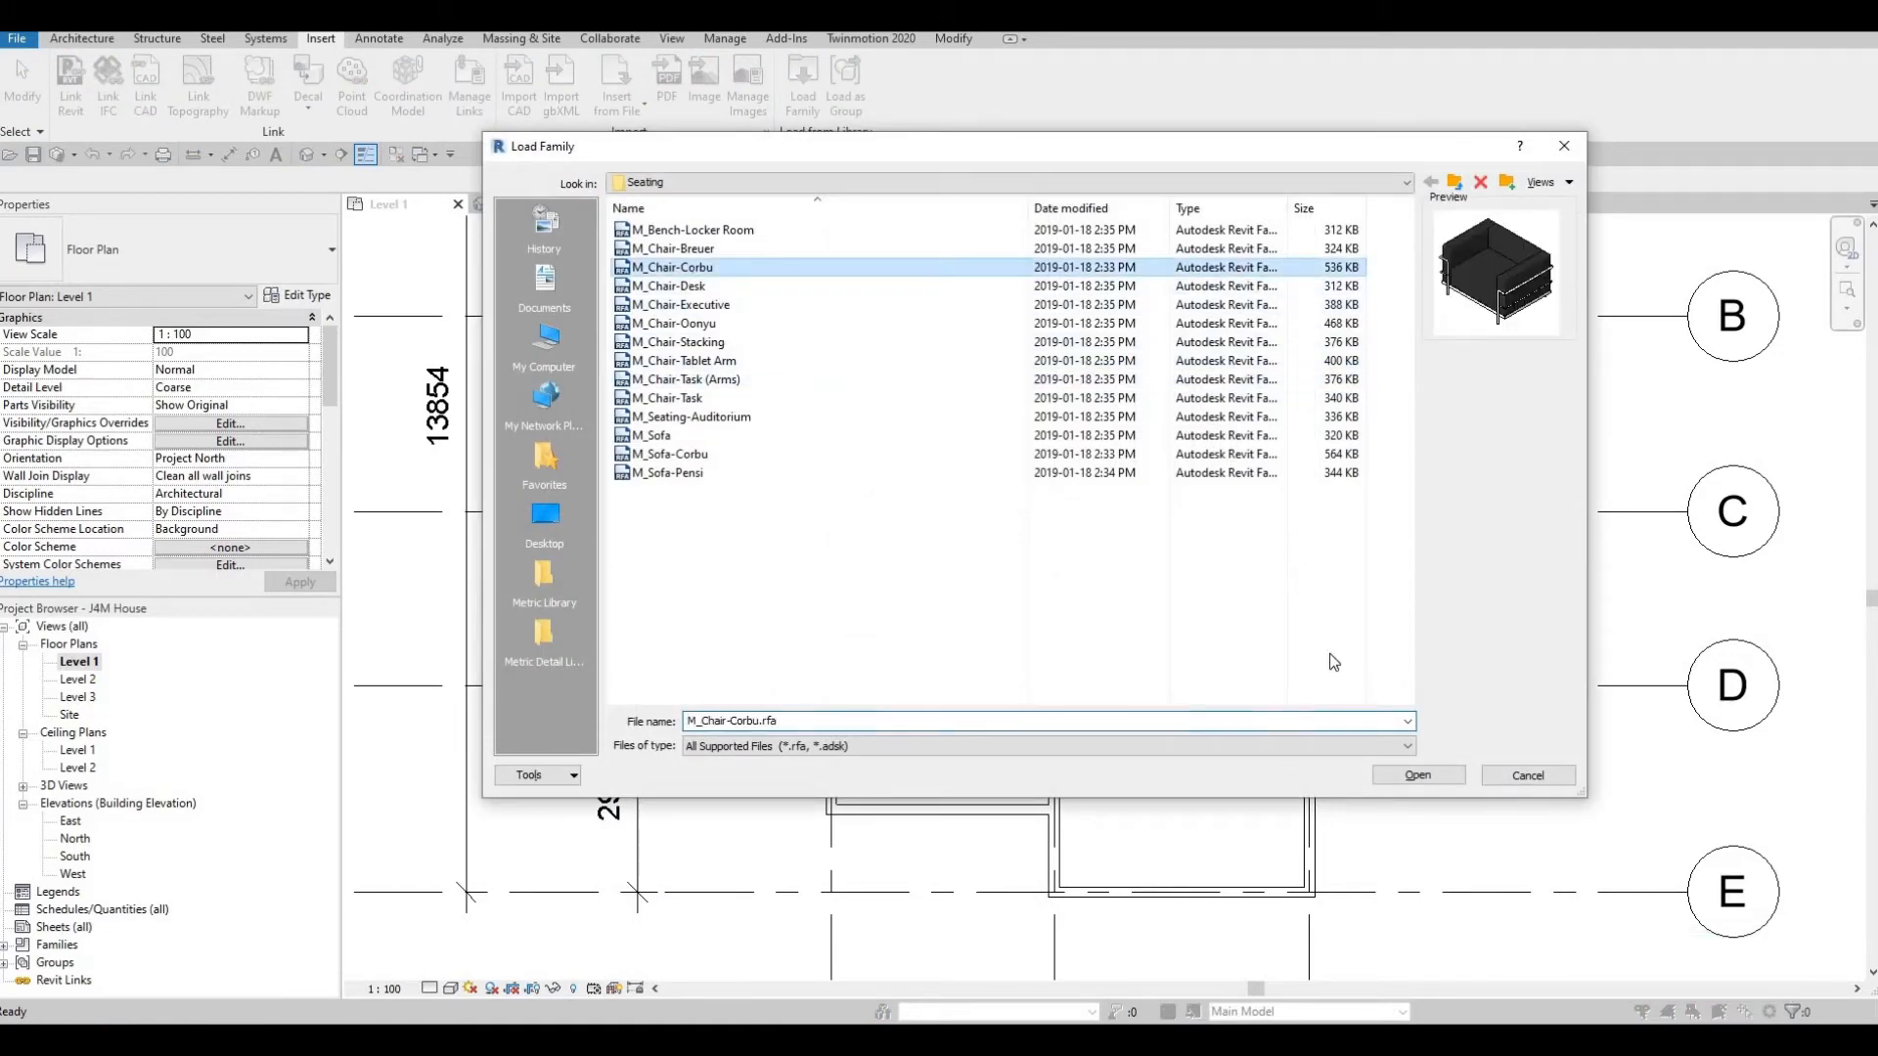
{"action": "left_click", "coordinate": [1418, 774]}
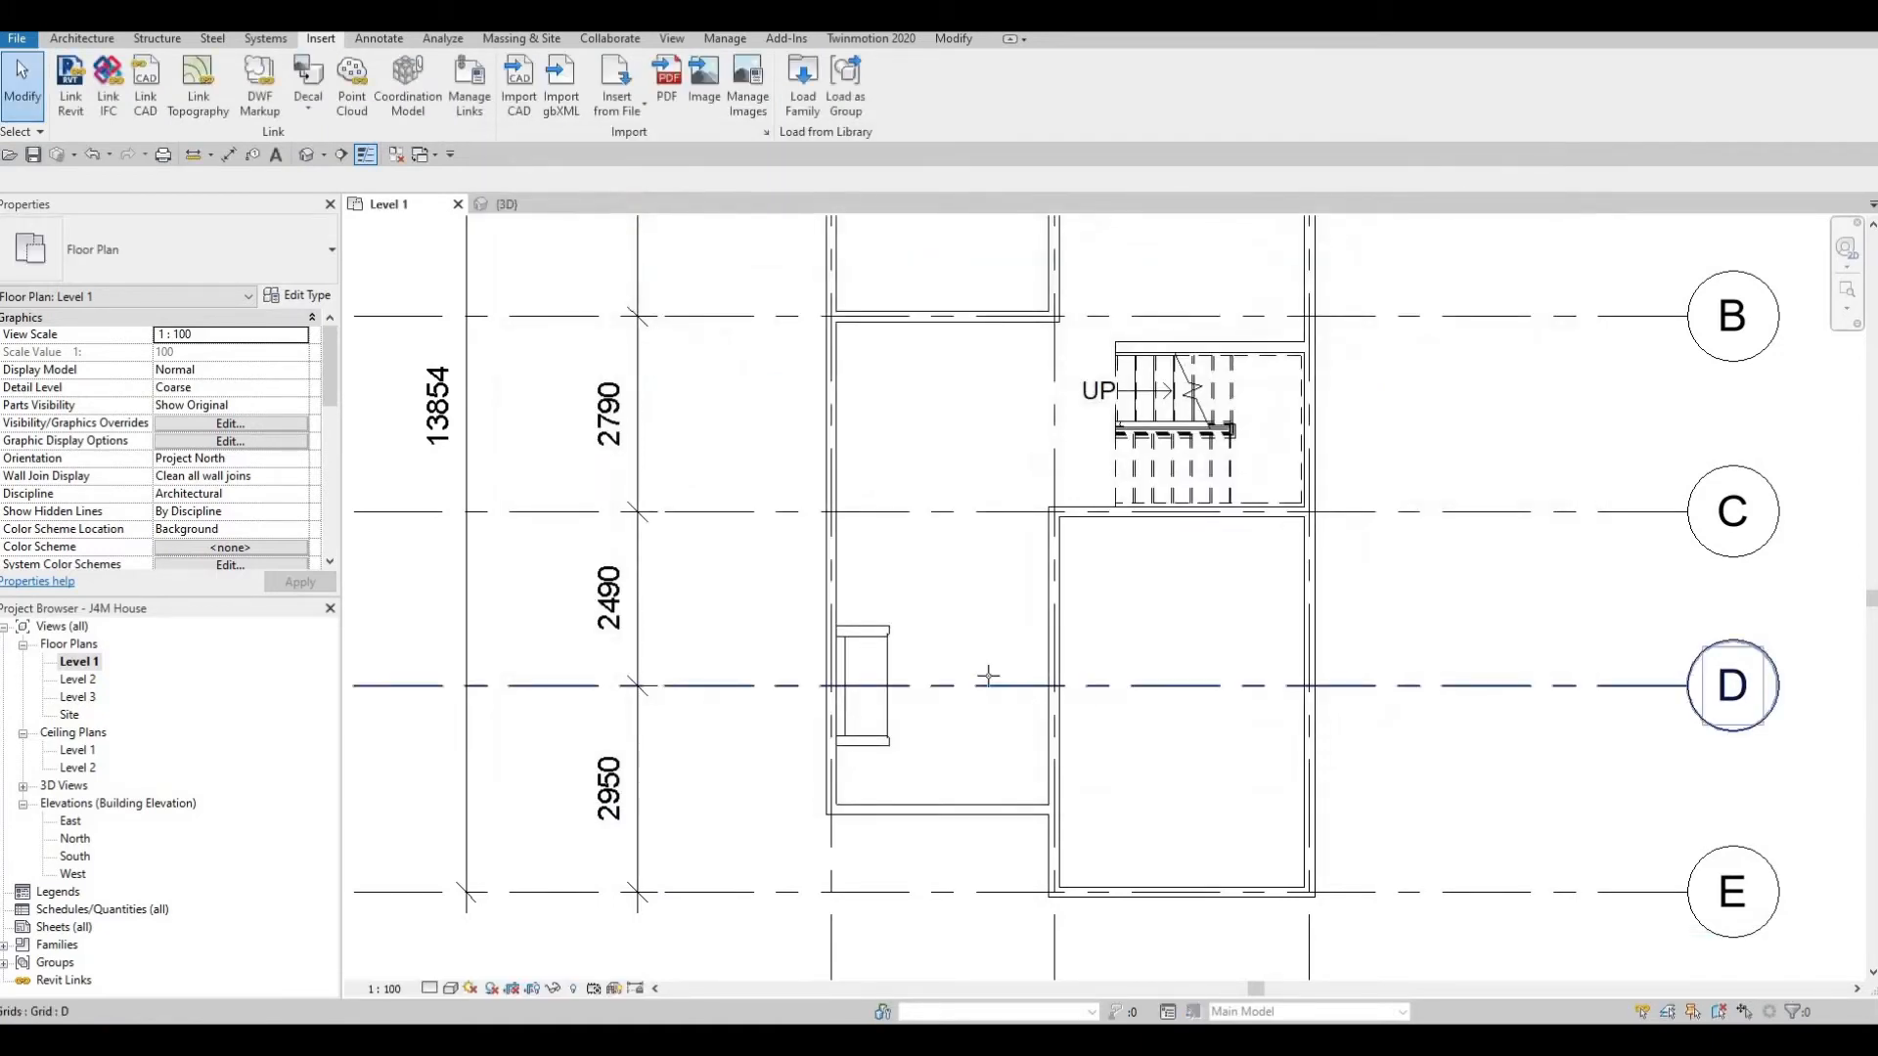
Place an M_Chair-Corbu chair between grids C and D, just above and to the right of the sofa, with its seat facing down.
{"action": "key", "text": "c"}
{"action": "key", "text": "m"}
{"action": "scroll", "coordinate": [920, 601], "scroll_direction": "up", "scroll_amount": 4}
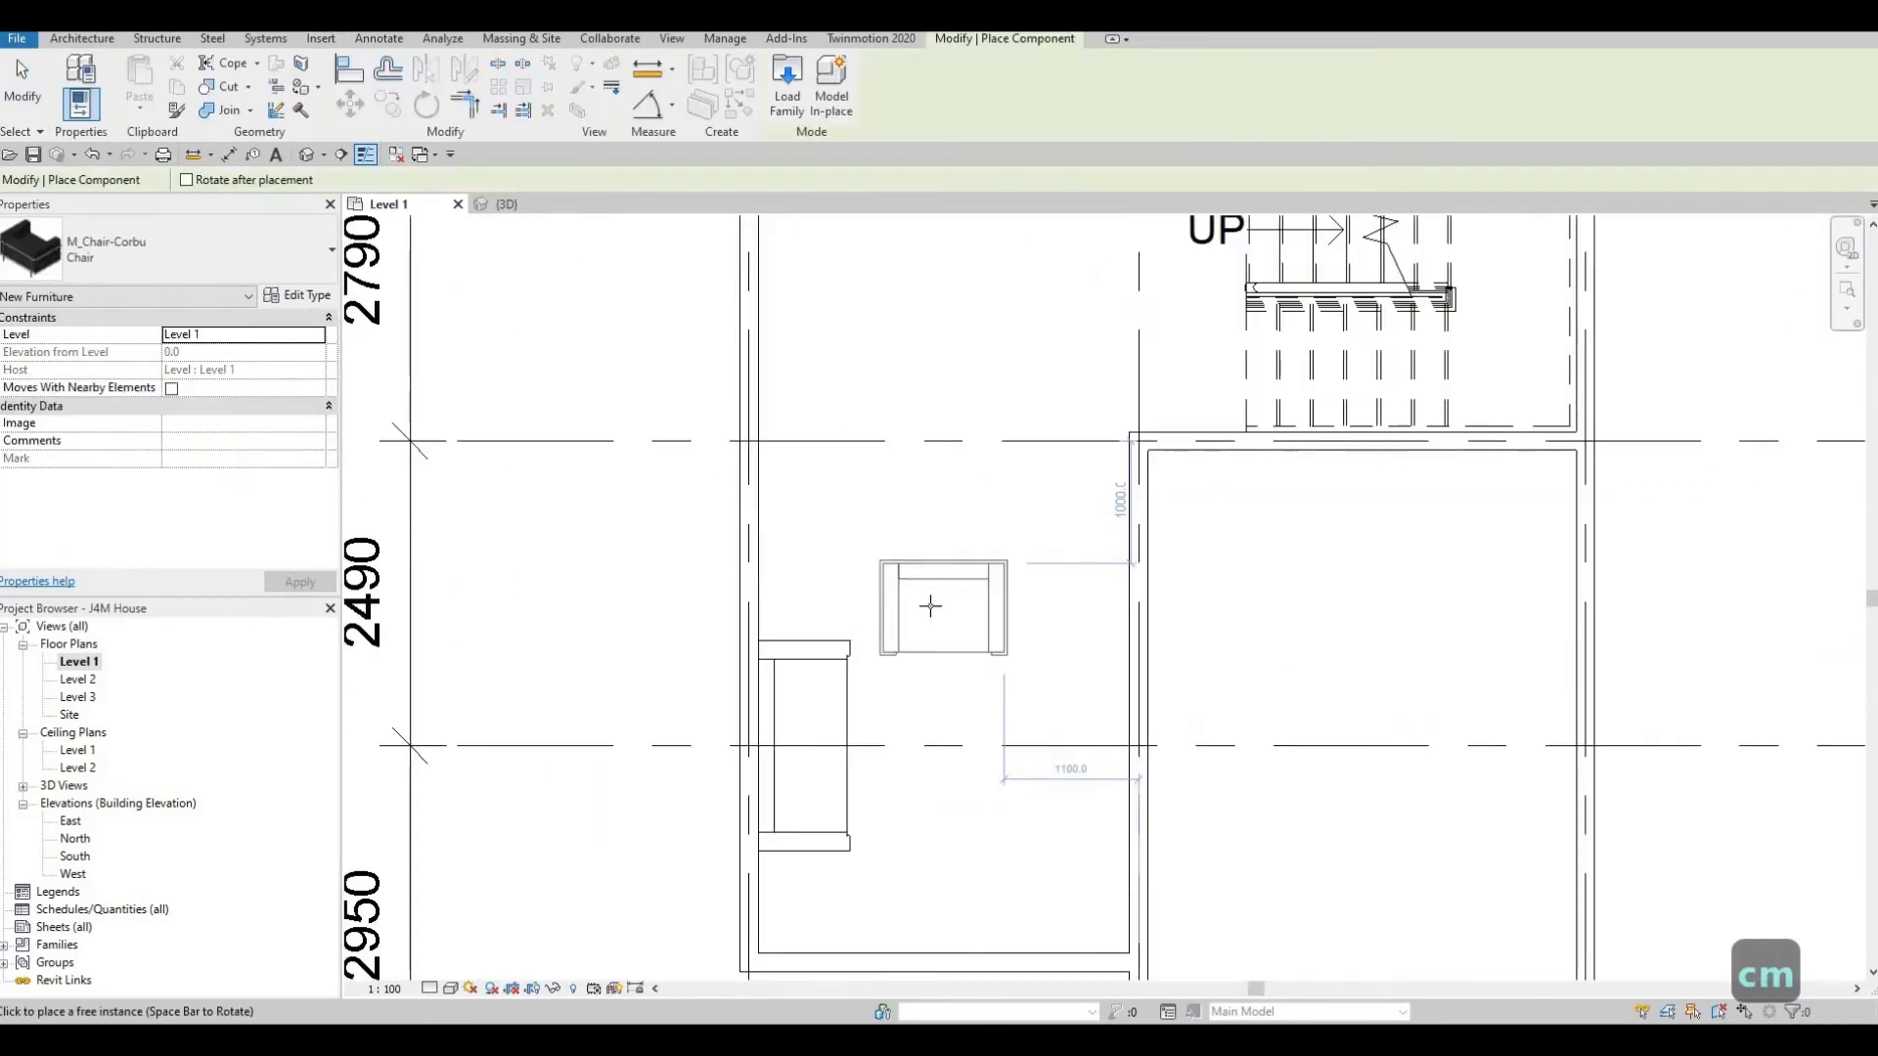
{"action": "left_click", "coordinate": [919, 606]}
{"action": "key", "text": "Escape"}
{"action": "key", "text": "Escape"}
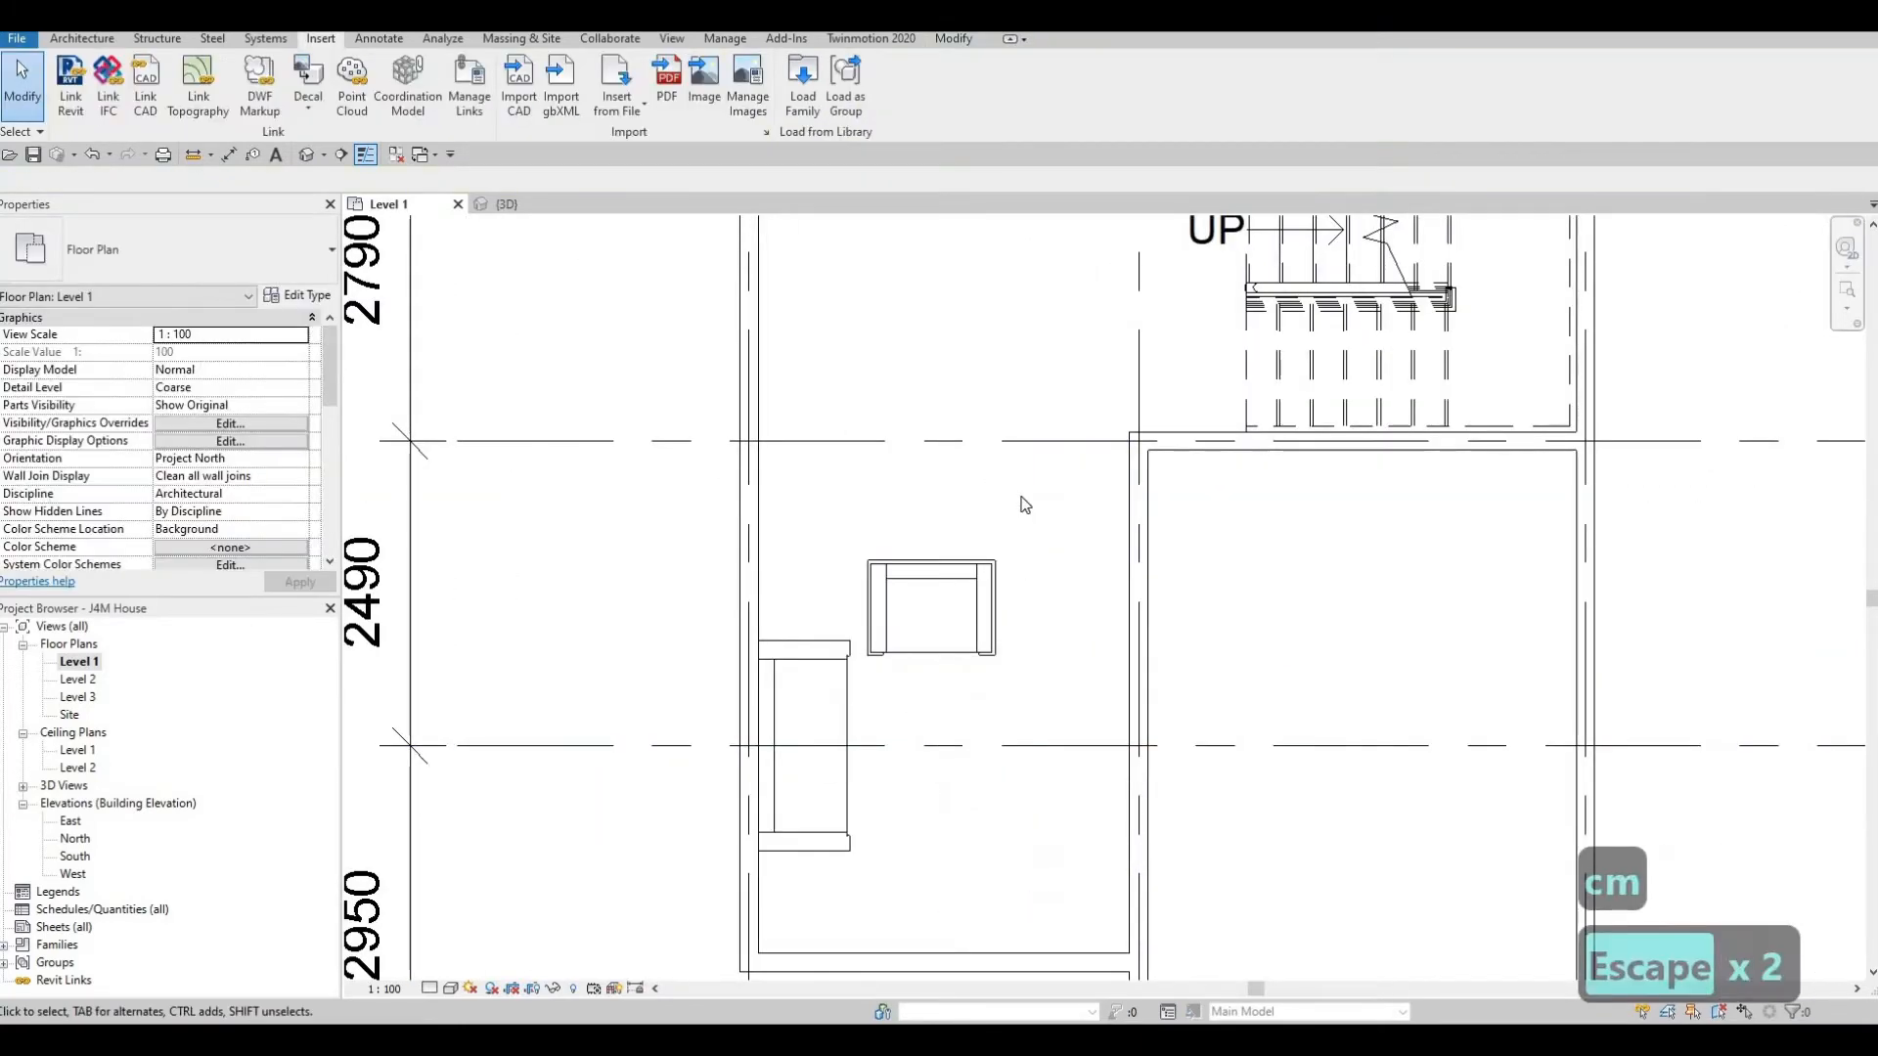
Duplicate the placed sofa's type as Sofa 2.
{"action": "scroll", "coordinate": [1025, 504], "scroll_direction": "down", "scroll_amount": 2}
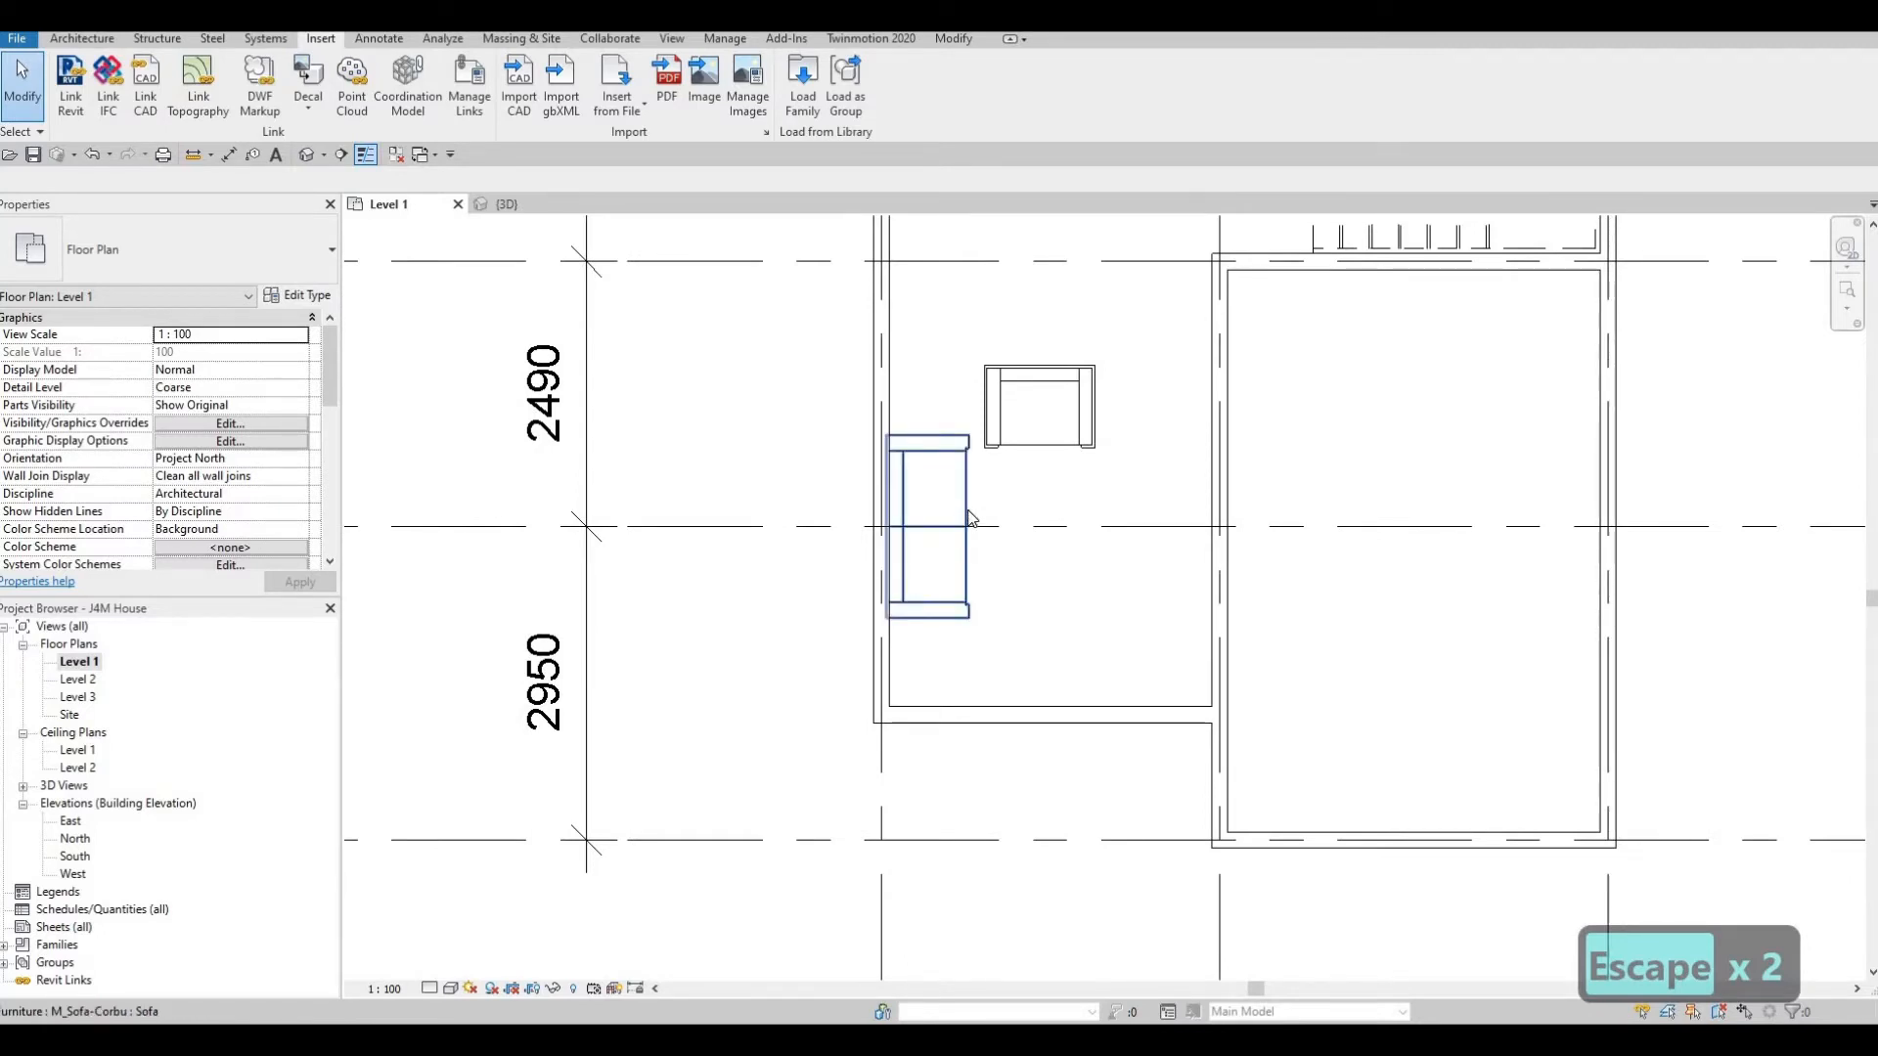
{"action": "middle_click_drag", "start_coordinate": [969, 471], "coordinate": [946, 503]}
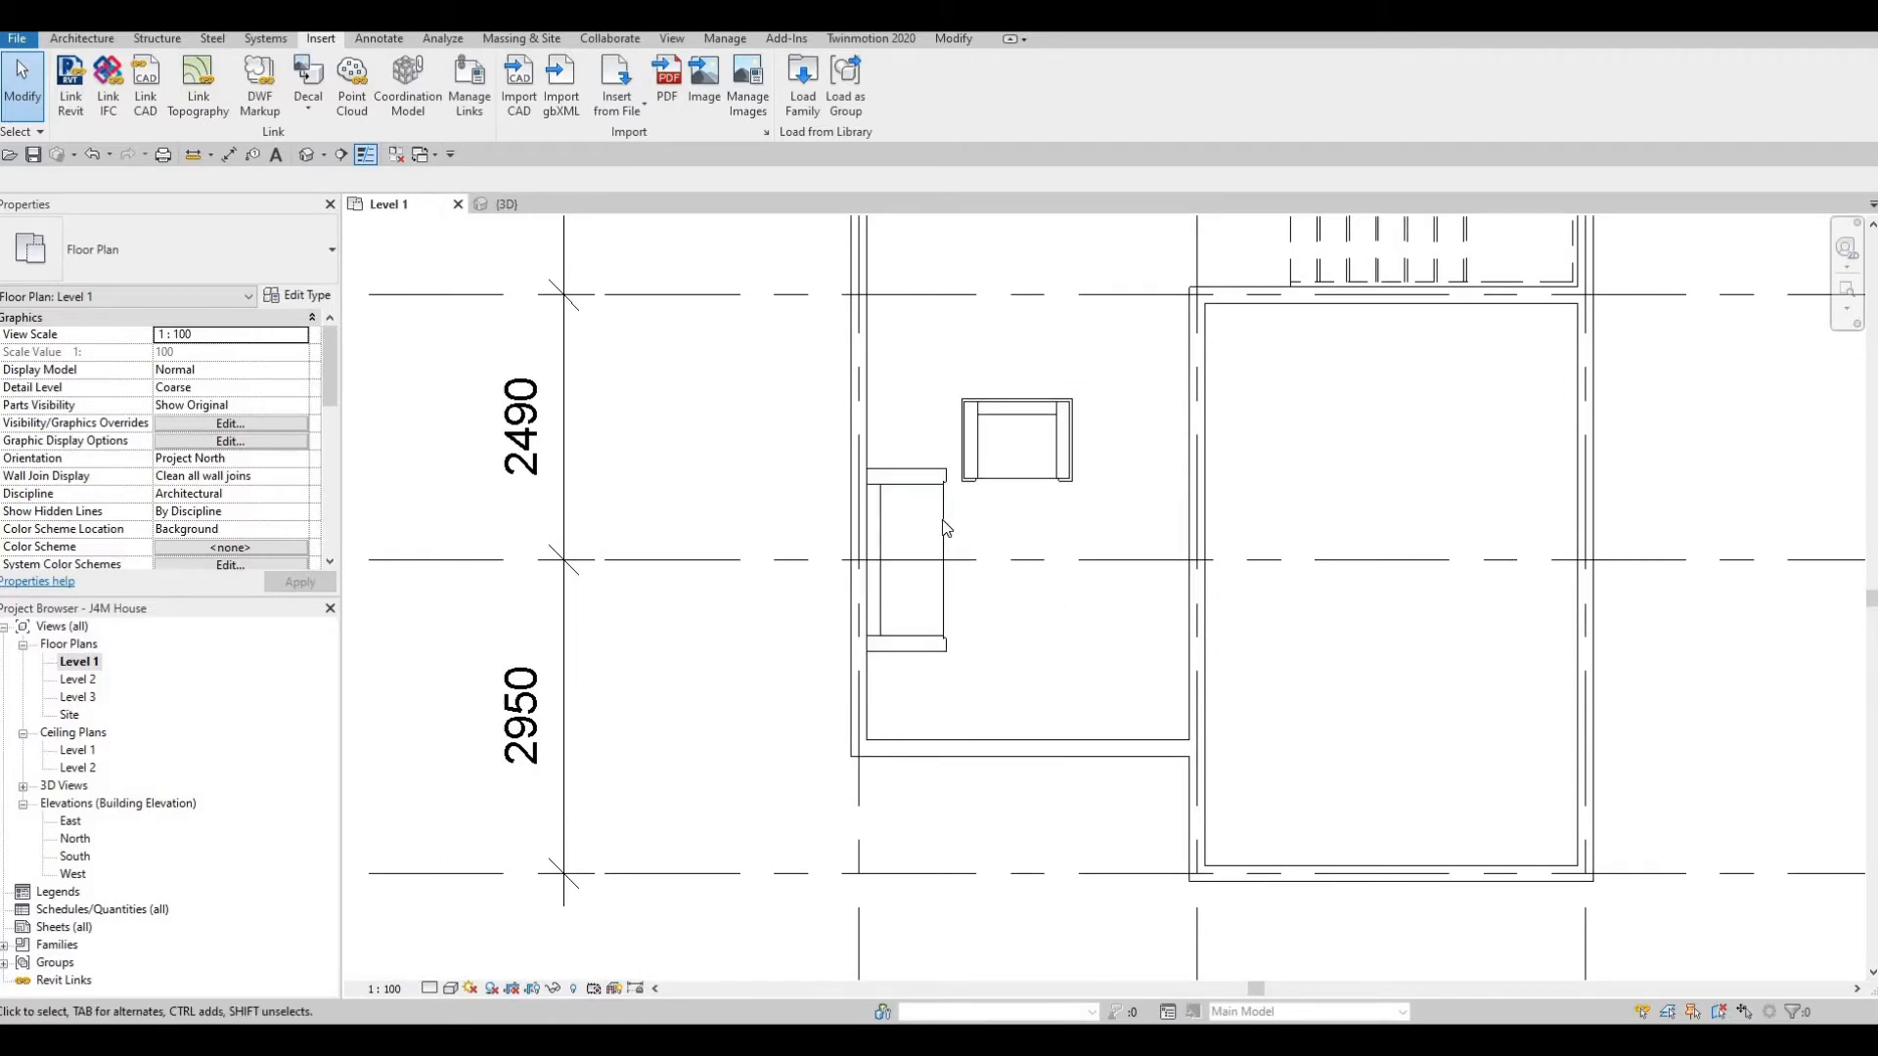
{"action": "left_click", "coordinate": [878, 528]}
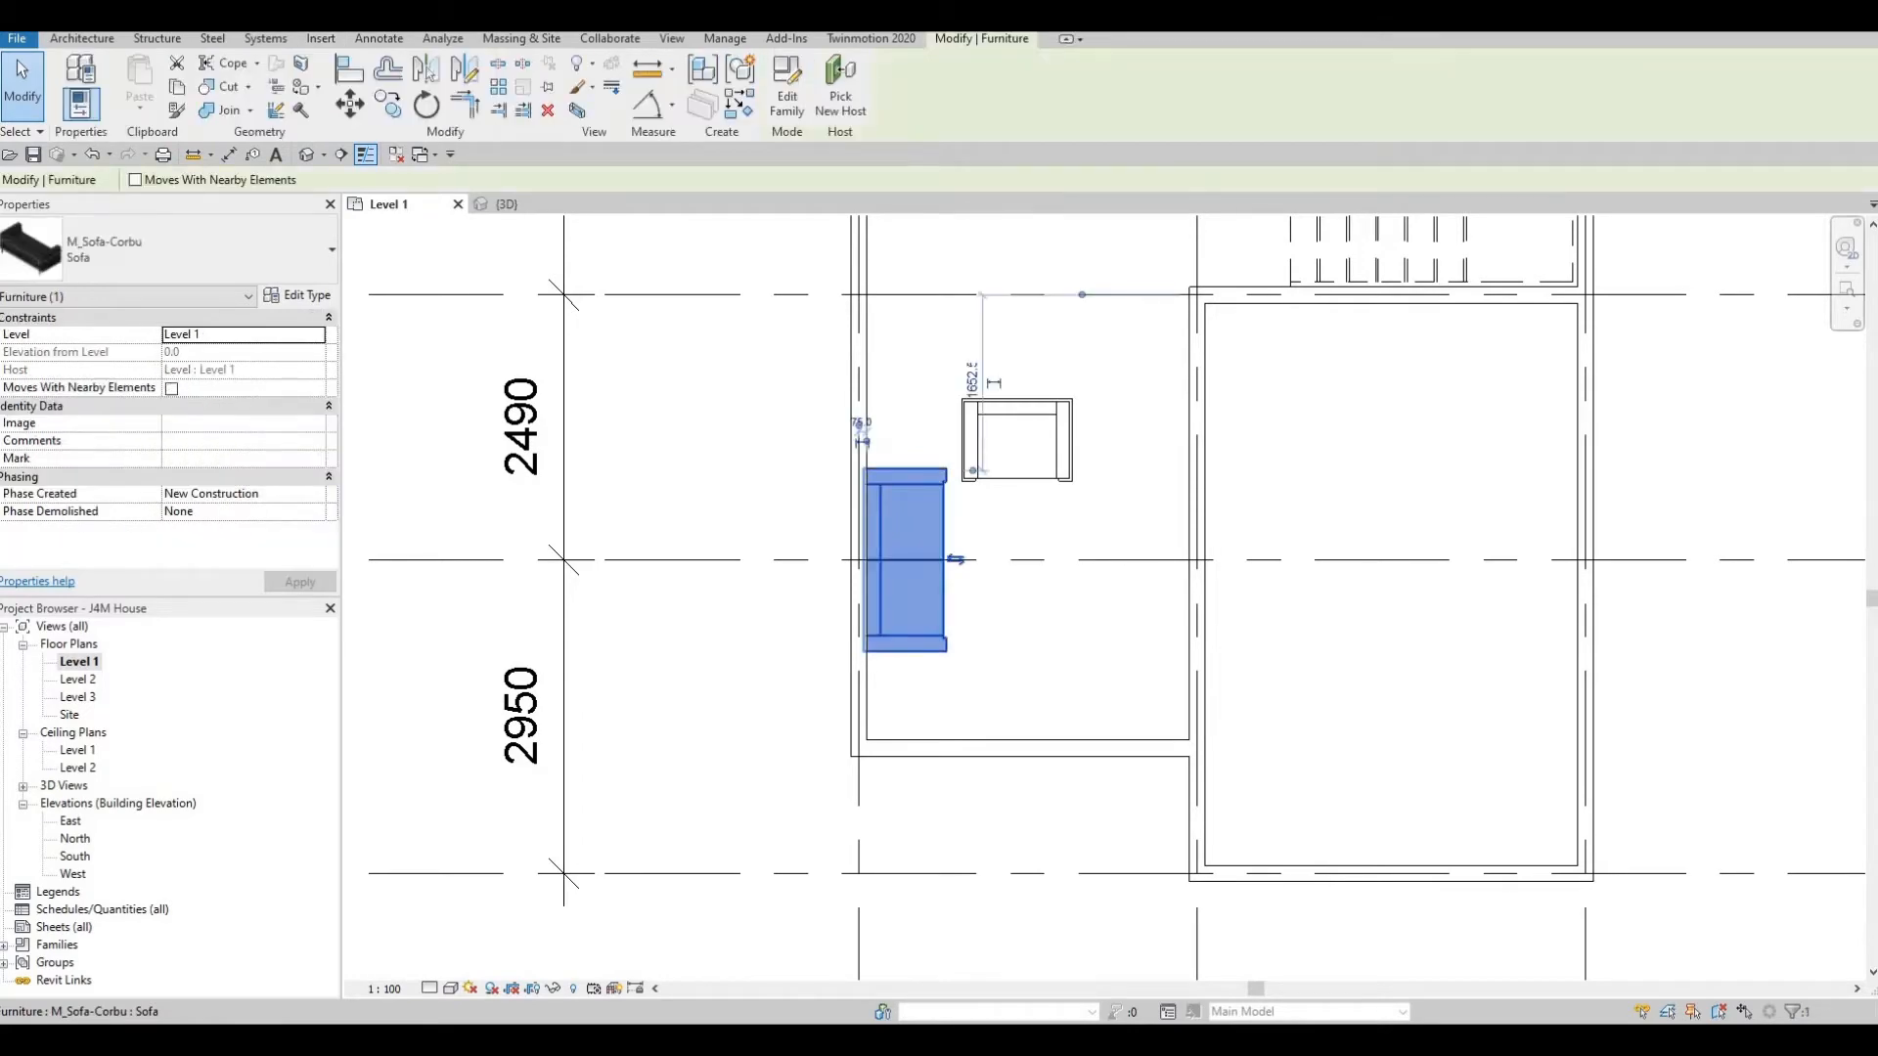
{"action": "left_click", "coordinate": [301, 295]}
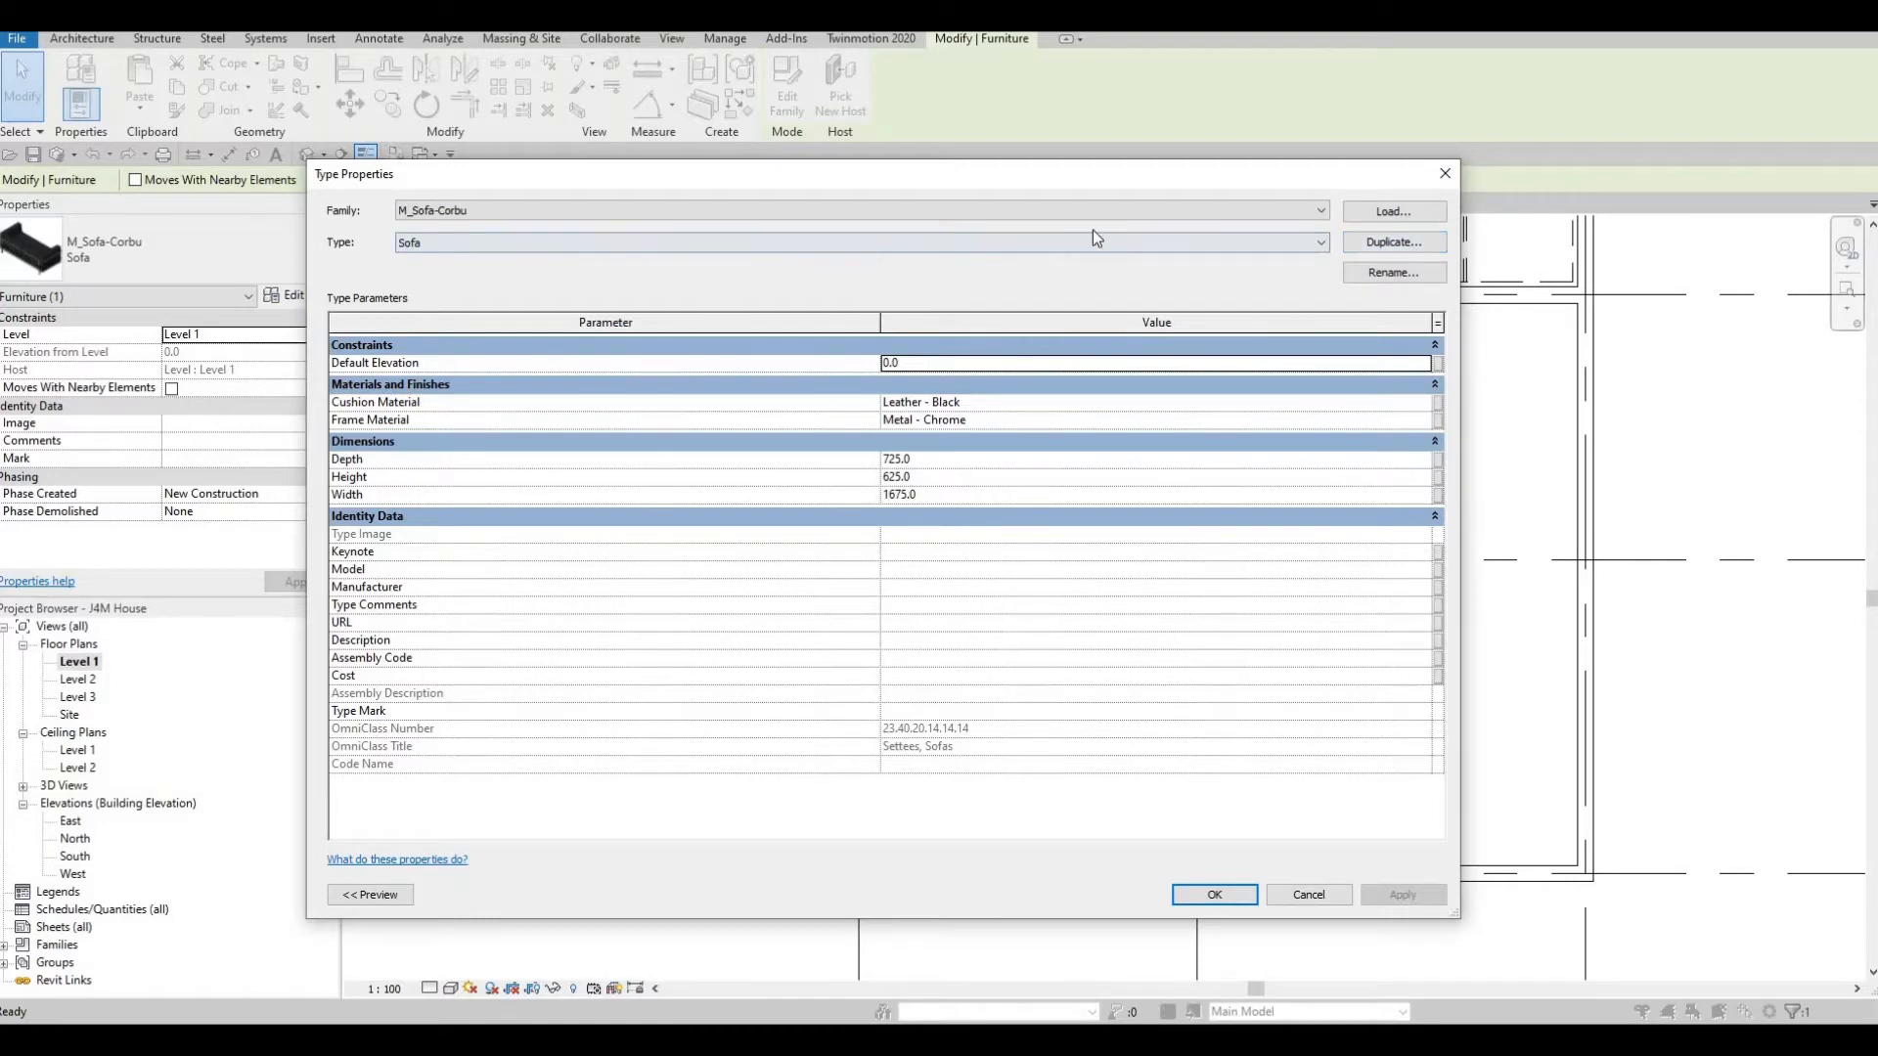
{"action": "left_click", "coordinate": [1371, 249]}
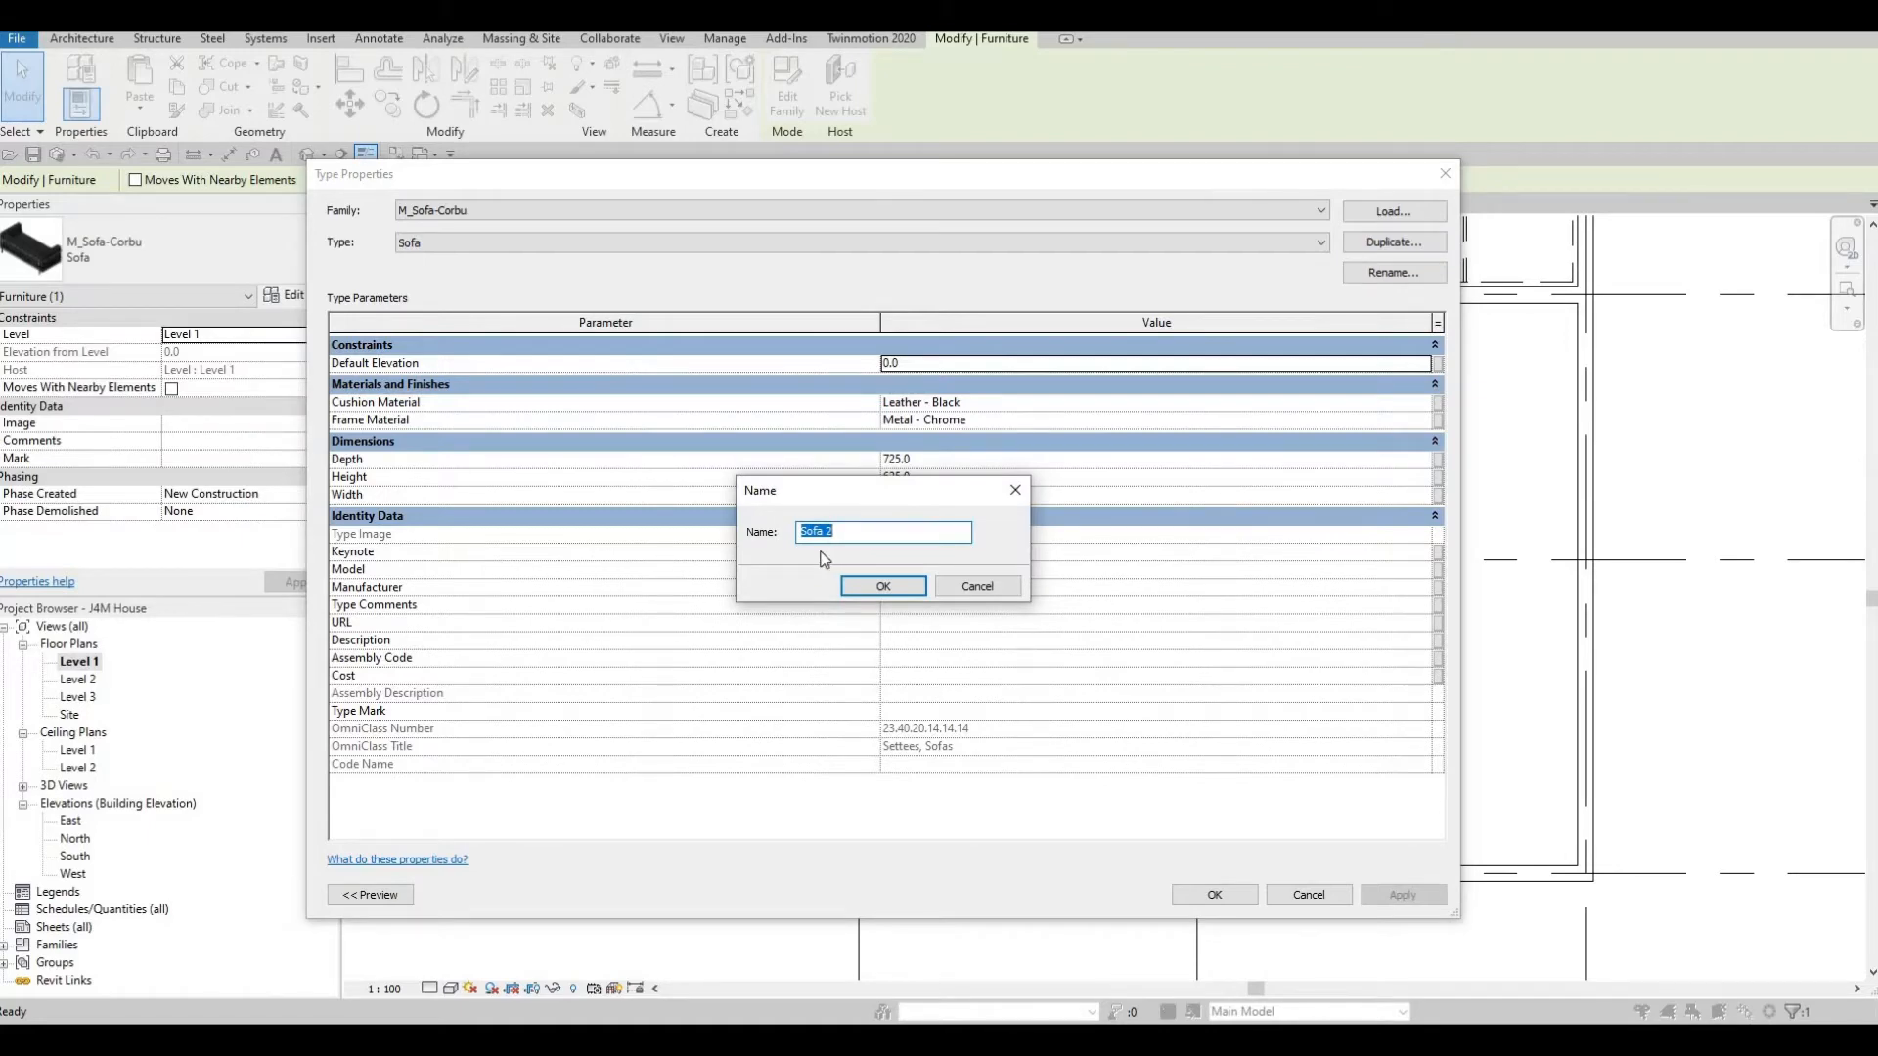
{"action": "left_click", "coordinate": [876, 586]}
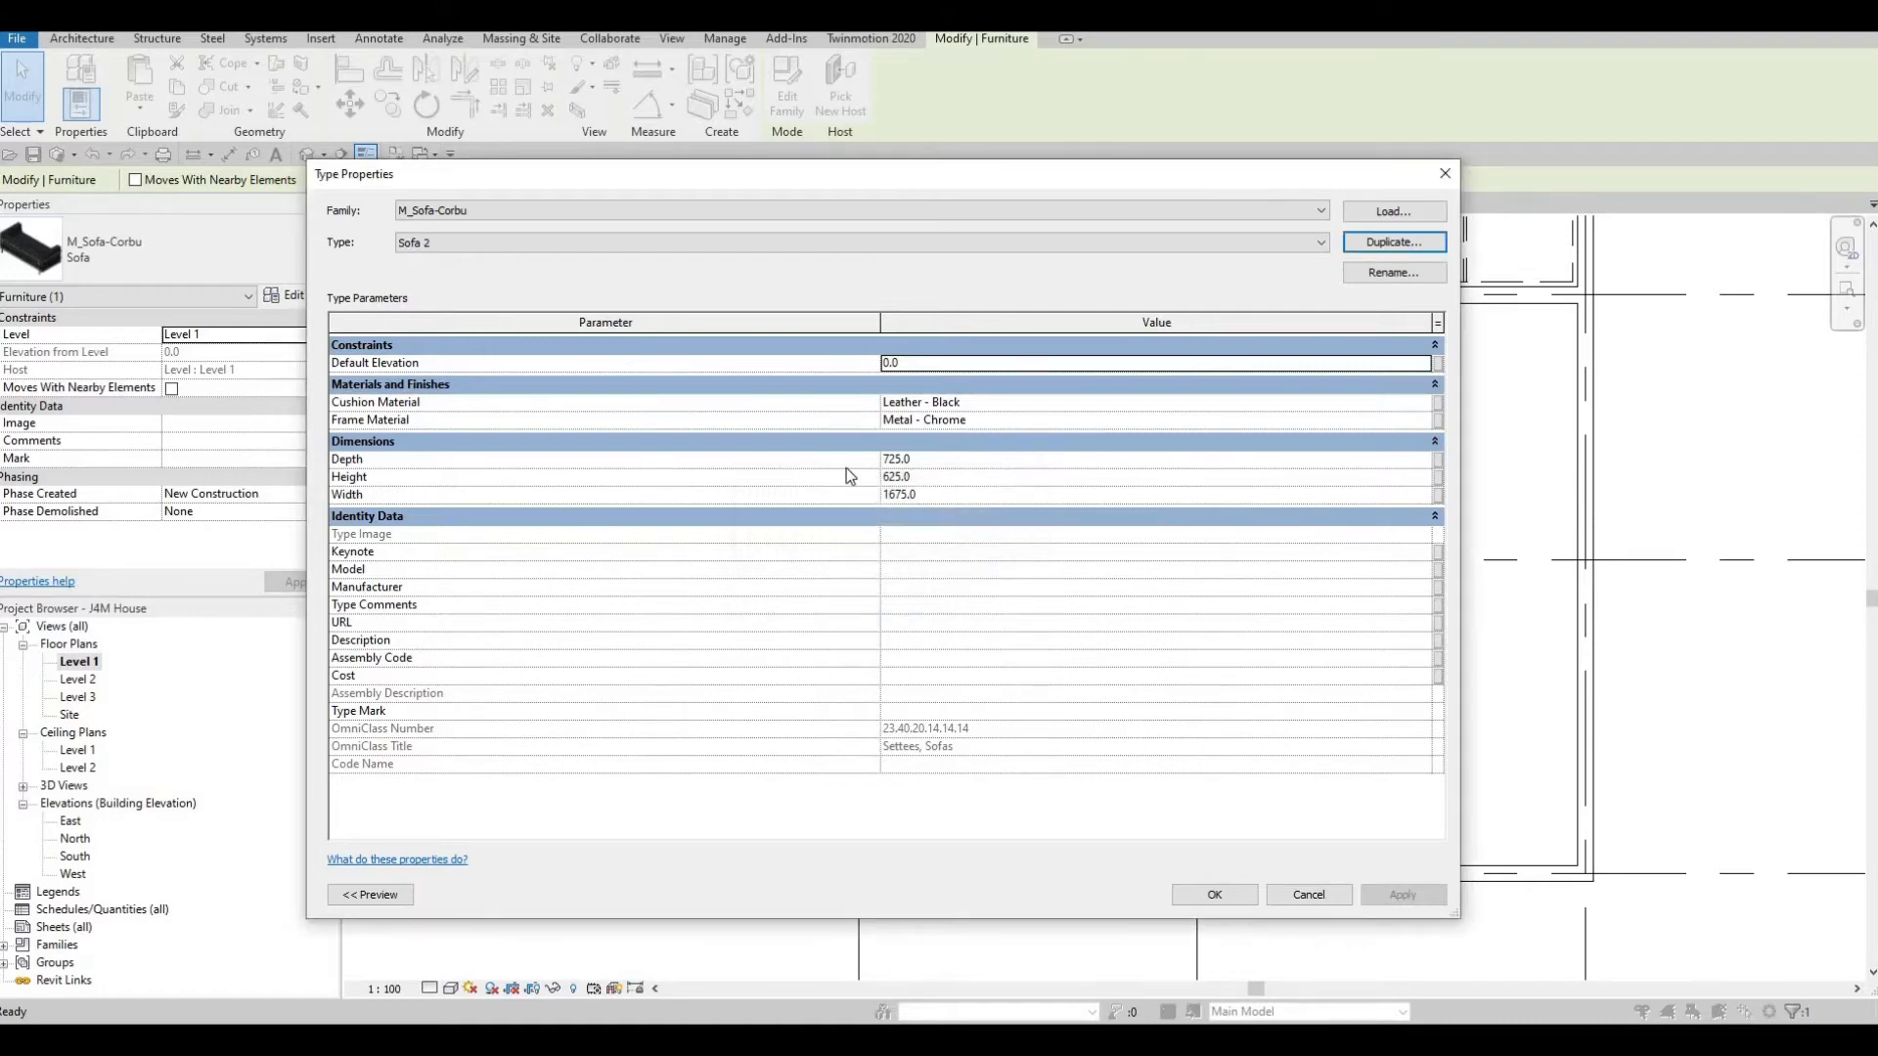
Set the Depth of the Sofa 2 type to 550 mm and apply it to the sofa.
{"action": "left_click", "coordinate": [913, 458]}
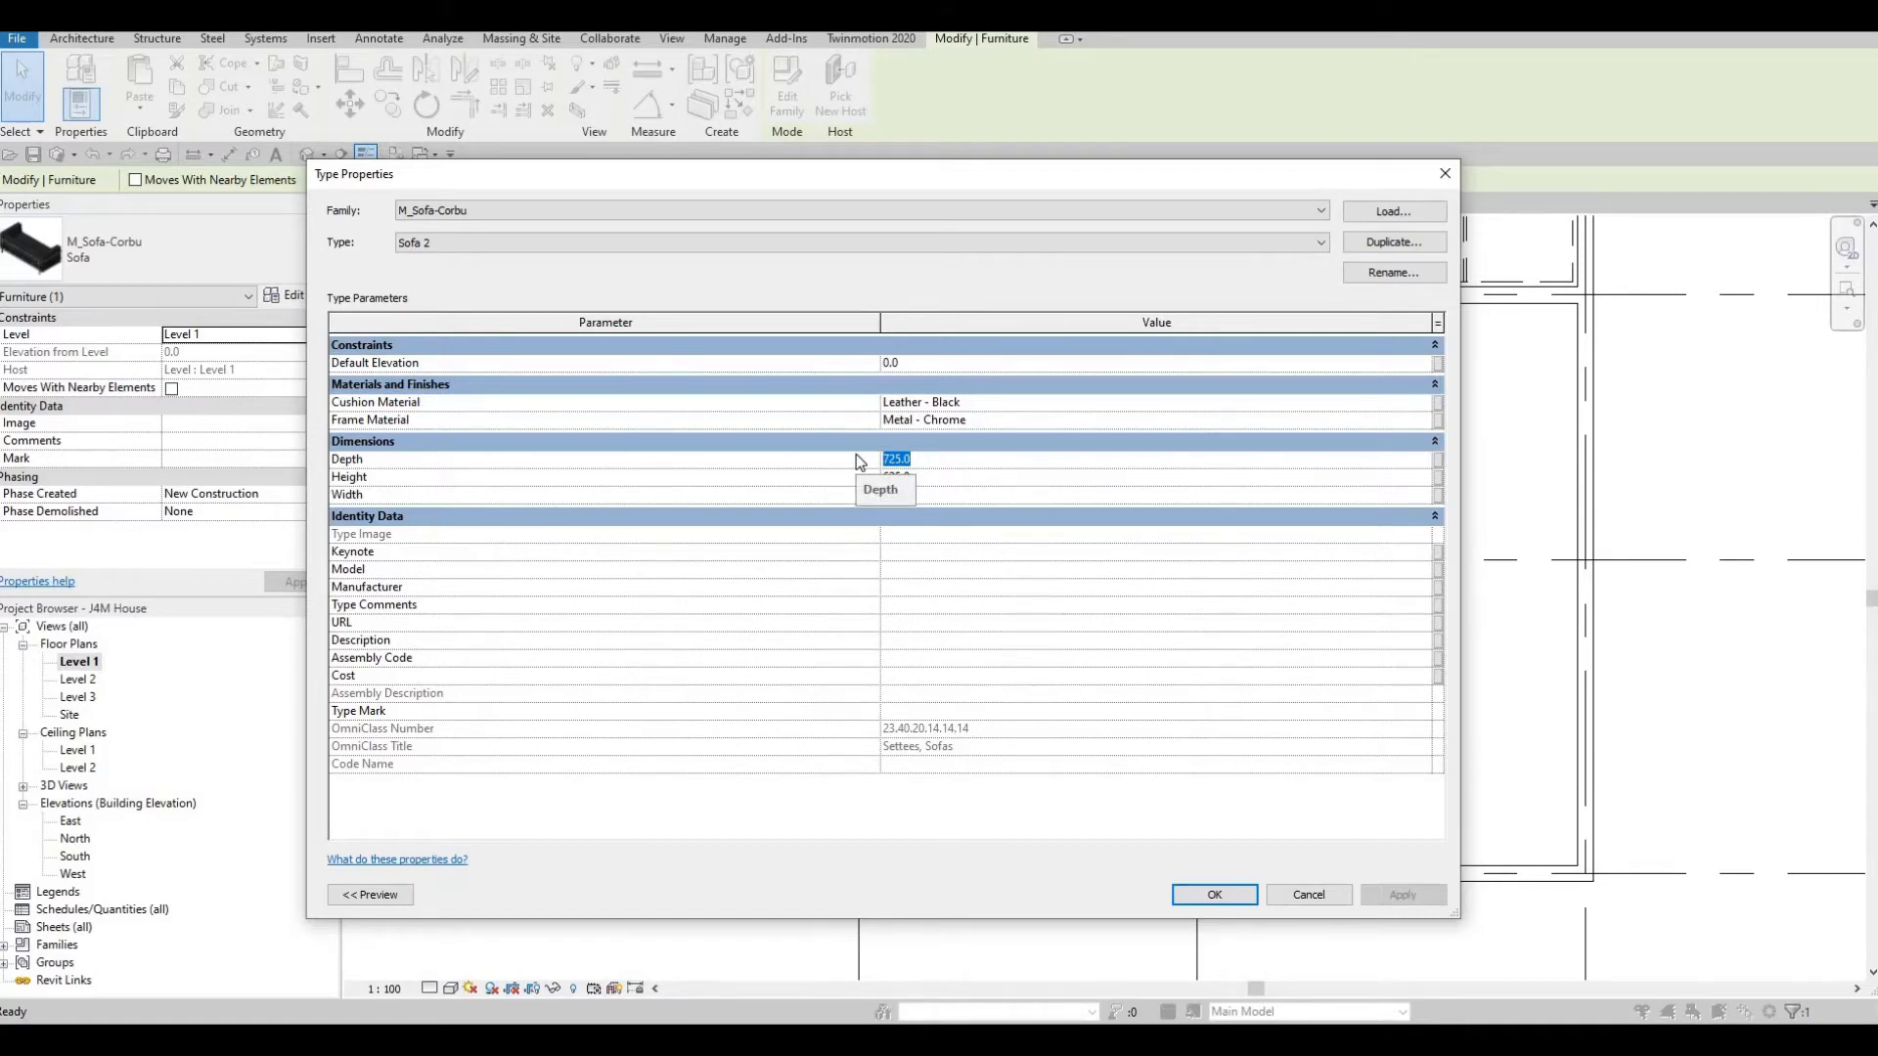
{"action": "type", "text": "5"}
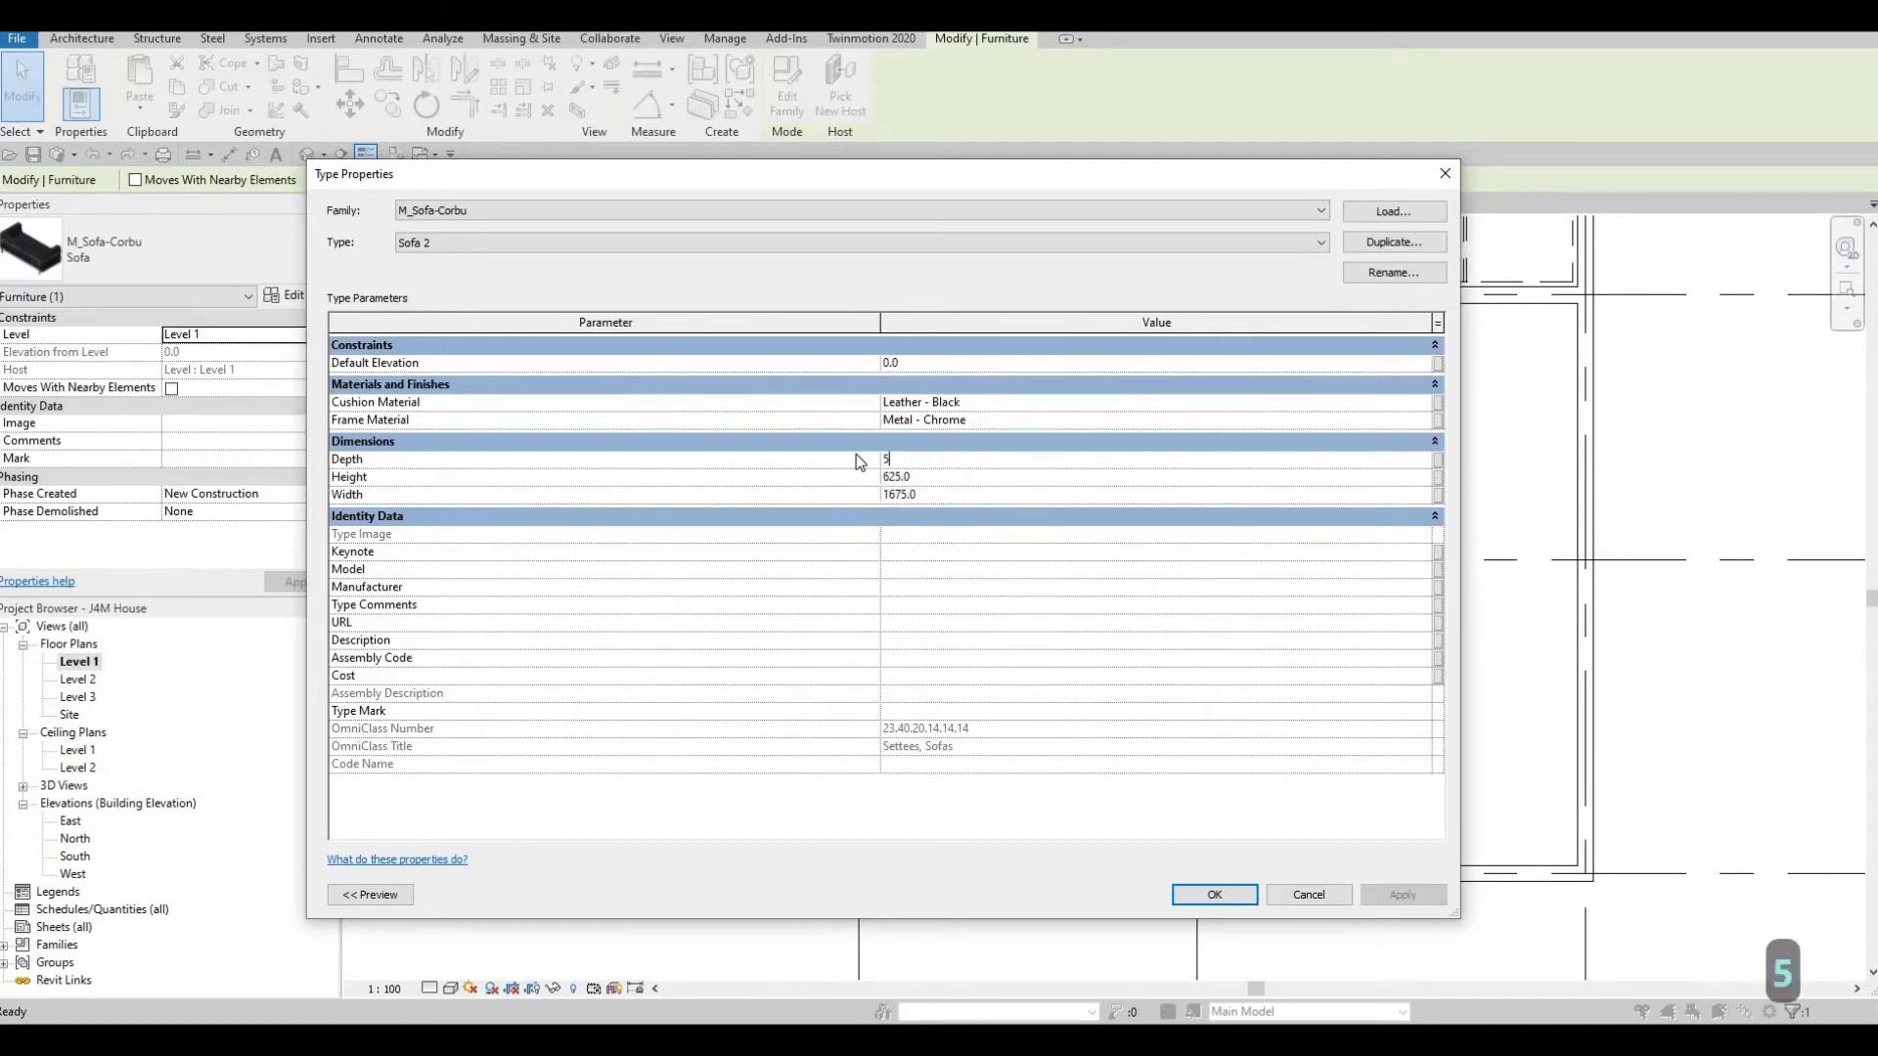
{"action": "type", "text": "50"}
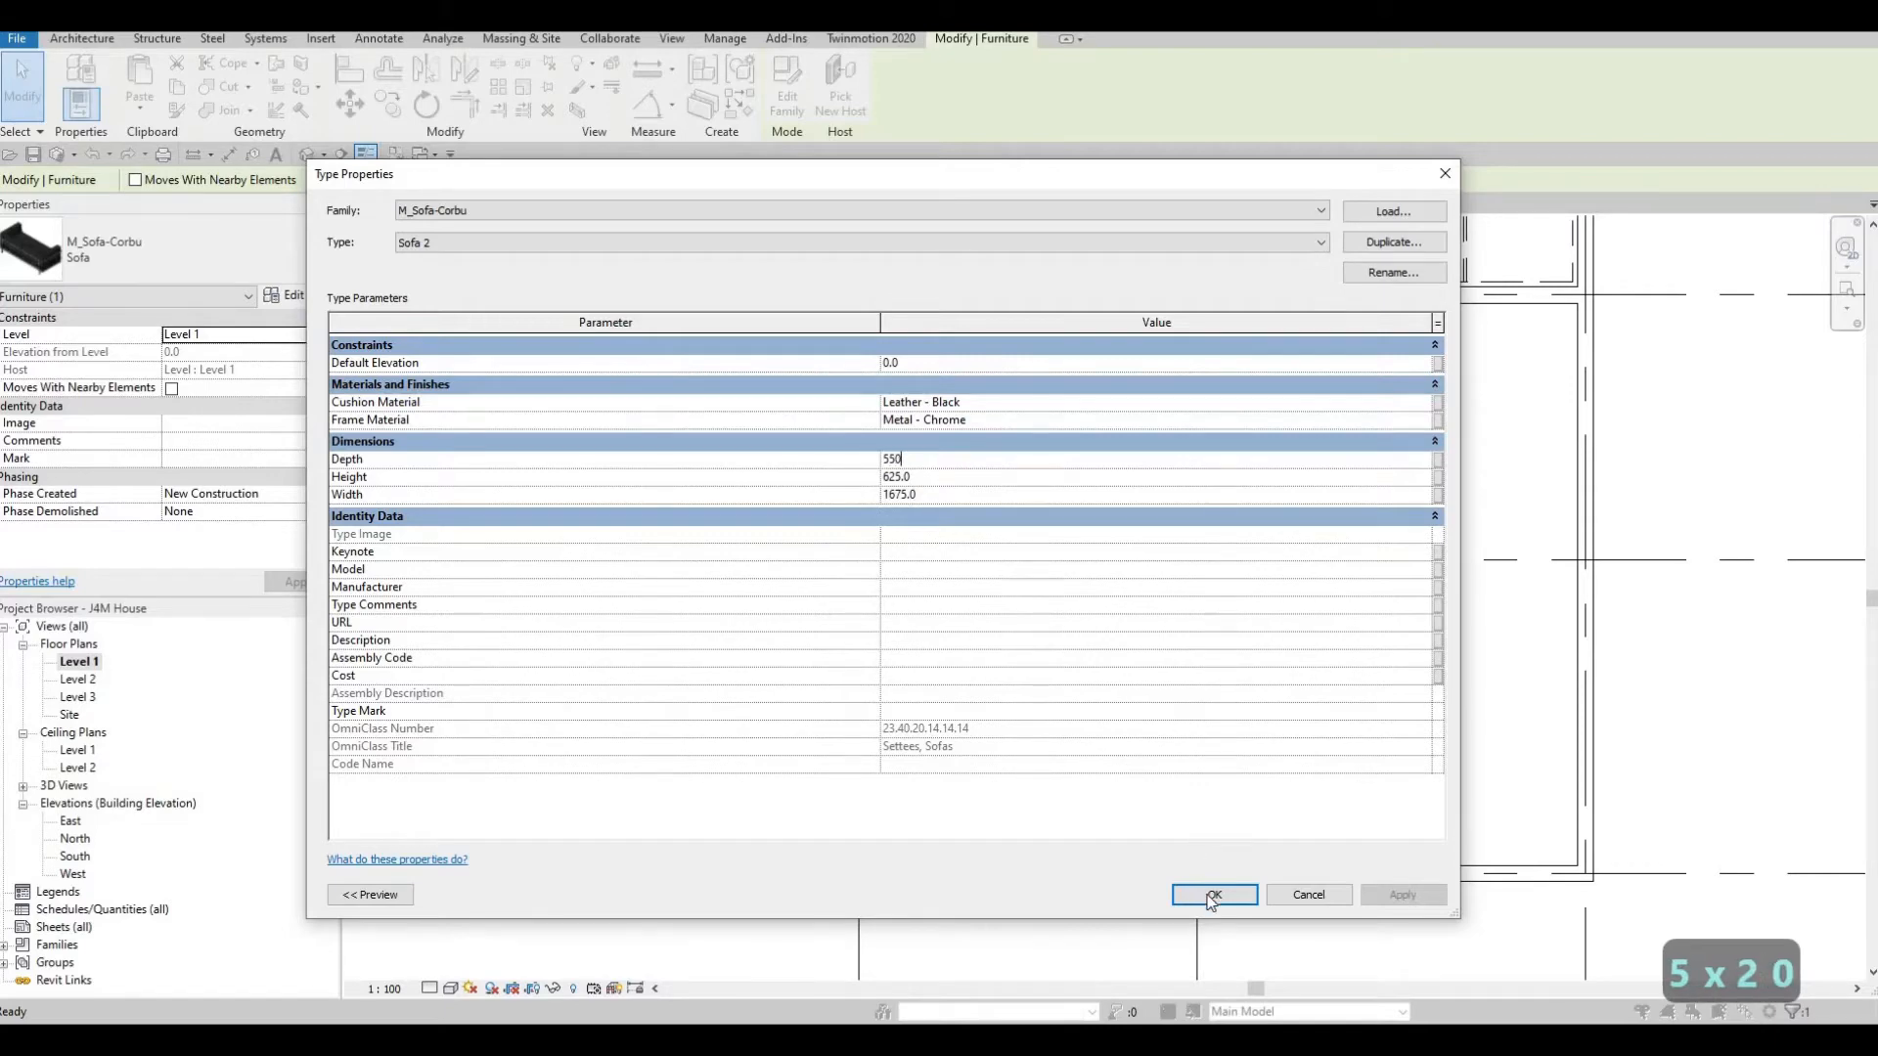
{"action": "left_click", "coordinate": [1211, 896]}
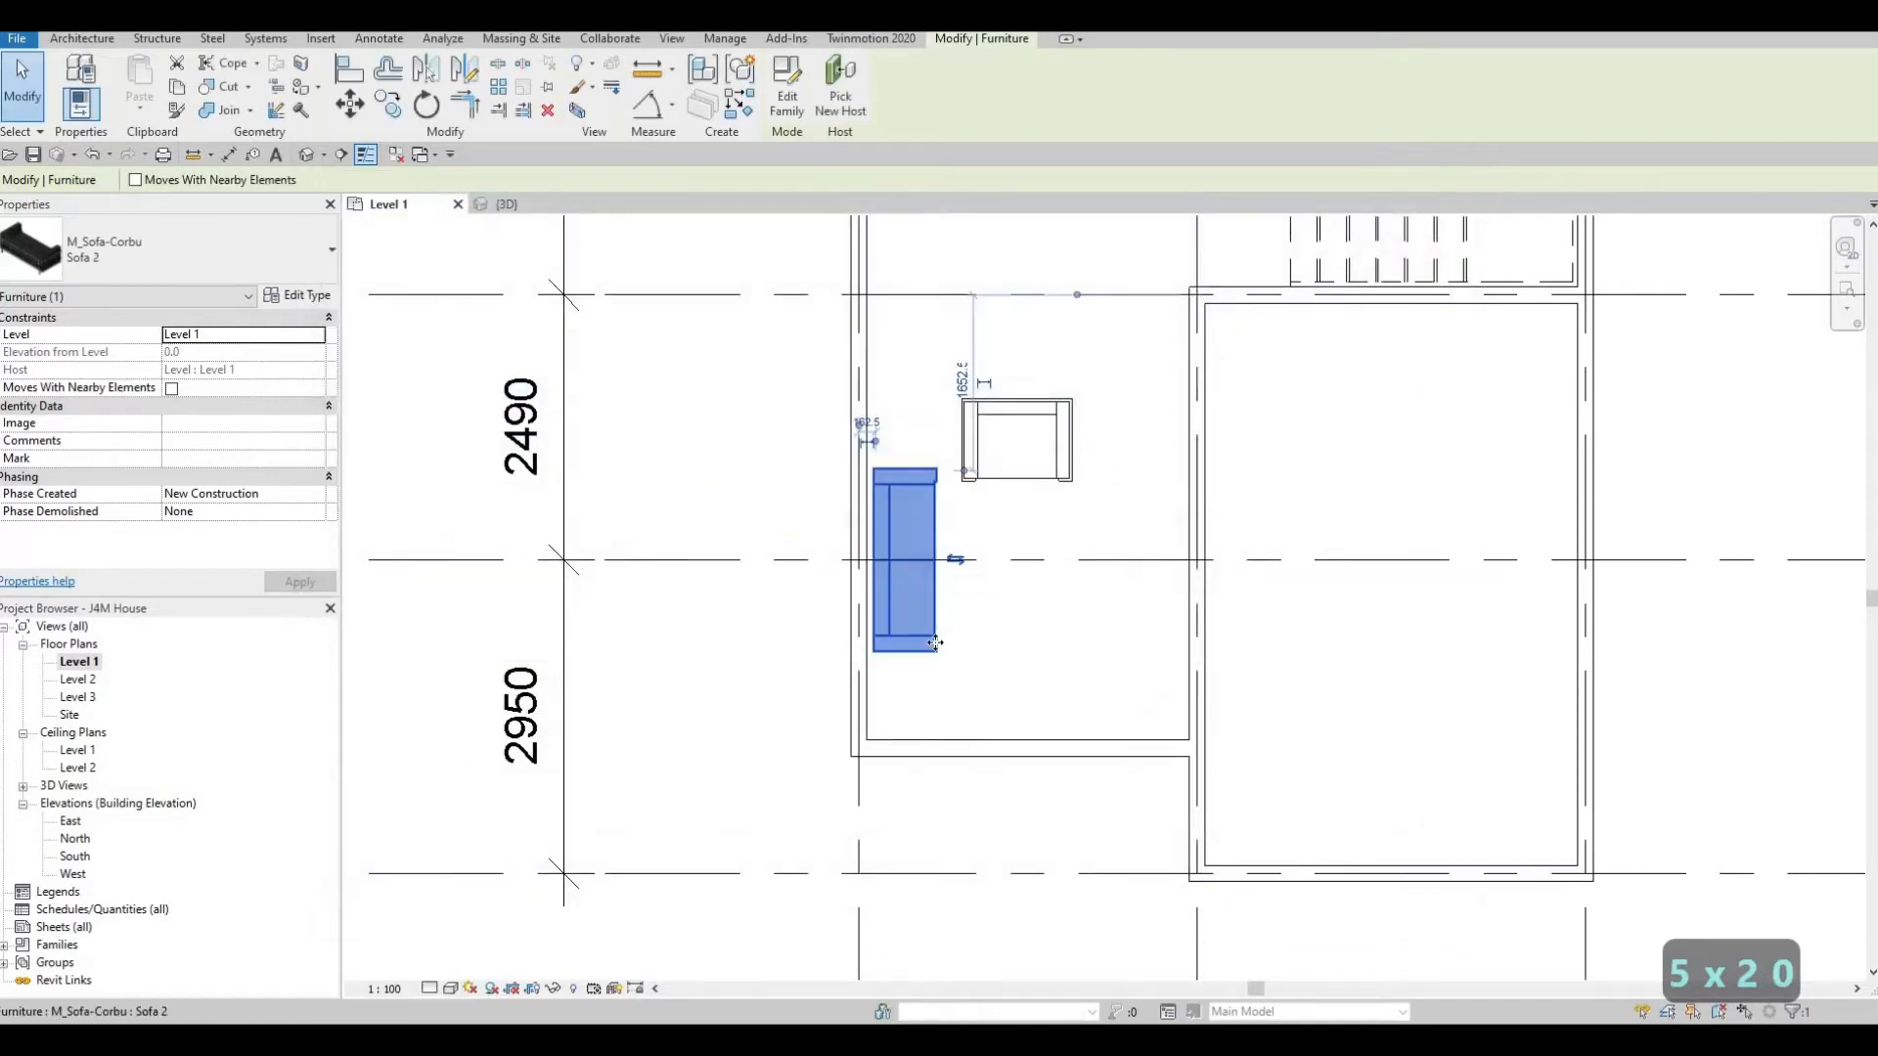
Nudge the sofa about 60 mm down along the exterior wall.
{"action": "scroll", "coordinate": [935, 643], "scroll_direction": "up", "scroll_amount": 2}
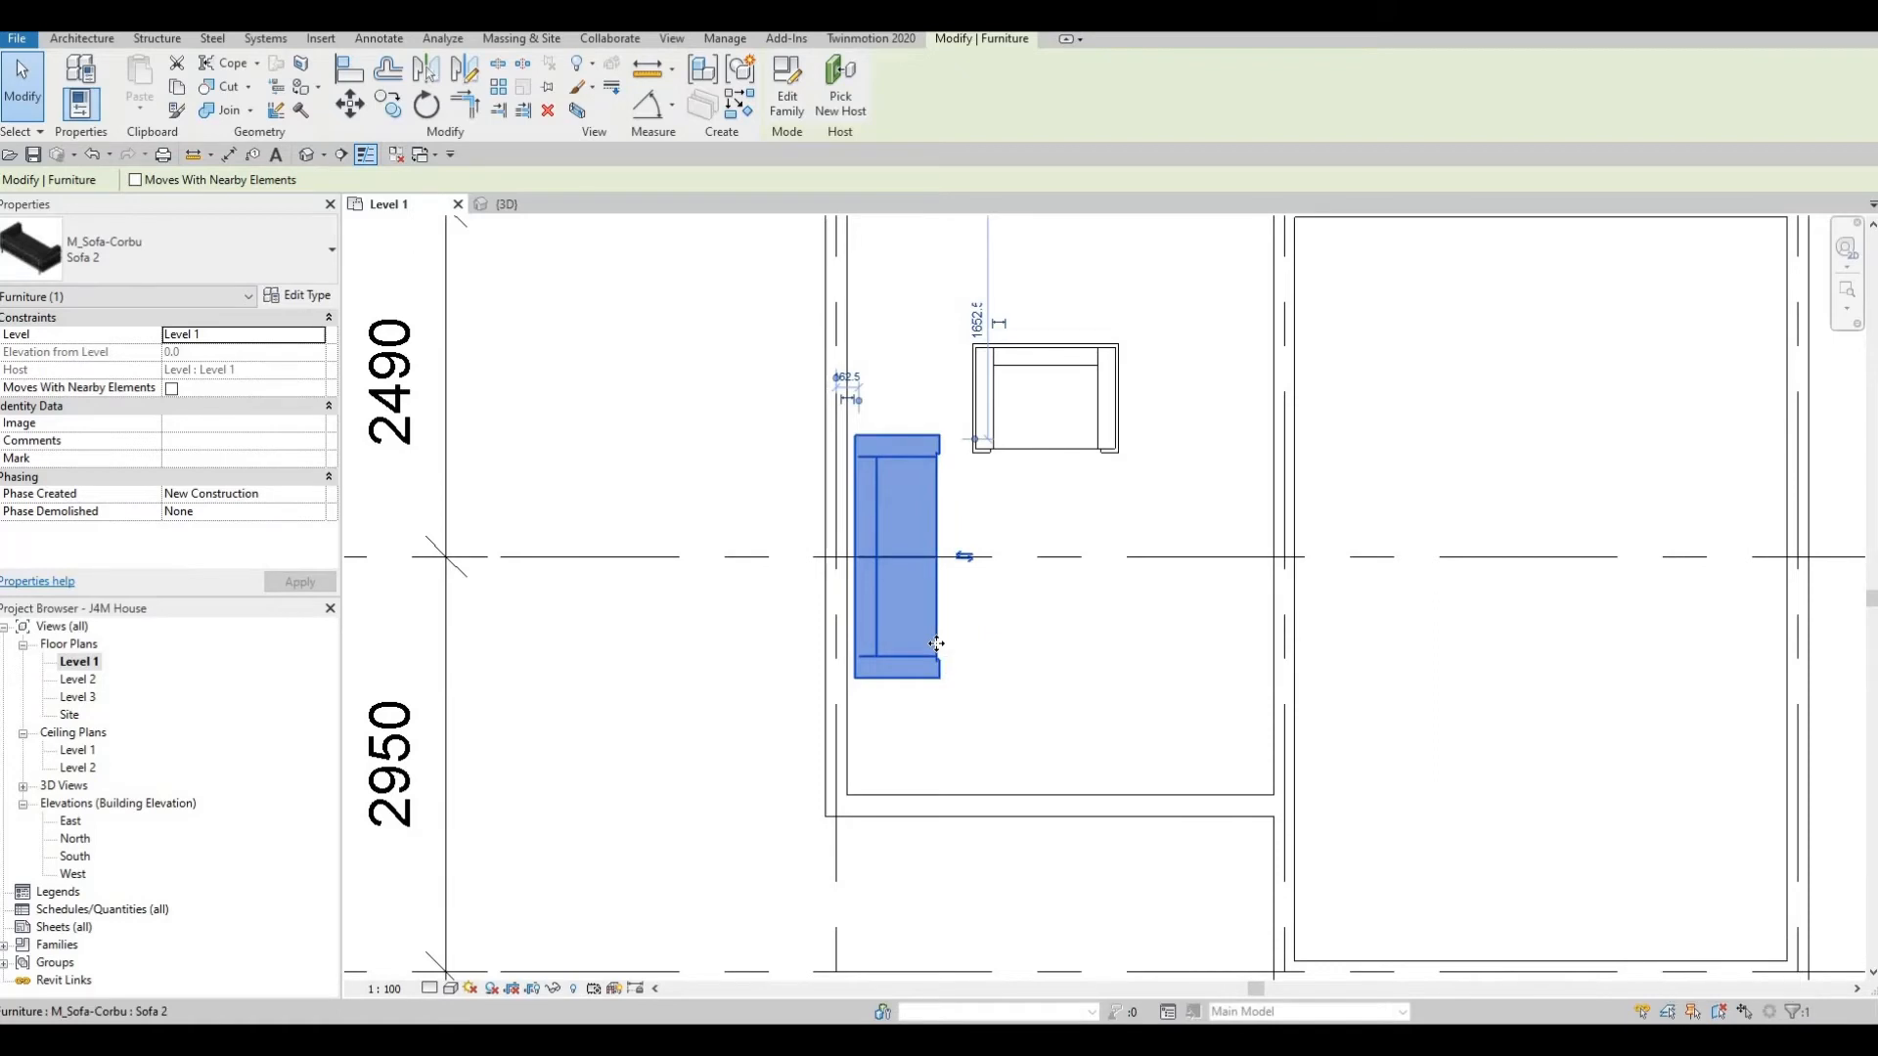
{"action": "key", "text": "Down"}
{"action": "key", "text": "Down"}
{"action": "key", "text": "Down"}
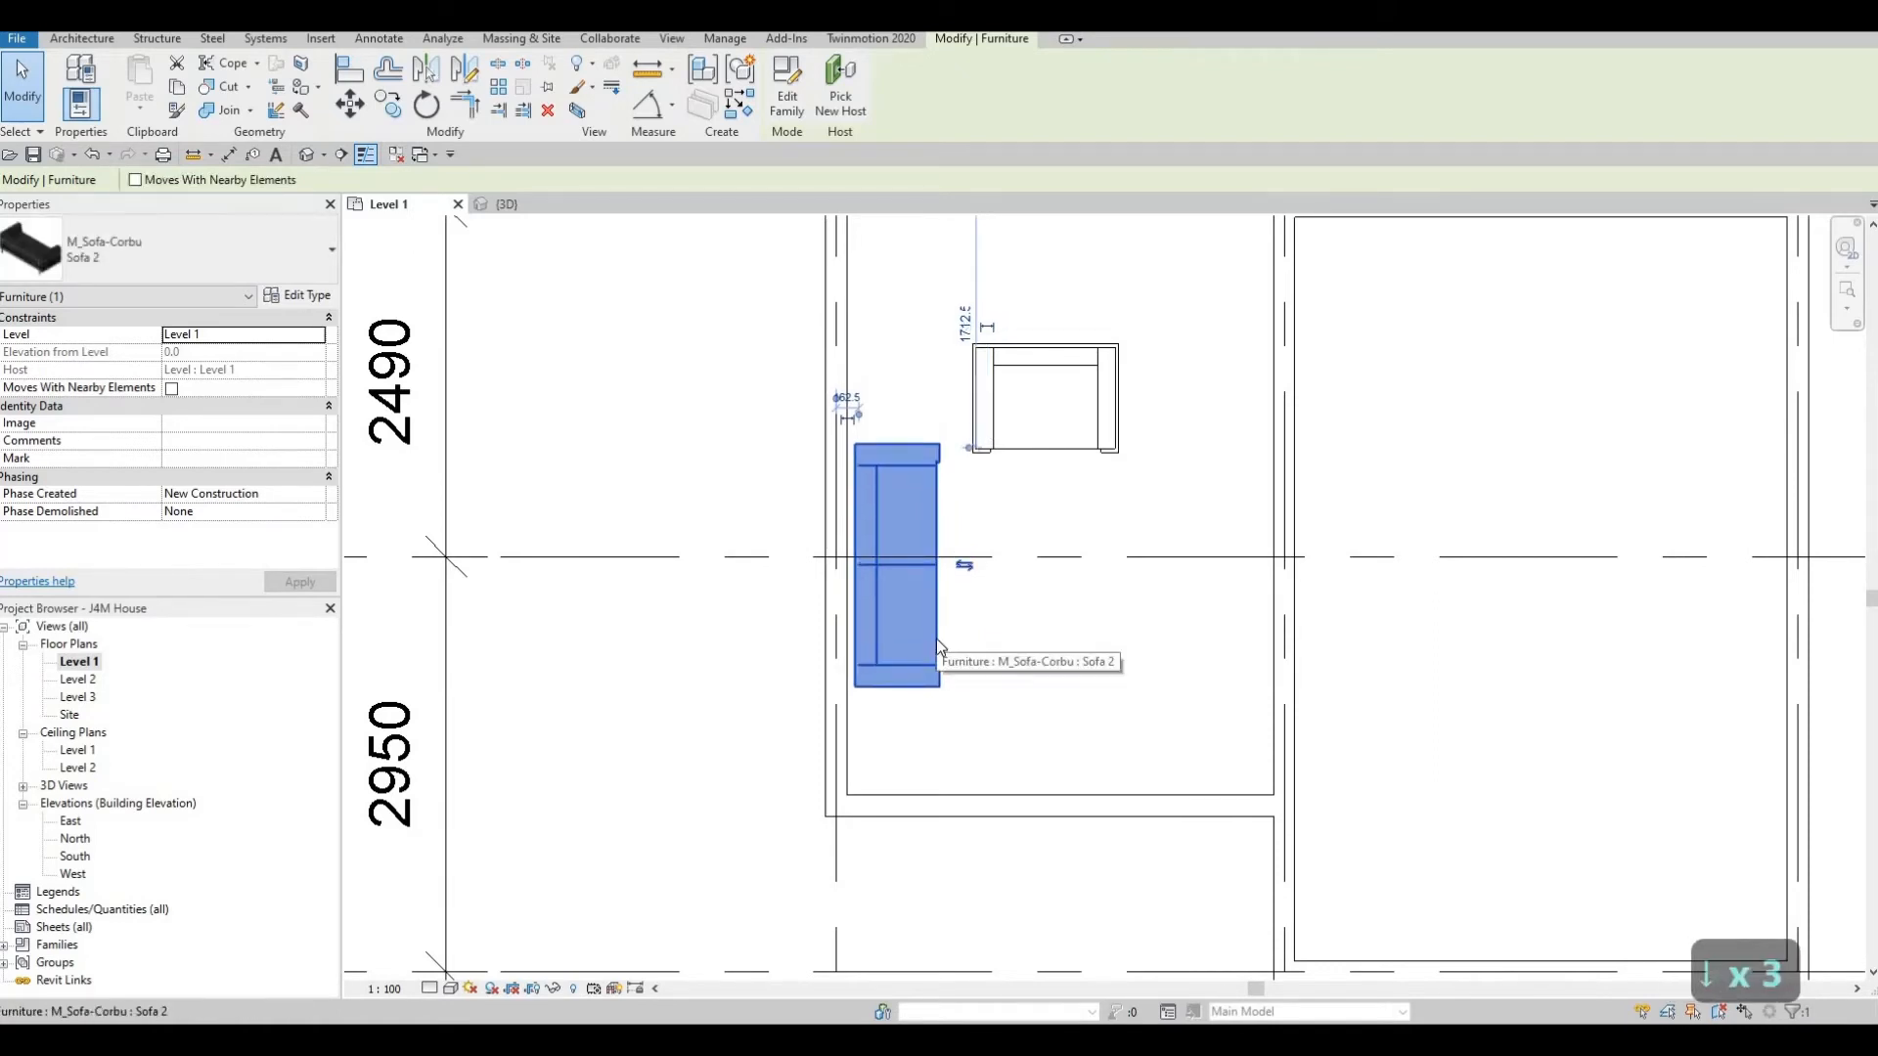
Align the back of the sofa with the inner face of the left exterior wall.
{"action": "key", "text": "a"}
{"action": "key", "text": "l"}
{"action": "scroll", "coordinate": [910, 631], "scroll_direction": "up", "scroll_amount": 2}
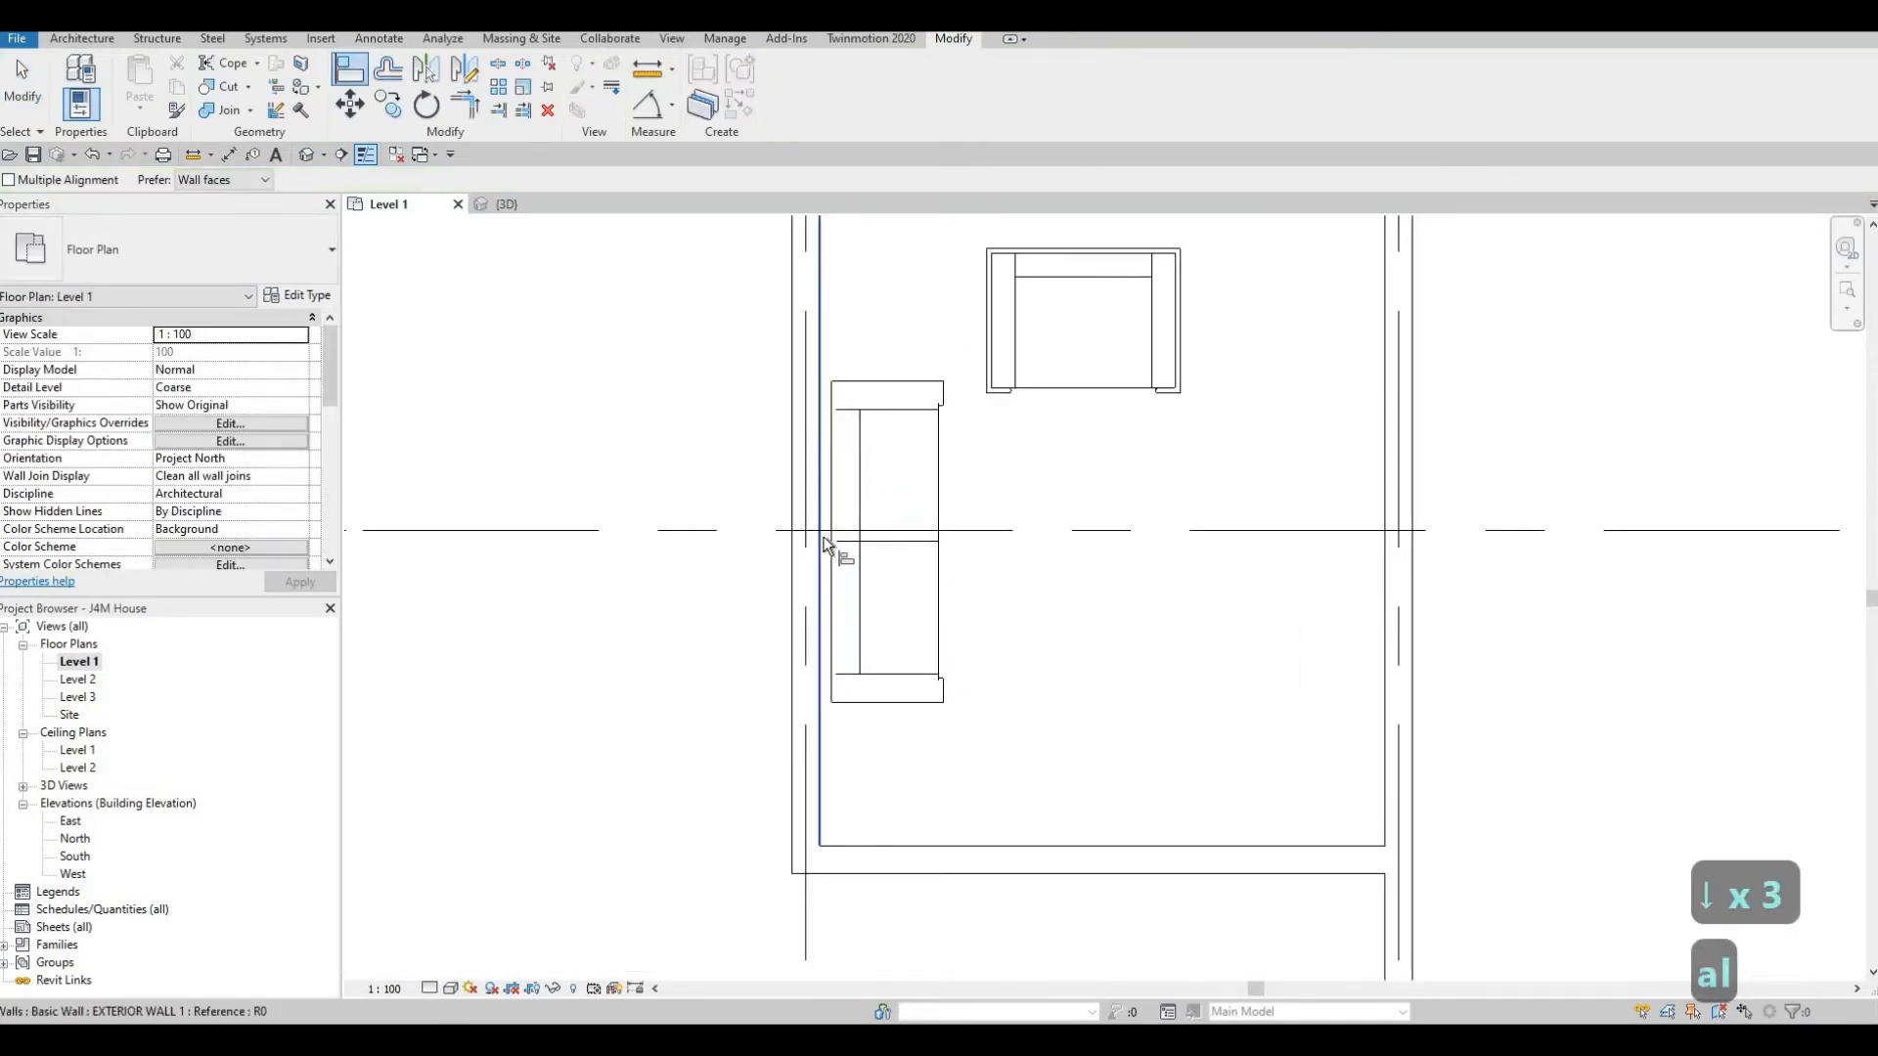
{"action": "left_click", "coordinate": [824, 540]}
{"action": "left_click", "coordinate": [832, 528]}
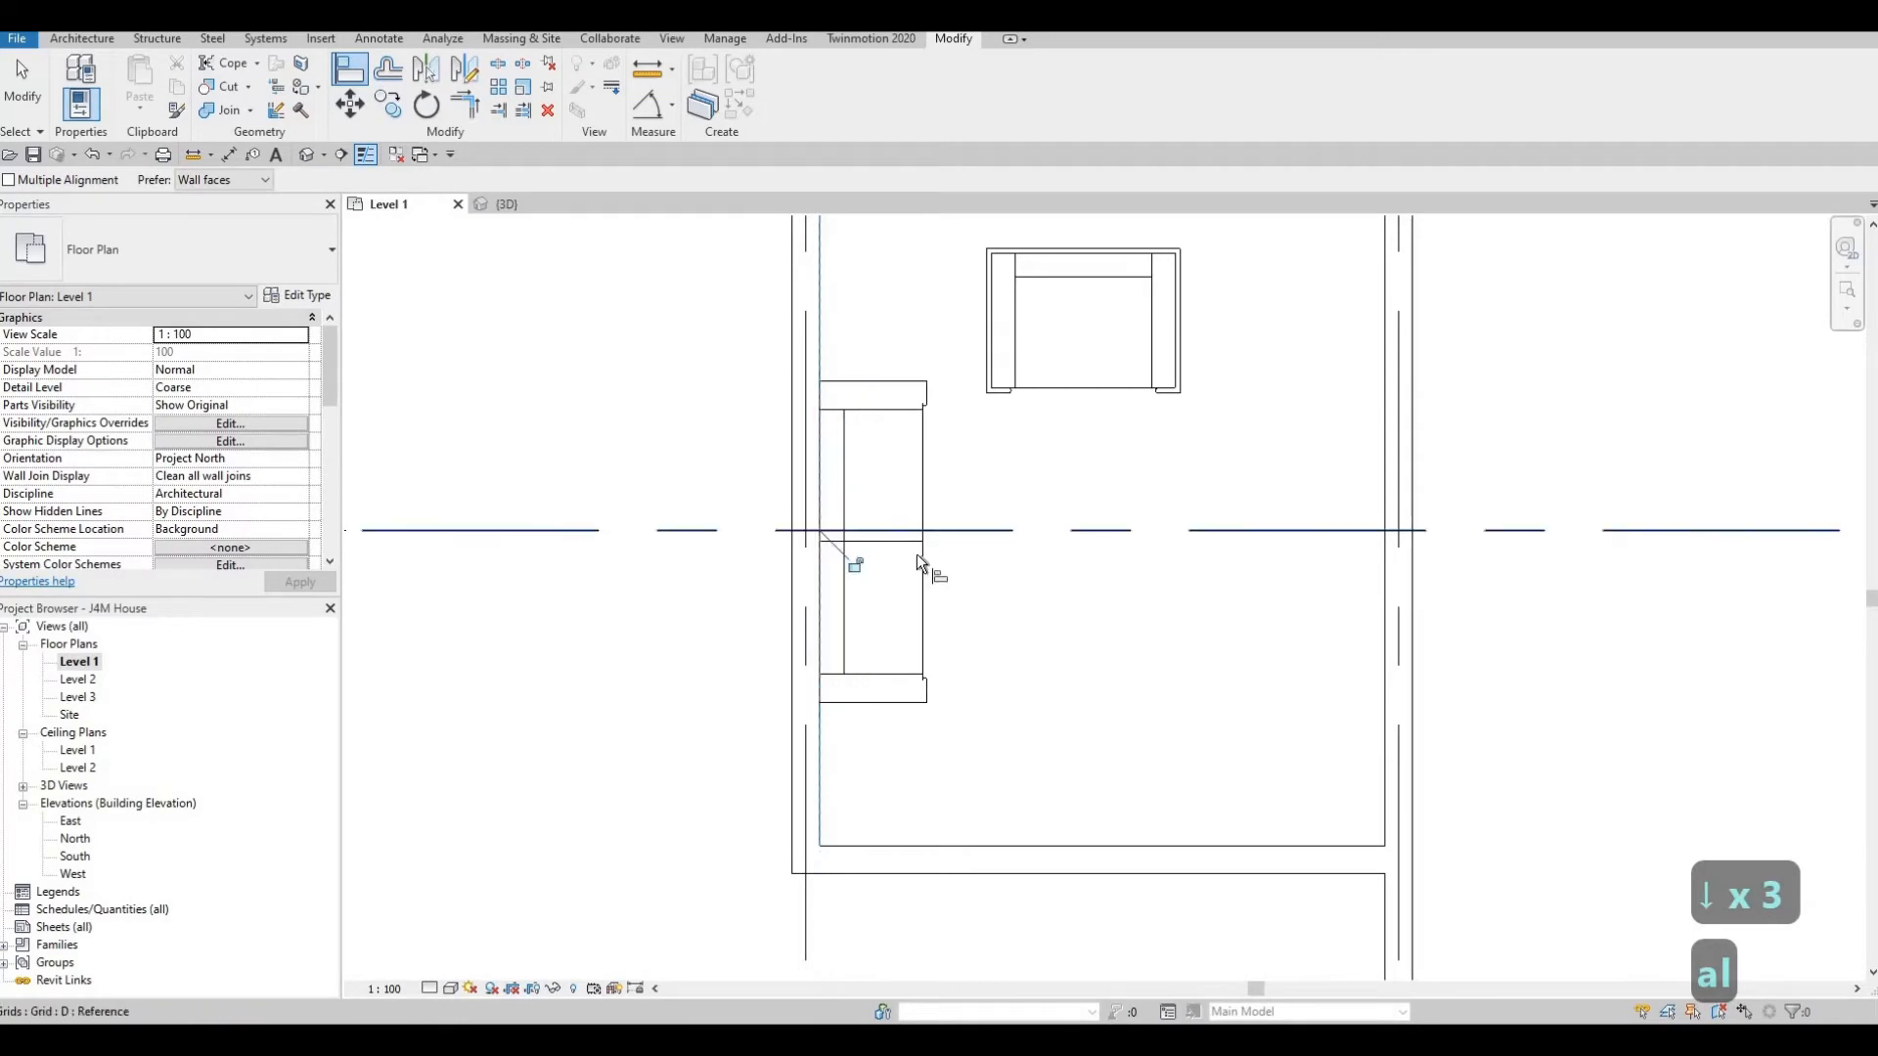
{"action": "key", "text": "Escape"}
{"action": "middle_click_drag", "start_coordinate": [952, 432], "coordinate": [935, 473]}
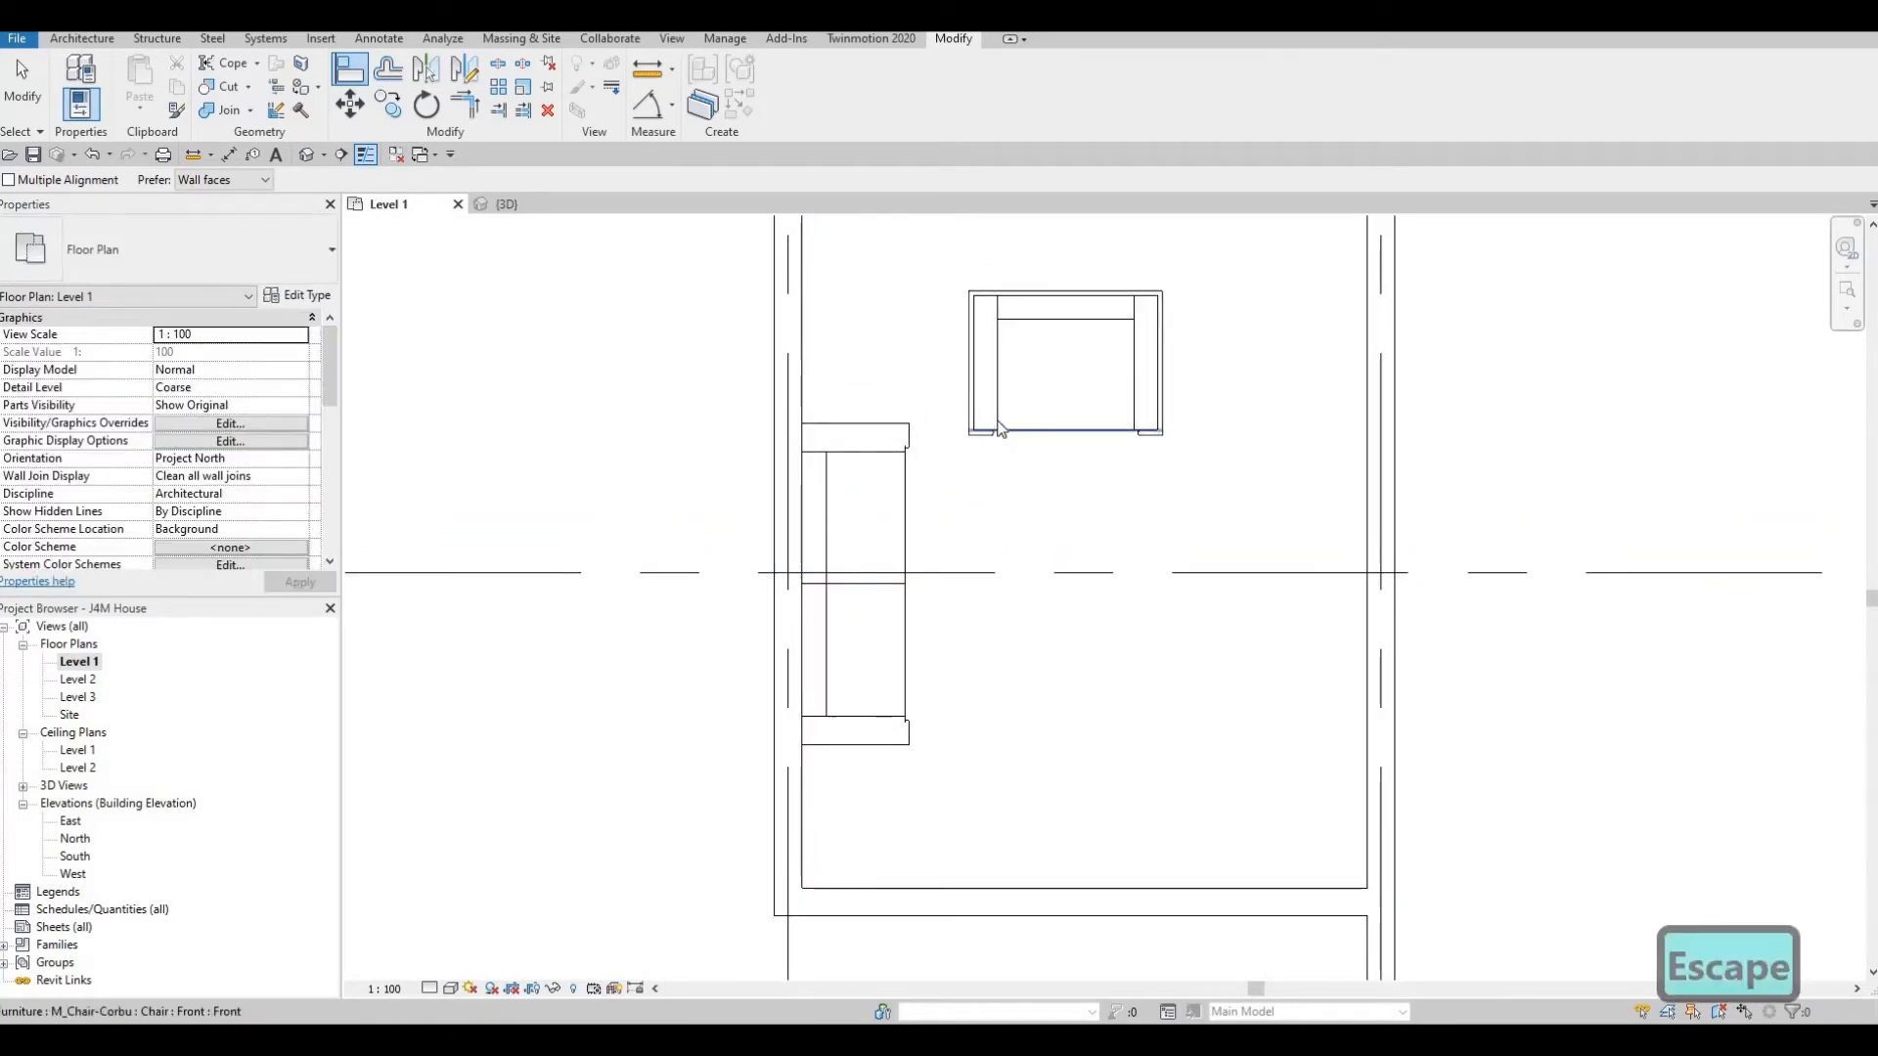
{"action": "key", "text": "Escape"}
Duplicate the placed Corbu chair's type as Chair 2.
{"action": "left_click", "coordinate": [997, 428]}
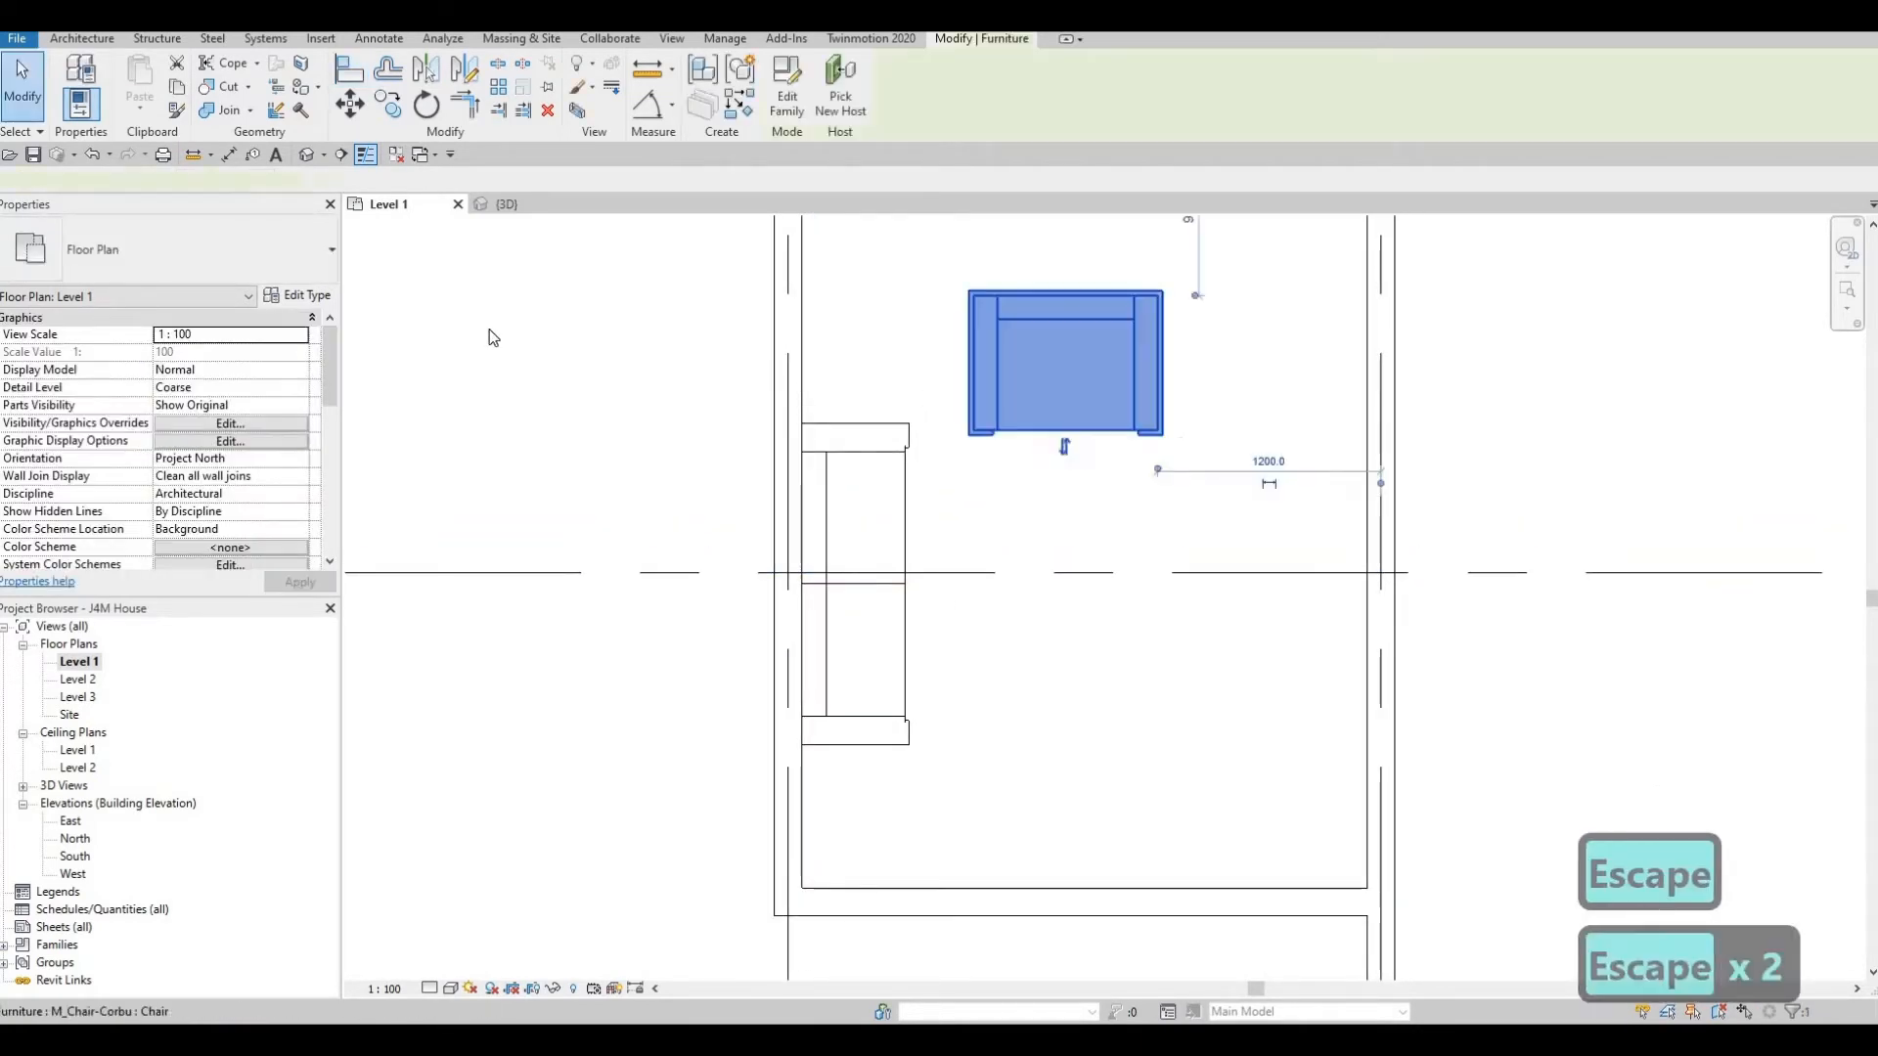
{"action": "left_click", "coordinate": [311, 299]}
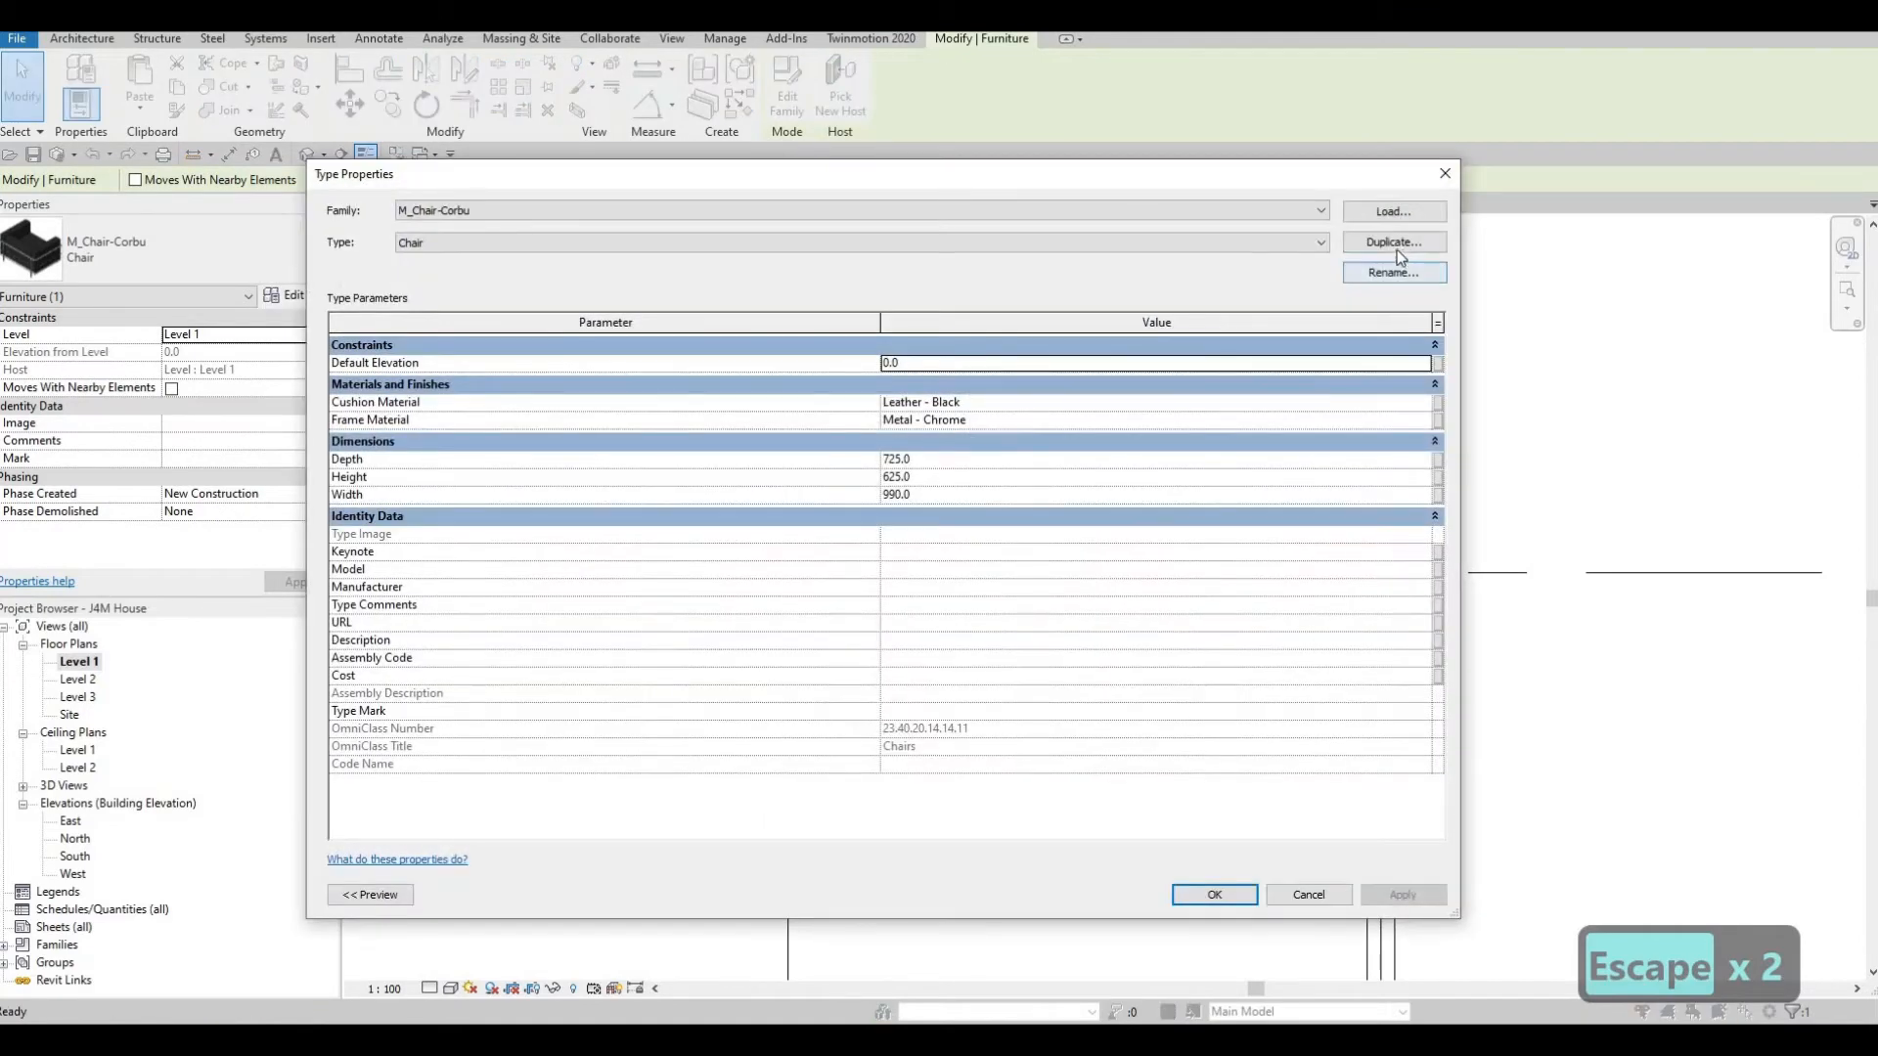
{"action": "left_click", "coordinate": [1397, 245]}
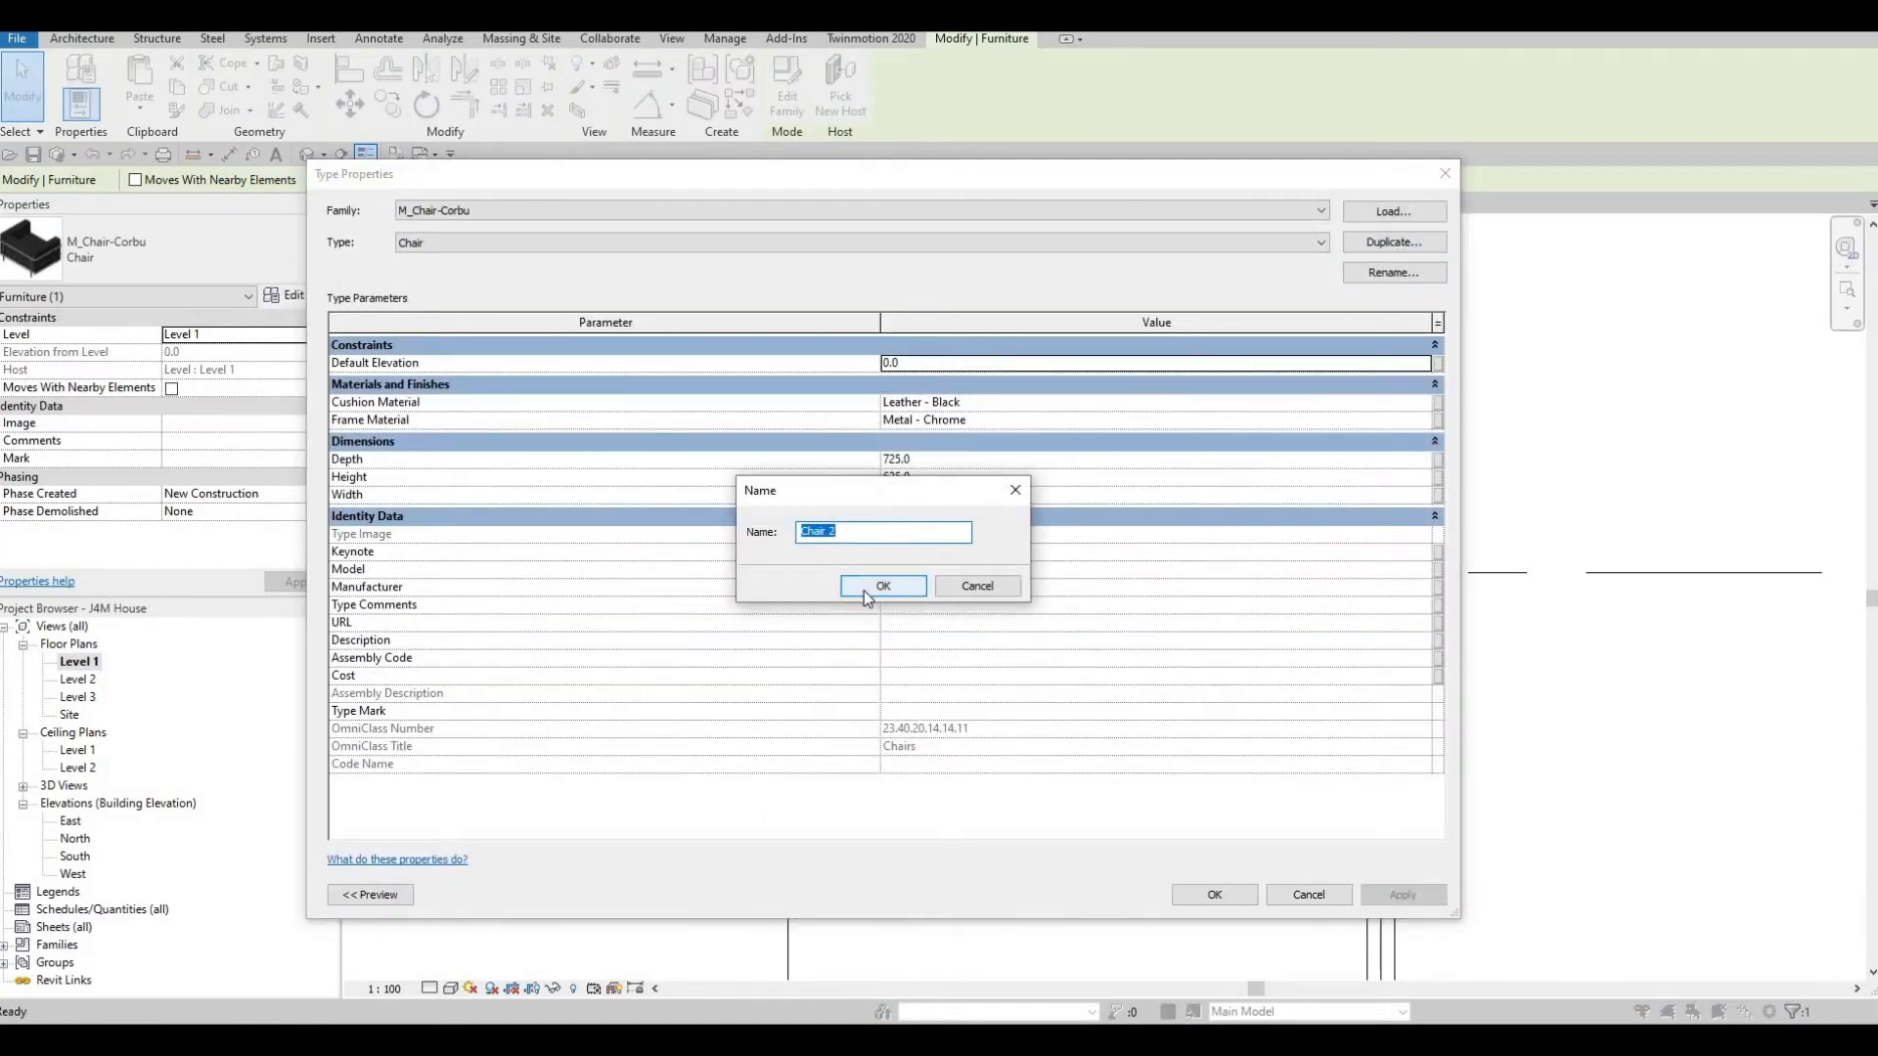
{"action": "left_click", "coordinate": [865, 591]}
Set the Depth of the Chair 2 type to 550 mm and apply it to the chair.
{"action": "left_click", "coordinate": [963, 458]}
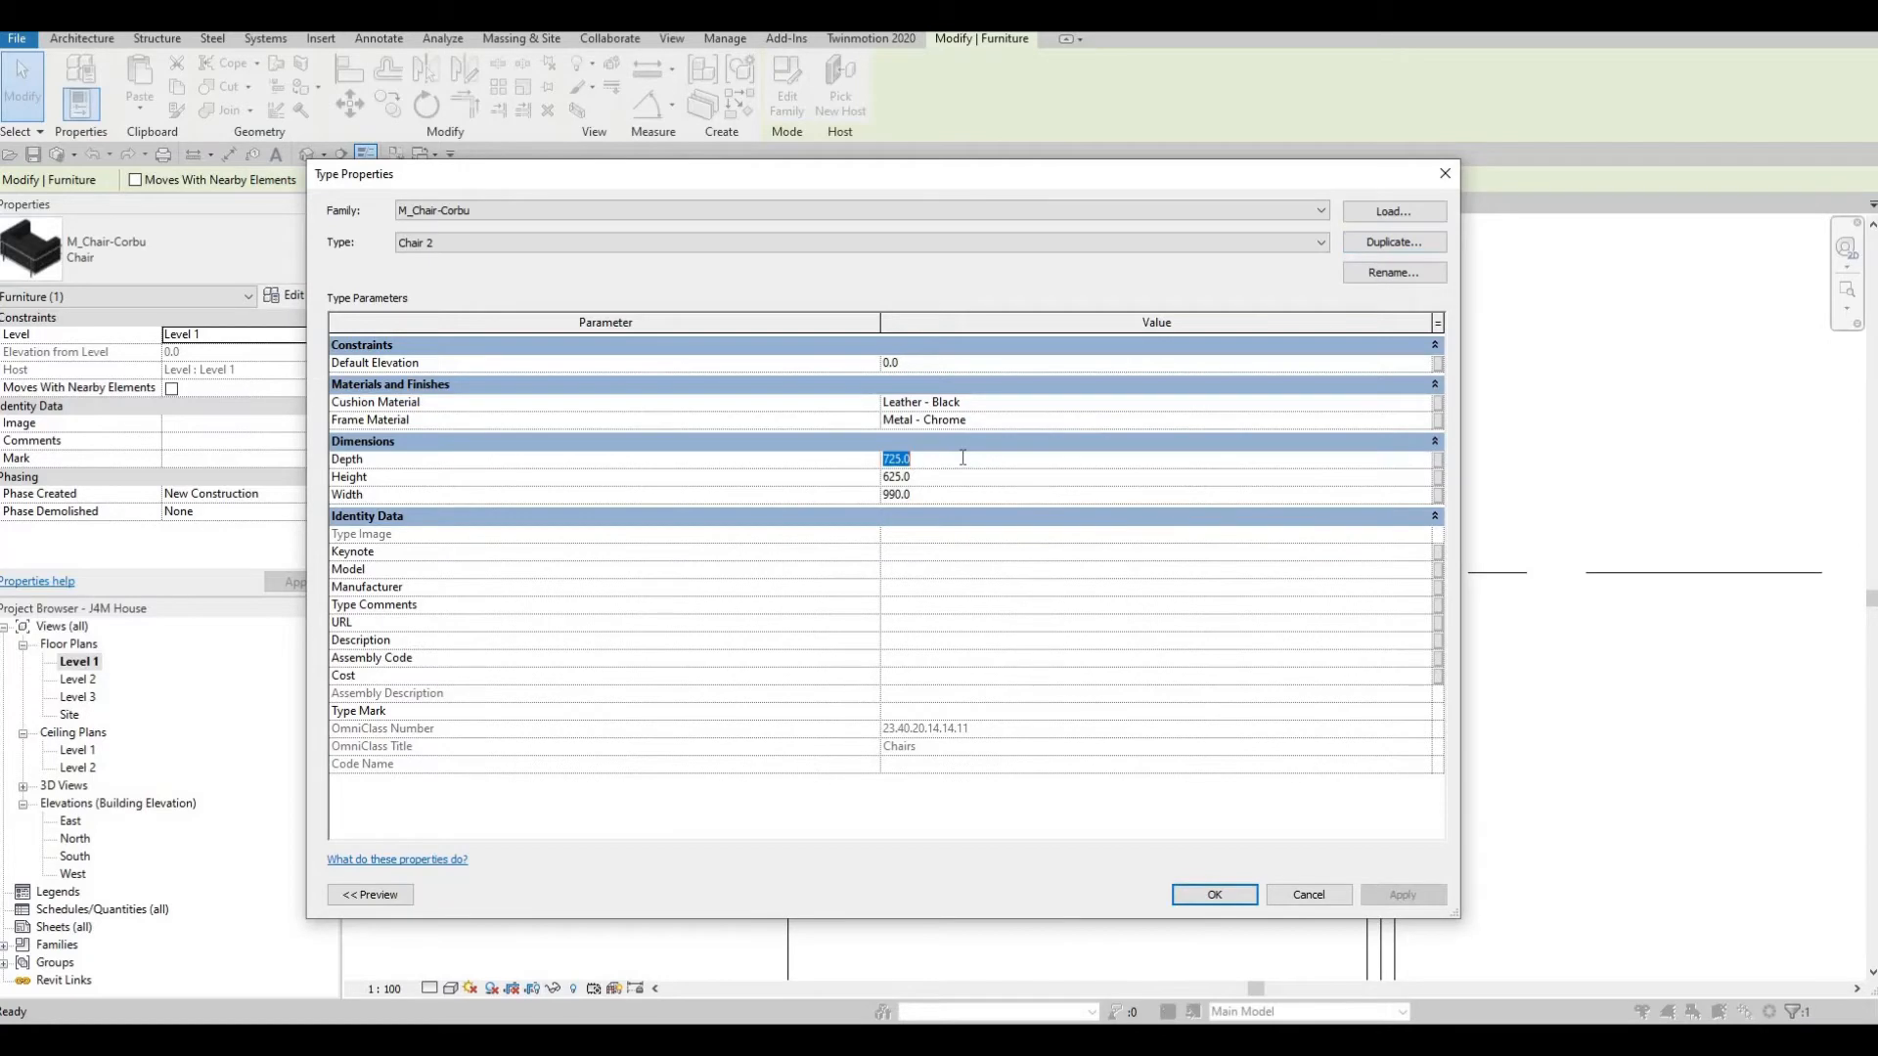
{"action": "type", "text": "550"}
{"action": "key", "text": "Return"}
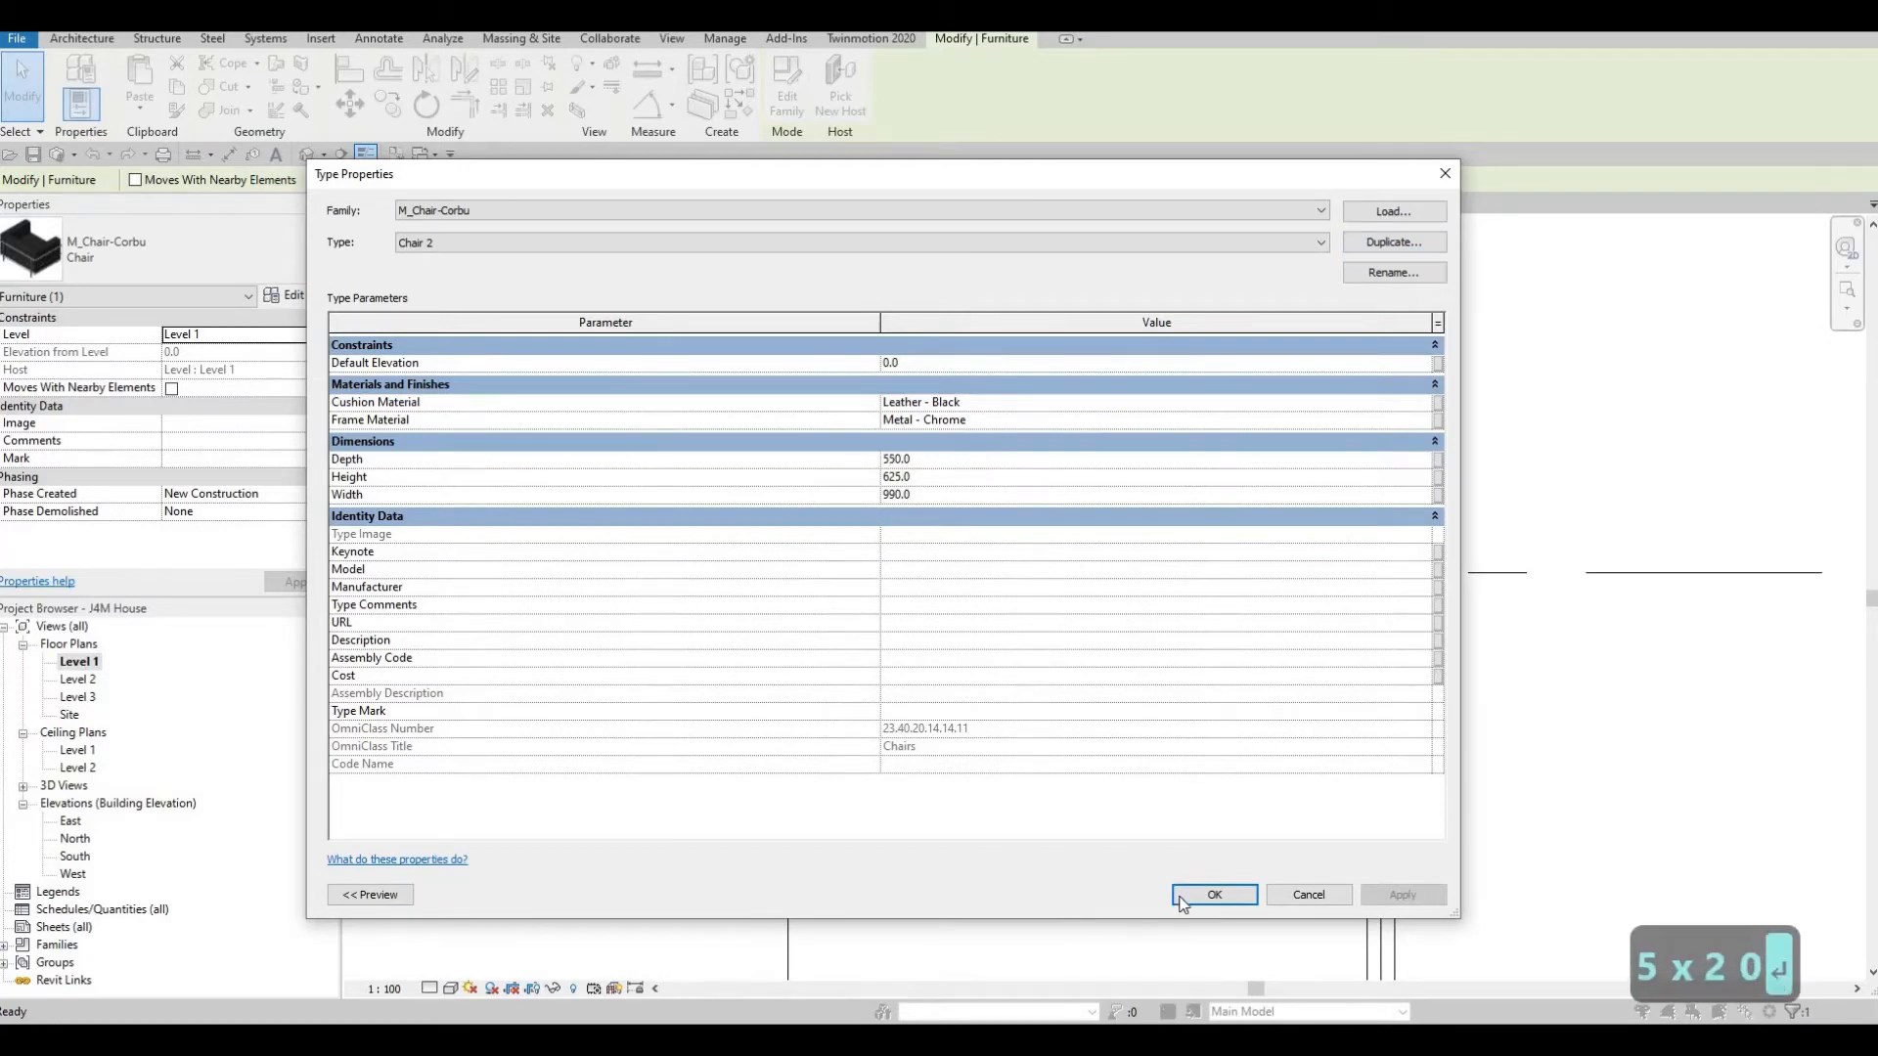
{"action": "left_click", "coordinate": [1209, 897]}
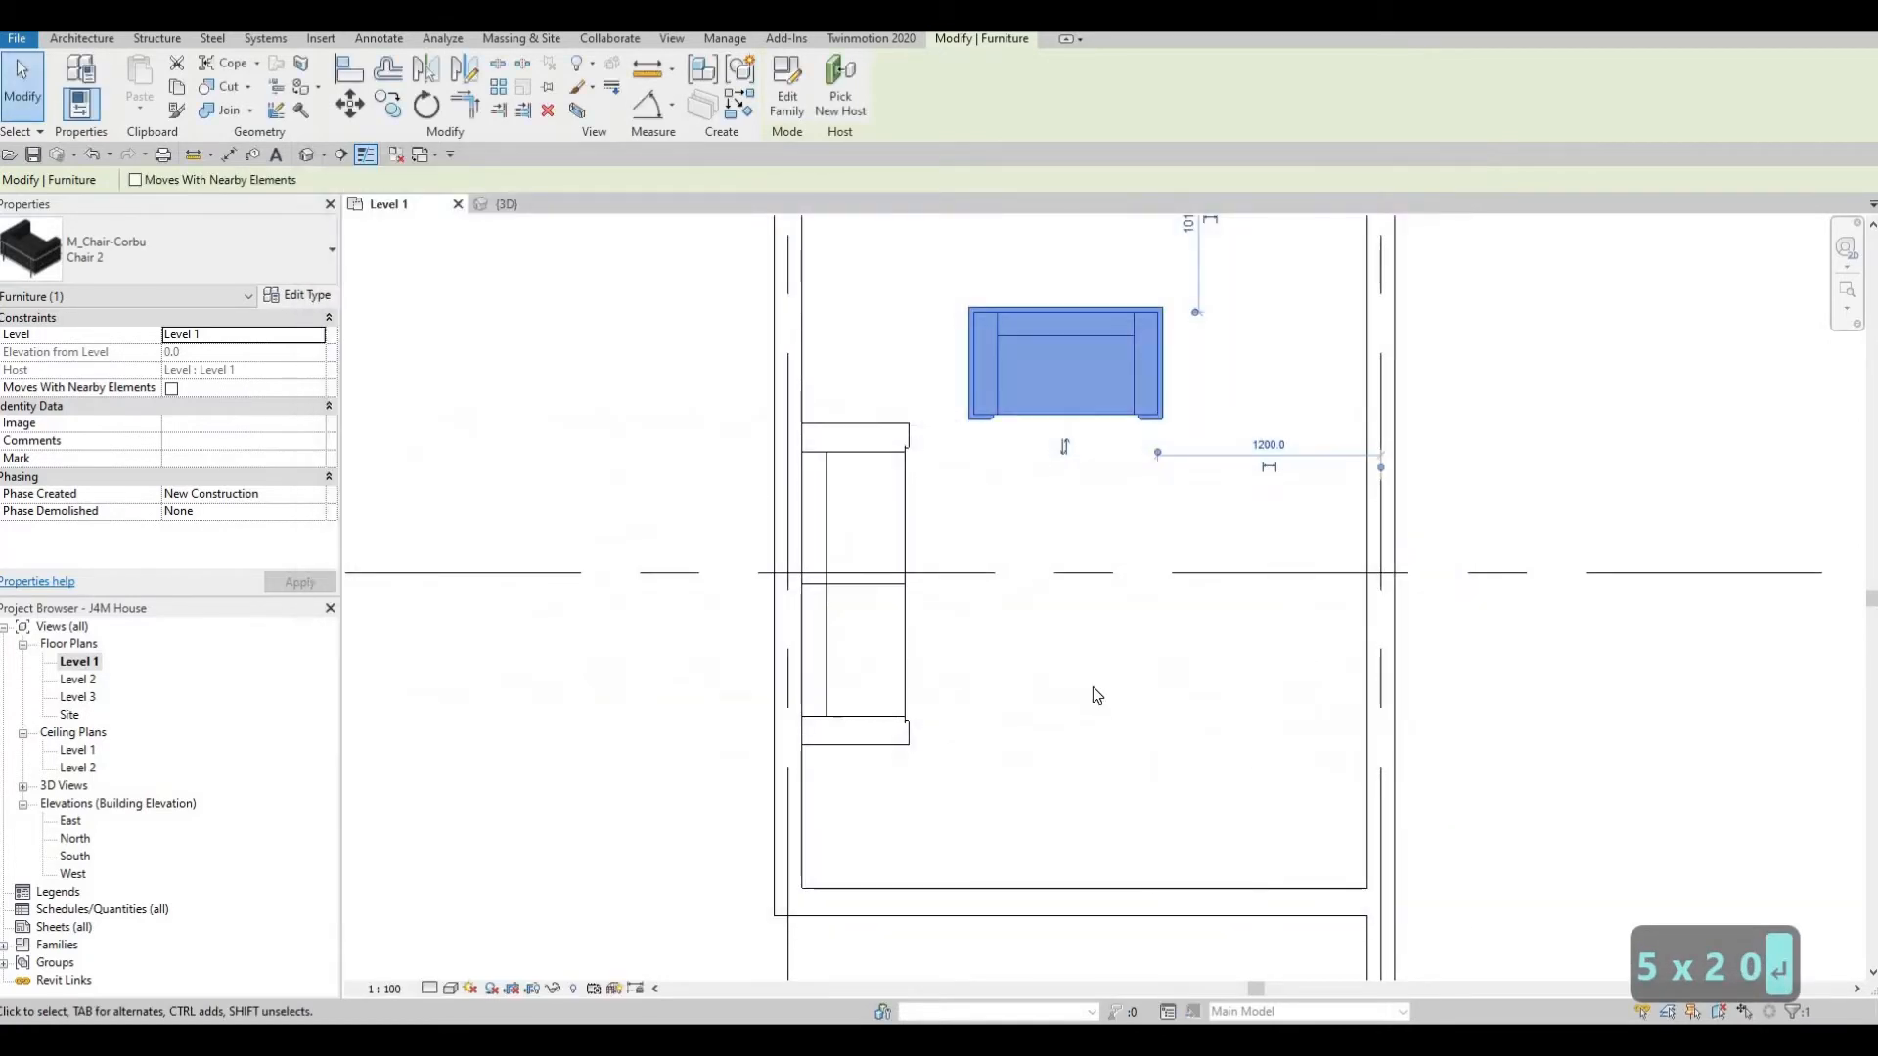
{"action": "scroll", "coordinate": [1037, 529], "scroll_direction": "down", "scroll_amount": 2}
{"action": "key", "text": "Escape"}
{"action": "key", "text": "Escape"}
Nudge the chair 60 mm left and 20 mm down in the living area.
{"action": "left_click", "coordinate": [1036, 517]}
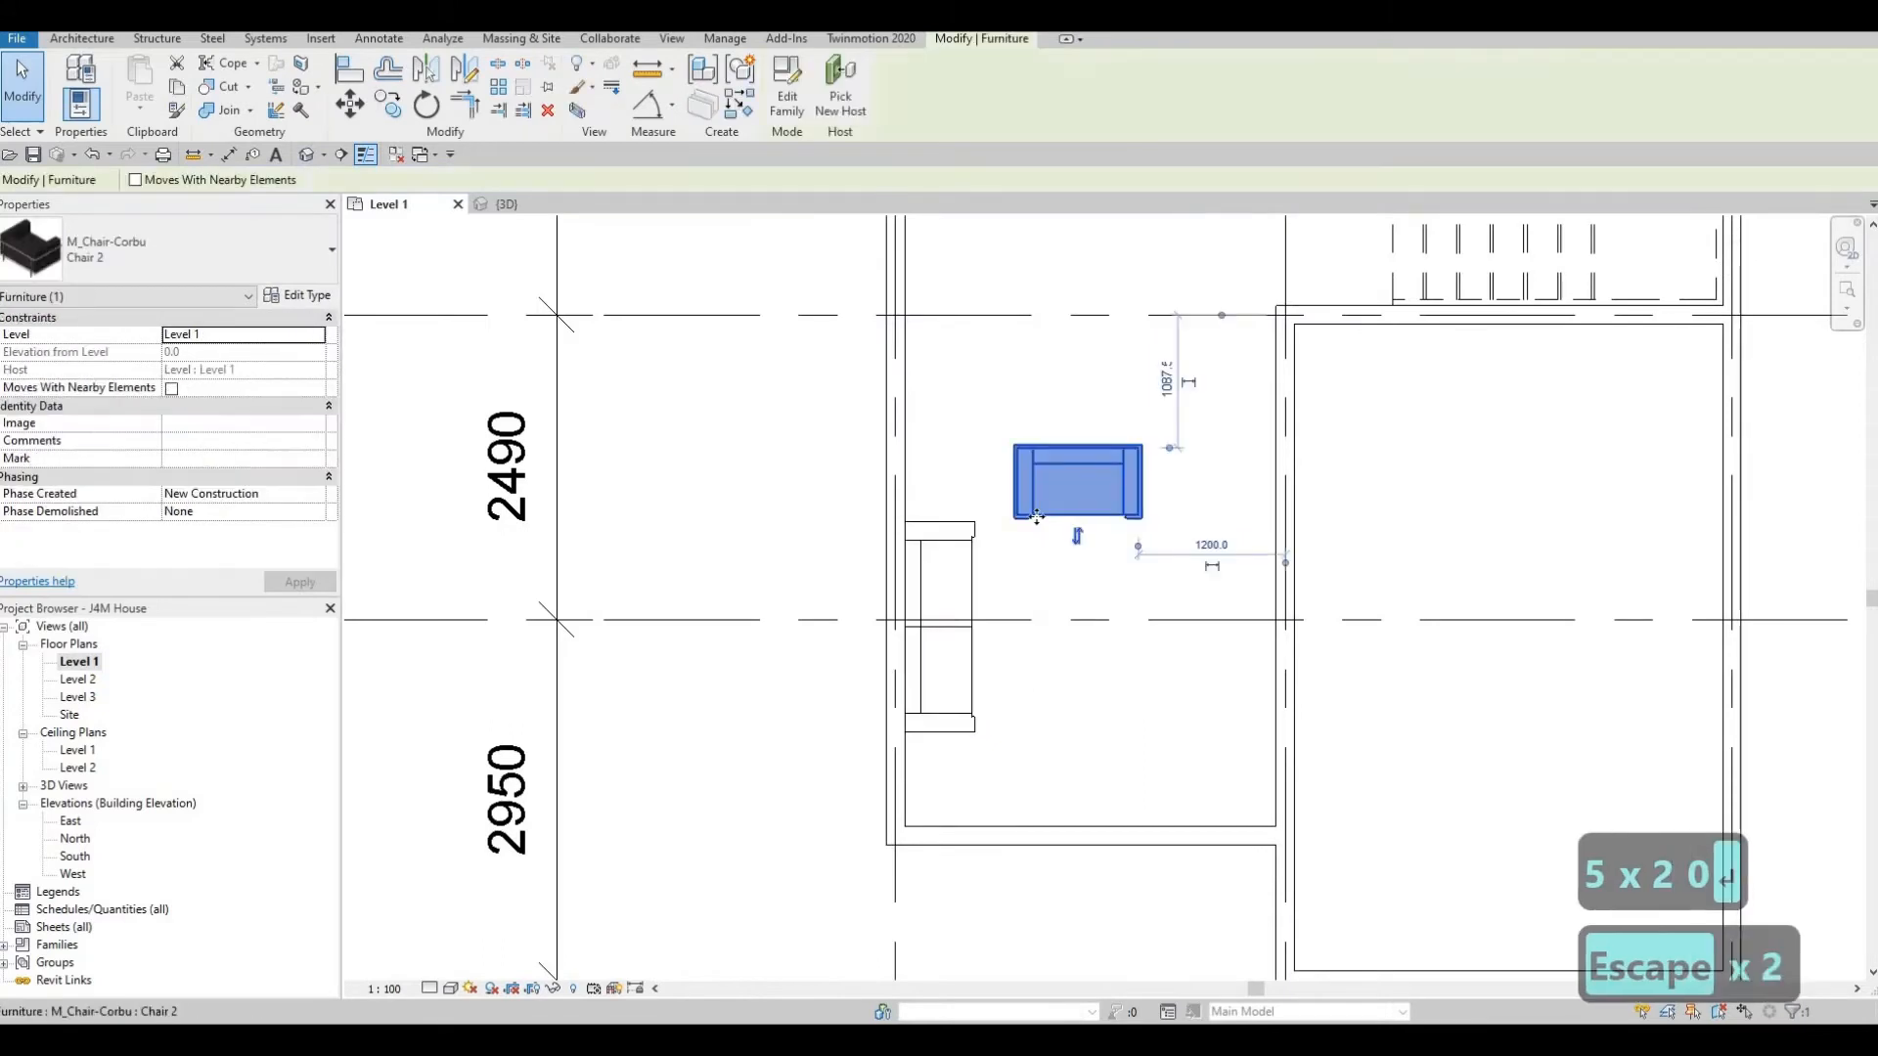
{"action": "key", "text": "Left"}
{"action": "key", "text": "Left"}
{"action": "key", "text": "Left"}
{"action": "key", "text": "Down"}
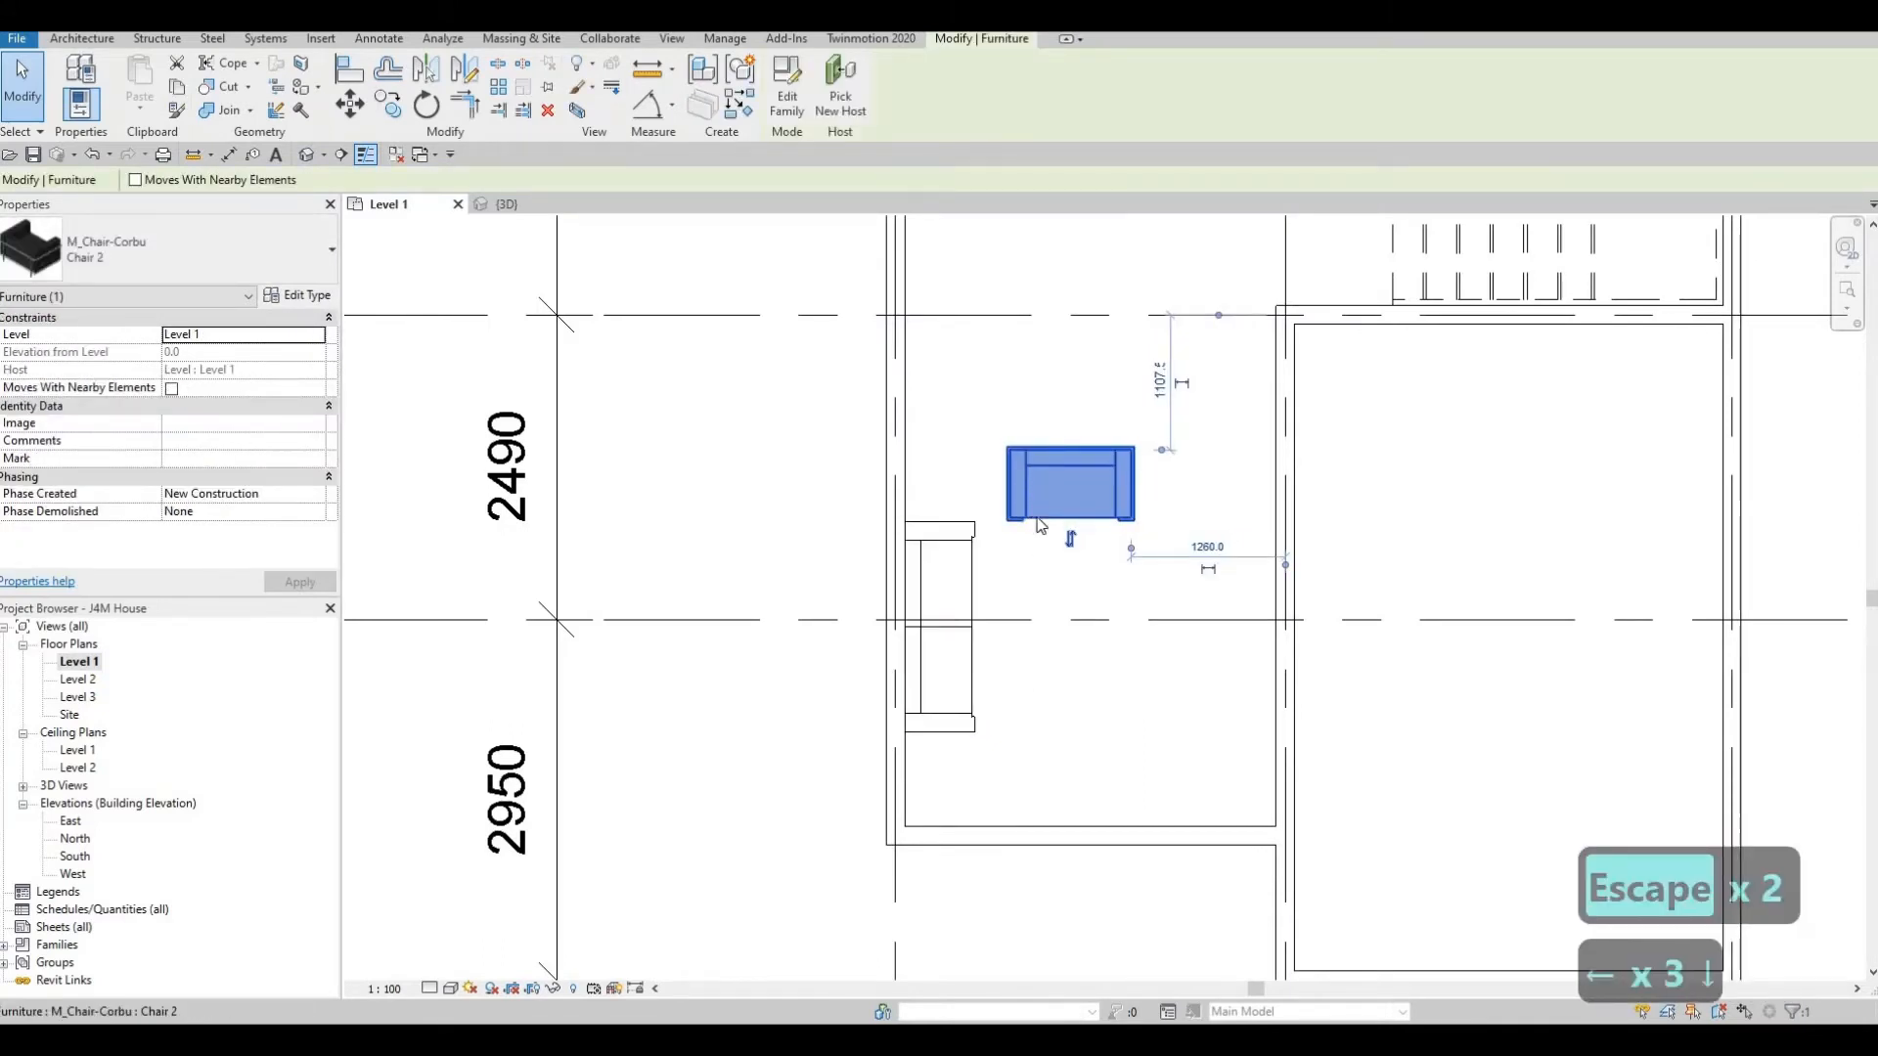
{"action": "key", "text": "Escape"}
{"action": "key", "text": "Escape"}
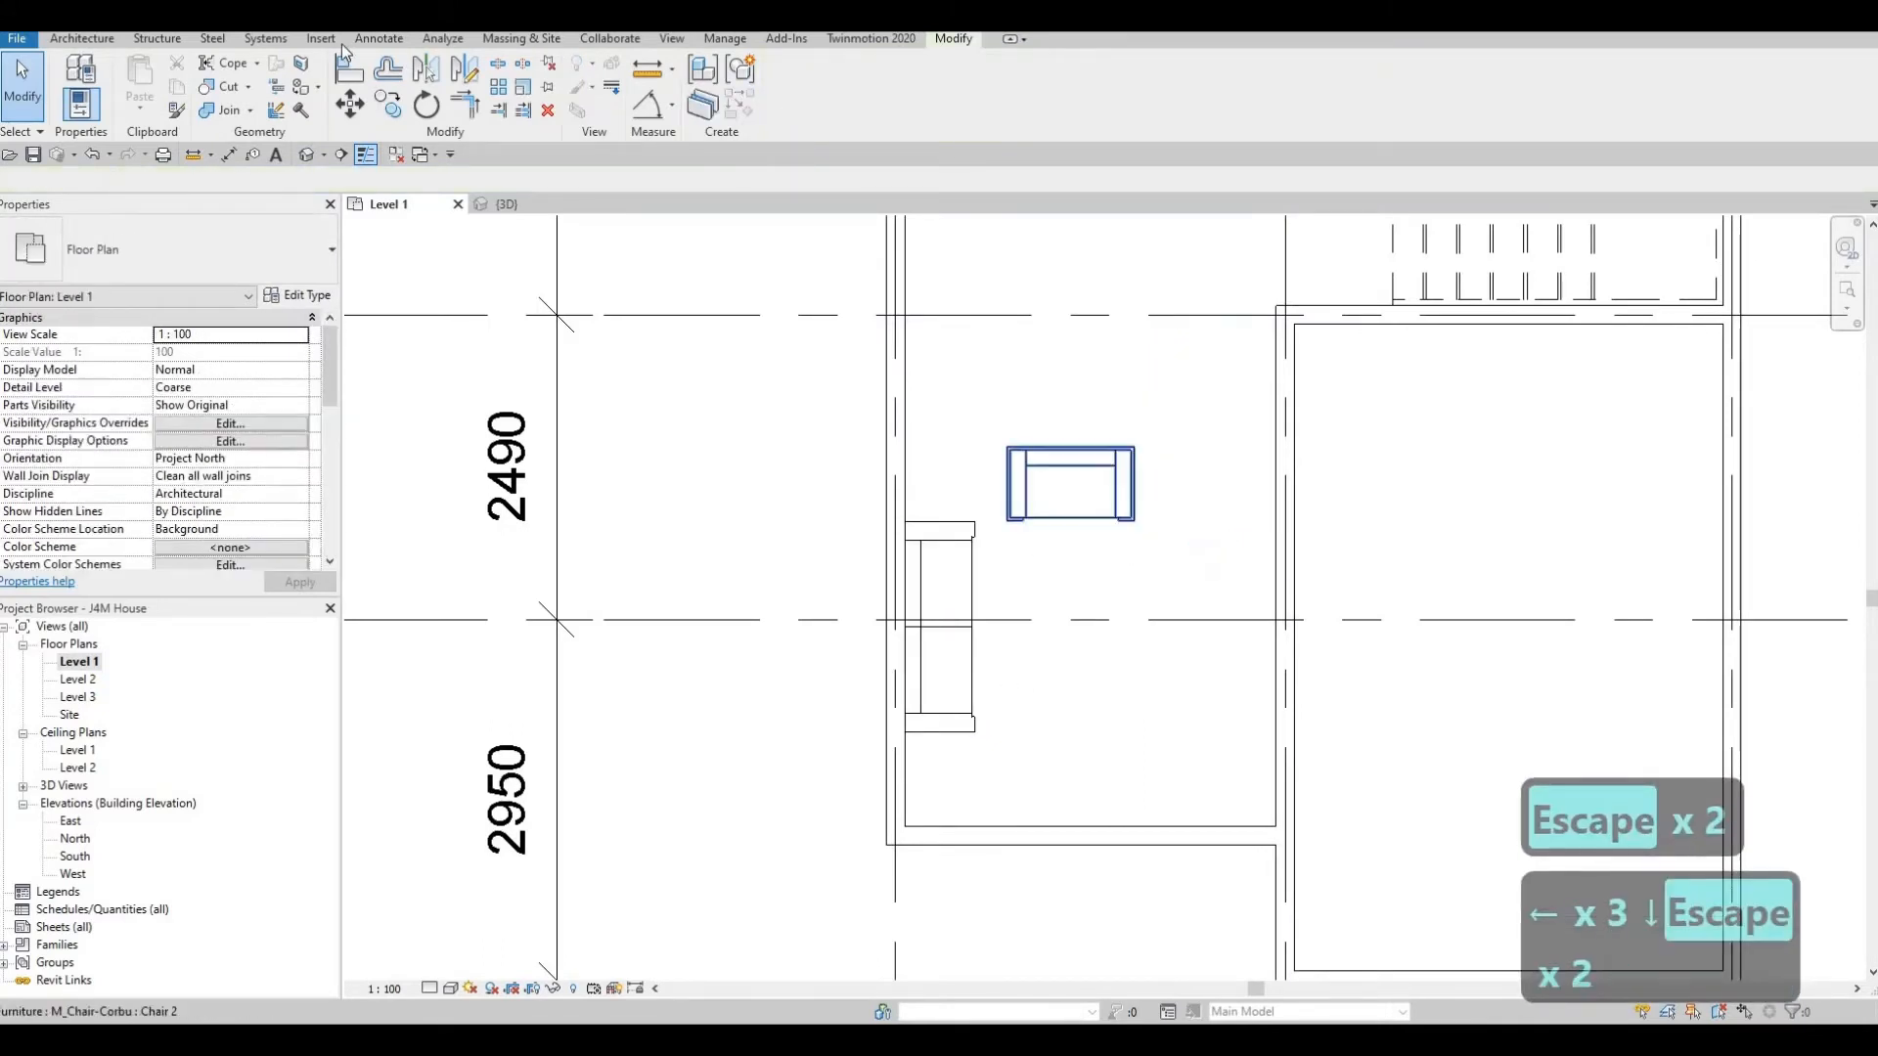
Nudge the sofa 20 mm down and slightly right, away from the left exterior wall.
{"action": "left_click", "coordinate": [976, 650]}
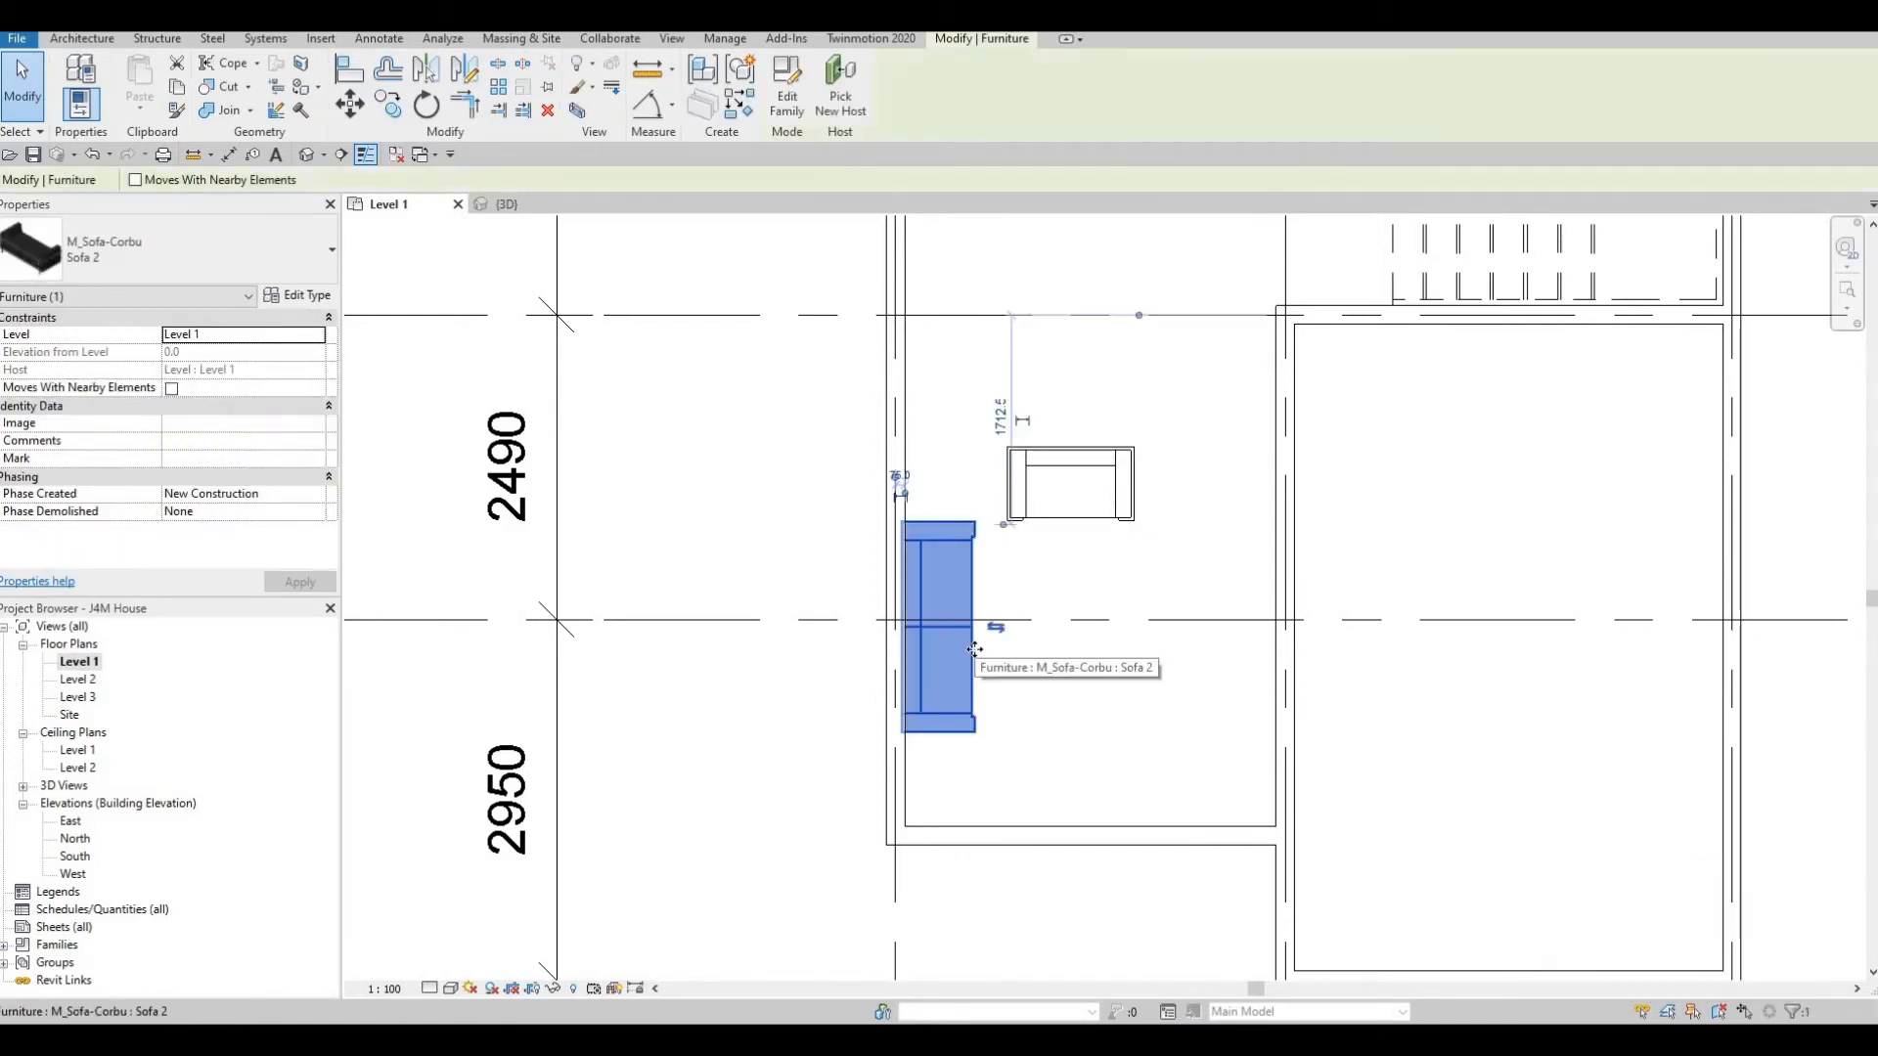
{"action": "key", "text": "Right"}
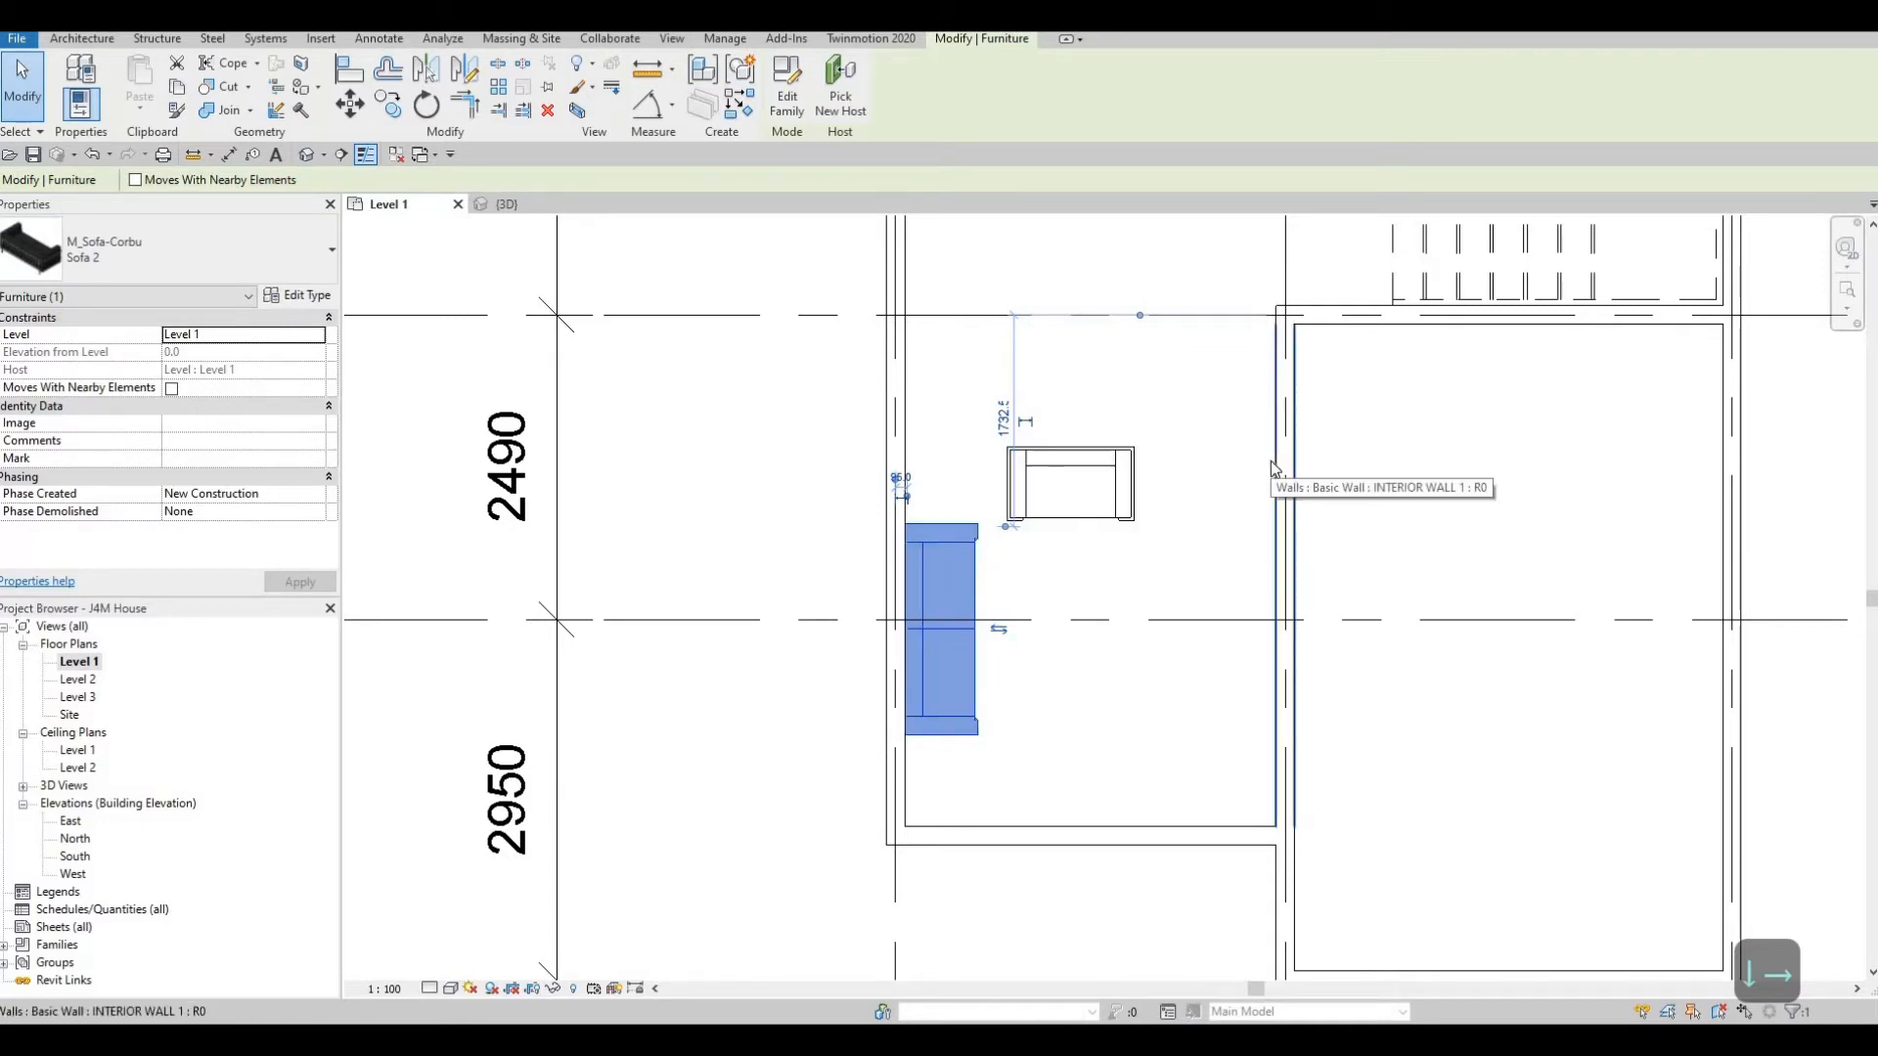
{"action": "key", "text": "F1"}
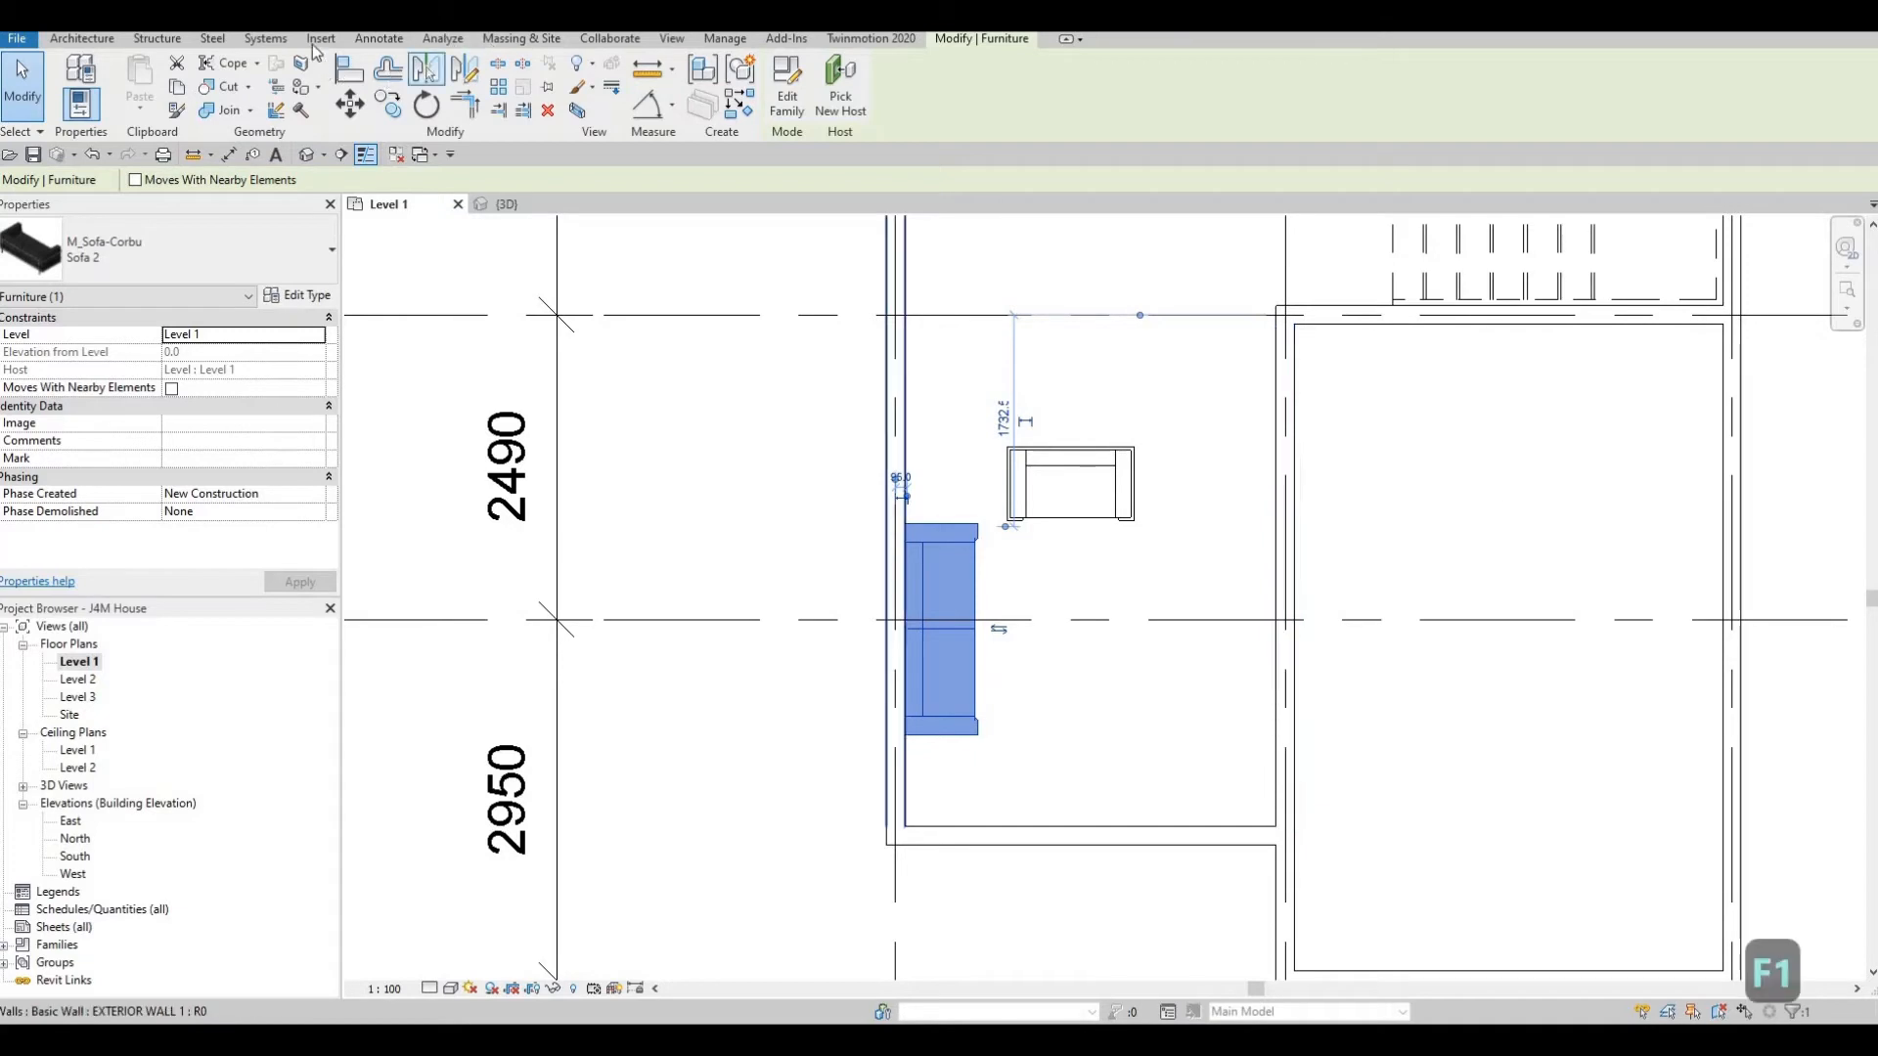
Load the M_Table-Coffee family from the Tables folder of the Furniture library.
{"action": "left_click", "coordinate": [321, 38]}
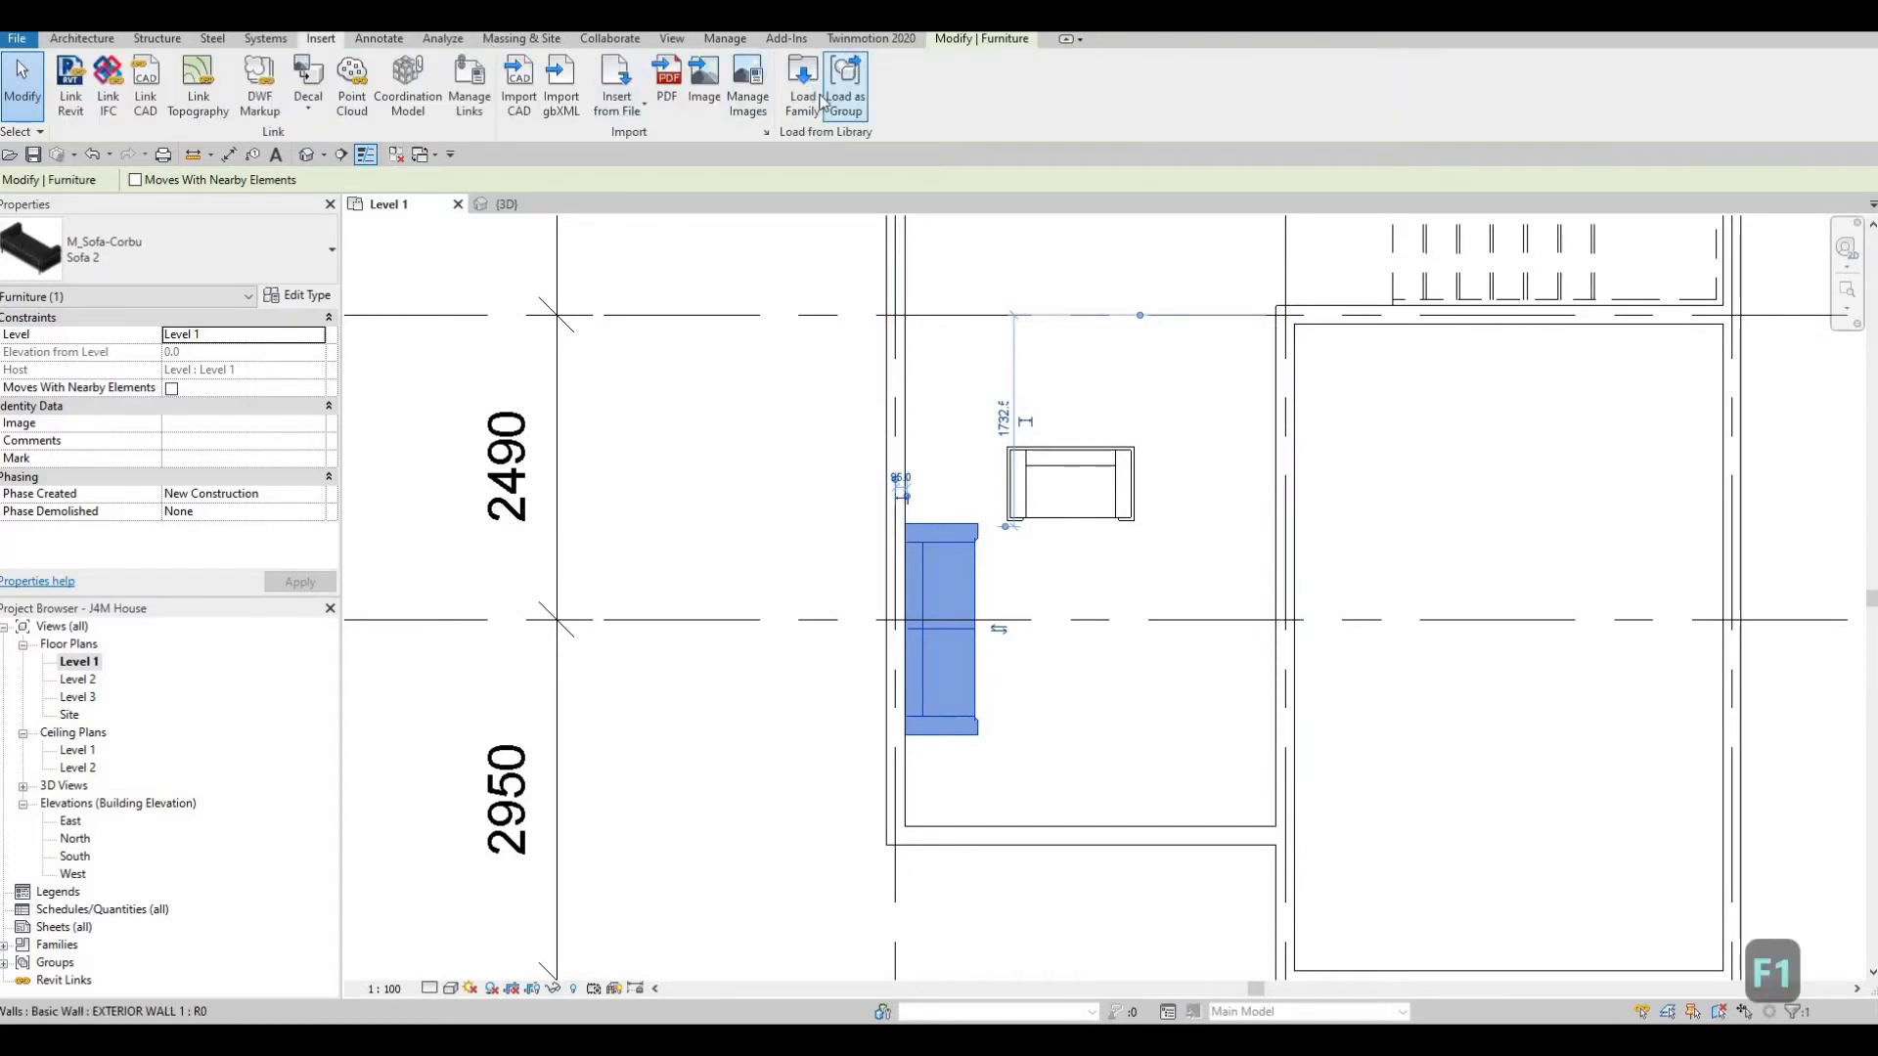
{"action": "left_click", "coordinate": [802, 83]}
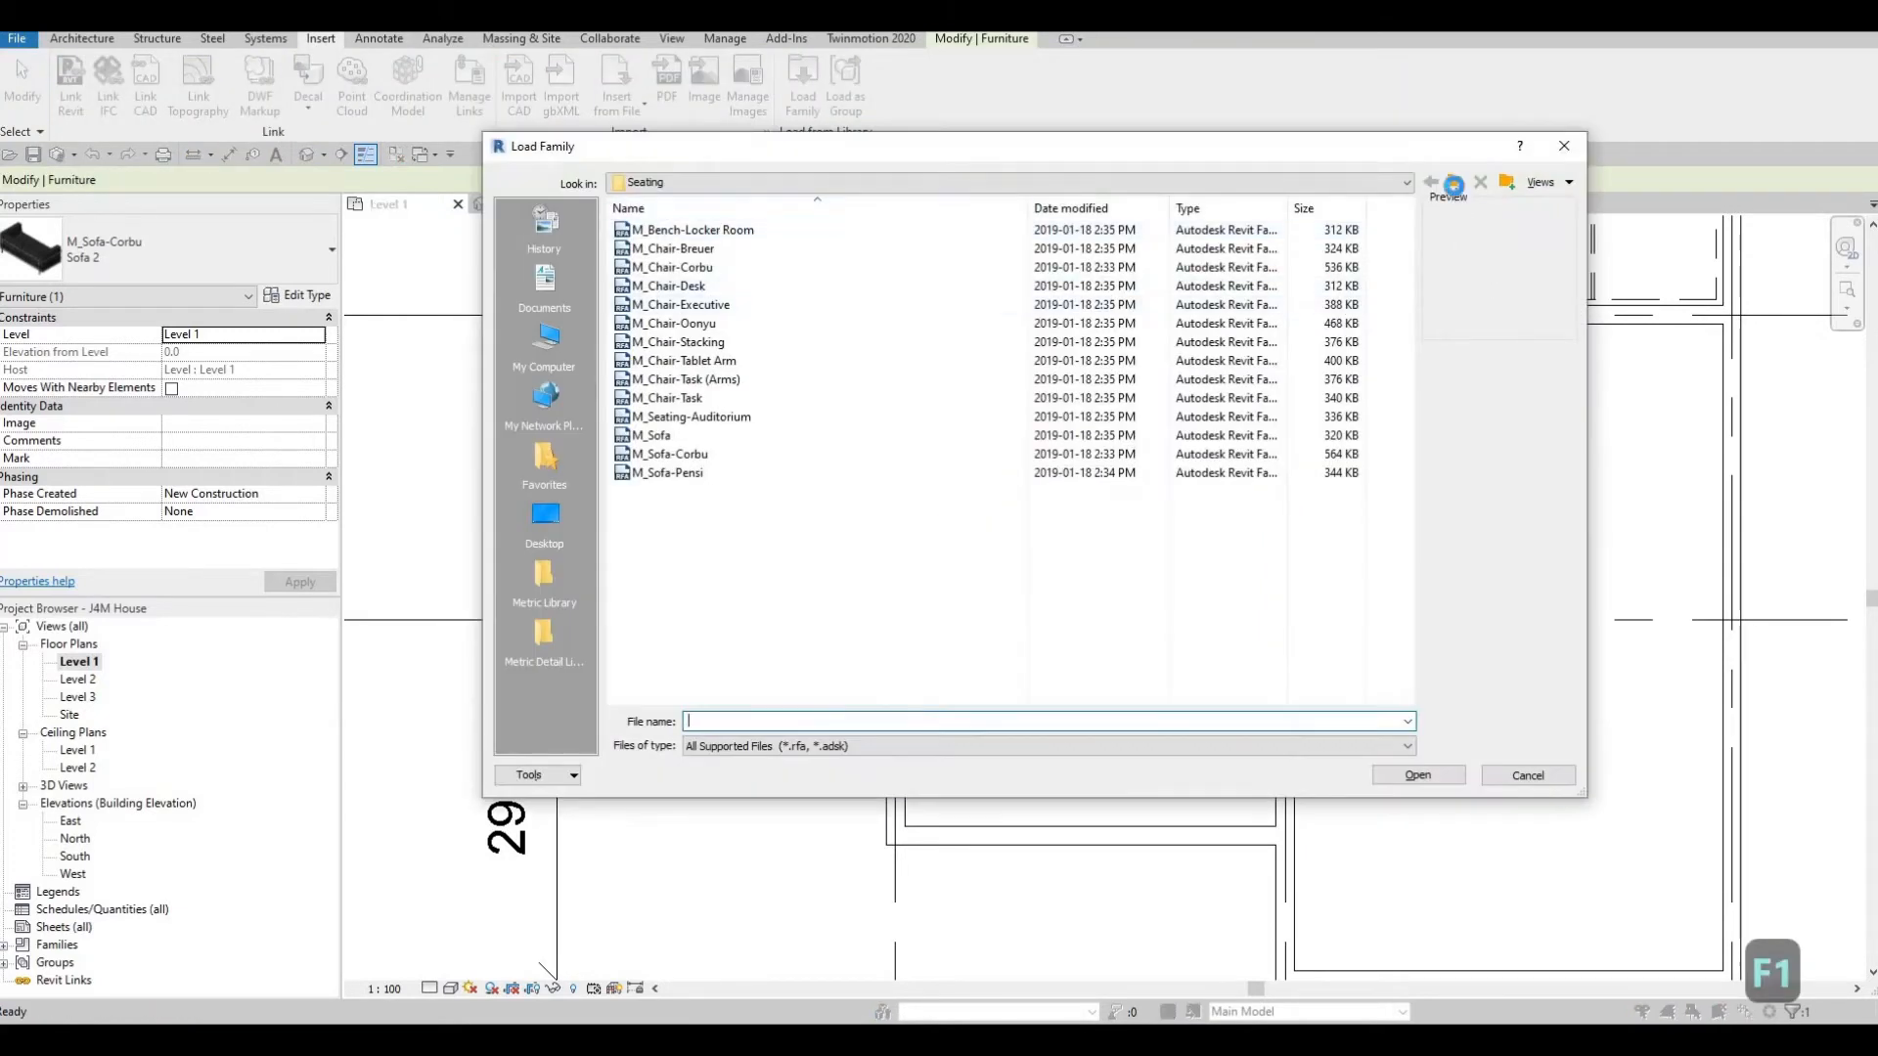
{"action": "left_click", "coordinate": [1451, 184]}
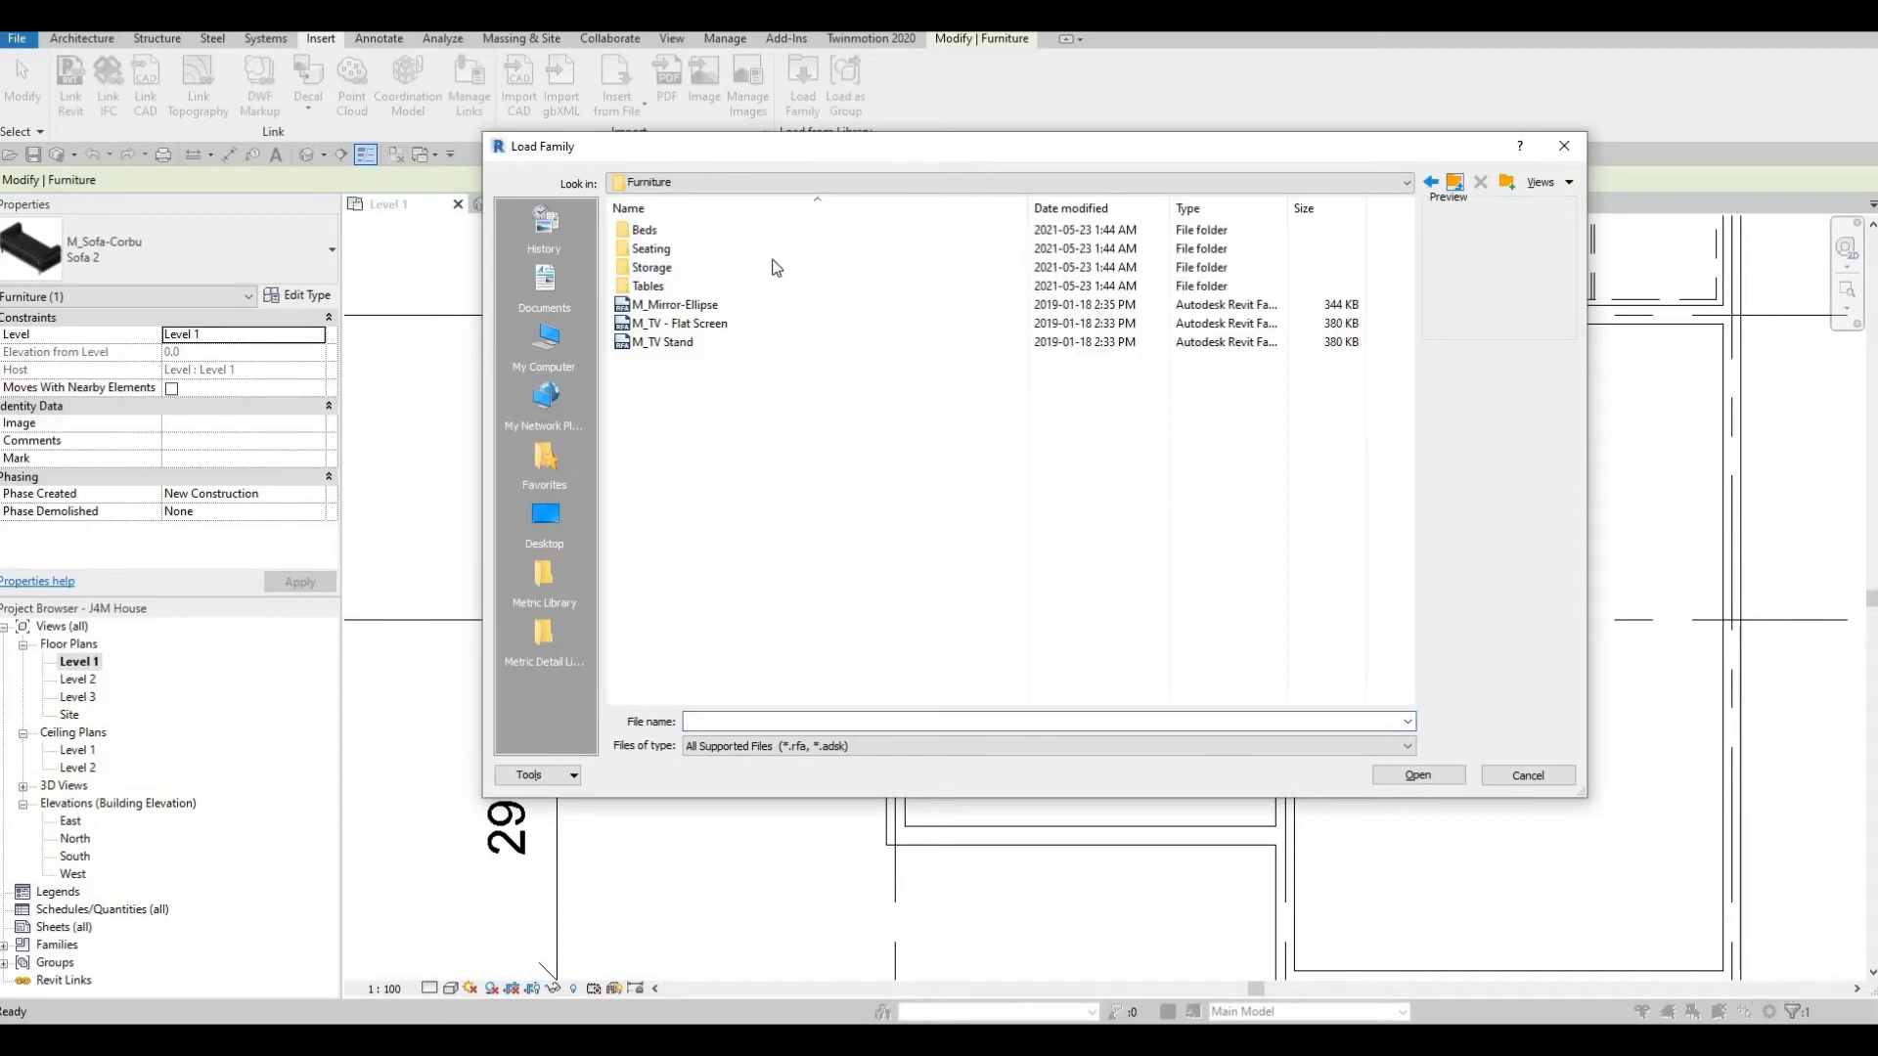
{"action": "left_click", "coordinate": [660, 289]}
{"action": "double_click", "coordinate": [660, 289]}
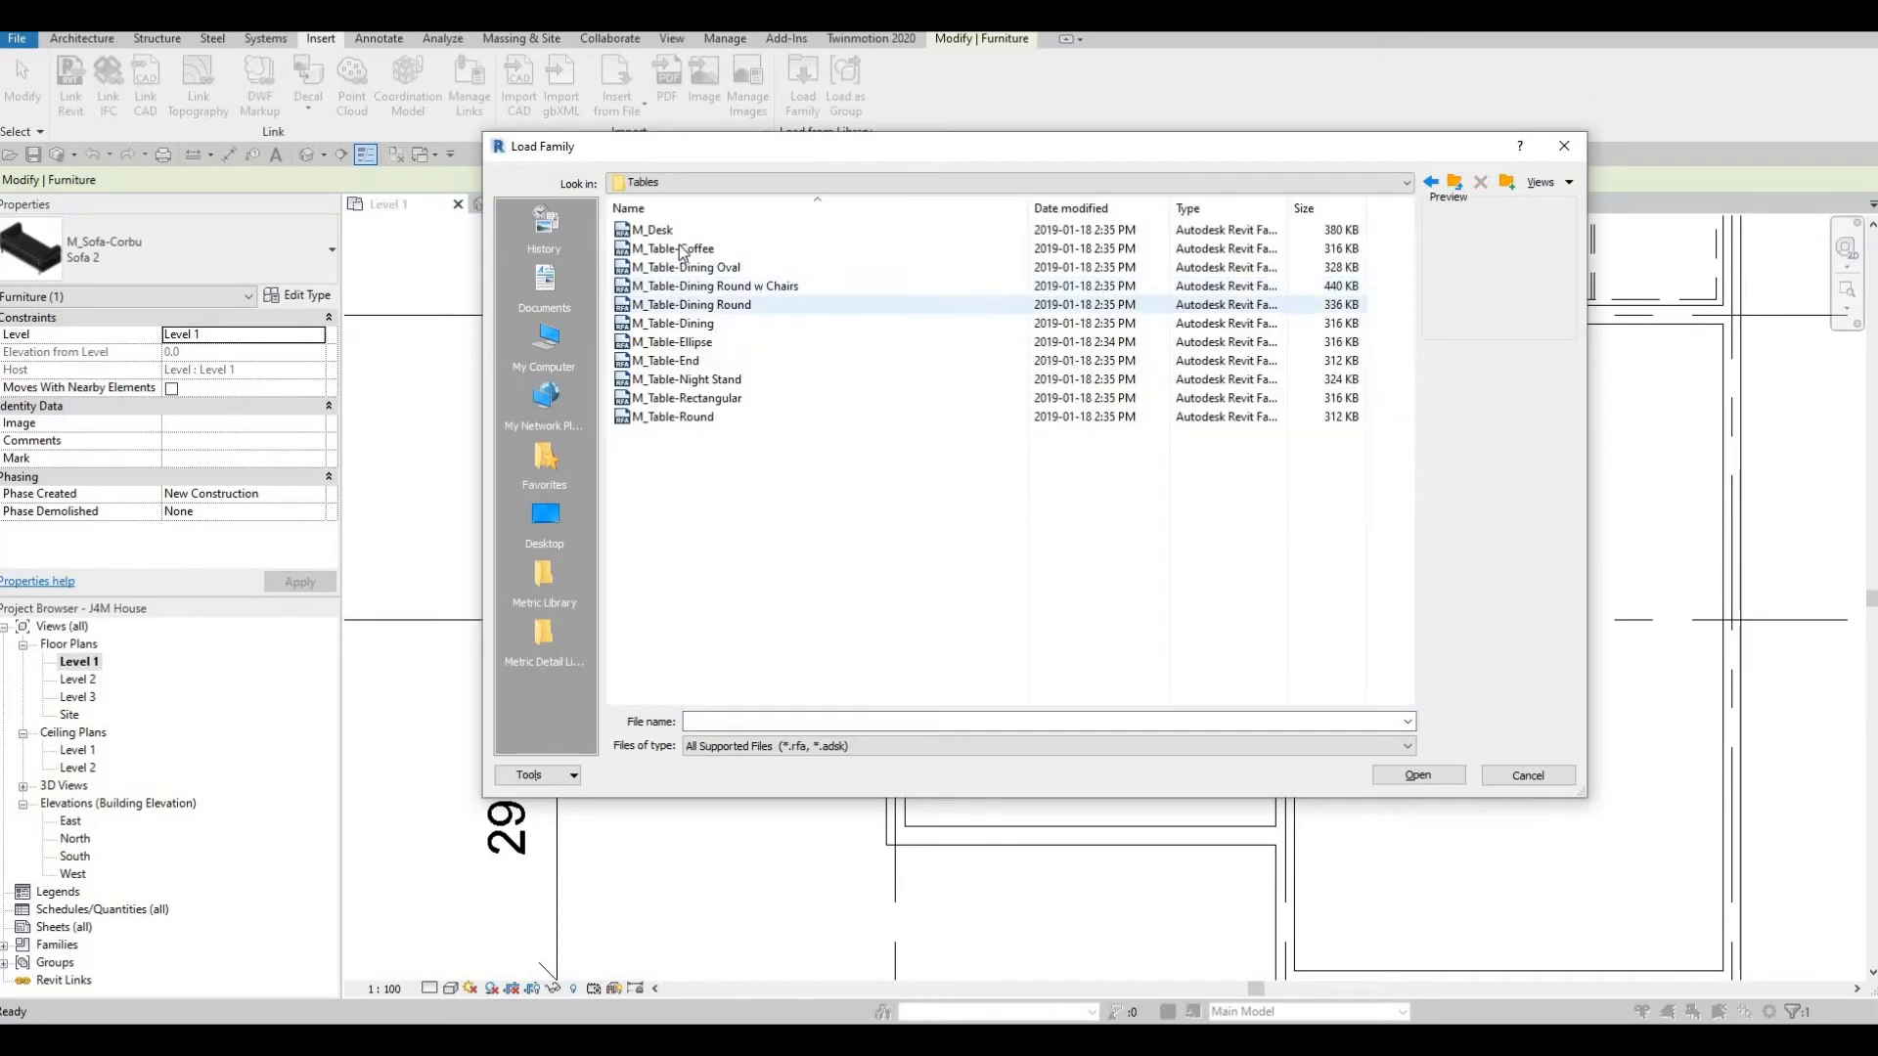
{"action": "left_click", "coordinate": [682, 252]}
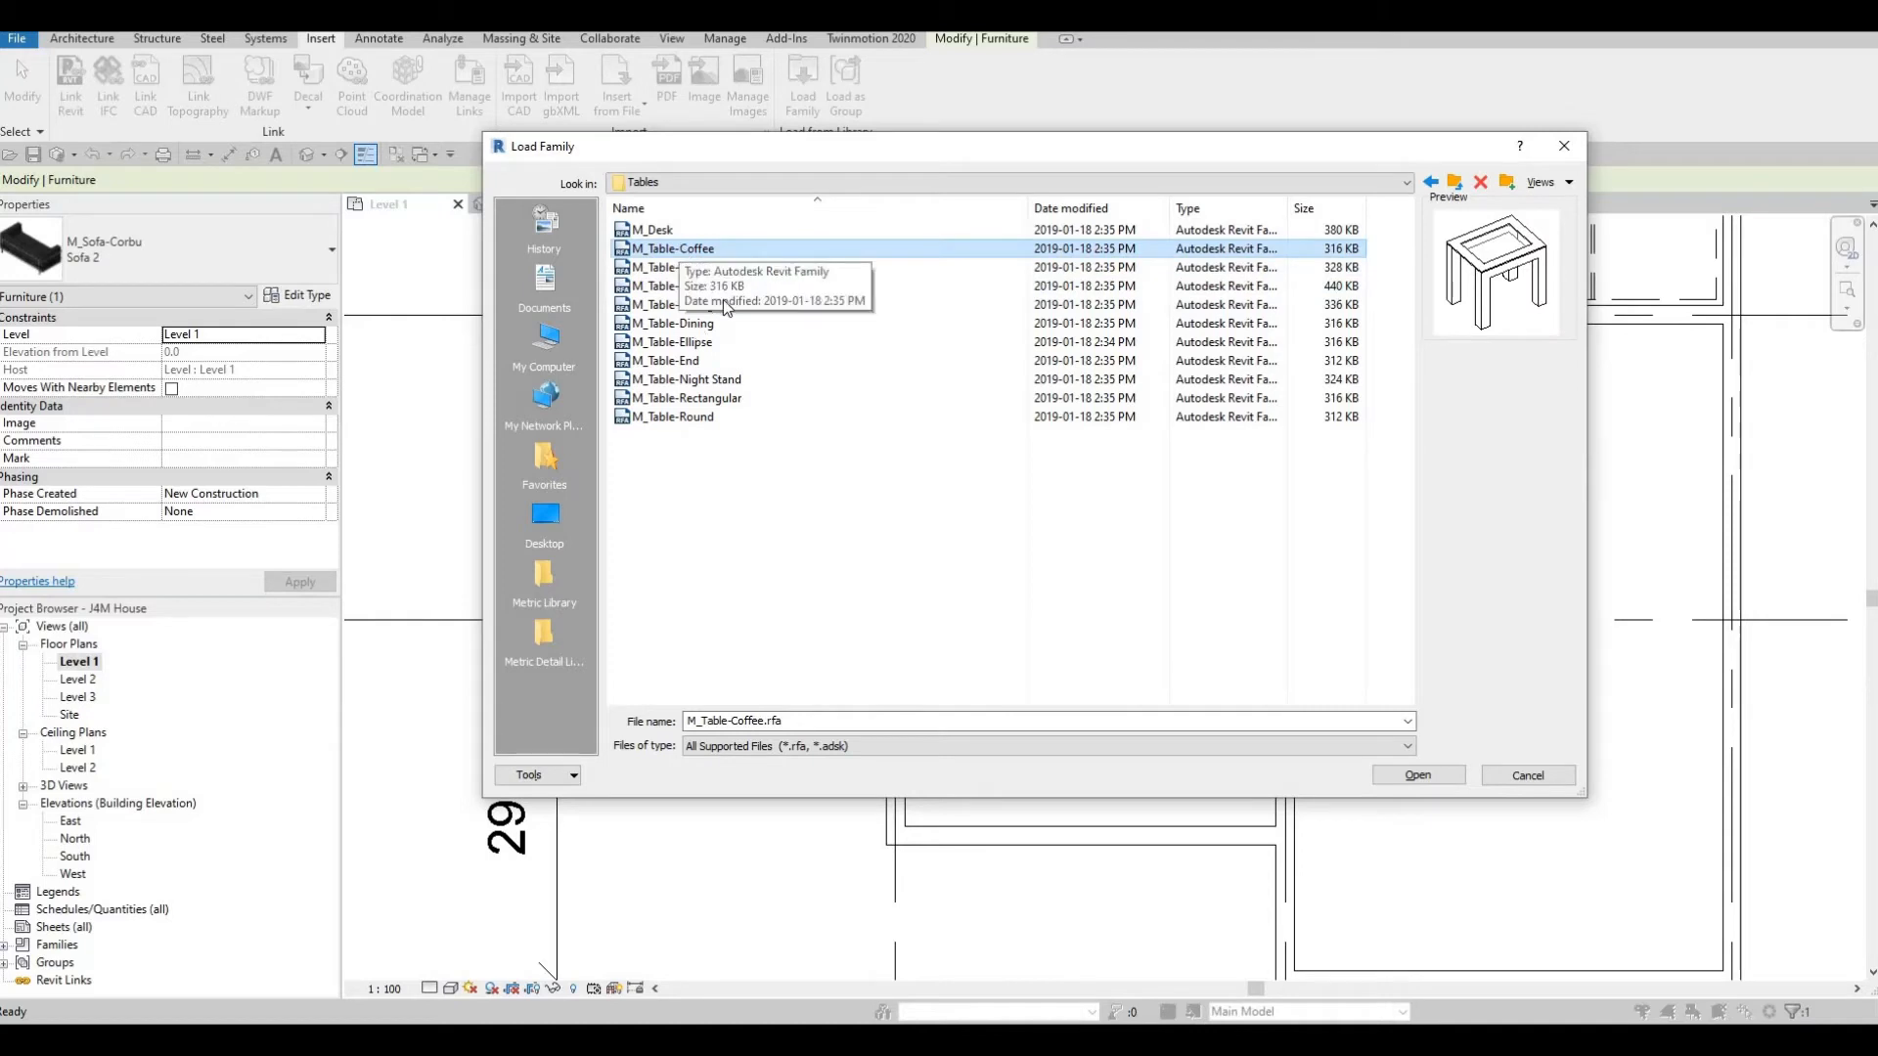
{"action": "left_click", "coordinate": [1406, 778]}
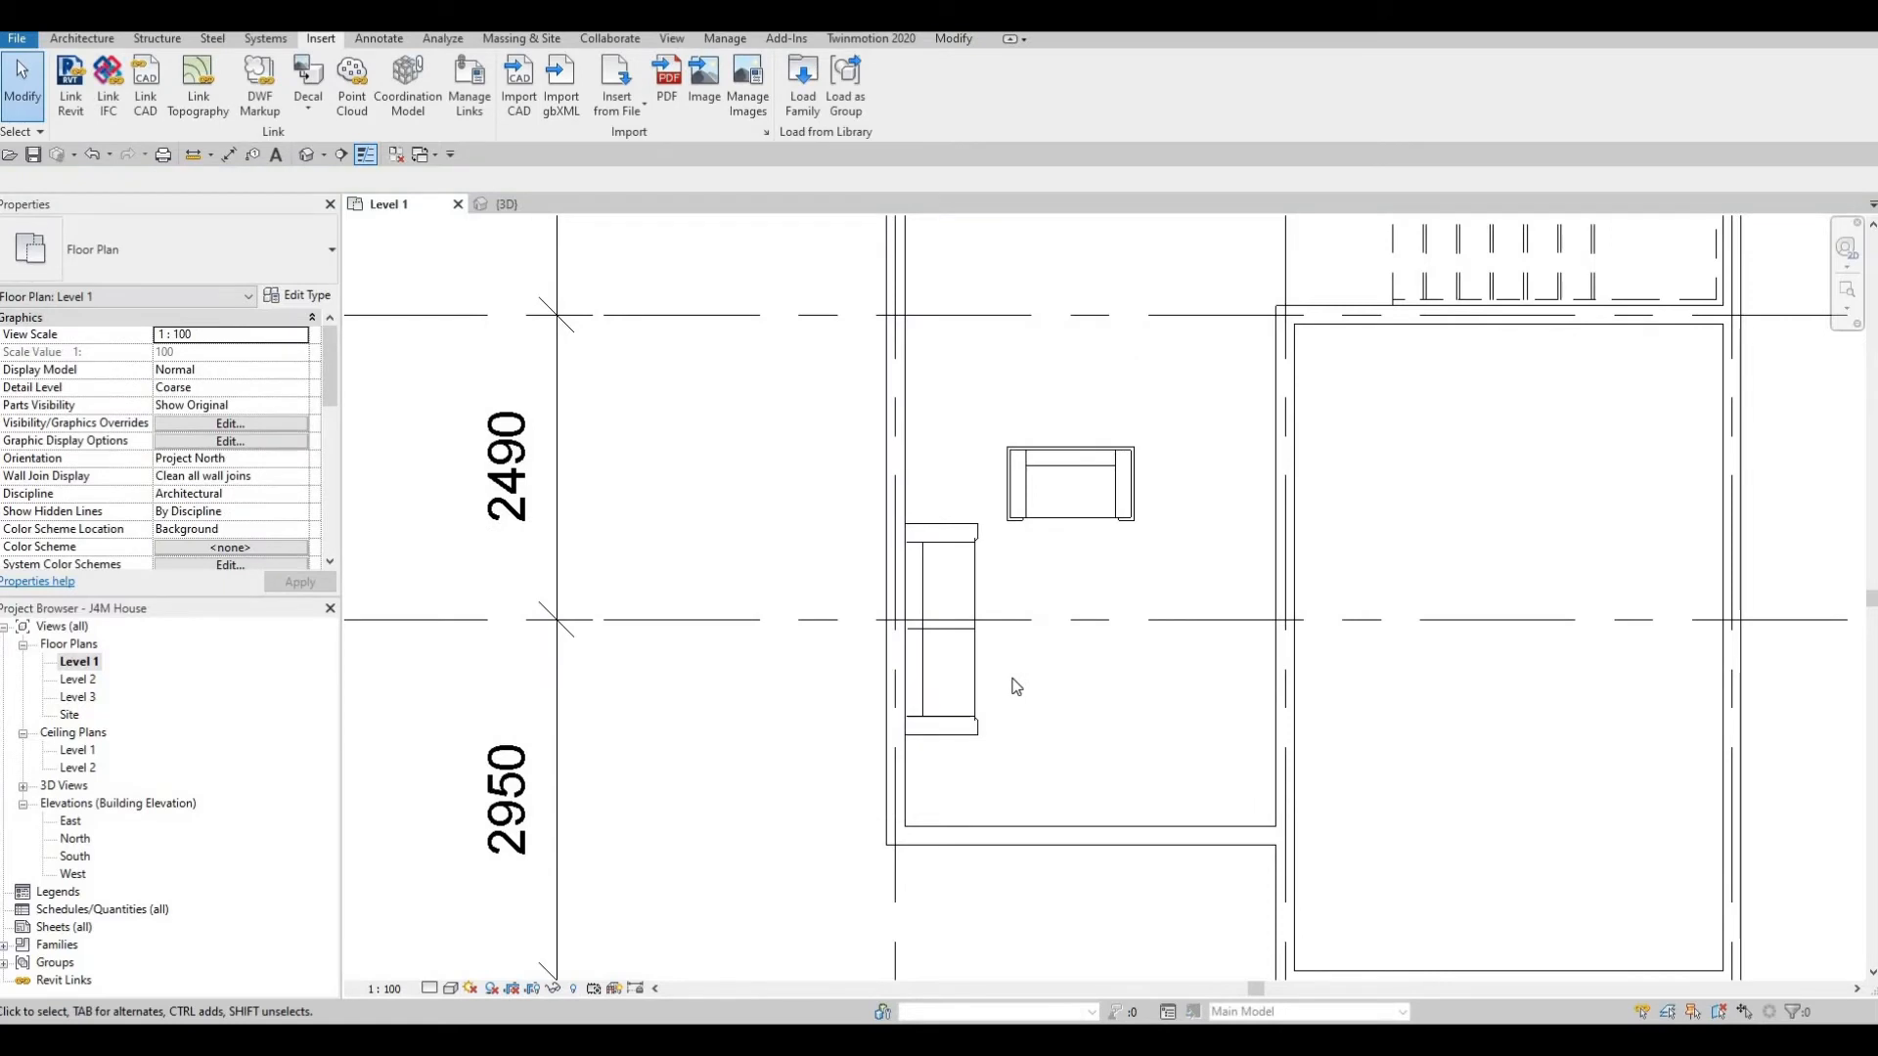
Place a 0610 x 0610 x 0610mm coffee table in front of the sofa, centred below the chair.
{"action": "key", "text": "c"}
{"action": "key", "text": "m"}
{"action": "scroll", "coordinate": [1069, 643], "scroll_direction": "up", "scroll_amount": 2}
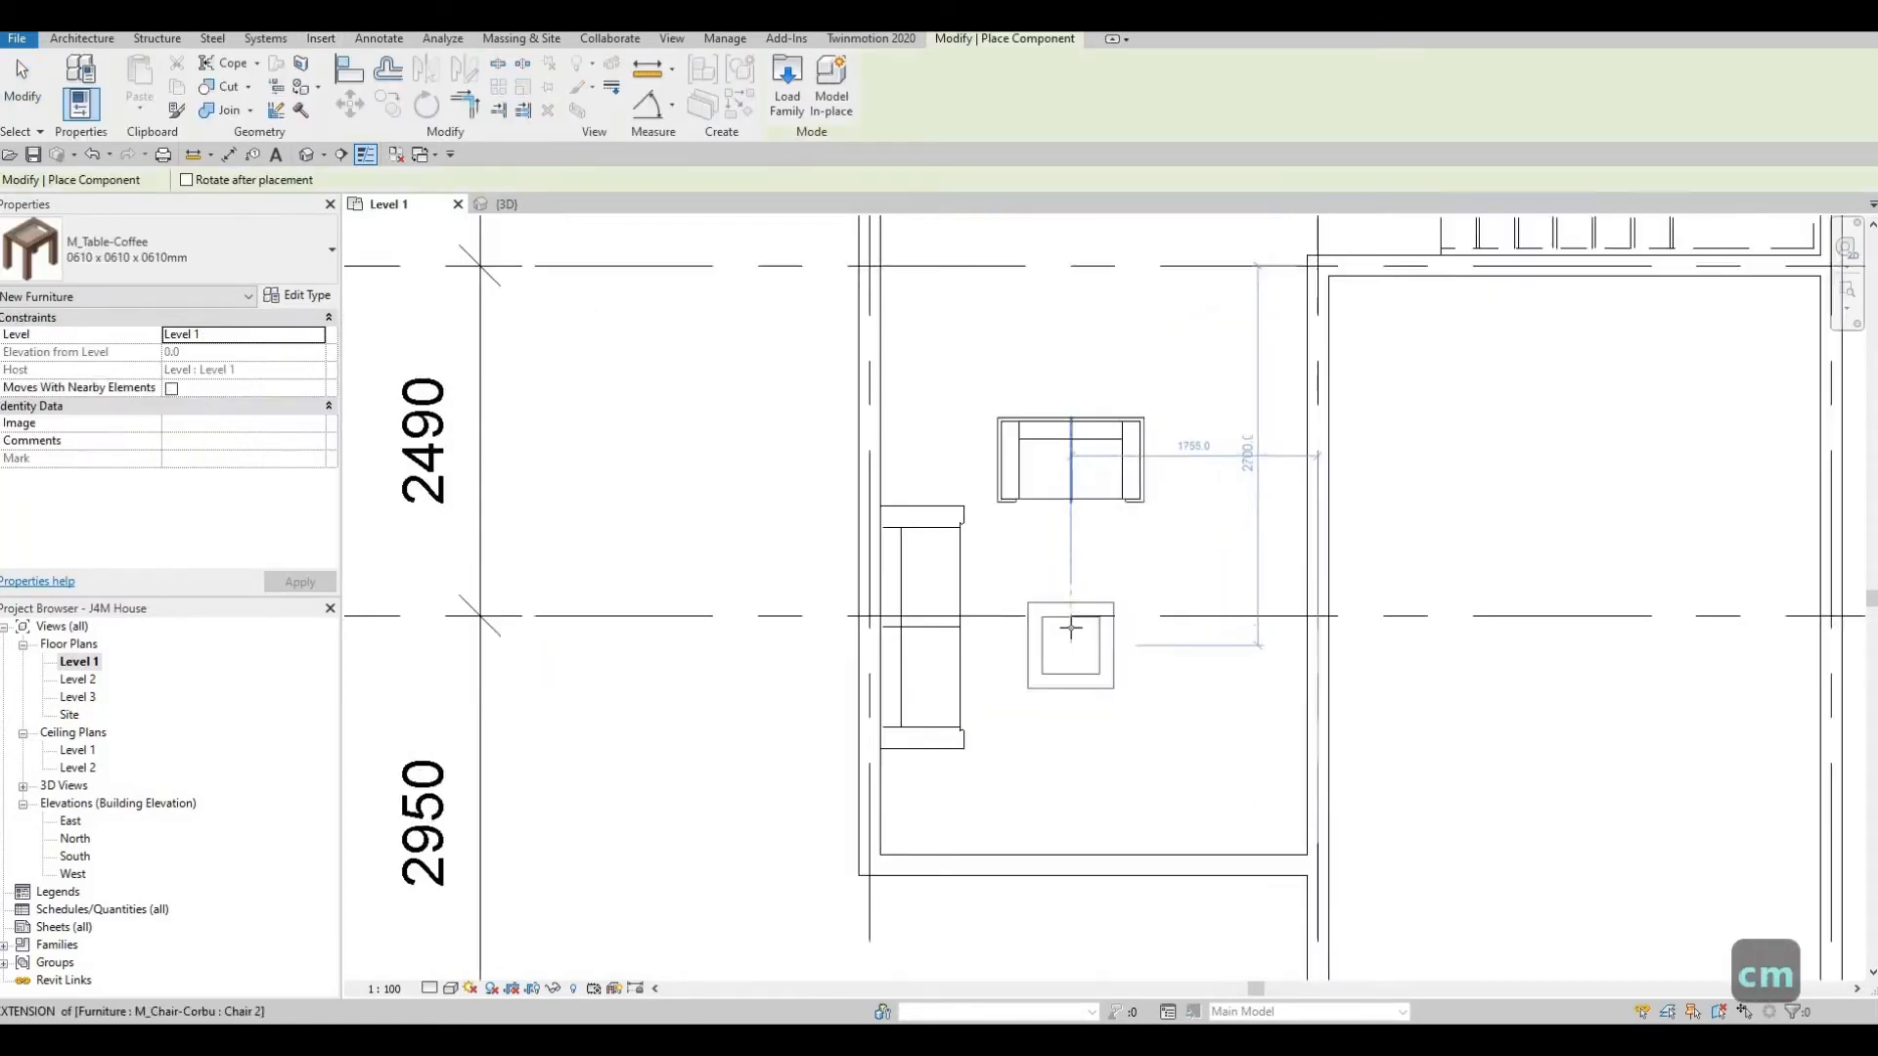
{"action": "left_click", "coordinate": [1070, 631]}
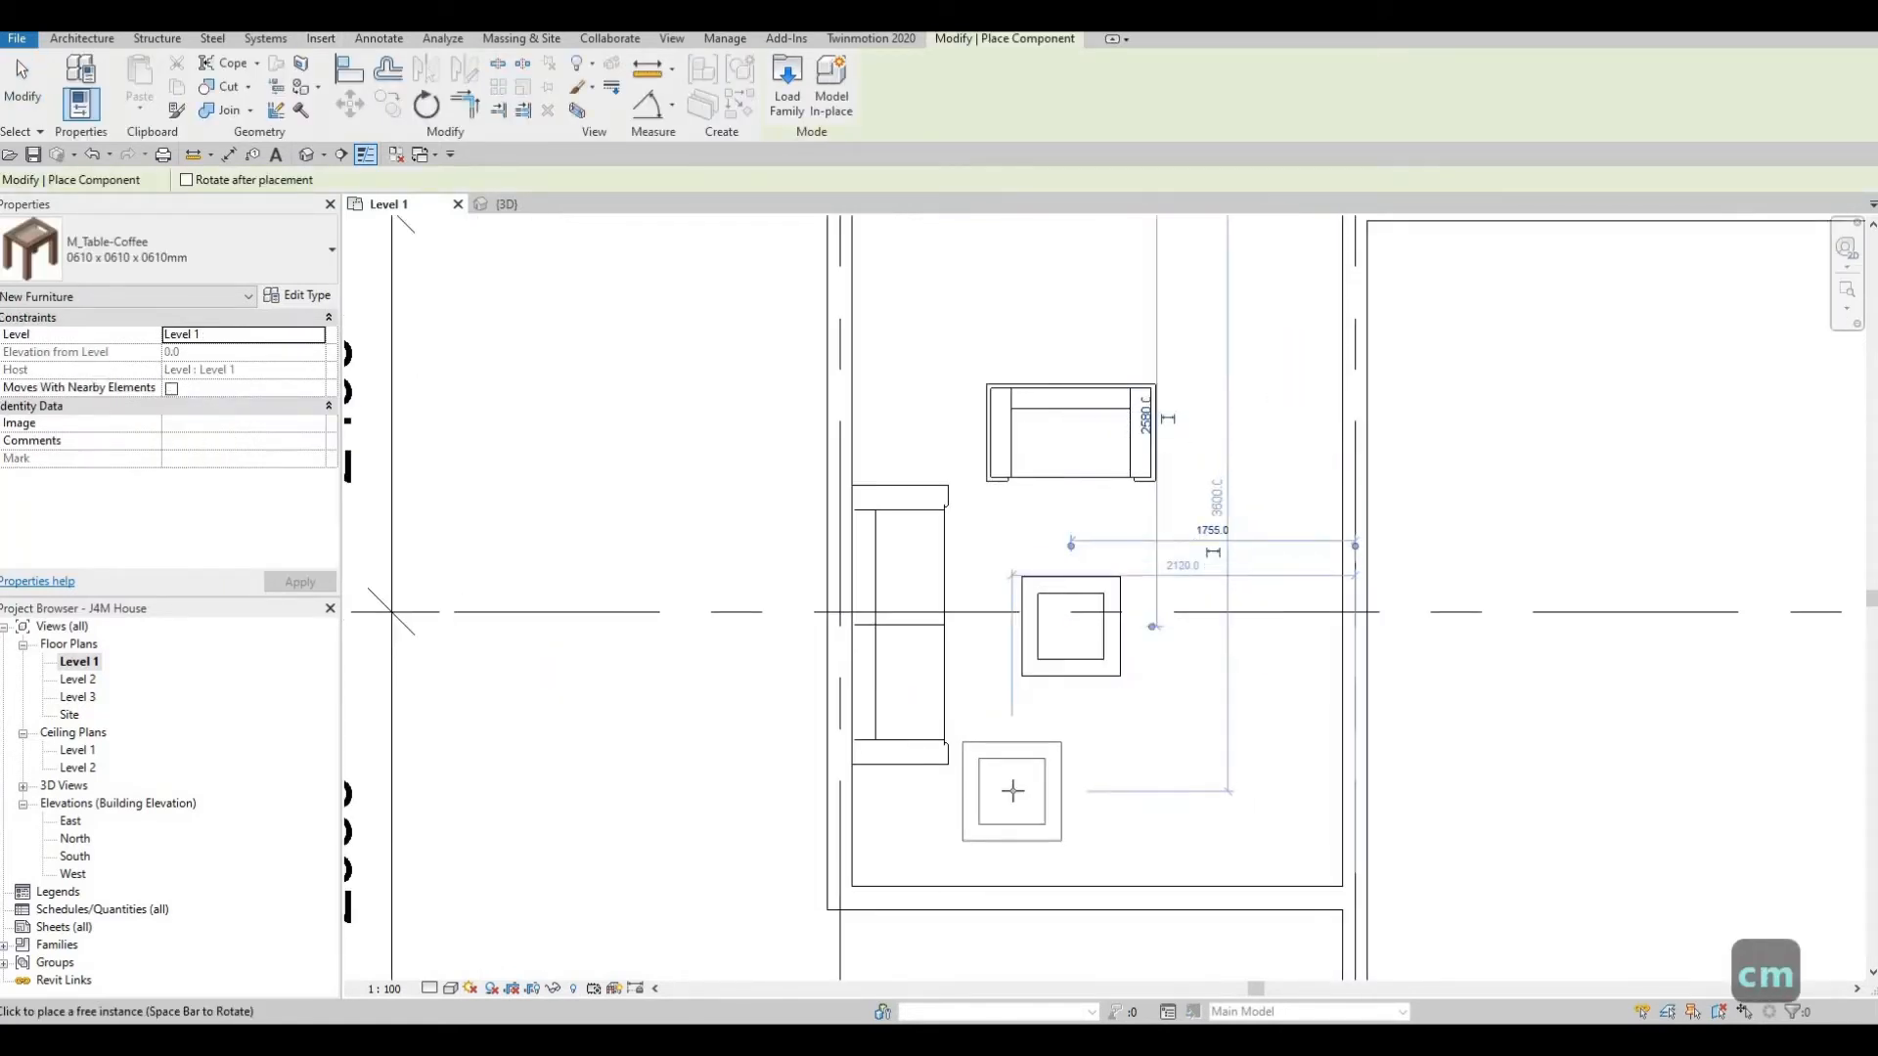
{"action": "key", "text": "Escape"}
{"action": "key", "text": "Escape"}
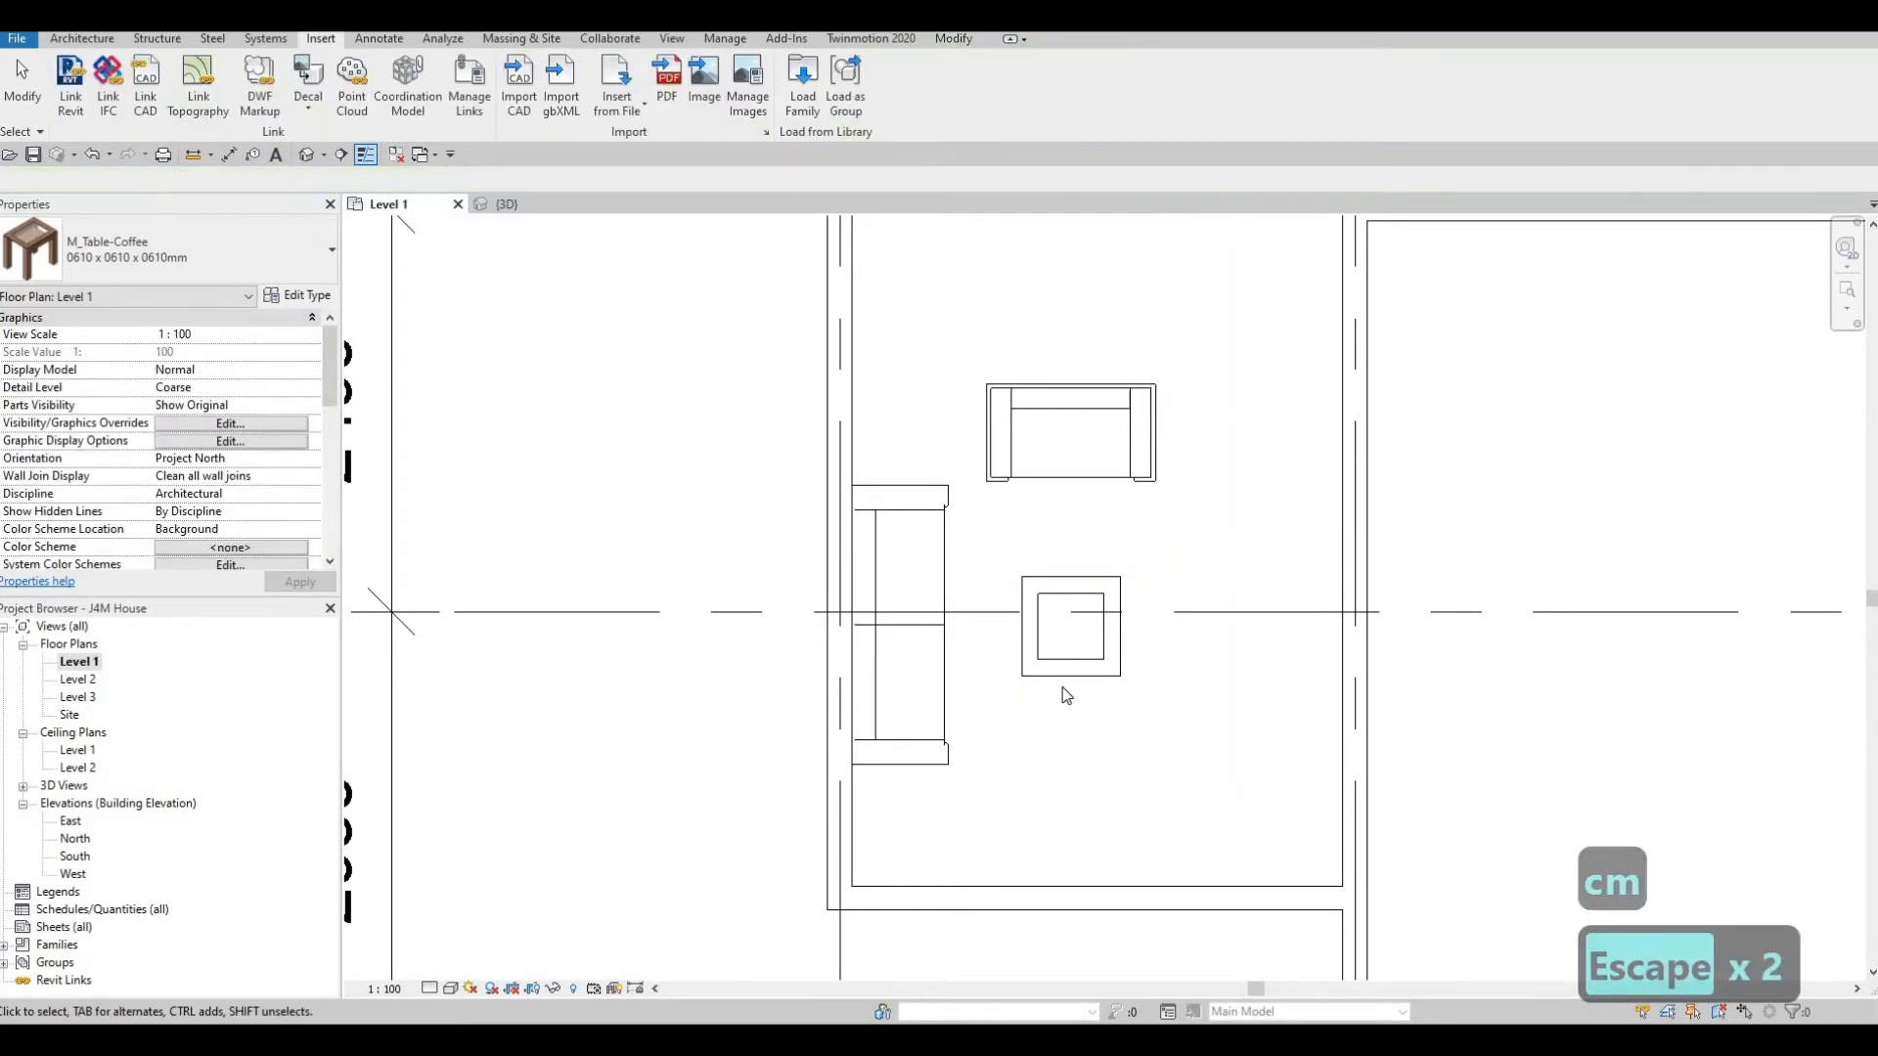
Change the placed coffee table's type to 0787 x 0711 x 0610mm.
{"action": "left_click", "coordinate": [1070, 675]}
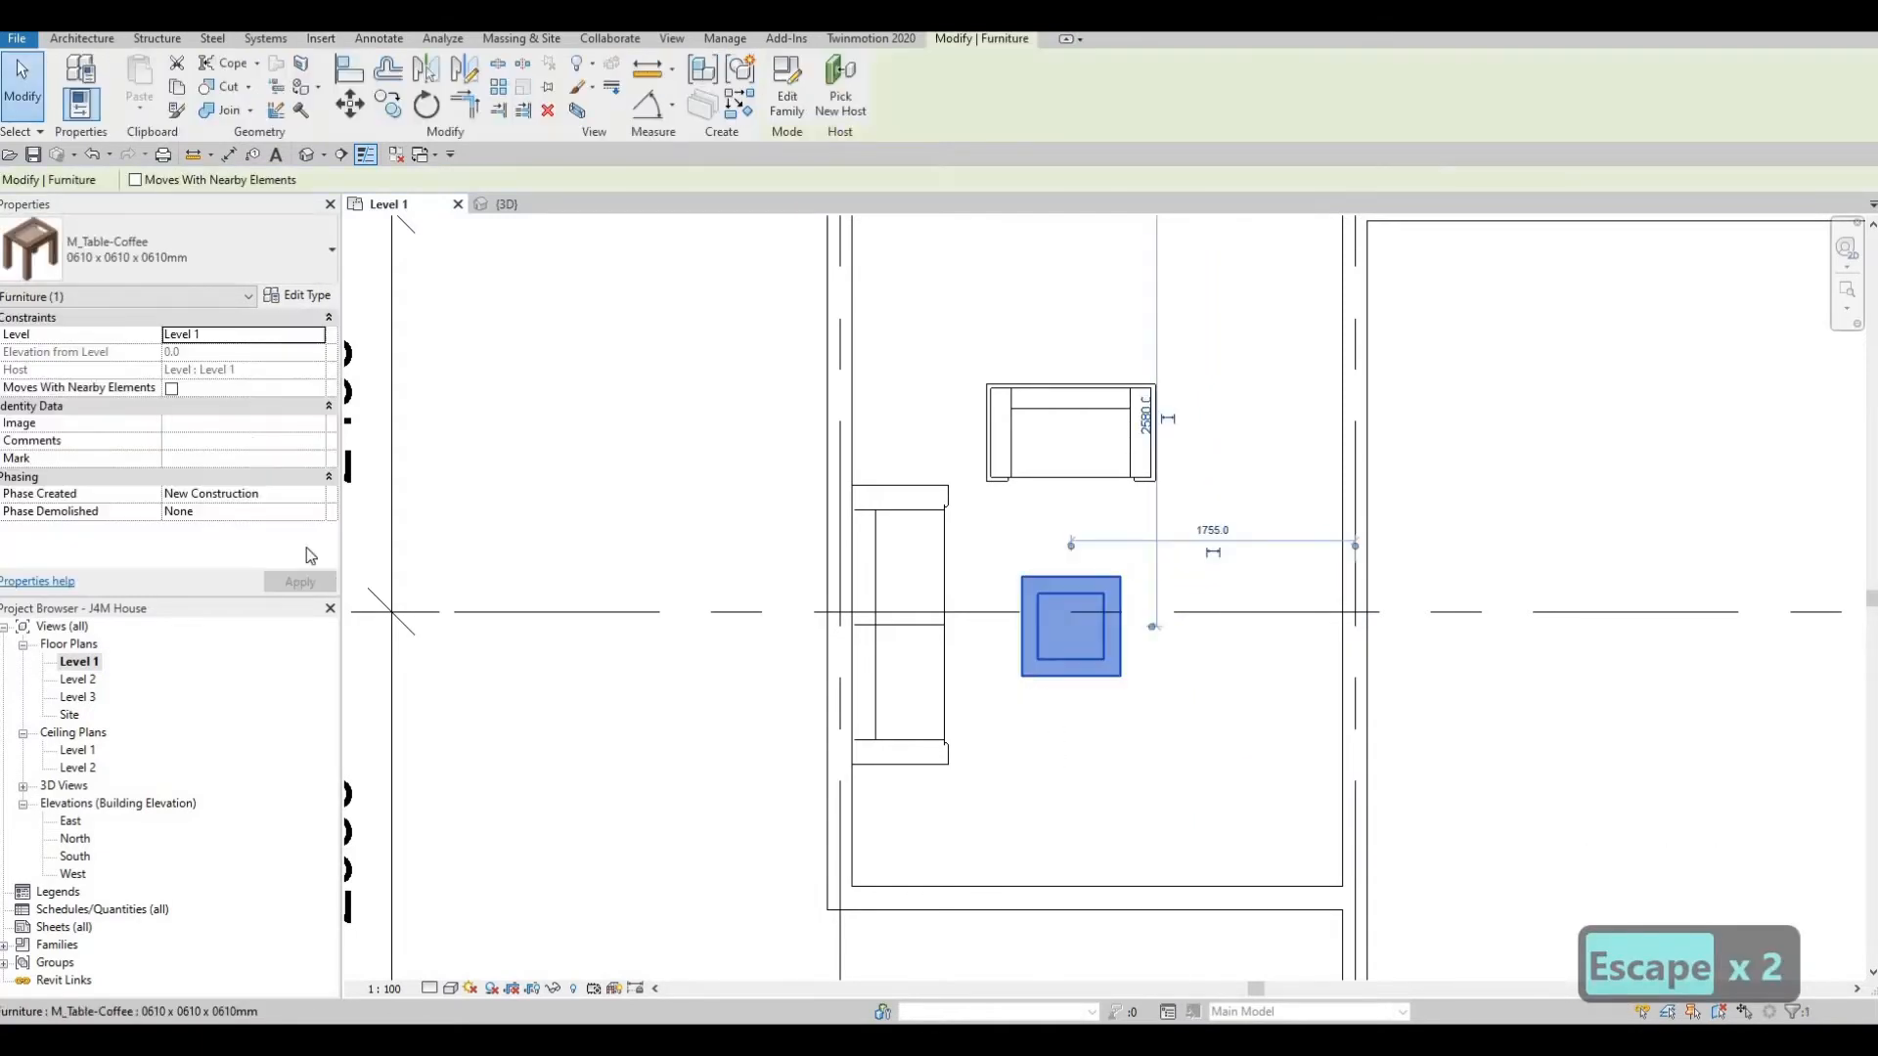
{"action": "left_click", "coordinate": [202, 262]}
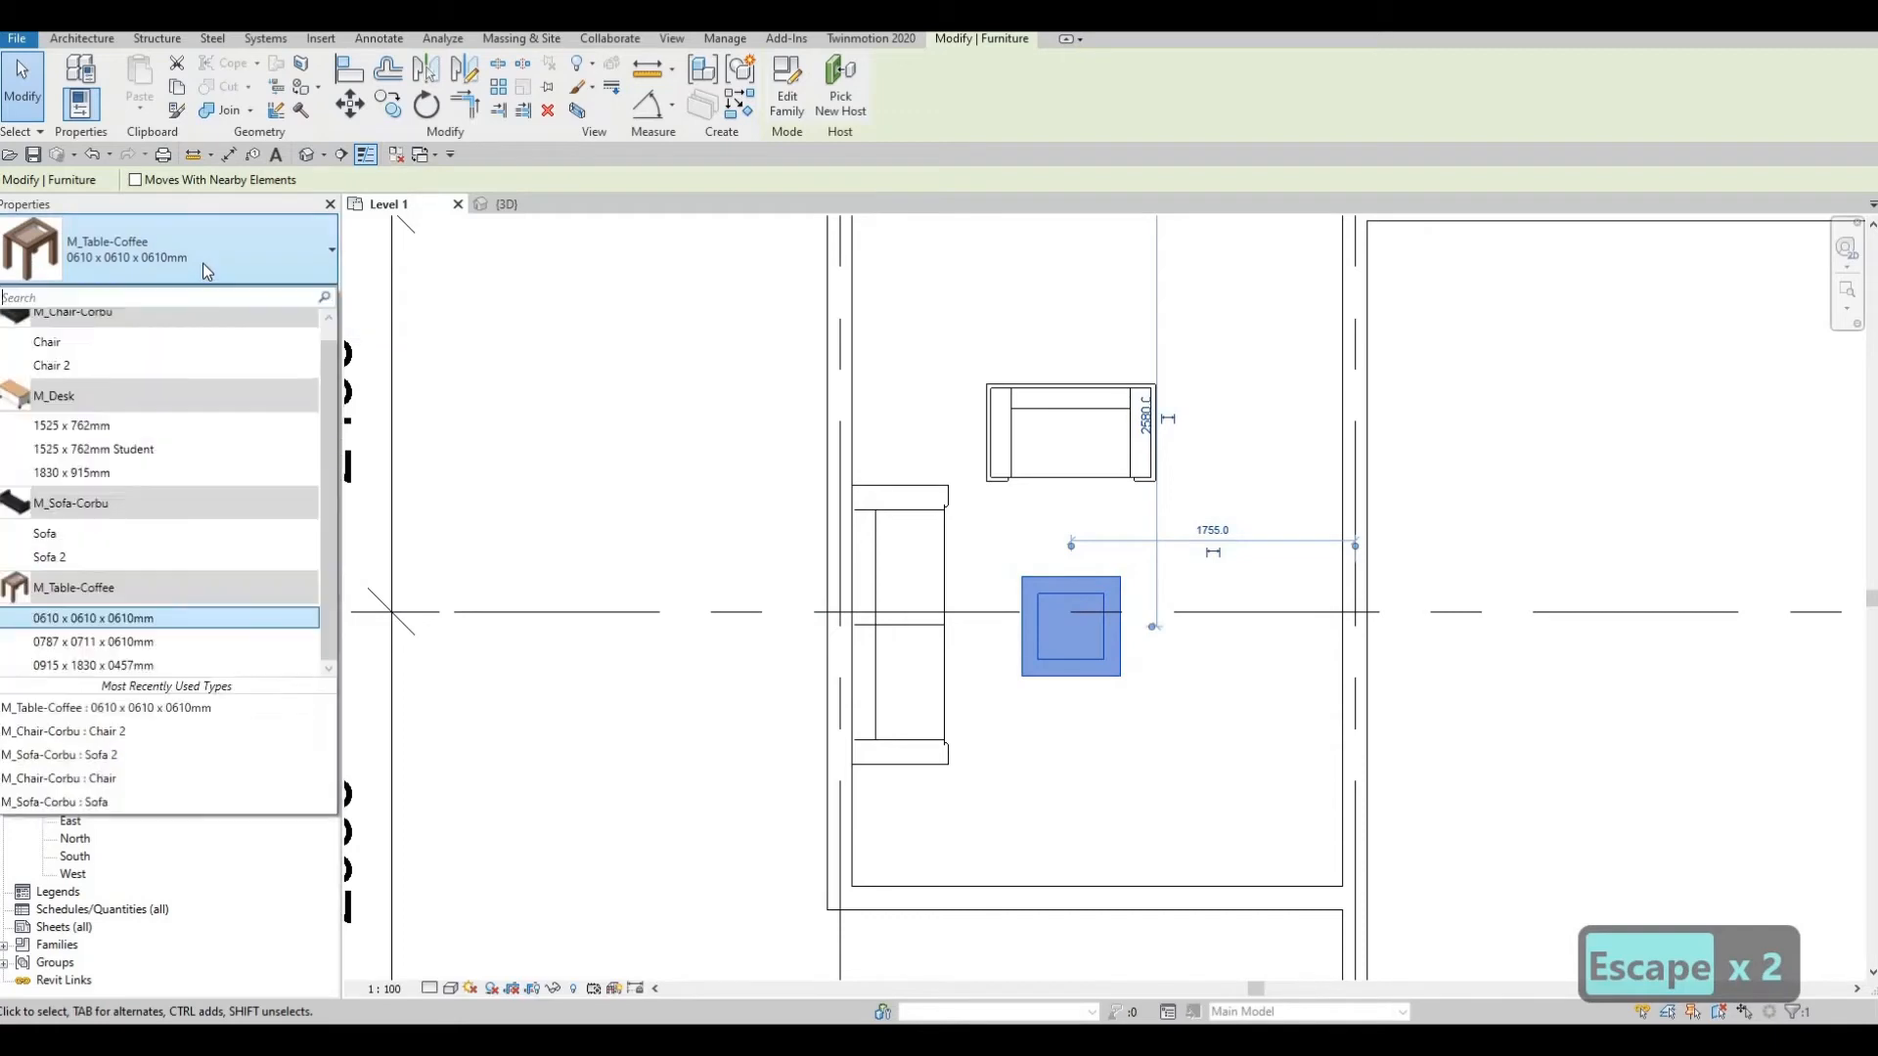
{"action": "left_click", "coordinate": [202, 262]}
{"action": "left_click", "coordinate": [181, 262]}
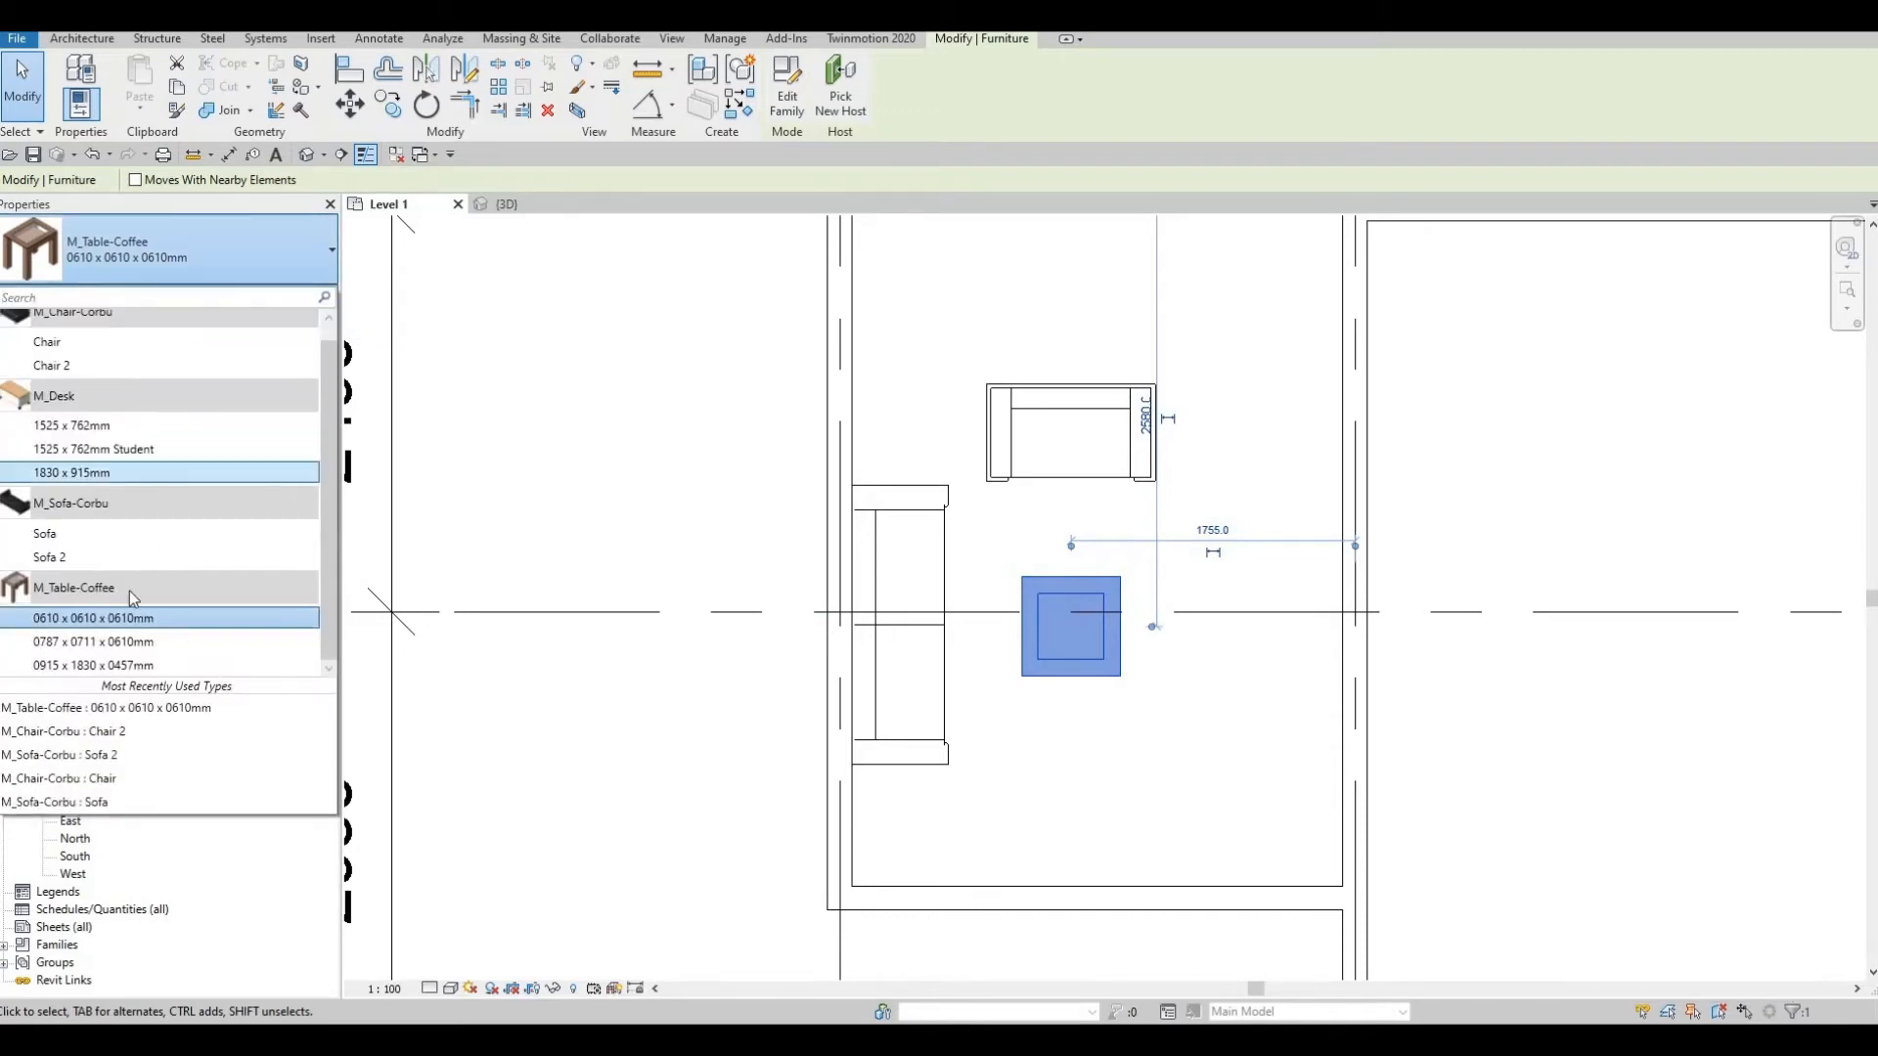
{"action": "left_click", "coordinate": [124, 644]}
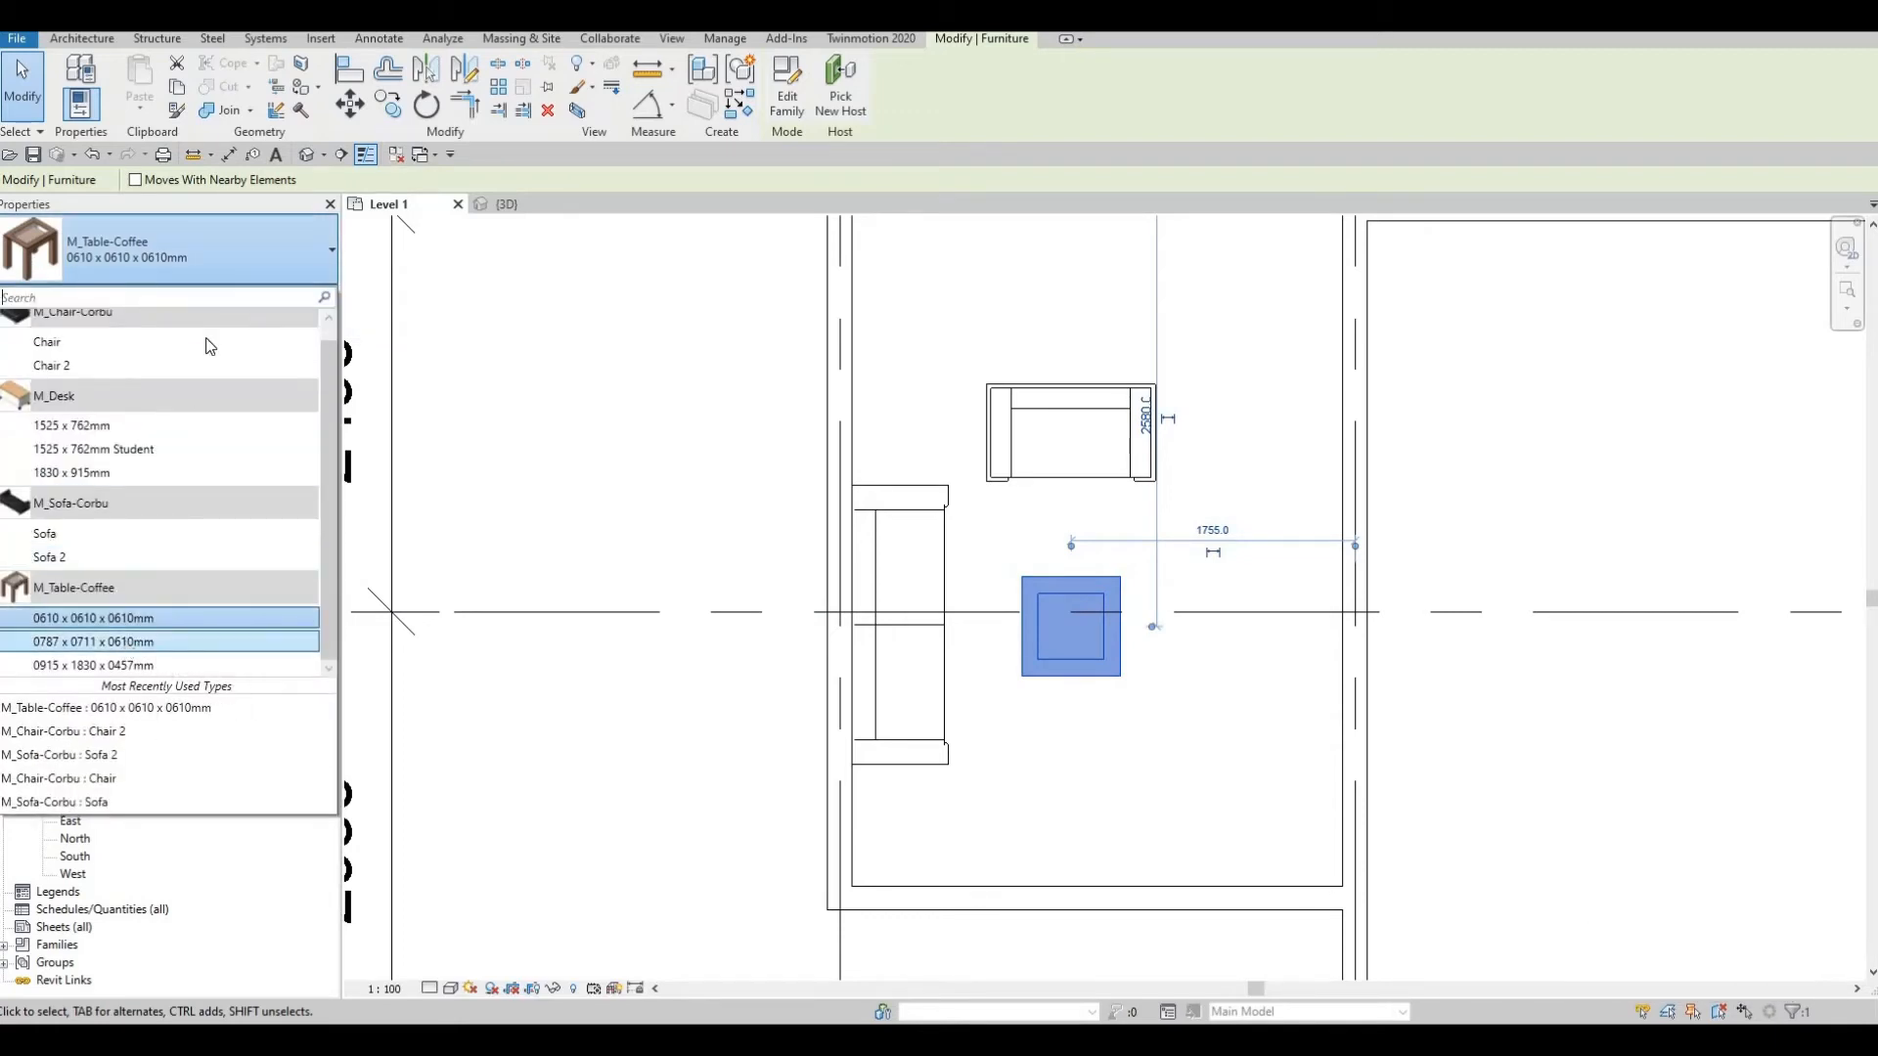
Try the 0915 x 1830 x 0457mm type on the coffee table and switch back to 0787 x 0711 x 0610mm.
{"action": "left_click", "coordinate": [209, 240]}
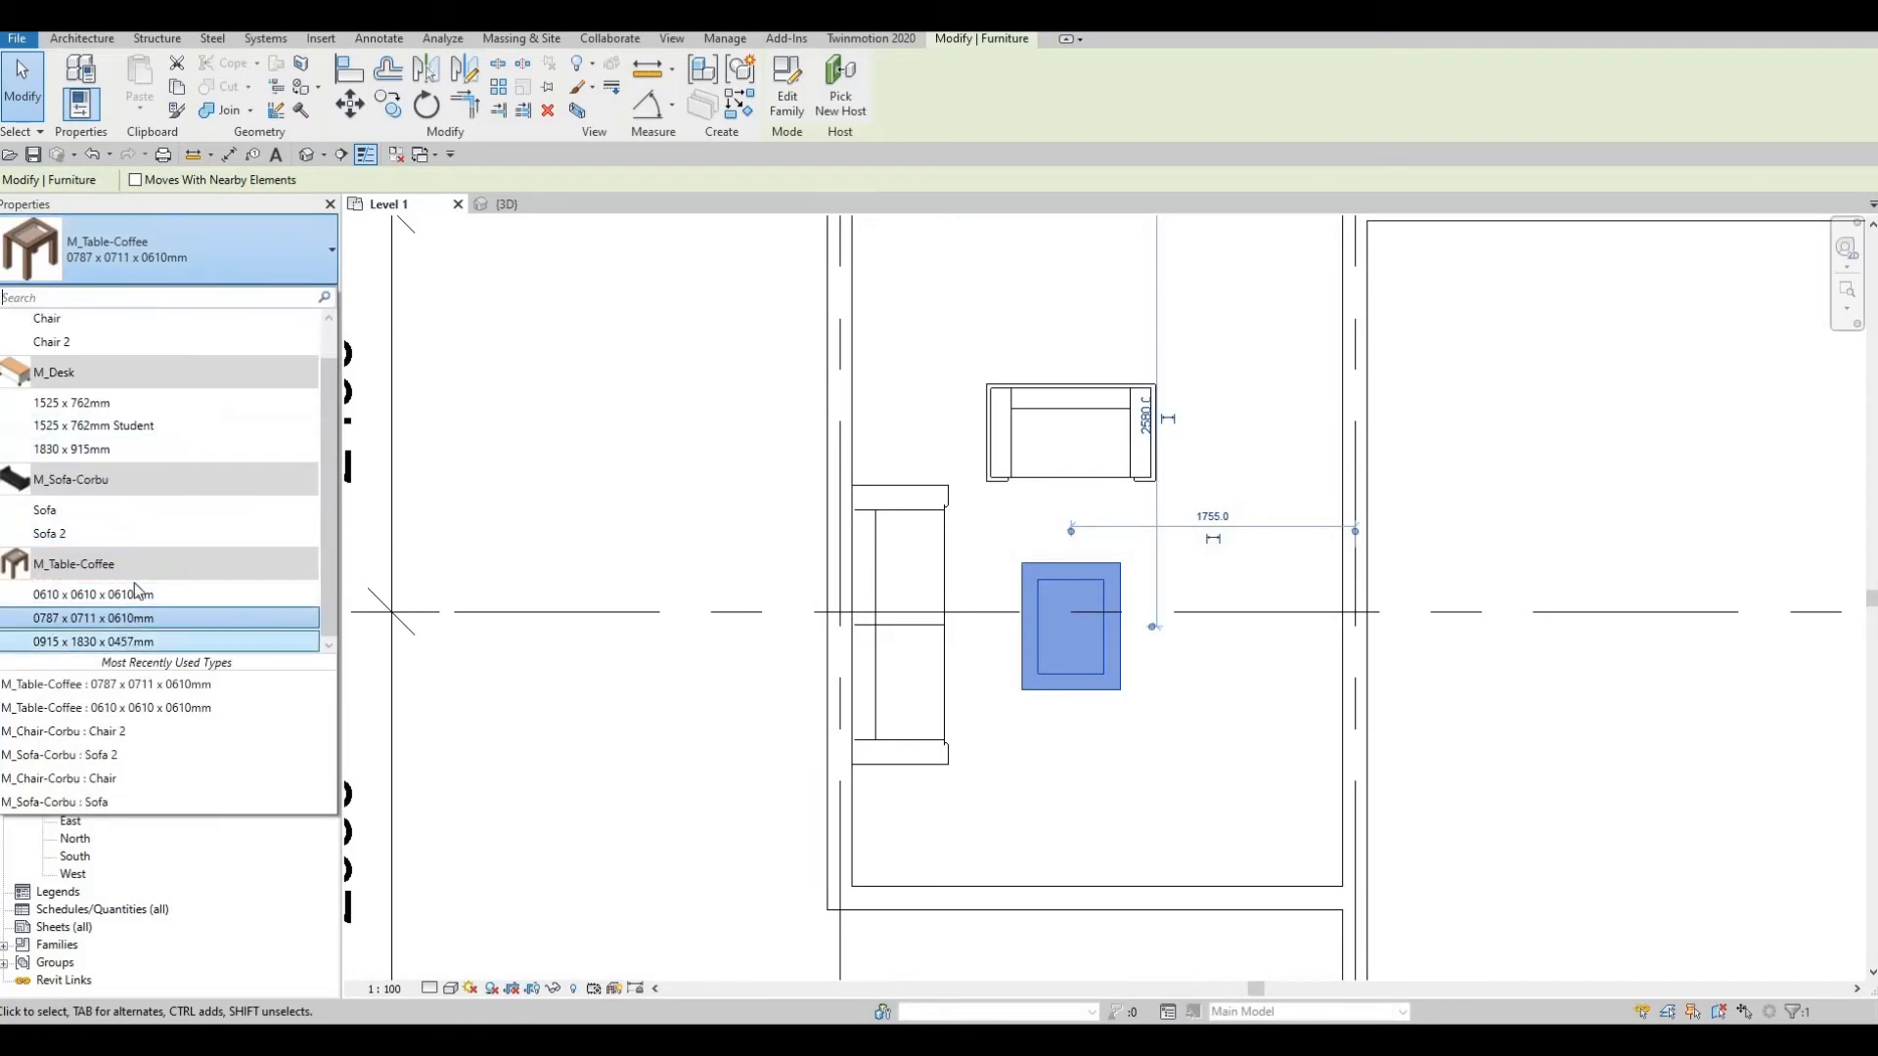
{"action": "left_click", "coordinate": [138, 641]}
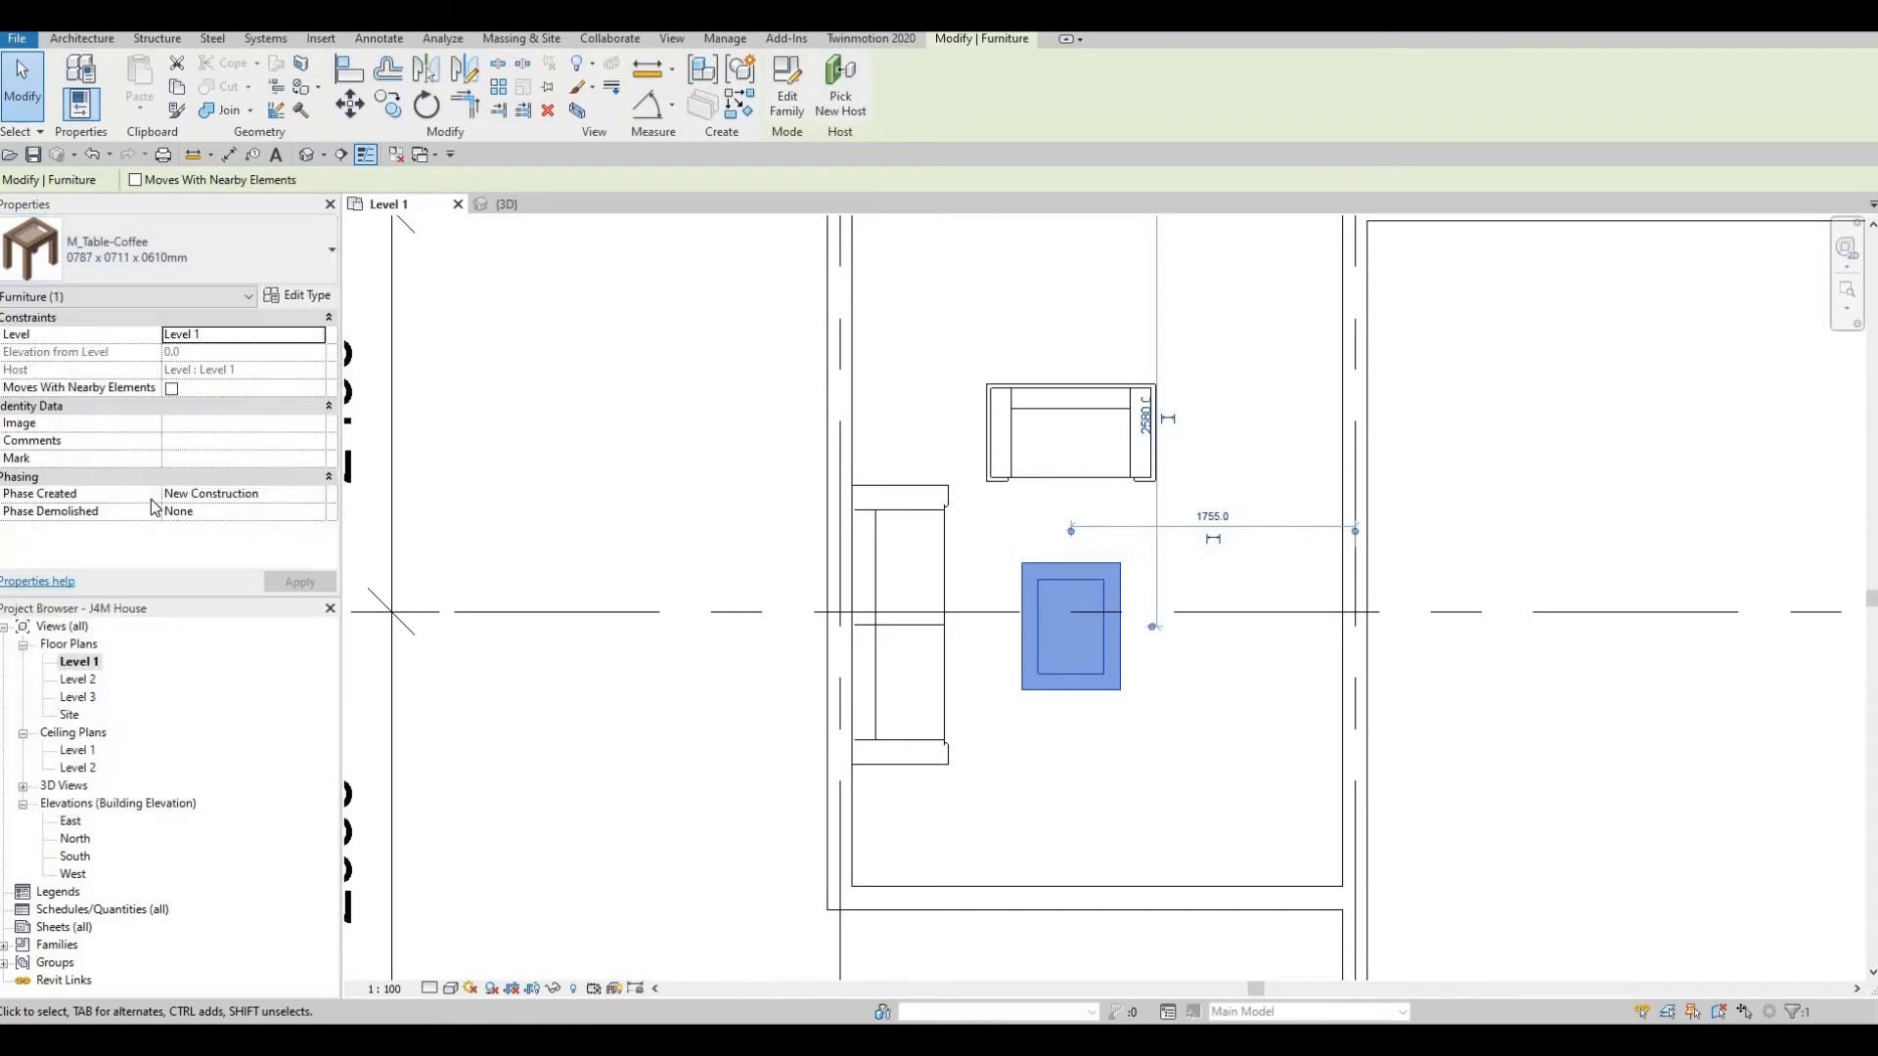
{"action": "left_click", "coordinate": [176, 258]}
{"action": "left_click", "coordinate": [293, 594]}
Duplicate the coffee table's type under the name "coffee table".
{"action": "left_click", "coordinate": [292, 298]}
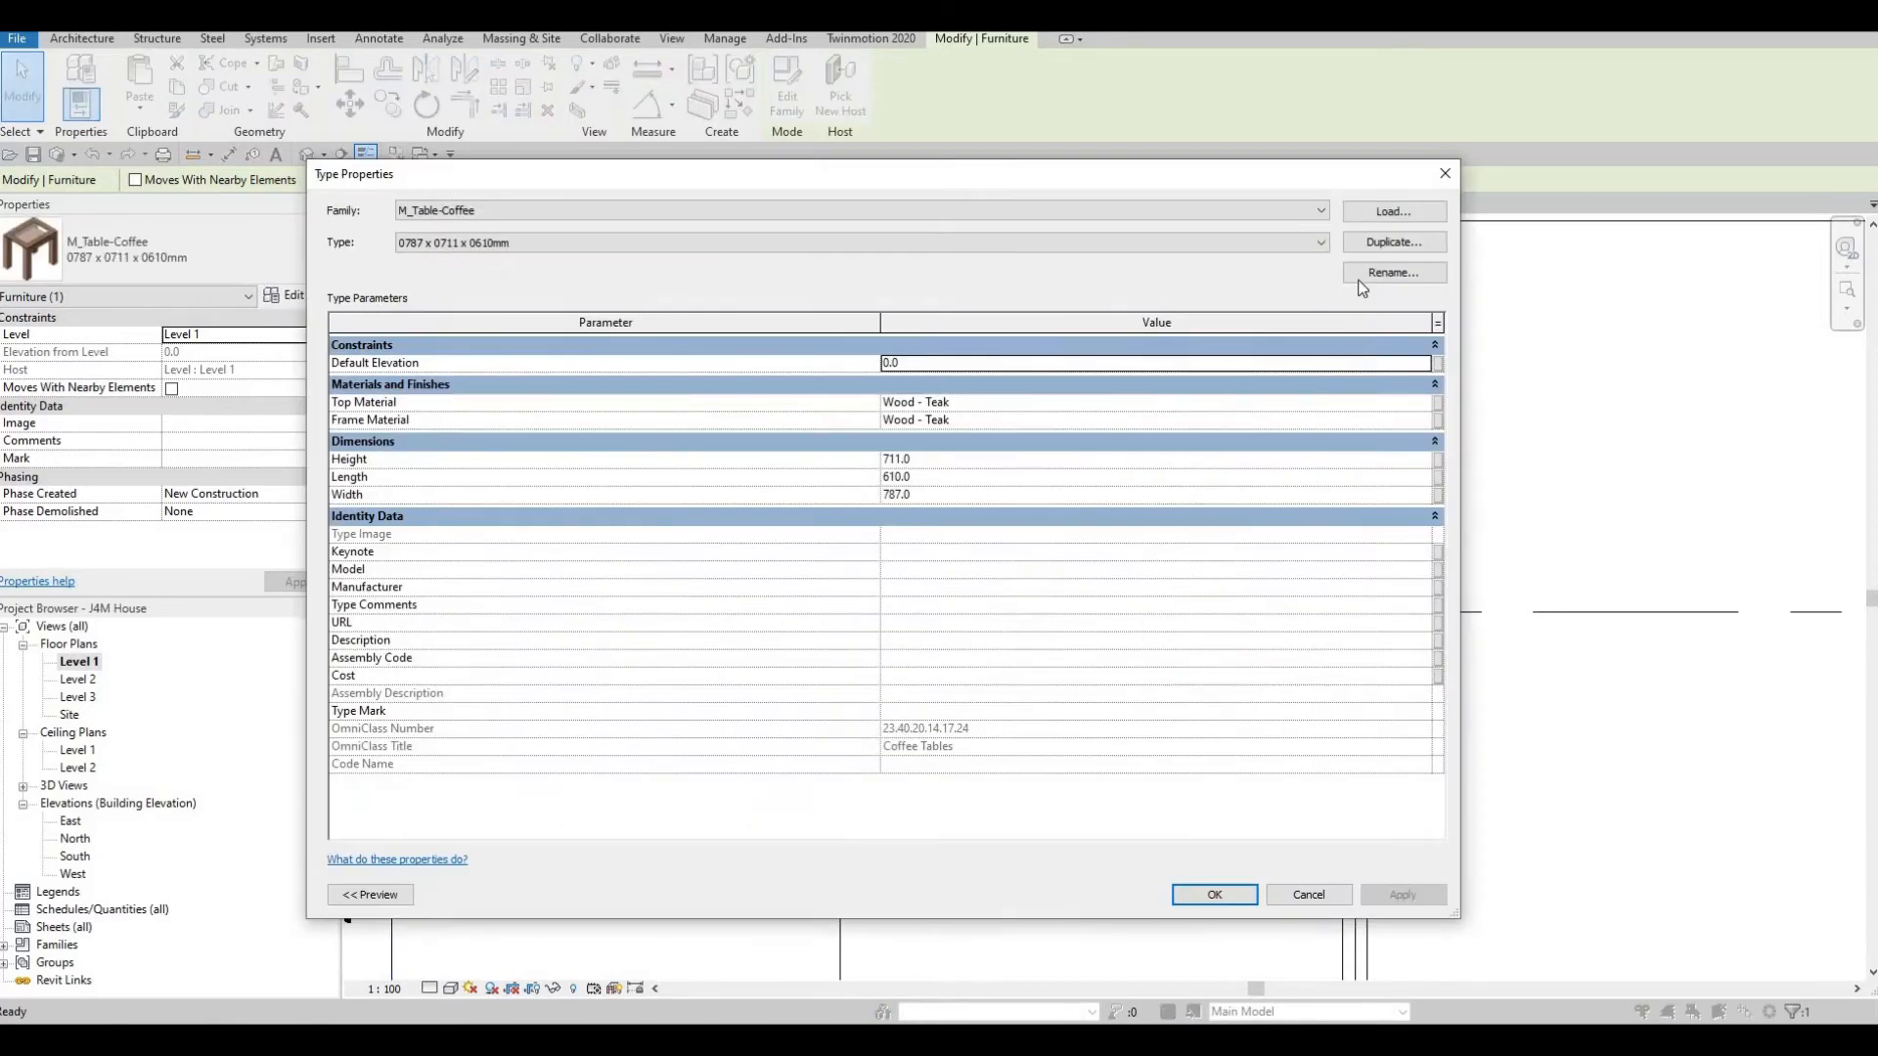
{"action": "key", "text": "alt+d"}
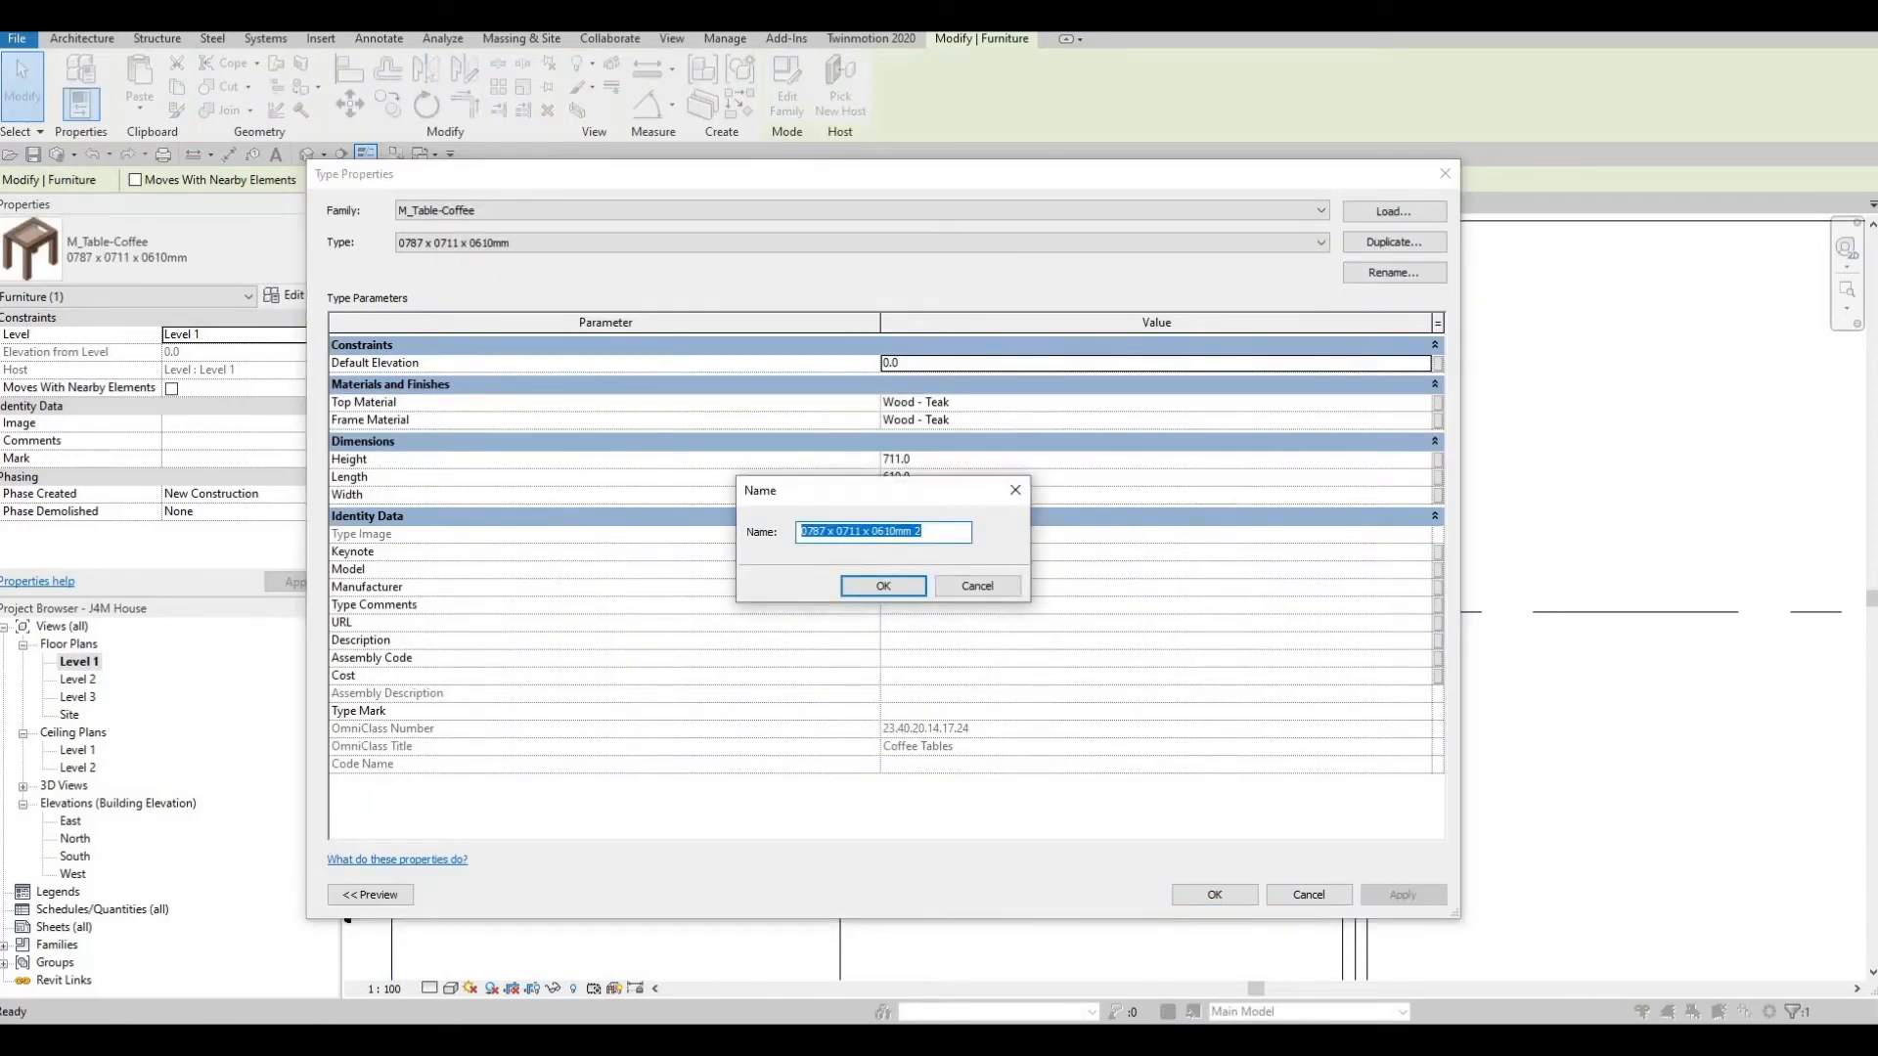
{"action": "type", "text": "coffe"}
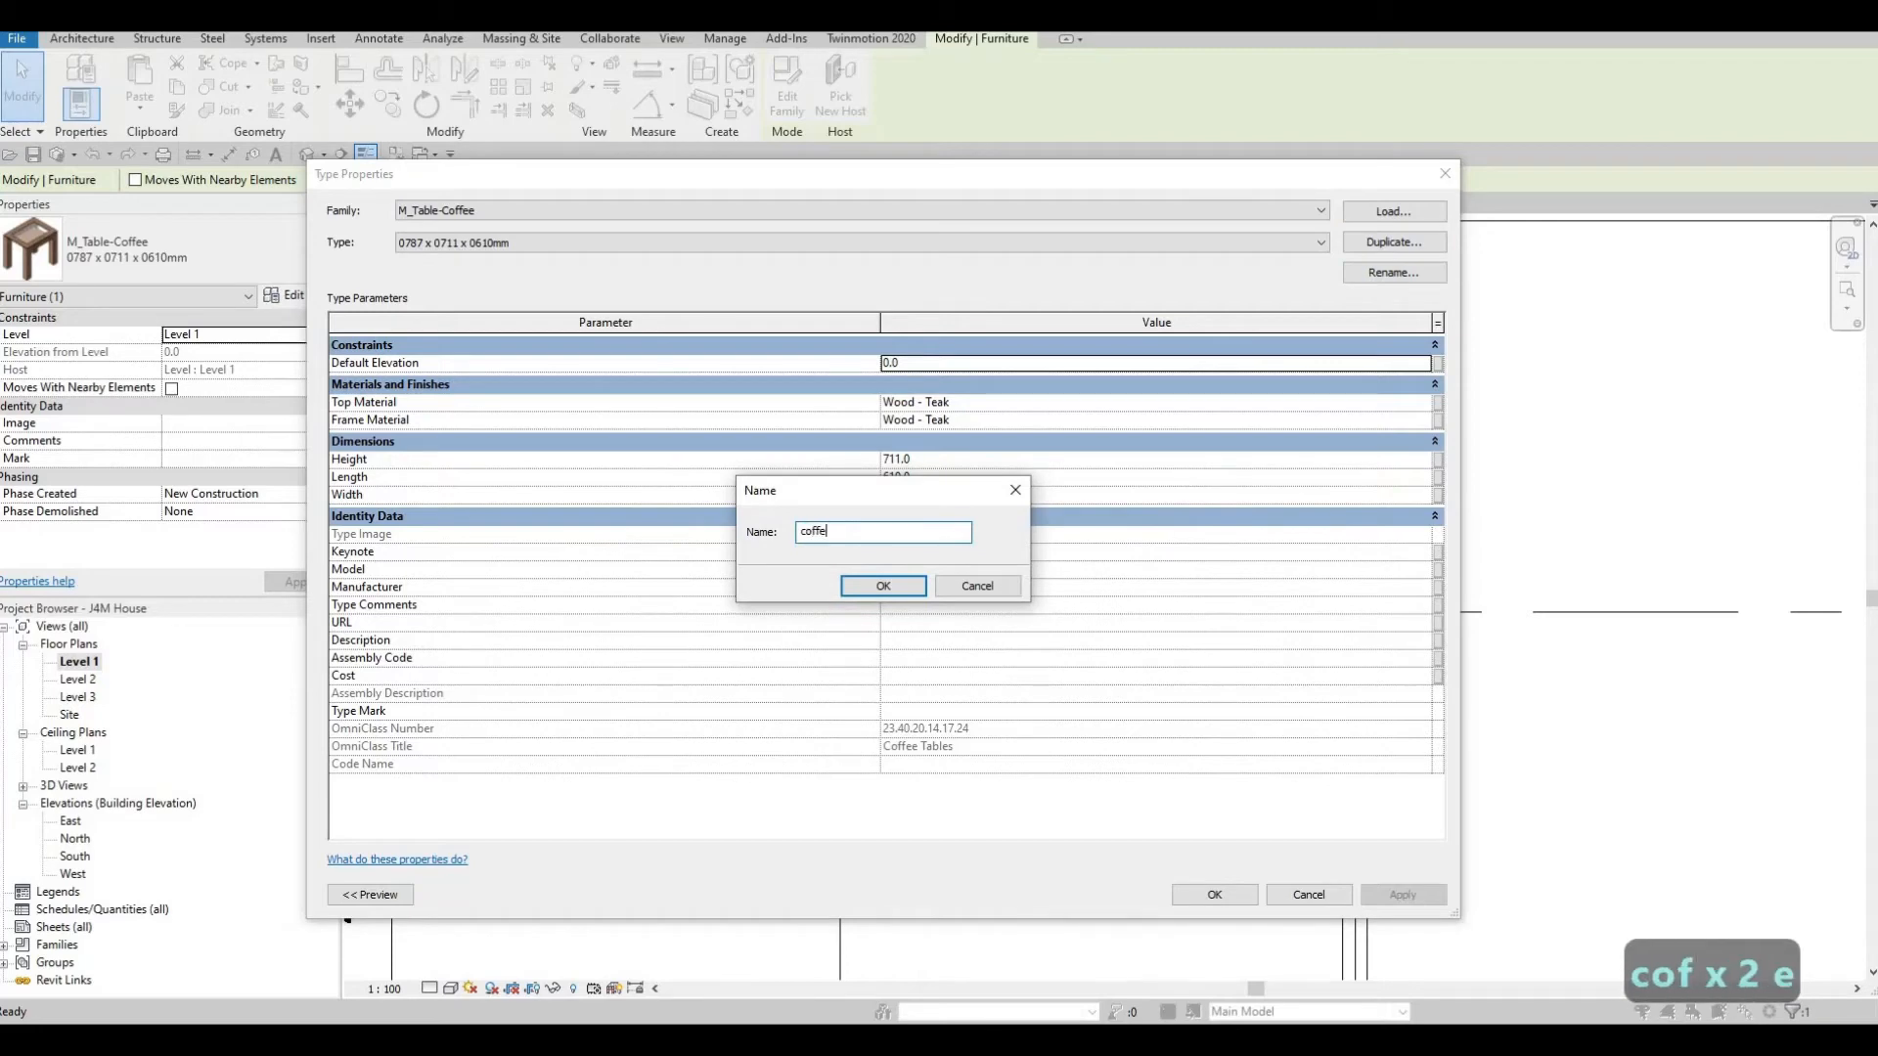
{"action": "type", "text": "e table"}
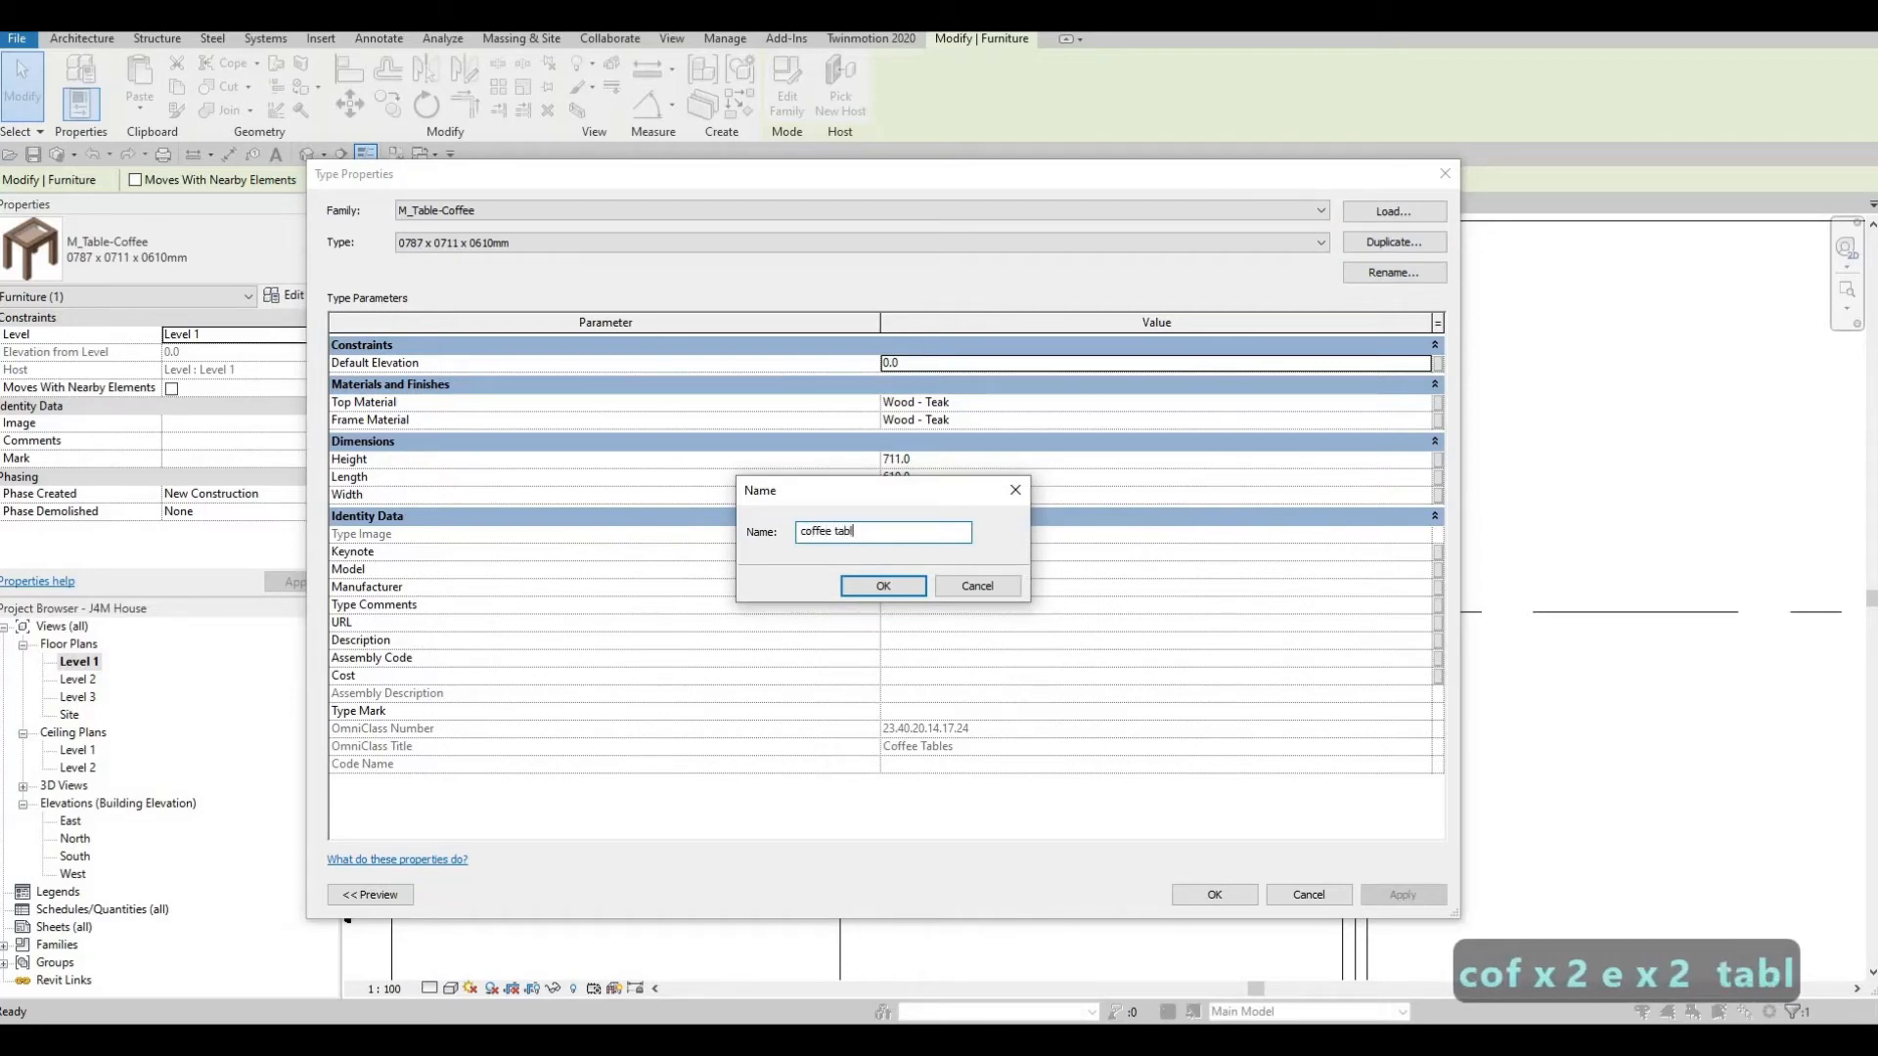
{"action": "left_click", "coordinate": [877, 579]}
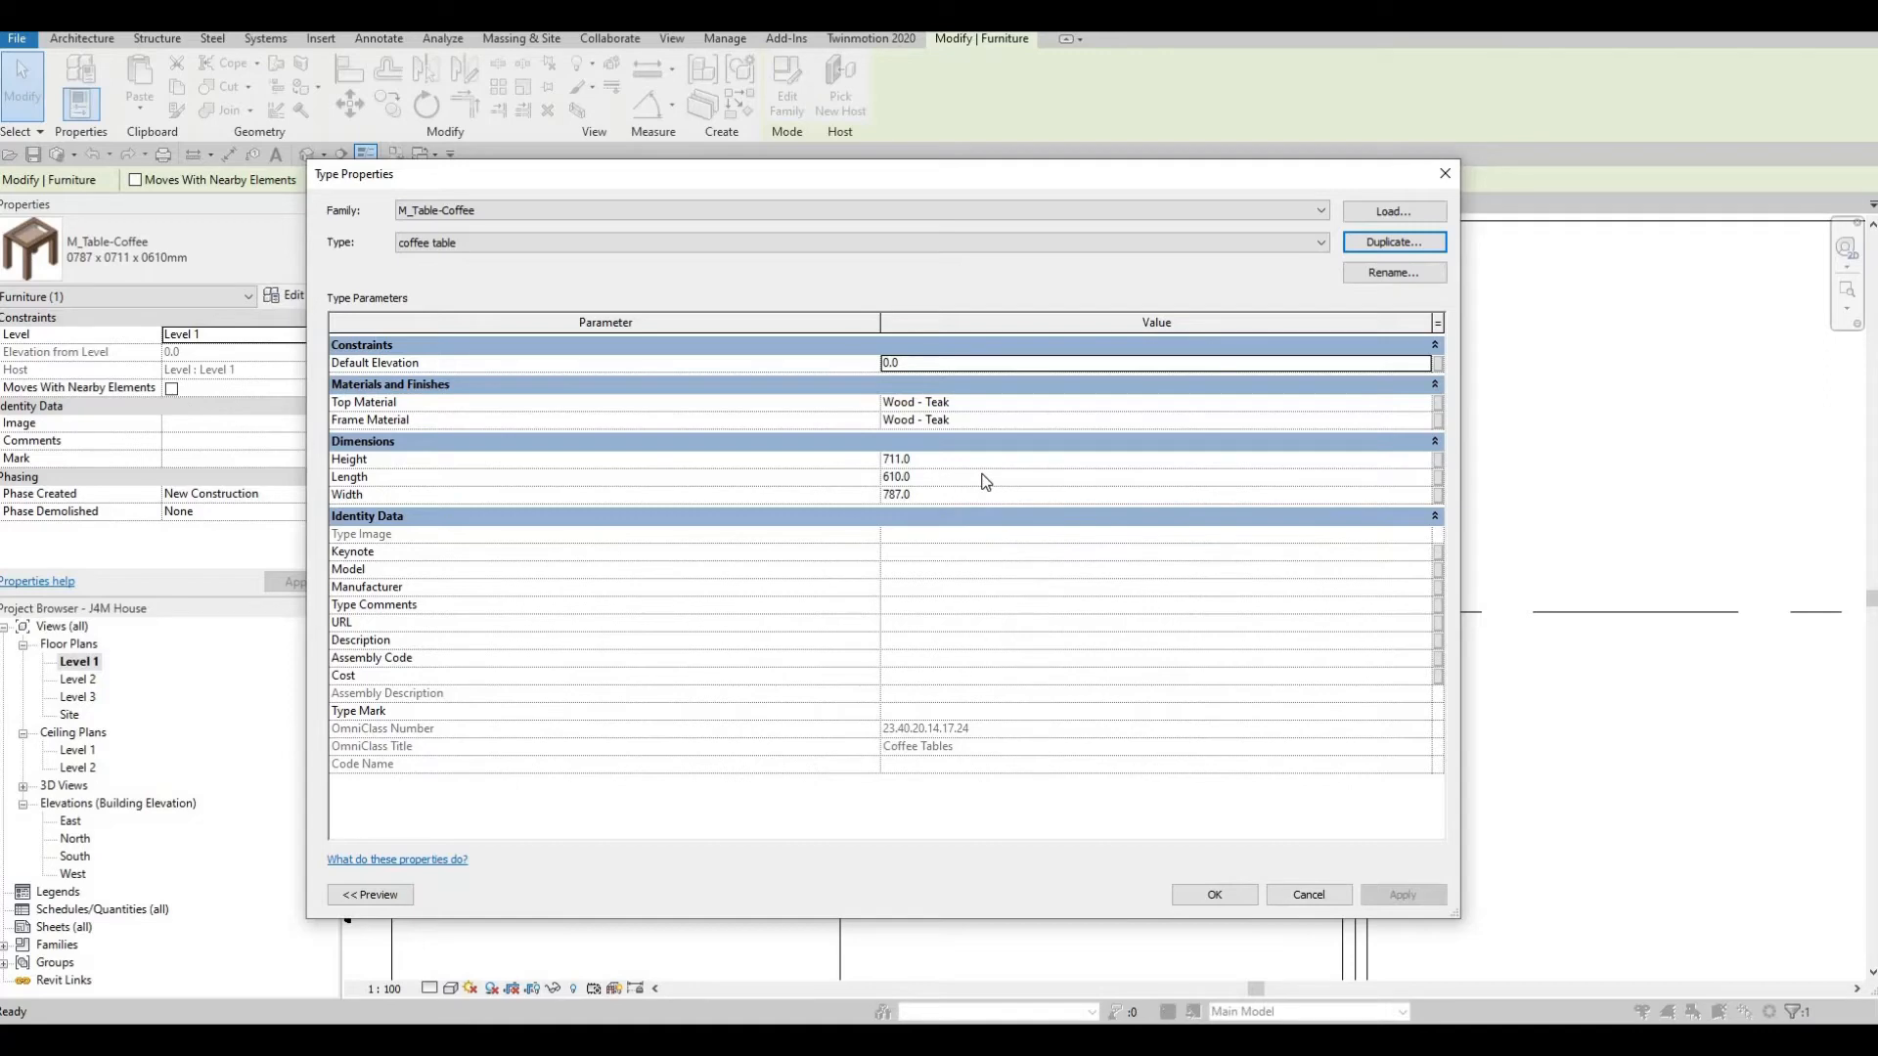
Set the coffee table type's Width to 900 mm and Length to 600 mm, and apply the changes.
{"action": "left_click", "coordinate": [923, 491]}
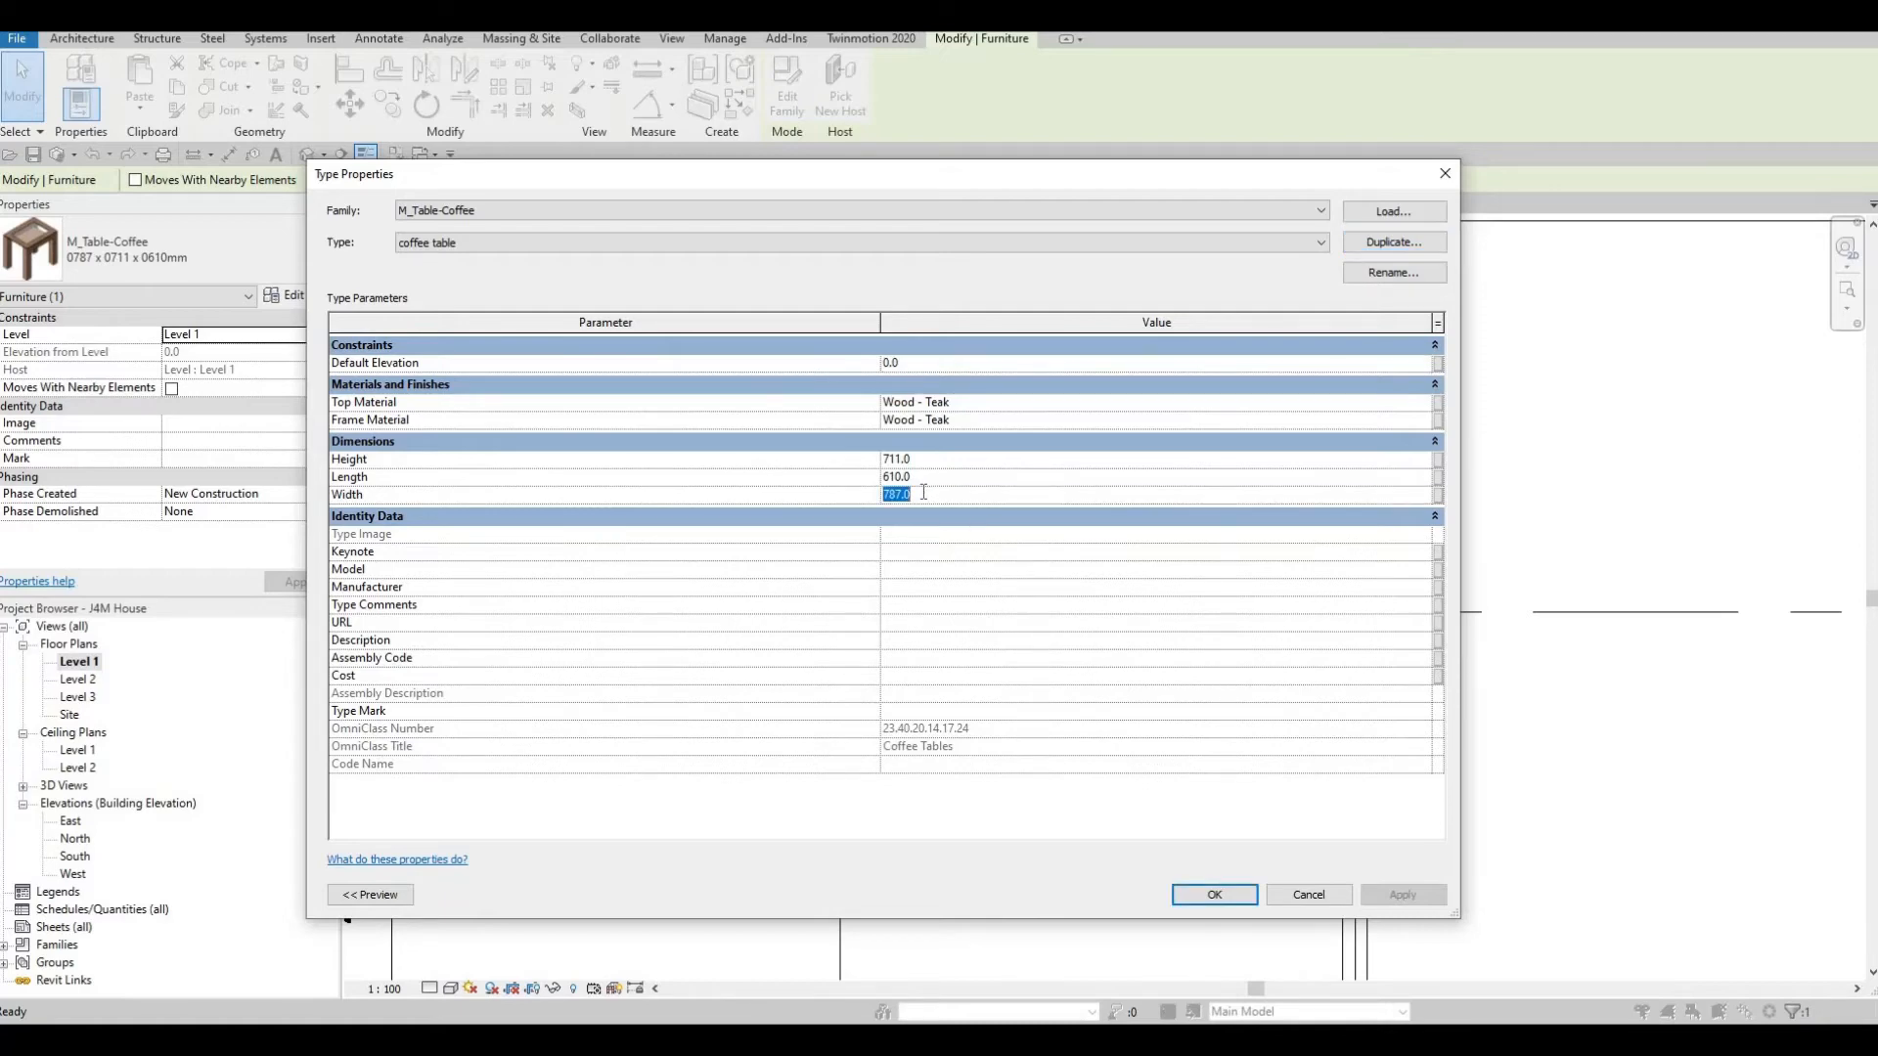
{"action": "type", "text": "900"}
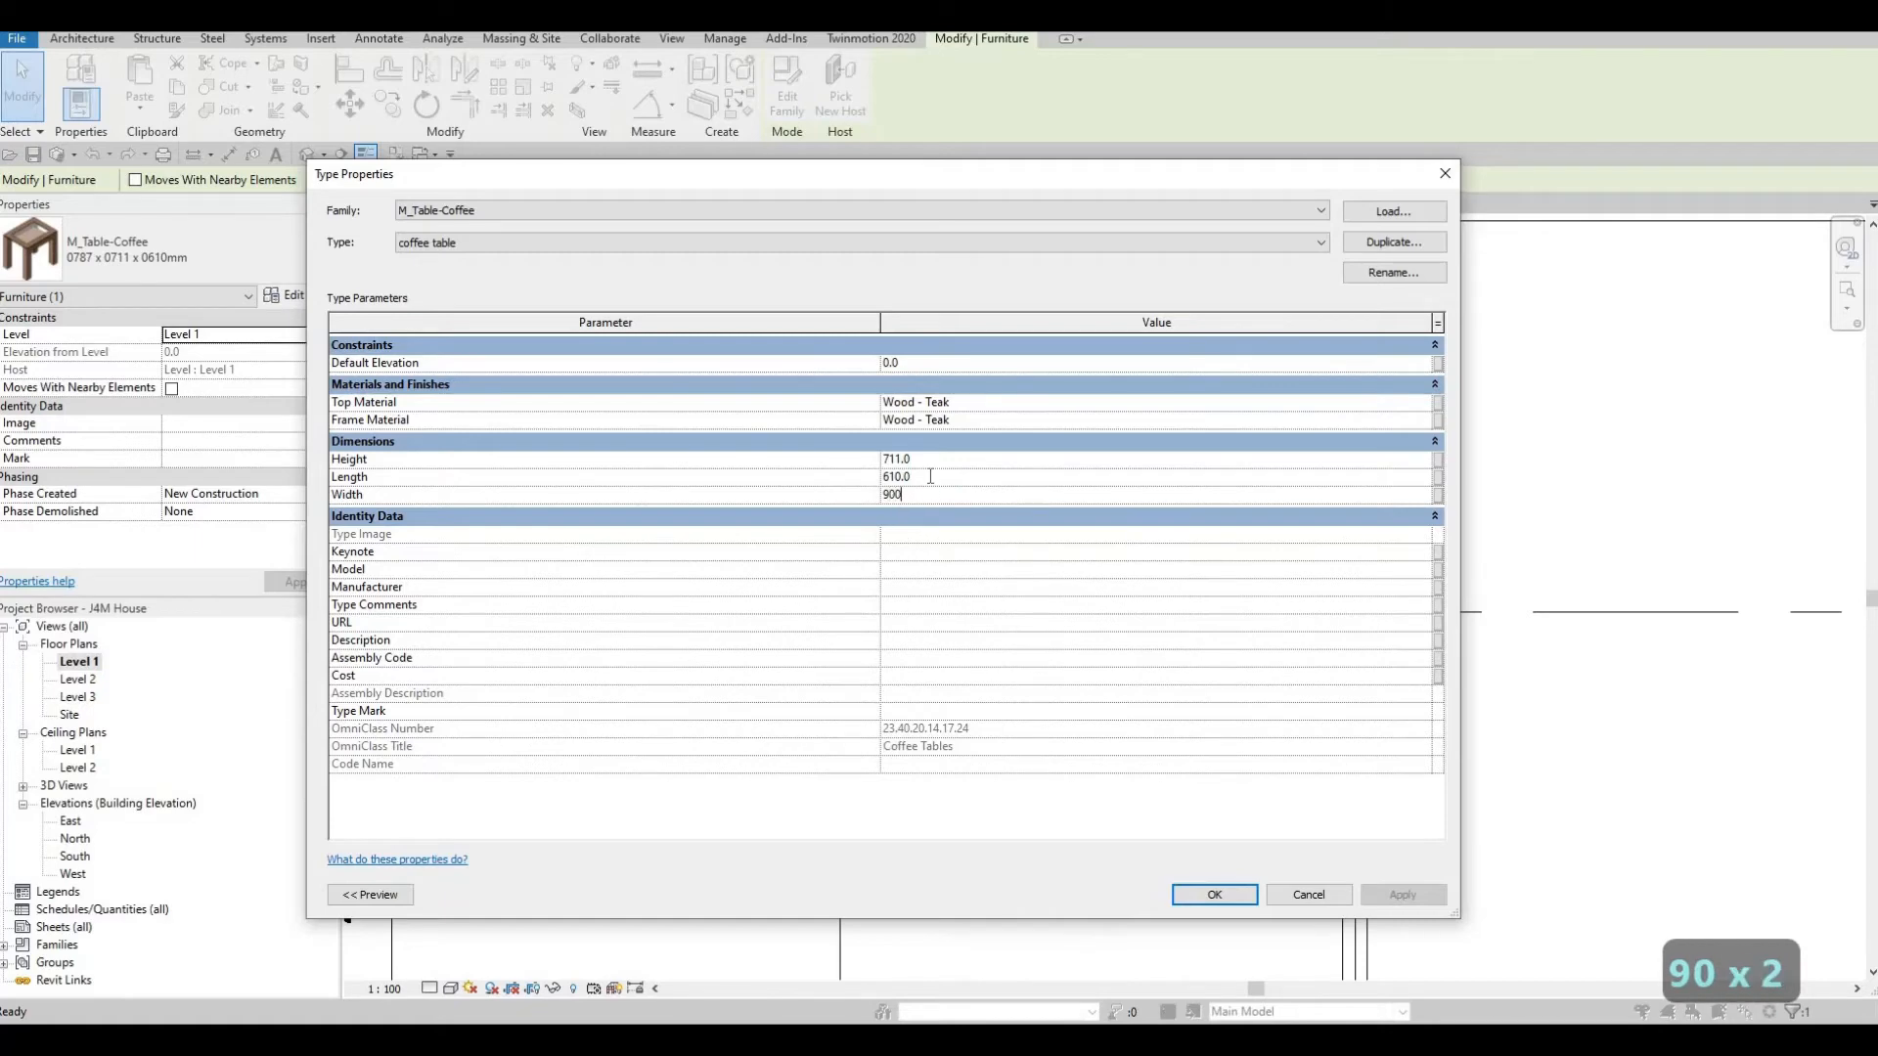
{"action": "left_click", "coordinate": [930, 476]}
{"action": "type", "text": "600"}
{"action": "left_click", "coordinate": [1229, 901]}
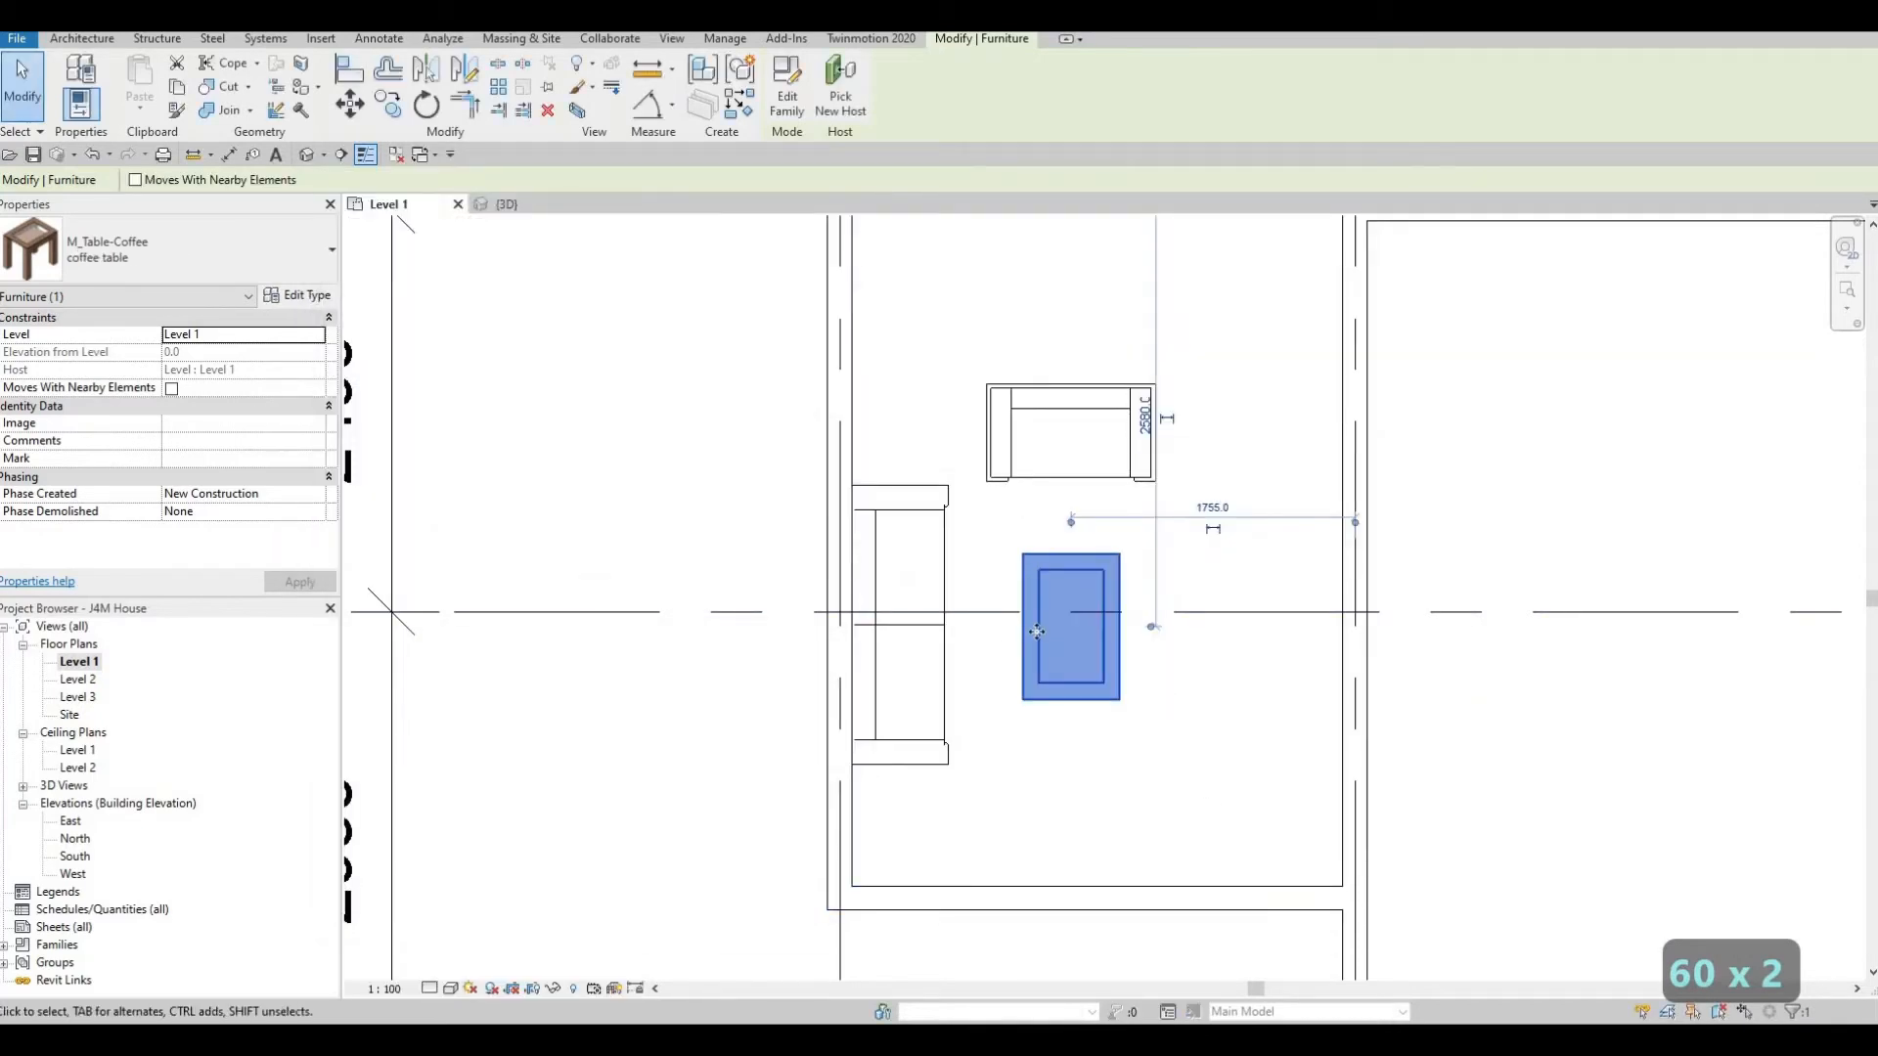
Set the coffee table type's Width to 1200 mm and apply the change.
{"action": "left_click", "coordinate": [289, 296]}
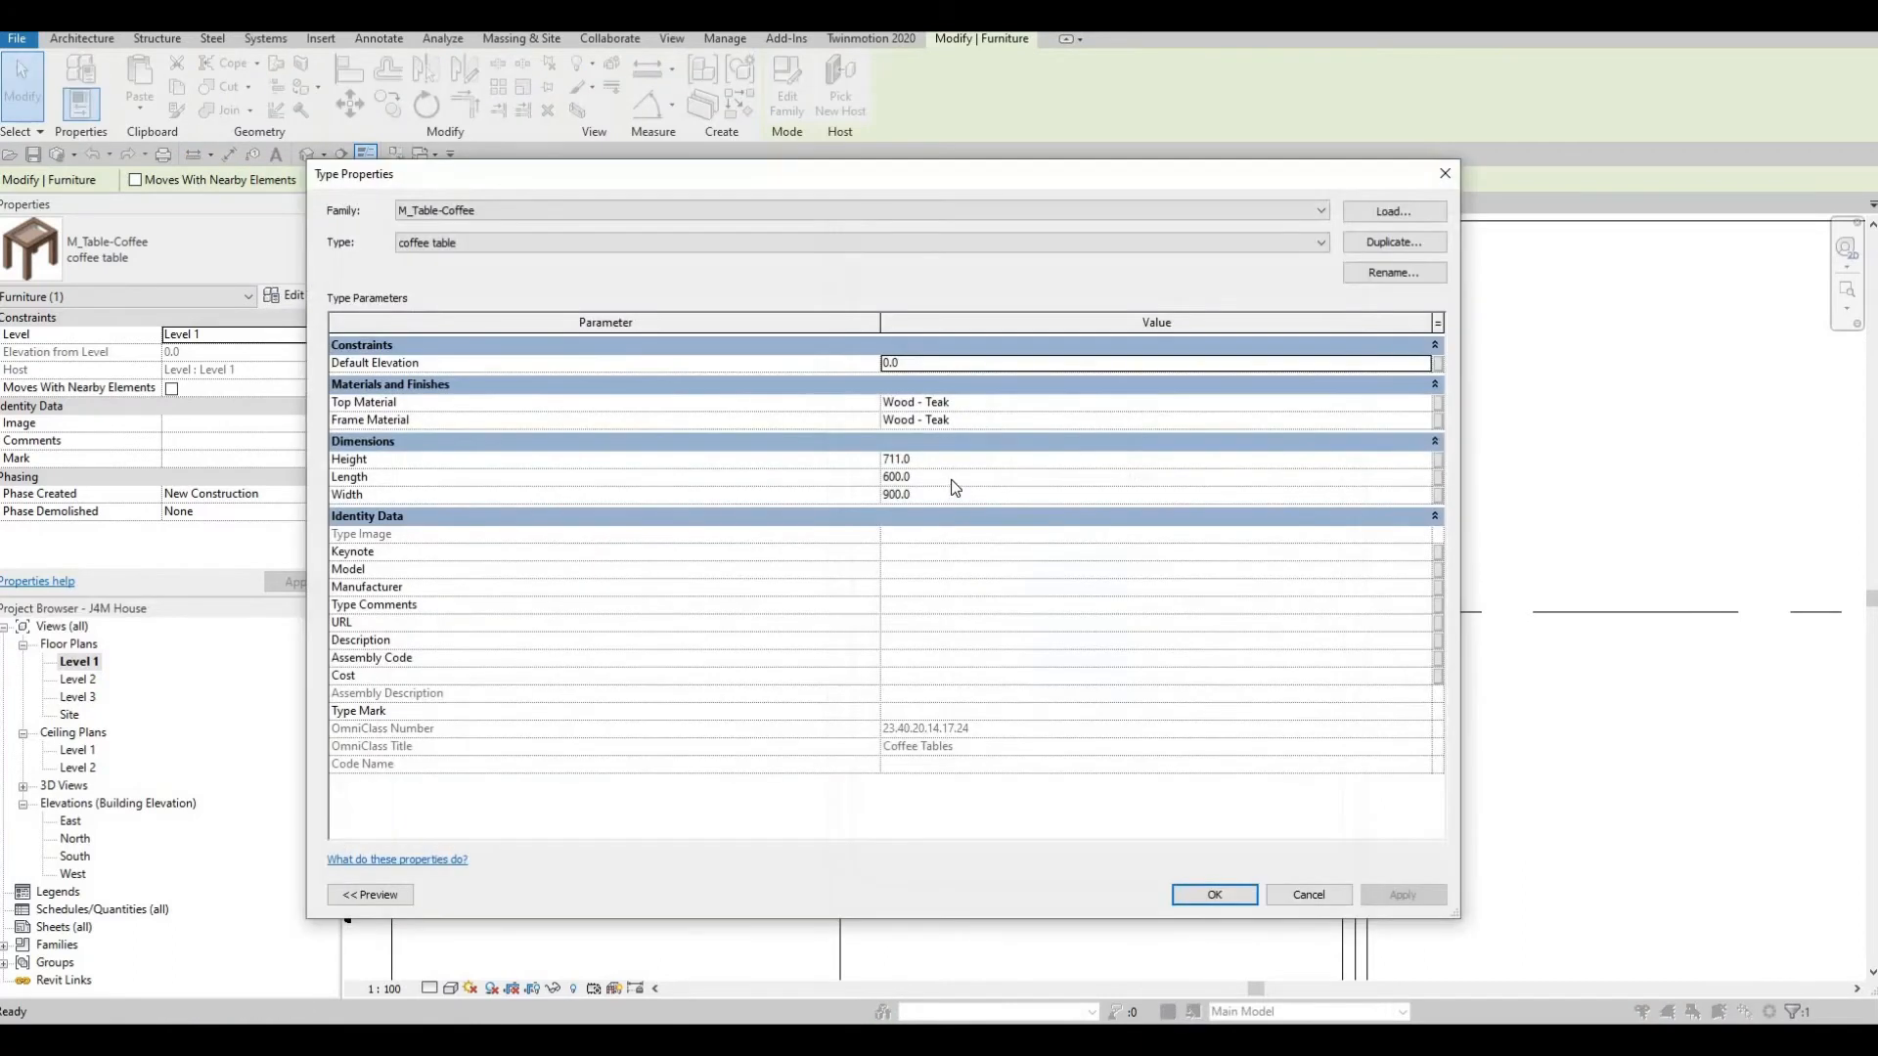
{"action": "left_click", "coordinate": [946, 491]}
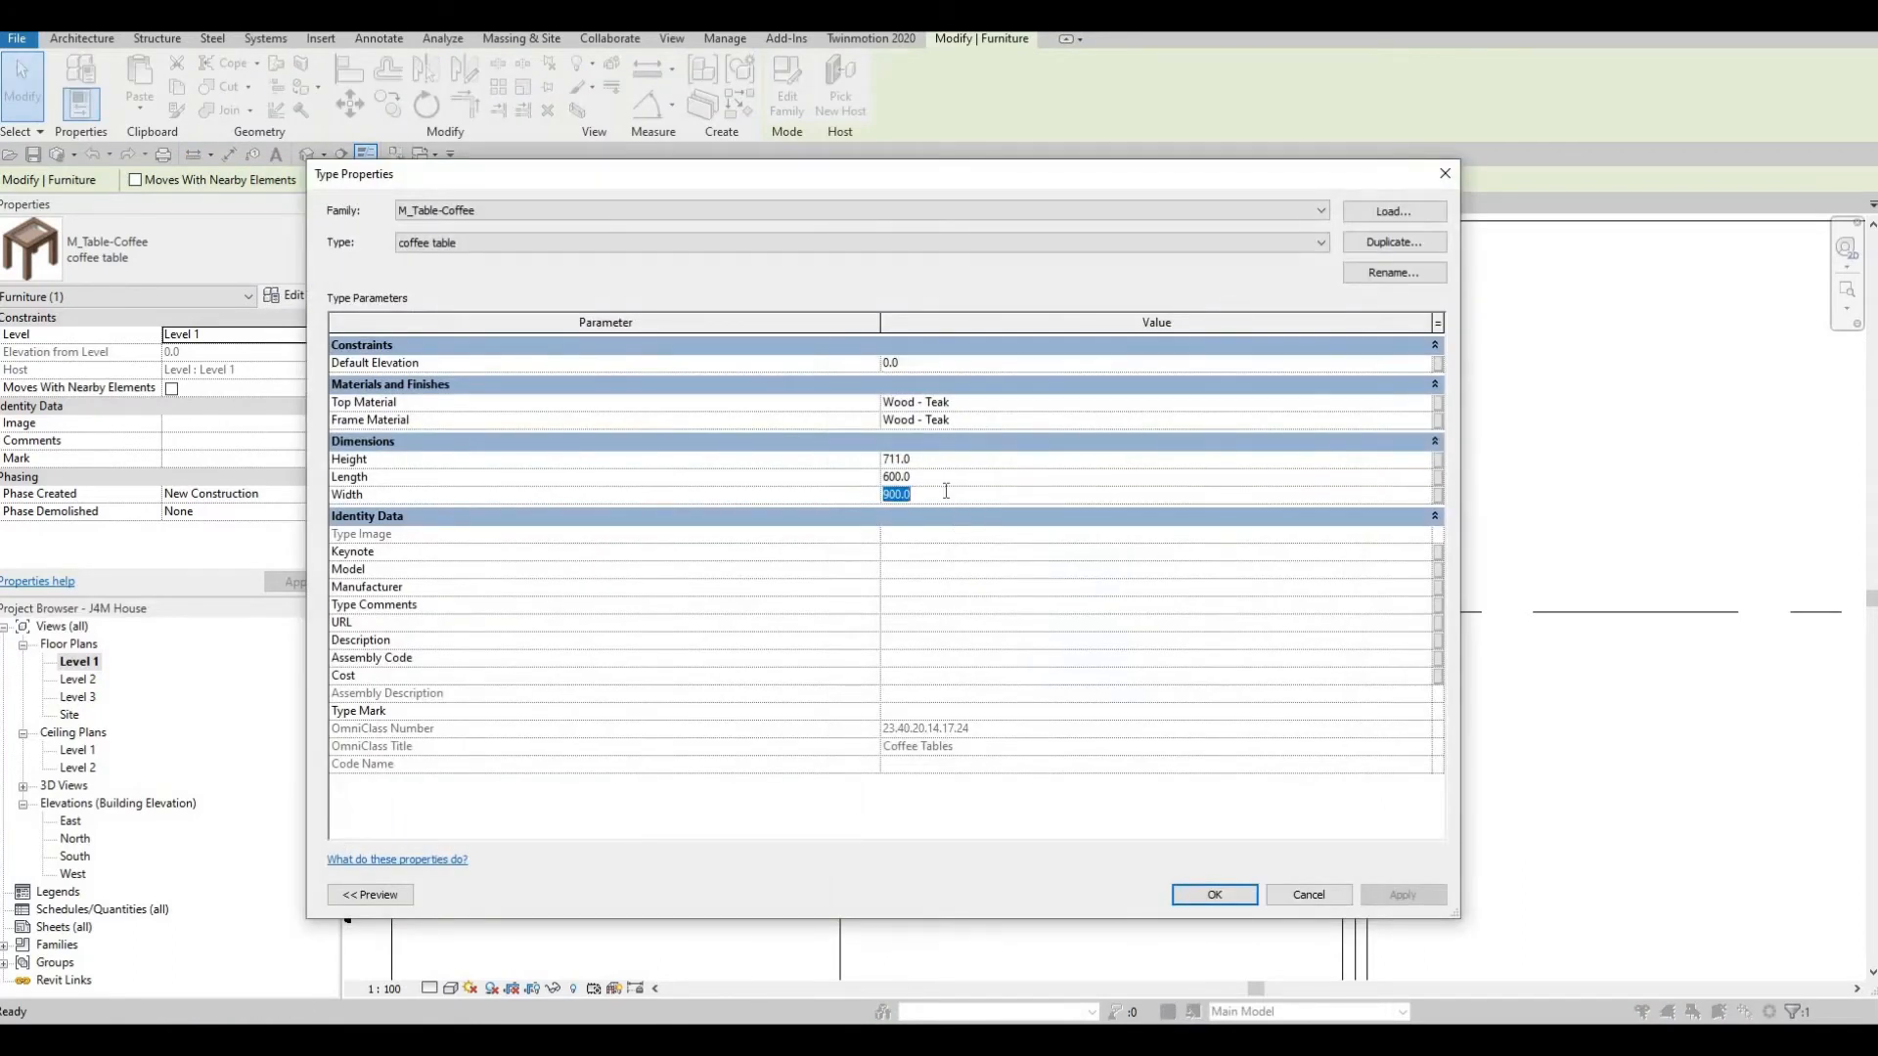
{"action": "type", "text": "1200"}
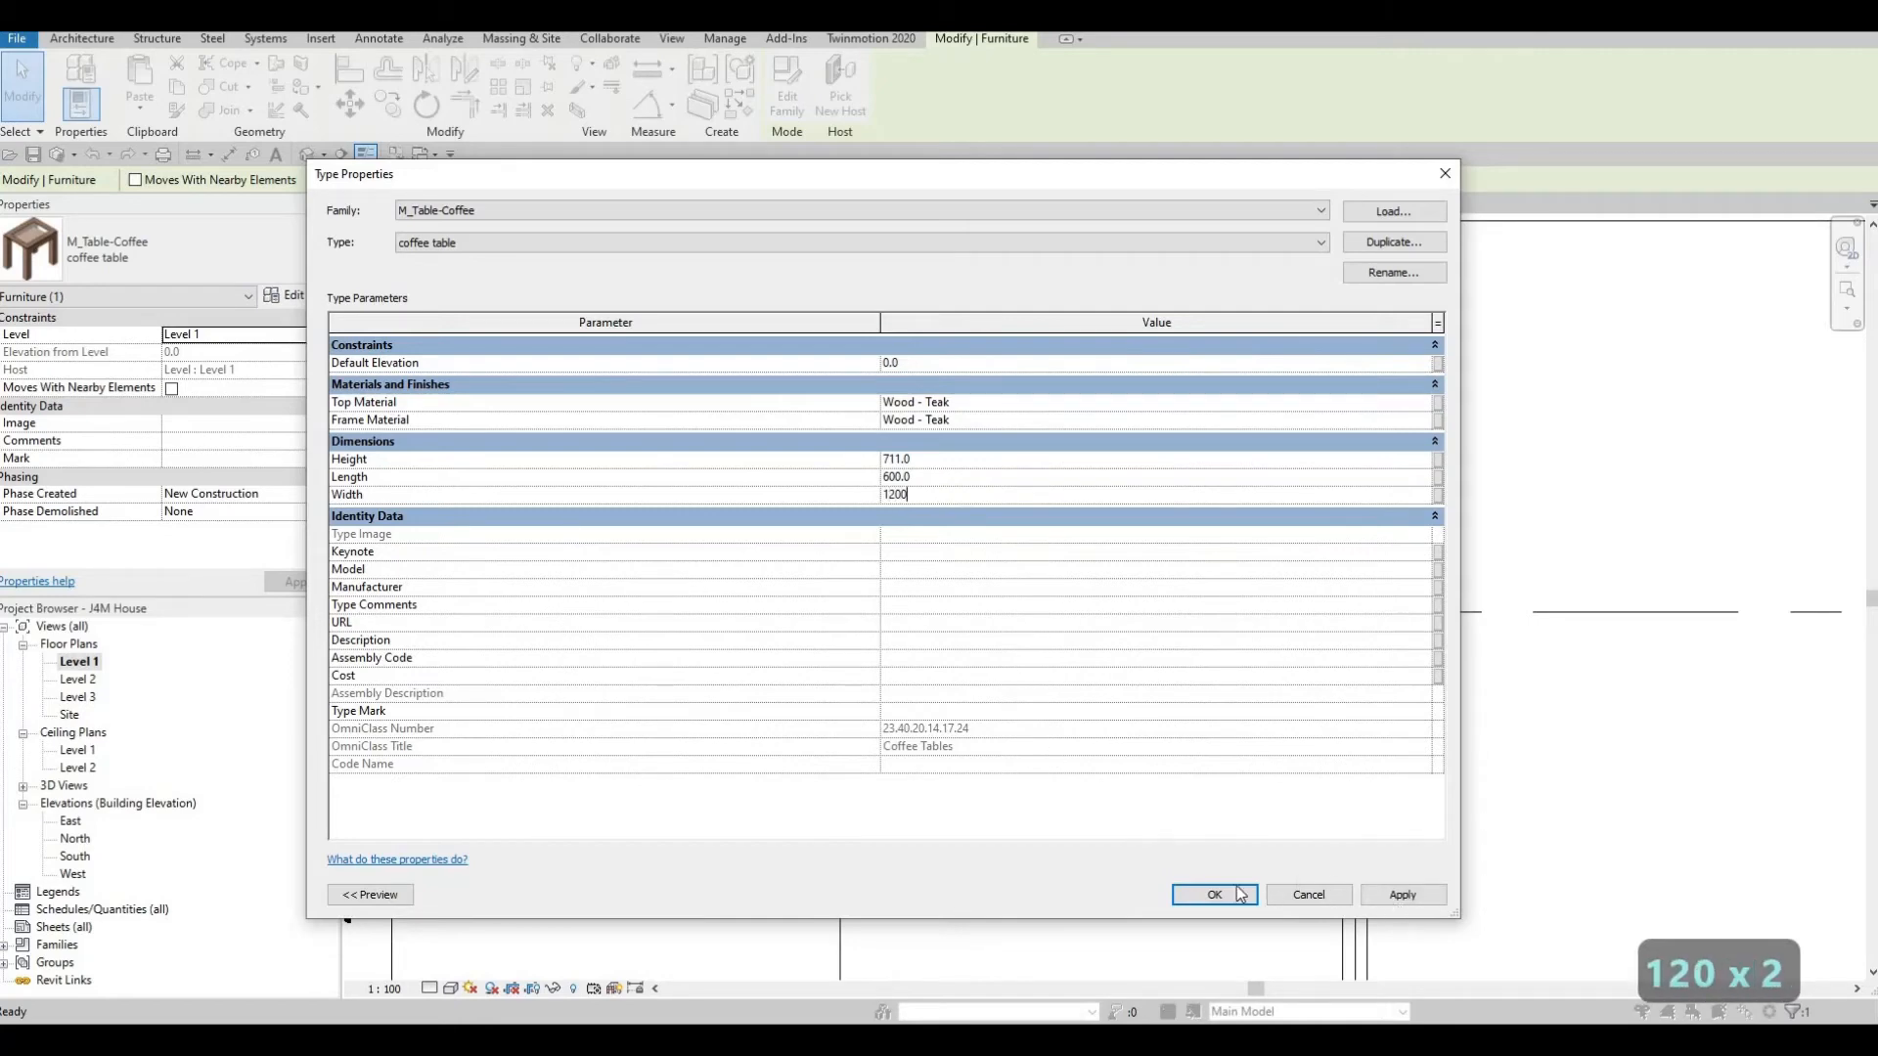
{"action": "left_click", "coordinate": [1218, 892]}
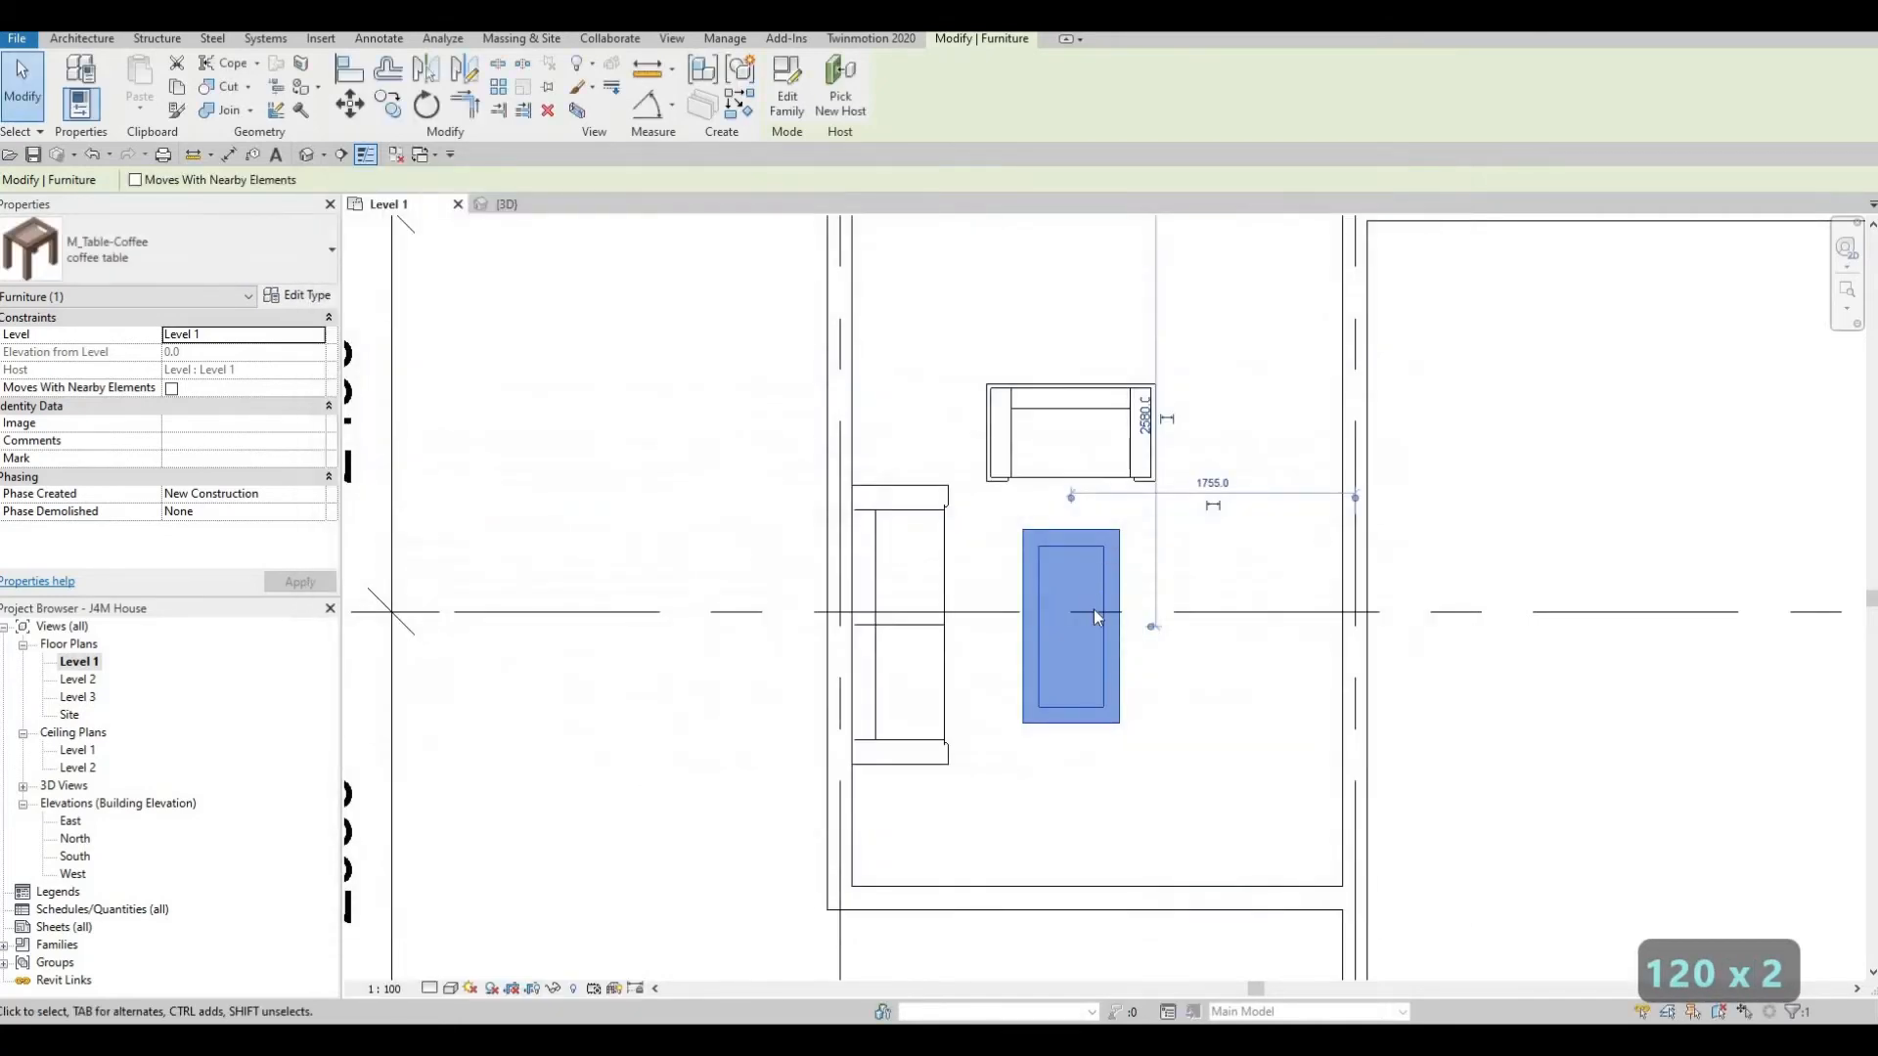
{"action": "scroll", "coordinate": [1093, 608], "scroll_direction": "down", "scroll_amount": 1}
{"action": "key", "text": "Escape"}
{"action": "middle_click_drag", "start_coordinate": [1071, 615], "coordinate": [1019, 546]}
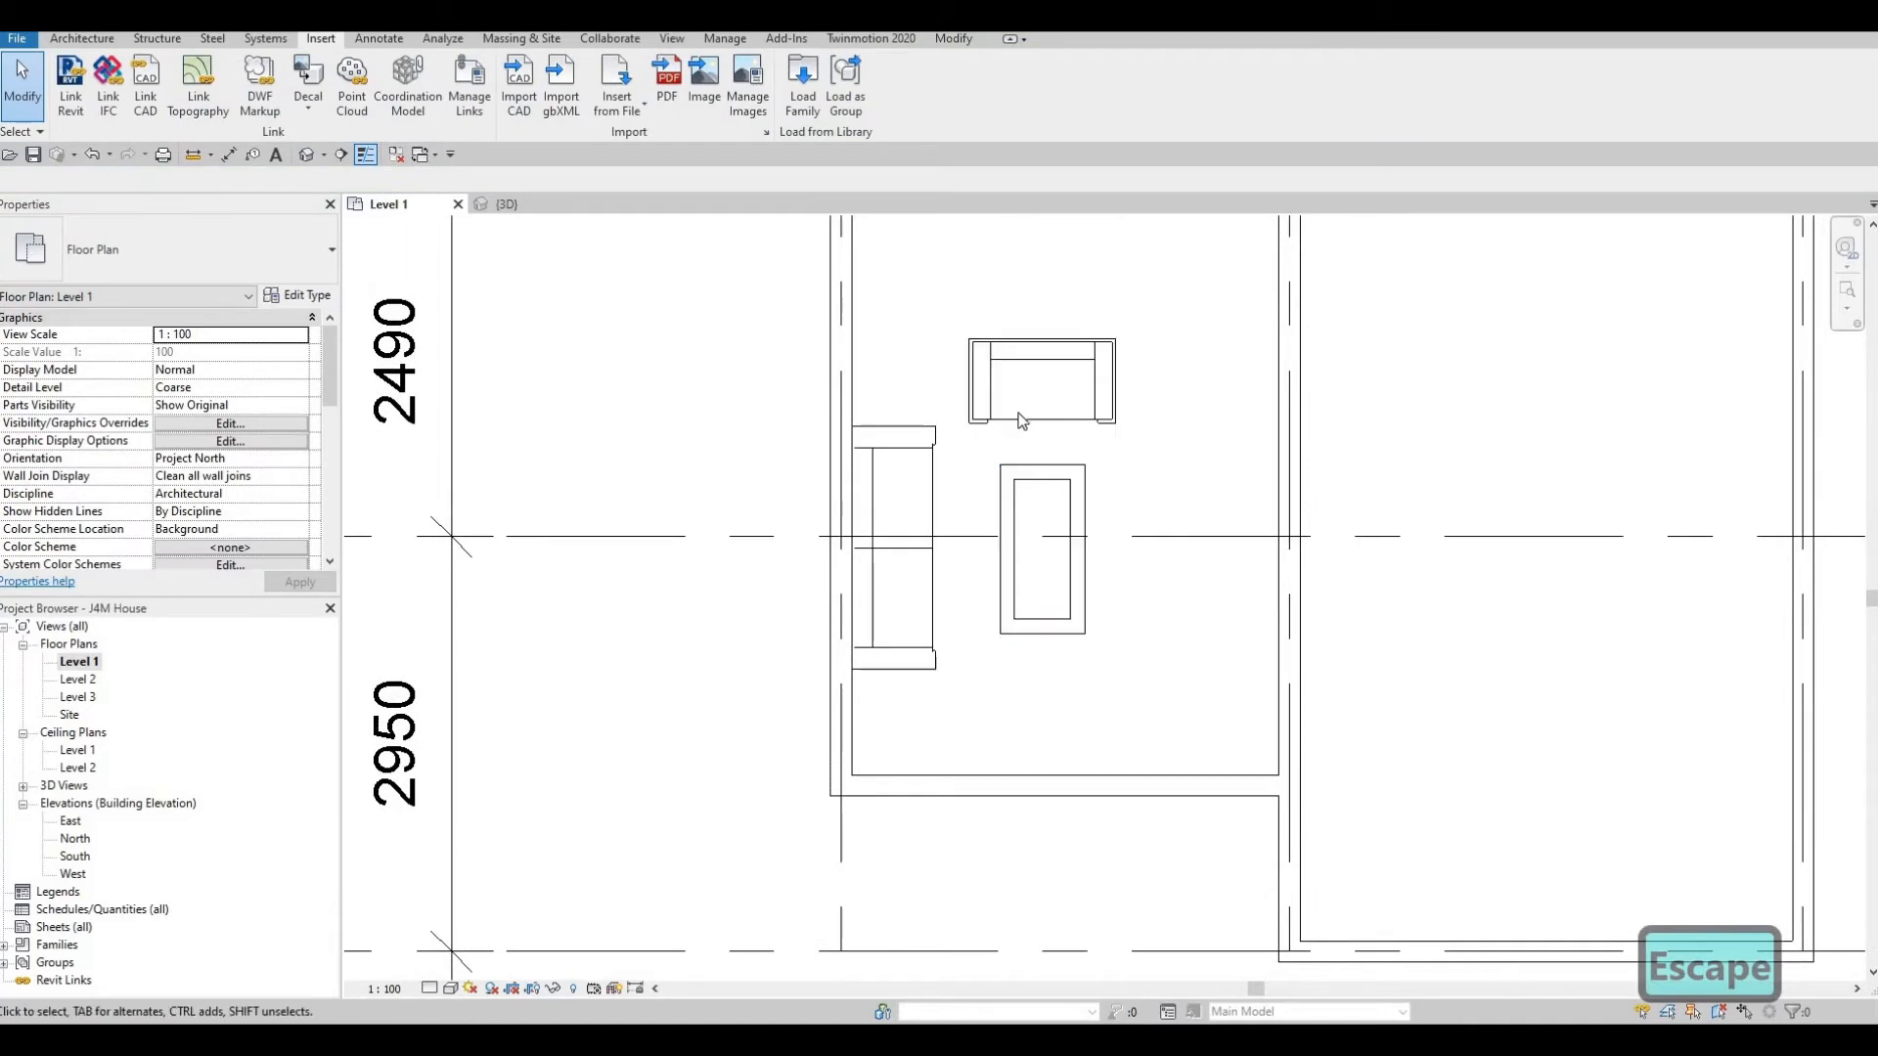
Nudge the sofa, Corbu chair and coffee table together down the living room toward its lower wall near grid E.
{"action": "left_click", "coordinate": [1019, 422]}
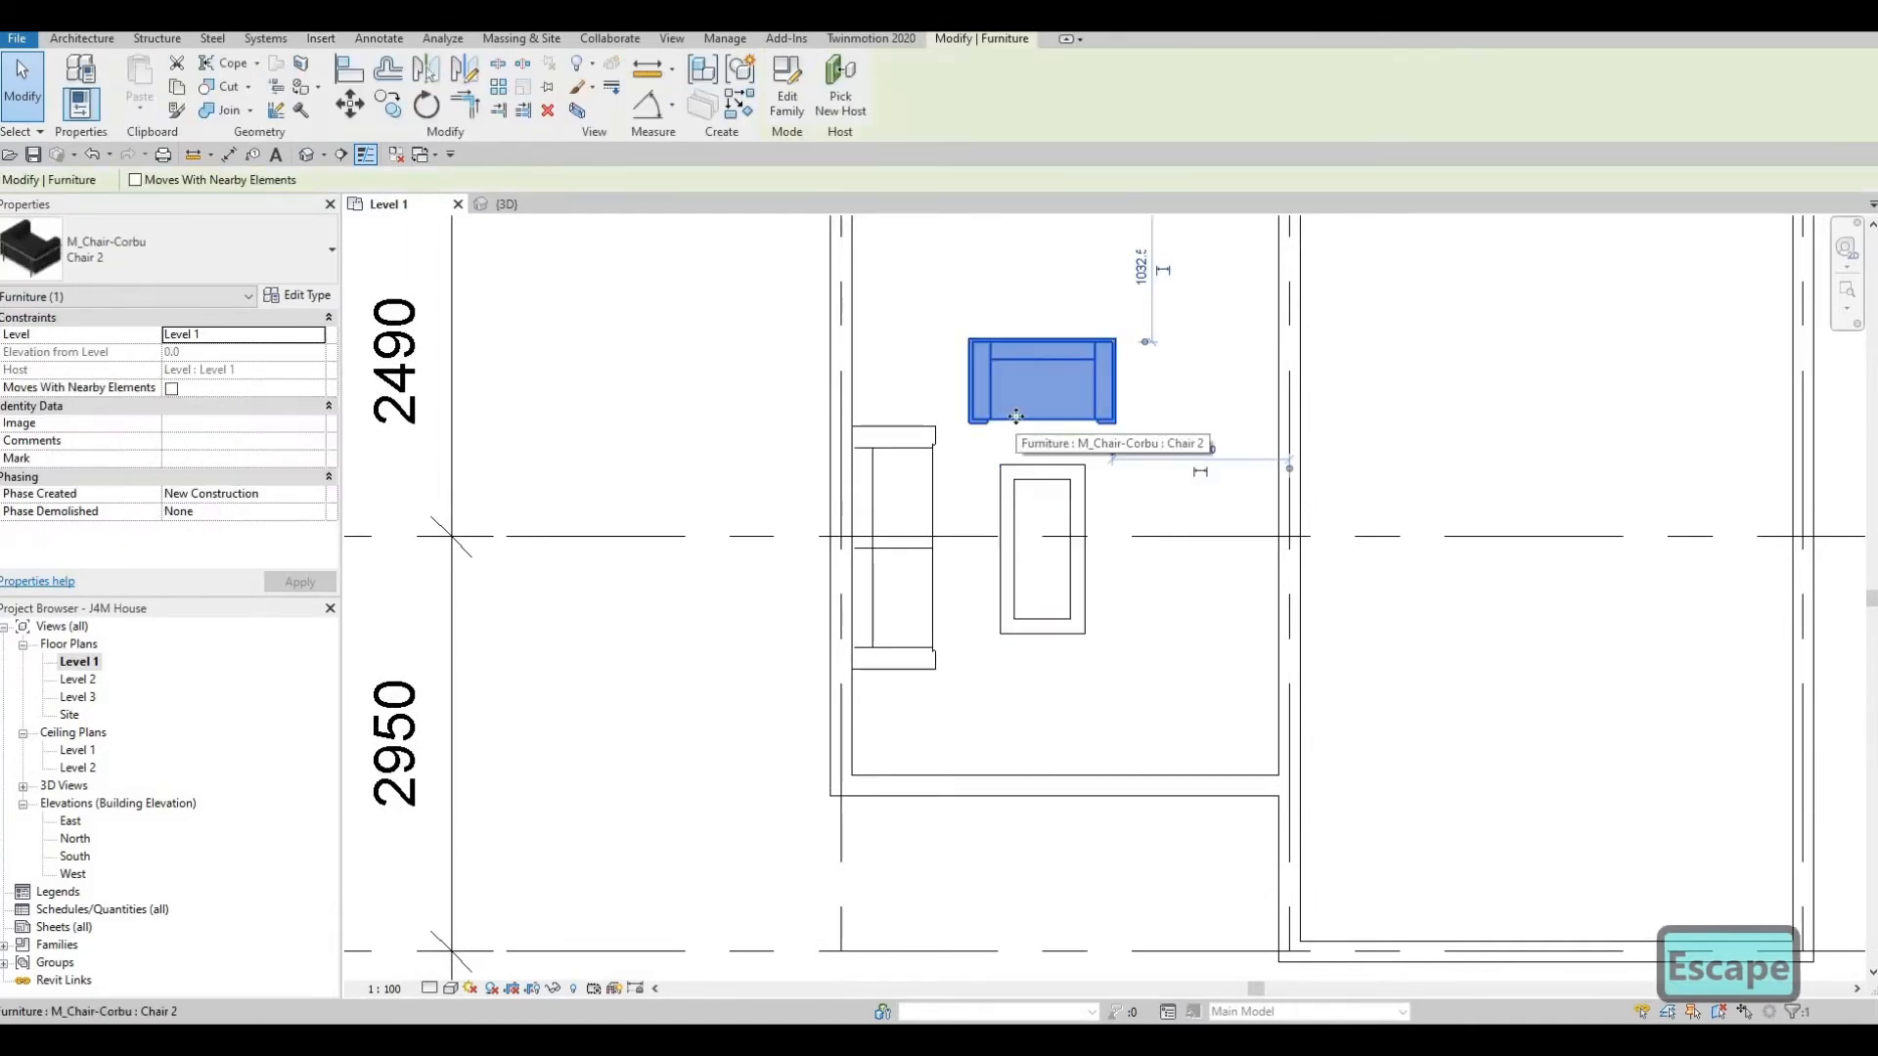
{"action": "left_click_drag", "start_coordinate": [585, 233], "coordinate": [1140, 731]}
{"action": "key", "text": "Up"}
{"action": "key", "text": "Up"}
{"action": "key", "text": "Down"}
{"action": "key", "text": "Down"}
{"action": "key", "text": "Down"}
{"action": "key", "text": "Down"}
{"action": "key", "text": "Down"}
{"action": "key", "text": "Down"}
{"action": "key", "text": "Down"}
{"action": "key", "text": "Down"}
{"action": "key", "text": "Down"}
{"action": "key", "text": "Down"}
{"action": "key", "text": "Down"}
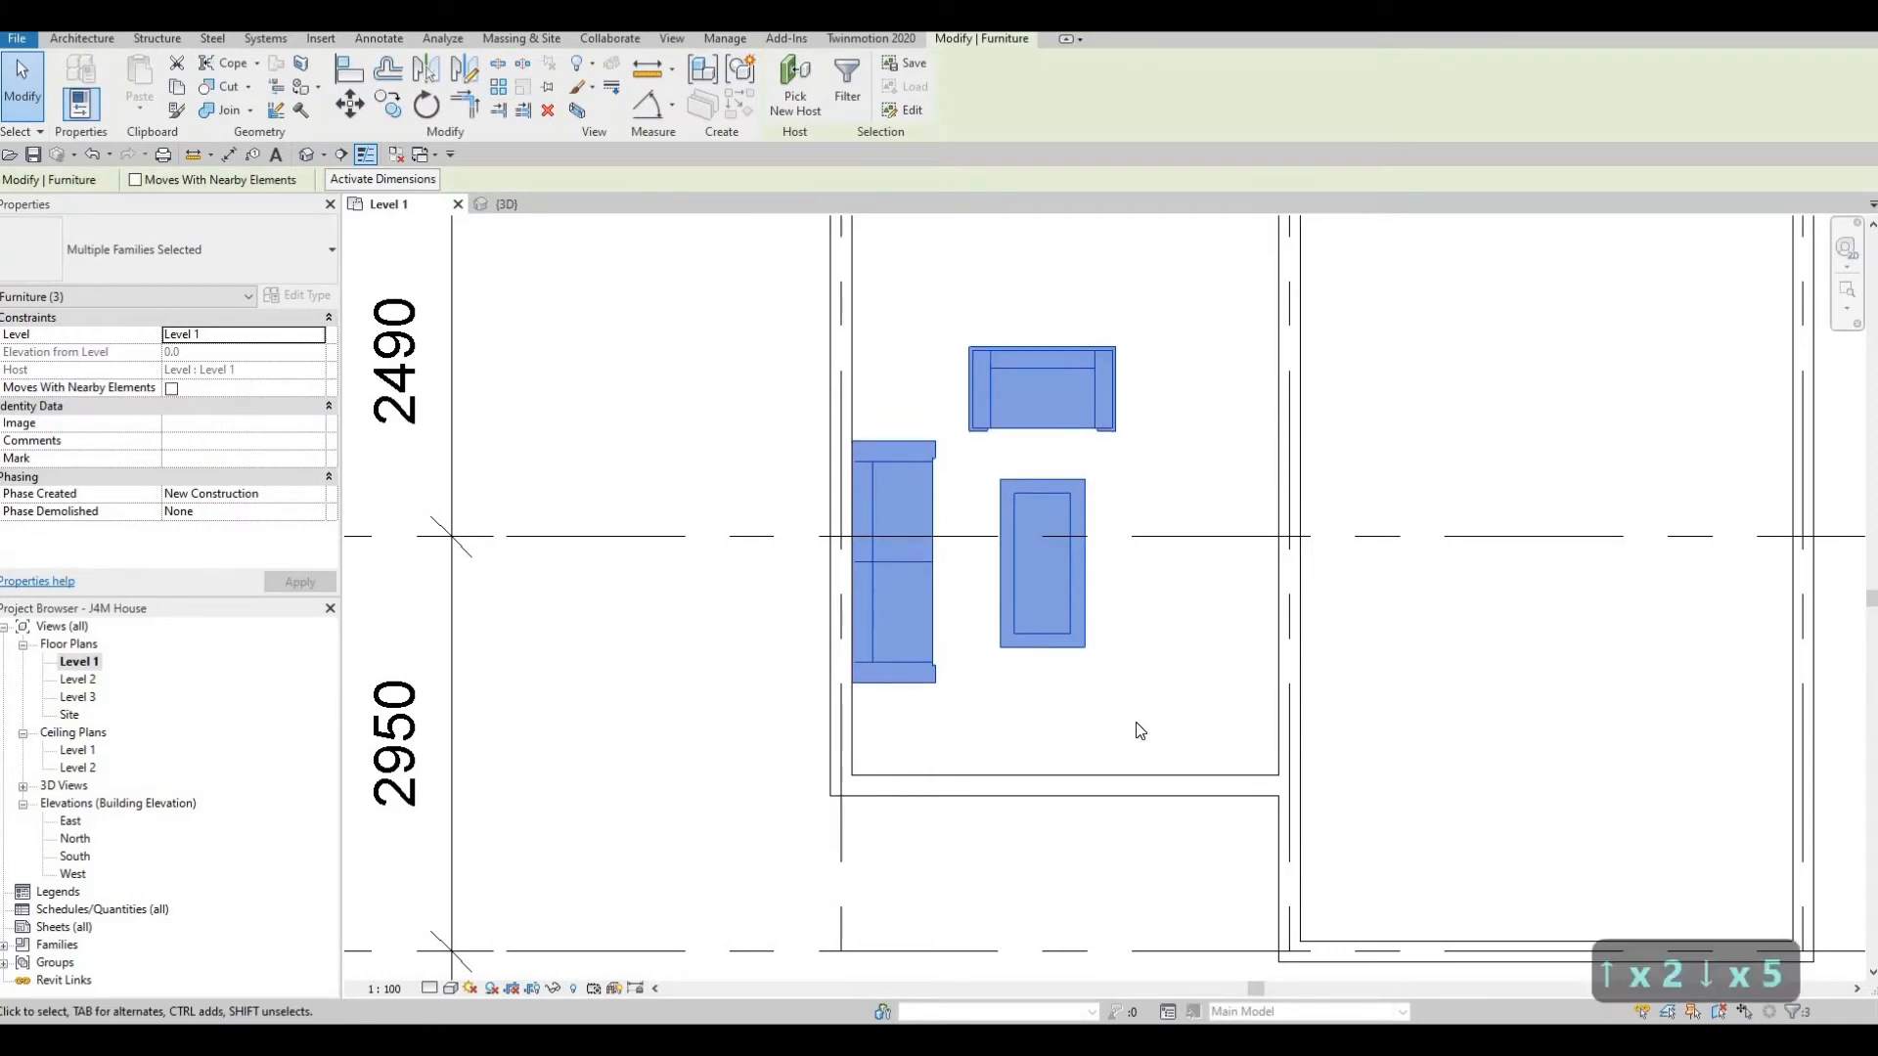
{"action": "key", "text": "Down"}
{"action": "key", "text": "Down"}
{"action": "key", "text": "Down"}
{"action": "key", "text": "Down"}
{"action": "key", "text": "Down"}
{"action": "key", "text": "Down"}
{"action": "key", "text": "Down"}
{"action": "key", "text": "Down"}
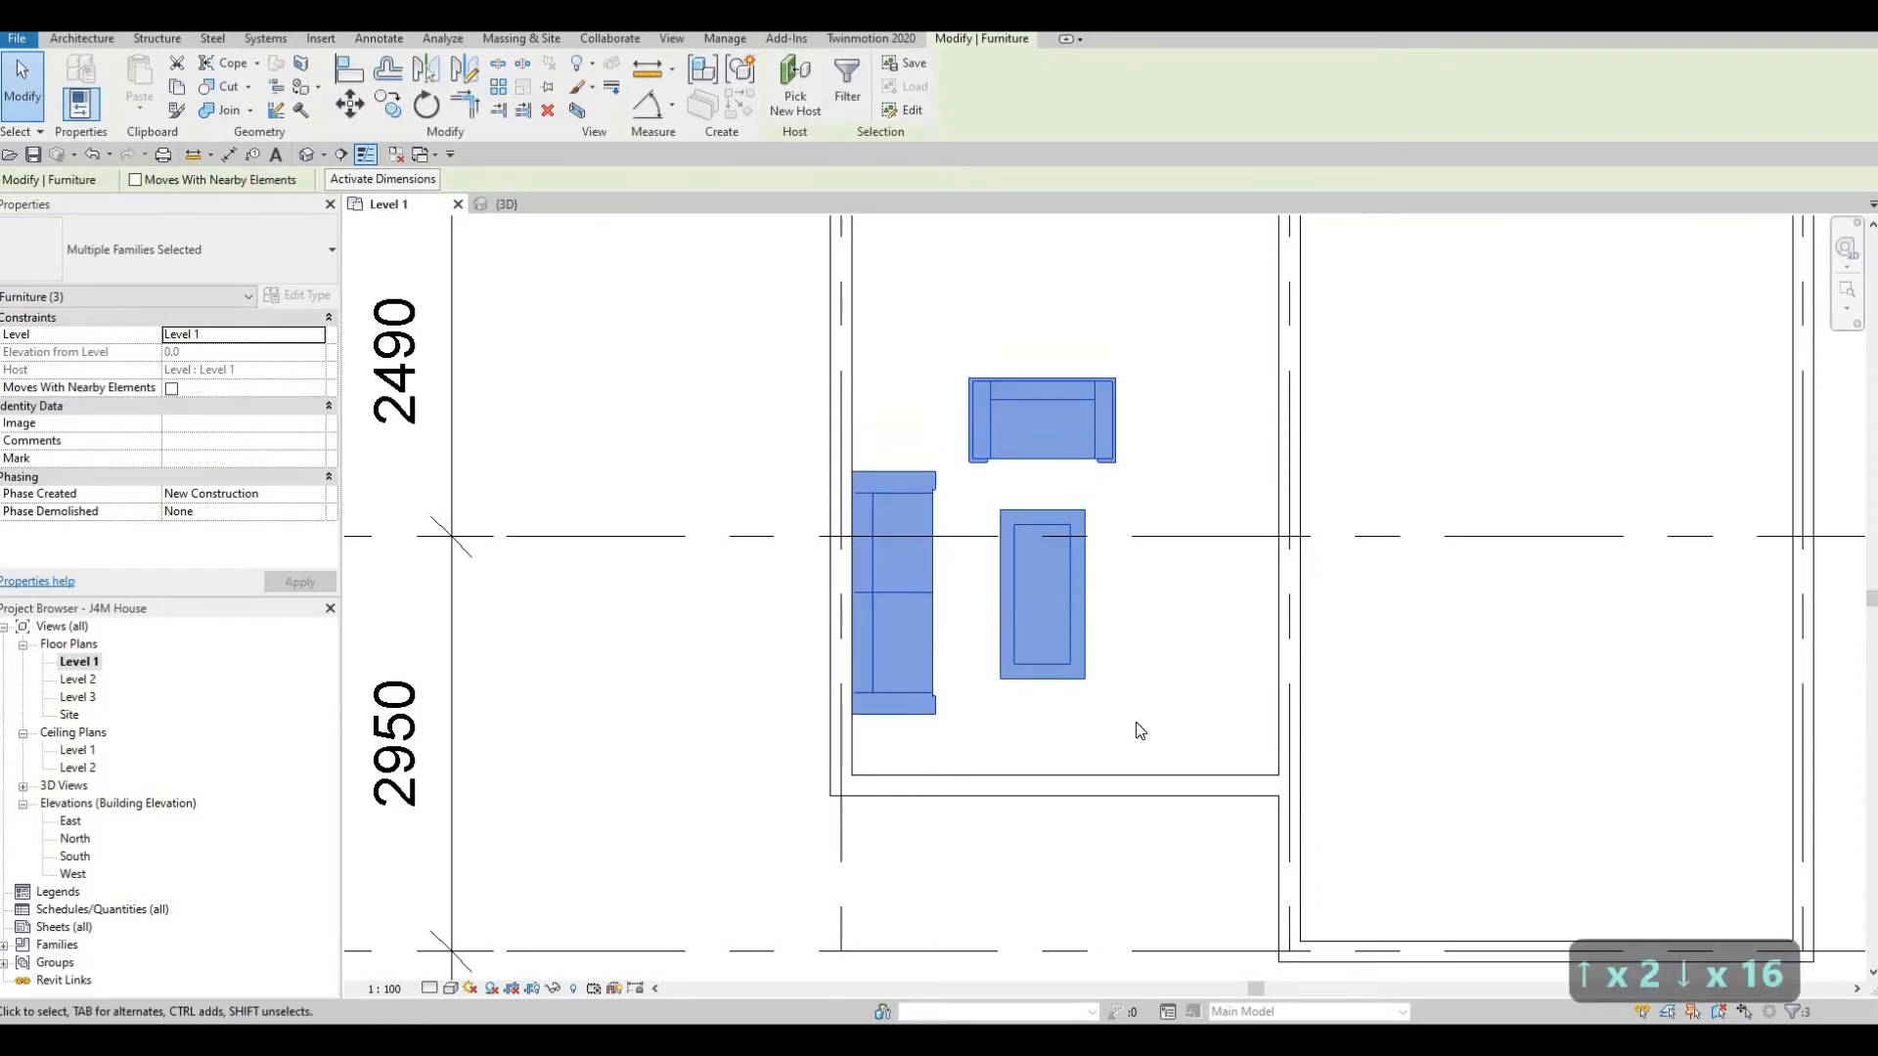
{"action": "key", "text": "Escape"}
{"action": "key", "text": "Escape"}
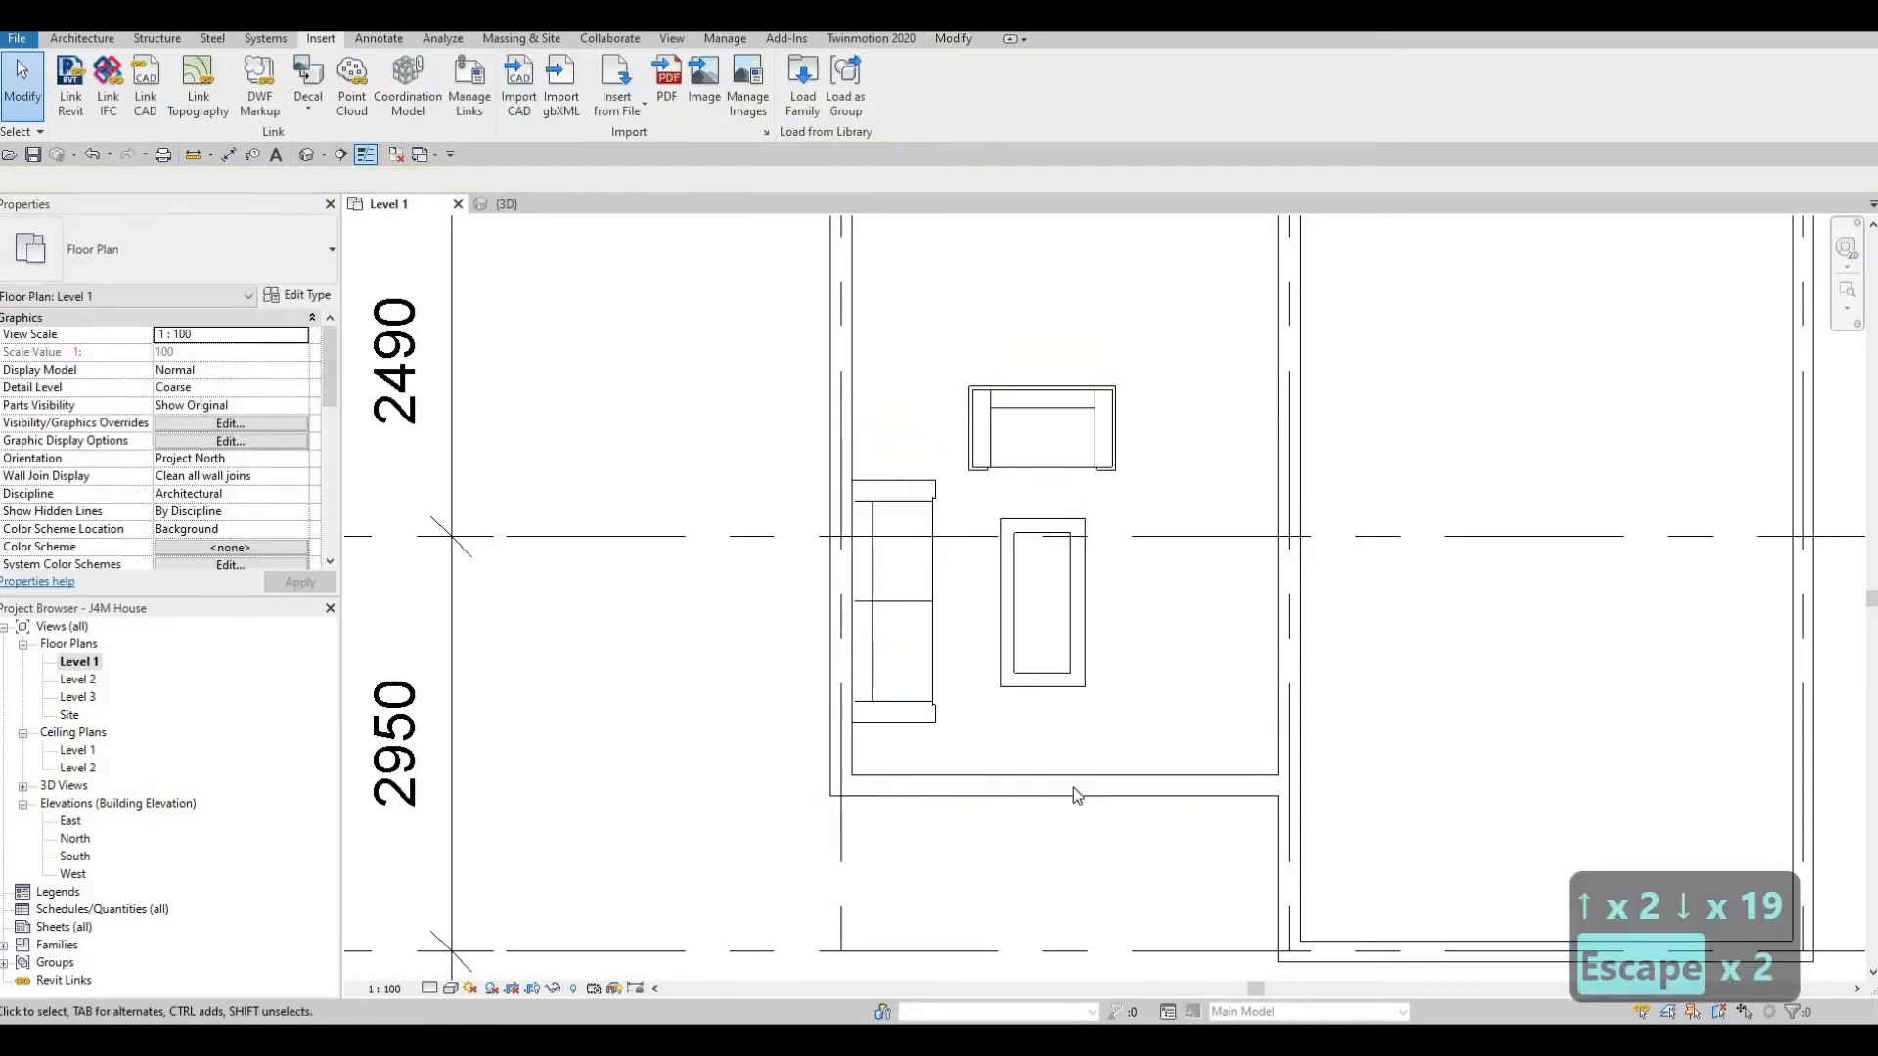
Nudge the Corbu chair and coffee table together slightly closer to the sofa and slightly up toward grid C.
{"action": "scroll", "coordinate": [1055, 759], "scroll_direction": "down", "scroll_amount": 3}
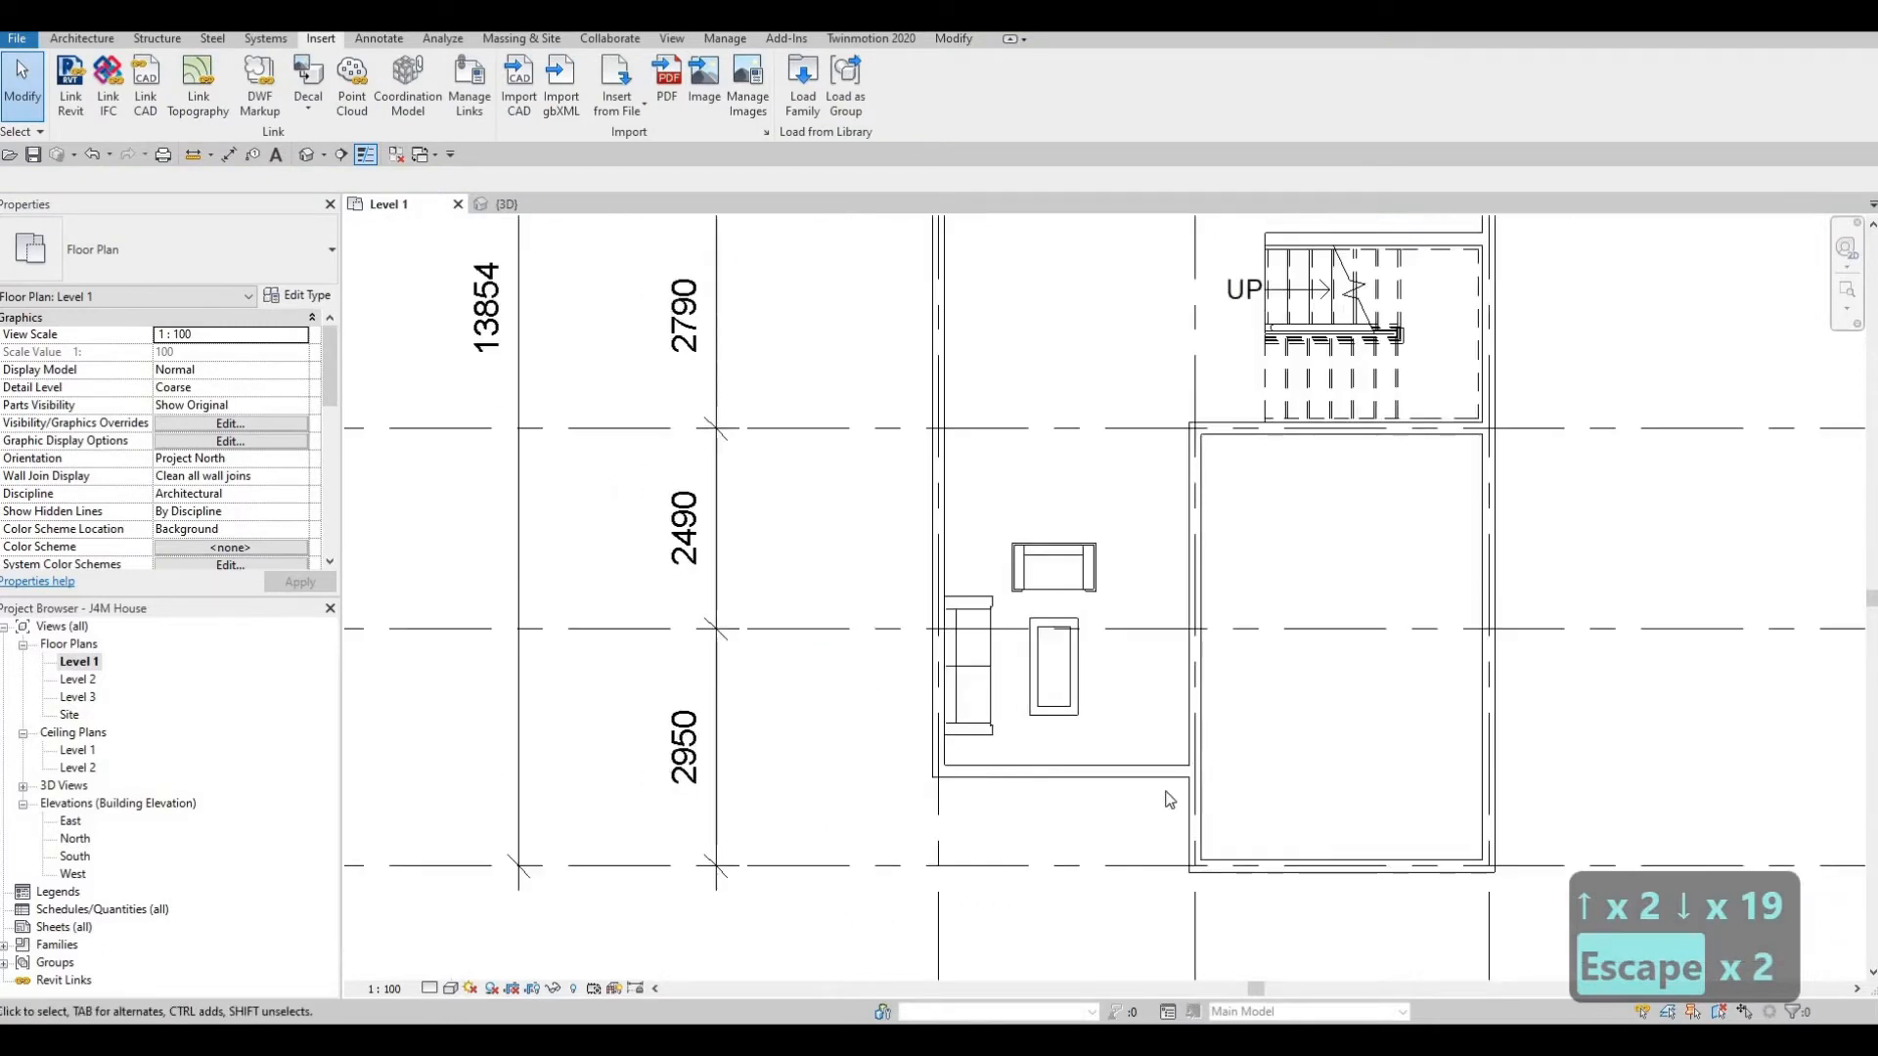
{"action": "scroll", "coordinate": [1135, 595], "scroll_direction": "up", "scroll_amount": 2}
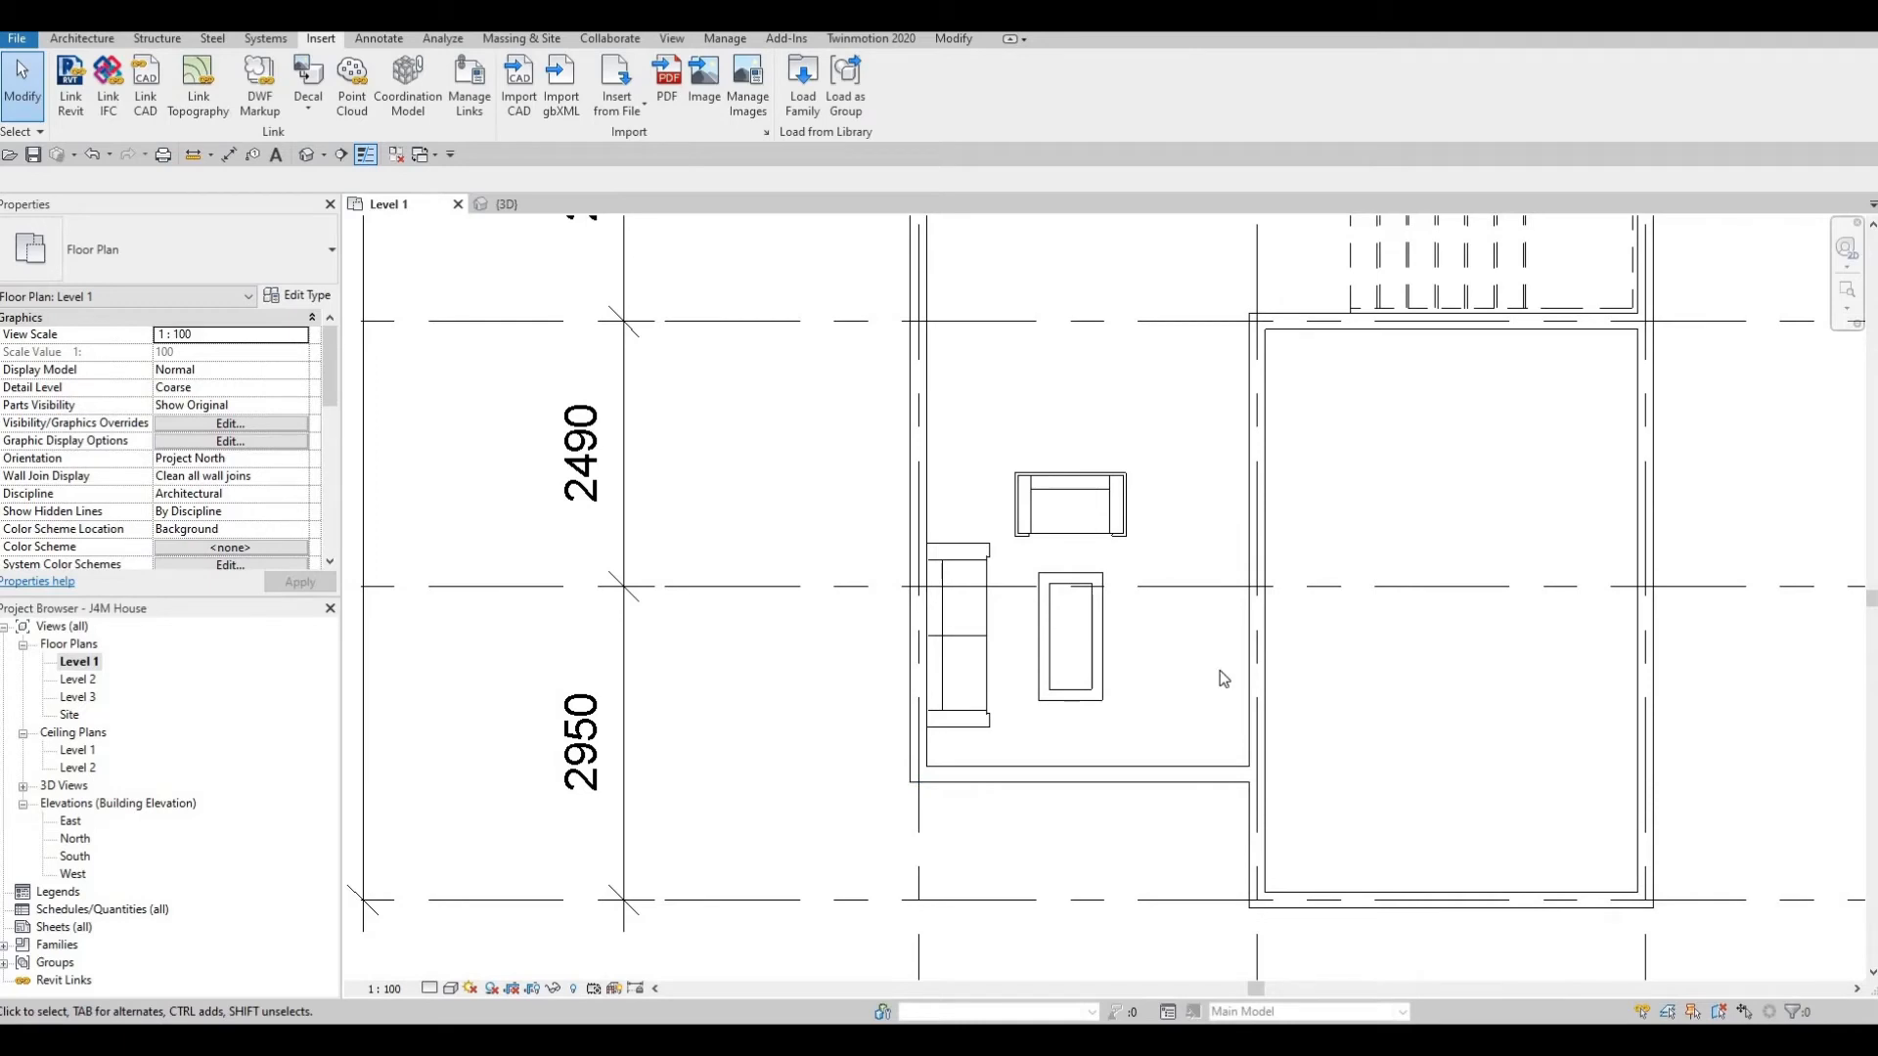
{"action": "left_click", "coordinate": [1104, 641]}
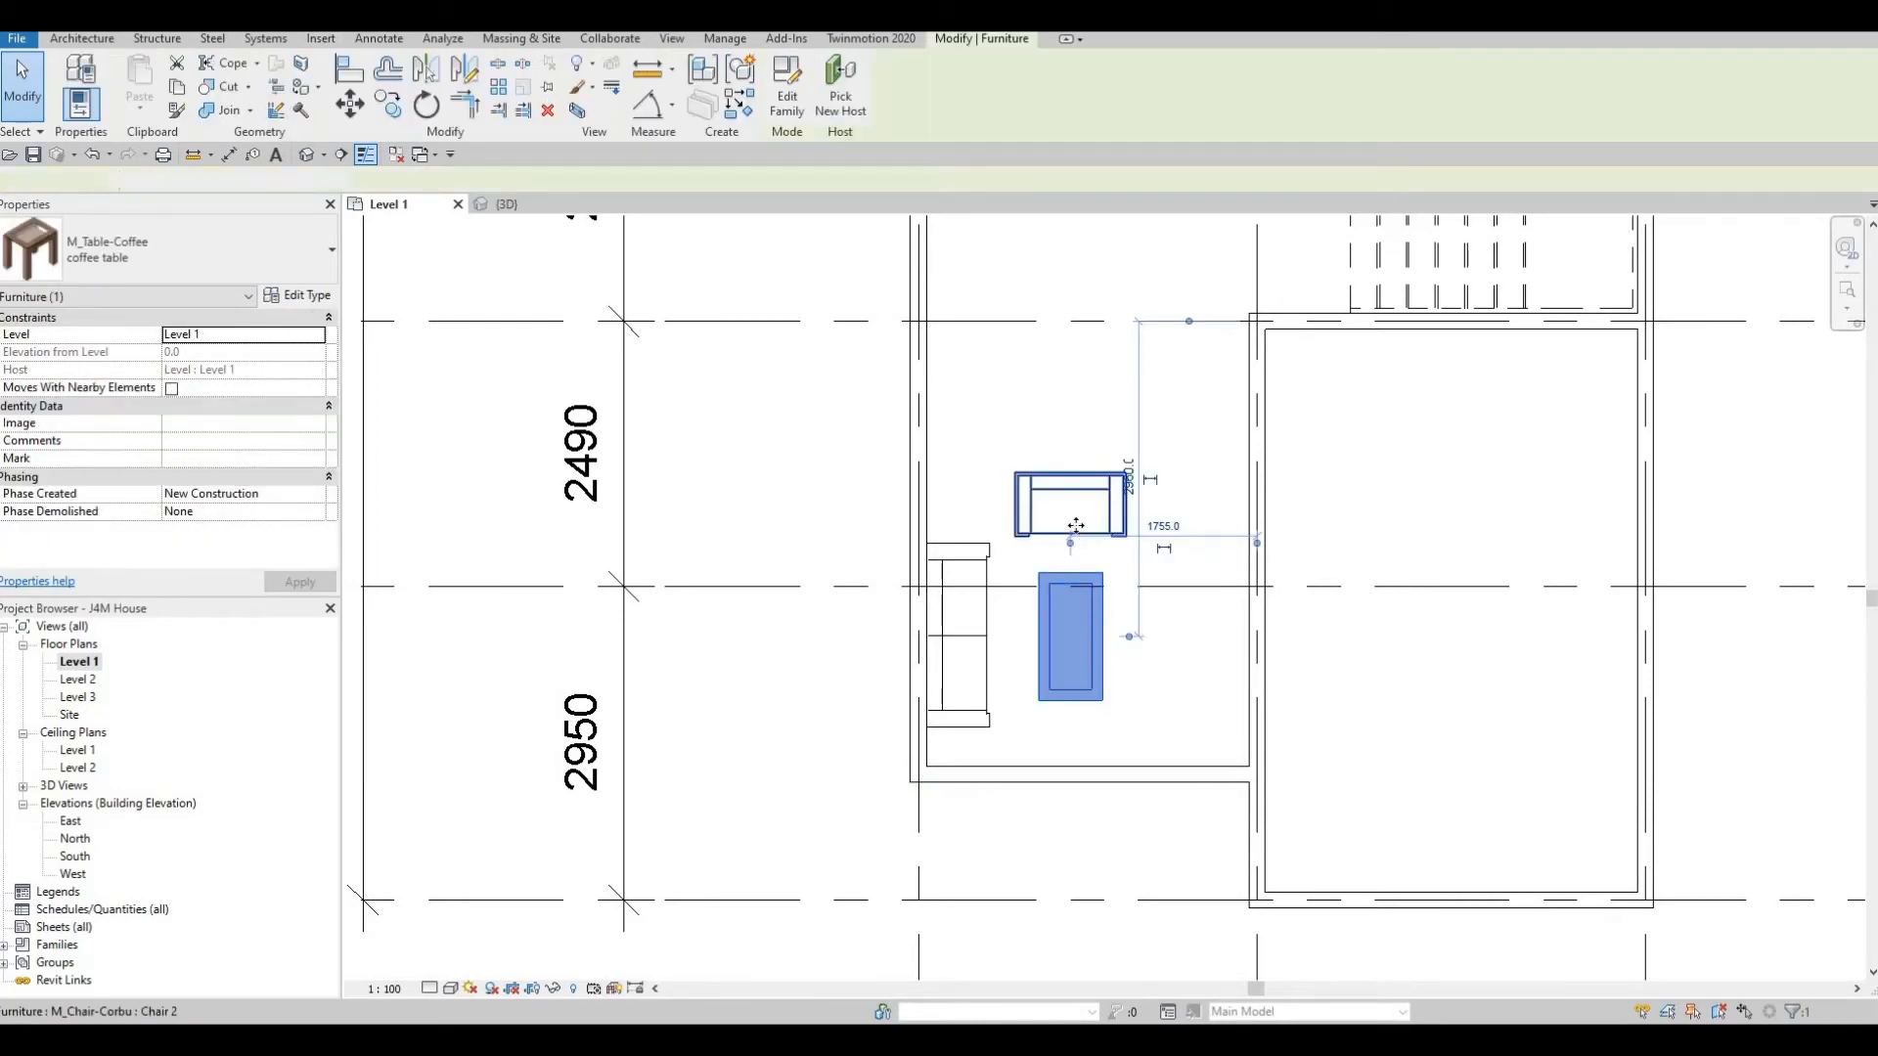
{"action": "left_click", "coordinate": [1076, 529], "text": "ctrl"}
{"action": "key", "text": "Left"}
{"action": "key", "text": "Left"}
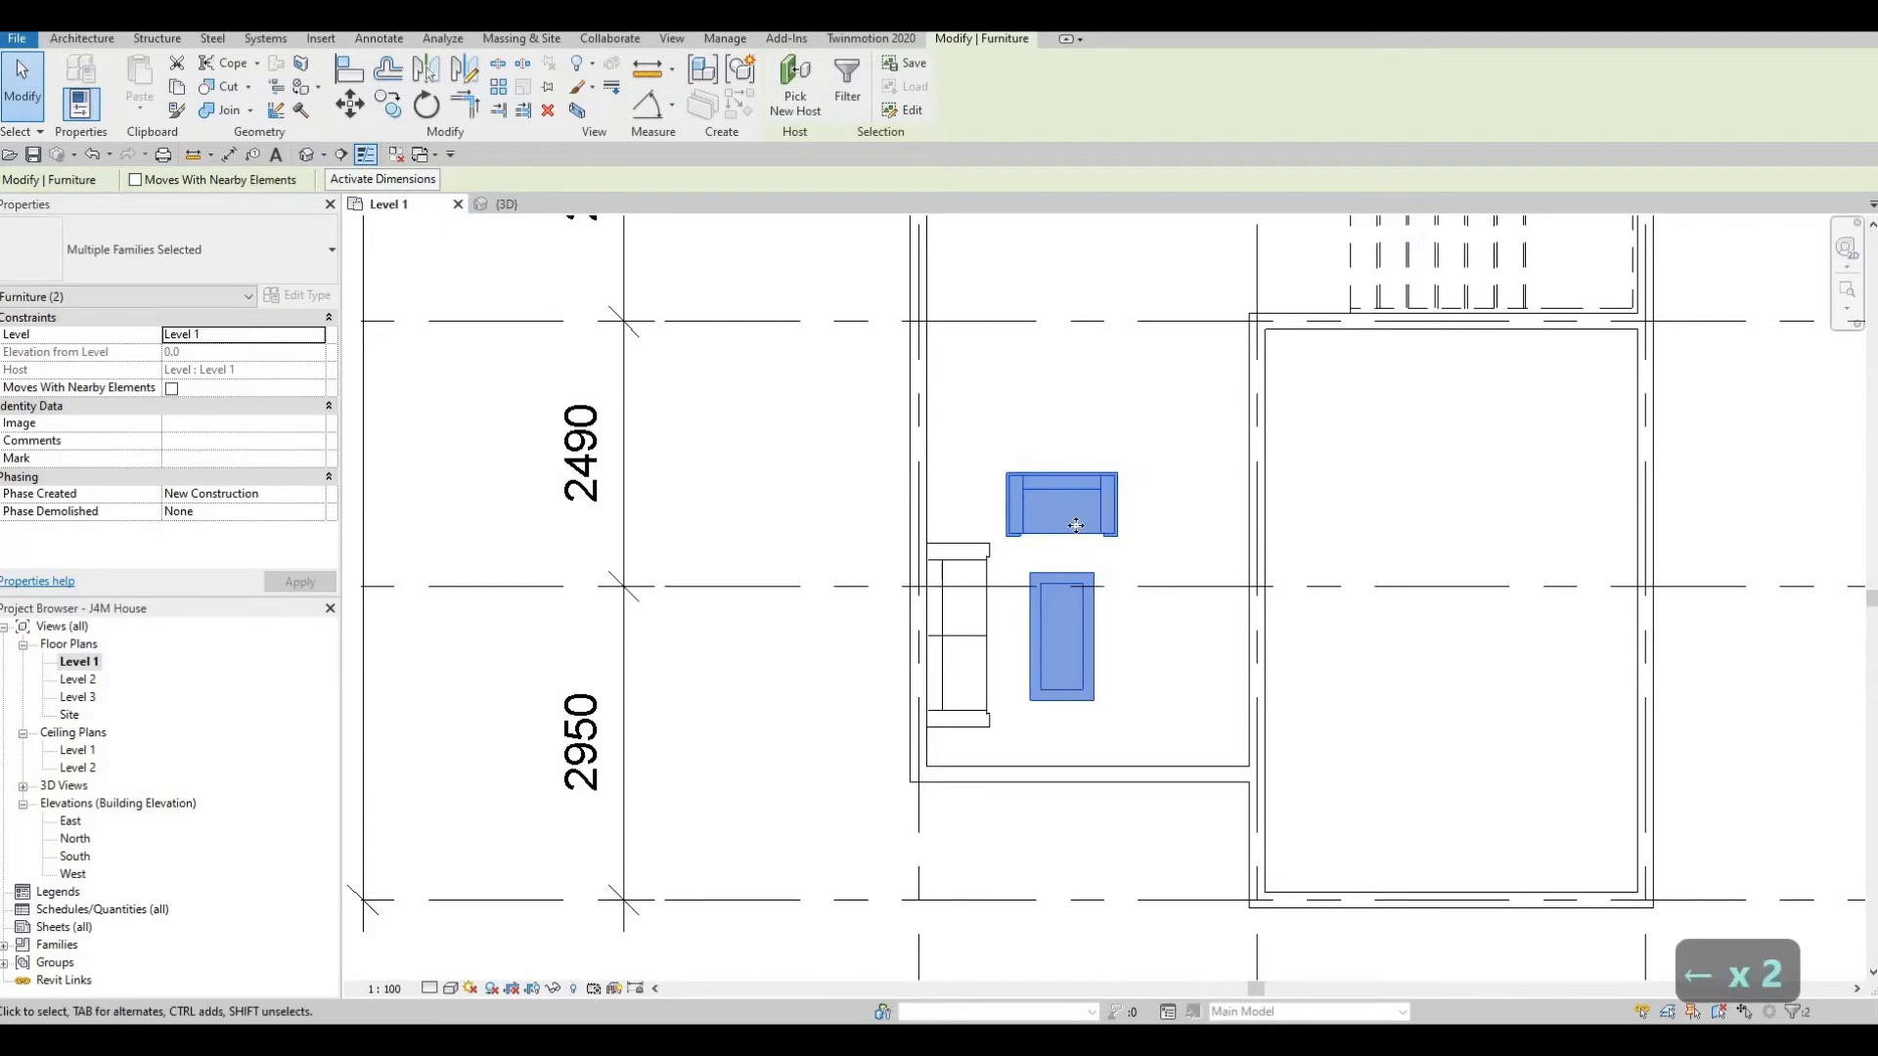
{"action": "key", "text": "Up"}
{"action": "key", "text": "Right"}
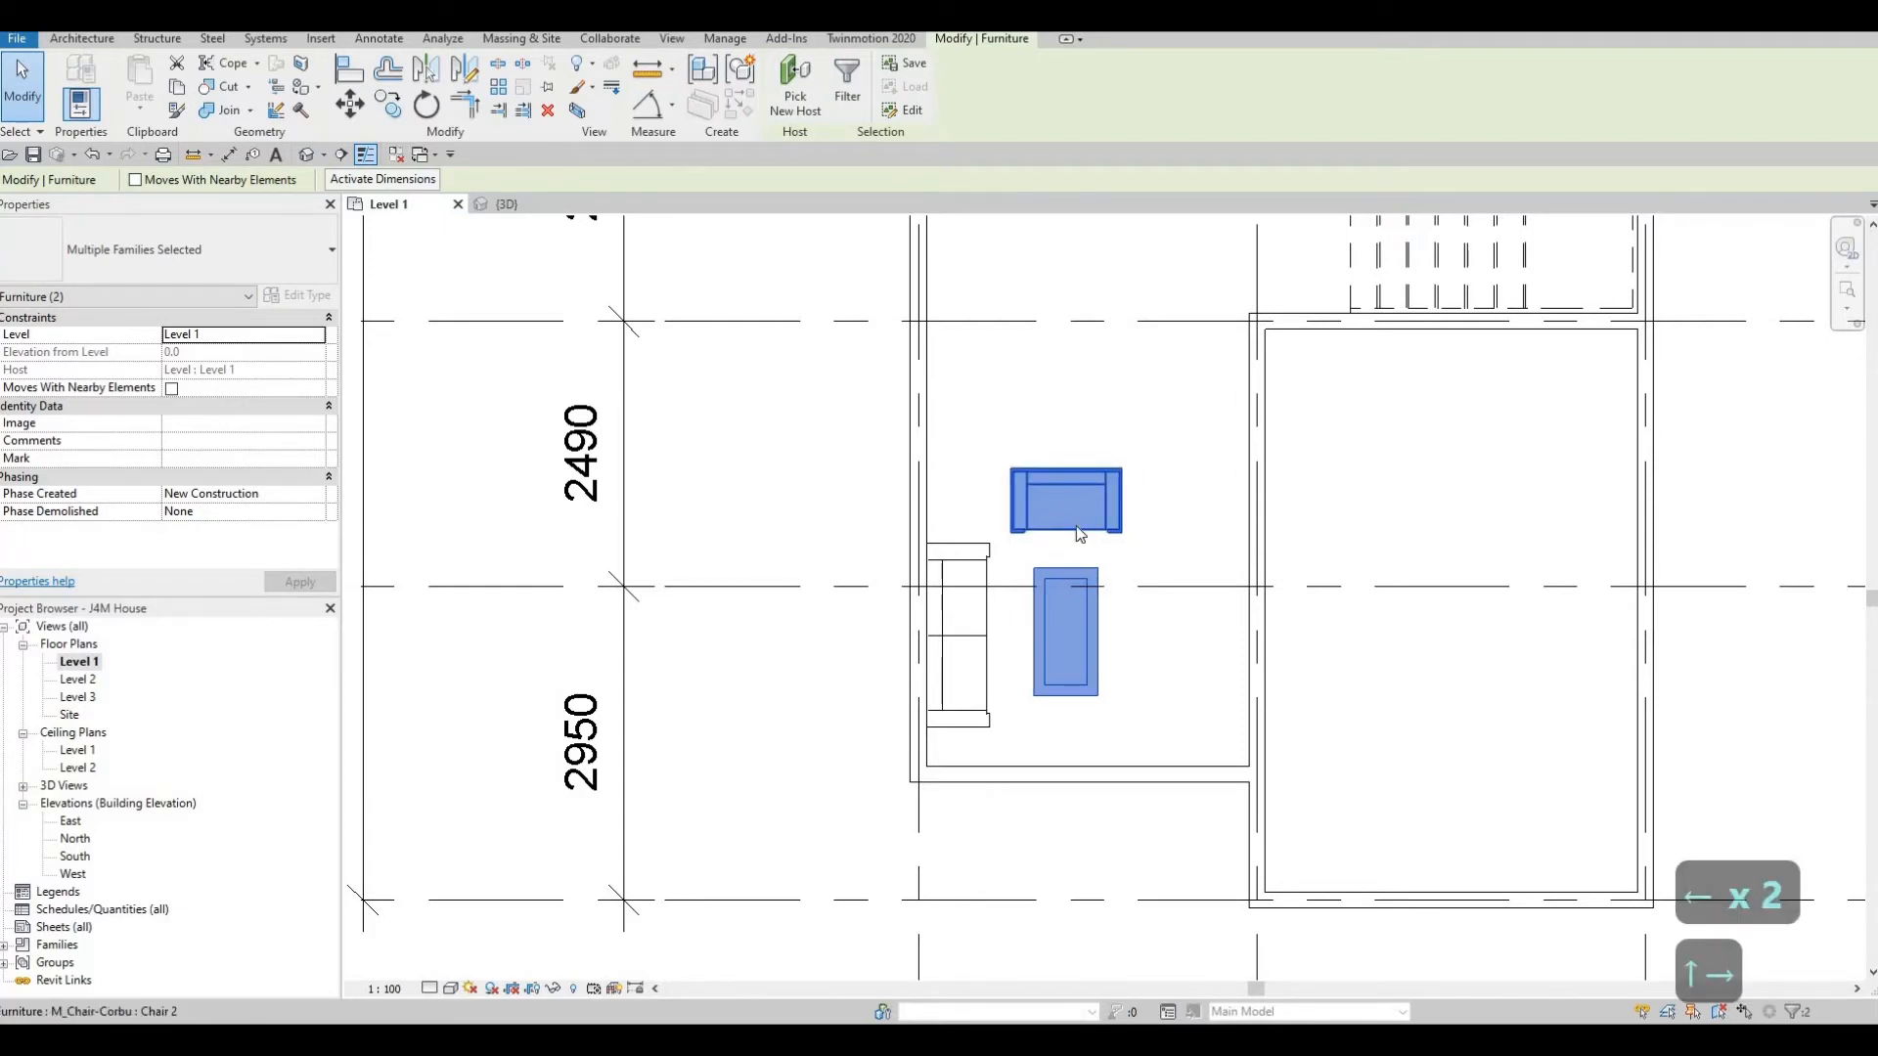
{"action": "key", "text": "Escape"}
{"action": "key", "text": "Escape"}
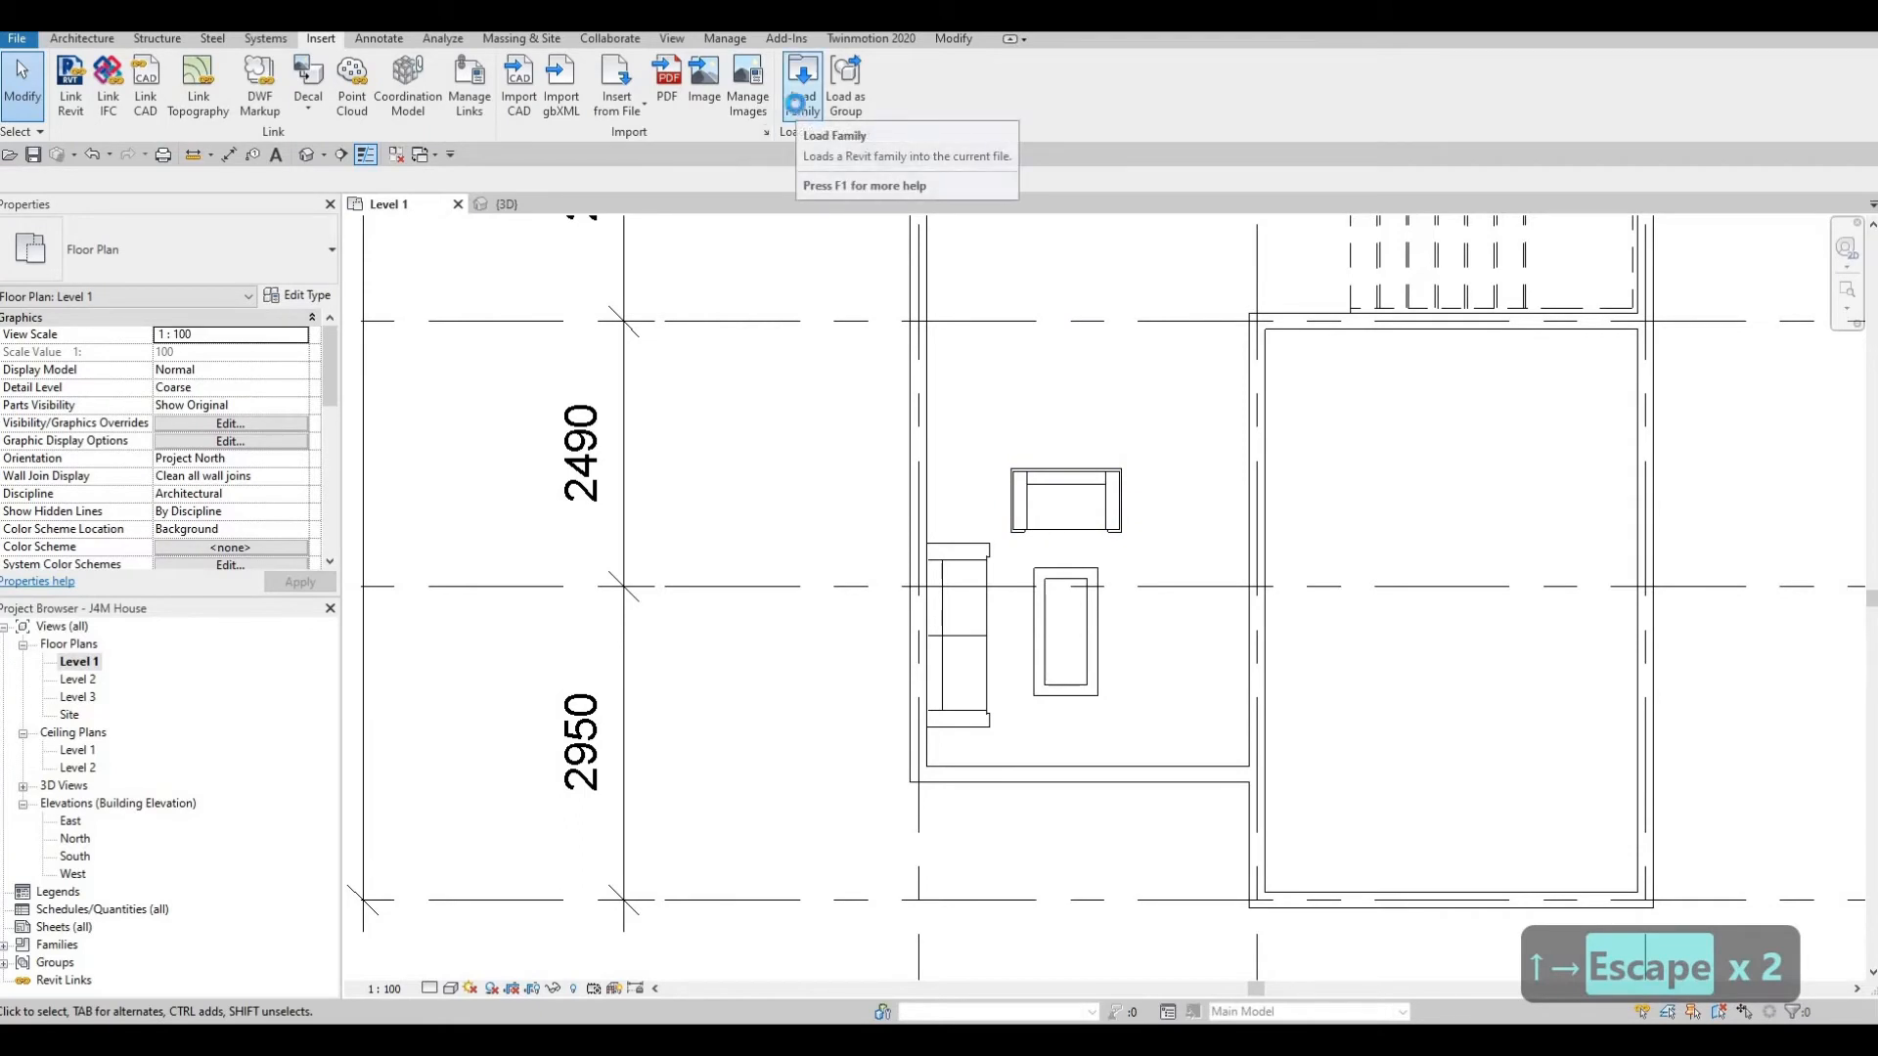
Load the M_Entertainment center family from the Storage folder of the Furniture library.
{"action": "left_click", "coordinate": [801, 106]}
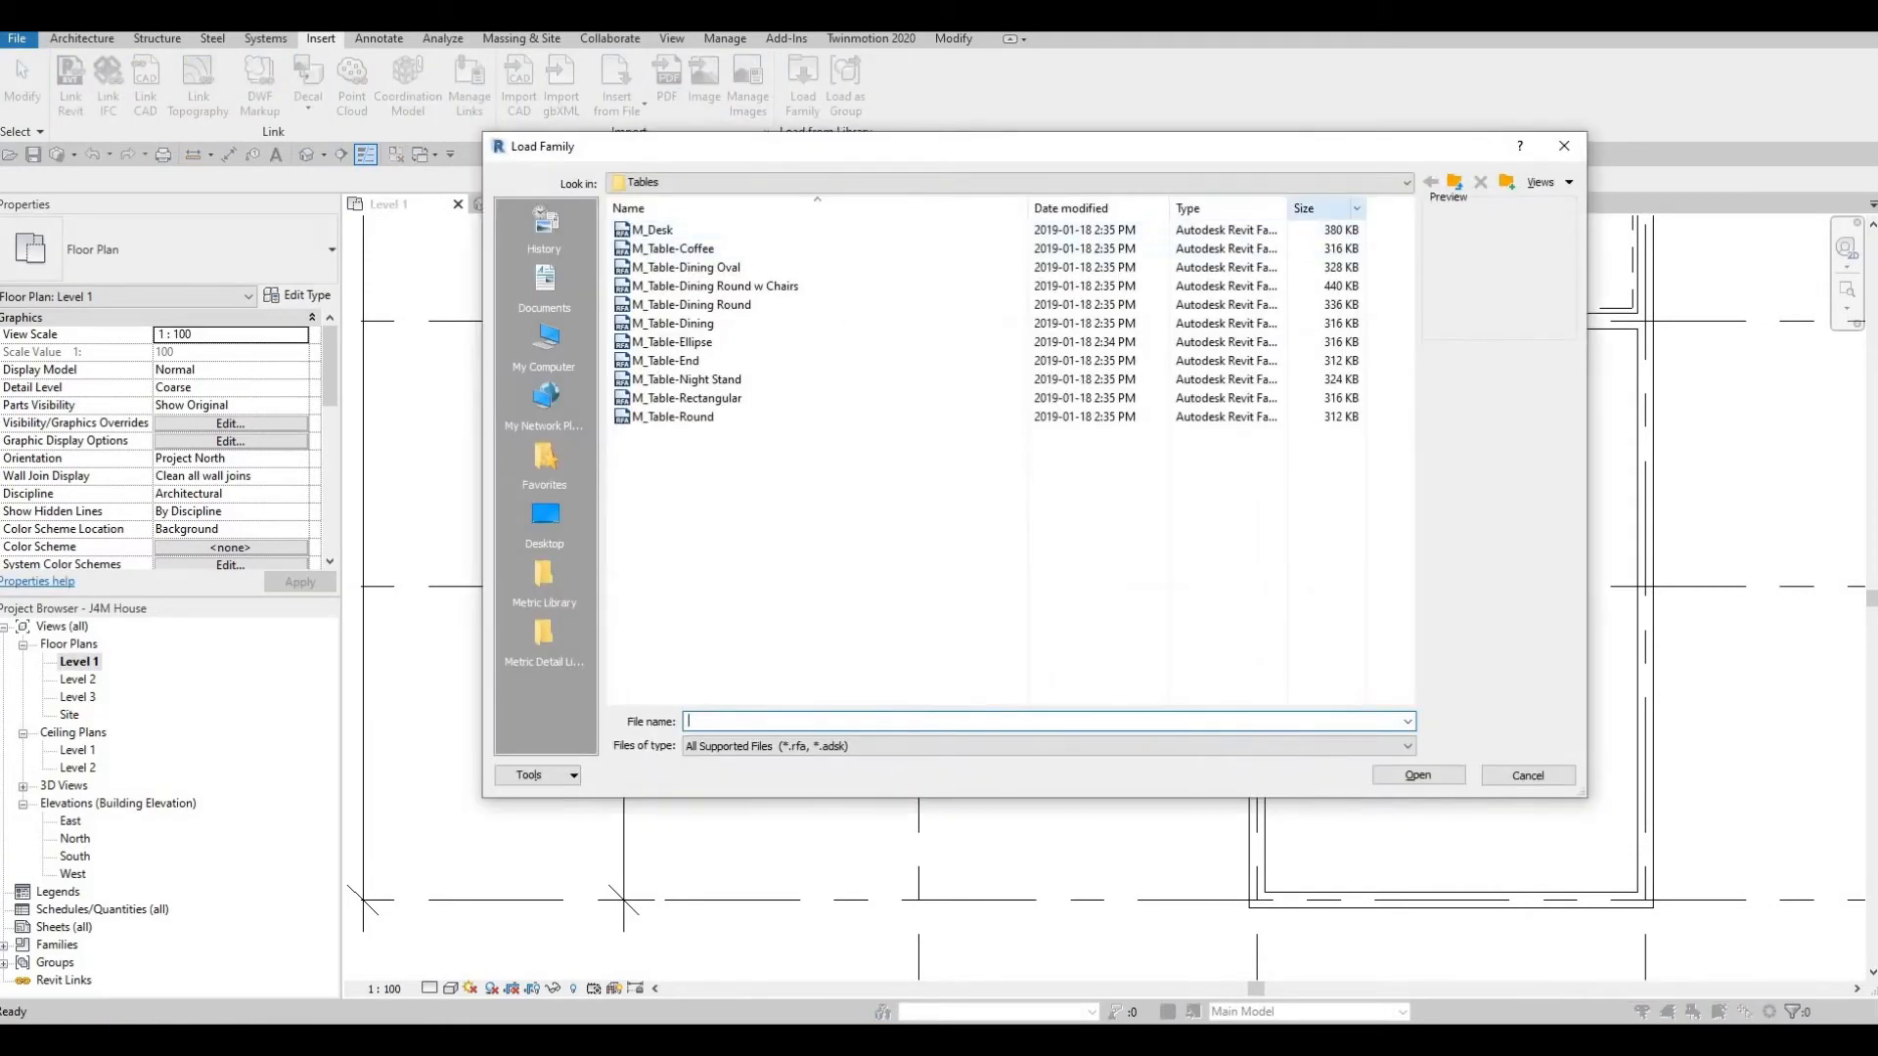
{"action": "left_click", "coordinate": [1456, 184]}
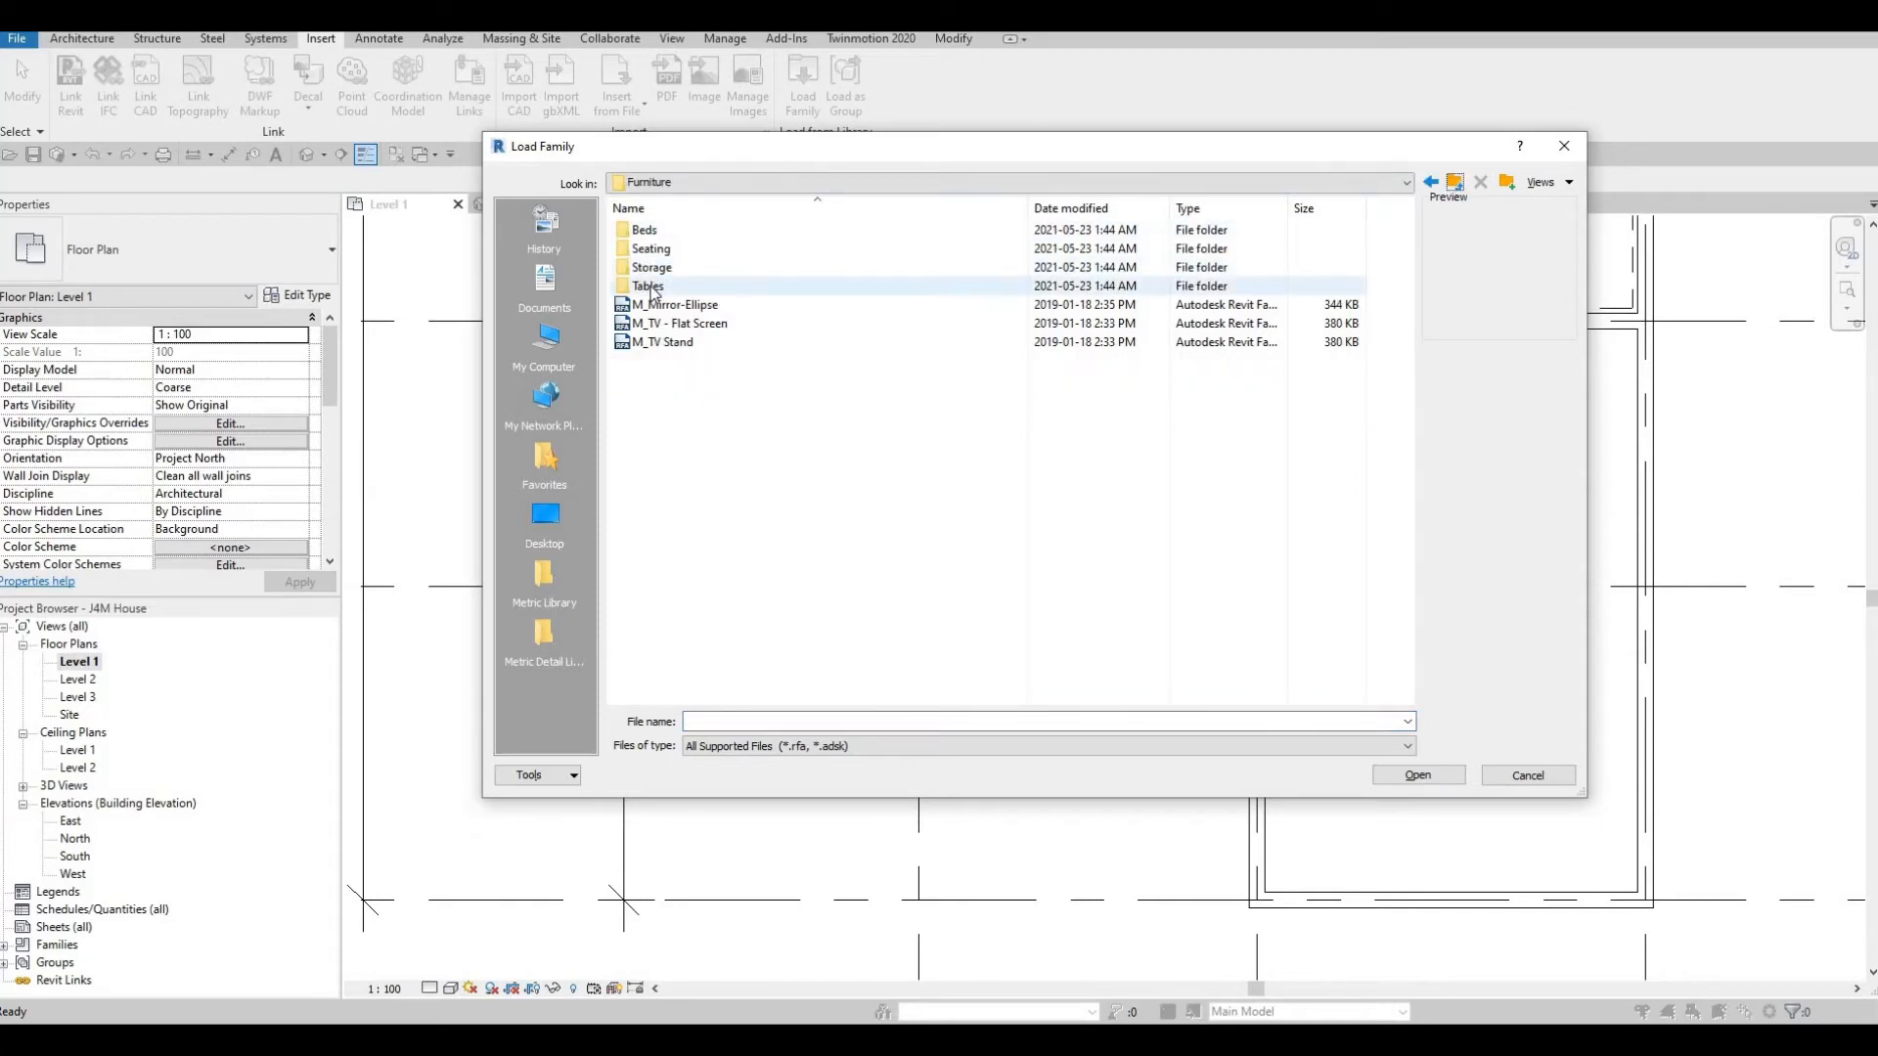
{"action": "double_click", "coordinate": [651, 269]}
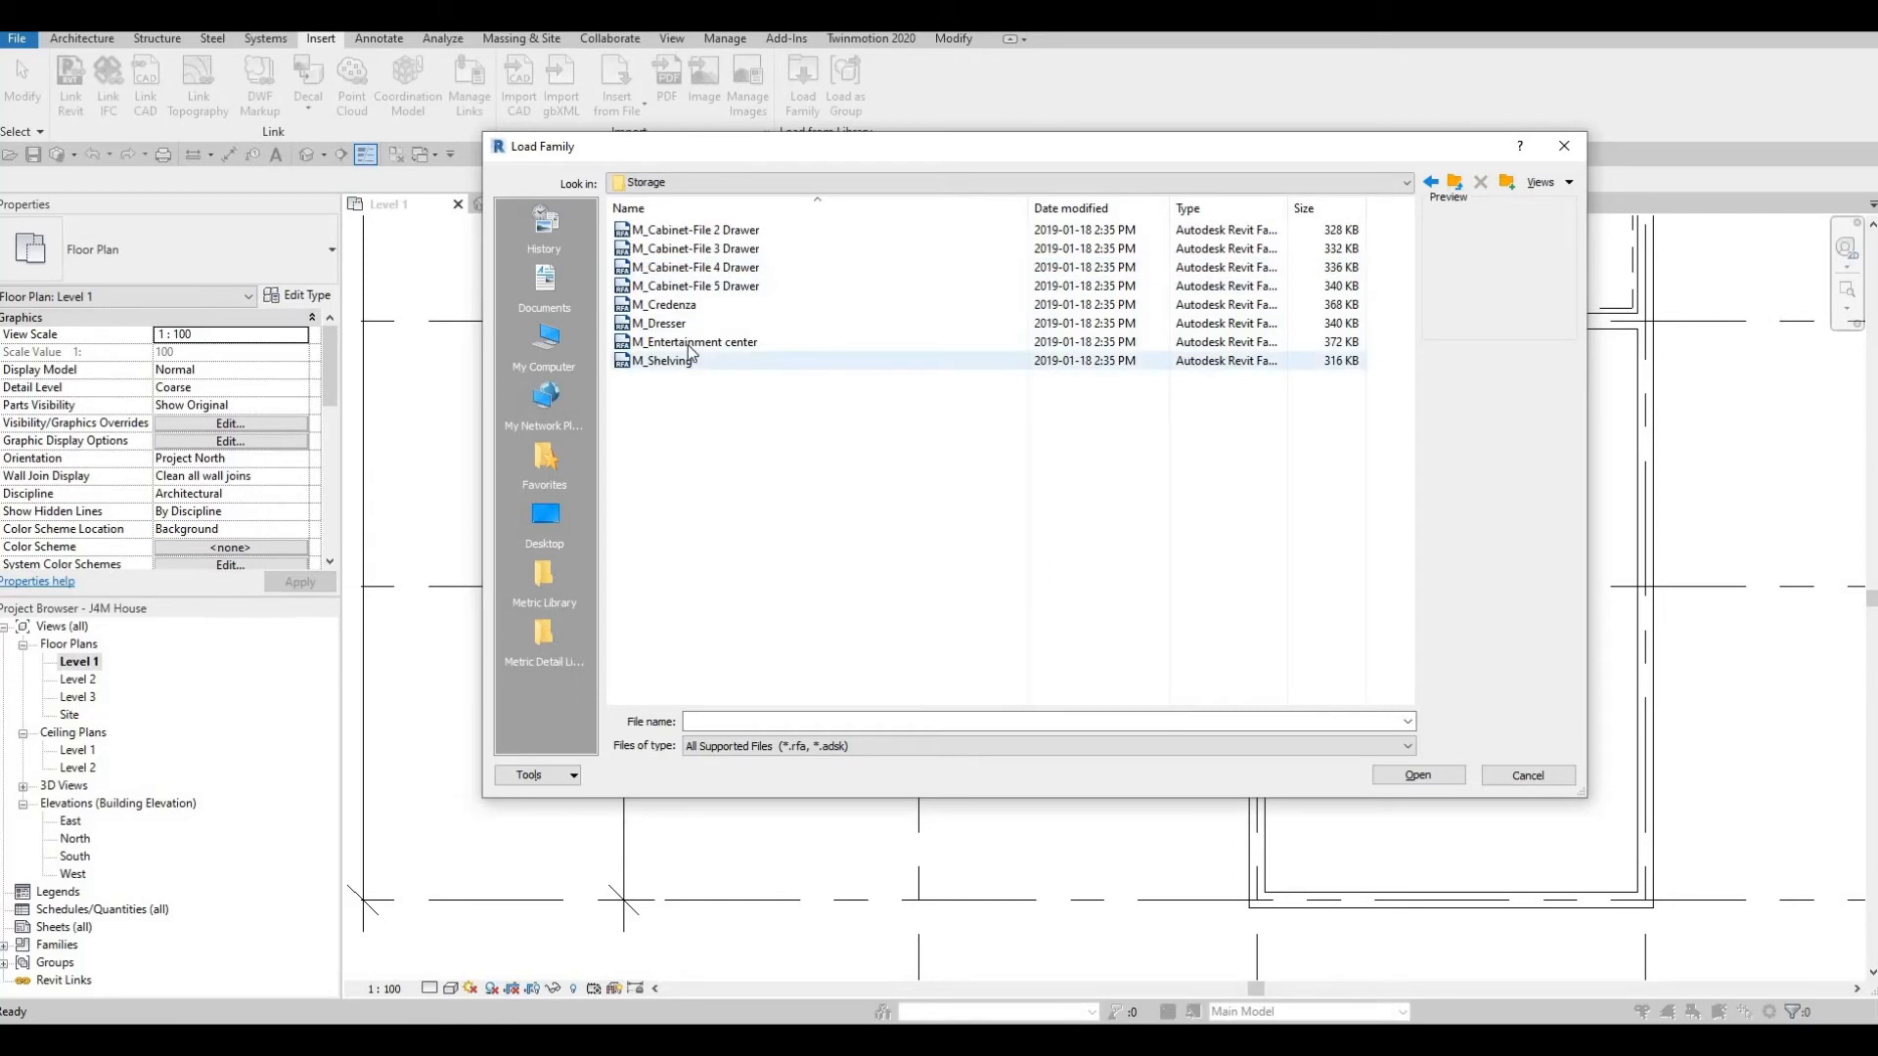
{"action": "left_click", "coordinate": [734, 344]}
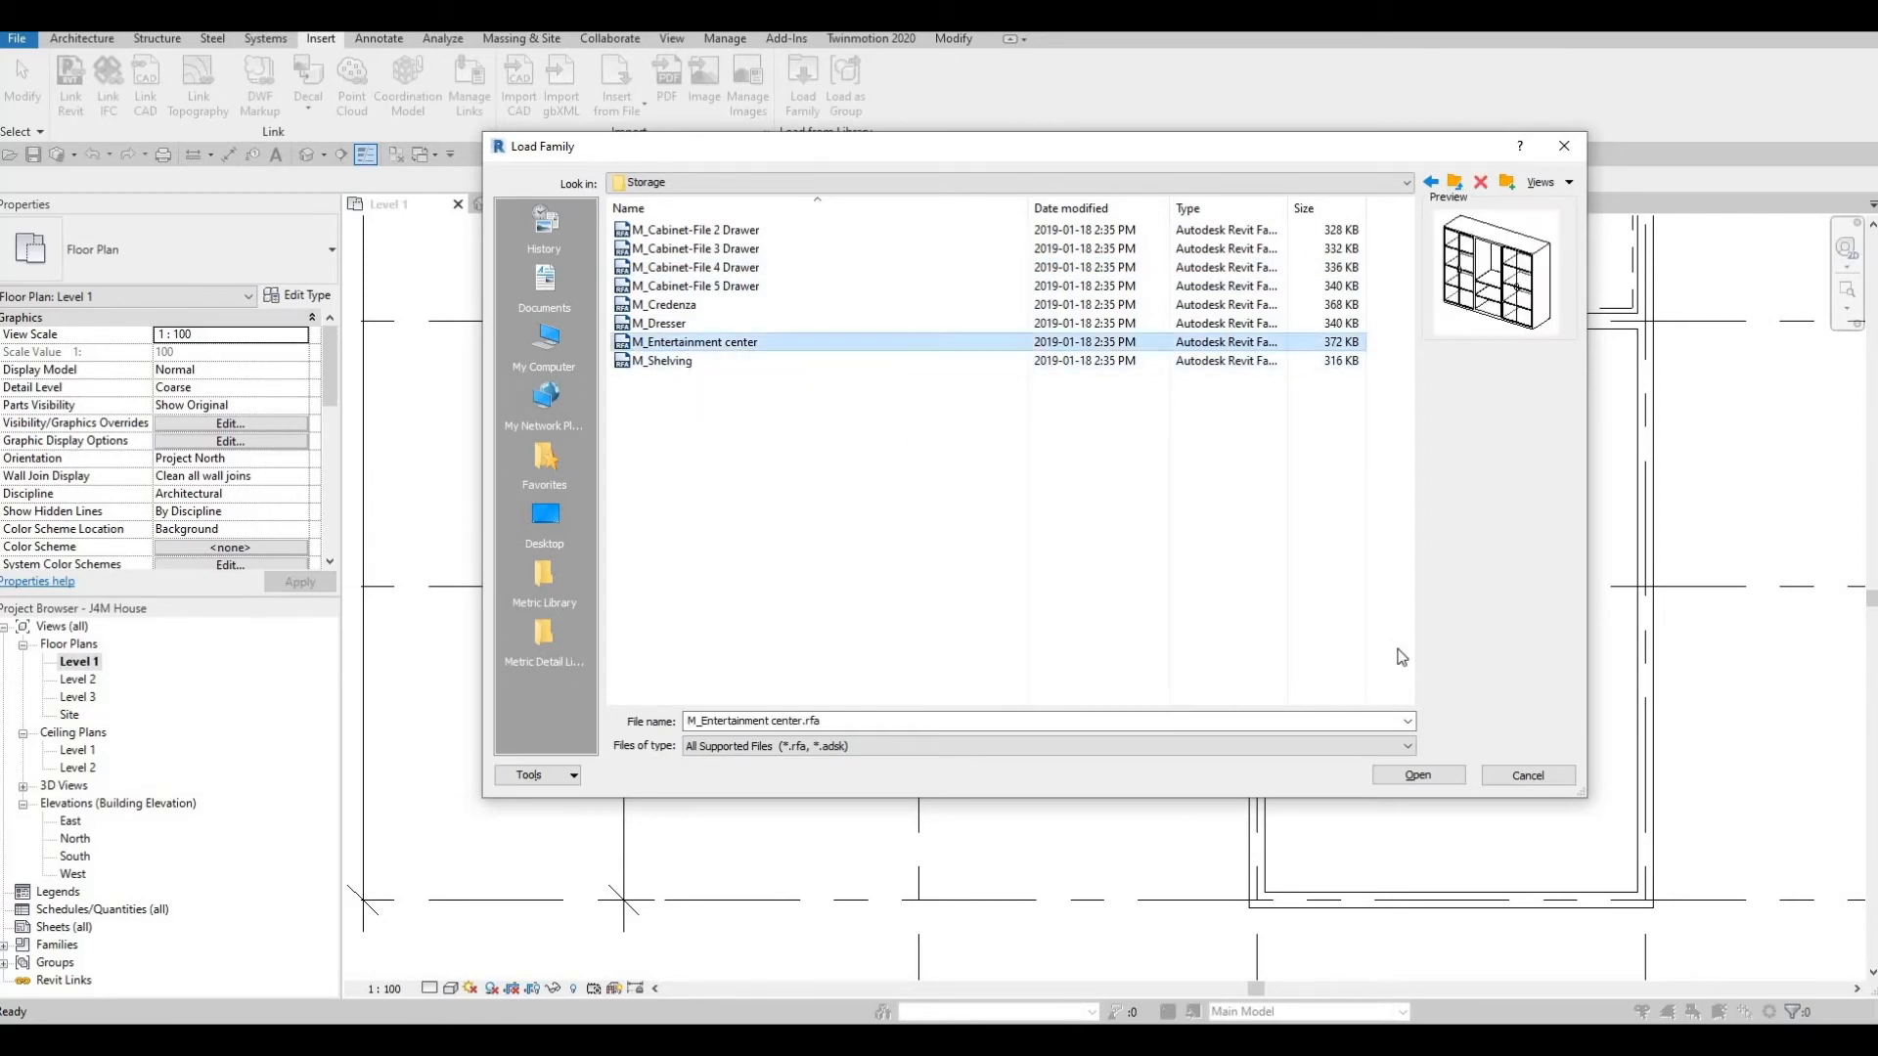
{"action": "left_click", "coordinate": [1449, 785]}
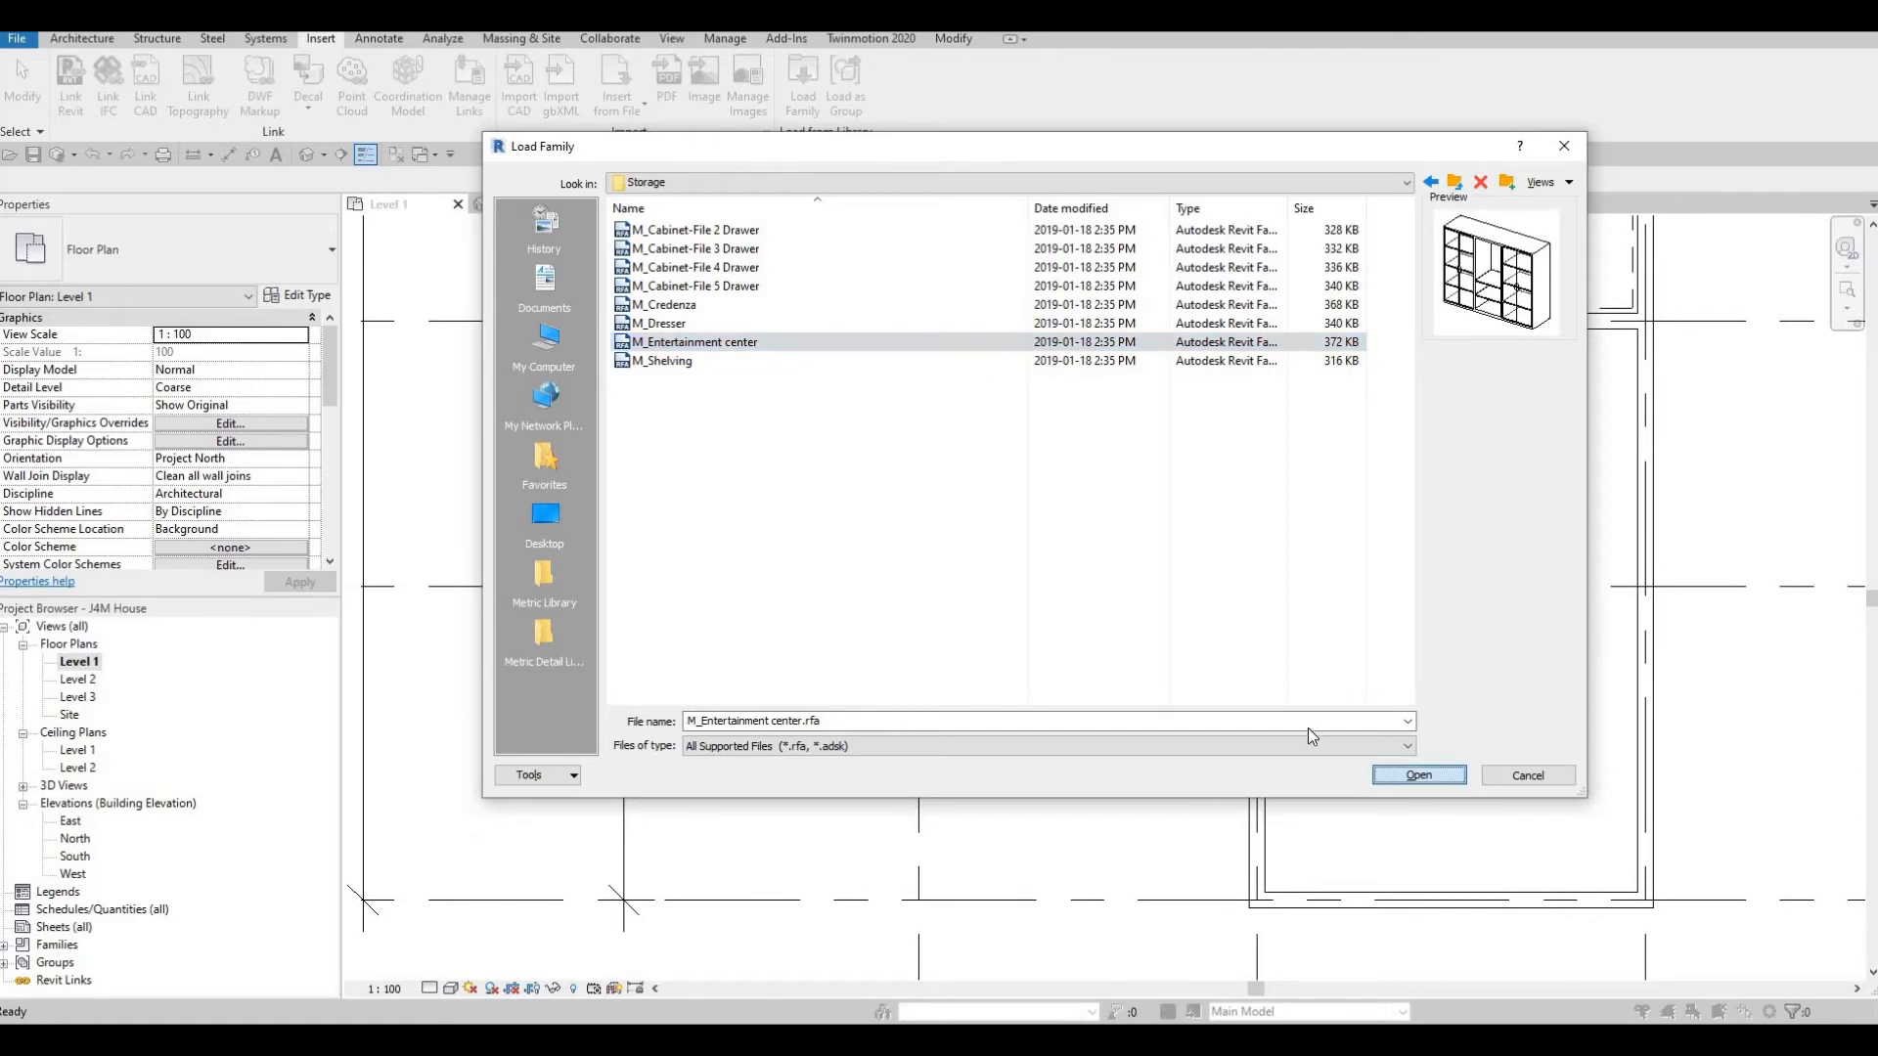
Place a 1830 x 1830 x 0610mm M_Entertainment center against the living room's wall opposite the sofa, centred on grid D.
{"action": "key", "text": "c"}
{"action": "key", "text": "m"}
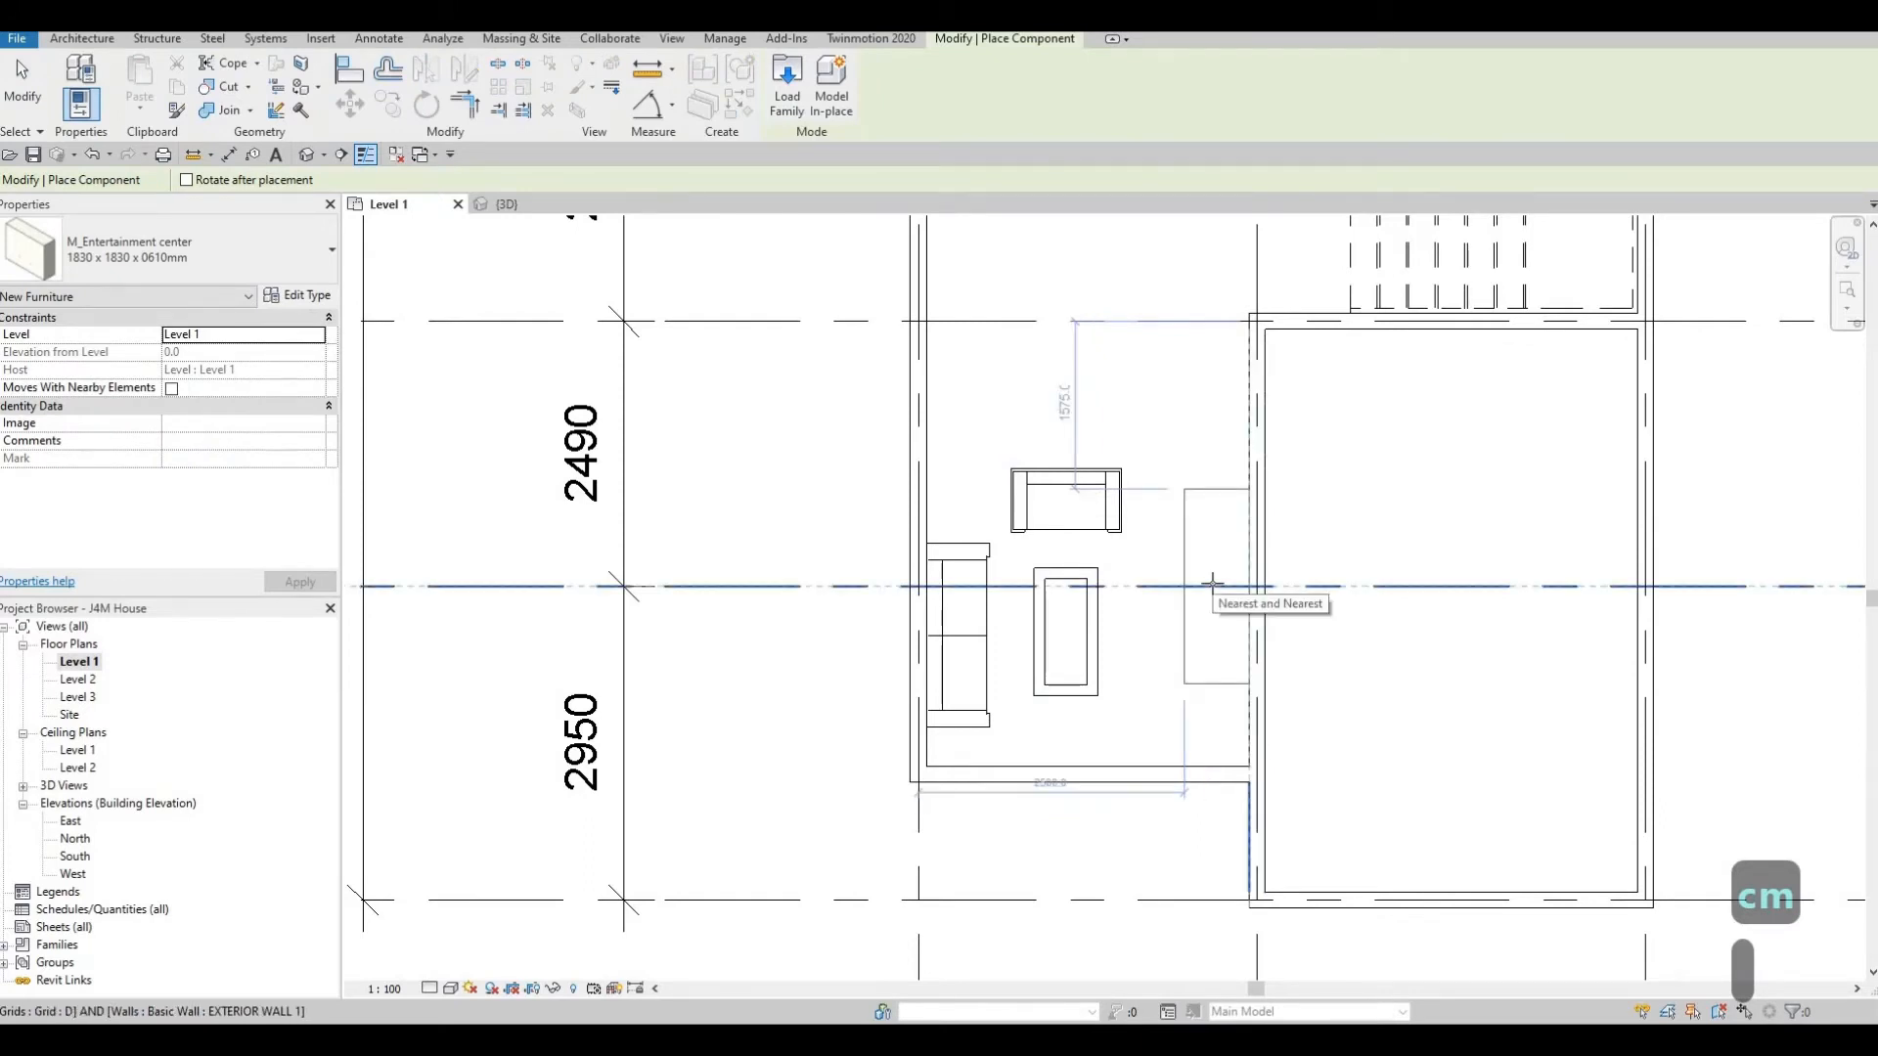
{"action": "left_click", "coordinate": [1213, 583]}
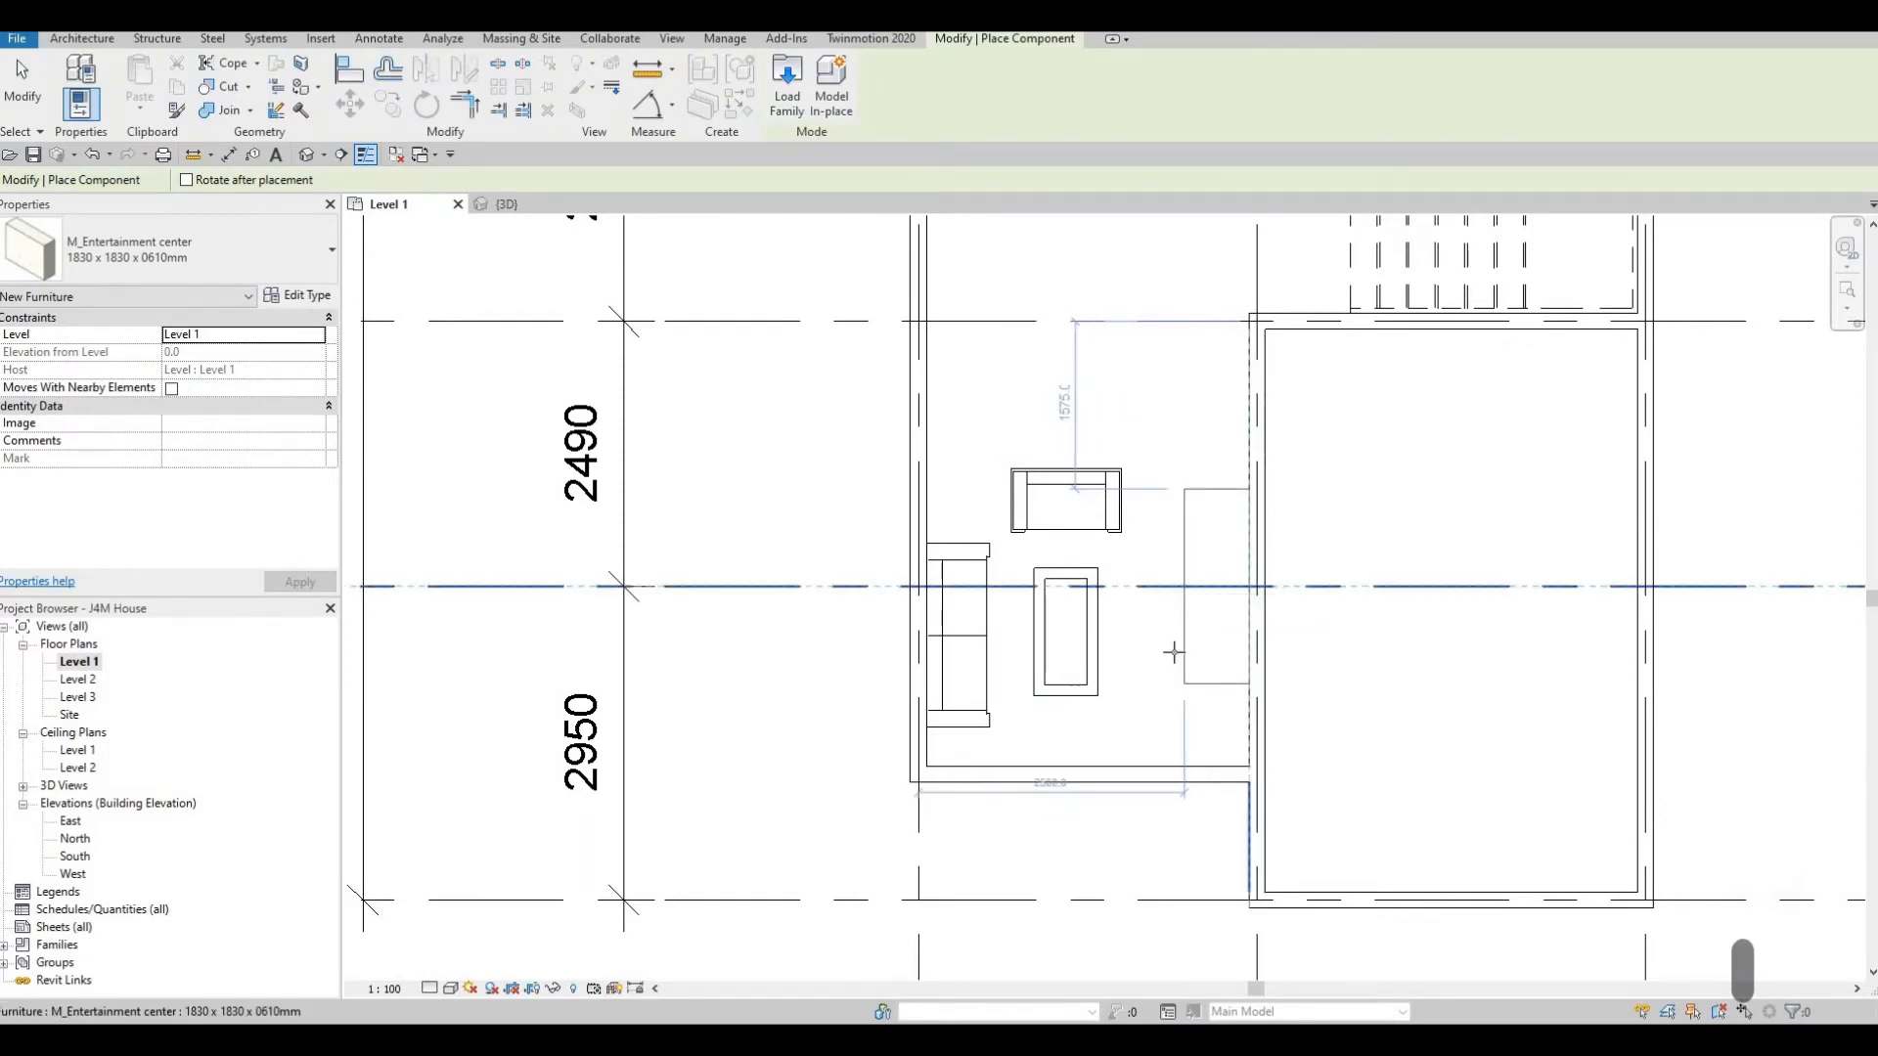
{"action": "key", "text": "Escape"}
{"action": "key", "text": "Escape"}
{"action": "key", "text": "Escape"}
Draw a vertical building section through the living room from grid E to above grid C, between the coffee table and entertainment center.
{"action": "scroll", "coordinate": [1174, 653], "scroll_direction": "down", "scroll_amount": 3}
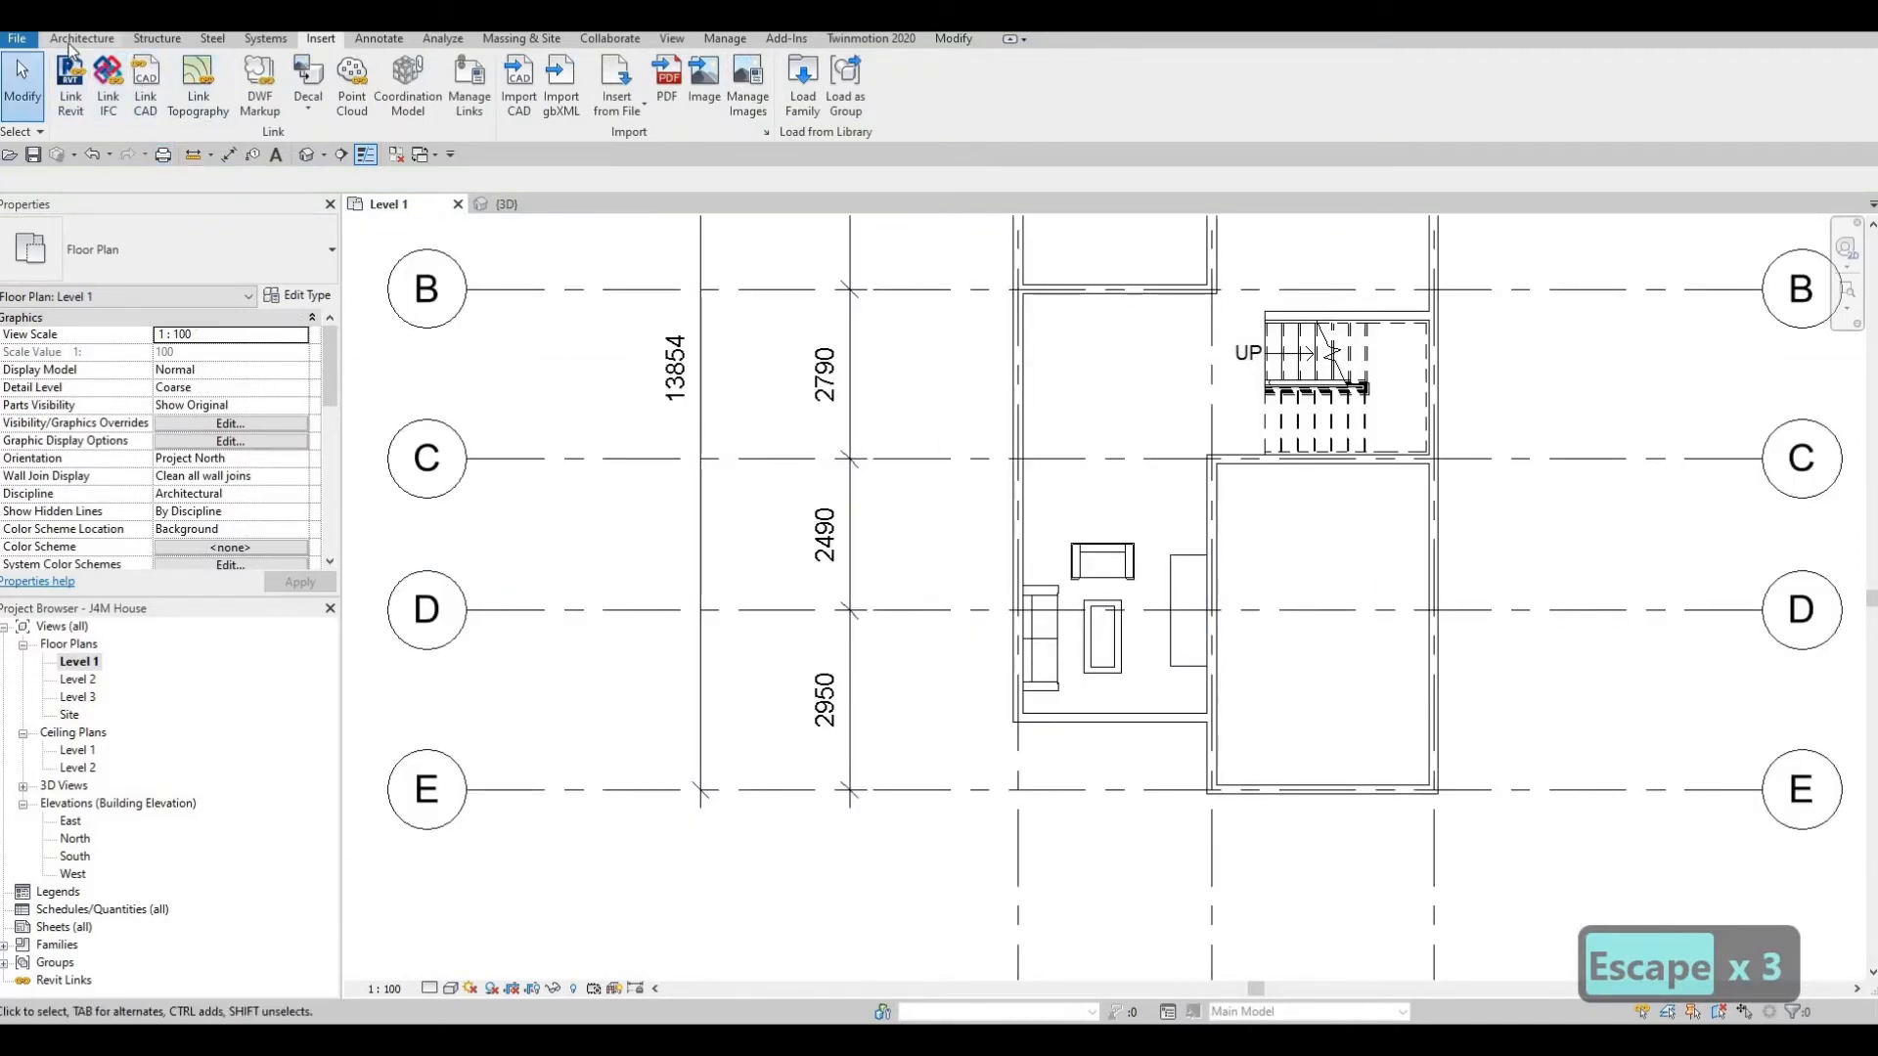
{"action": "left_click", "coordinate": [340, 153]}
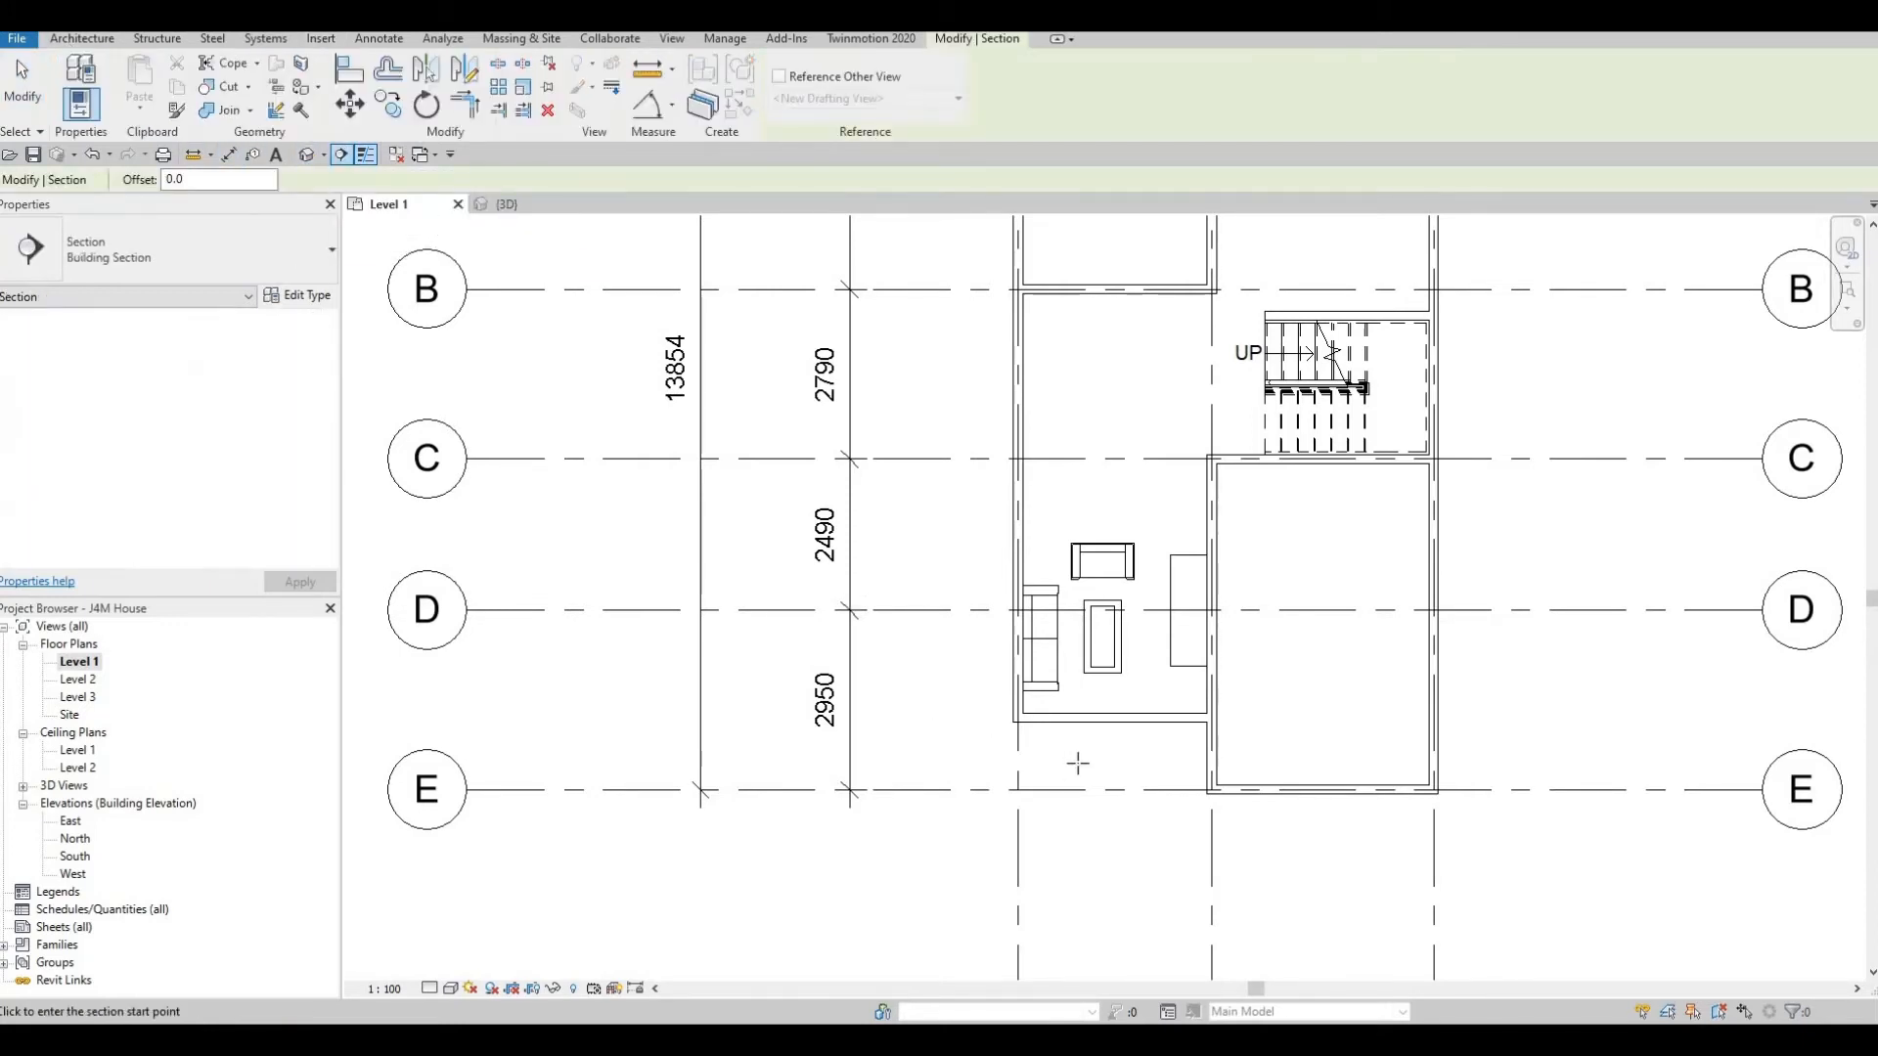
{"action": "left_click", "coordinate": [1131, 790]}
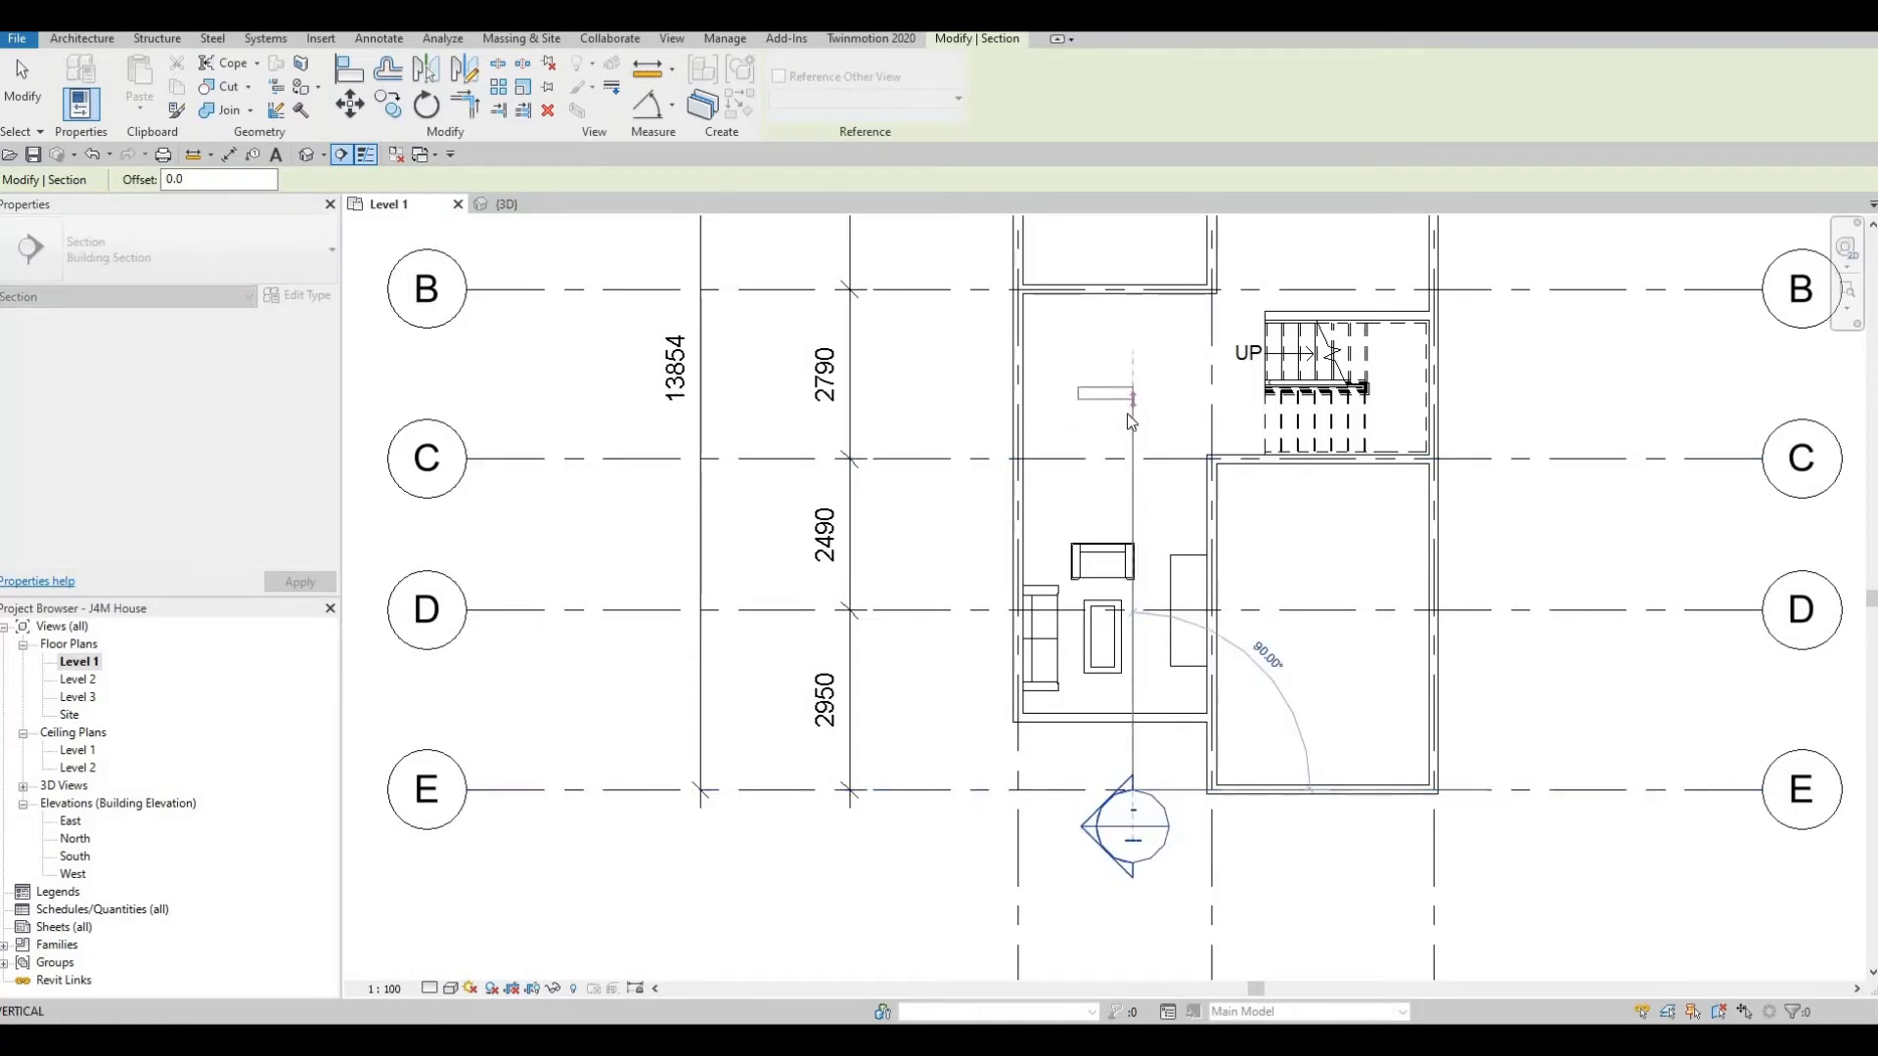
{"action": "left_click", "coordinate": [1130, 397]}
{"action": "key", "text": "Escape"}
{"action": "key", "text": "Escape"}
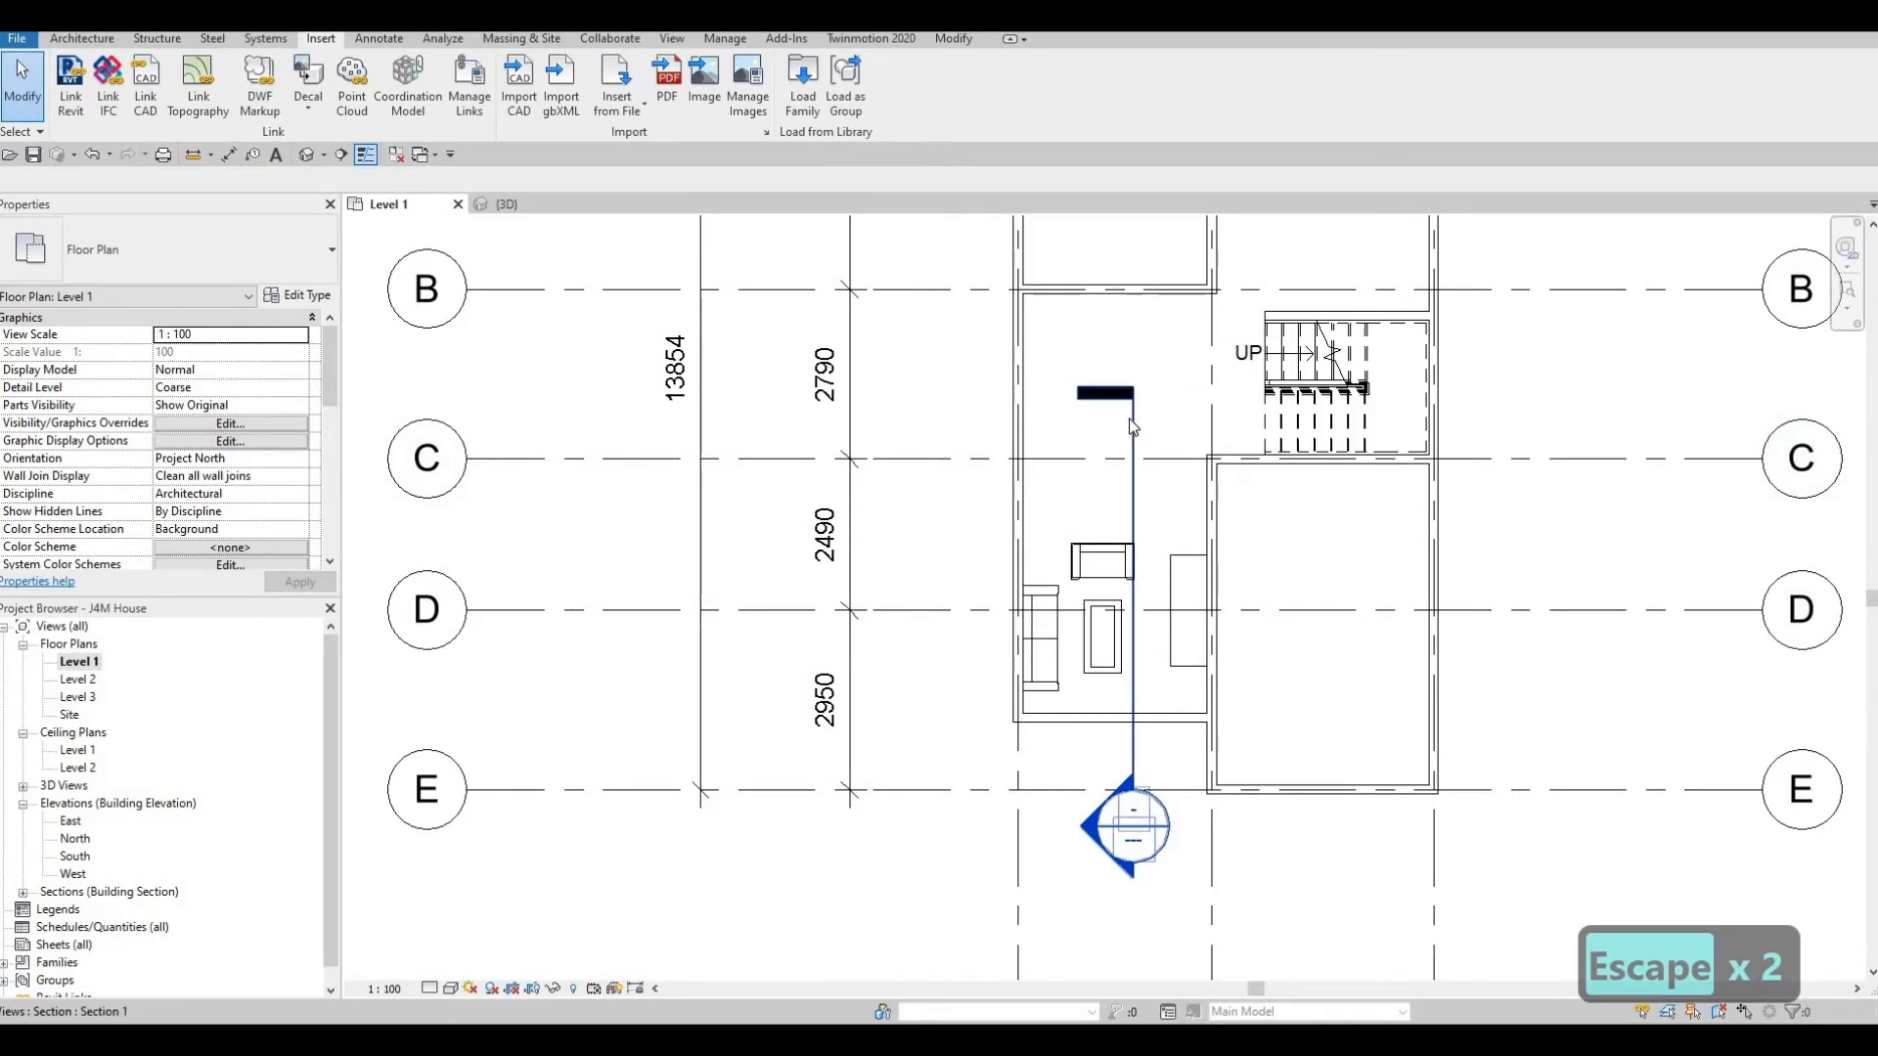
Flip the section to look toward the entertainment center and open its section view.
{"action": "left_click", "coordinate": [1132, 427]}
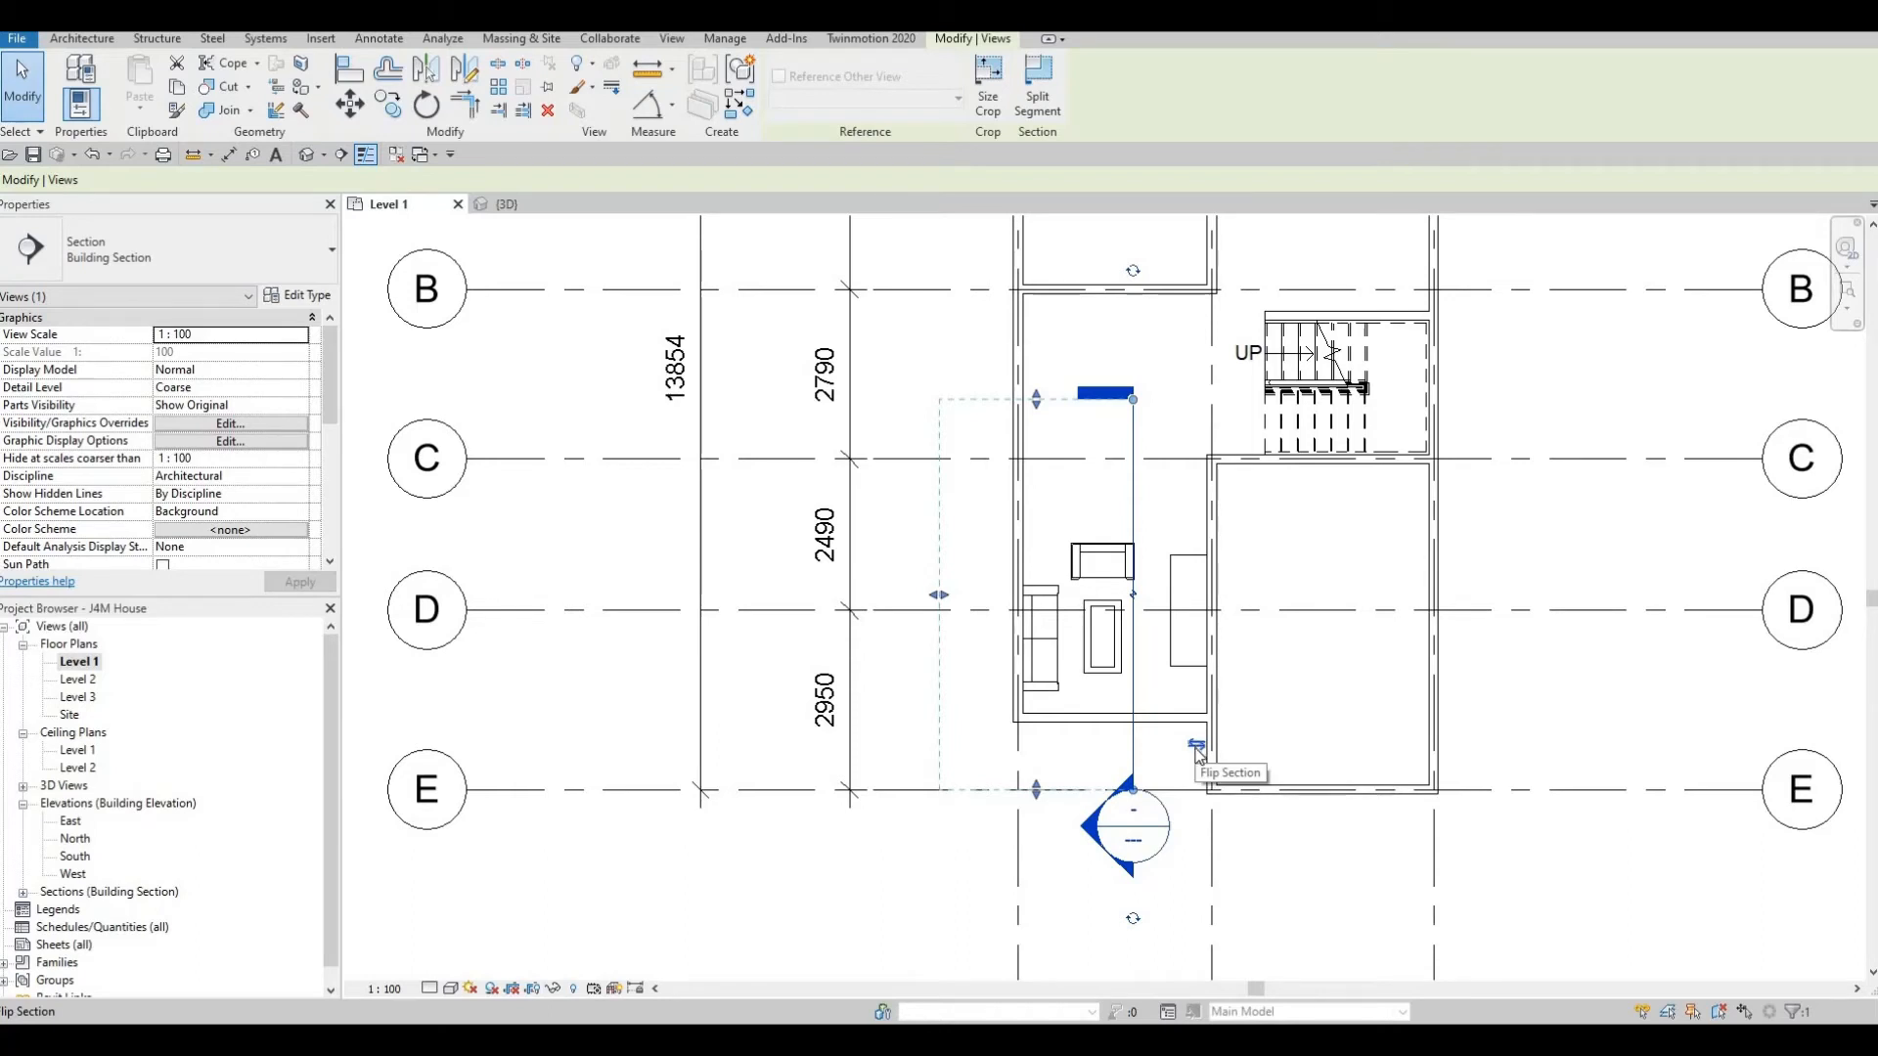
{"action": "left_click", "coordinate": [1197, 747]}
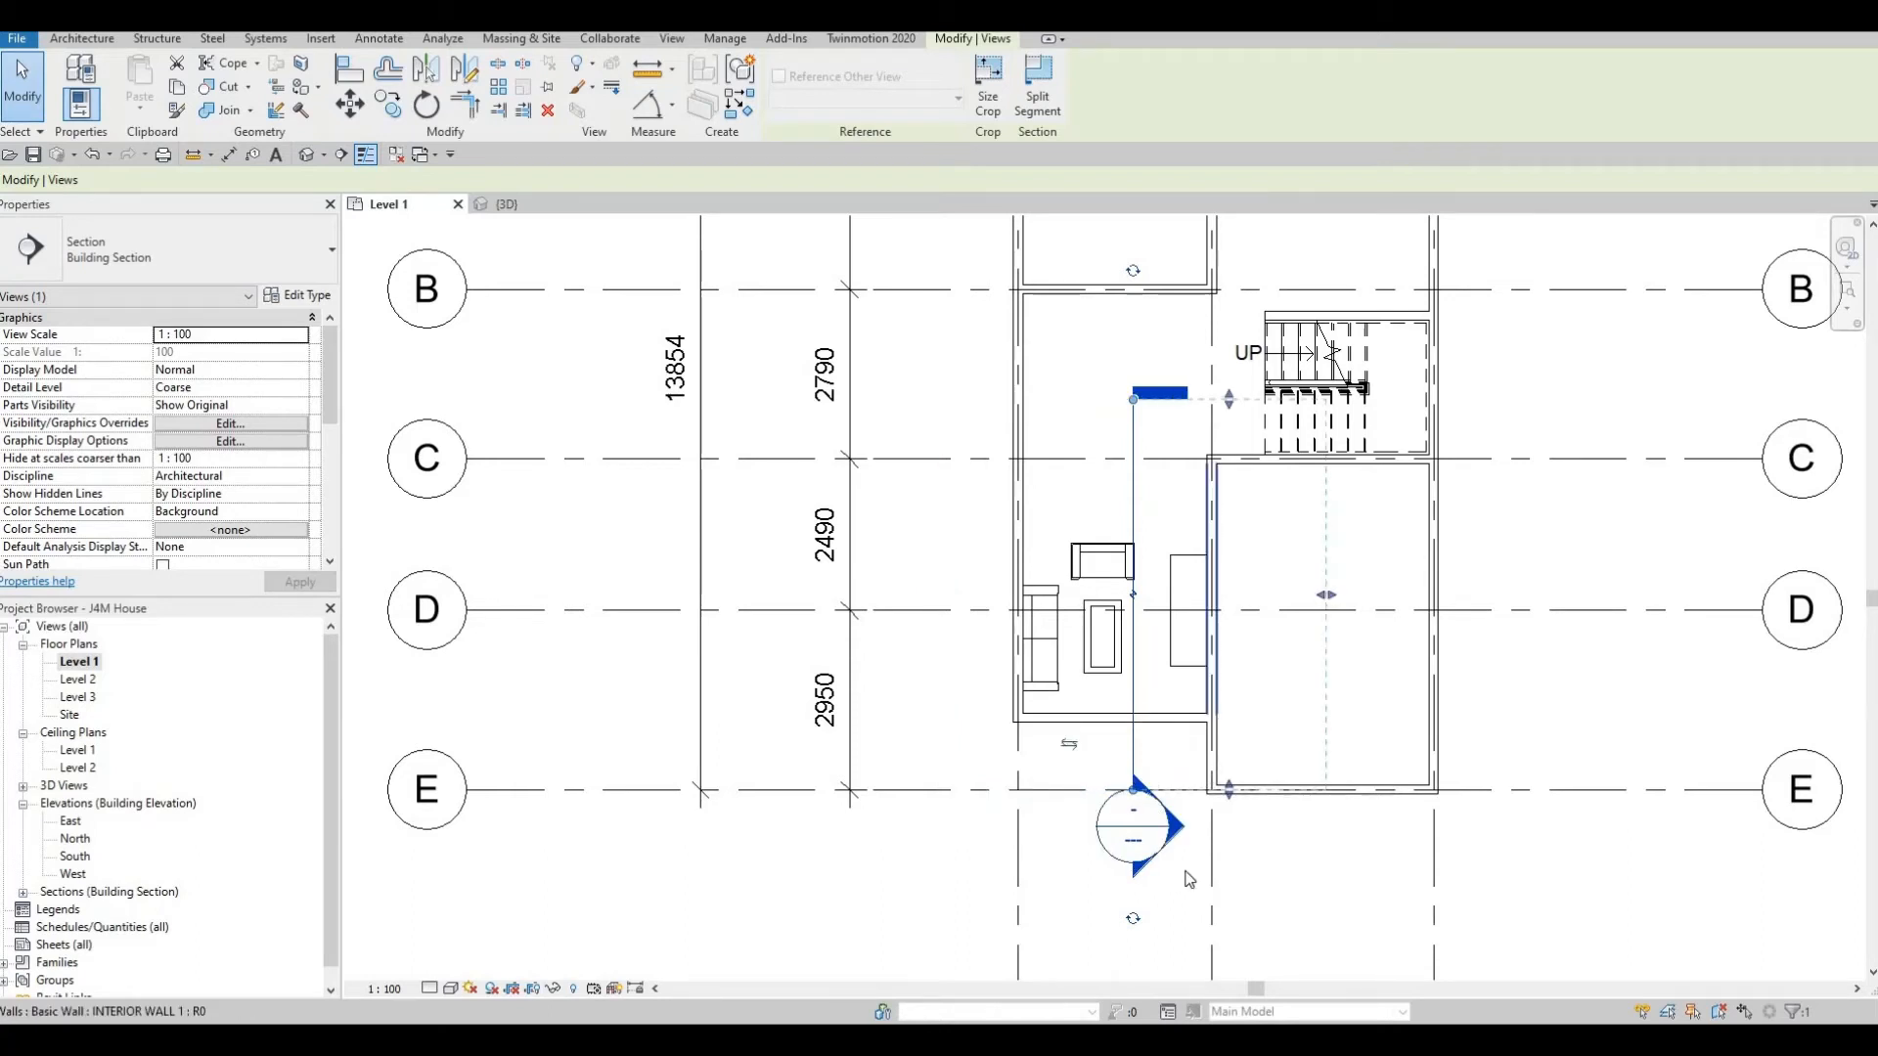
{"action": "key", "text": "Escape"}
{"action": "key", "text": "Escape"}
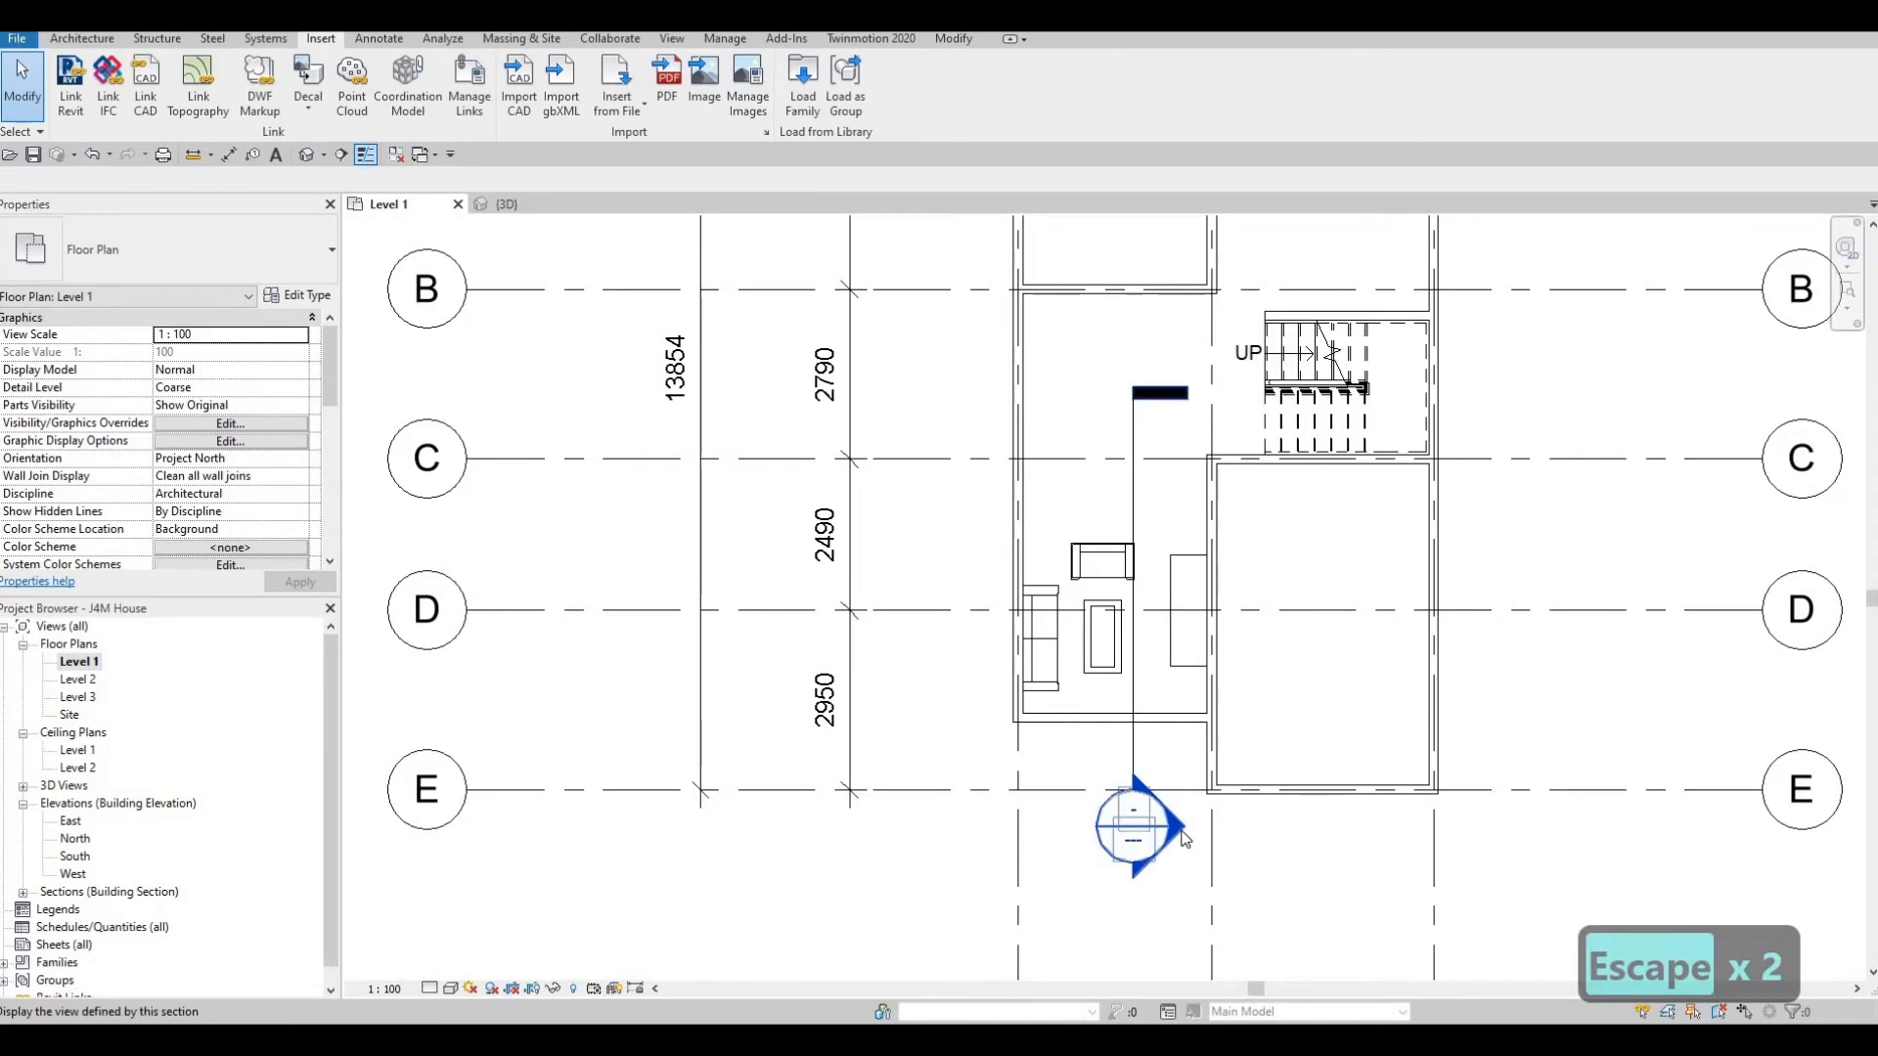
{"action": "double_click", "coordinate": [1181, 837]}
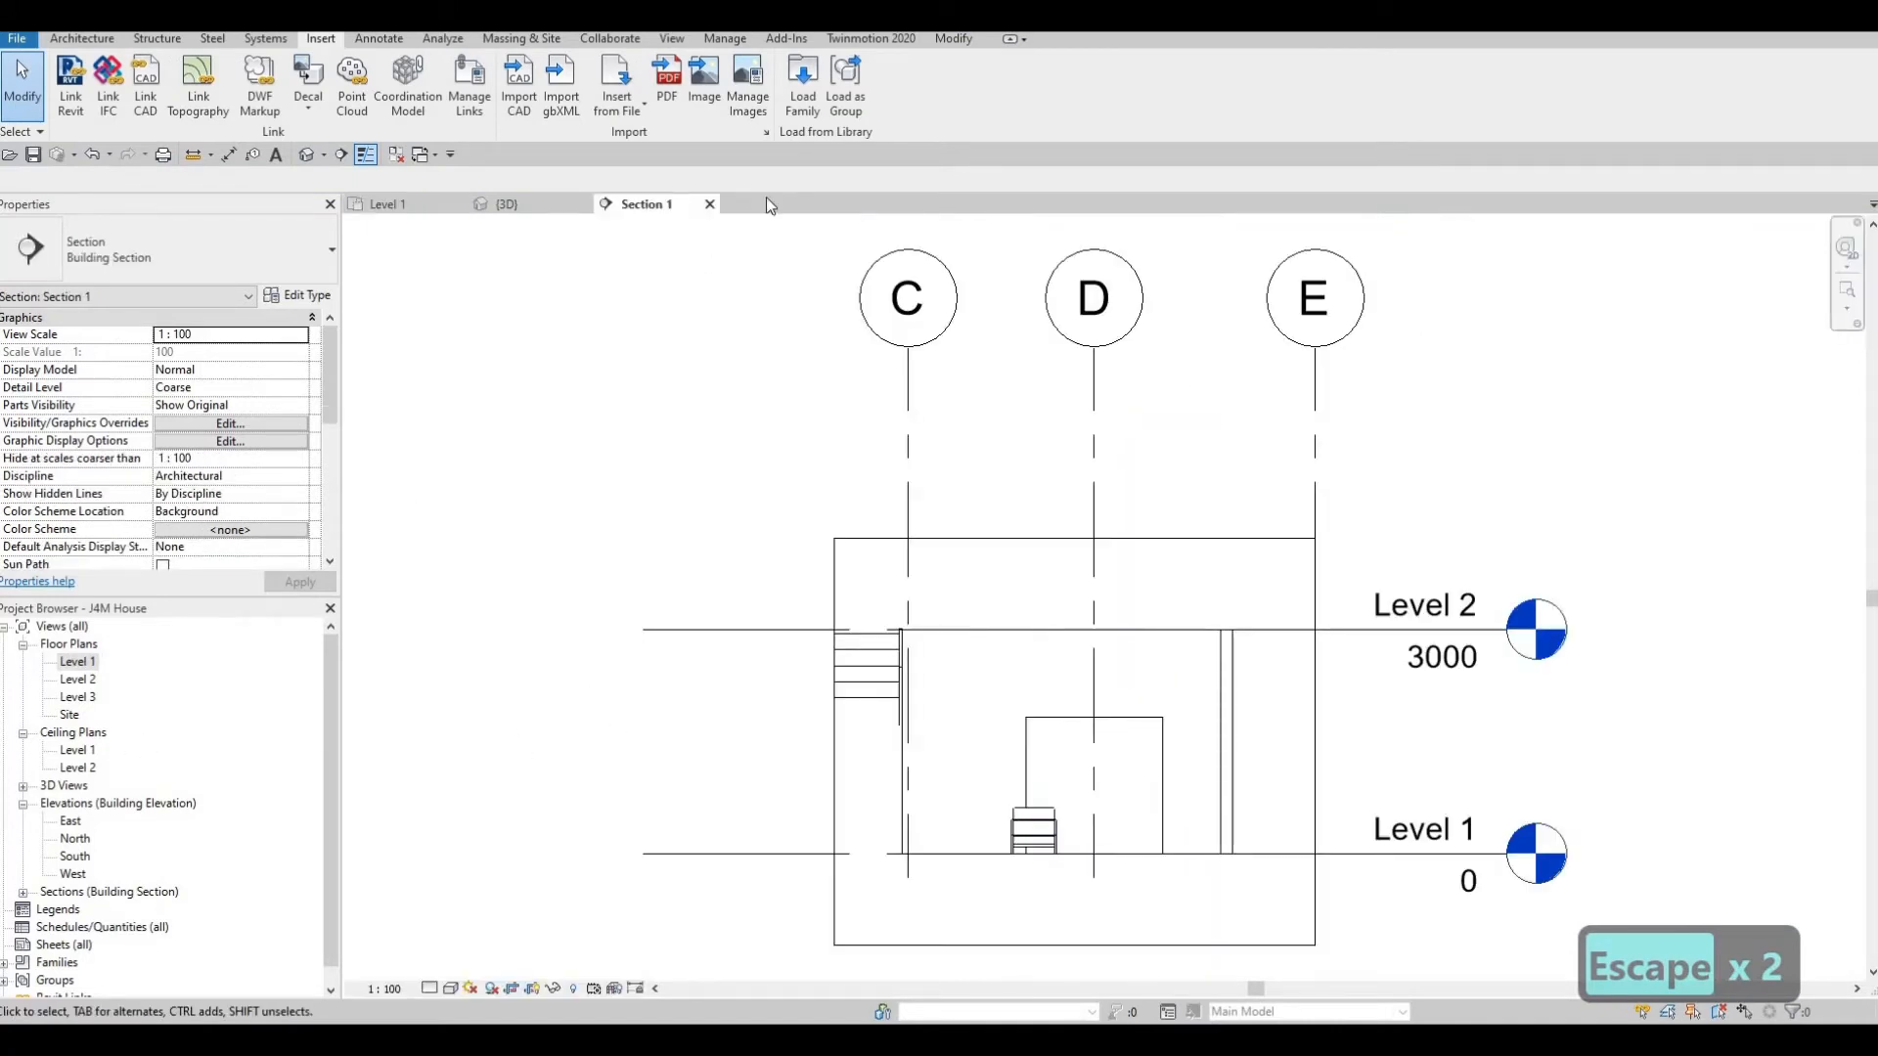
Rotate the entertainment center 180° in the Level 1 plan so its front faces the sofa.
{"action": "left_click", "coordinate": [388, 204]}
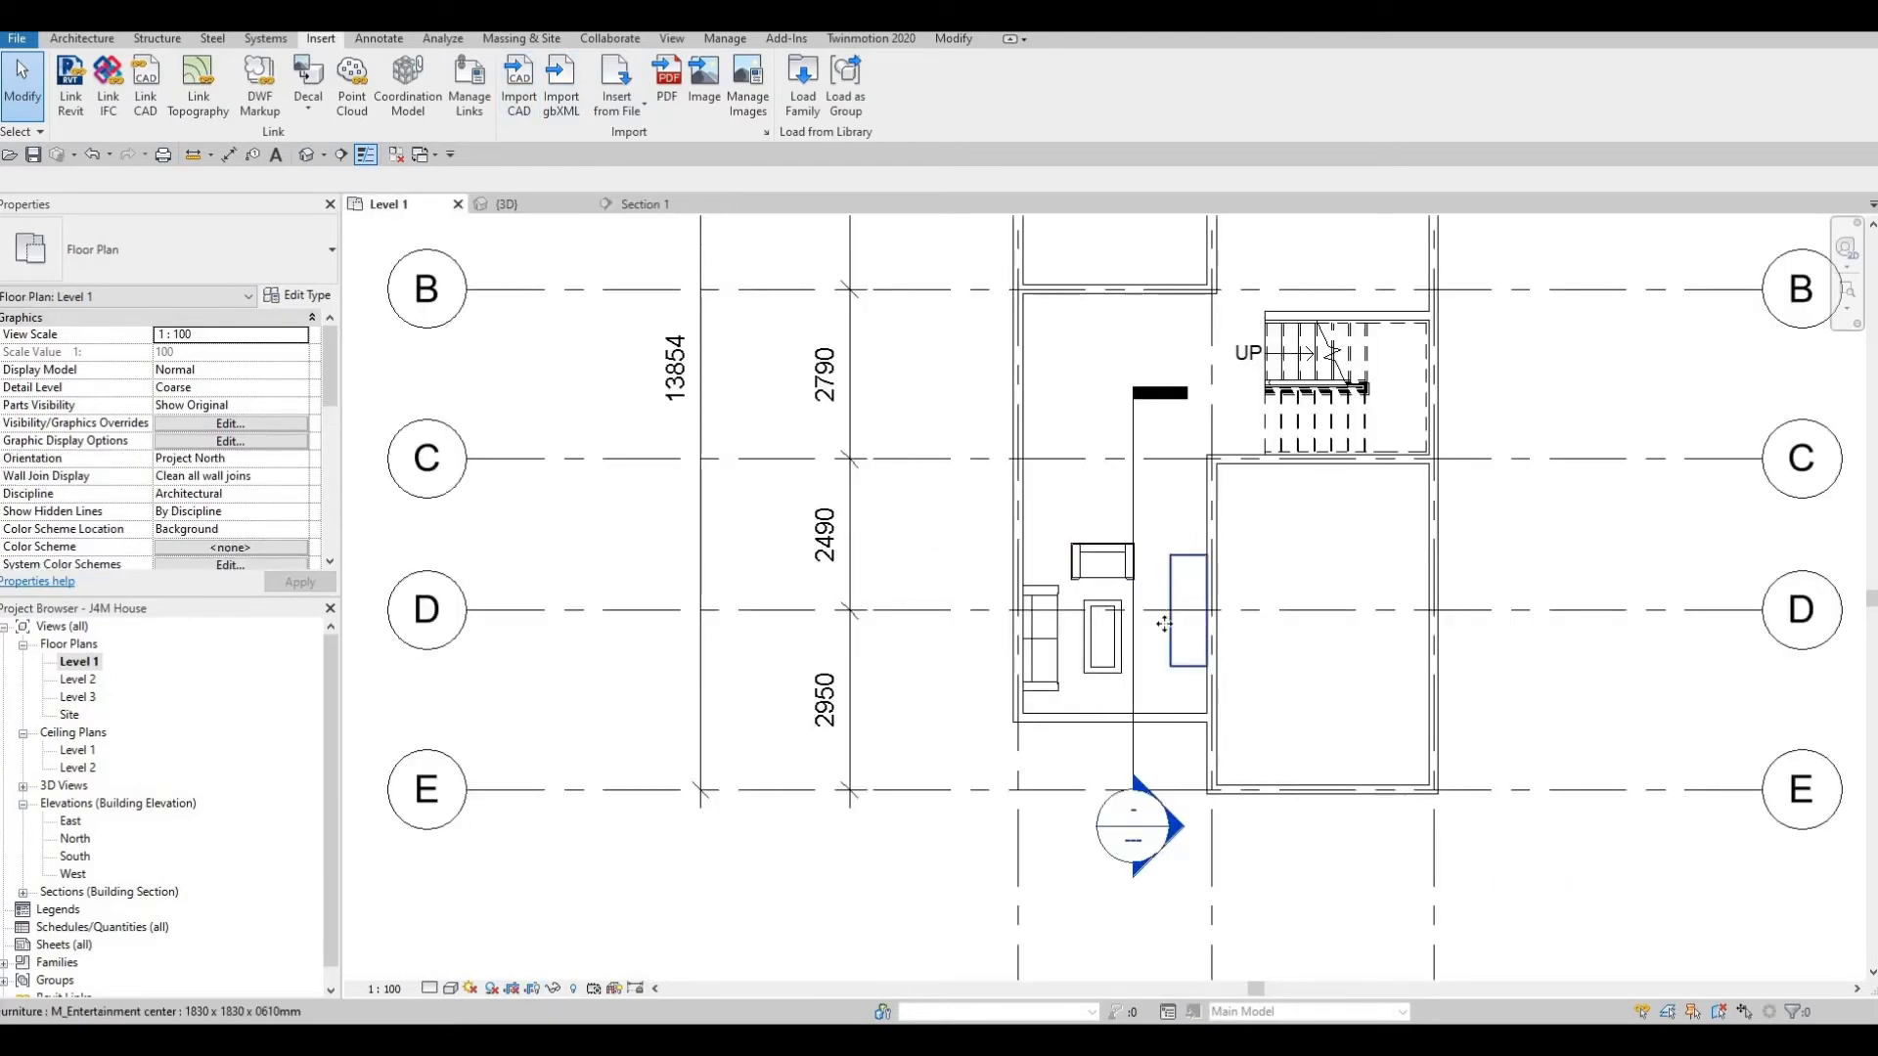
{"action": "left_click", "coordinate": [1176, 594]}
{"action": "key", "text": "space"}
{"action": "key", "text": "space"}
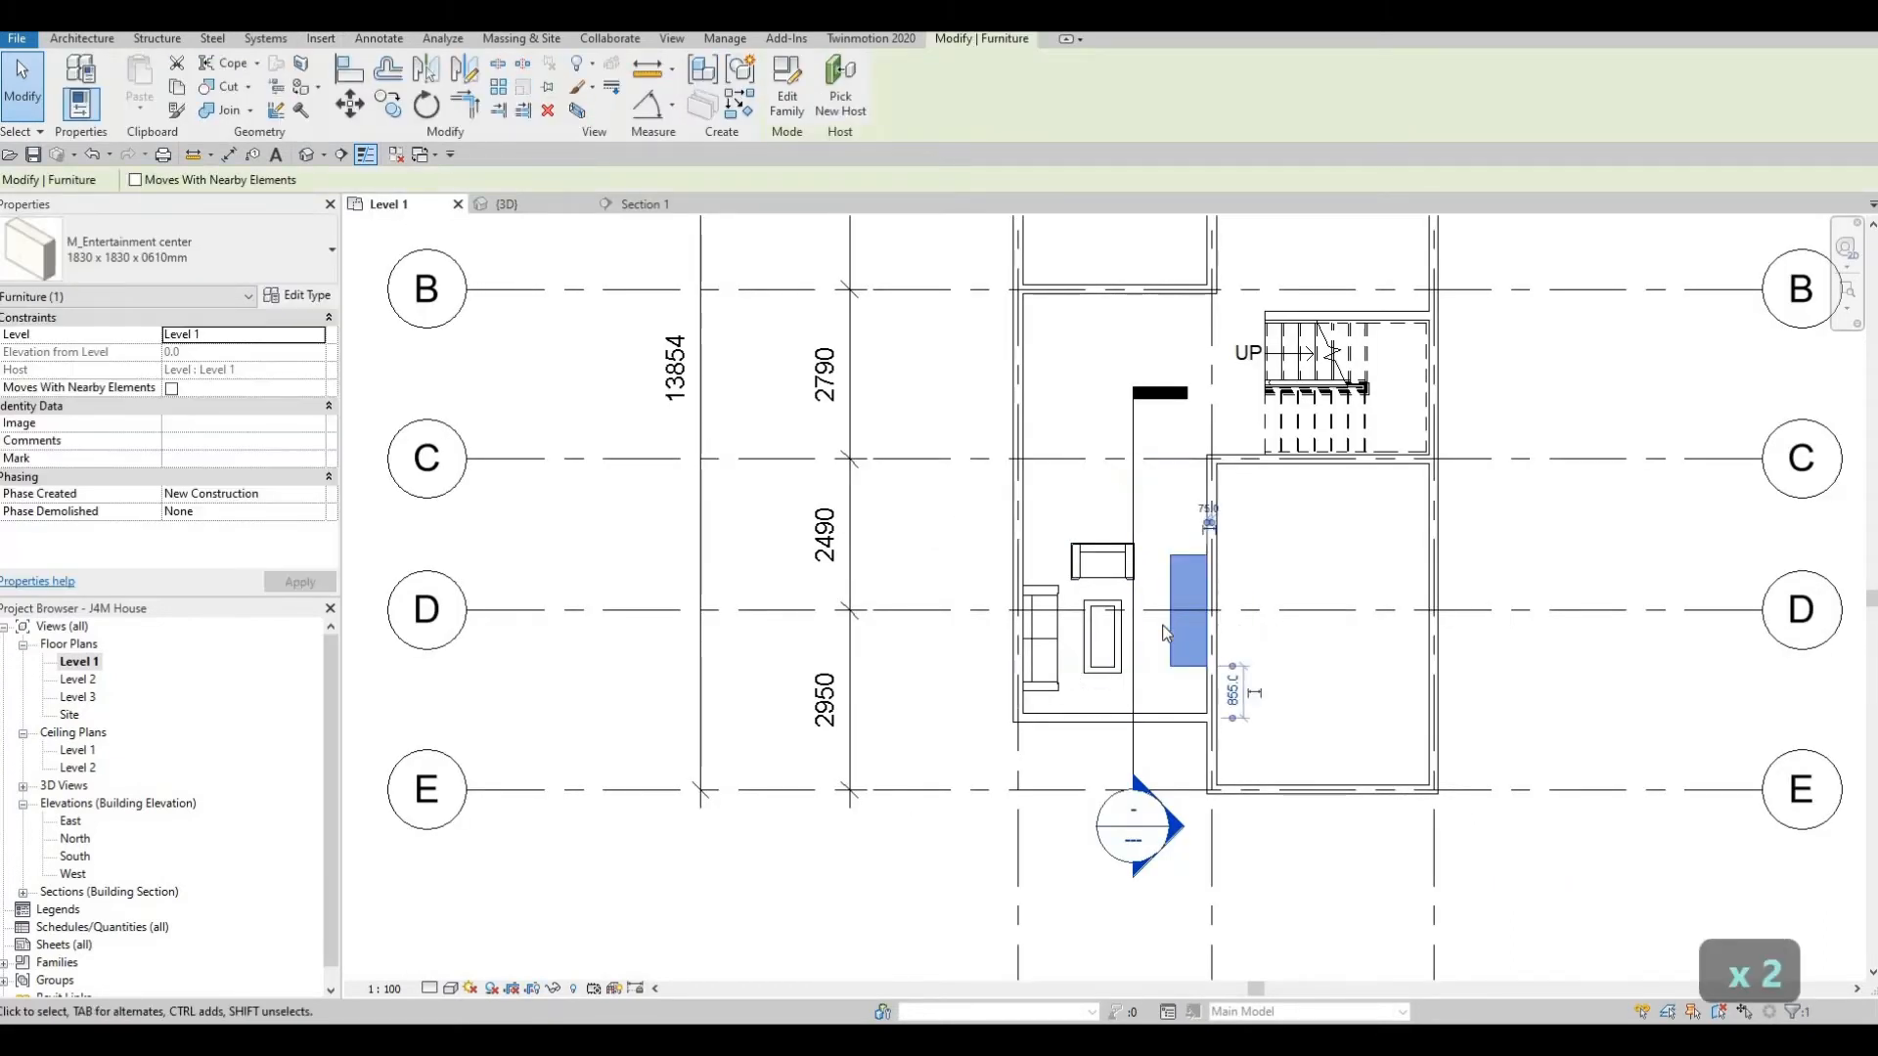
{"action": "key", "text": "Escape"}
{"action": "key", "text": "Escape"}
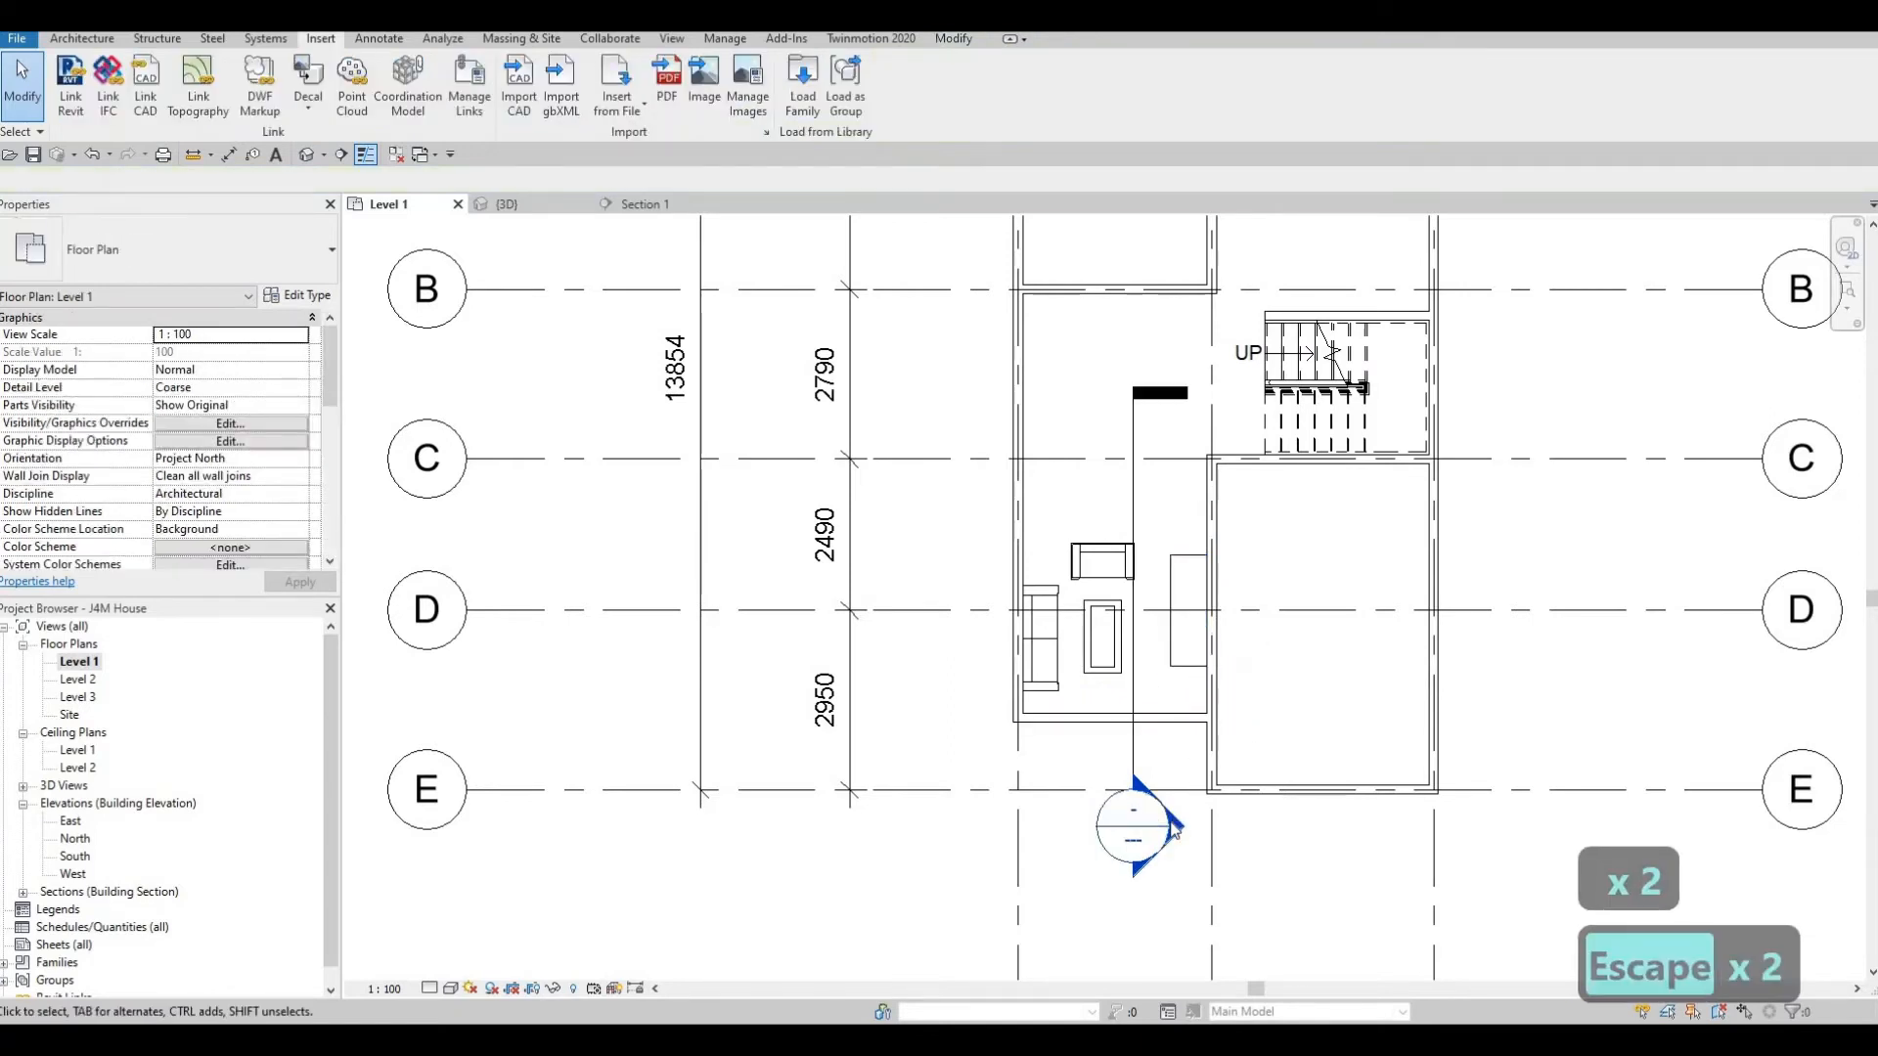
Open the section view and examine the front of the entertainment center.
{"action": "double_click", "coordinate": [1169, 826]}
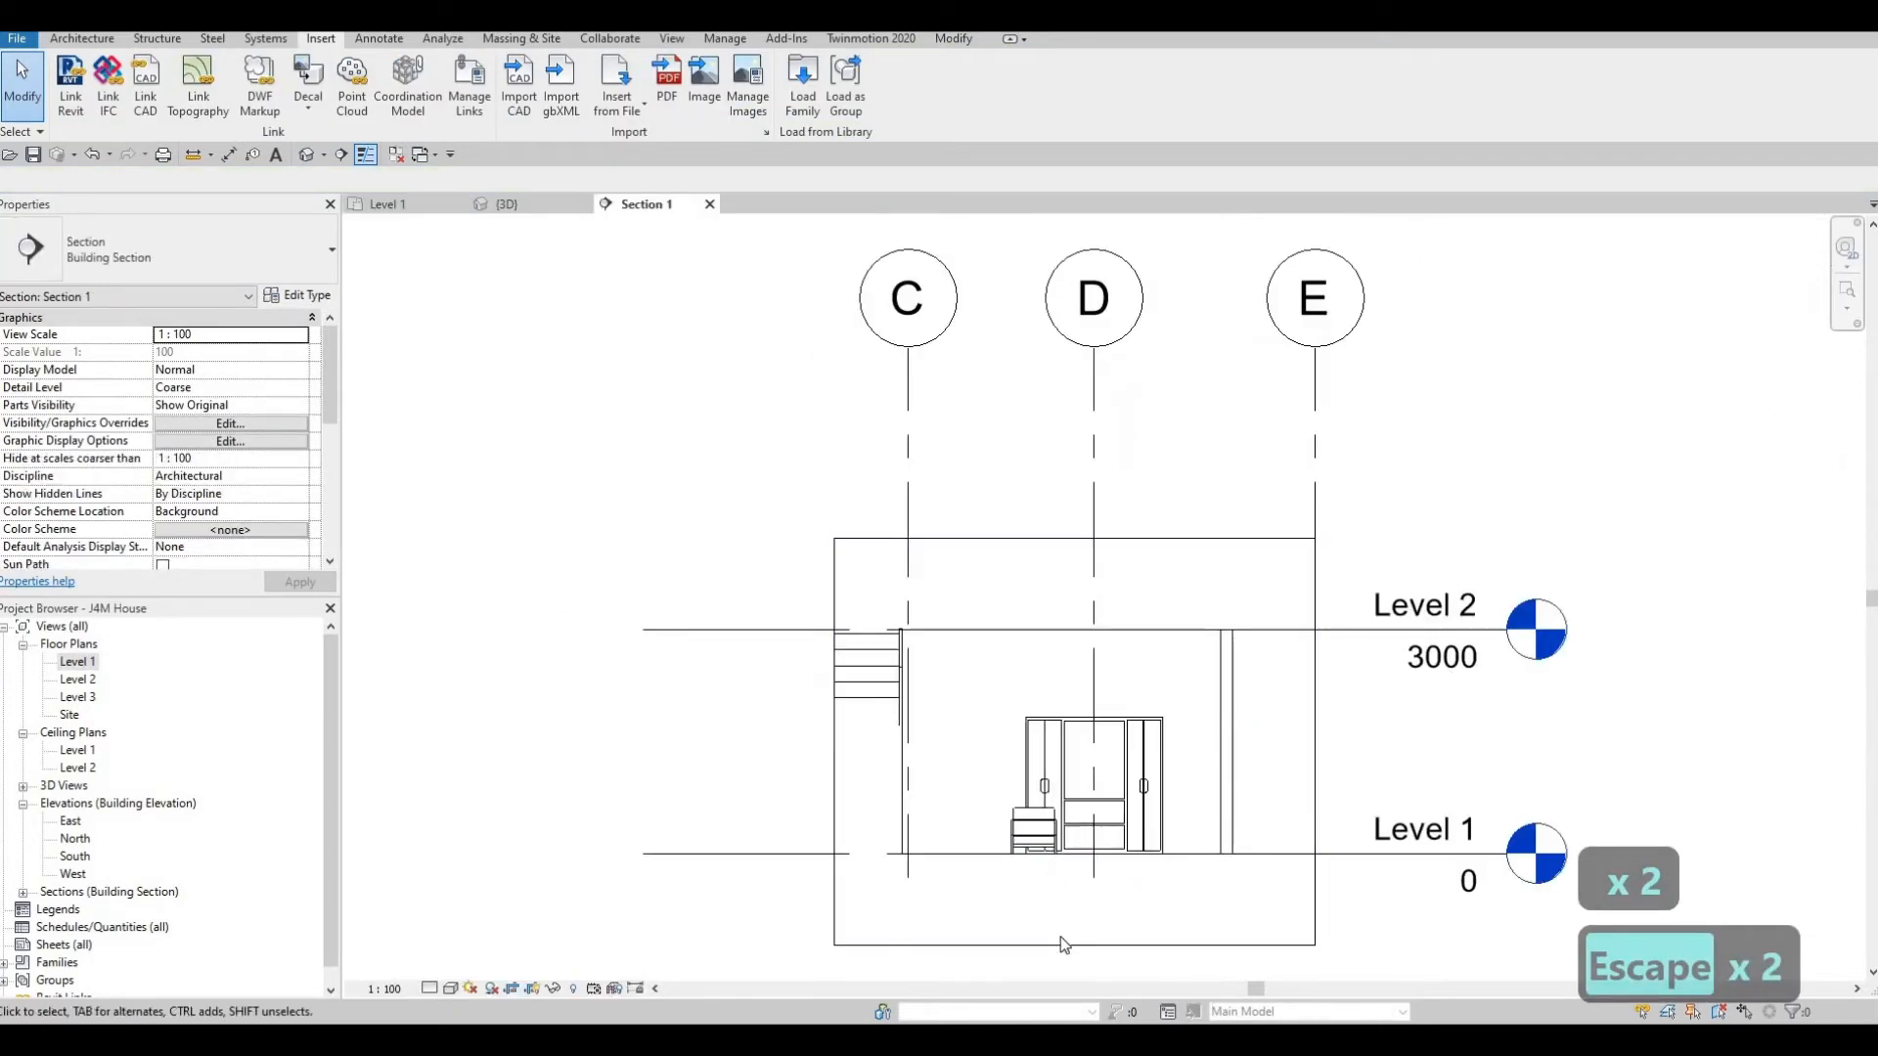
{"action": "scroll", "coordinate": [1134, 812], "scroll_direction": "up", "scroll_amount": 4}
{"action": "scroll", "coordinate": [1084, 751], "scroll_direction": "down", "scroll_amount": 3}
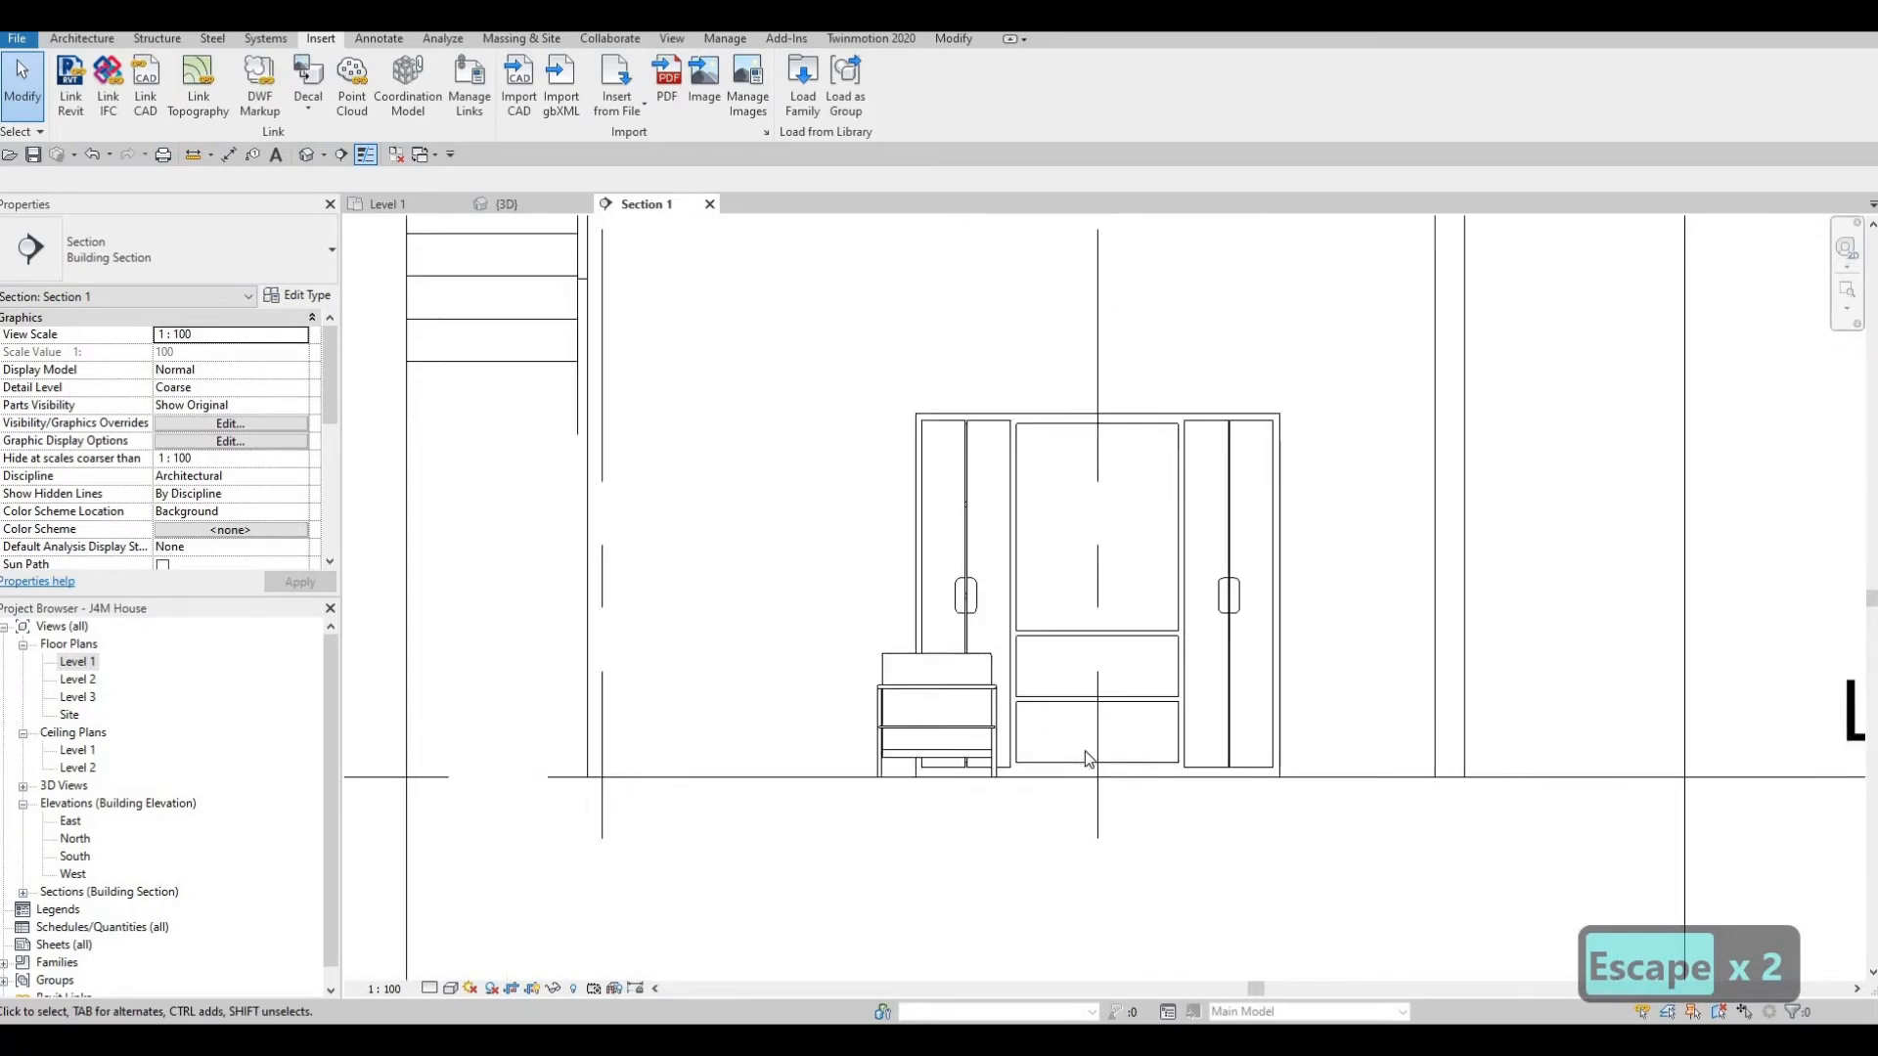
Set the entertainment center's type height to 2800 mm from the section view.
{"action": "scroll", "coordinate": [1286, 709], "scroll_direction": "down", "scroll_amount": 1}
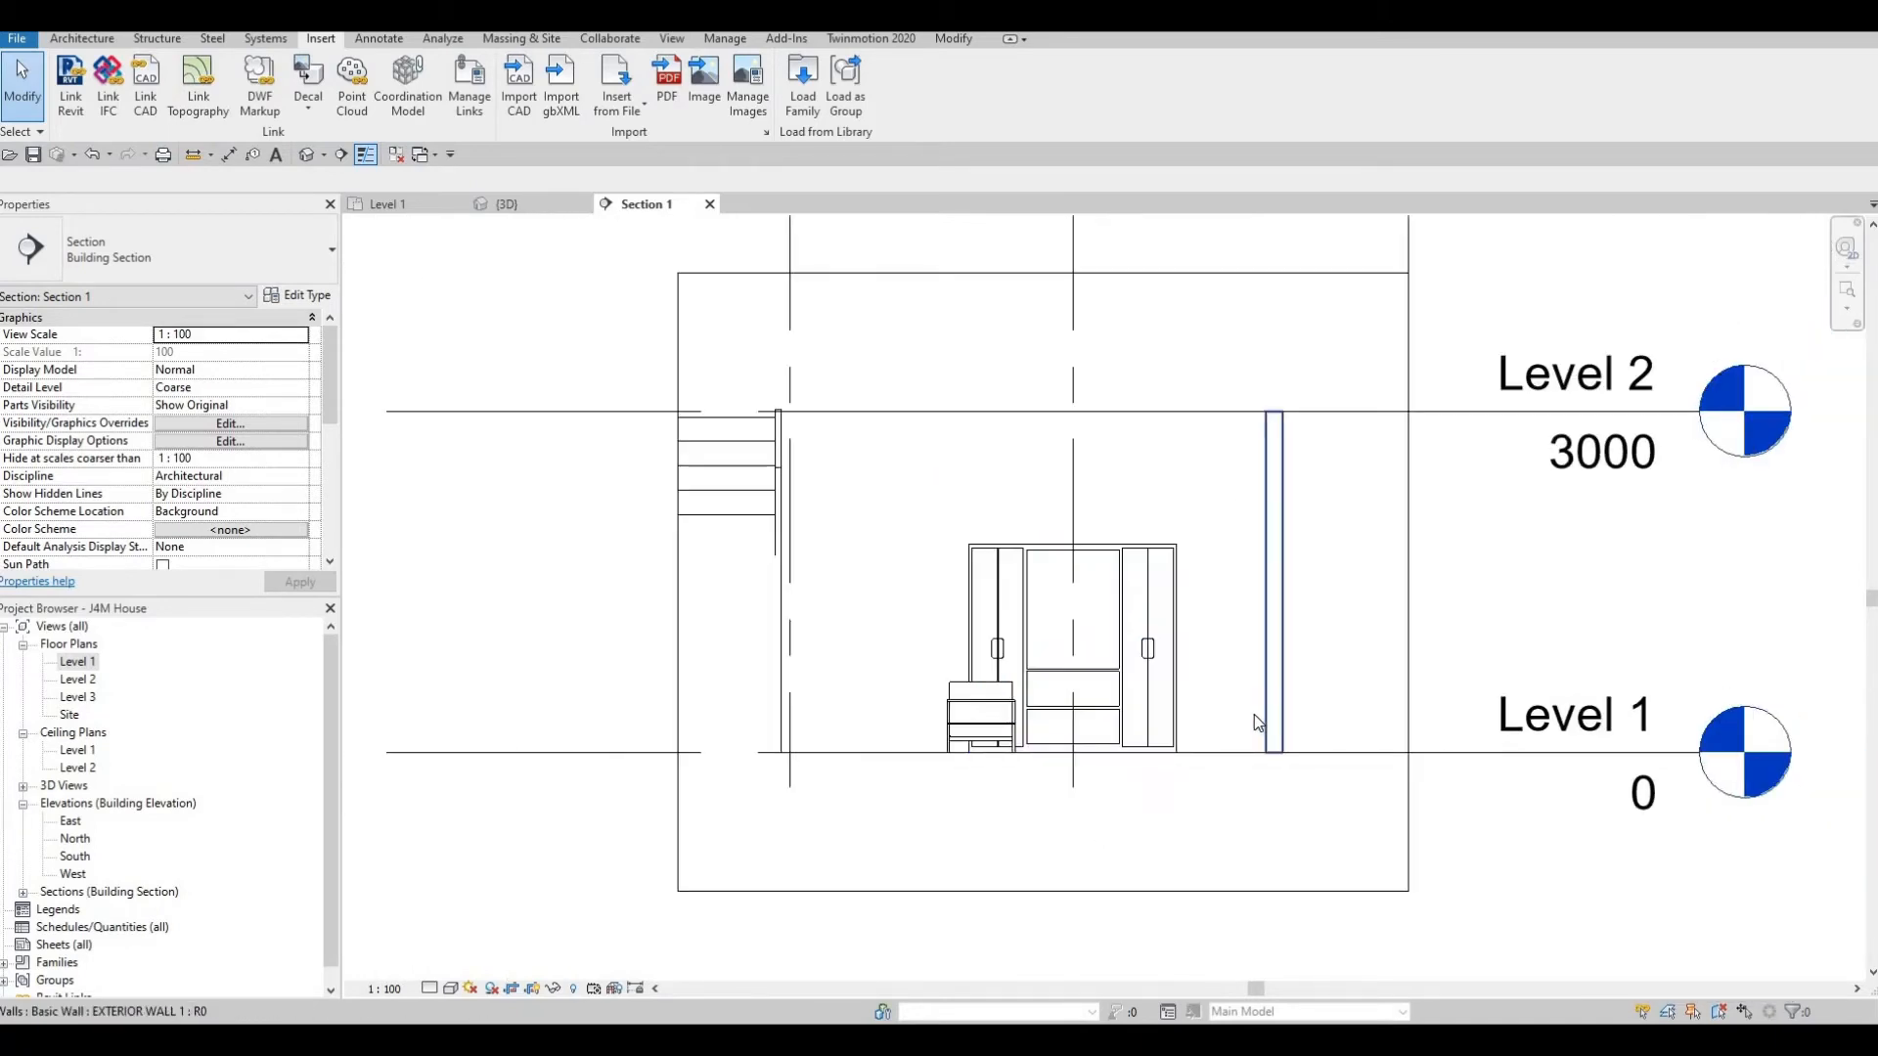
{"action": "scroll", "coordinate": [1254, 717], "scroll_direction": "down", "scroll_amount": 1}
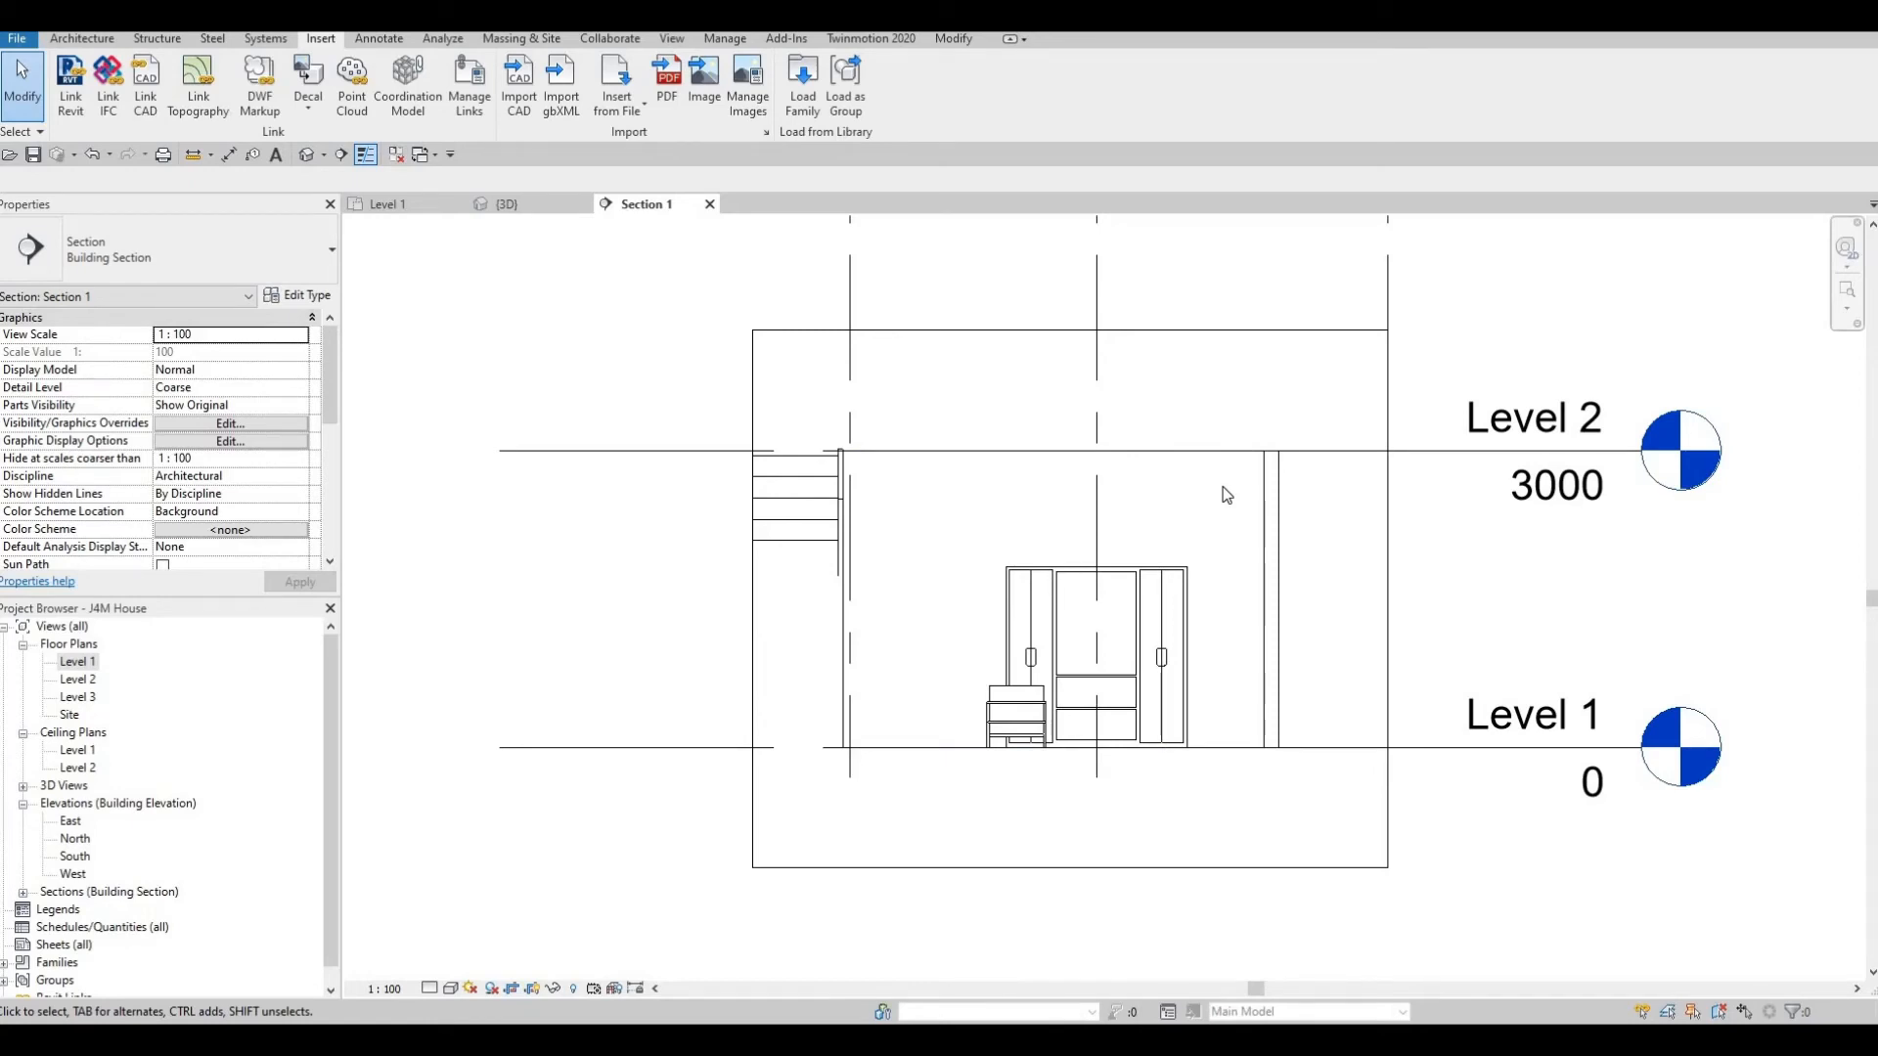
{"action": "left_click", "coordinate": [1069, 576]}
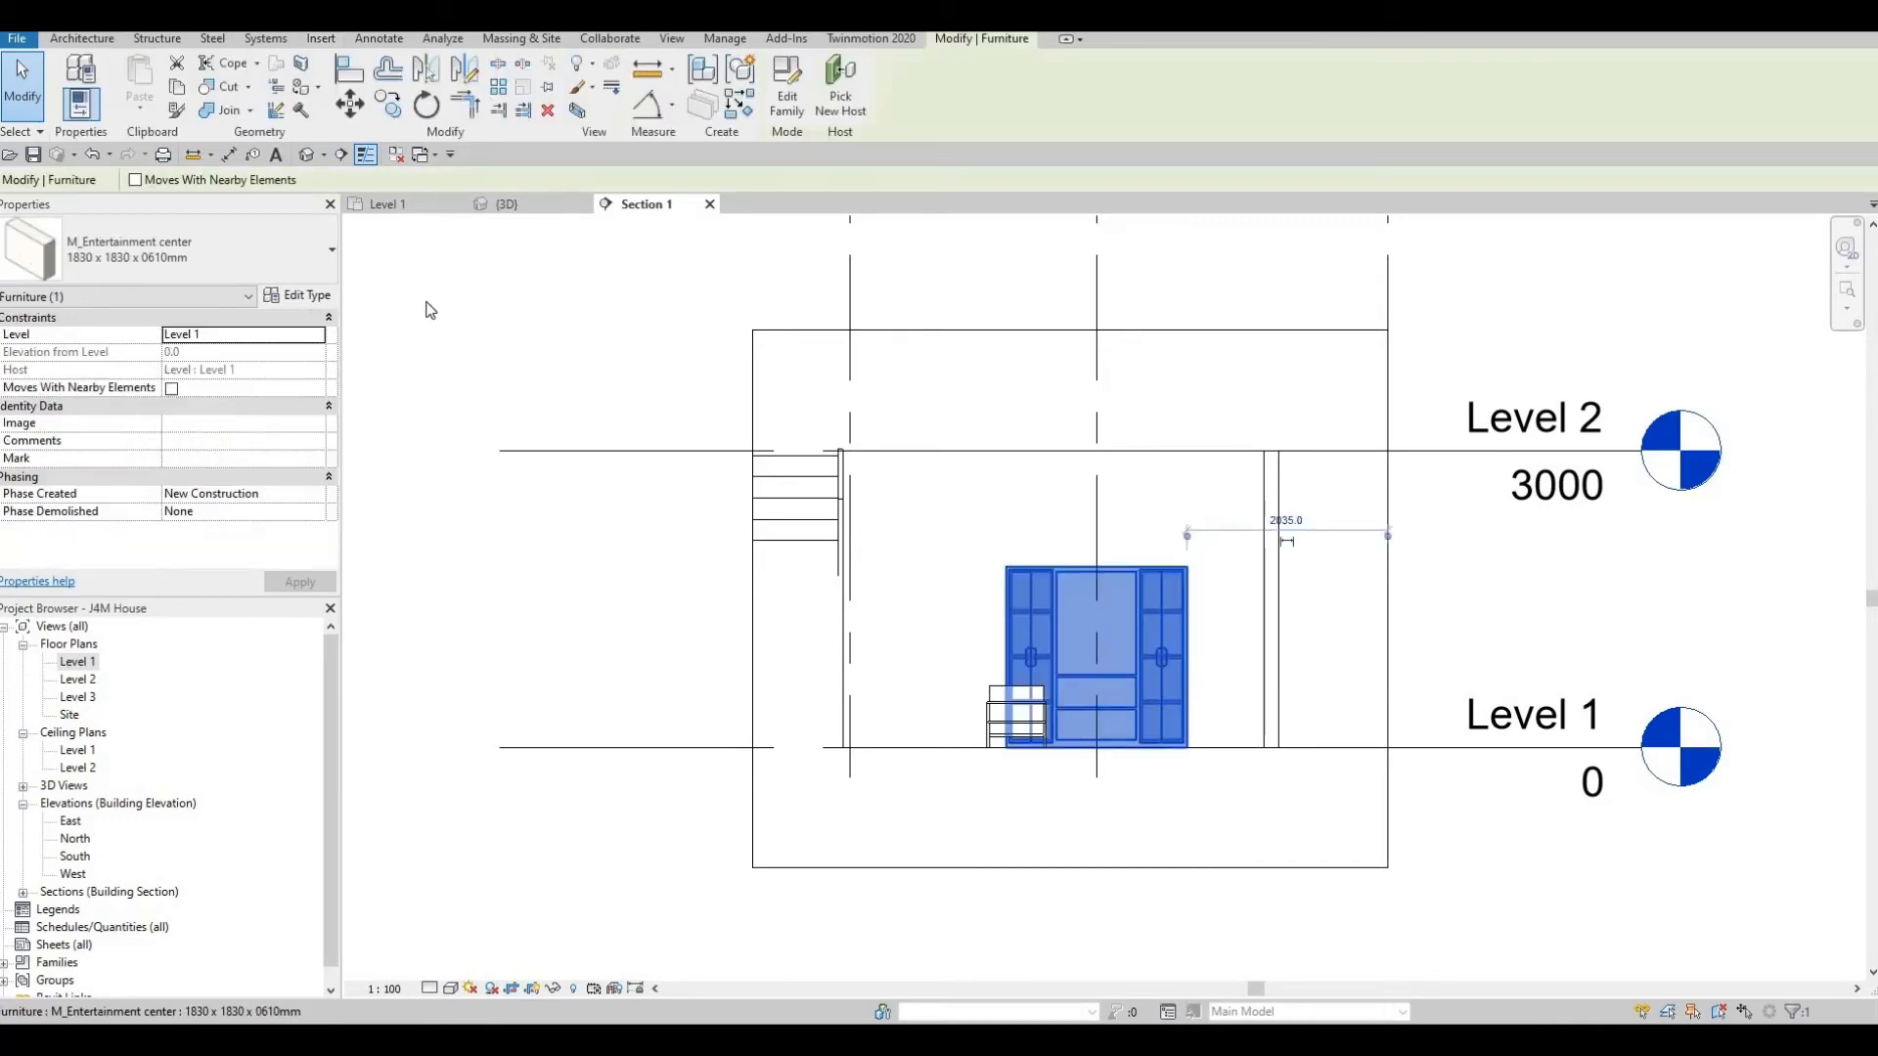
{"action": "left_click", "coordinate": [297, 297]}
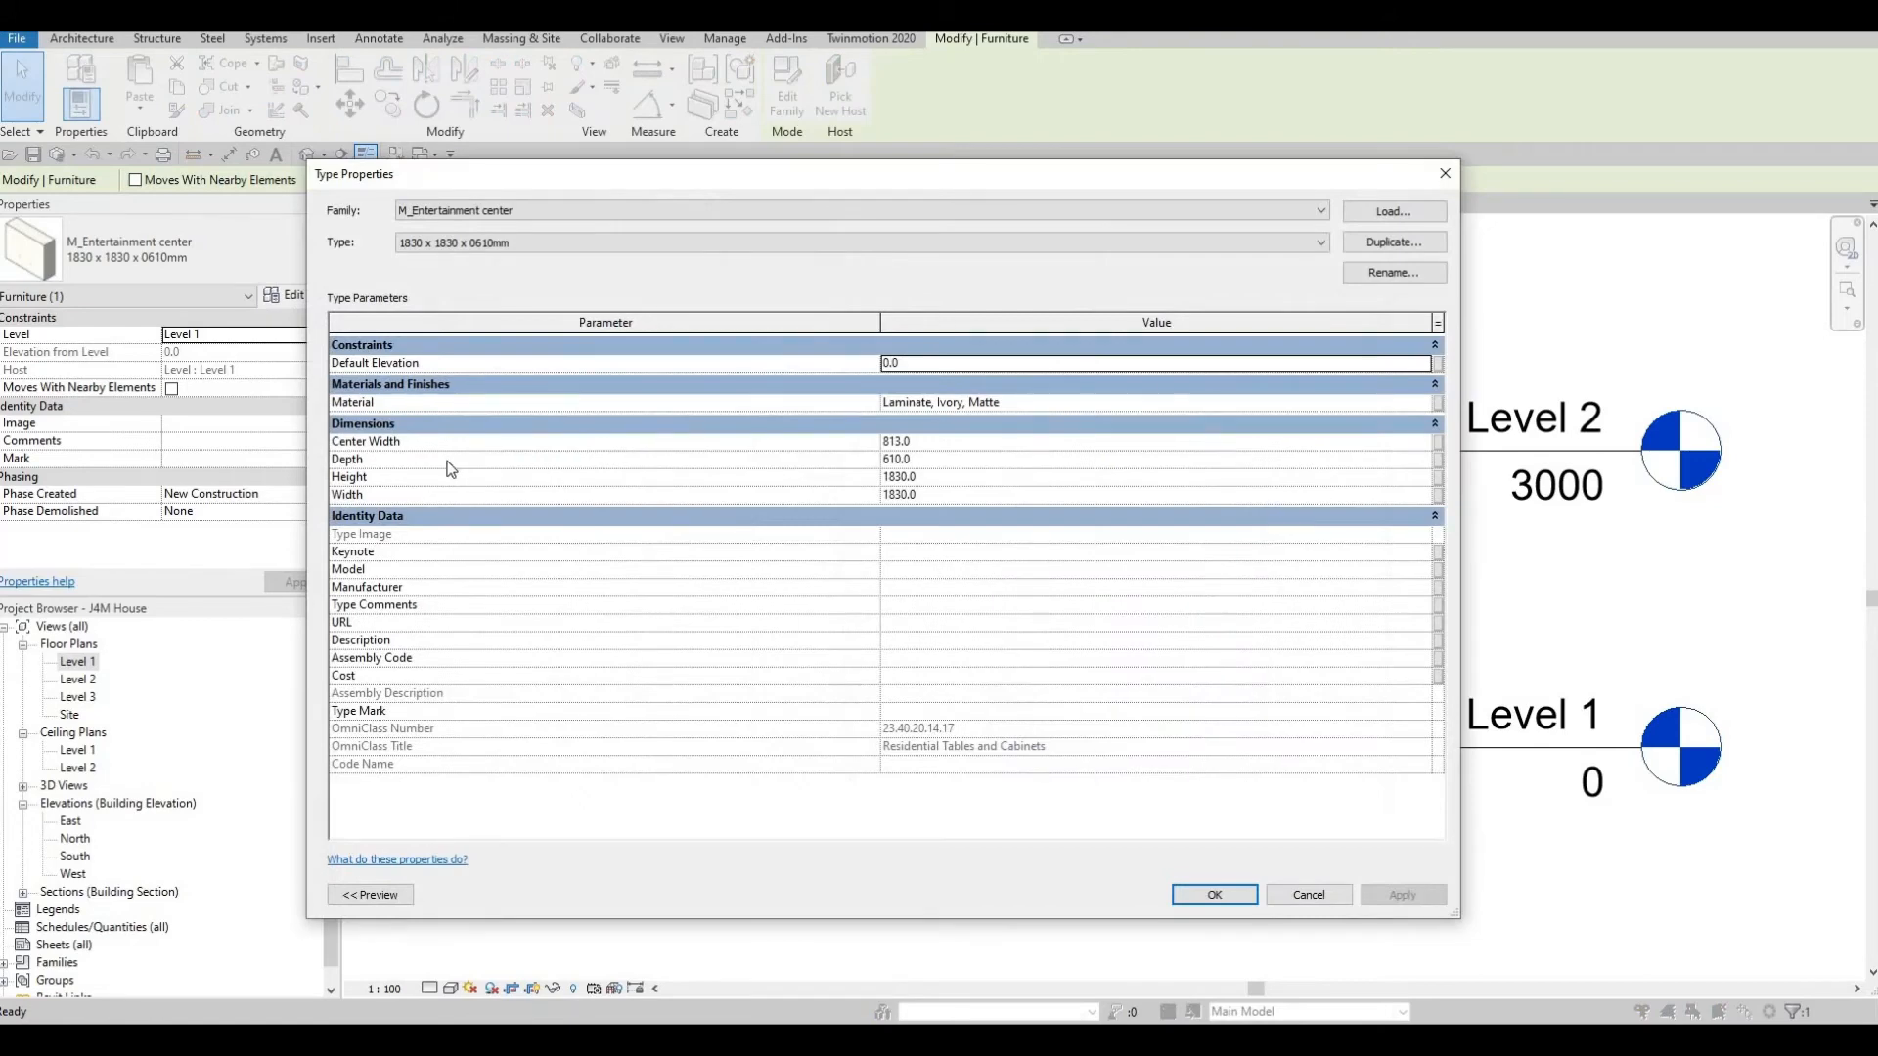
{"action": "left_click", "coordinate": [948, 475]}
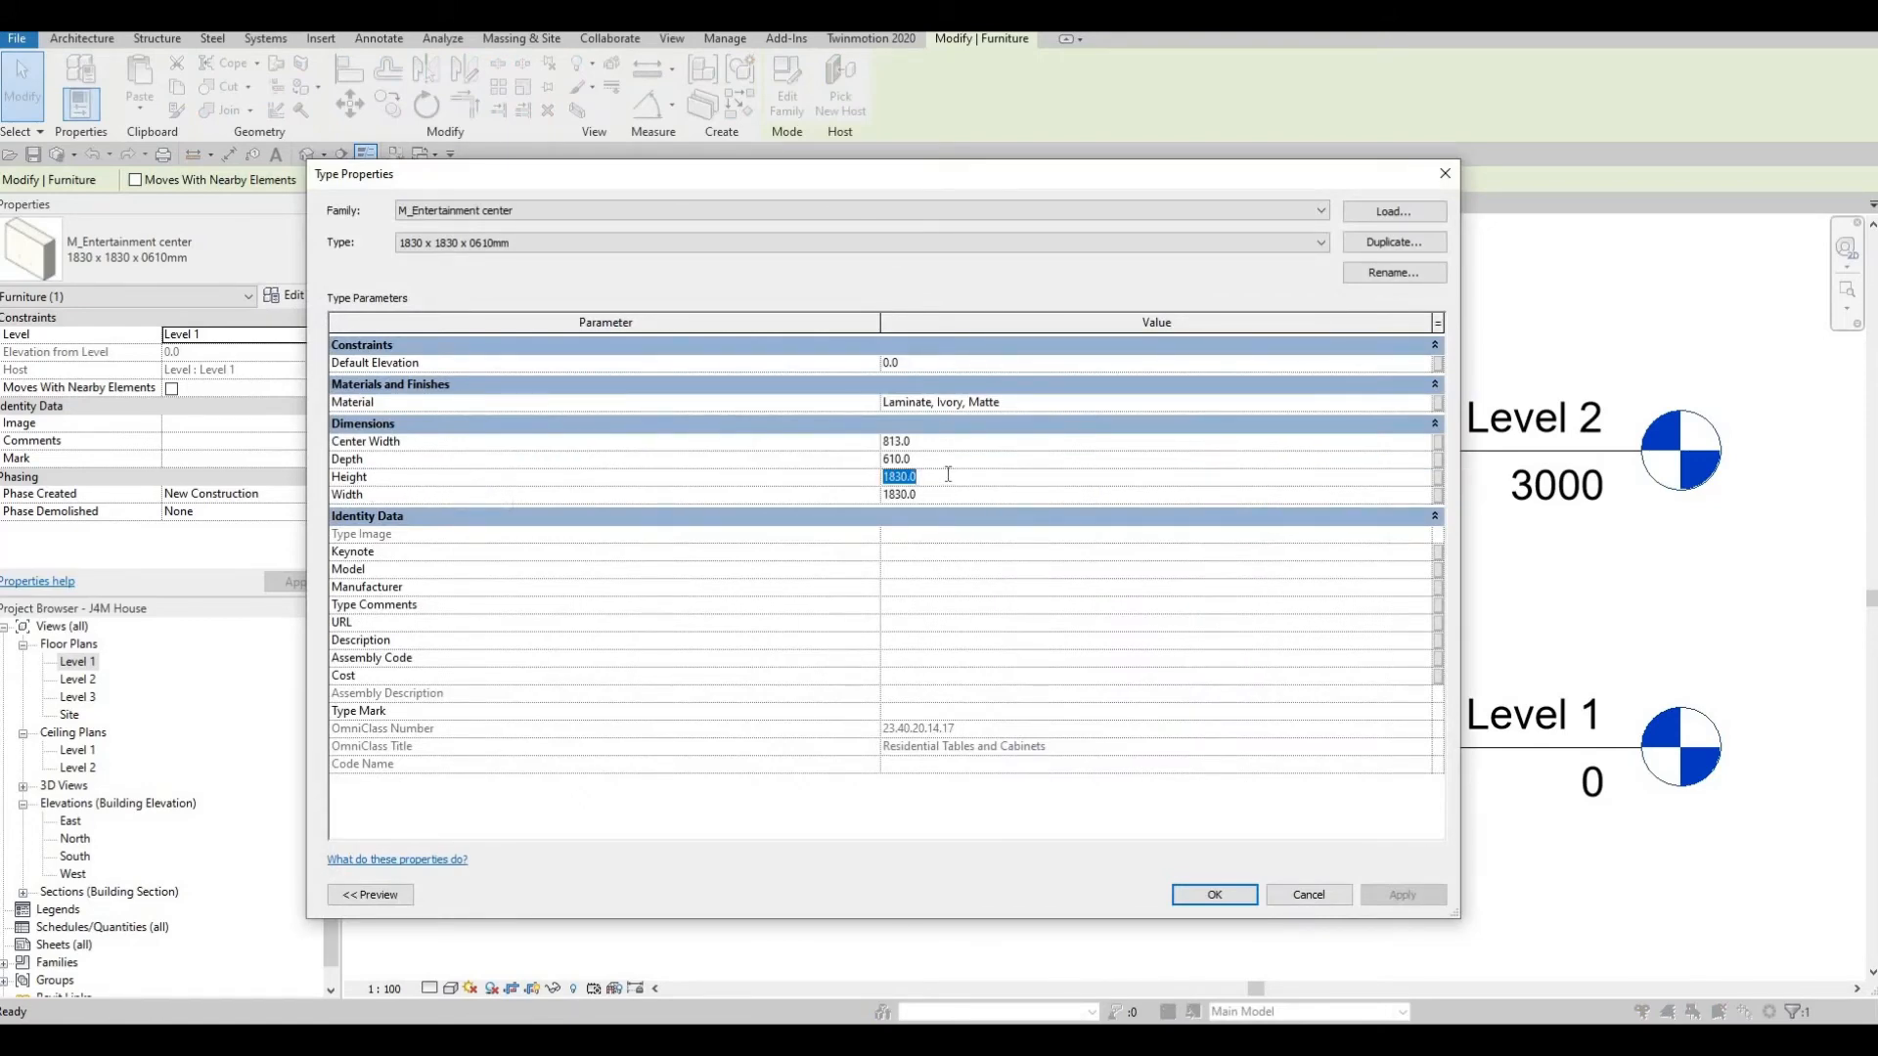
{"action": "type", "text": "2800"}
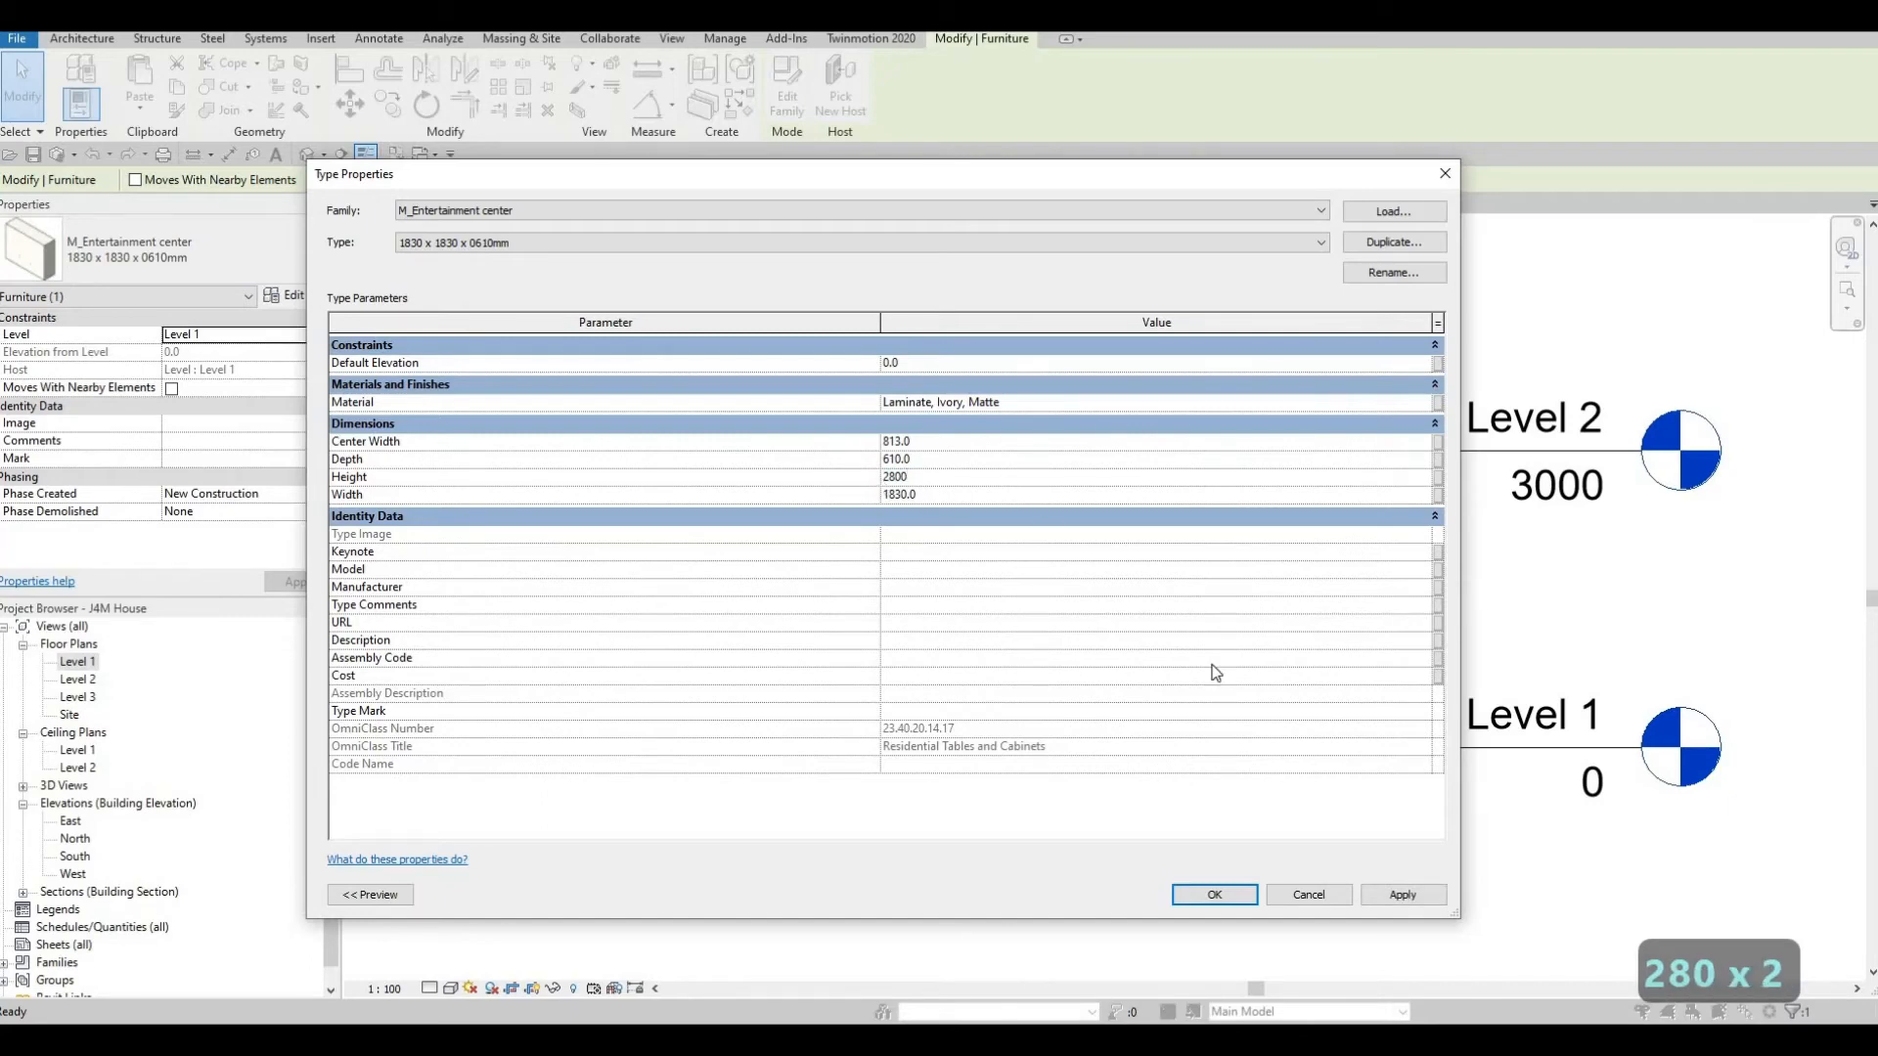
{"action": "left_click", "coordinate": [1397, 895]}
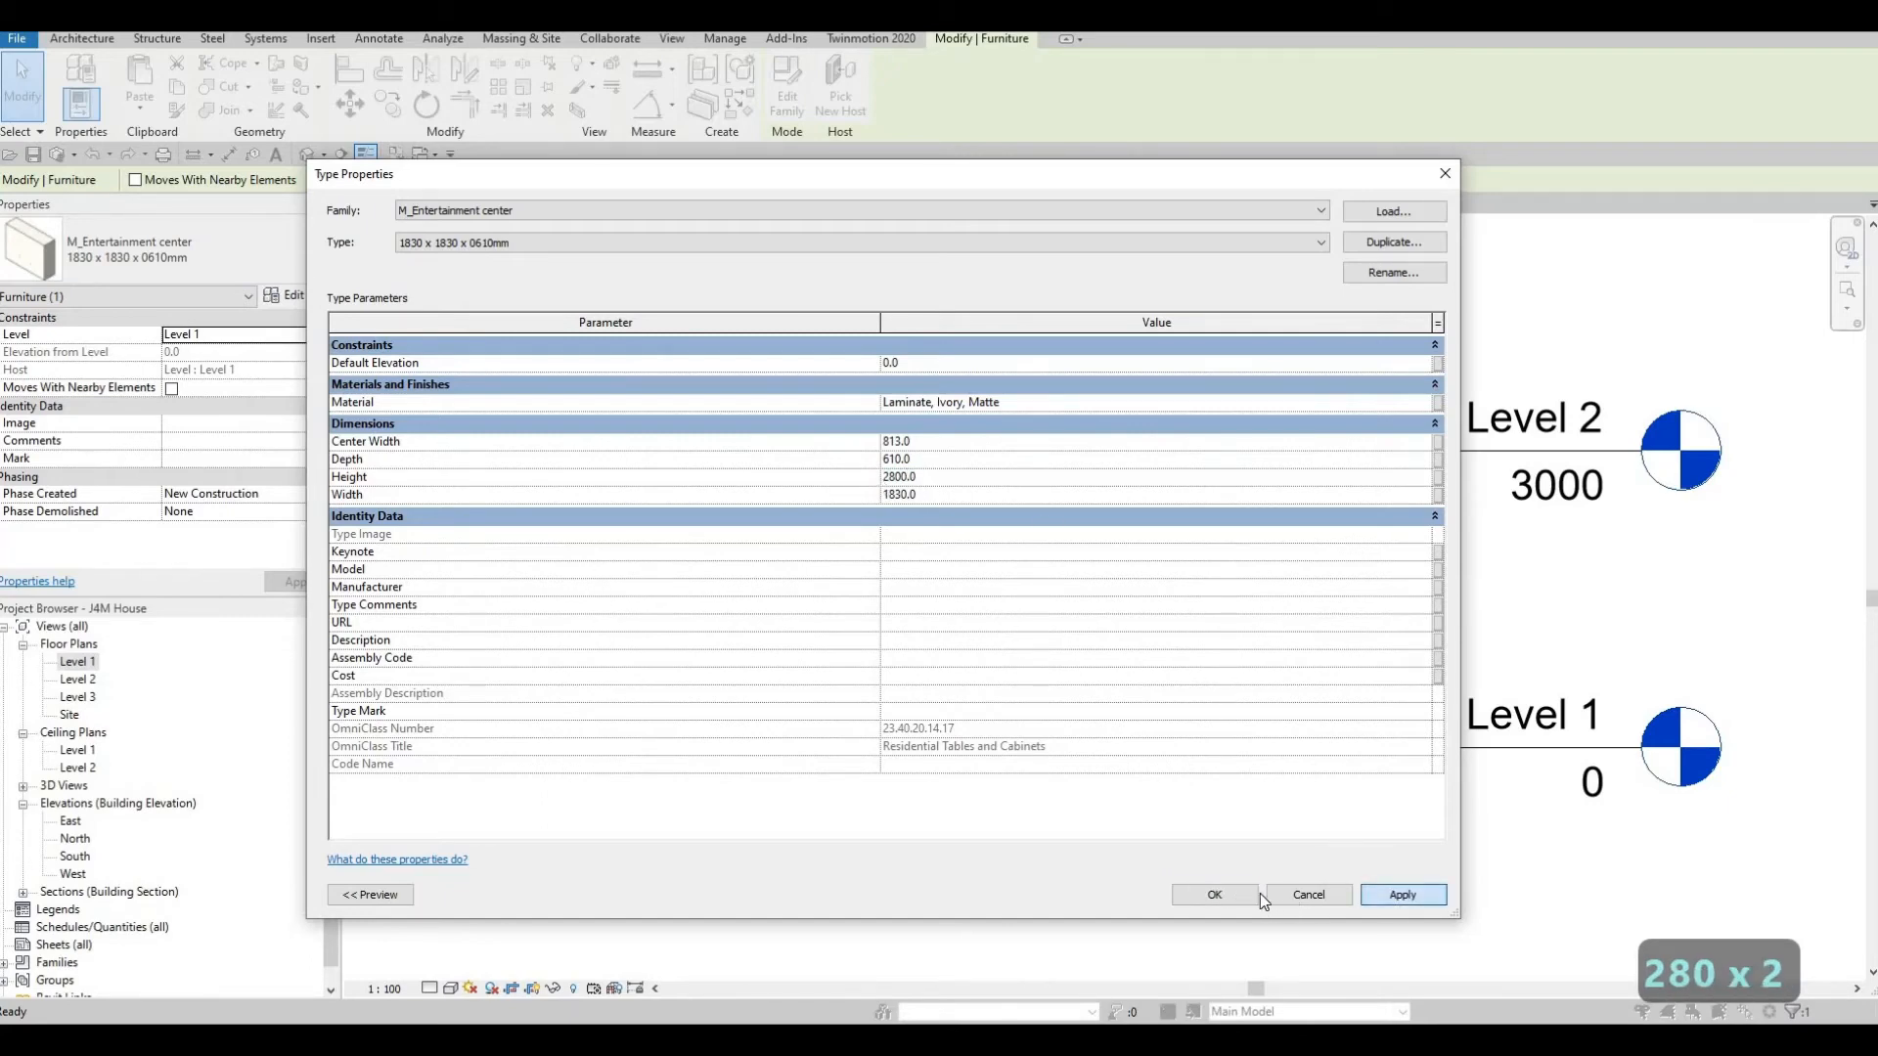
{"action": "left_click", "coordinate": [1214, 895]}
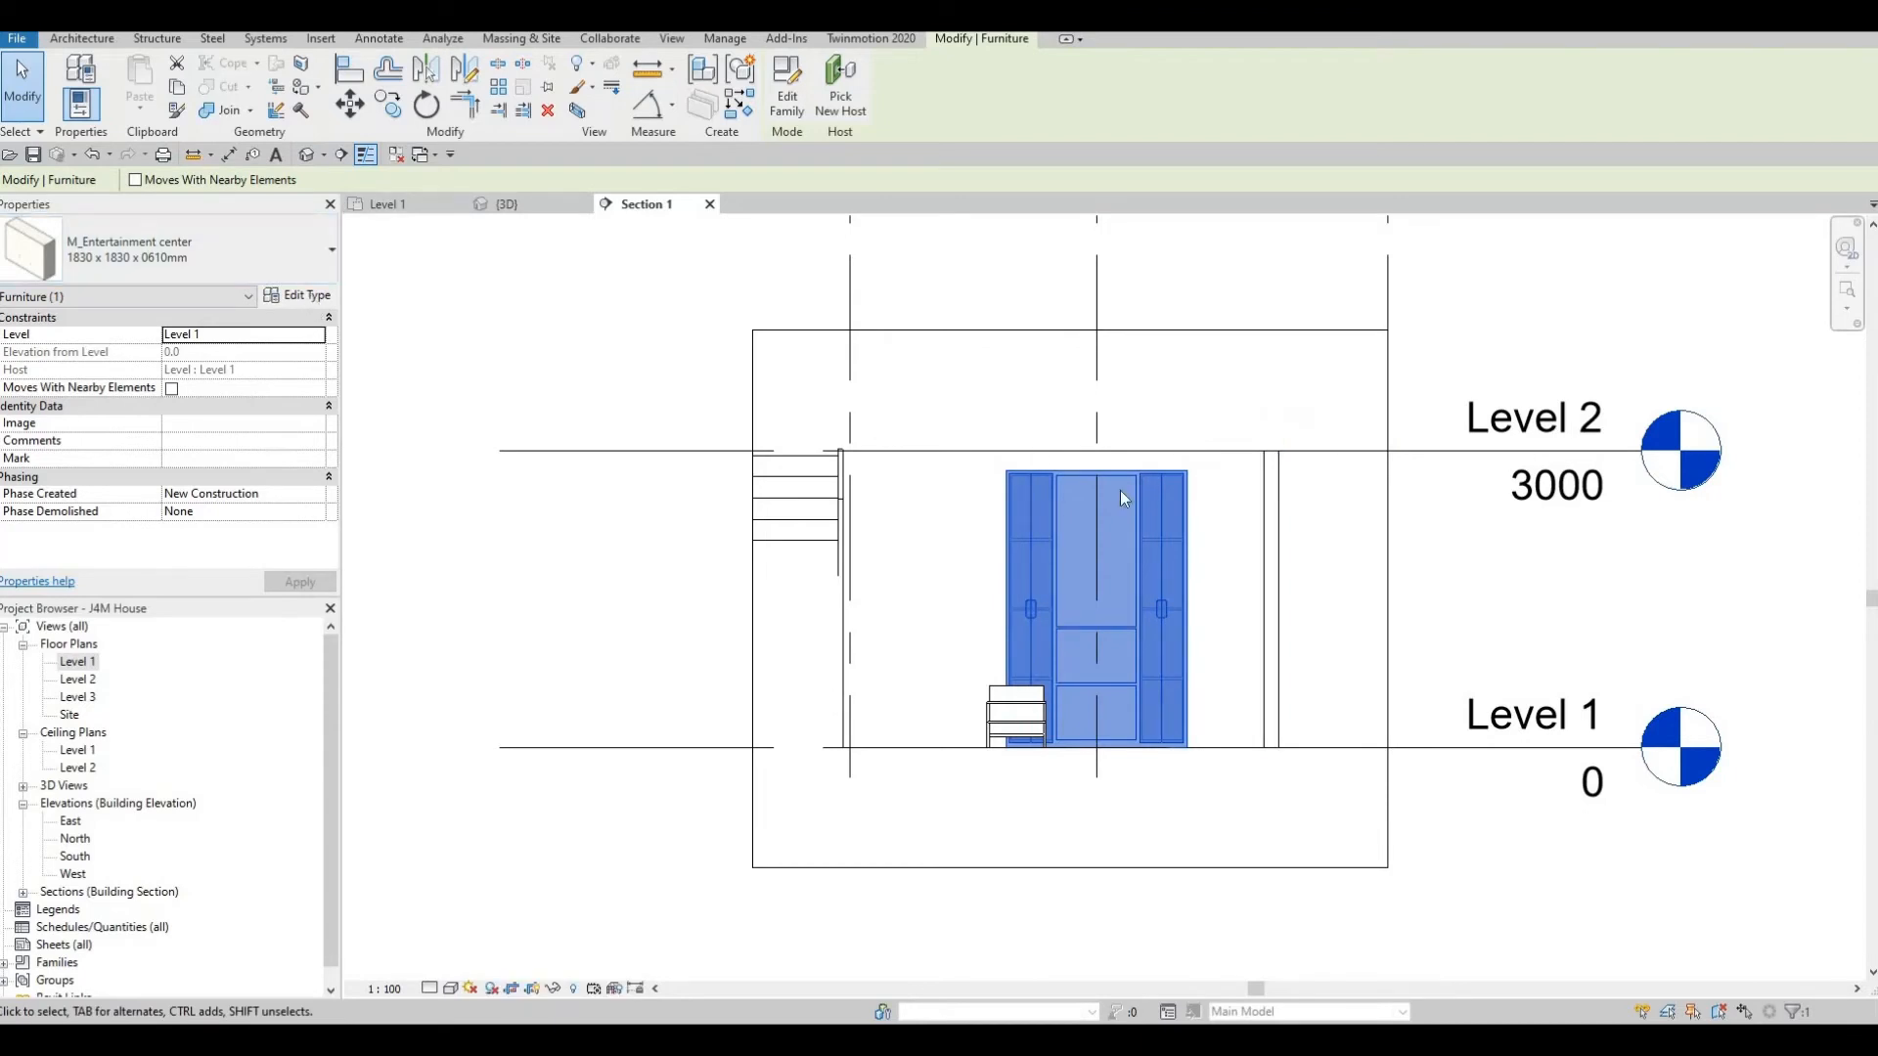
Set the entertainment center's type width to 3000 mm.
{"action": "left_click", "coordinate": [309, 295]}
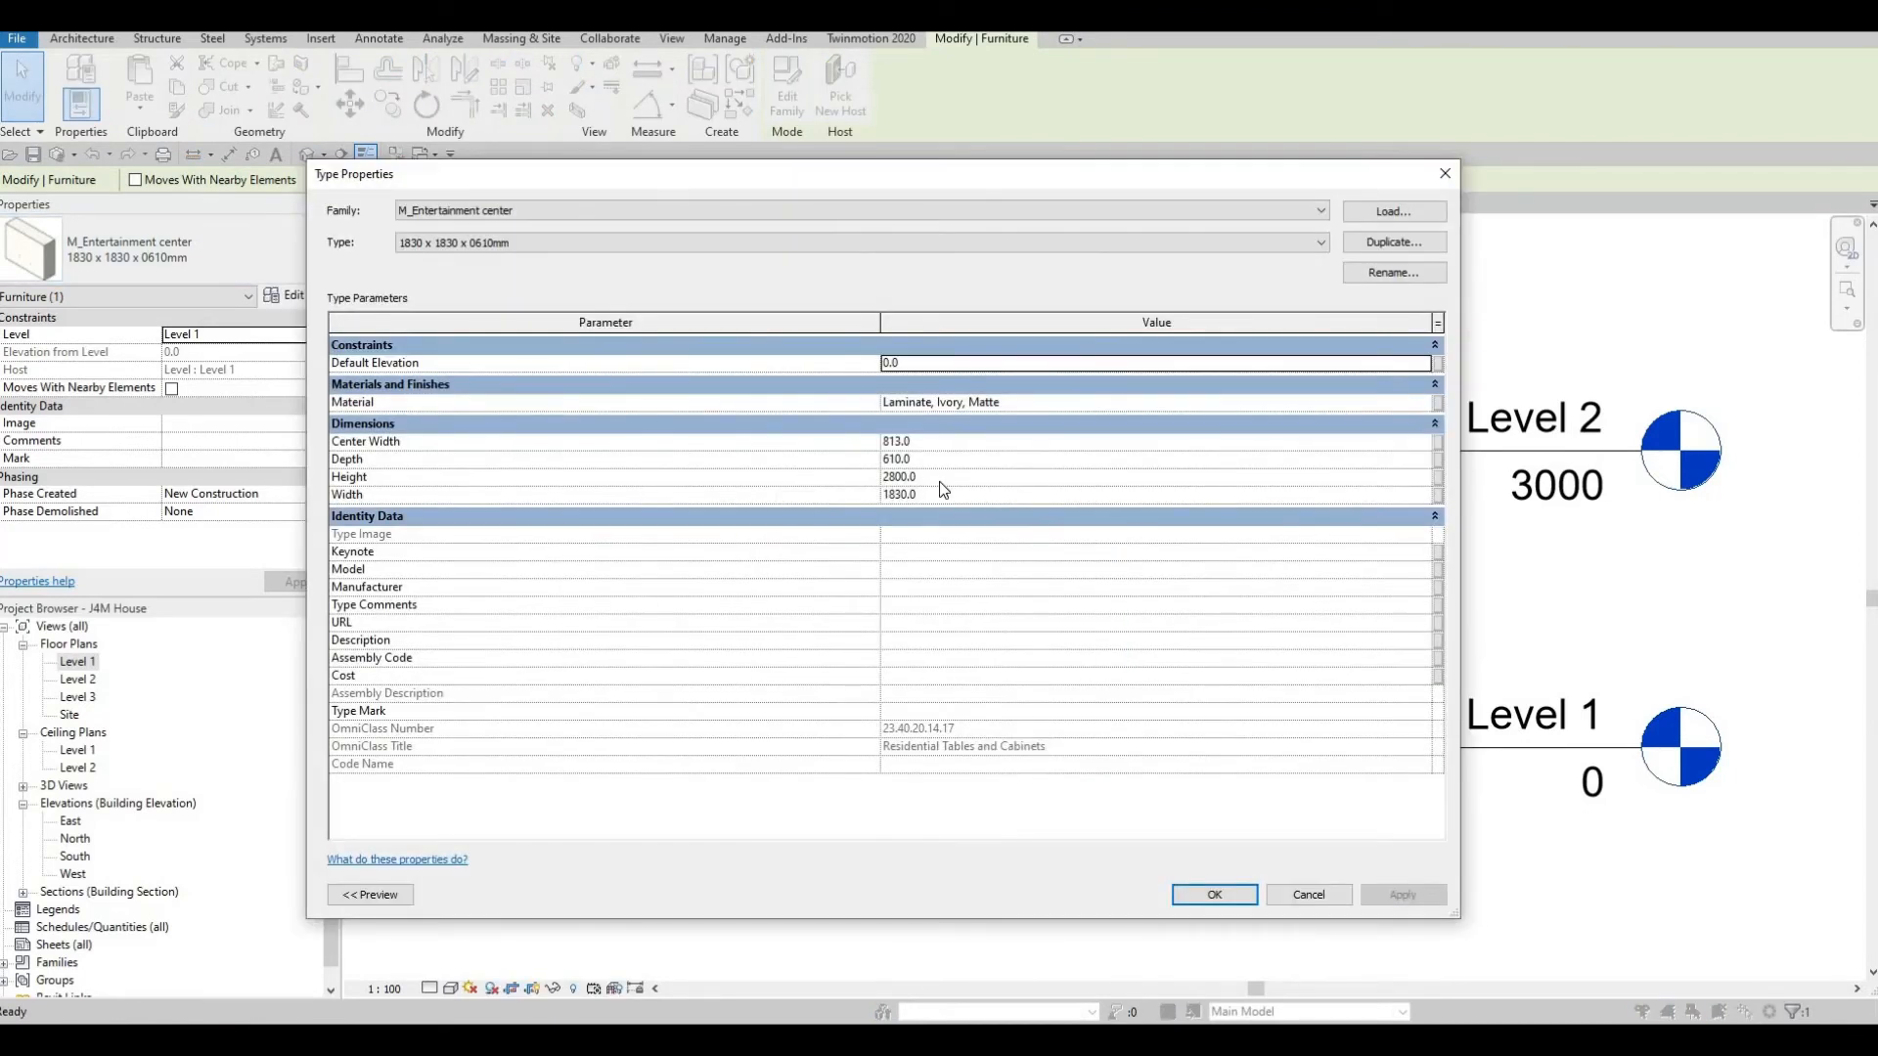
{"action": "left_click", "coordinate": [943, 495]}
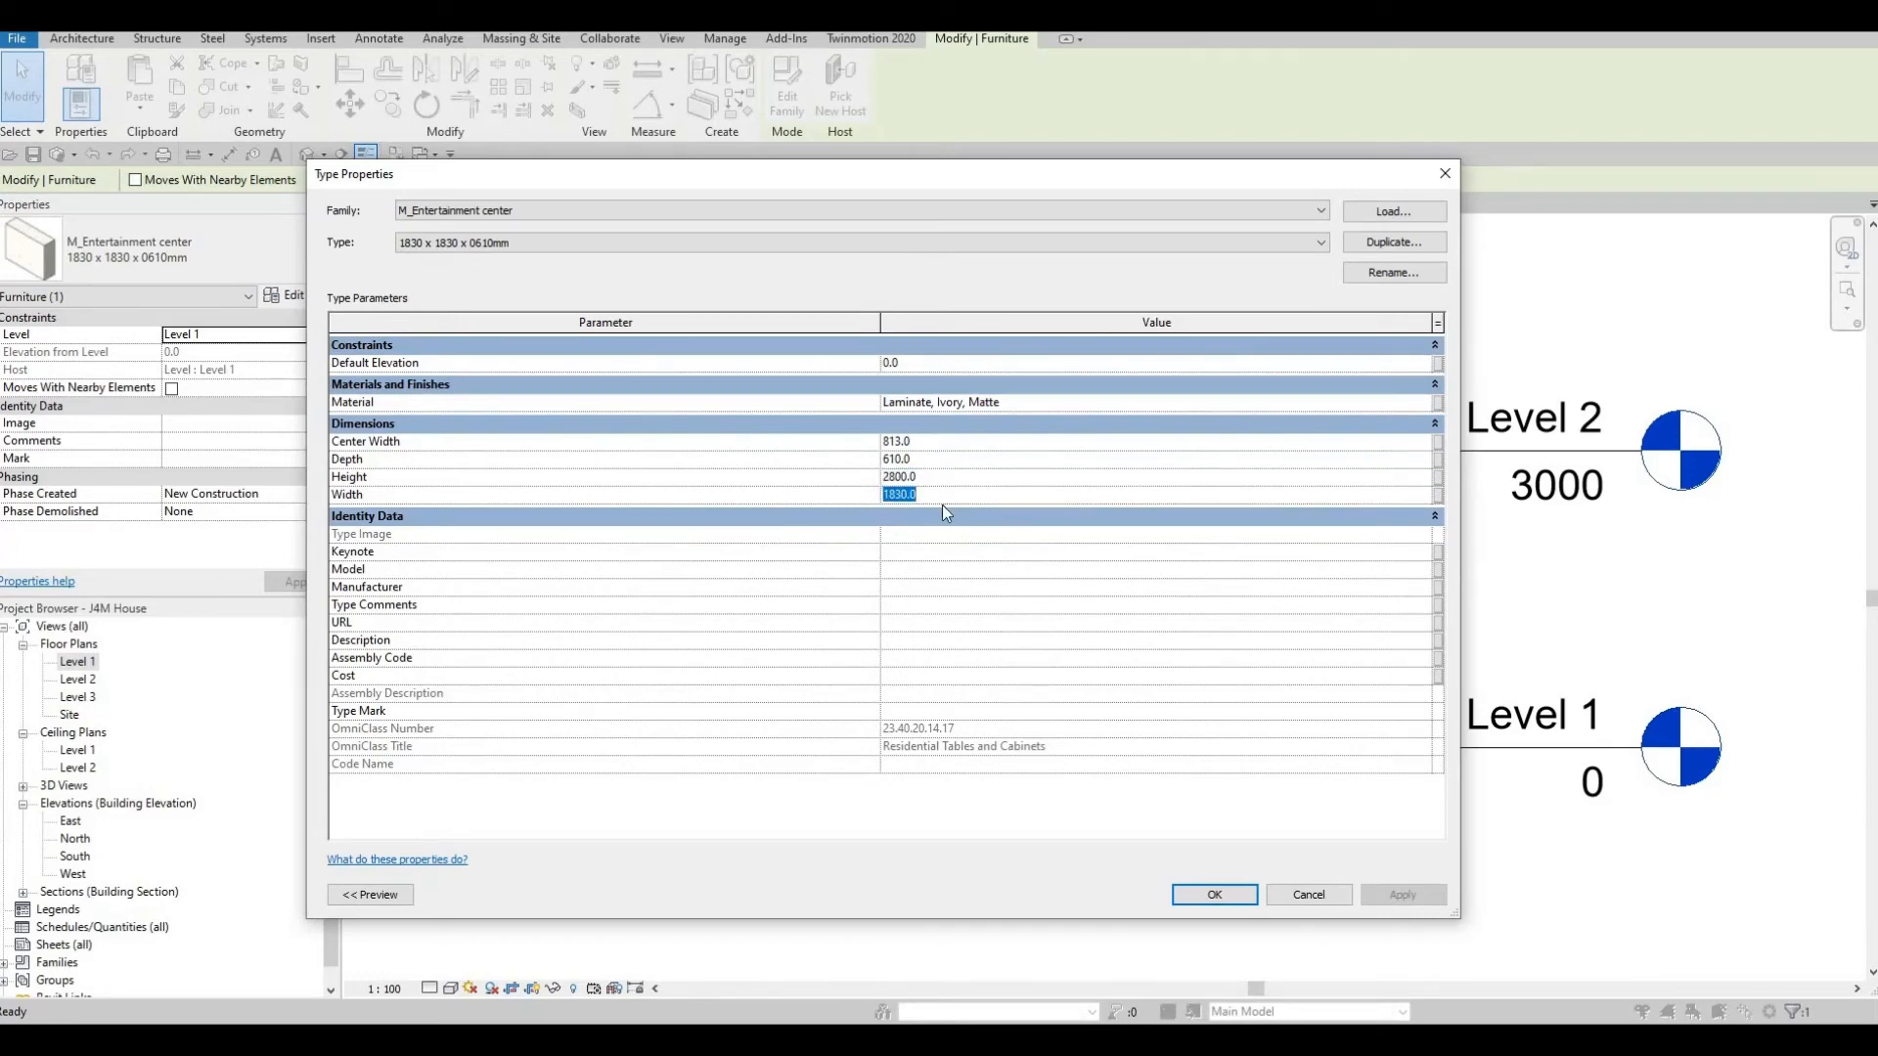
{"action": "type", "text": "3000"}
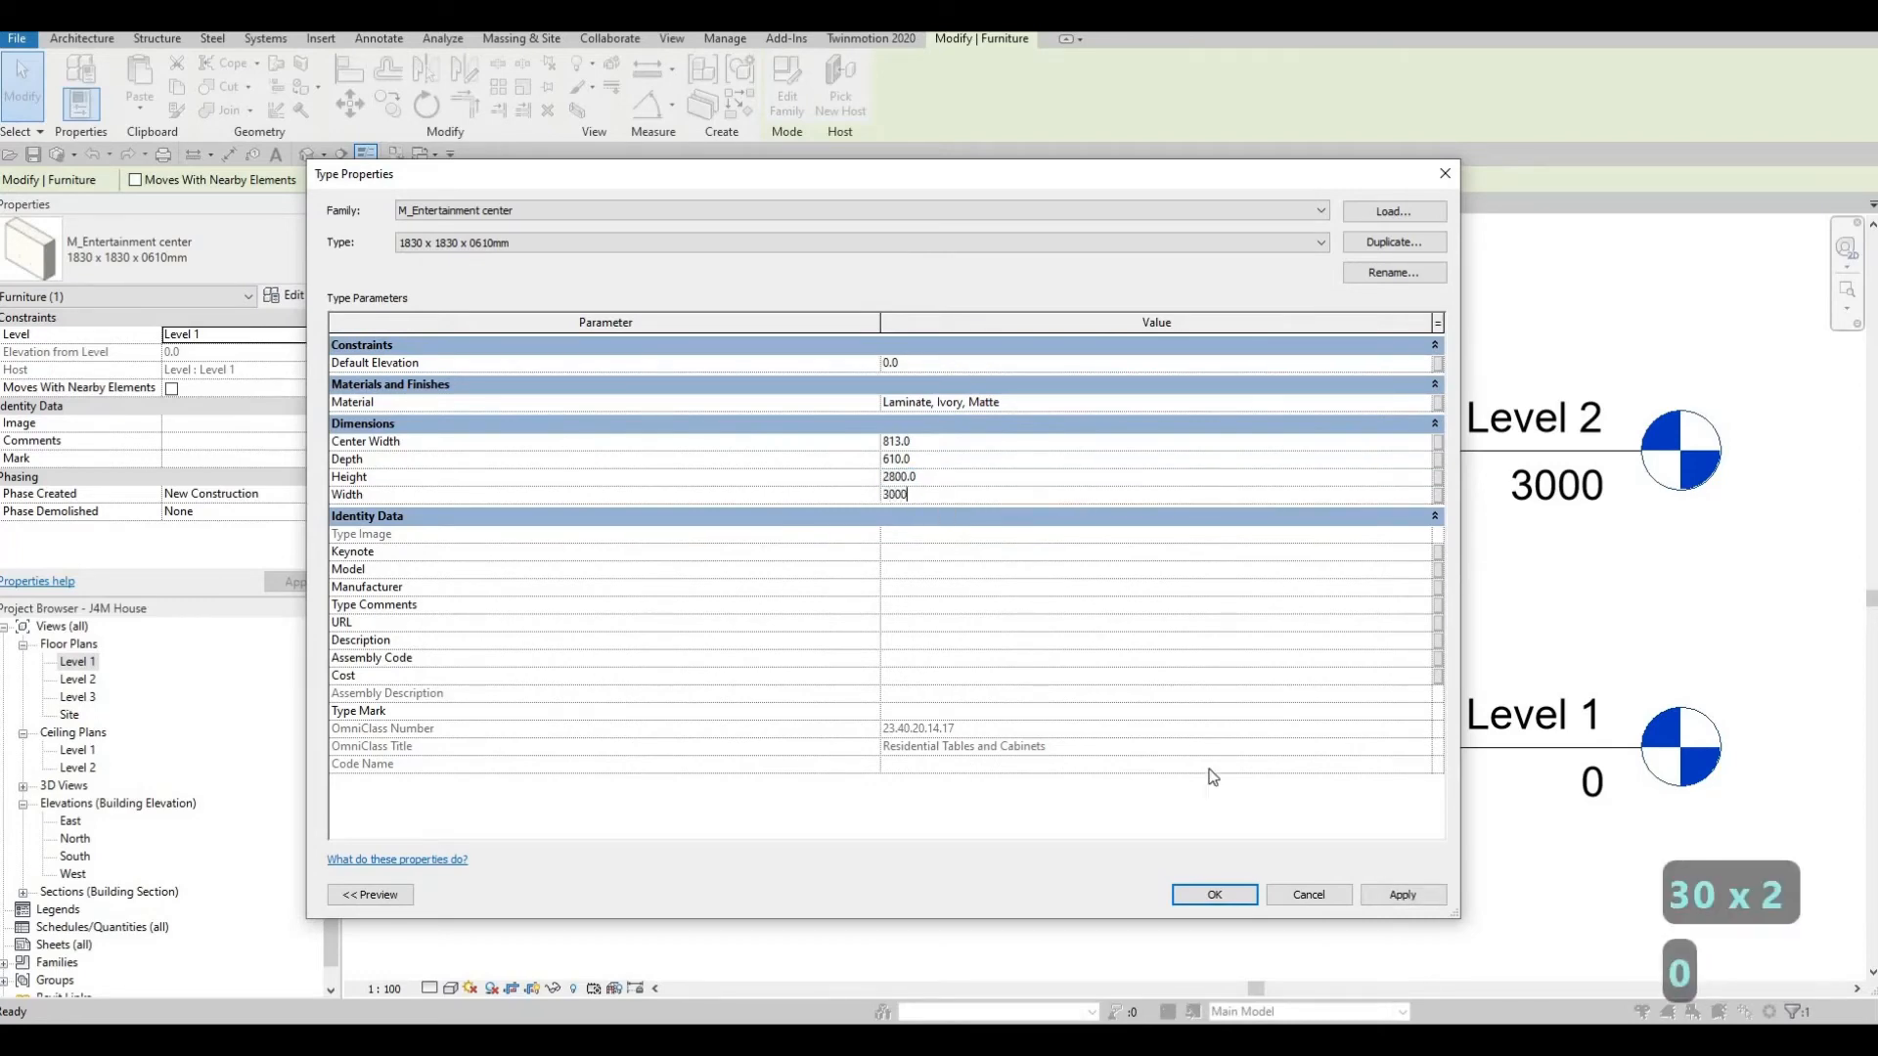
{"action": "left_click", "coordinate": [1395, 896]}
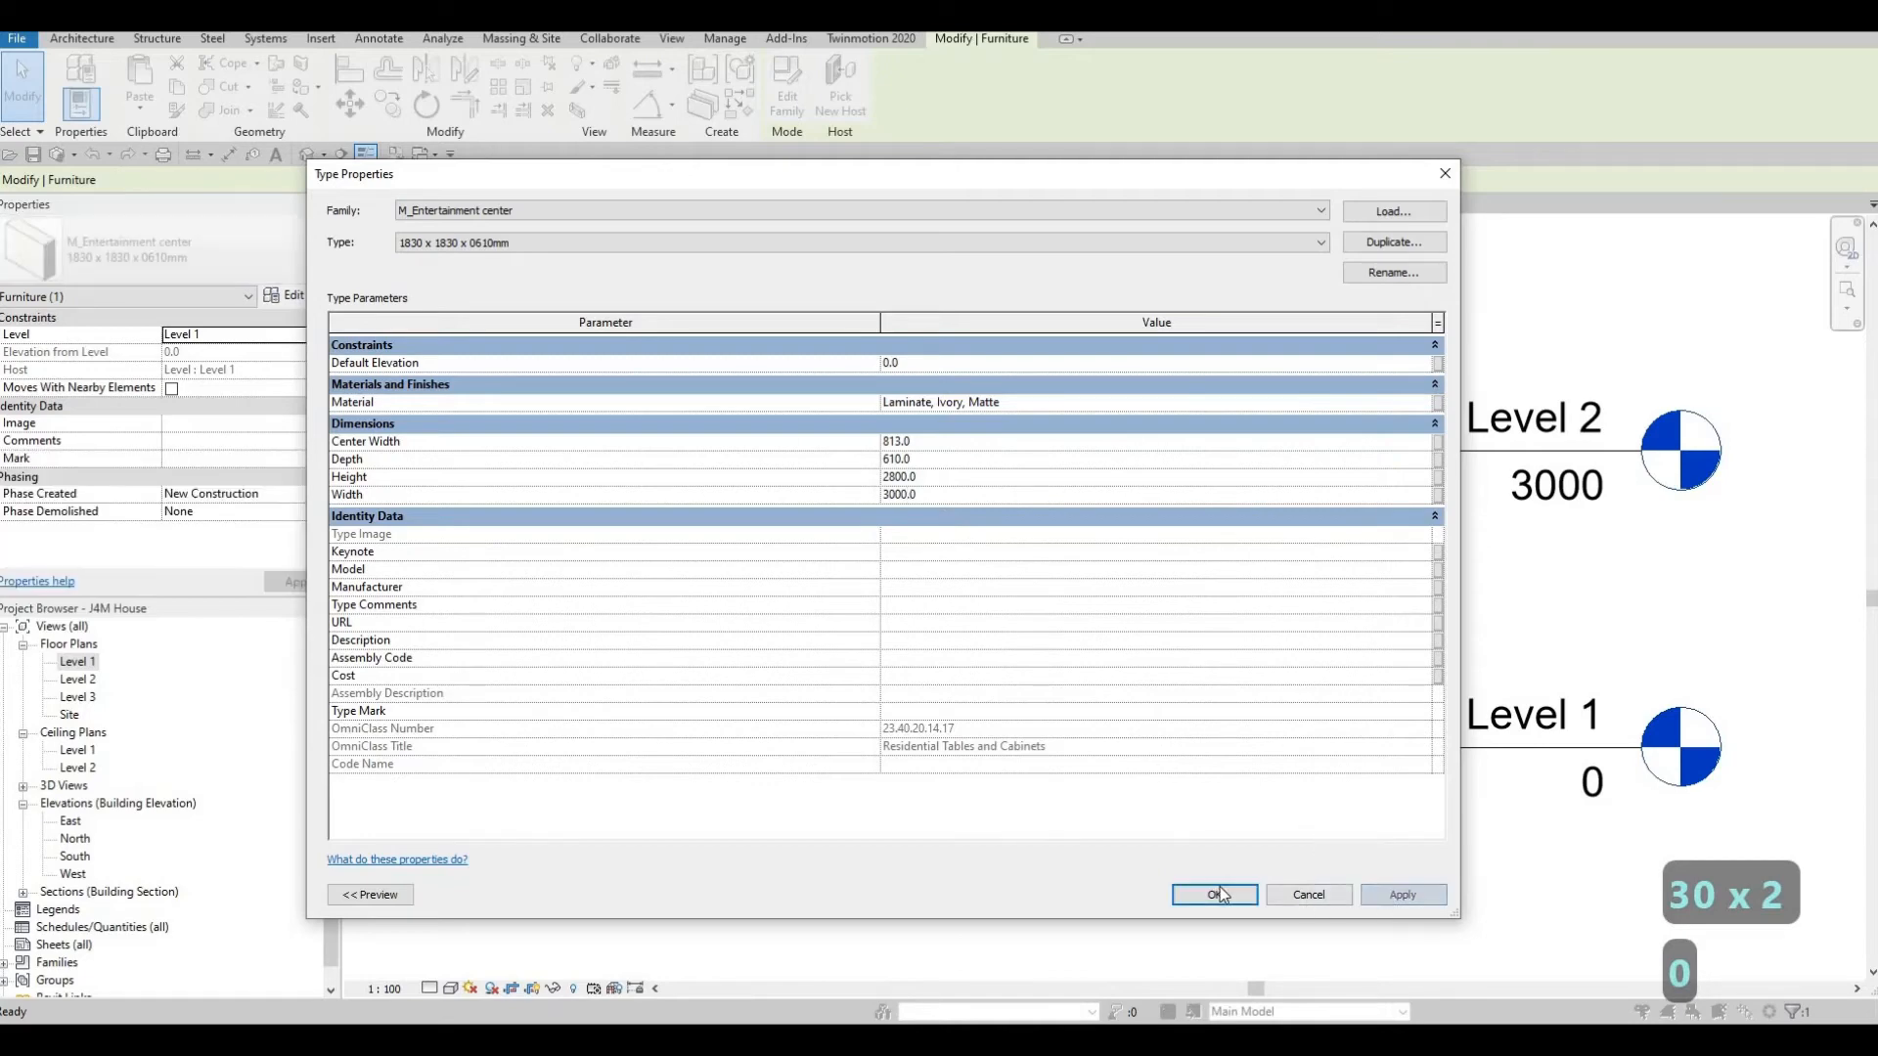
{"action": "left_click", "coordinate": [1215, 894]}
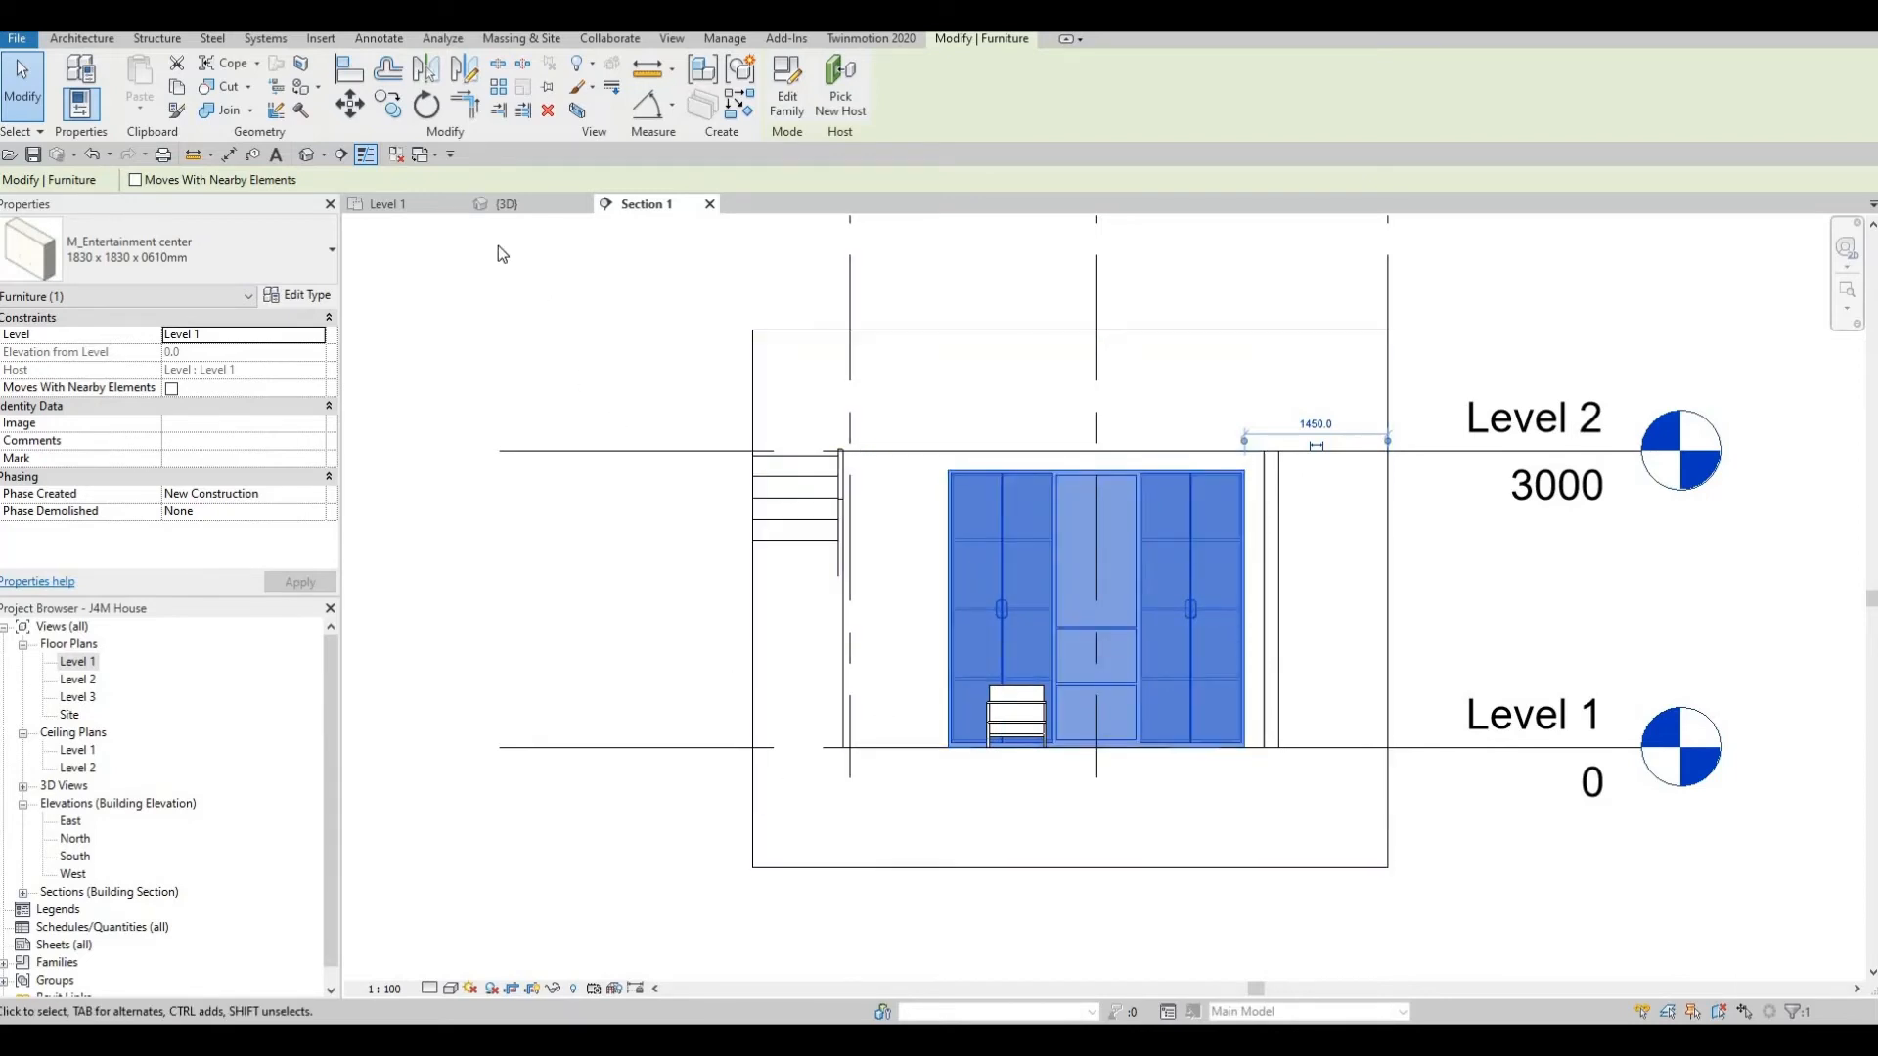
{"action": "key", "text": "Escape"}
Nudge the entertainment center toward the exterior wall and align its side with the wall's inner face in the section.
{"action": "left_click", "coordinate": [1190, 545]}
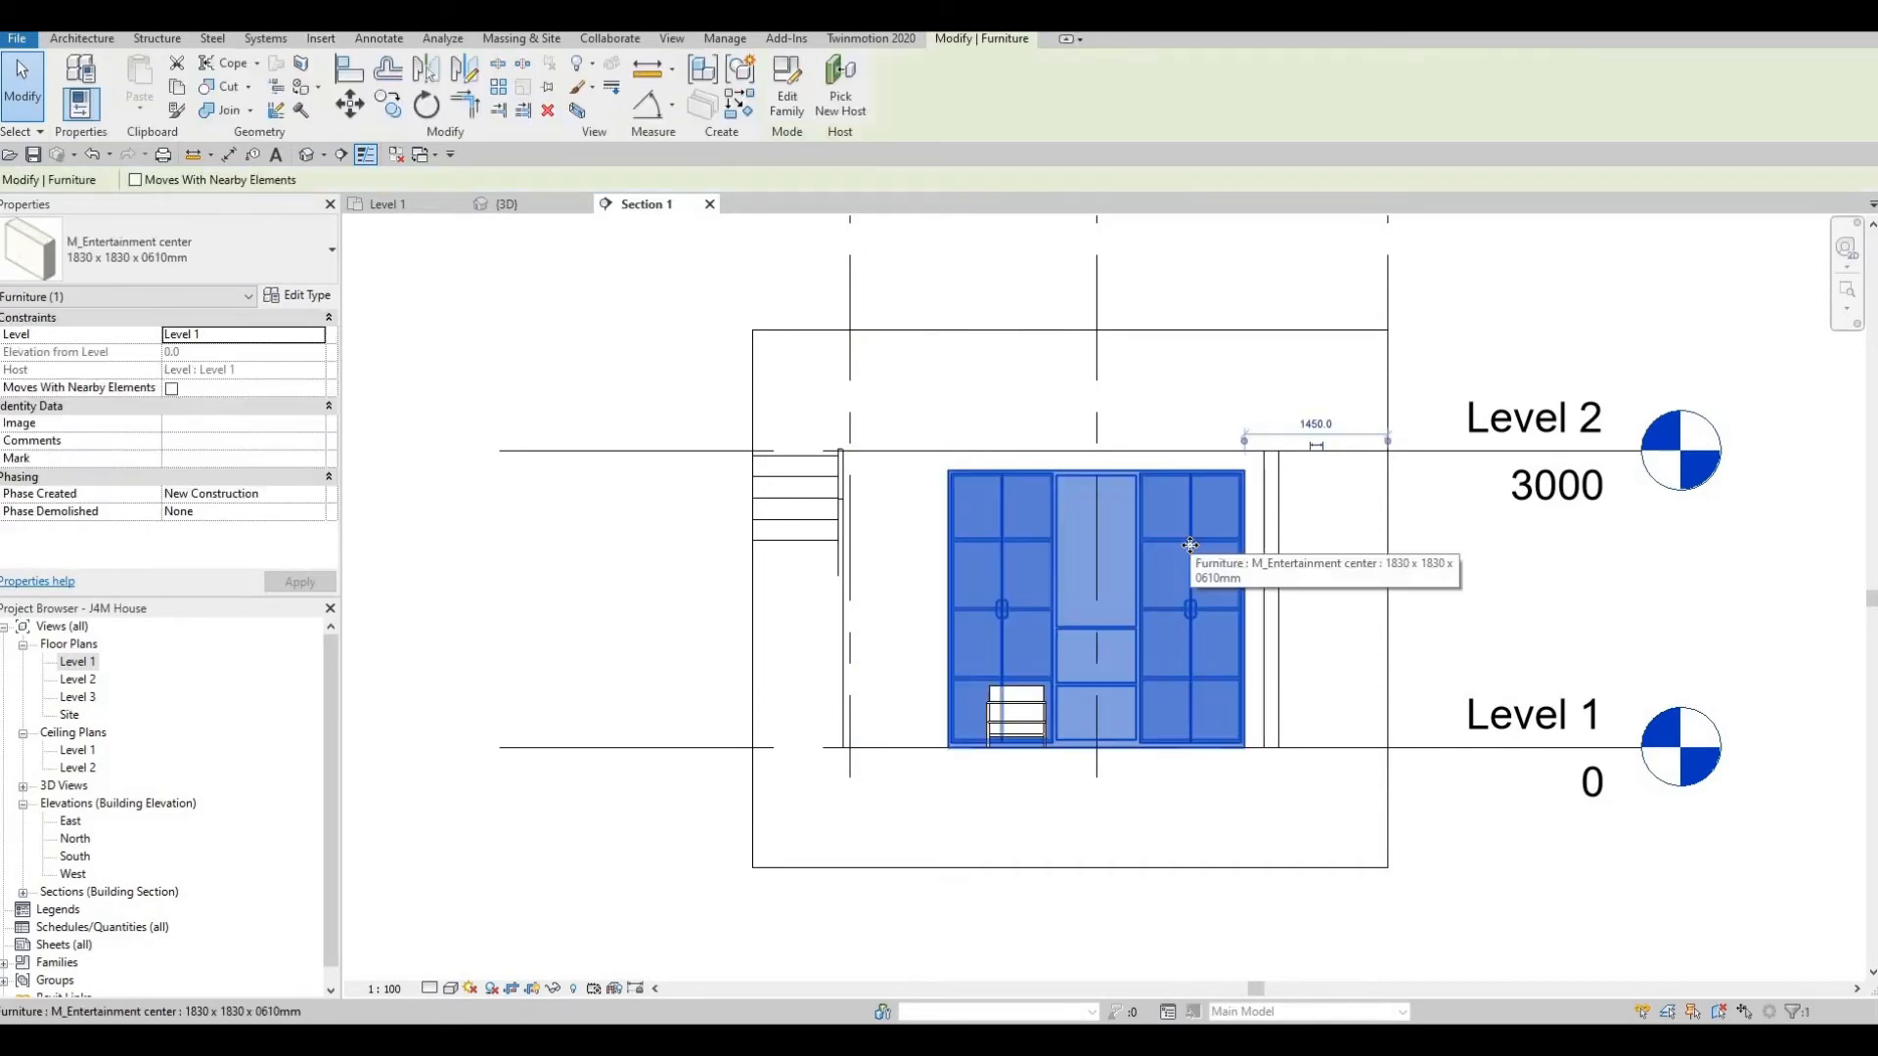
{"action": "key", "text": "Right"}
{"action": "key", "text": "Right"}
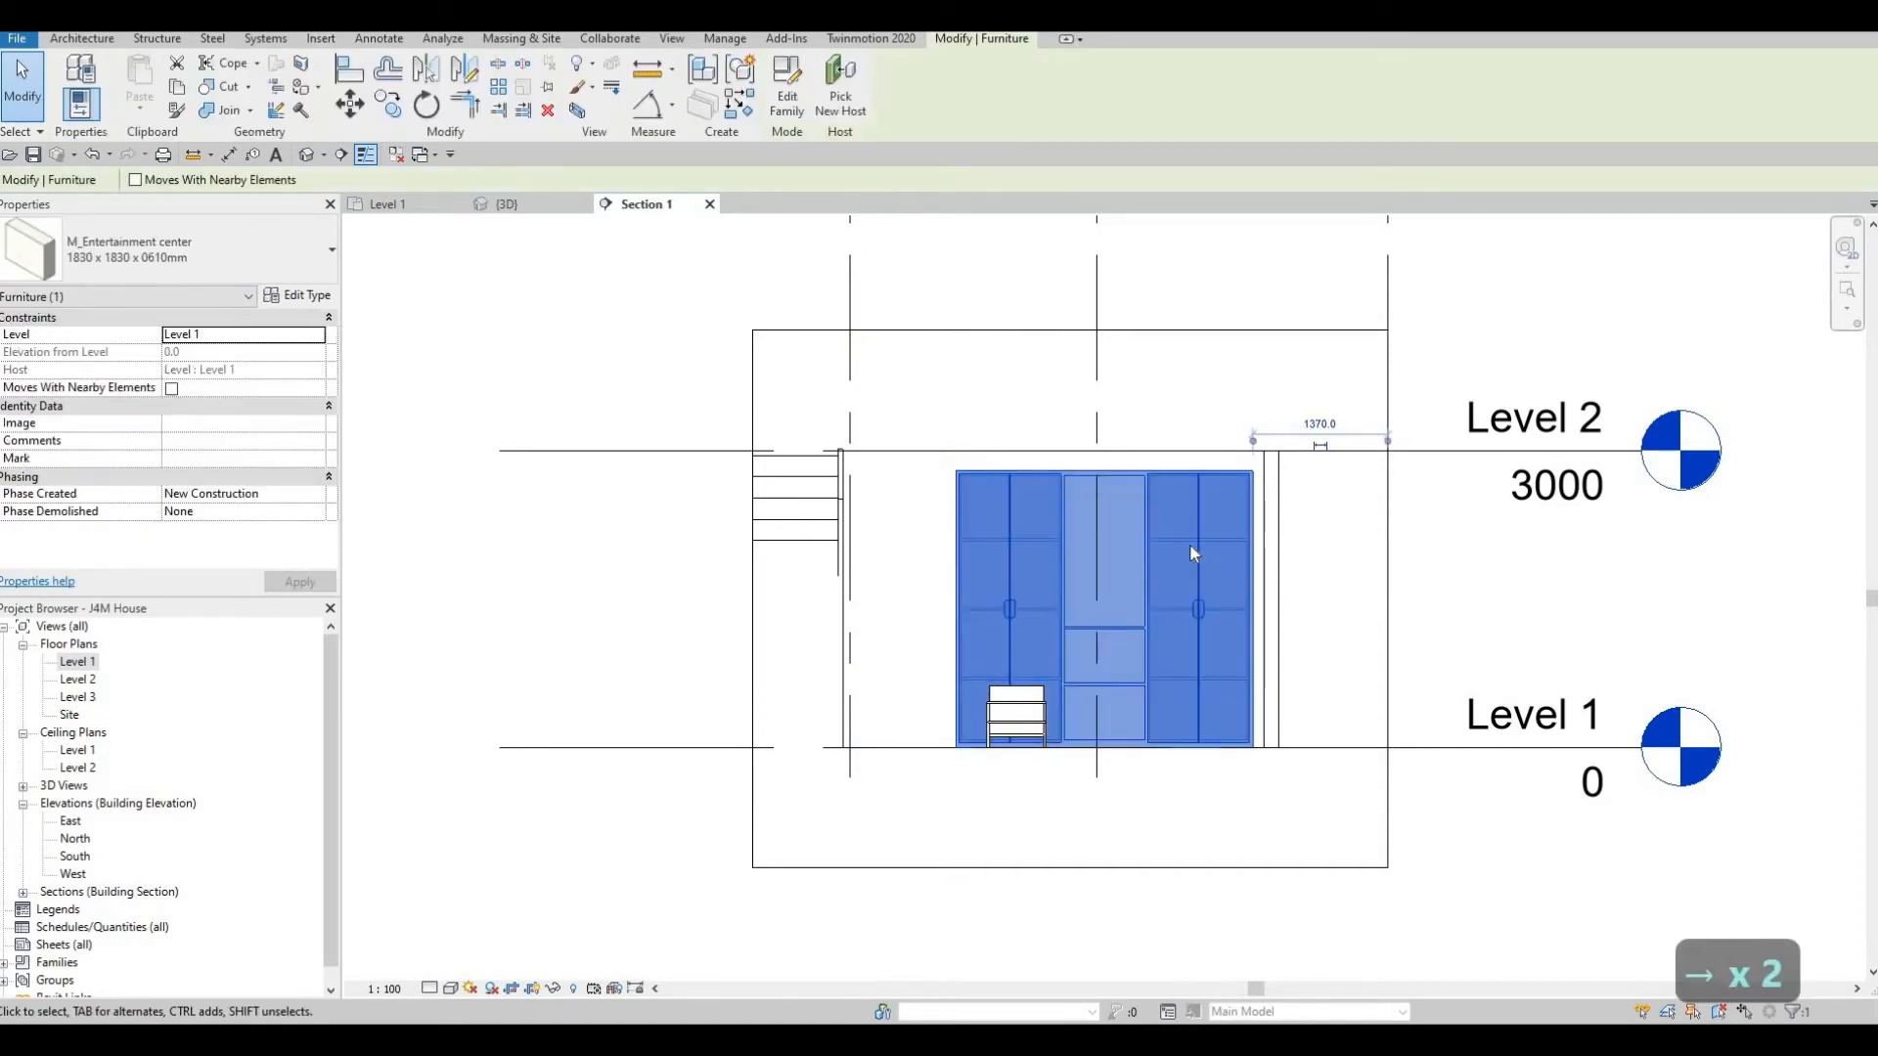
{"action": "key", "text": "a"}
{"action": "key", "text": "l"}
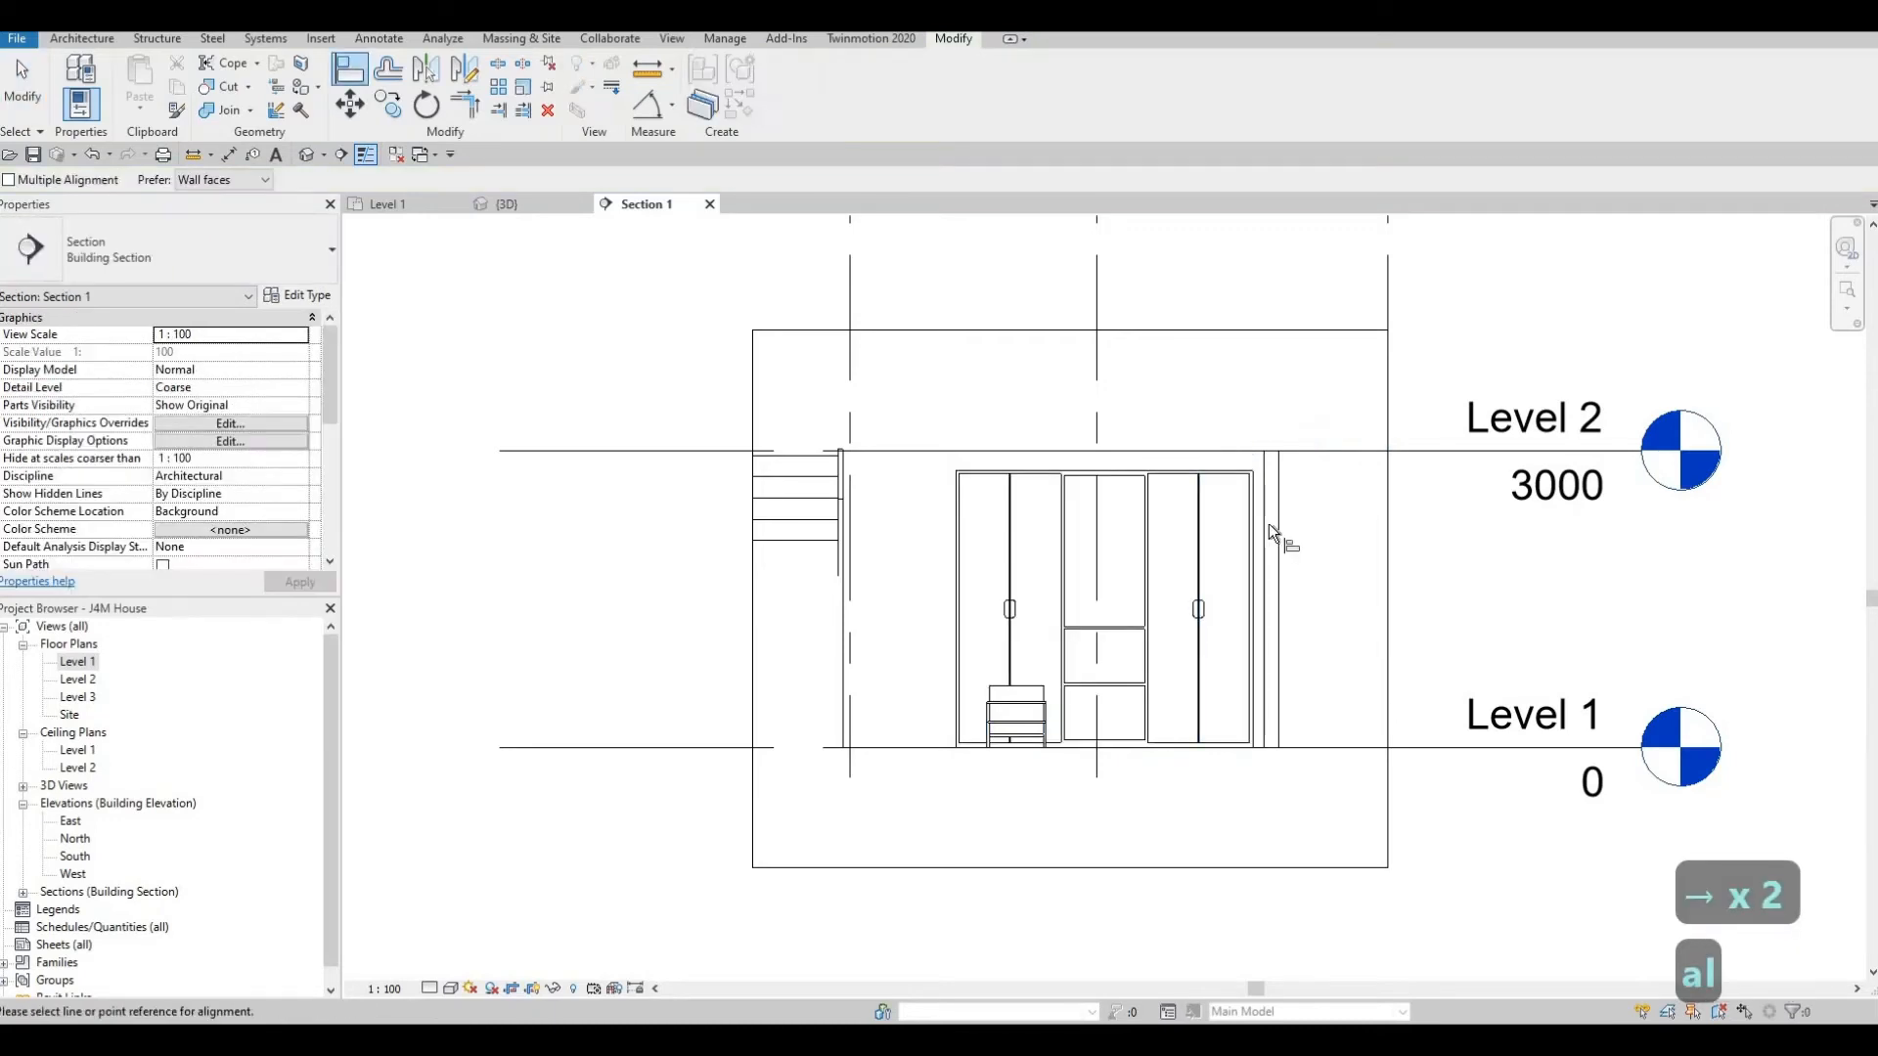
{"action": "left_click", "coordinate": [1265, 528]}
{"action": "left_click", "coordinate": [1253, 543]}
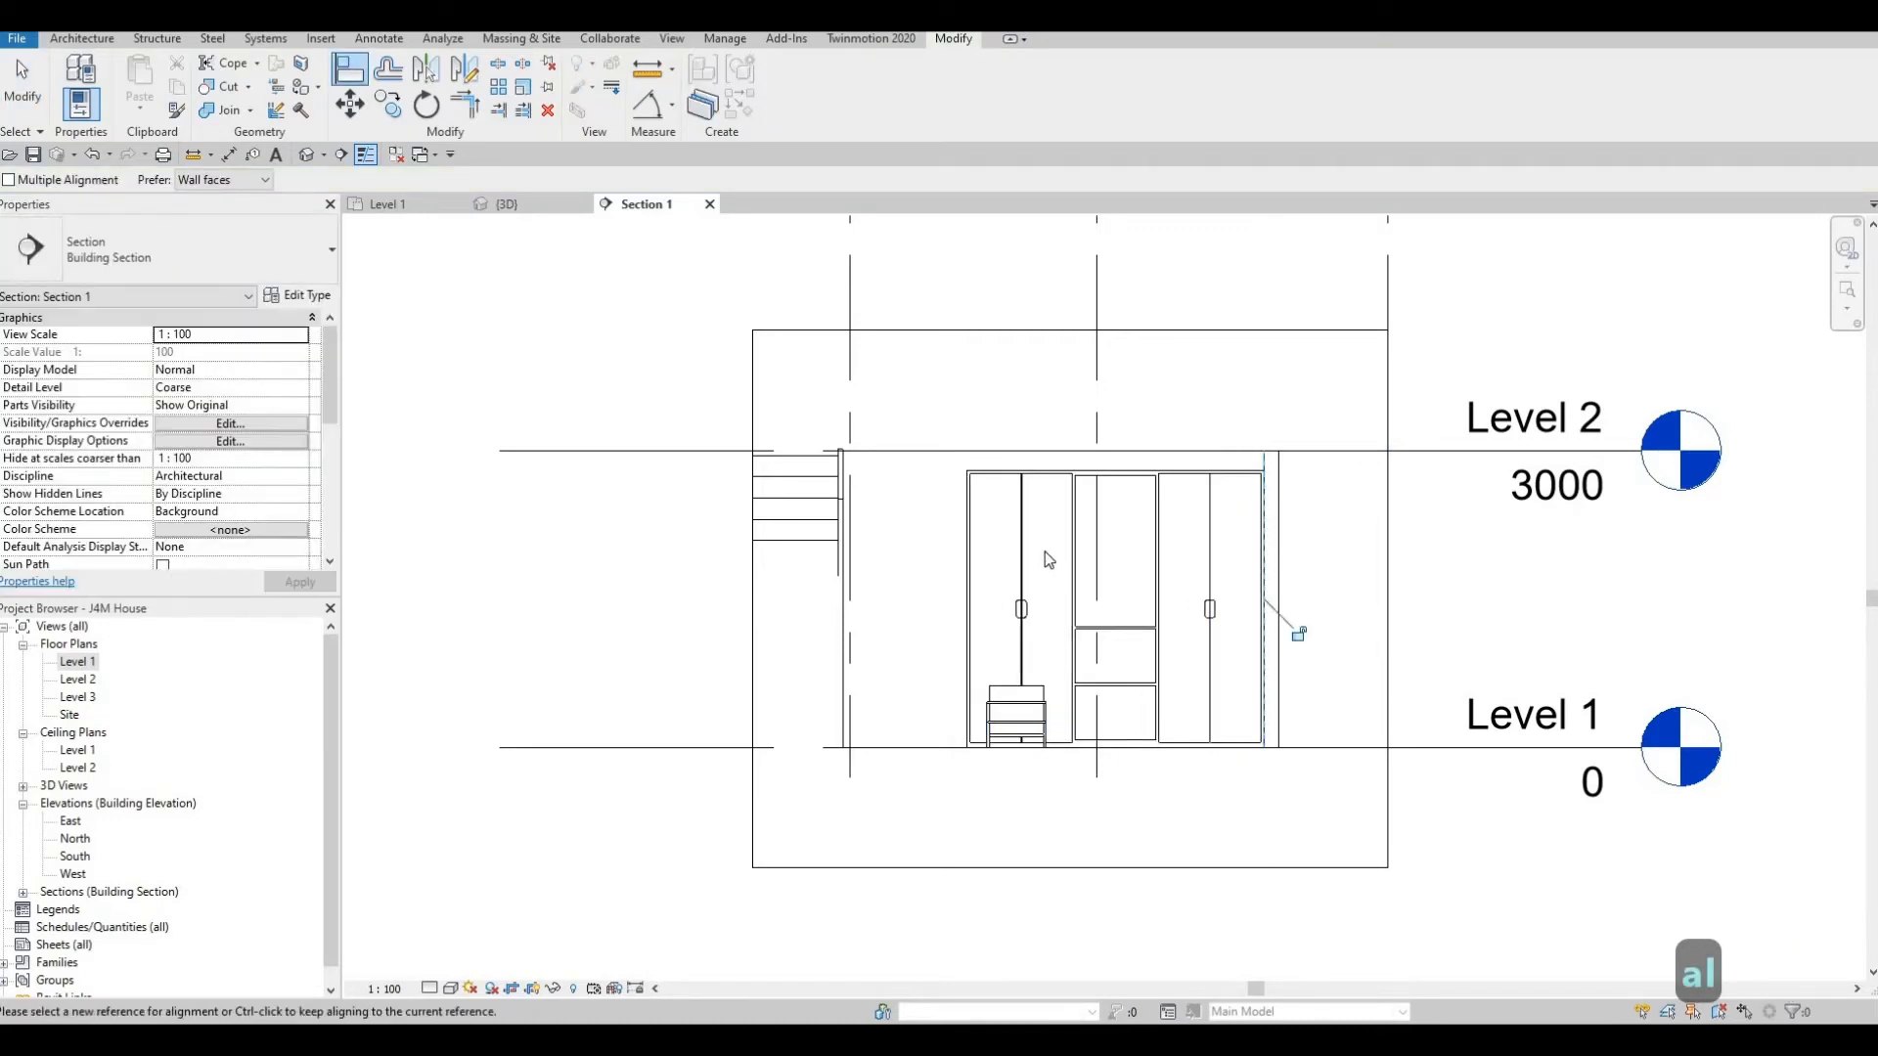
{"action": "key", "text": "Escape"}
{"action": "key", "text": "Escape"}
Set the entertainment center's type depth to 500 mm.
{"action": "left_click", "coordinate": [1024, 518]}
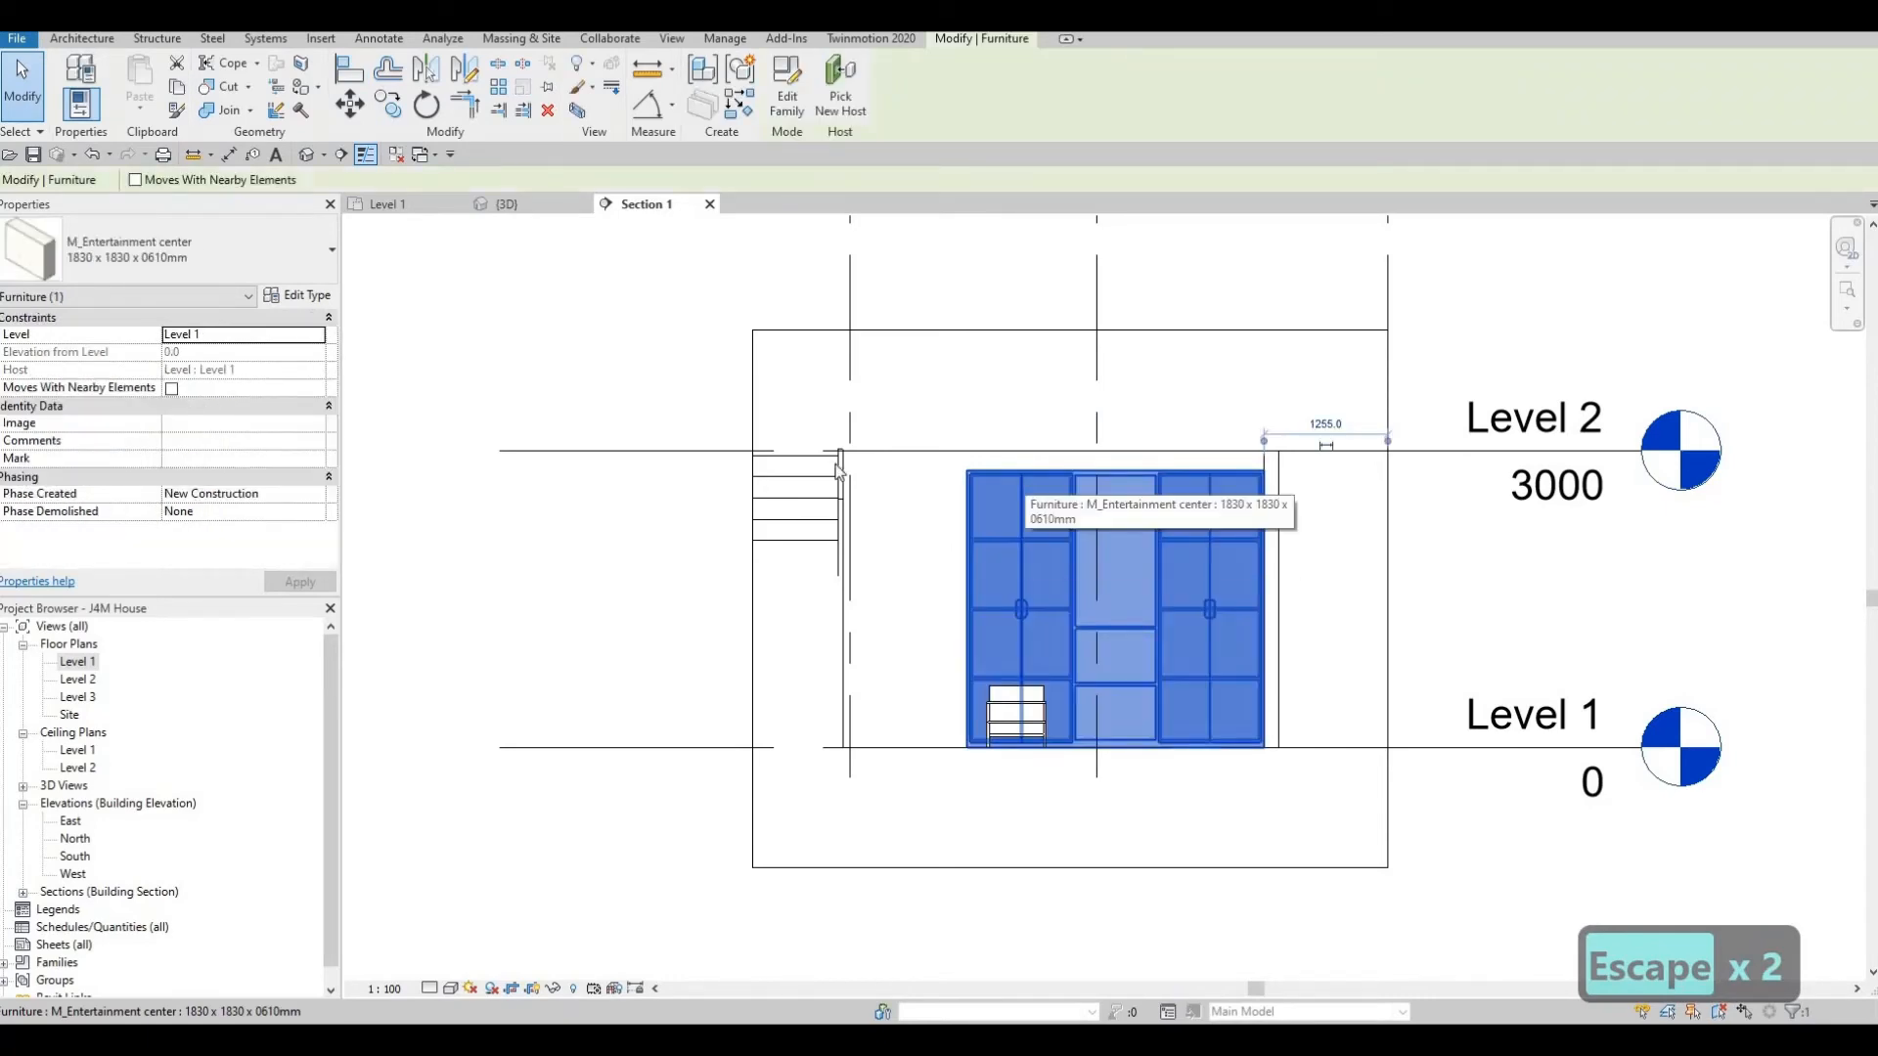
{"action": "key", "text": "e"}
{"action": "key", "text": "t"}
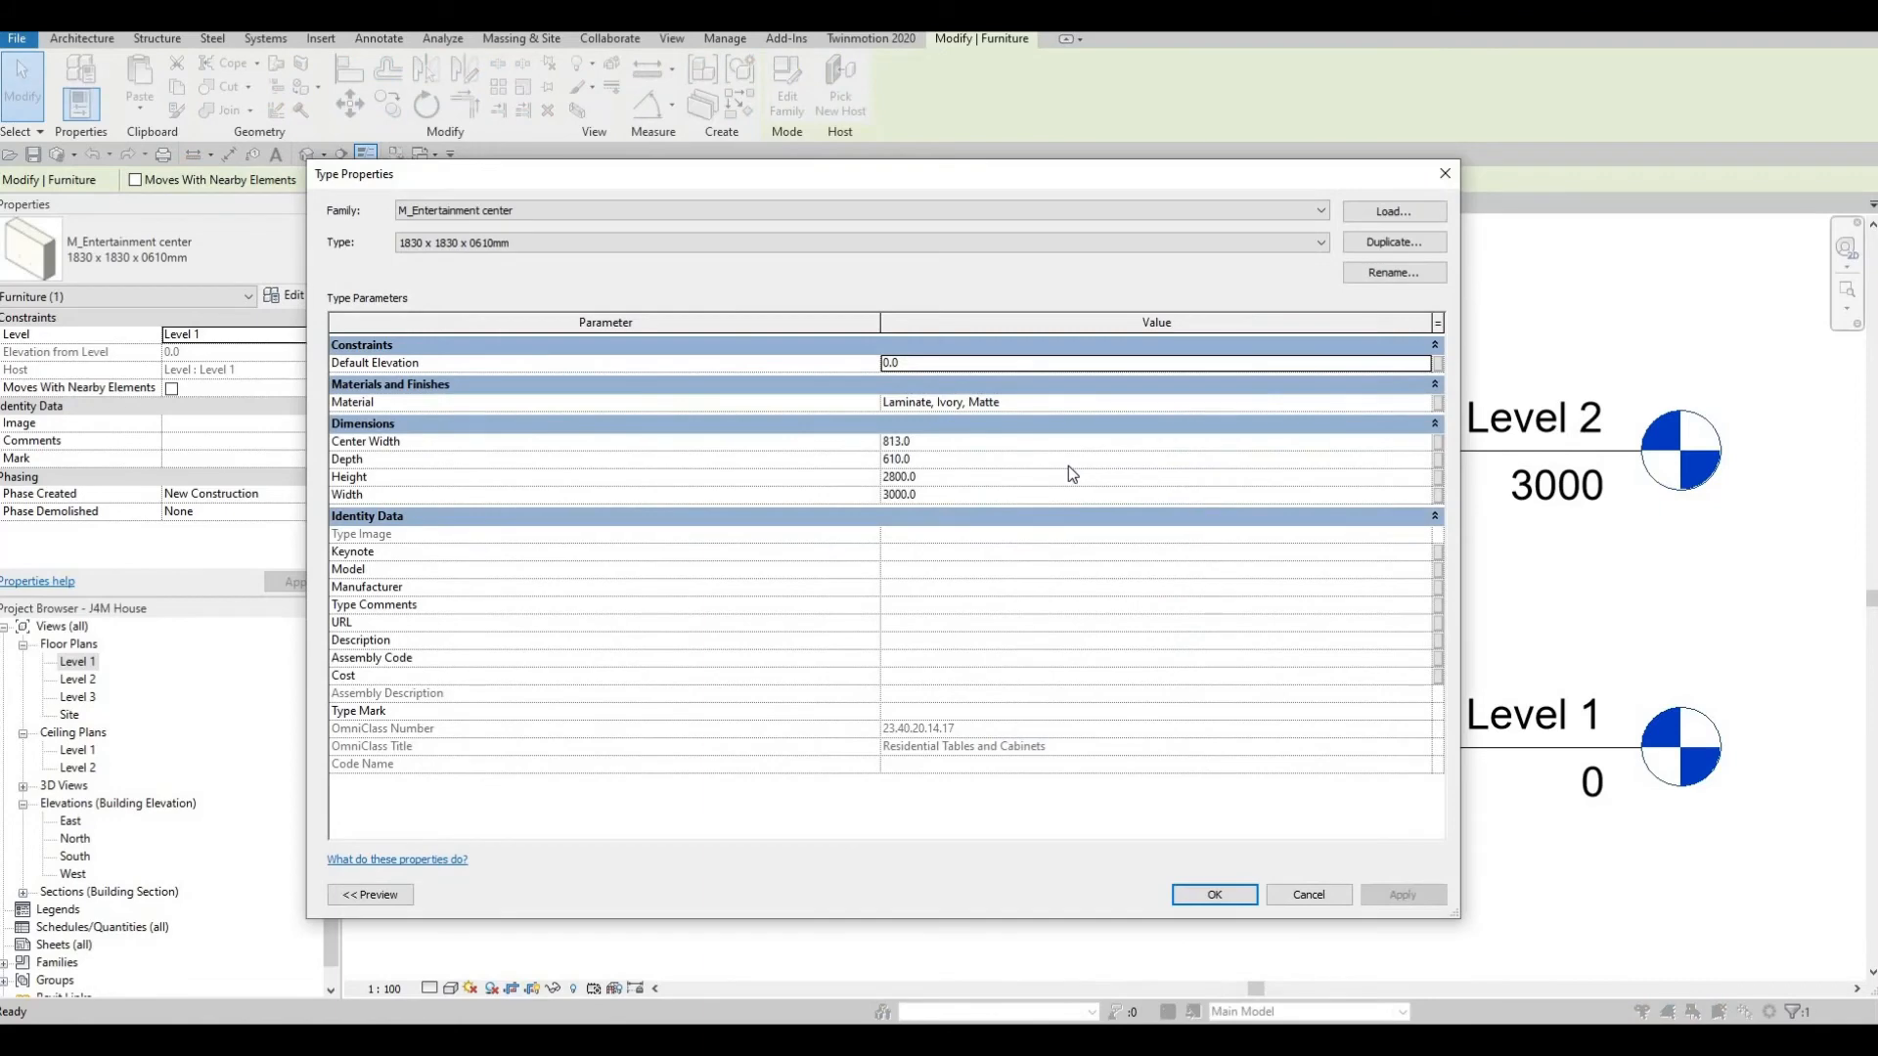
{"action": "left_click", "coordinate": [990, 460]}
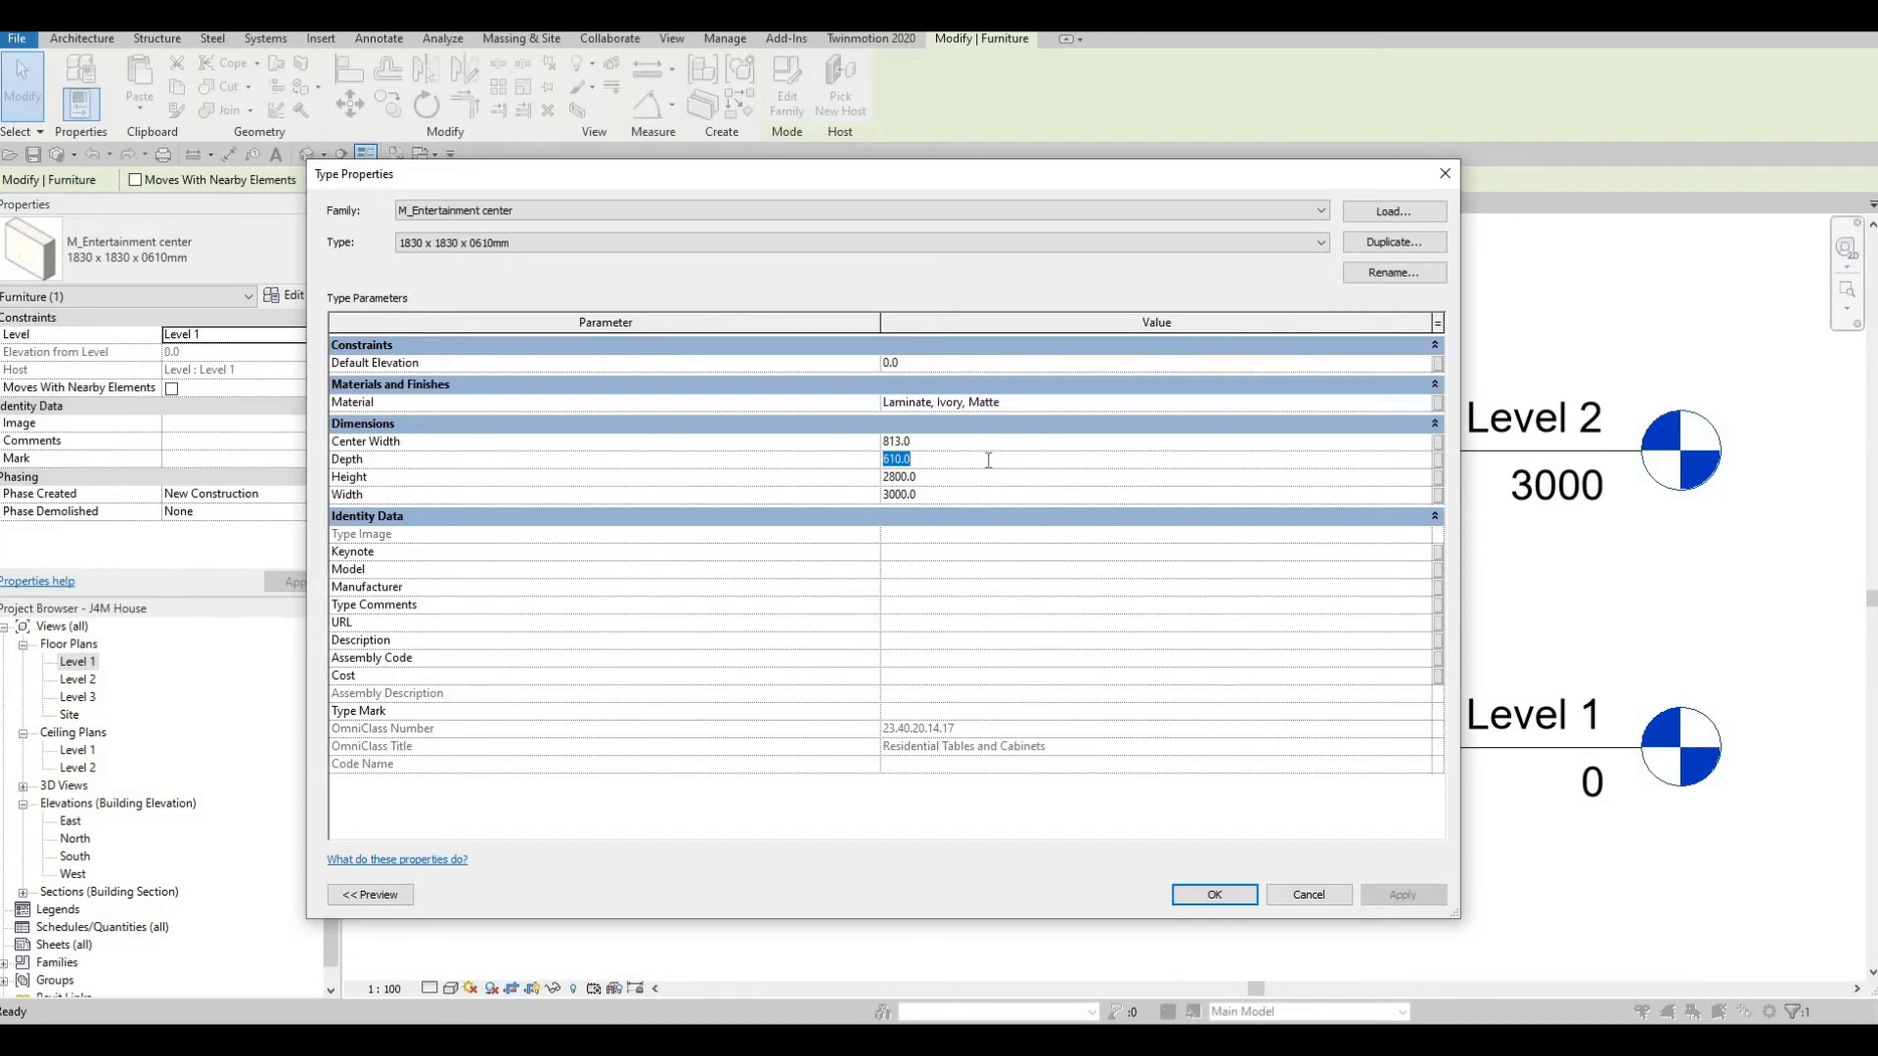
{"action": "type", "text": "500"}
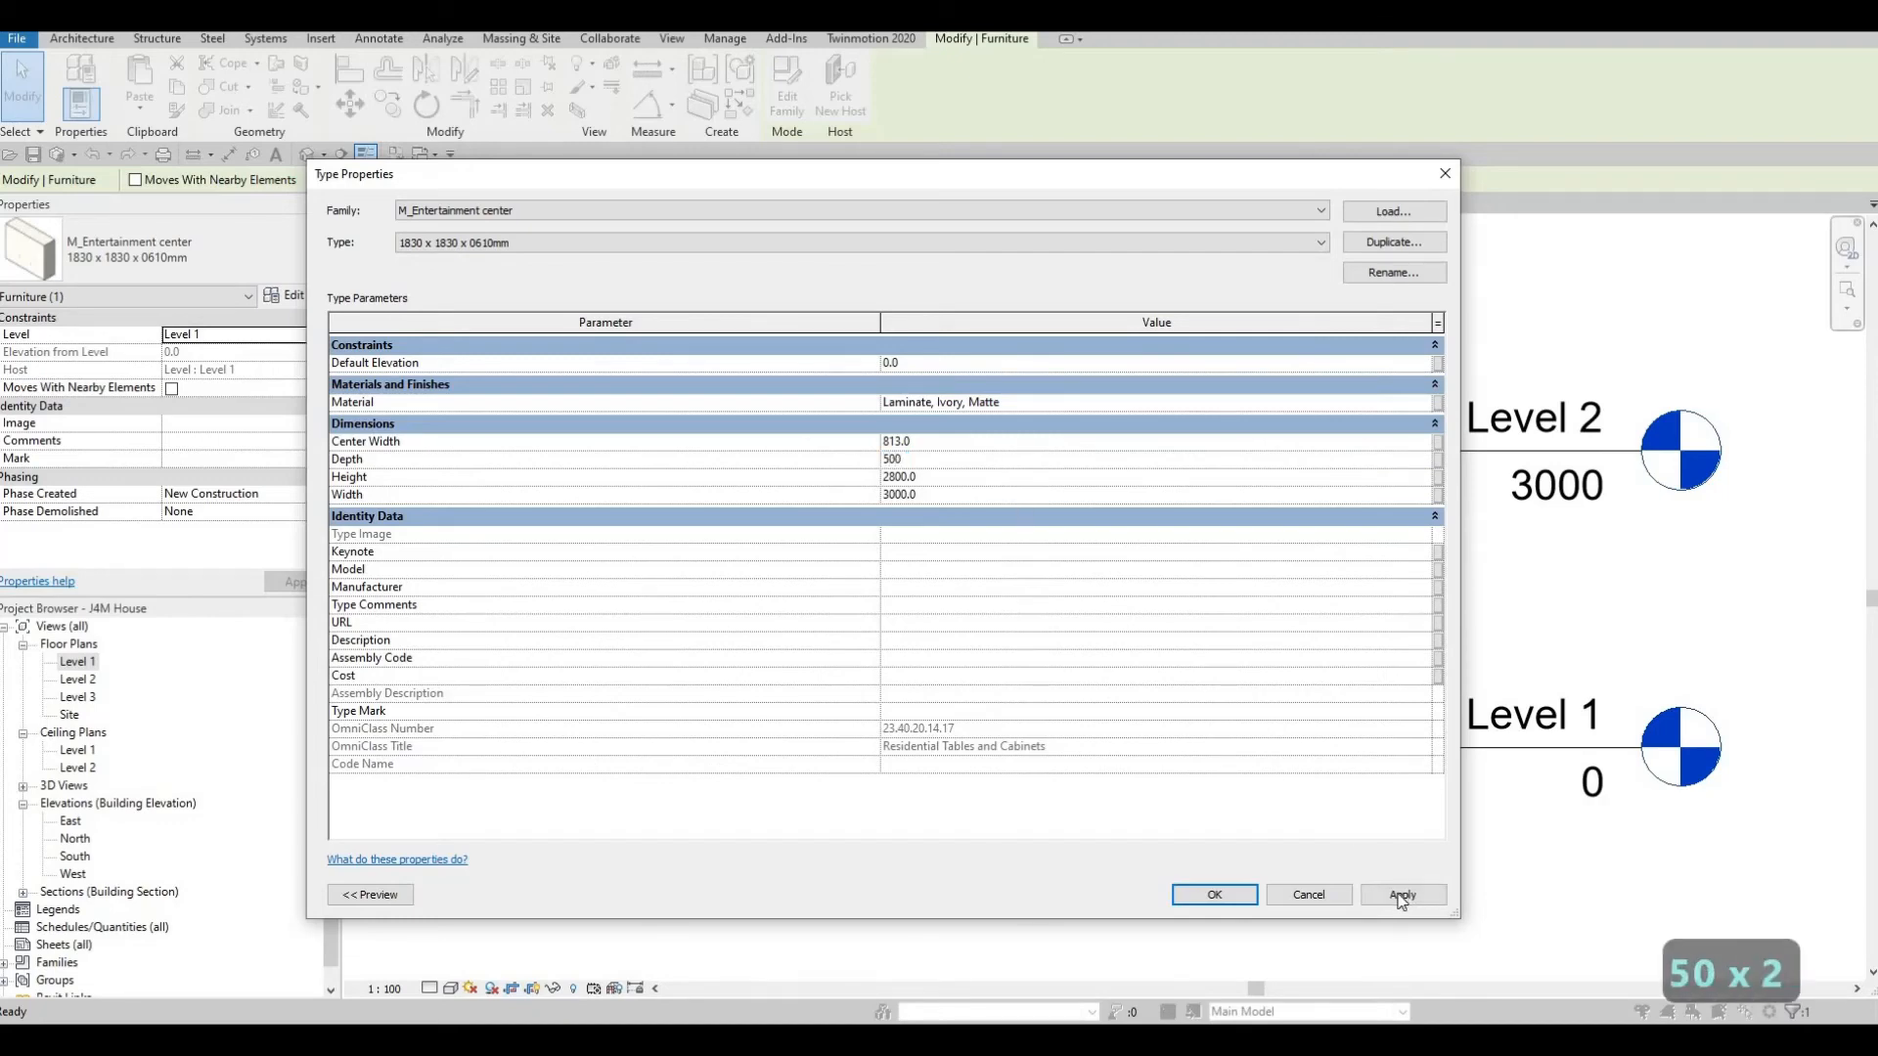
{"action": "left_click", "coordinate": [1214, 894]}
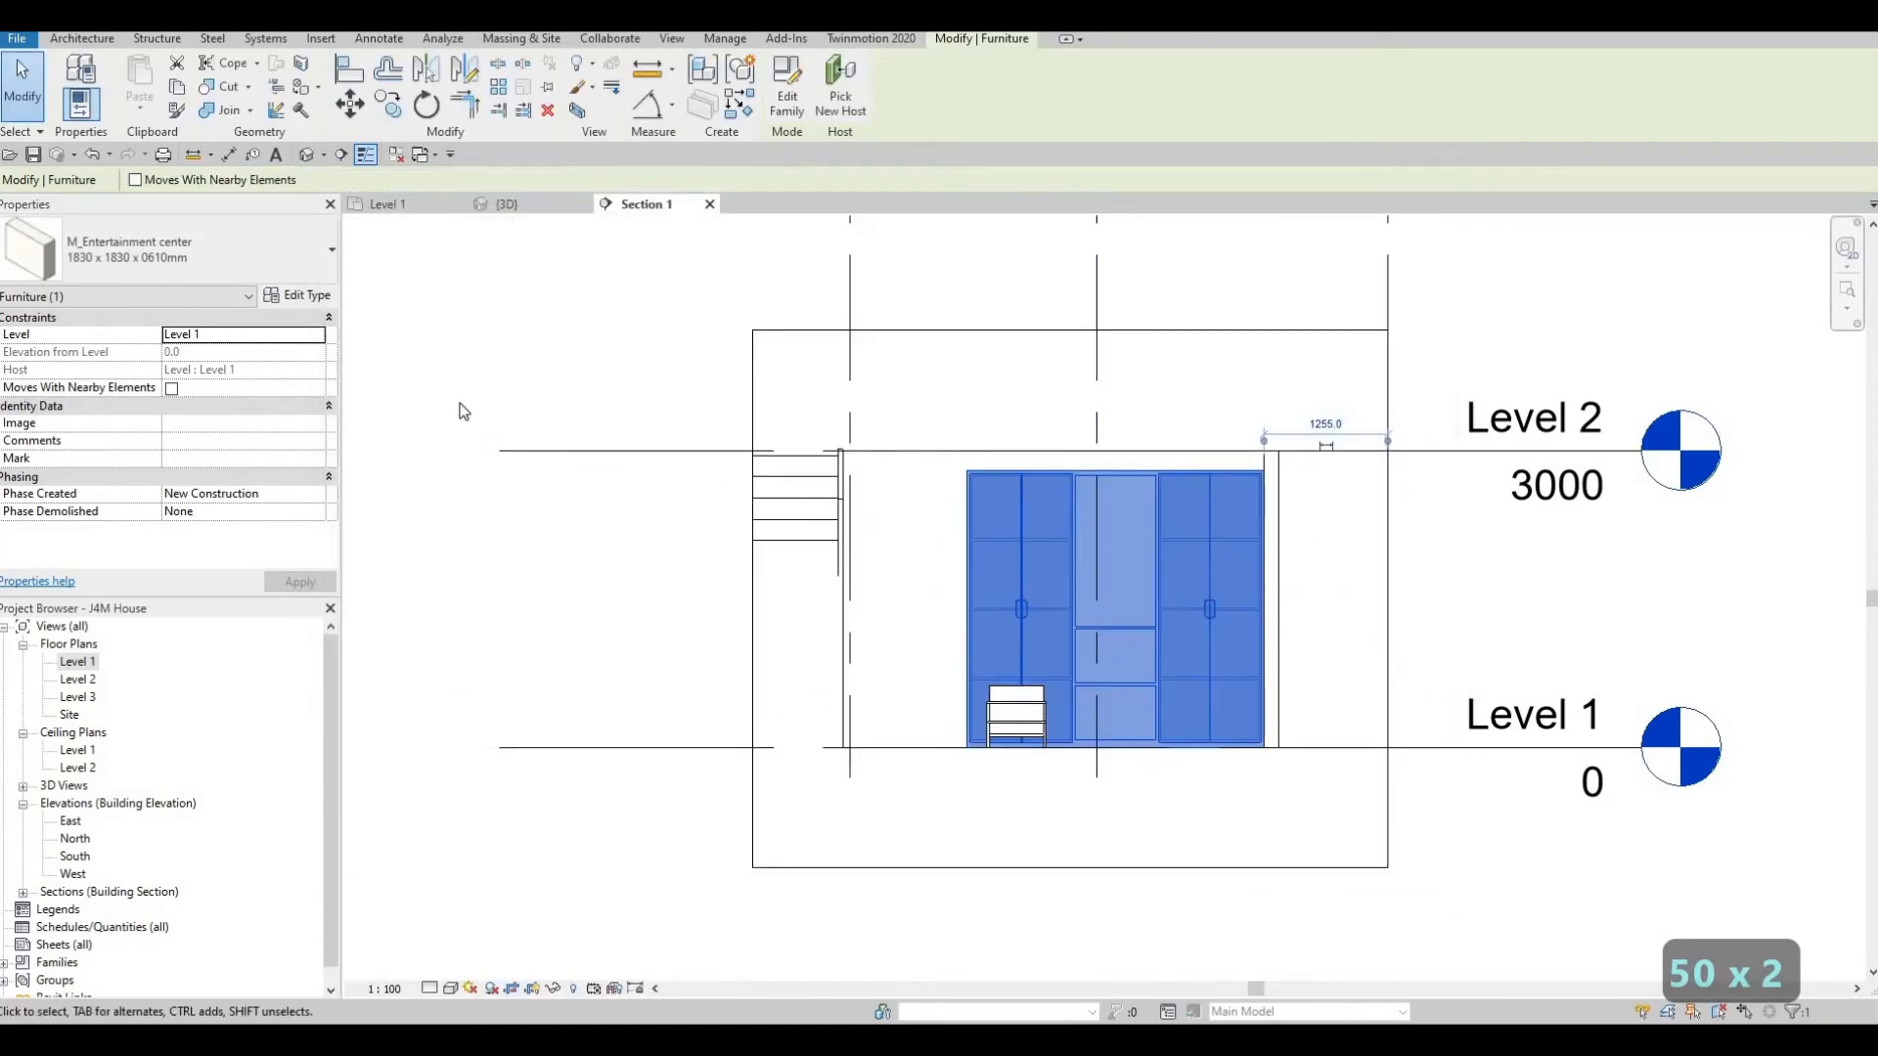
Set the entertainment center's center width to 2000 mm.
{"action": "left_click", "coordinate": [301, 297]}
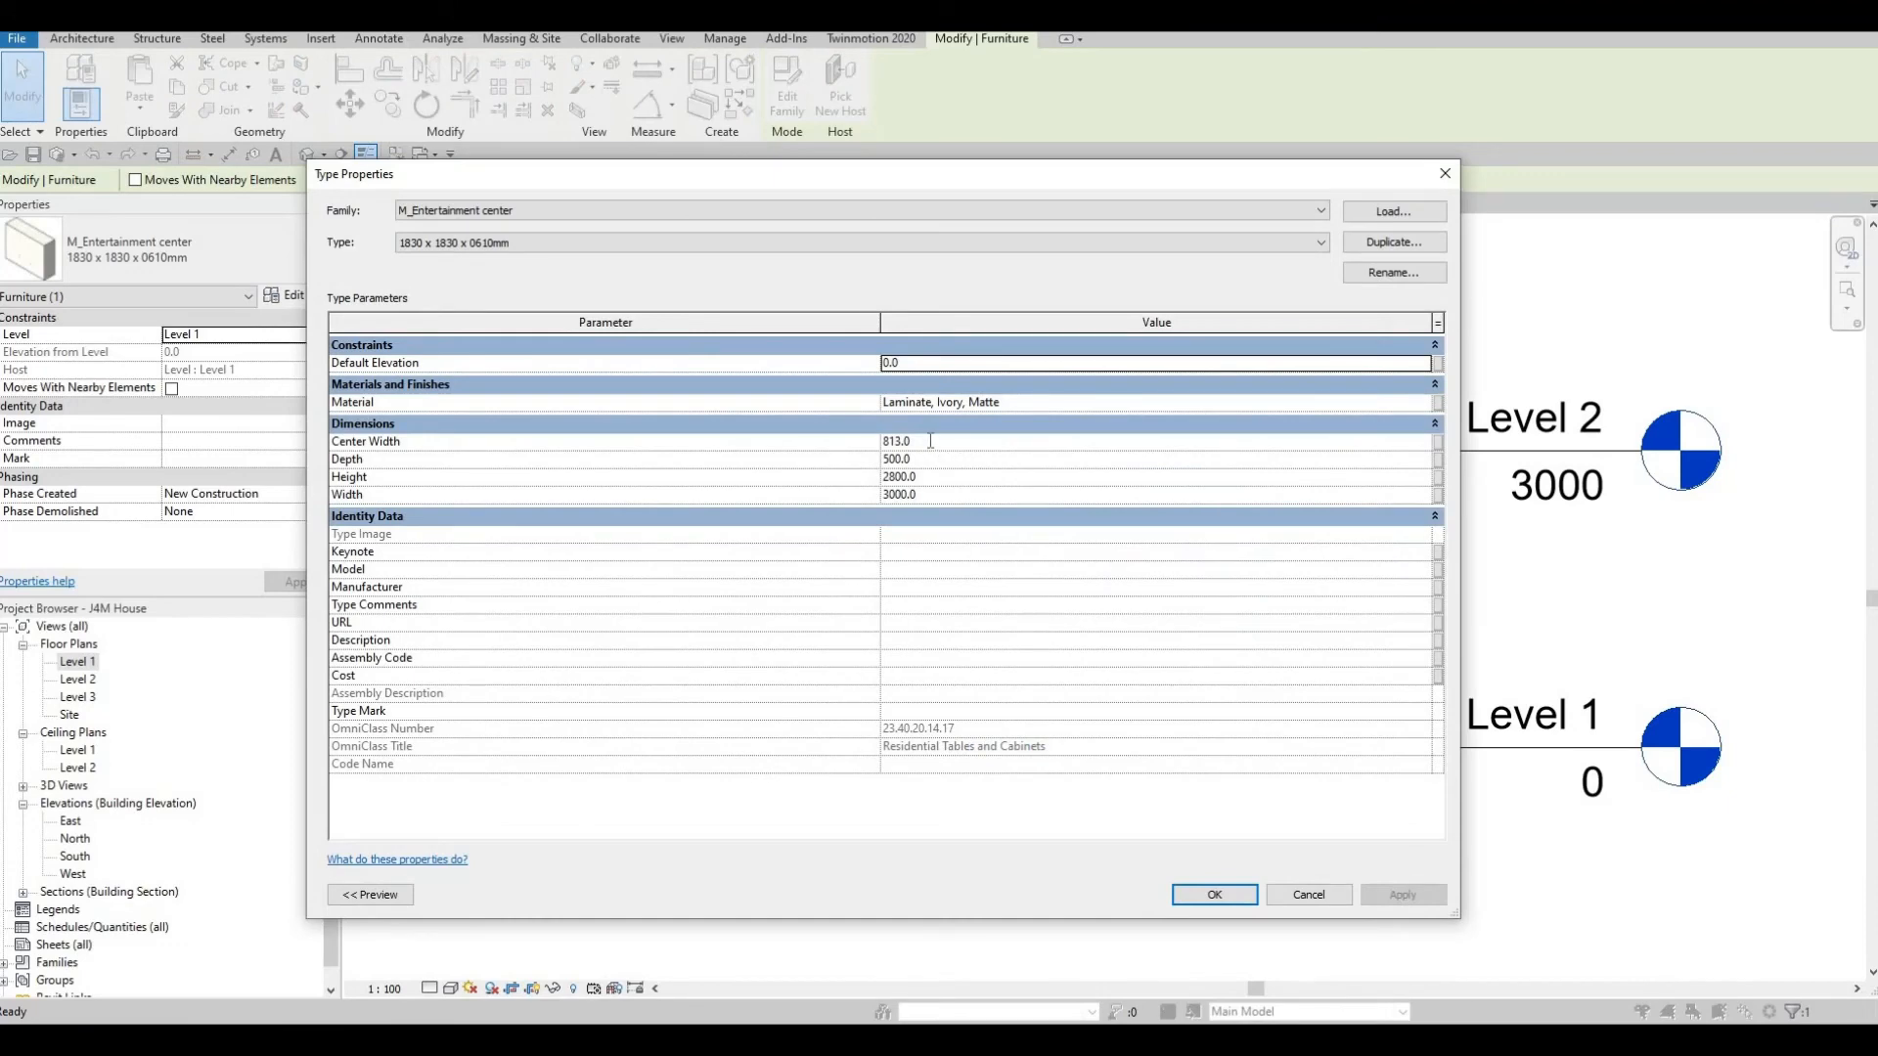
{"action": "left_click", "coordinate": [929, 441]}
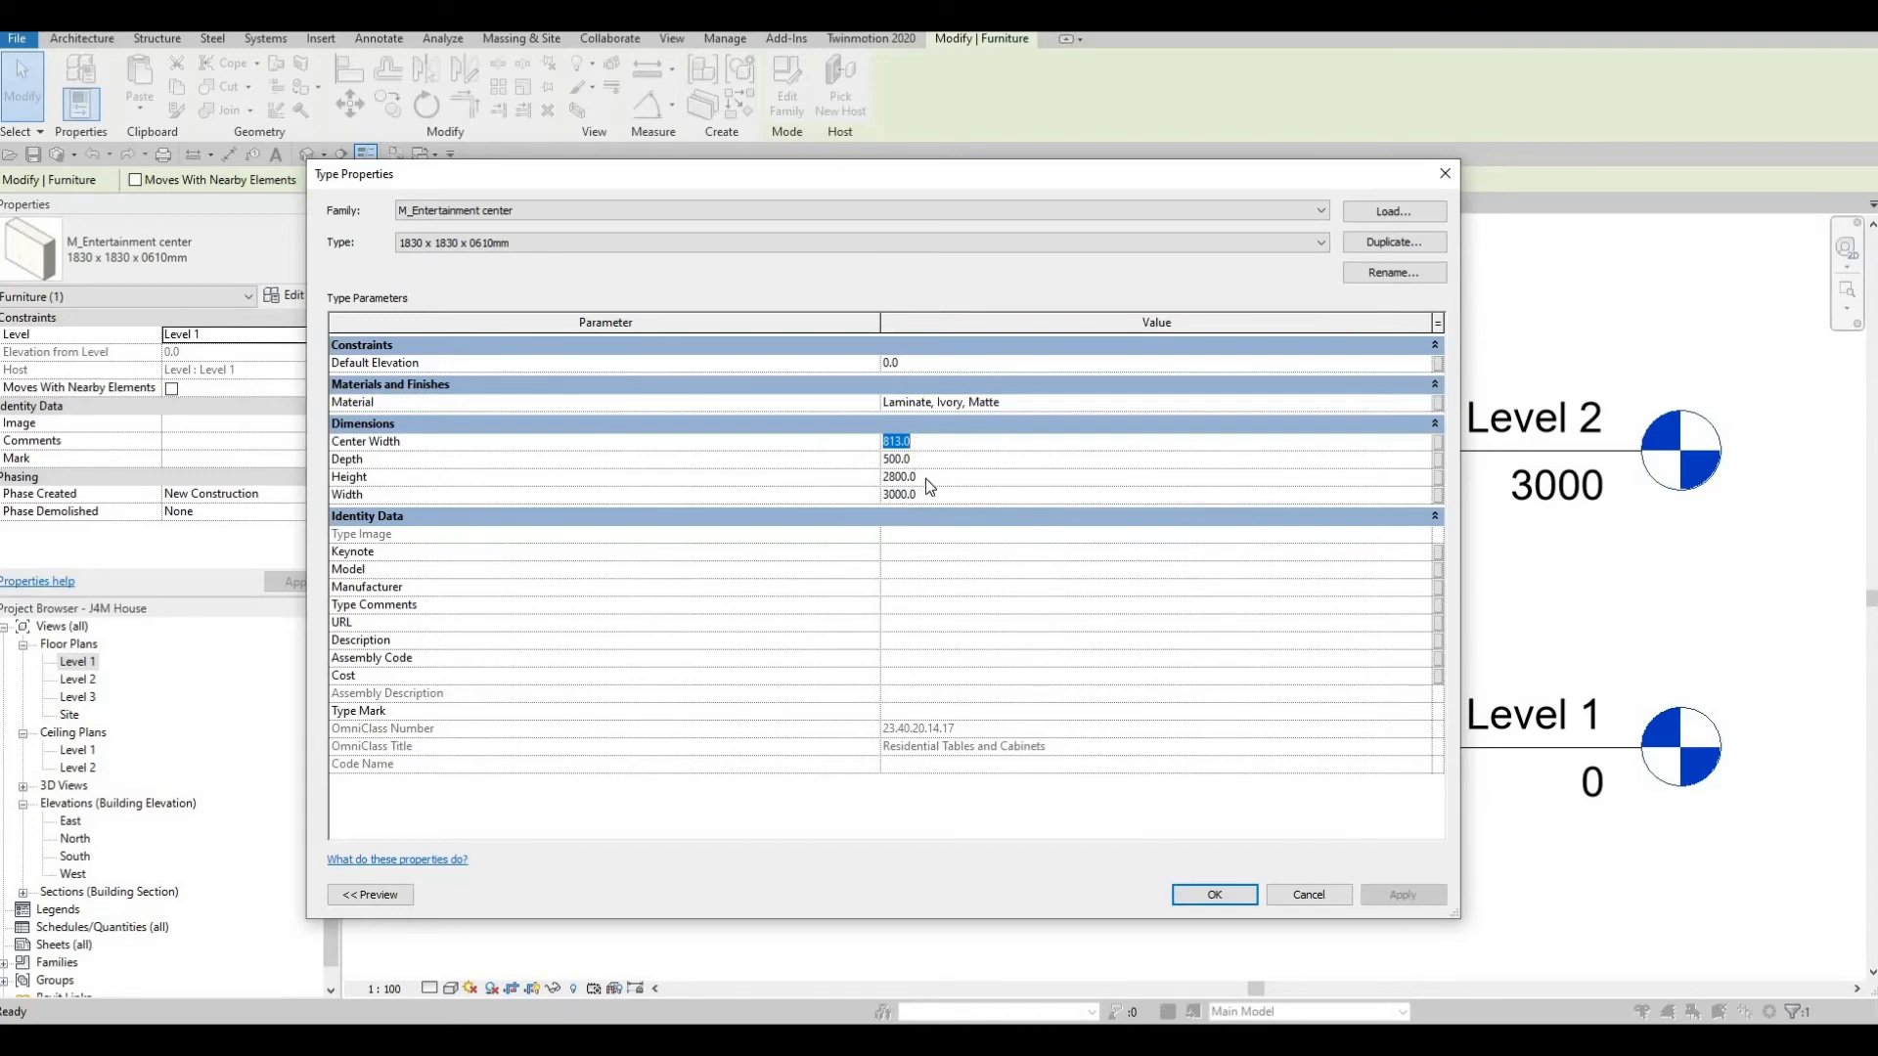
{"action": "type", "text": "2000"}
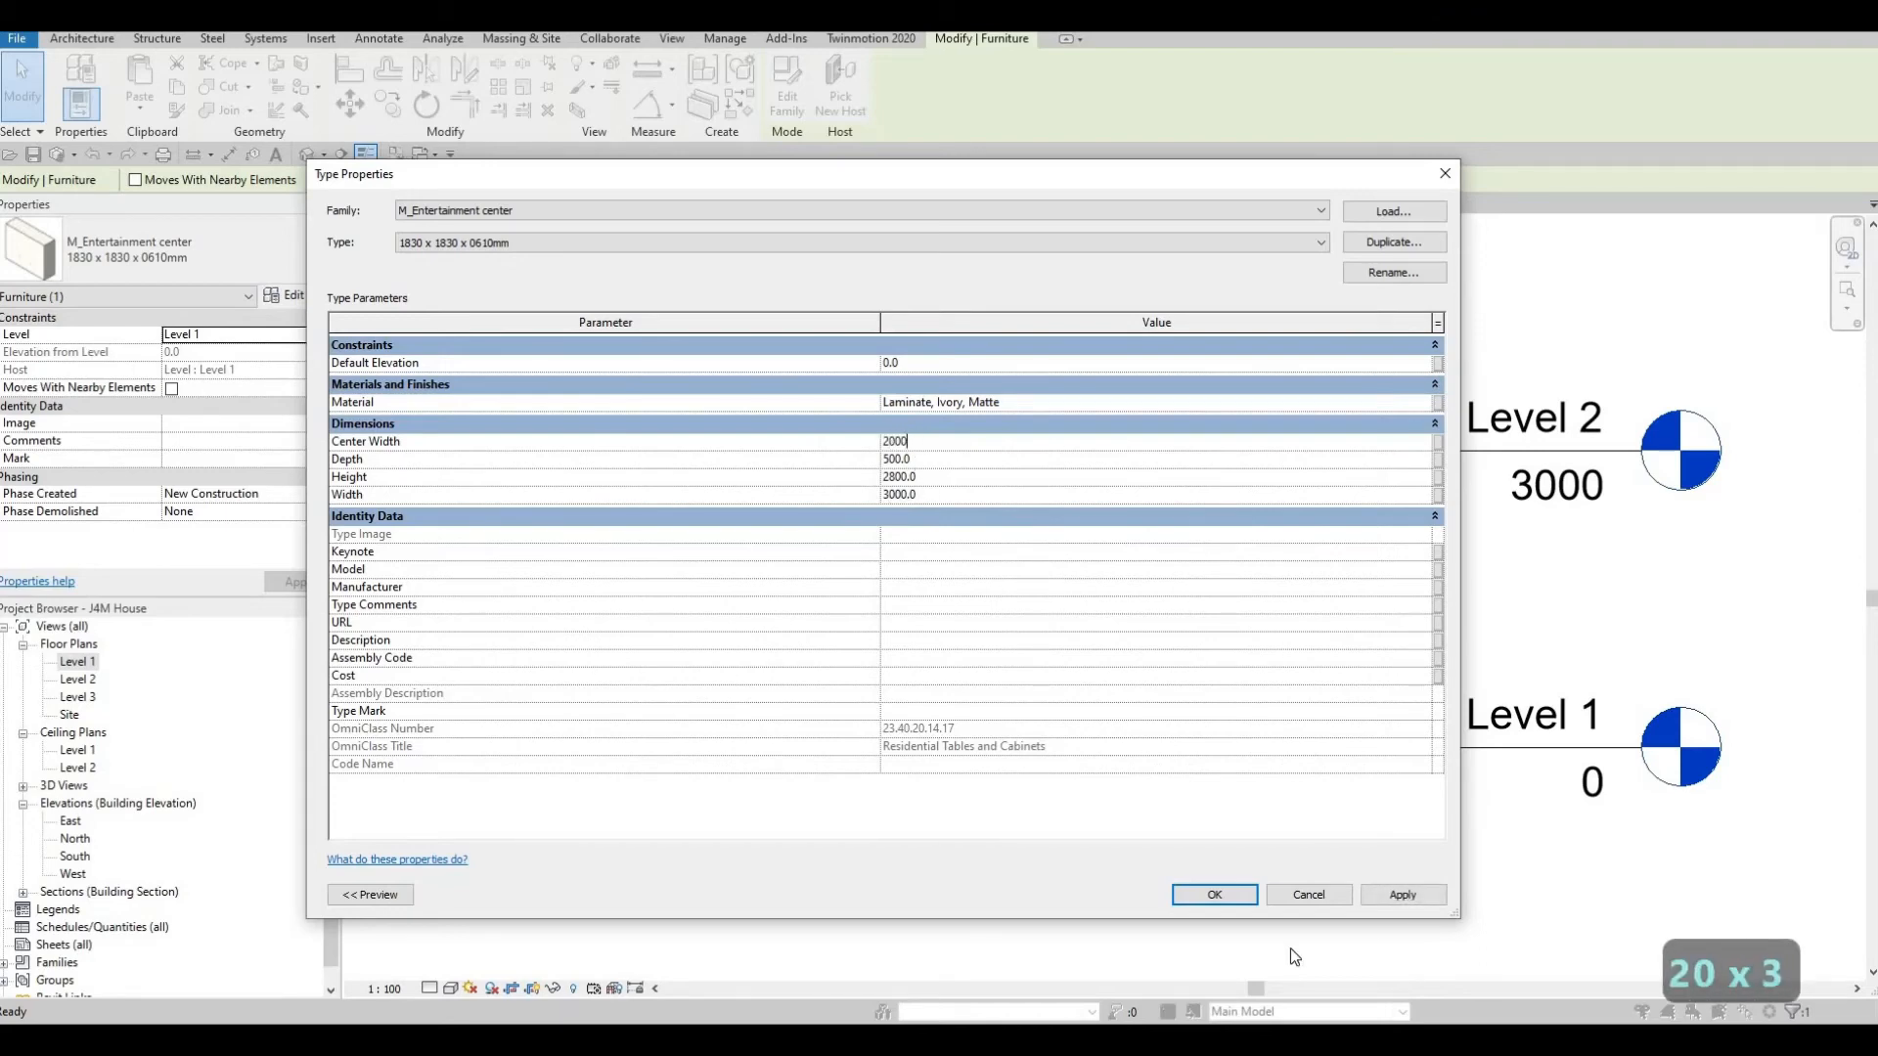
{"action": "left_click", "coordinate": [1402, 895]}
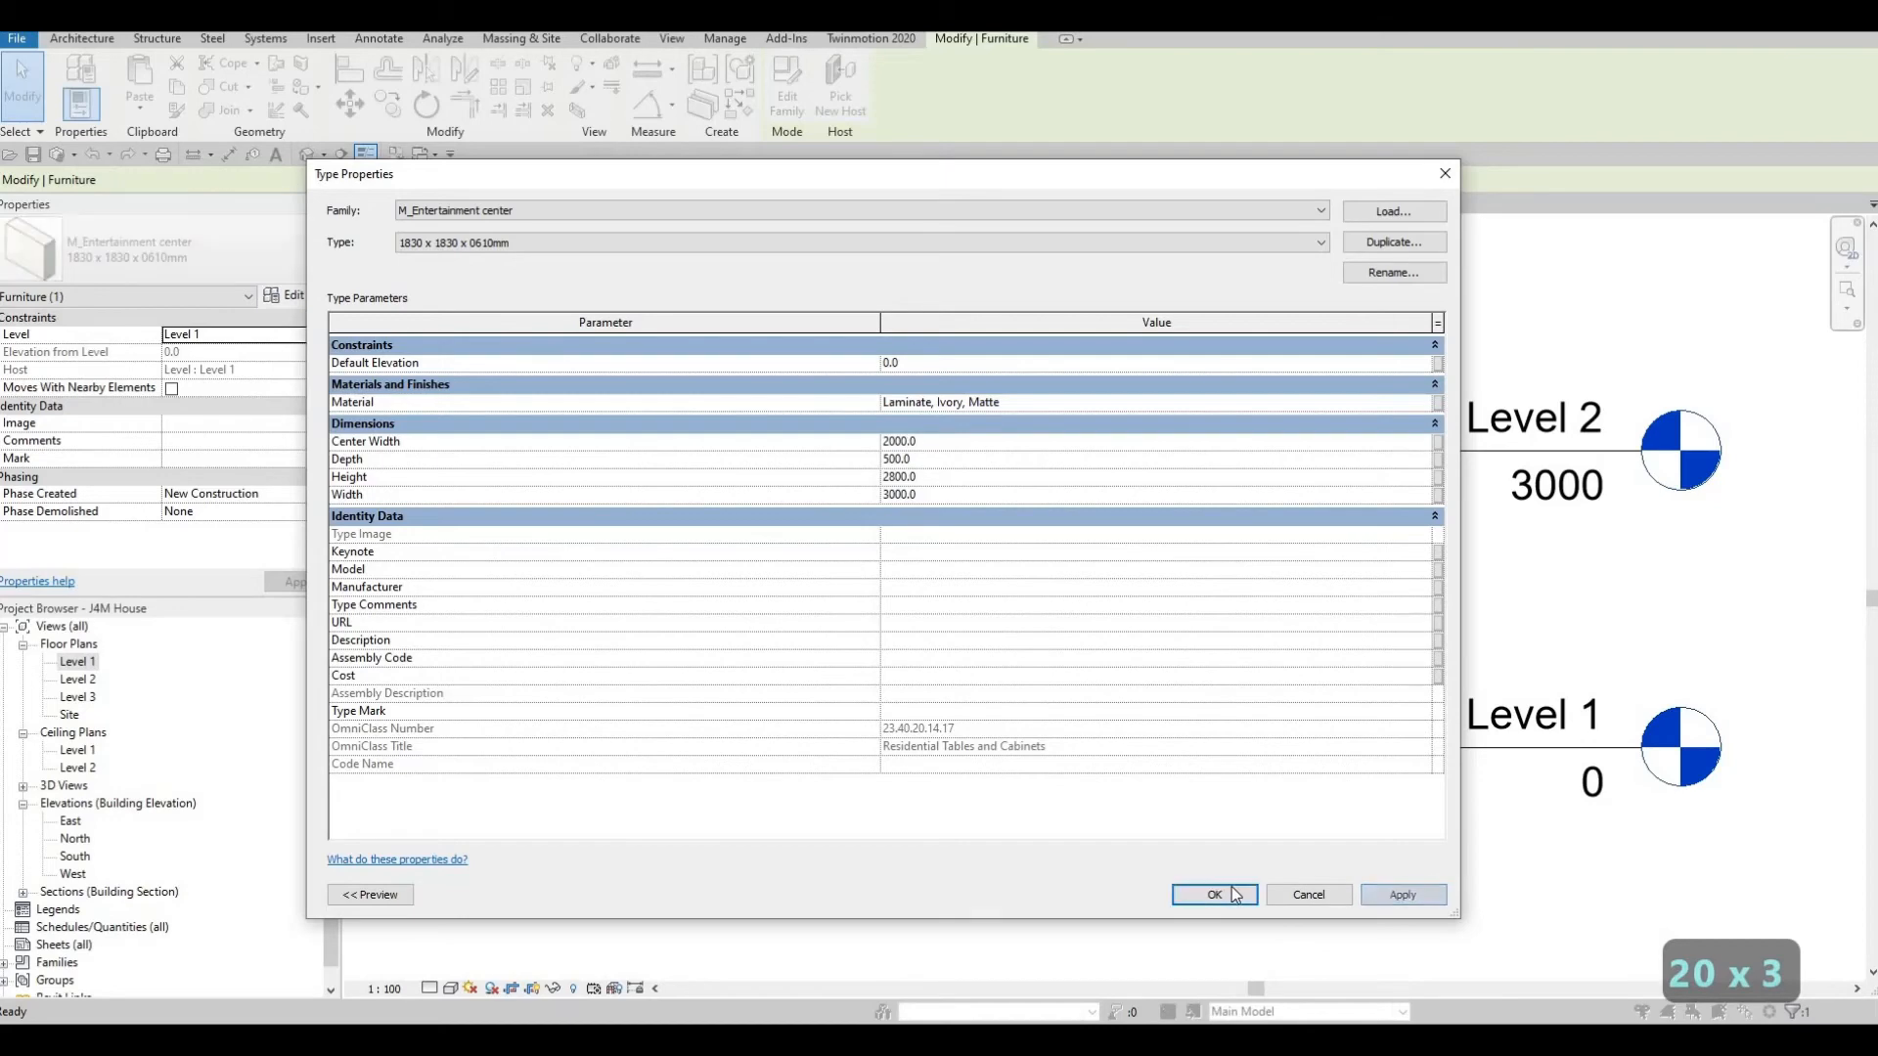
{"action": "left_click", "coordinate": [1214, 895]}
{"action": "key", "text": "Escape"}
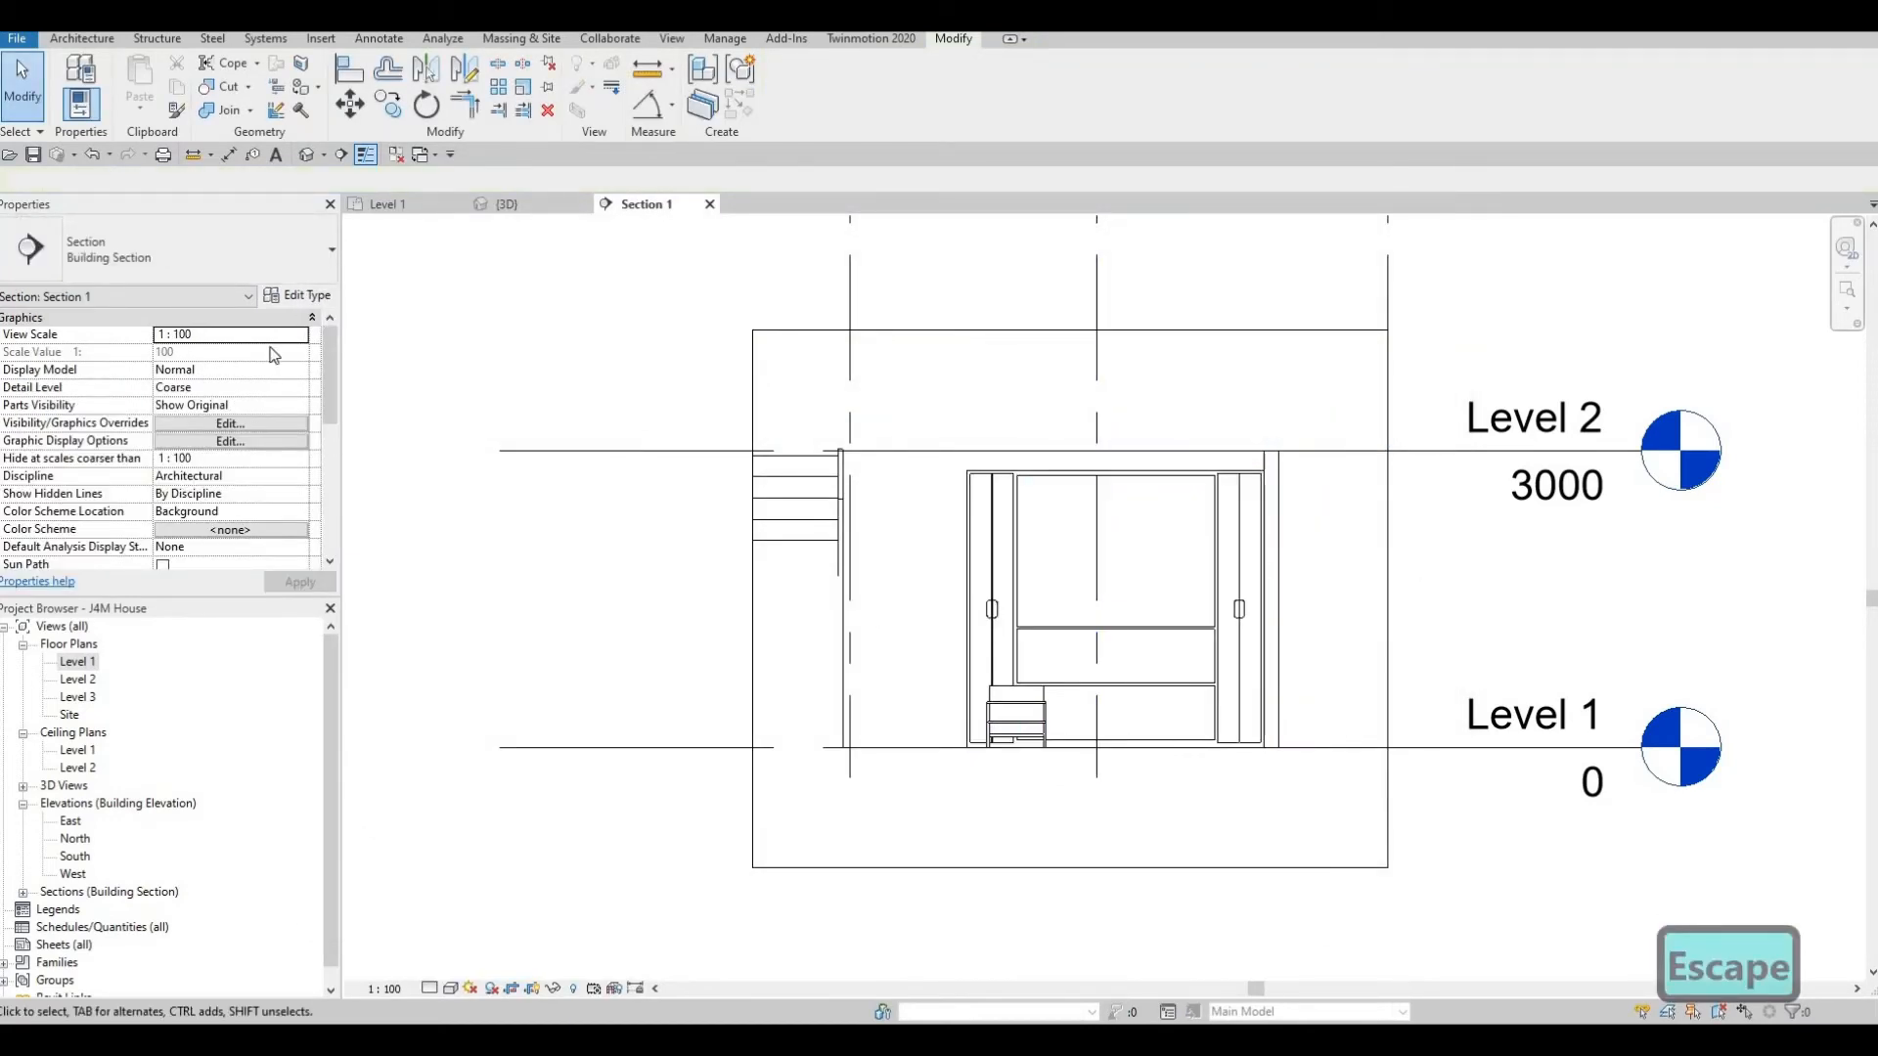
{"action": "left_click", "coordinate": [293, 296]}
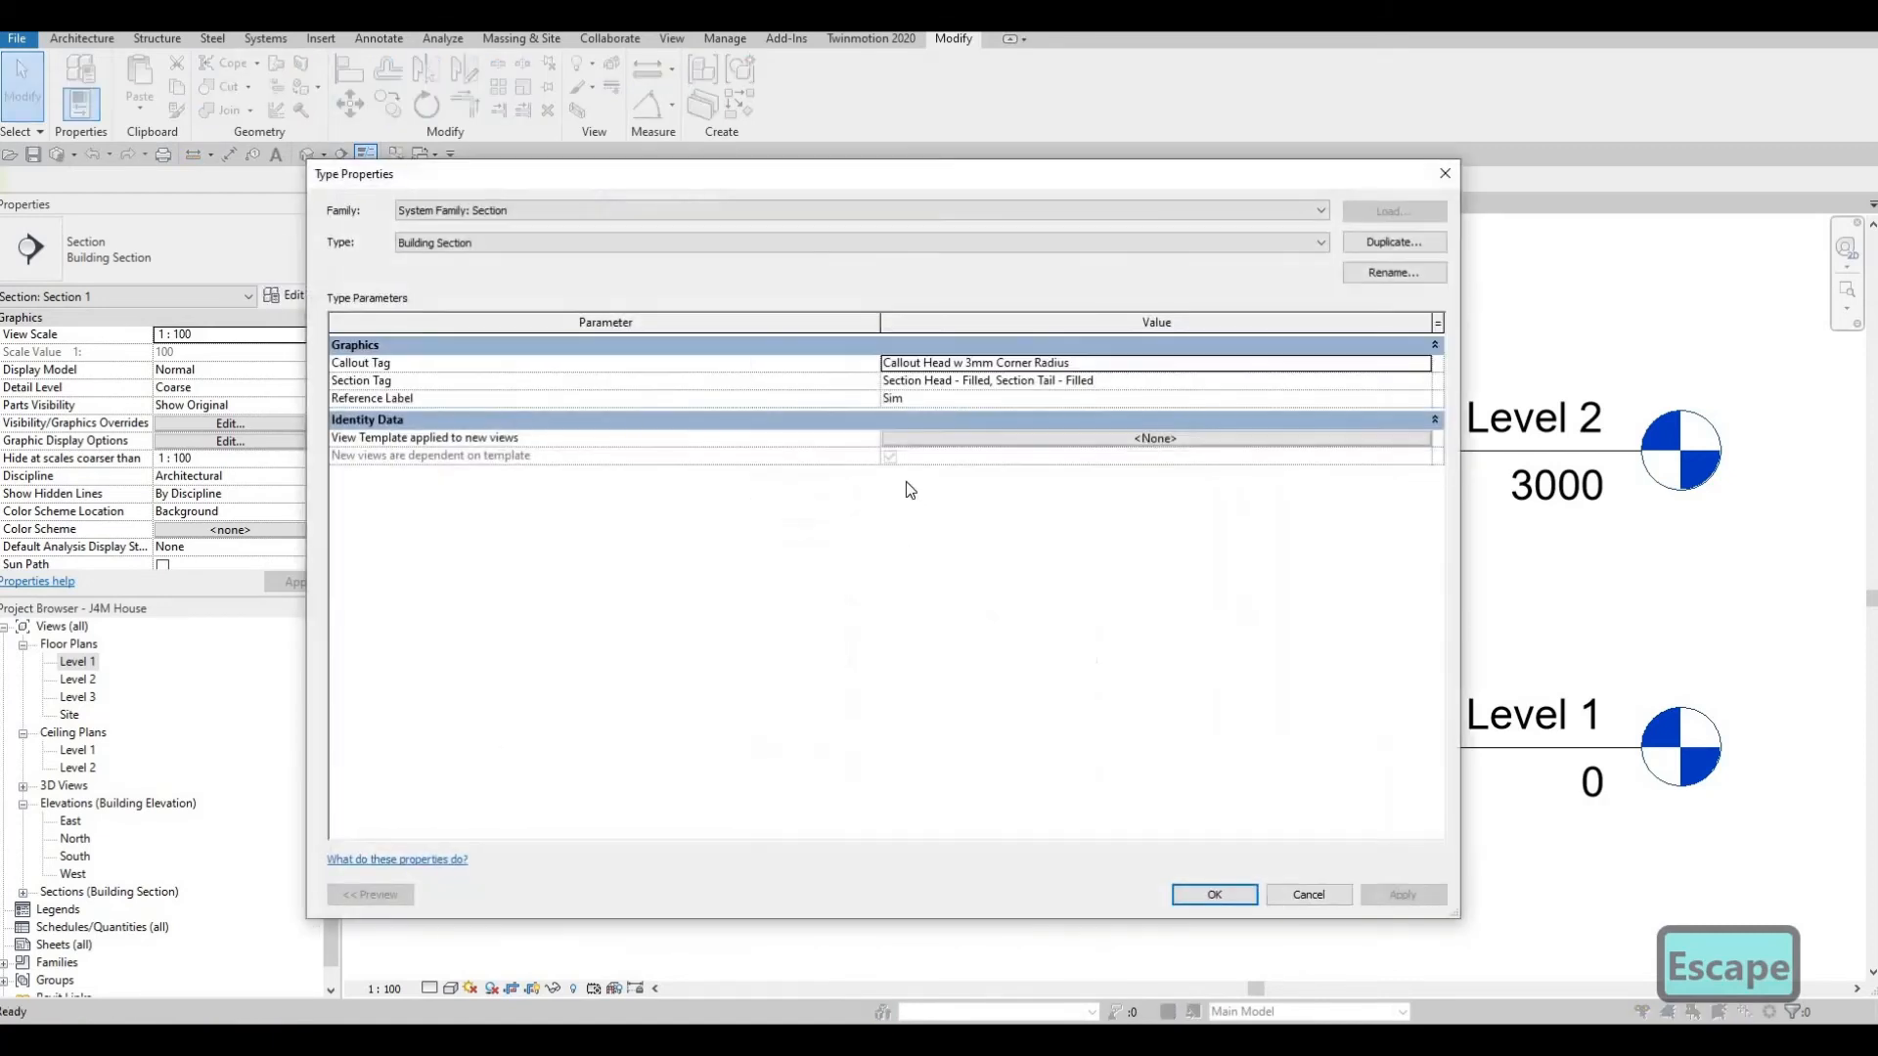
{"action": "key", "text": "Escape"}
{"action": "key", "text": "Escape"}
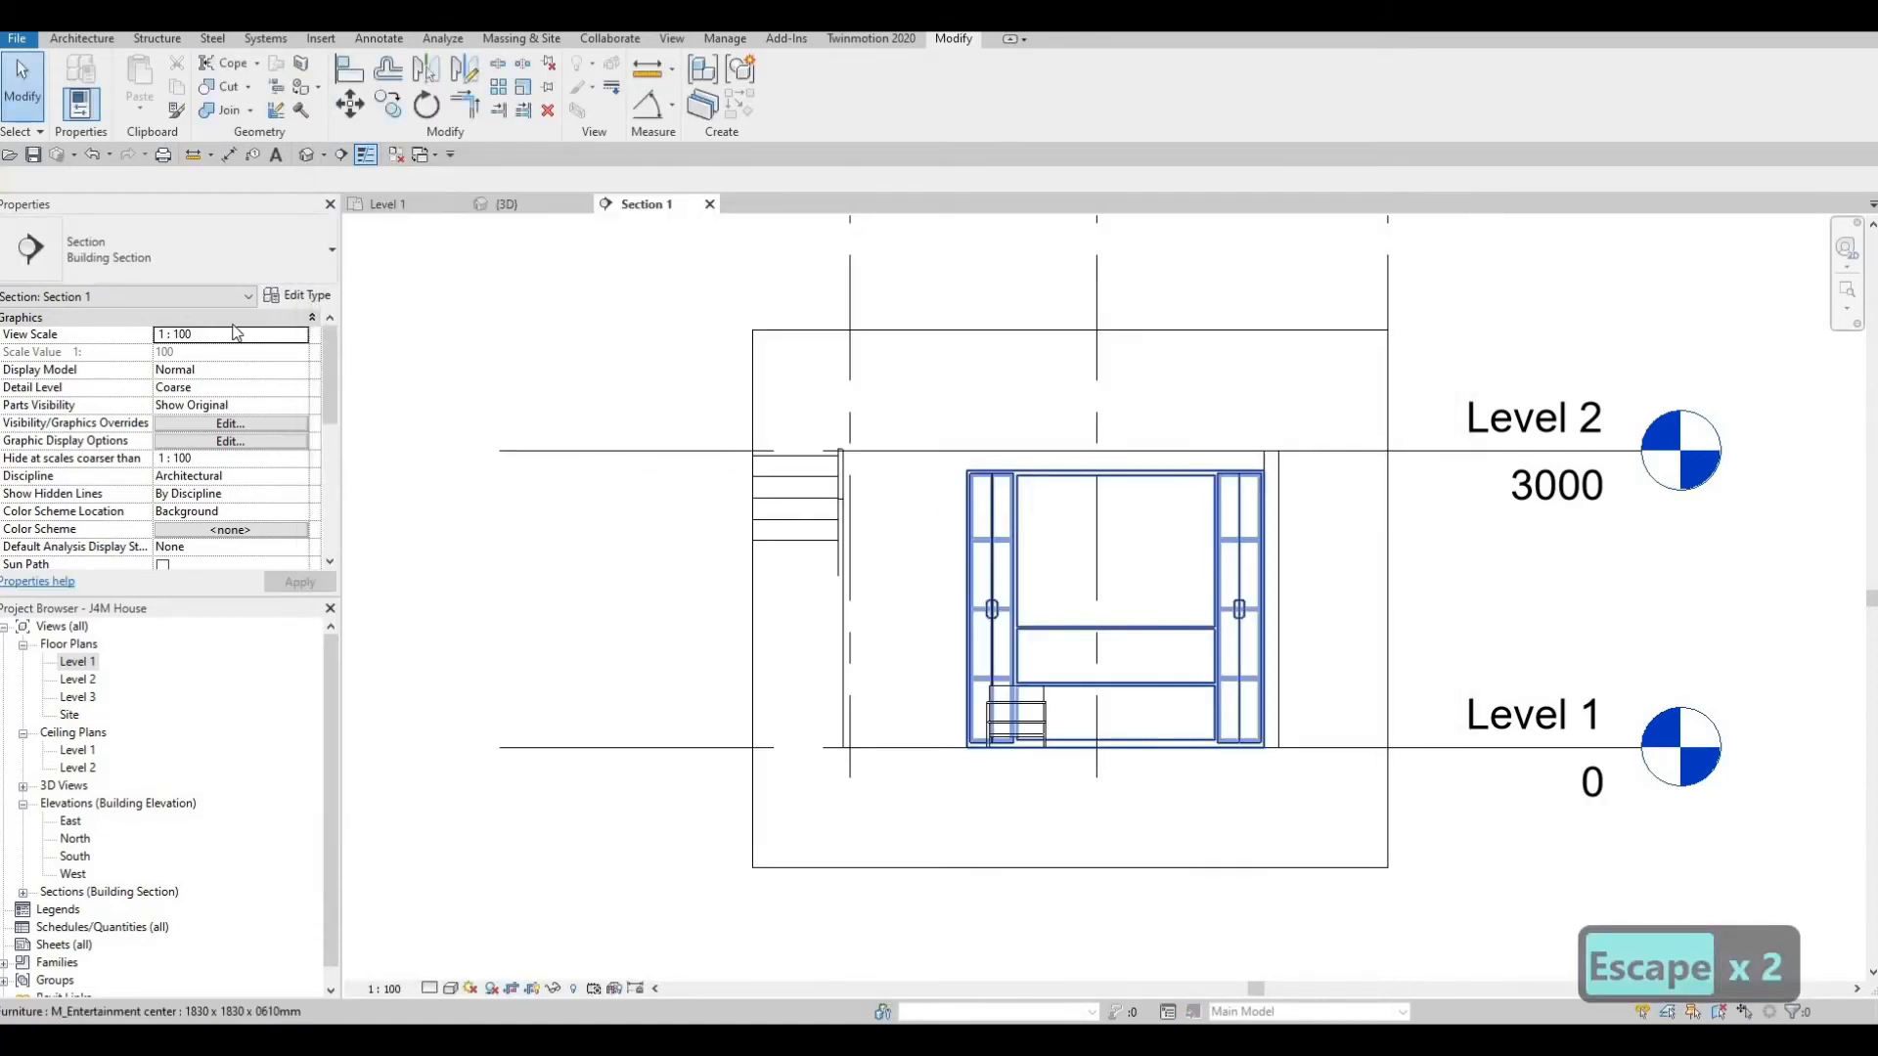
Set the entertainment center's center width to 1500 mm and clear the selection.
{"action": "left_click", "coordinate": [297, 296]}
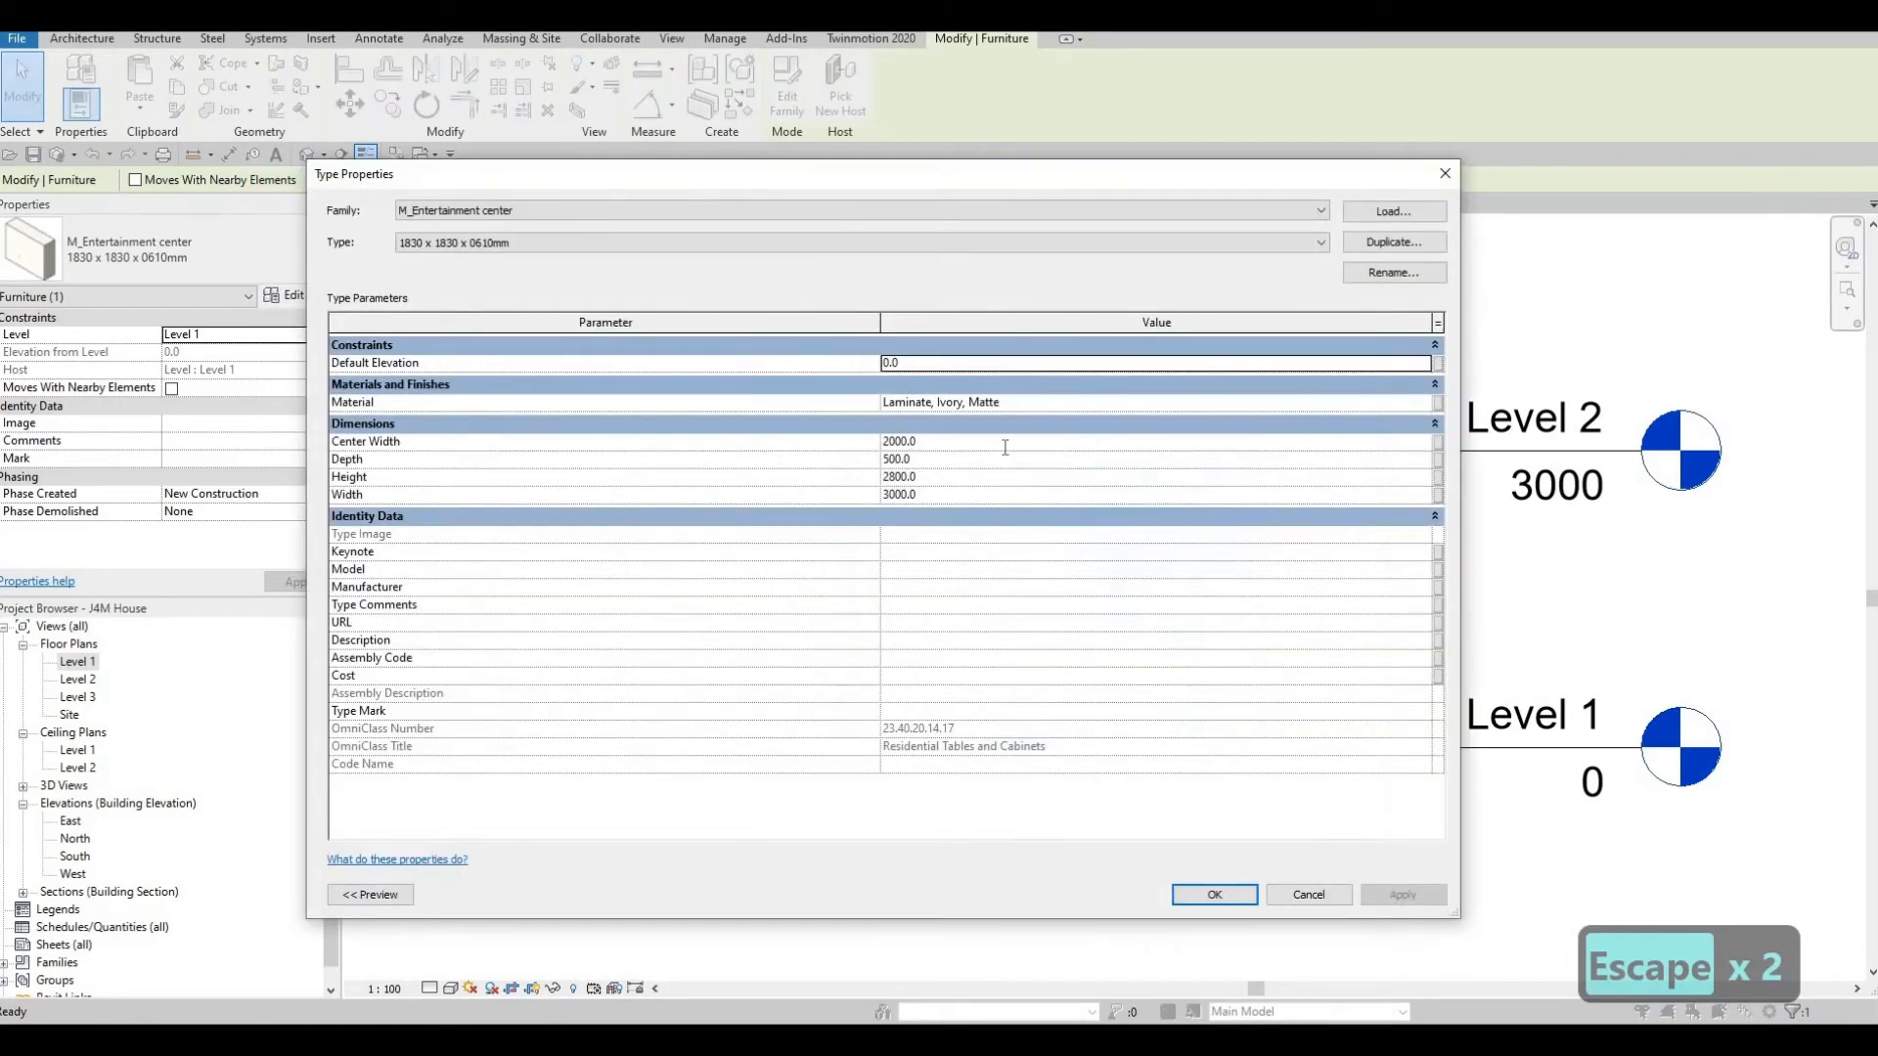
{"action": "left_click", "coordinate": [1005, 447]}
{"action": "type", "text": "1500"}
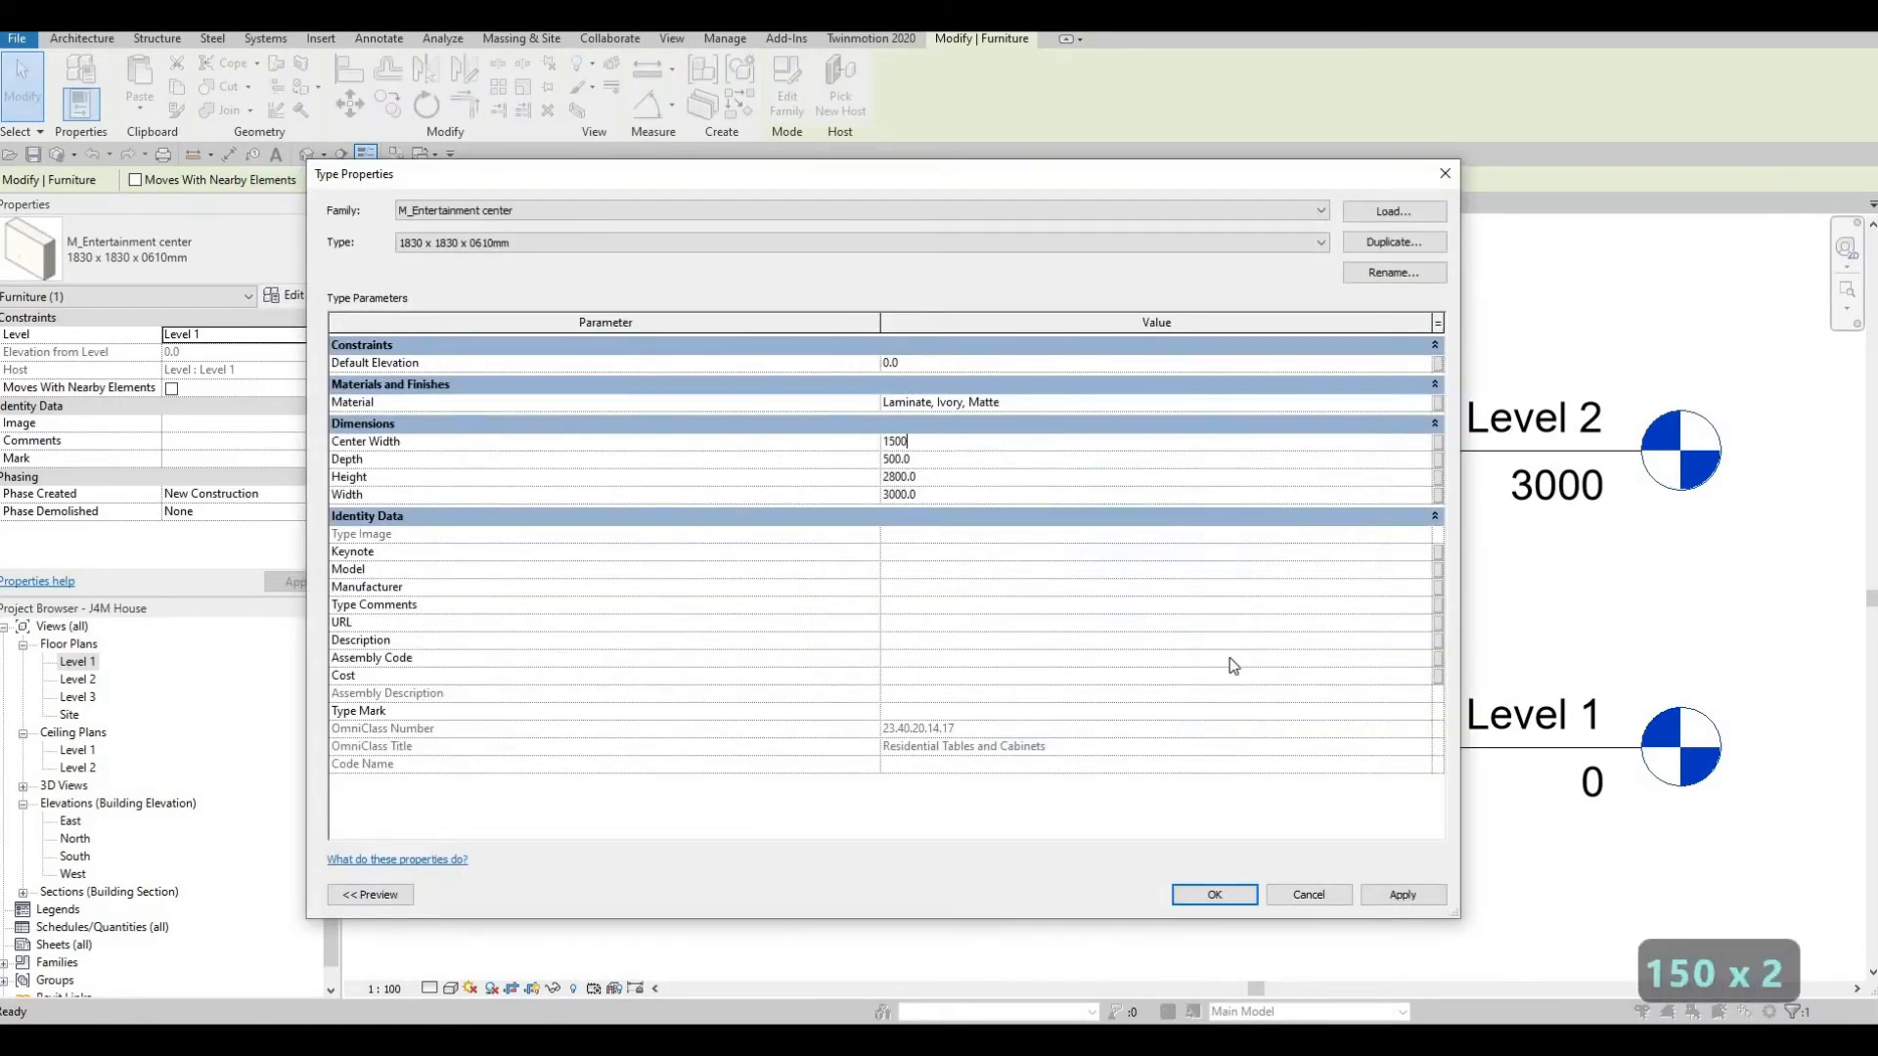
{"action": "left_click", "coordinate": [1396, 896]}
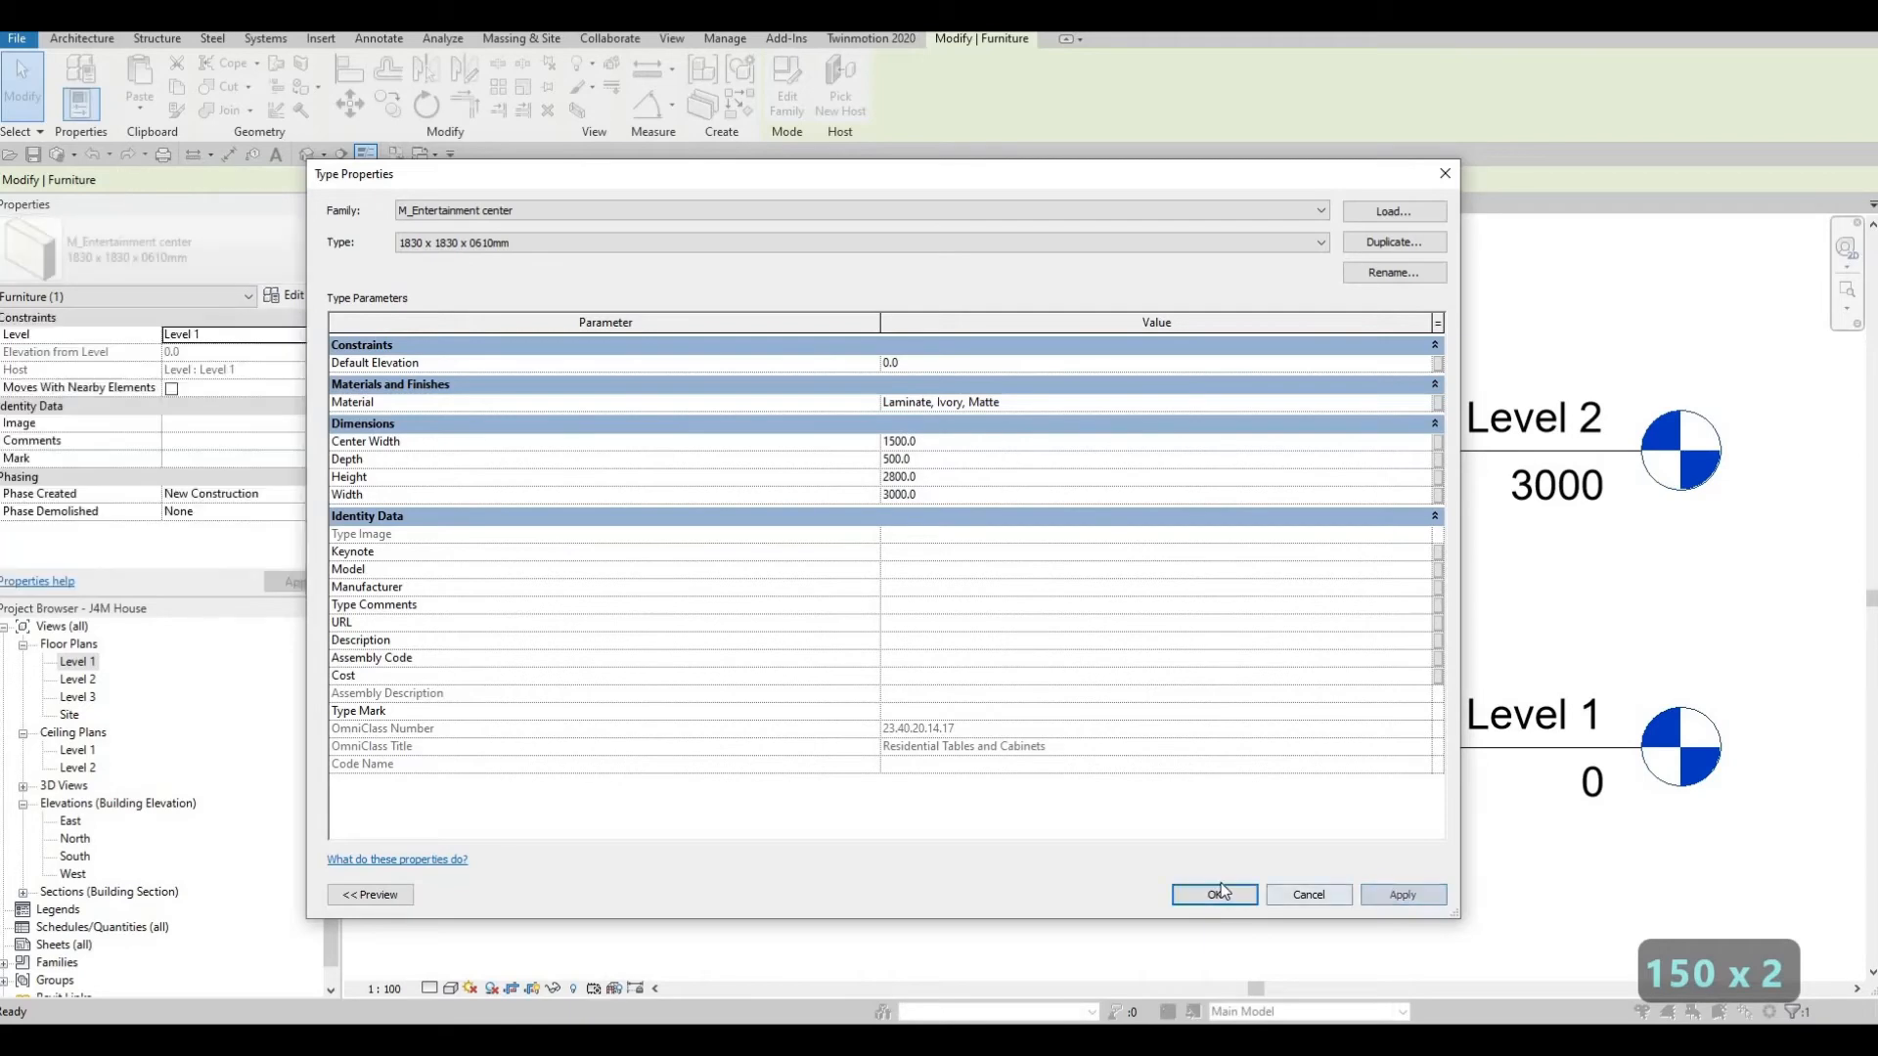
{"action": "left_click", "coordinate": [1209, 895]}
{"action": "key", "text": "Escape"}
{"action": "key", "text": "Escape"}
{"action": "key", "text": "Escape"}
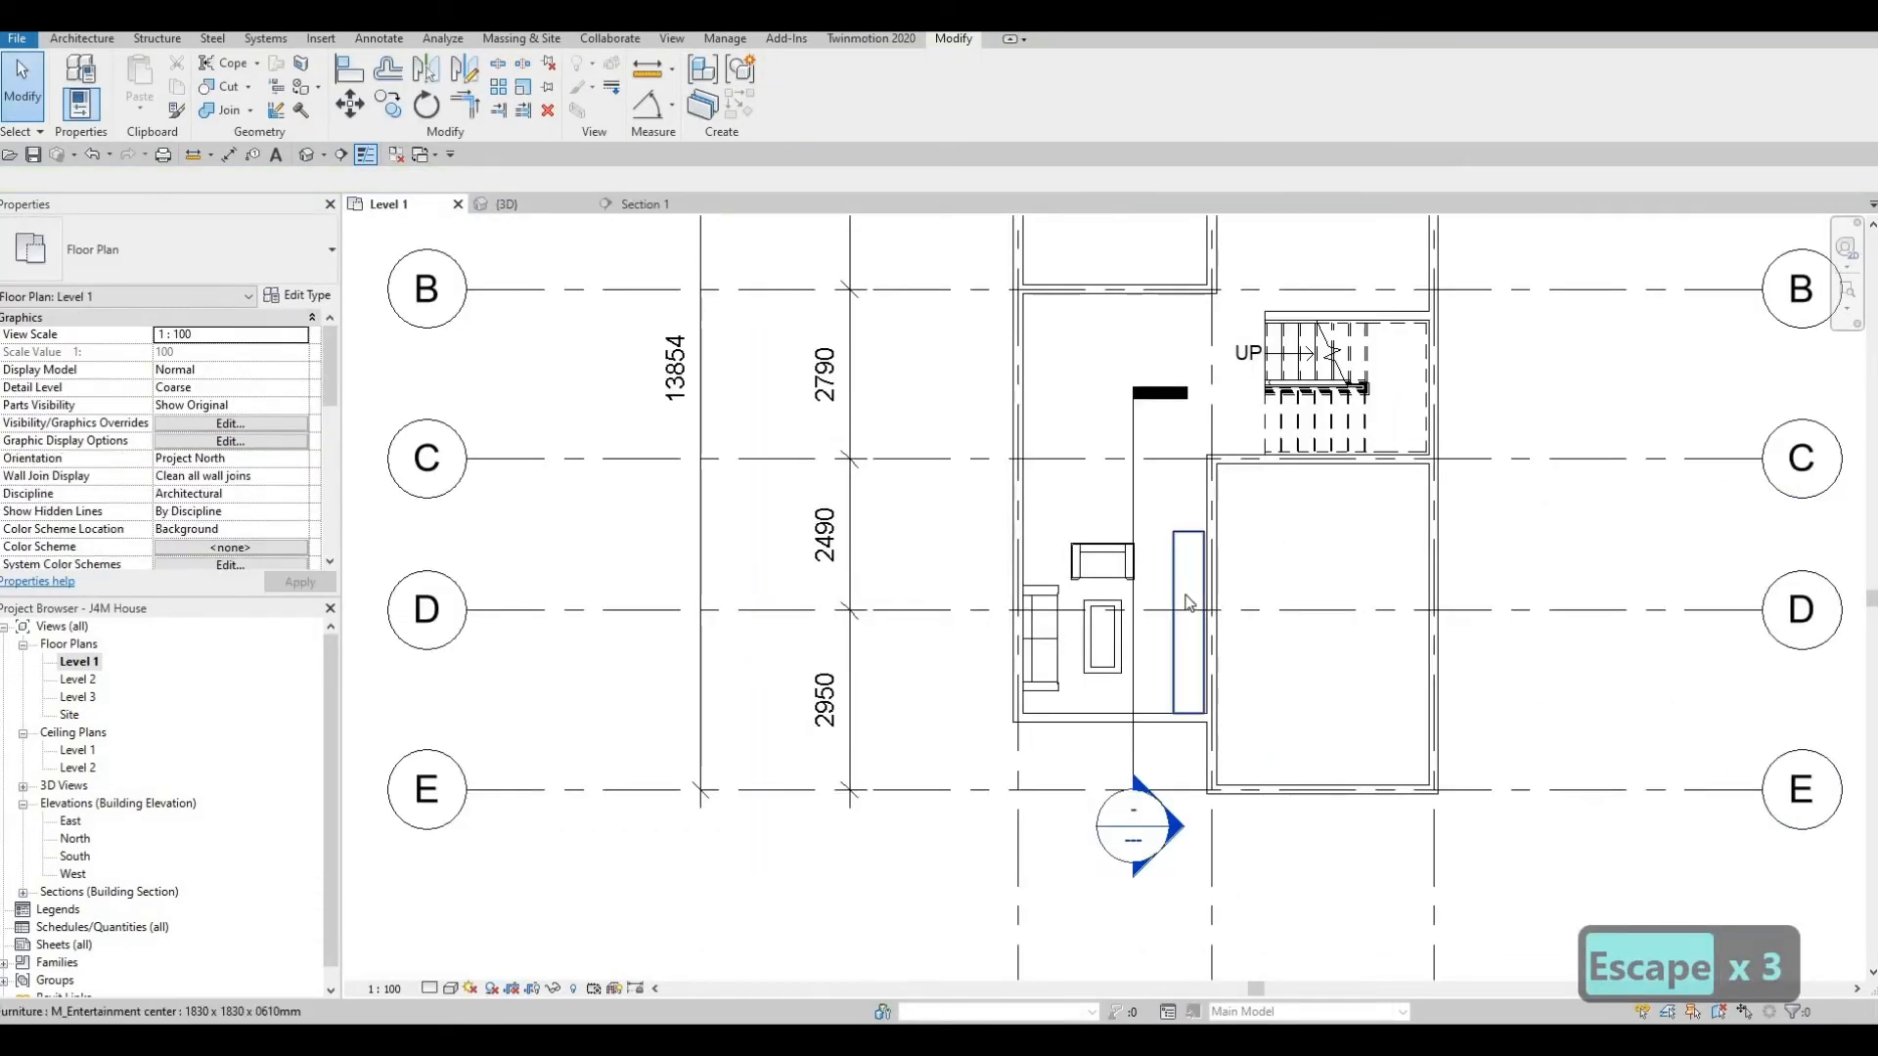
Align the back of the entertainment center with the interior wall's face in the Level 1 plan.
{"action": "scroll", "coordinate": [1220, 535], "scroll_direction": "up", "scroll_amount": 3}
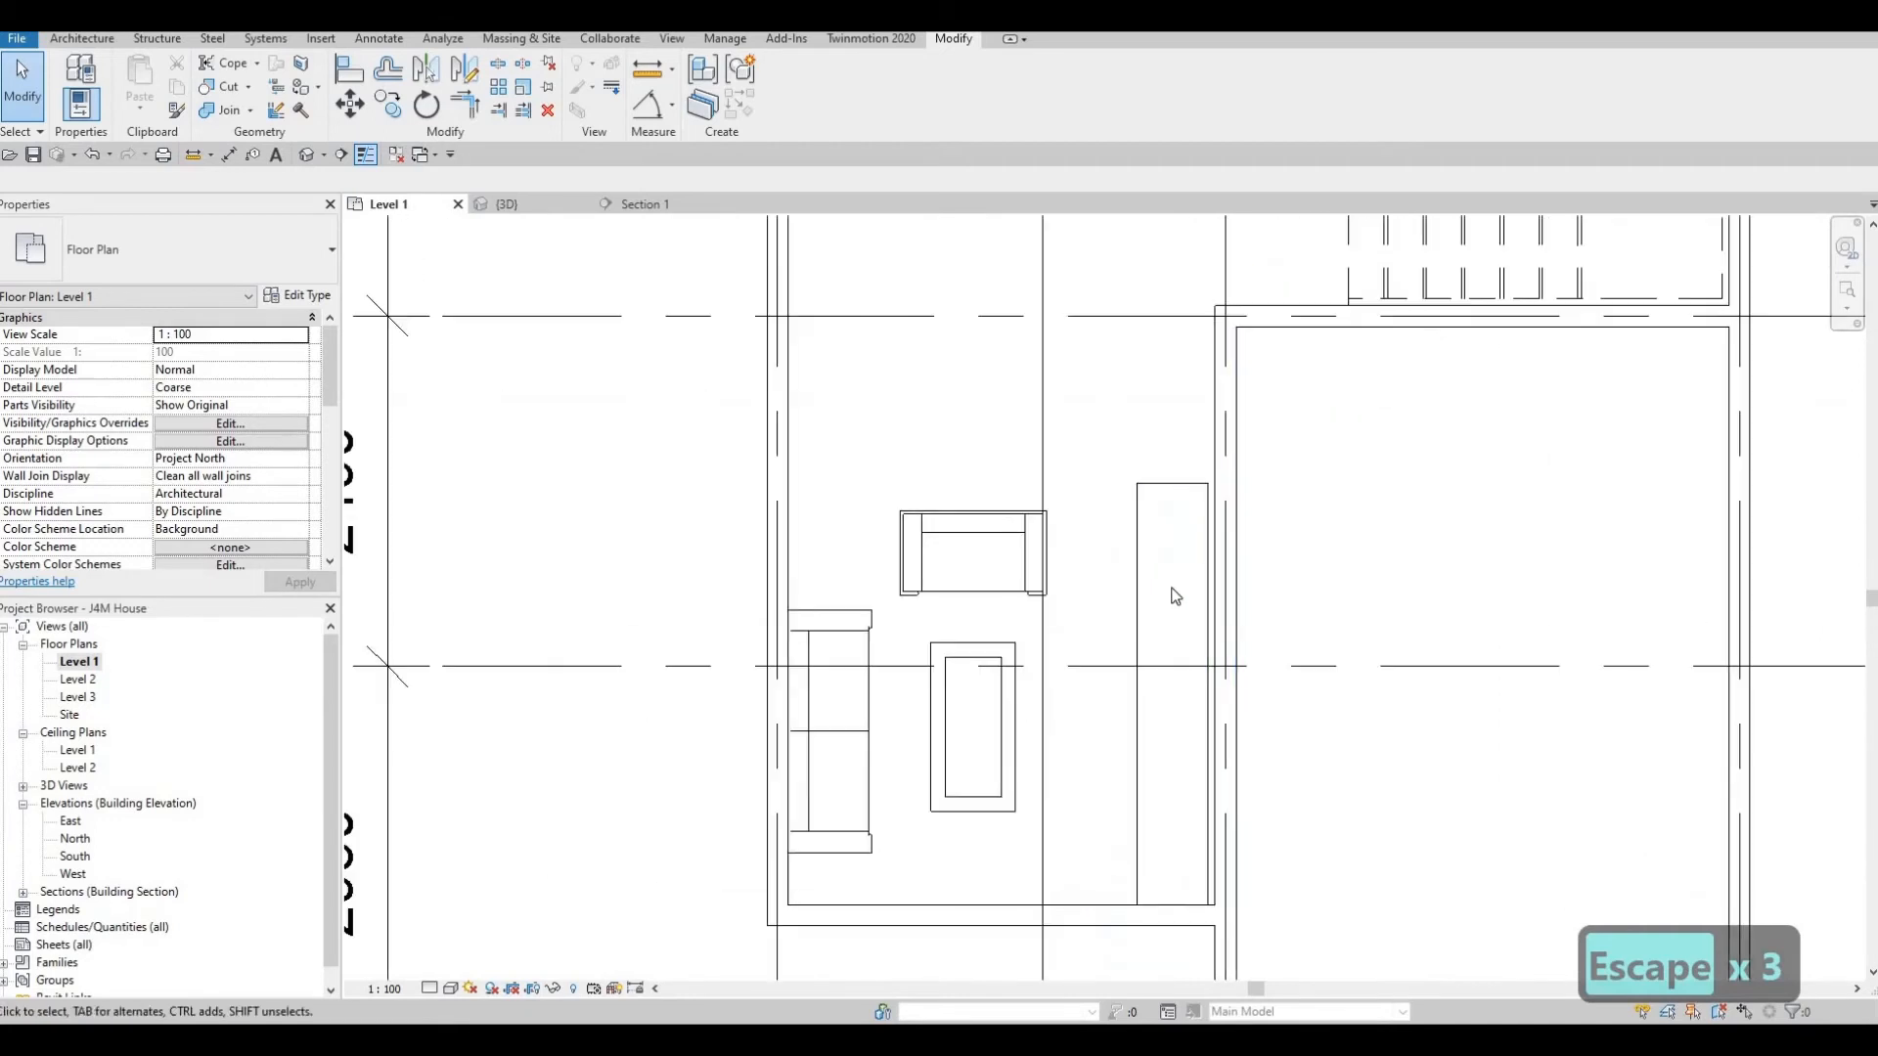
{"action": "key", "text": "a"}
{"action": "key", "text": "l"}
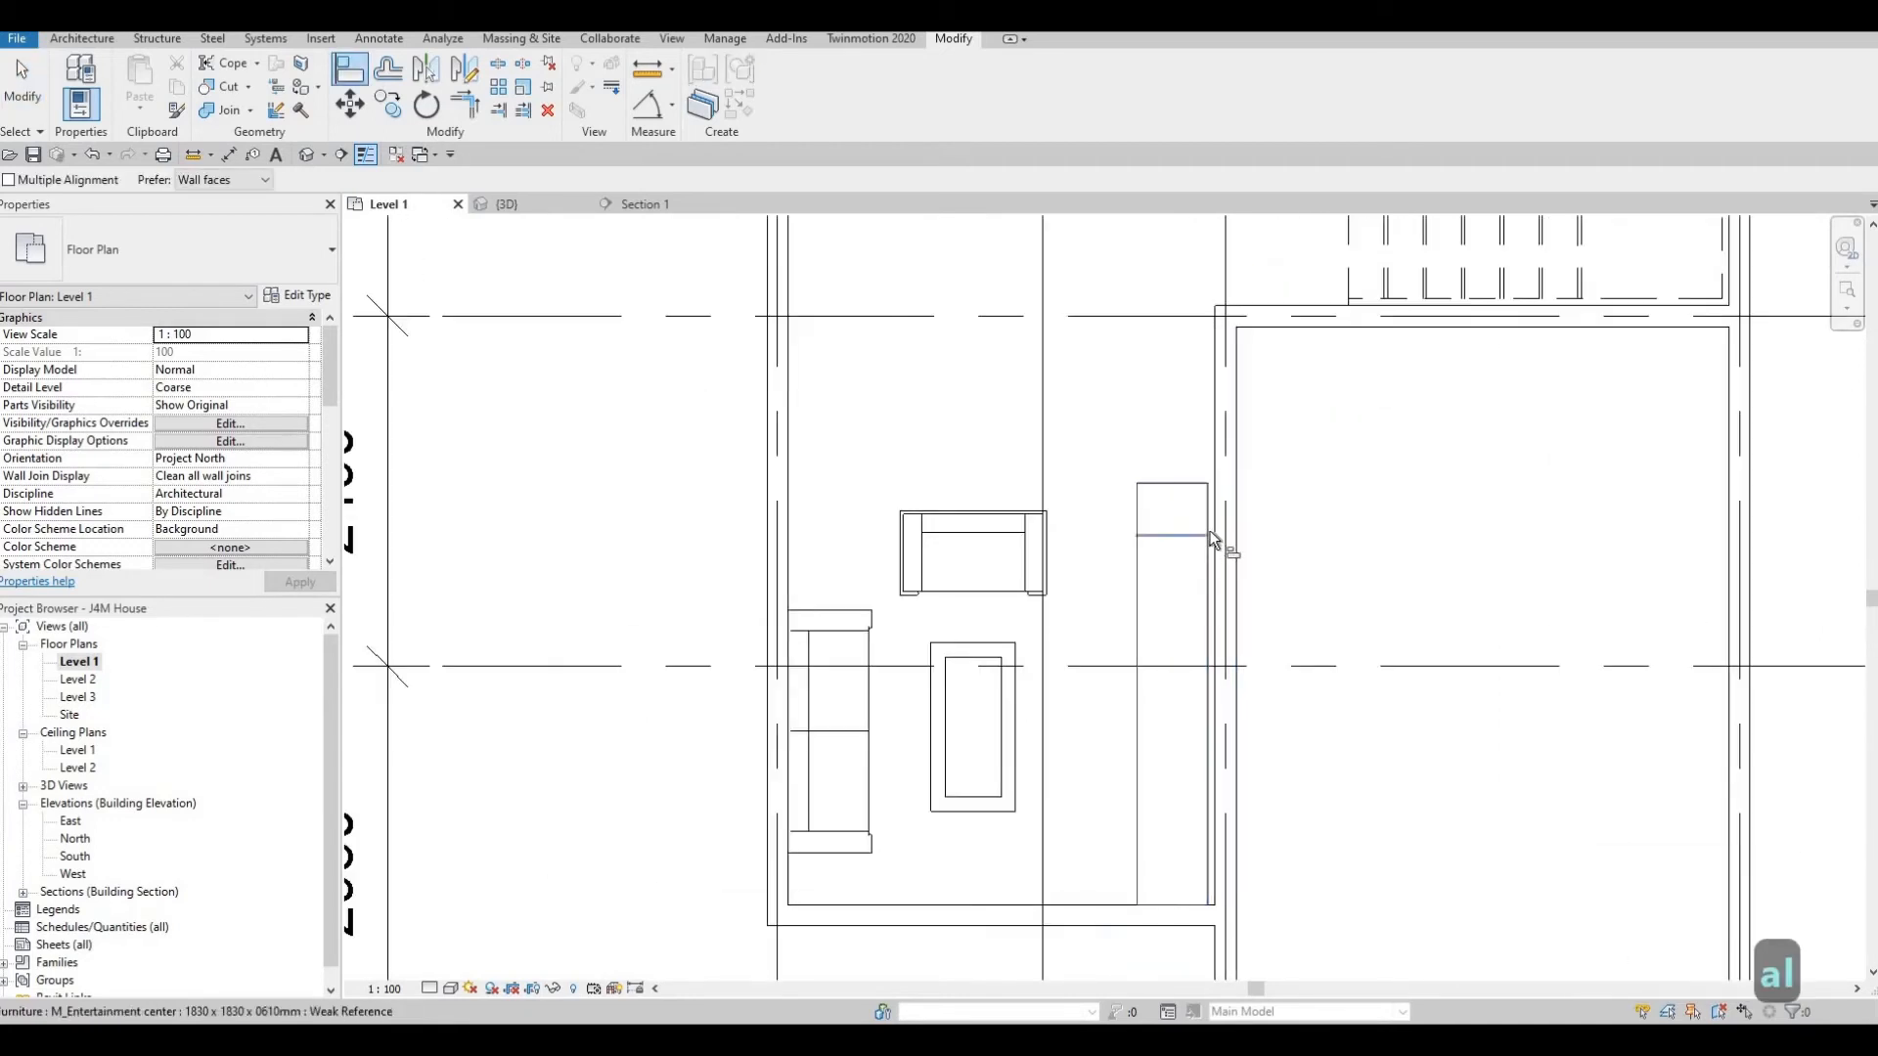
{"action": "left_click", "coordinate": [1218, 531]}
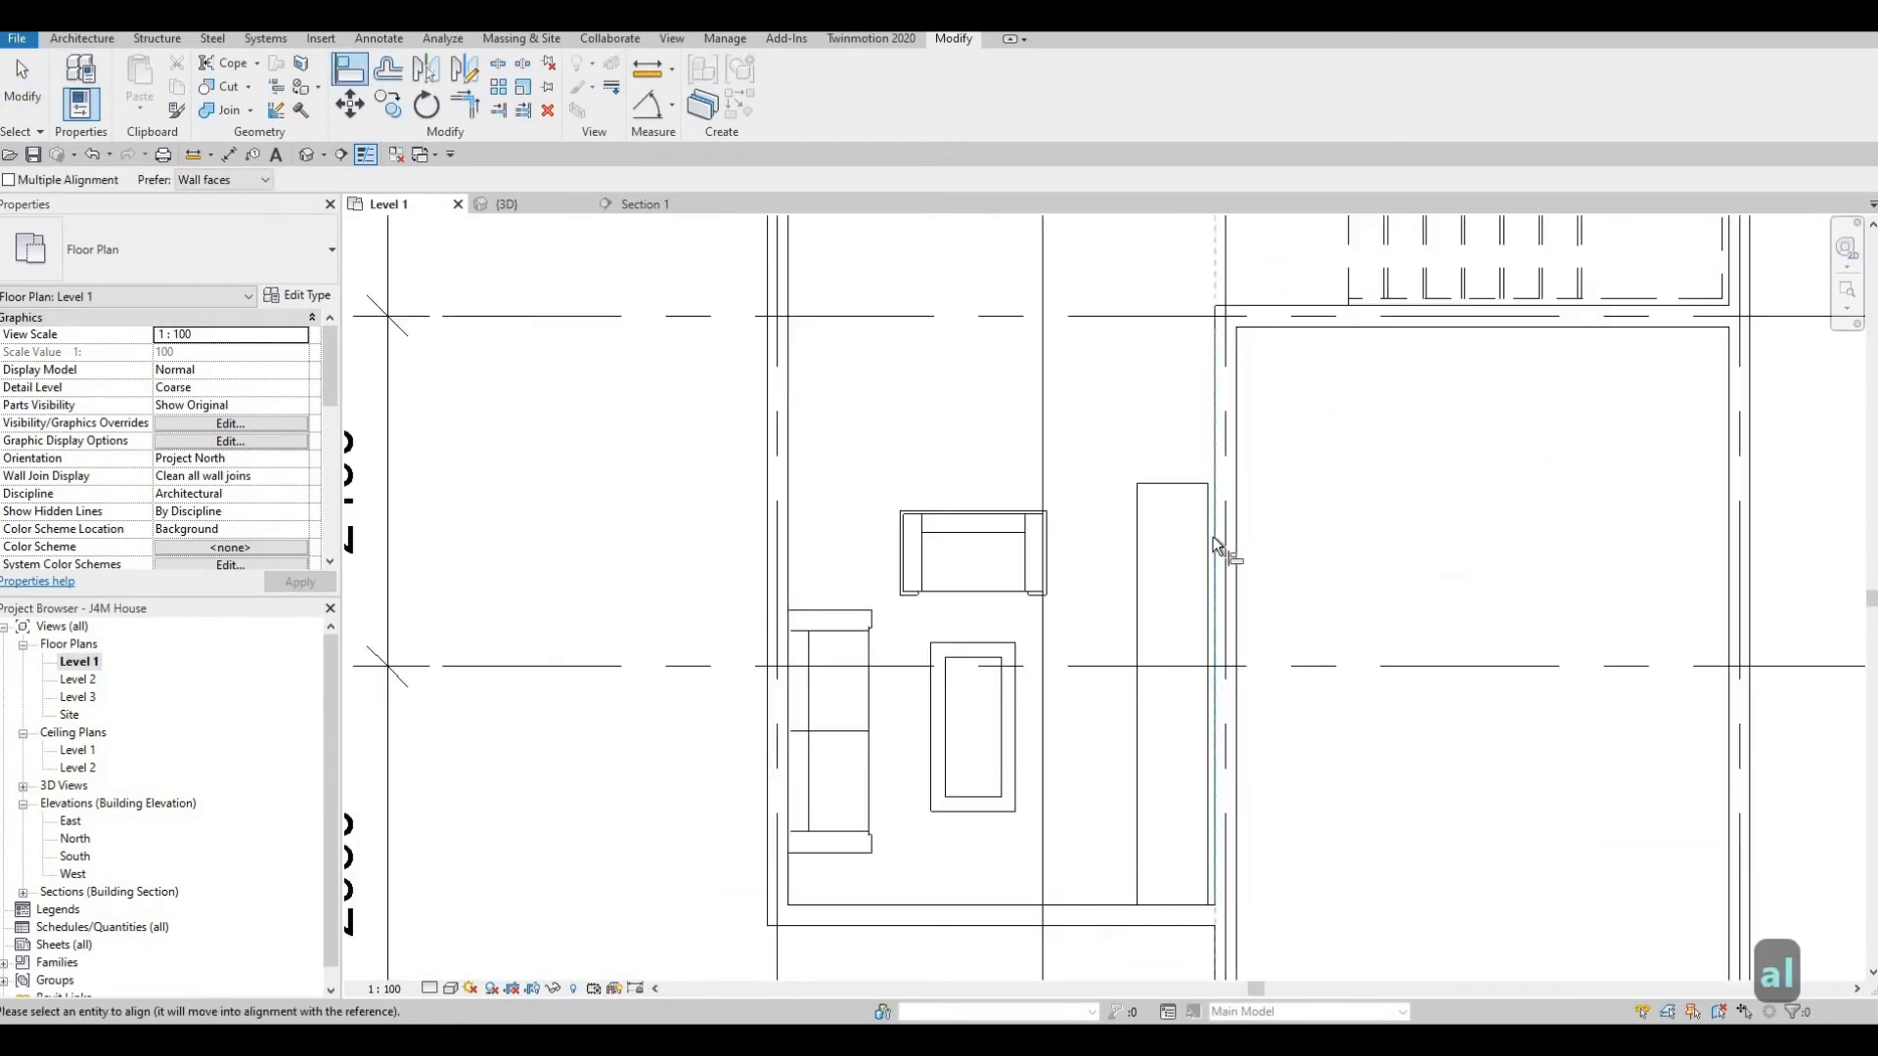
{"action": "left_click", "coordinate": [1209, 544]}
{"action": "middle_click_drag", "start_coordinate": [1209, 514], "coordinate": [1171, 567]}
{"action": "scroll", "coordinate": [1171, 569], "scroll_direction": "down", "scroll_amount": 1}
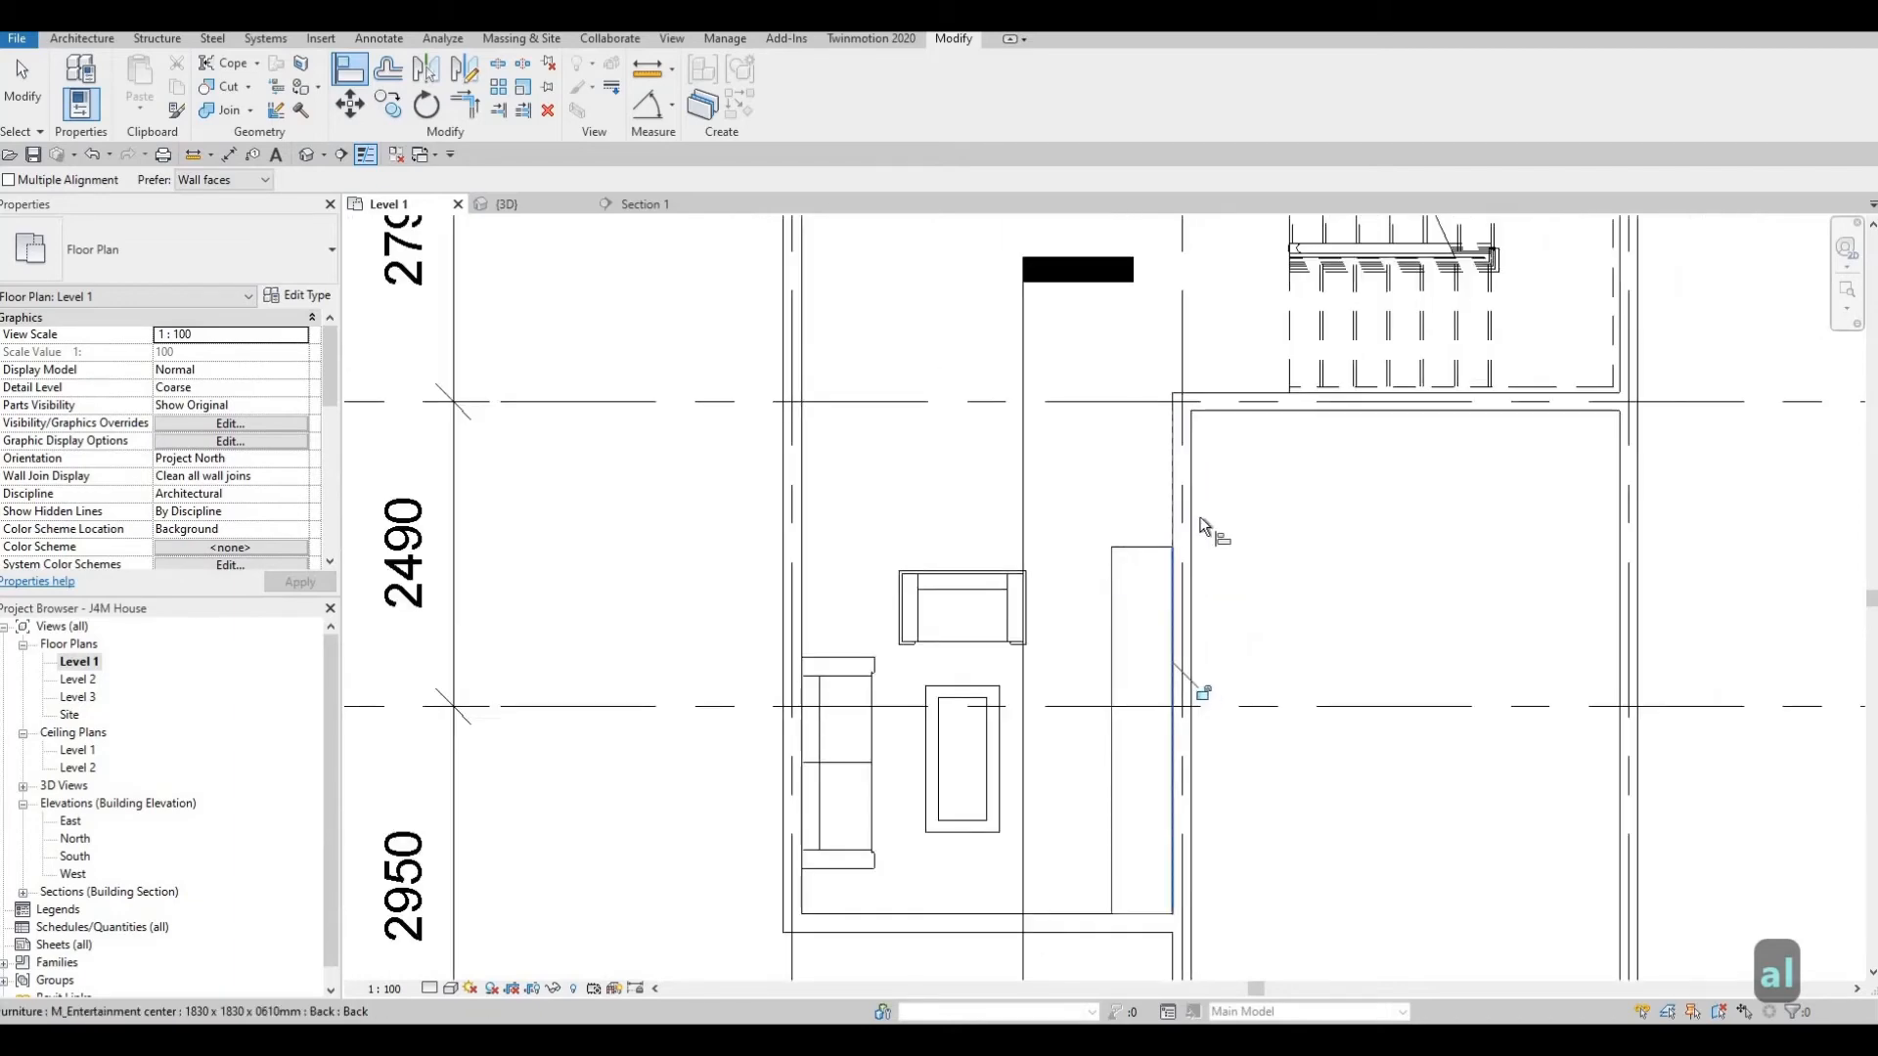
{"action": "key", "text": "Escape"}
{"action": "middle_click_drag", "start_coordinate": [1174, 449], "coordinate": [1170, 490]}
{"action": "scroll", "coordinate": [1170, 486], "scroll_direction": "down", "scroll_amount": 3}
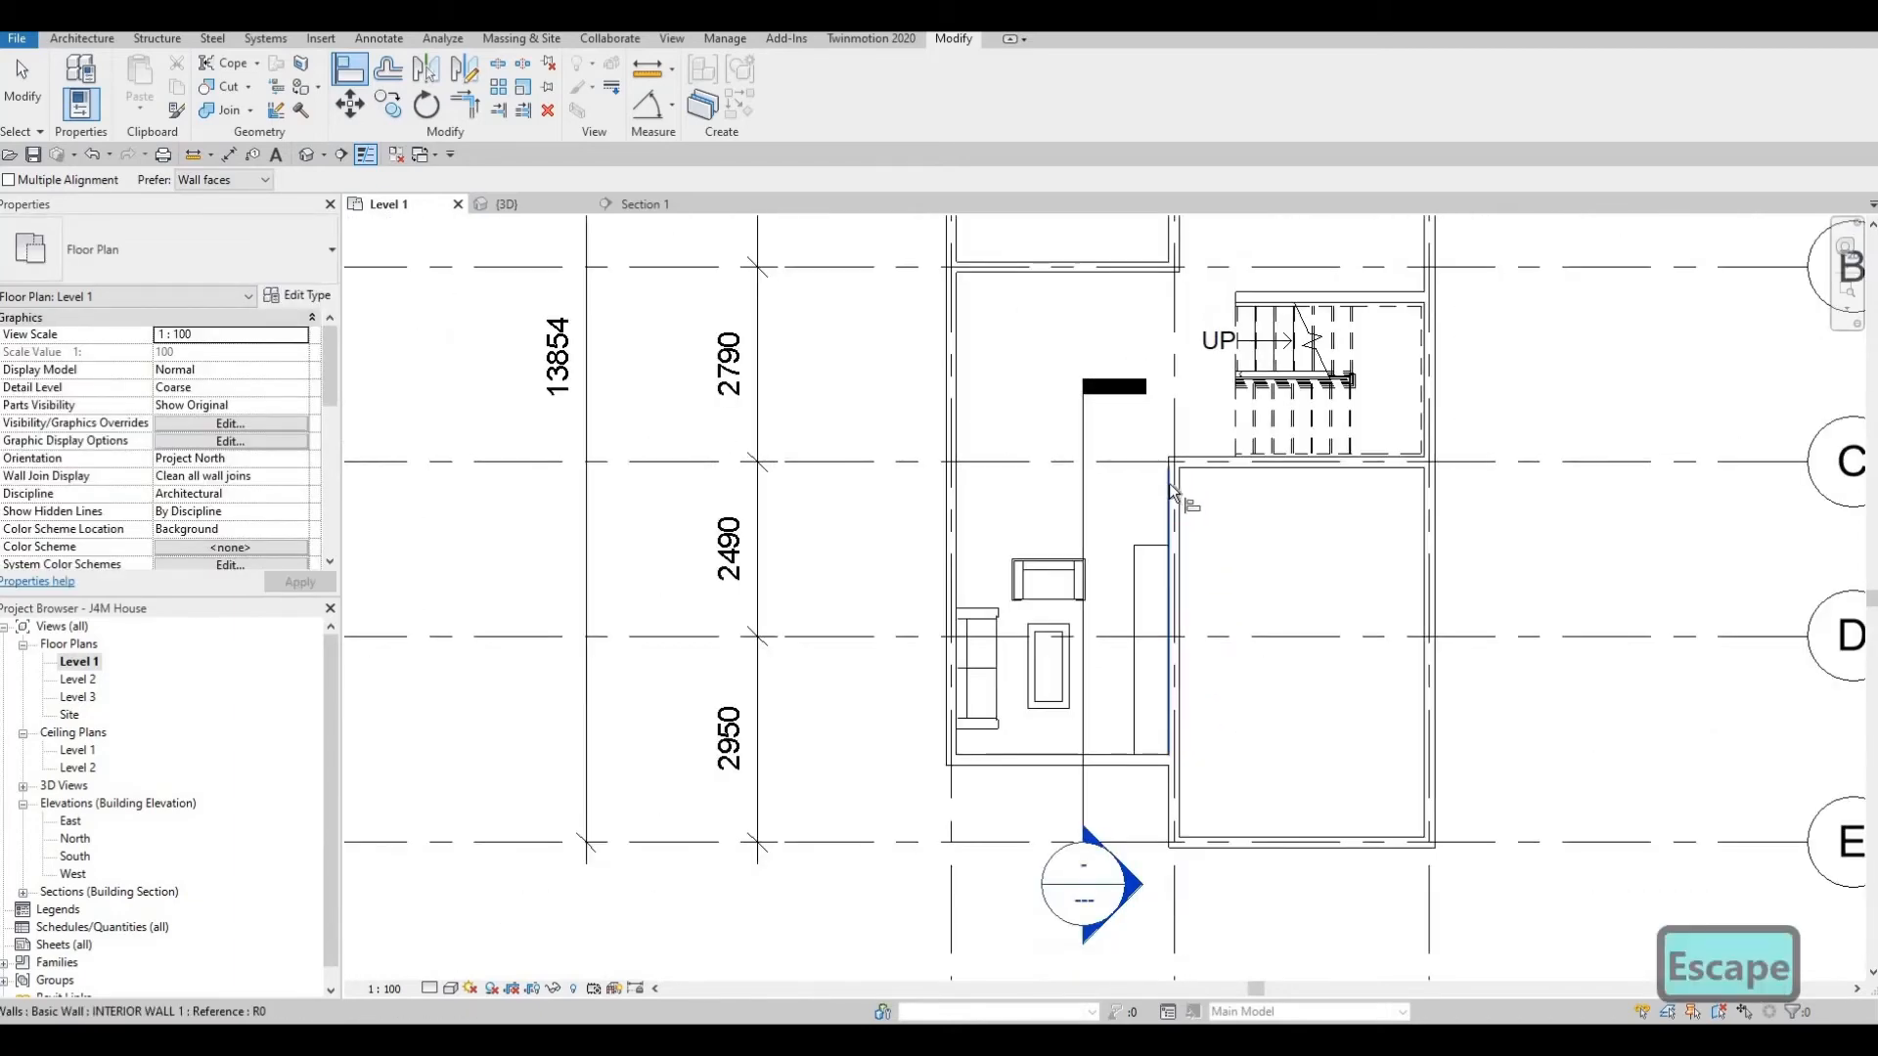
{"action": "scroll", "coordinate": [1170, 483], "scroll_direction": "up", "scroll_amount": 5}
{"action": "scroll", "coordinate": [1172, 479], "scroll_direction": "down", "scroll_amount": 5}
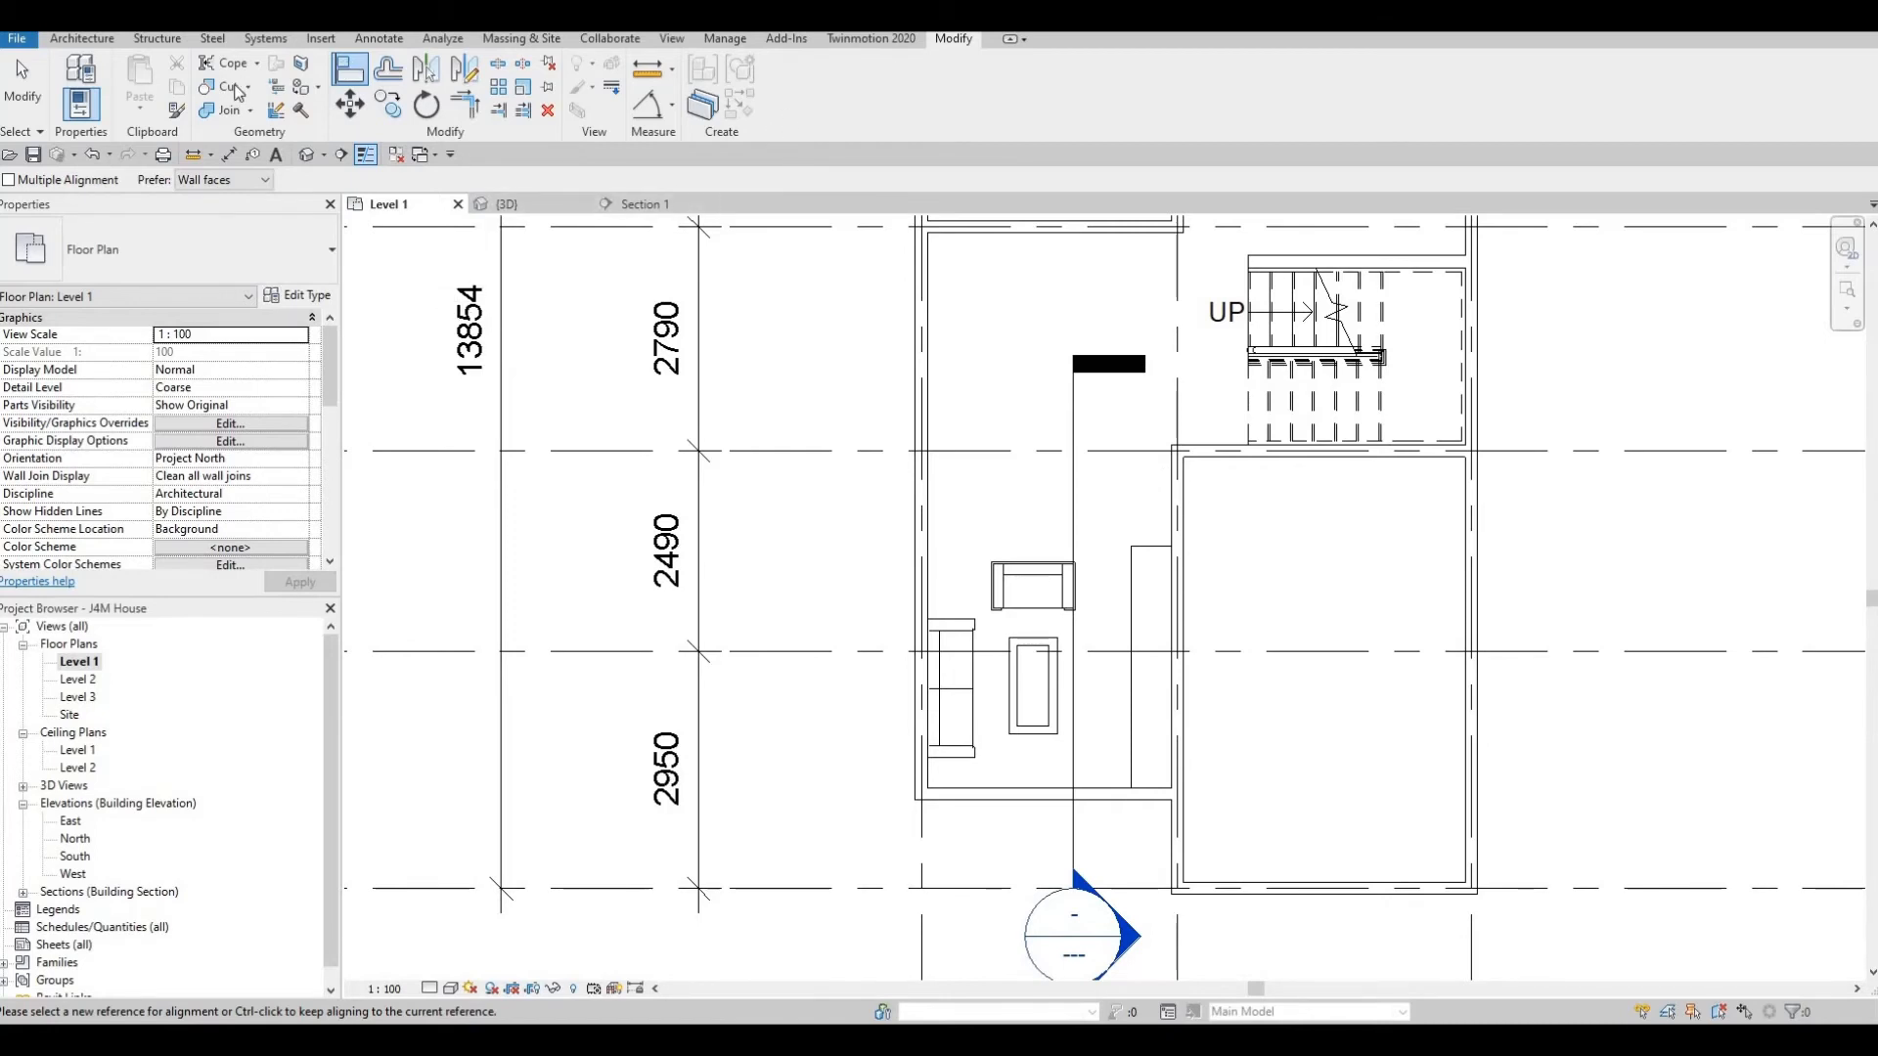
Load the M_TV - Flat Screen family from the Furniture library folder.
{"action": "left_click", "coordinate": [321, 39]}
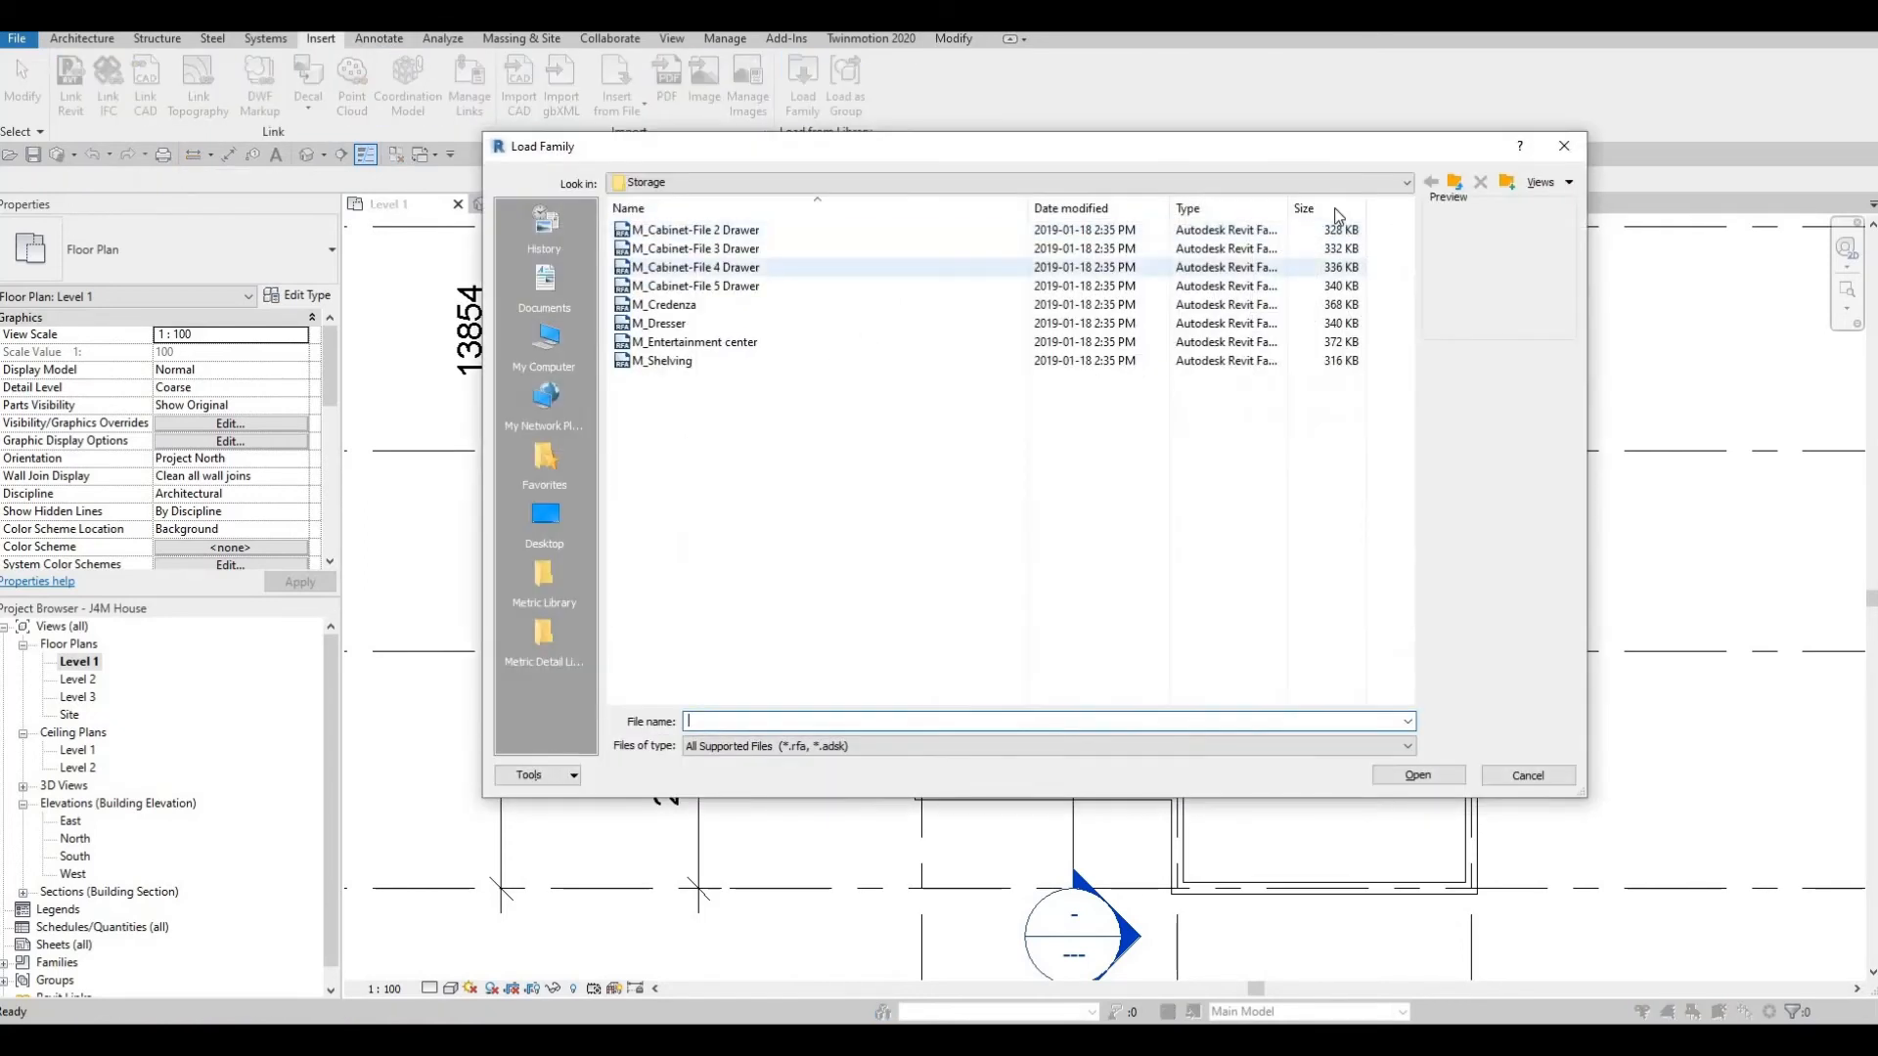
{"action": "key", "text": "BackSpace"}
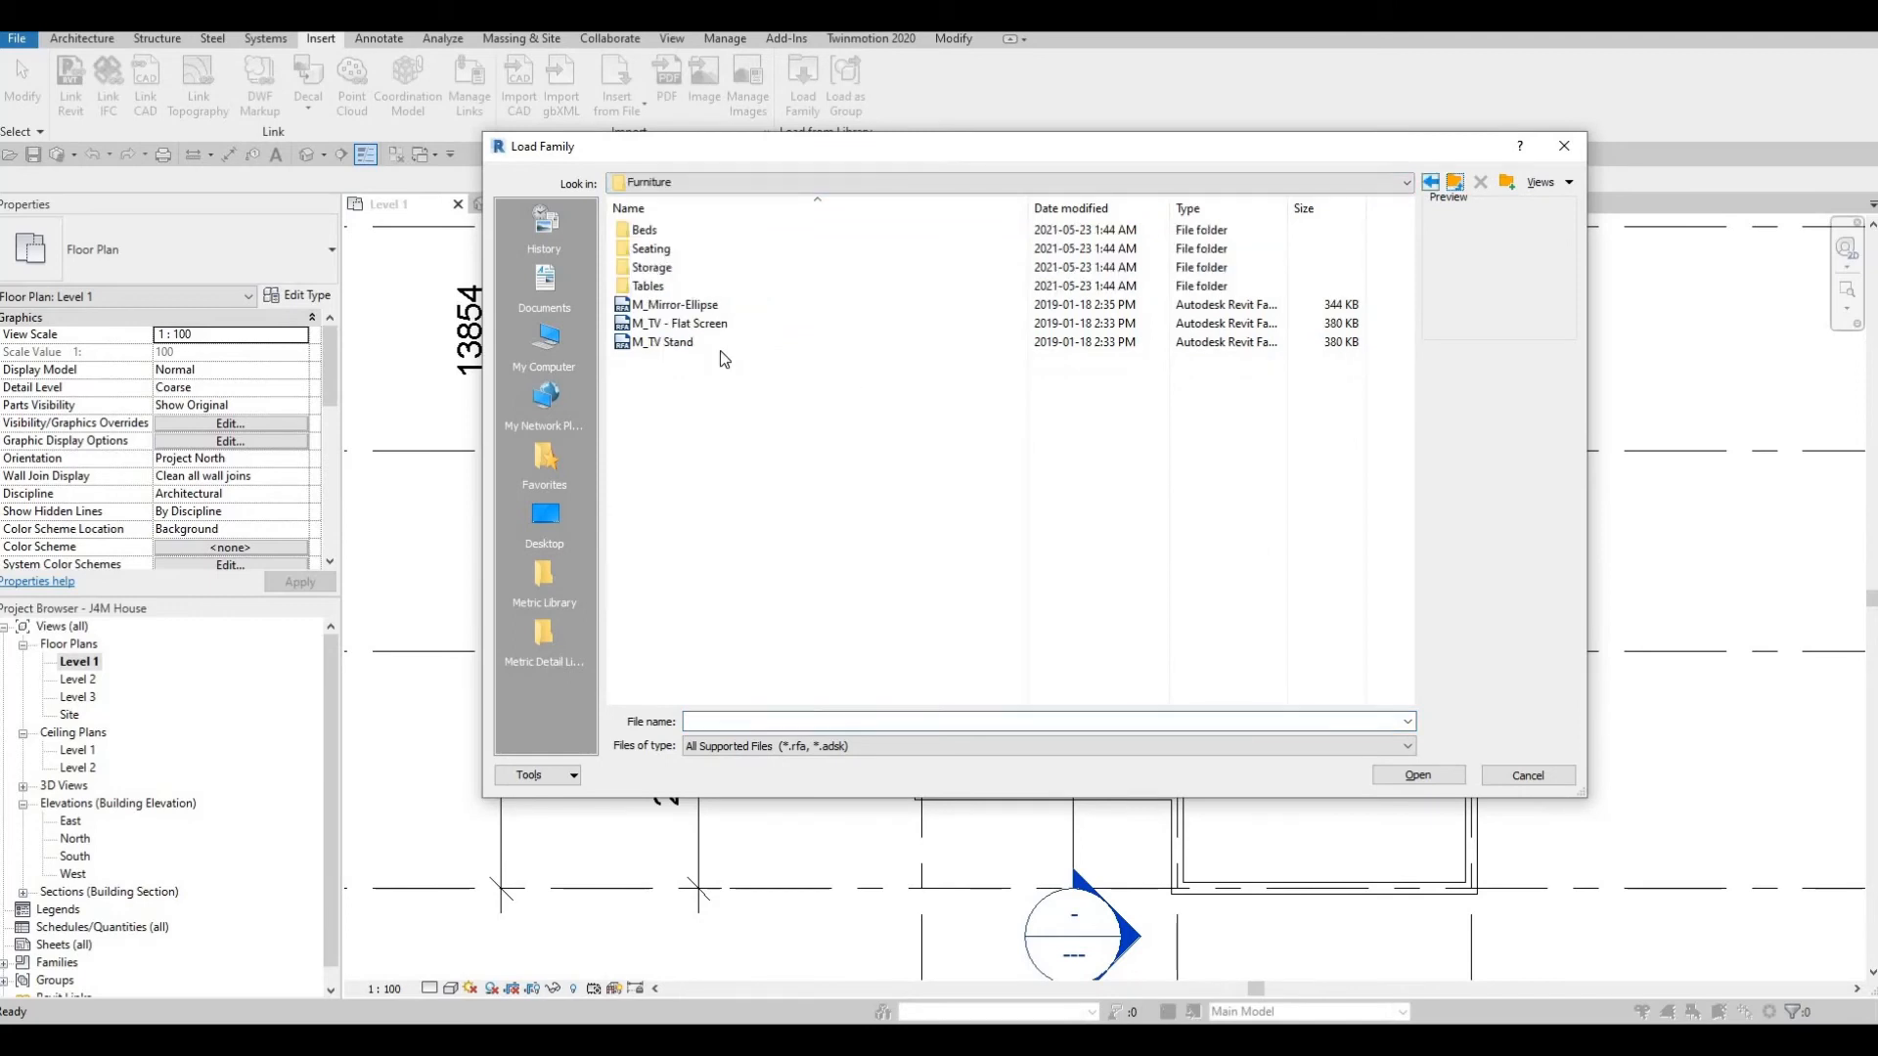
{"action": "left_click", "coordinate": [709, 342]}
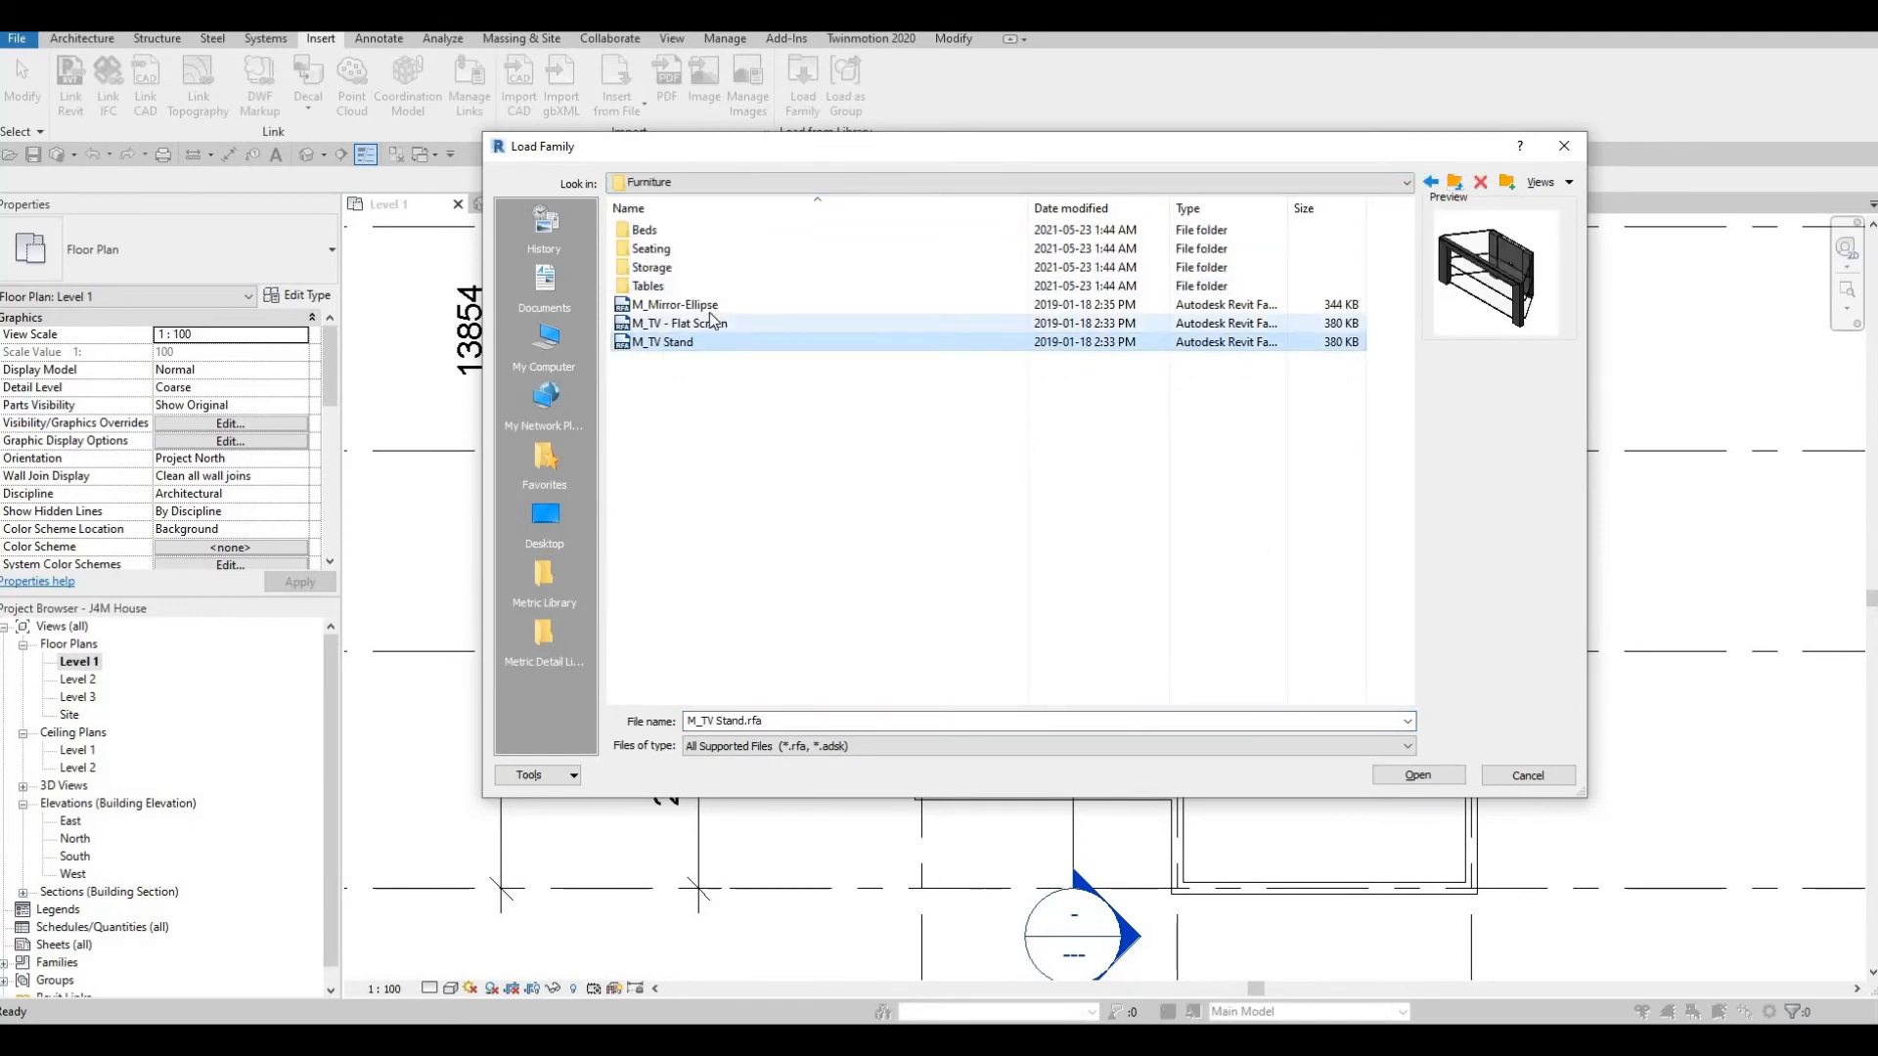
{"action": "left_click", "coordinate": [713, 303]}
{"action": "left_click", "coordinate": [705, 323]}
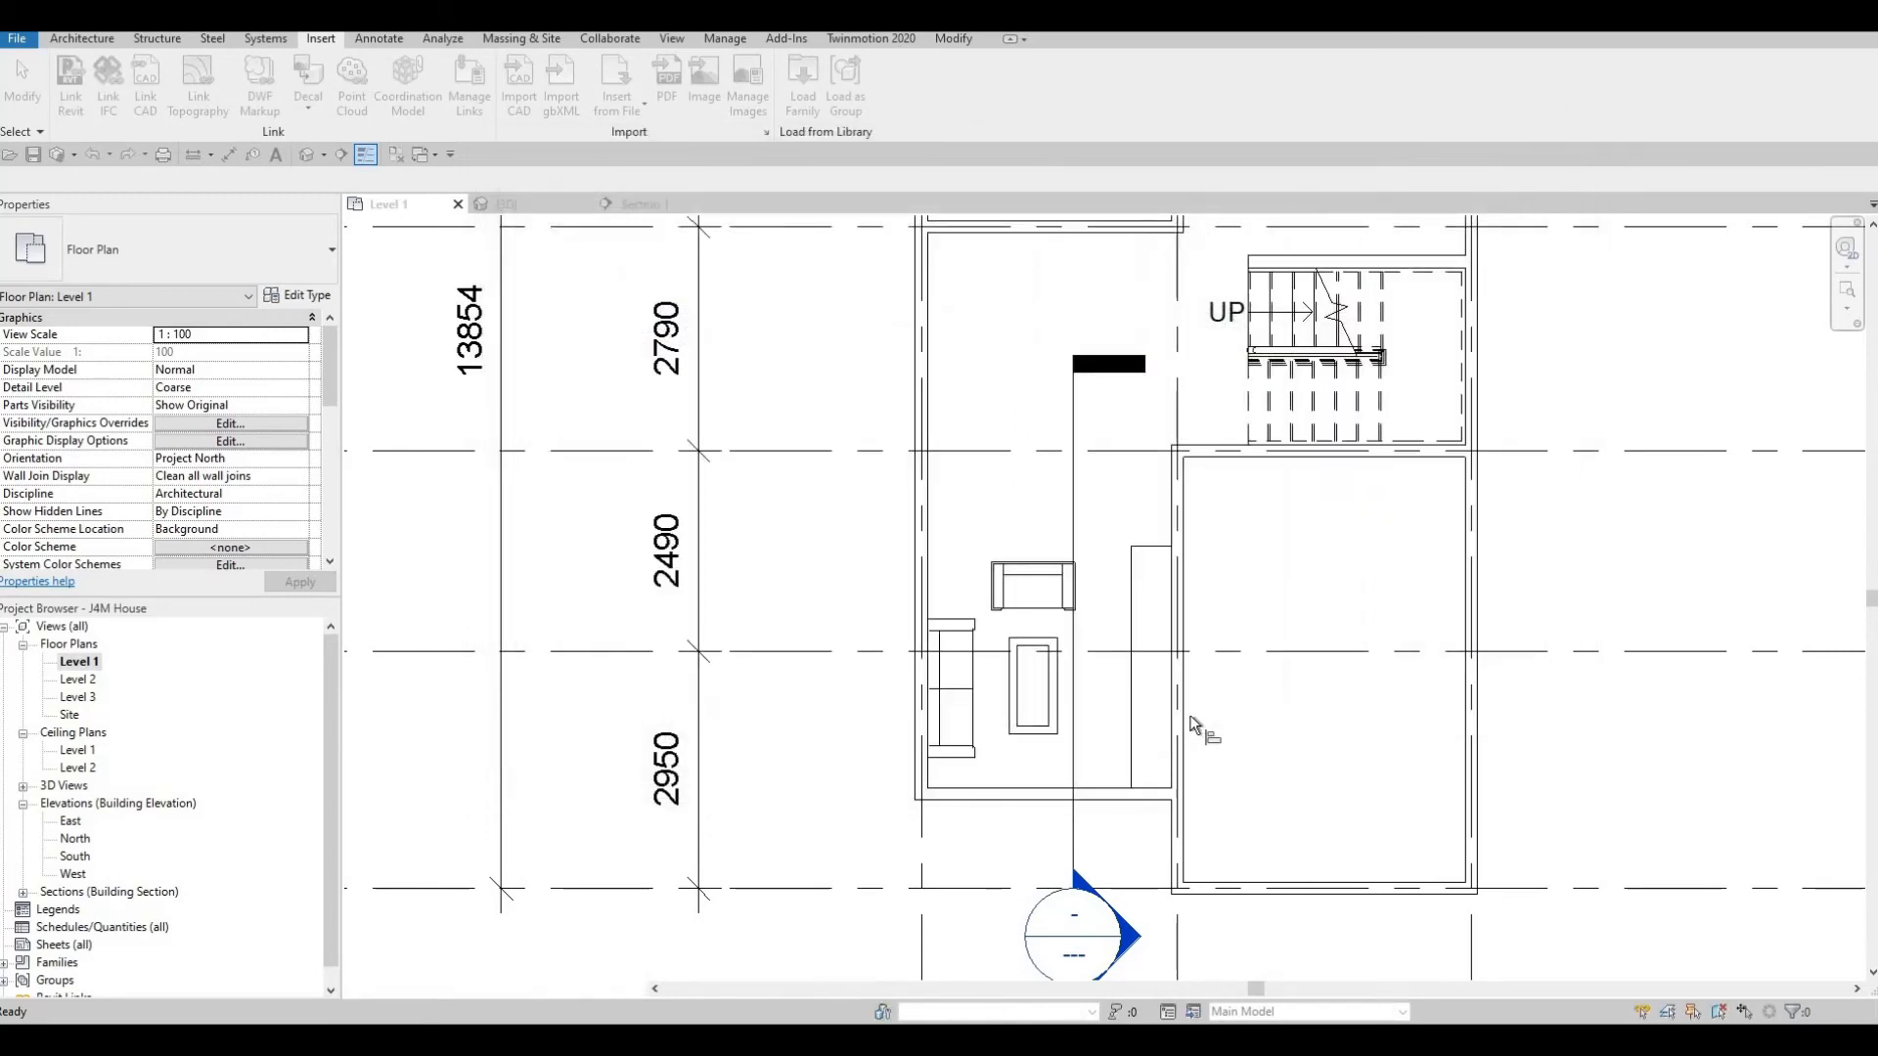
Place a 0810mm flat-screen TV on the entertainment center in plan, rotated to face the sofa.
{"action": "key", "text": "c"}
{"action": "key", "text": "m"}
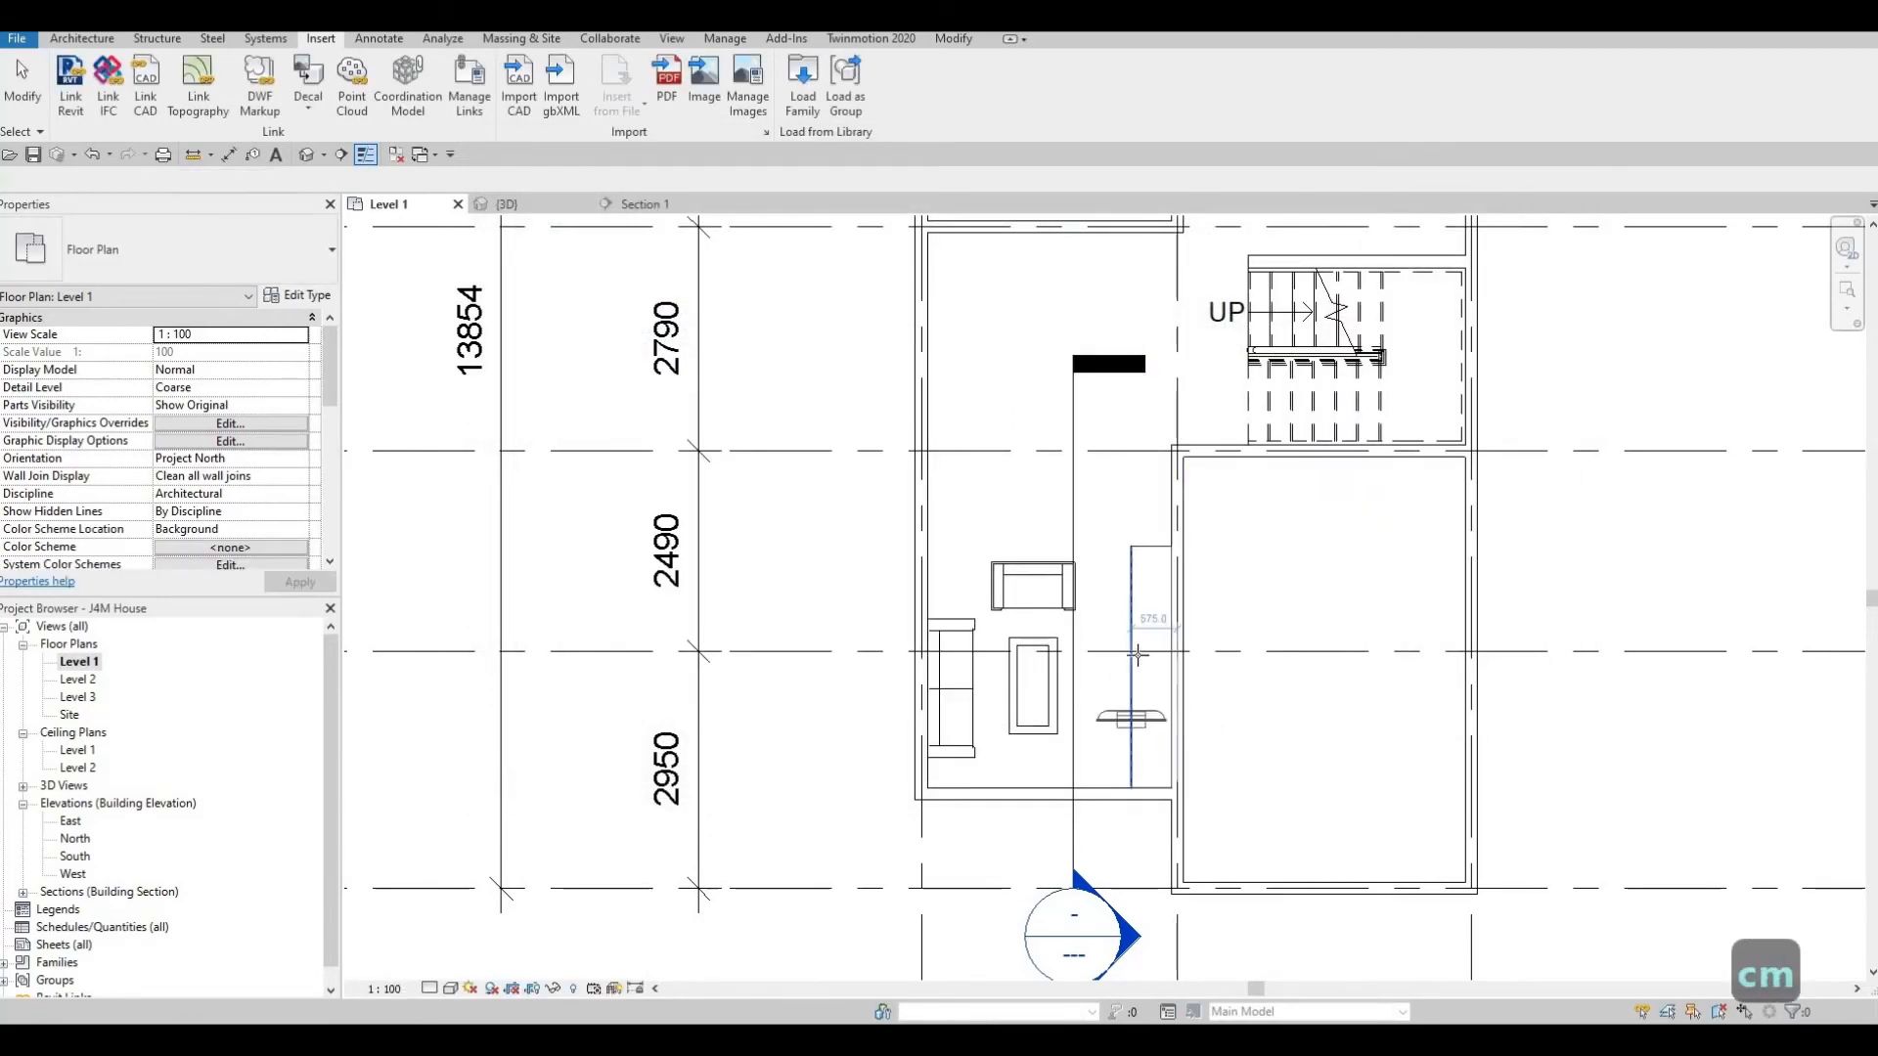
{"action": "scroll", "coordinate": [1114, 666], "scroll_direction": "up", "scroll_amount": 2}
{"action": "key", "text": "space"}
{"action": "key", "text": "space"}
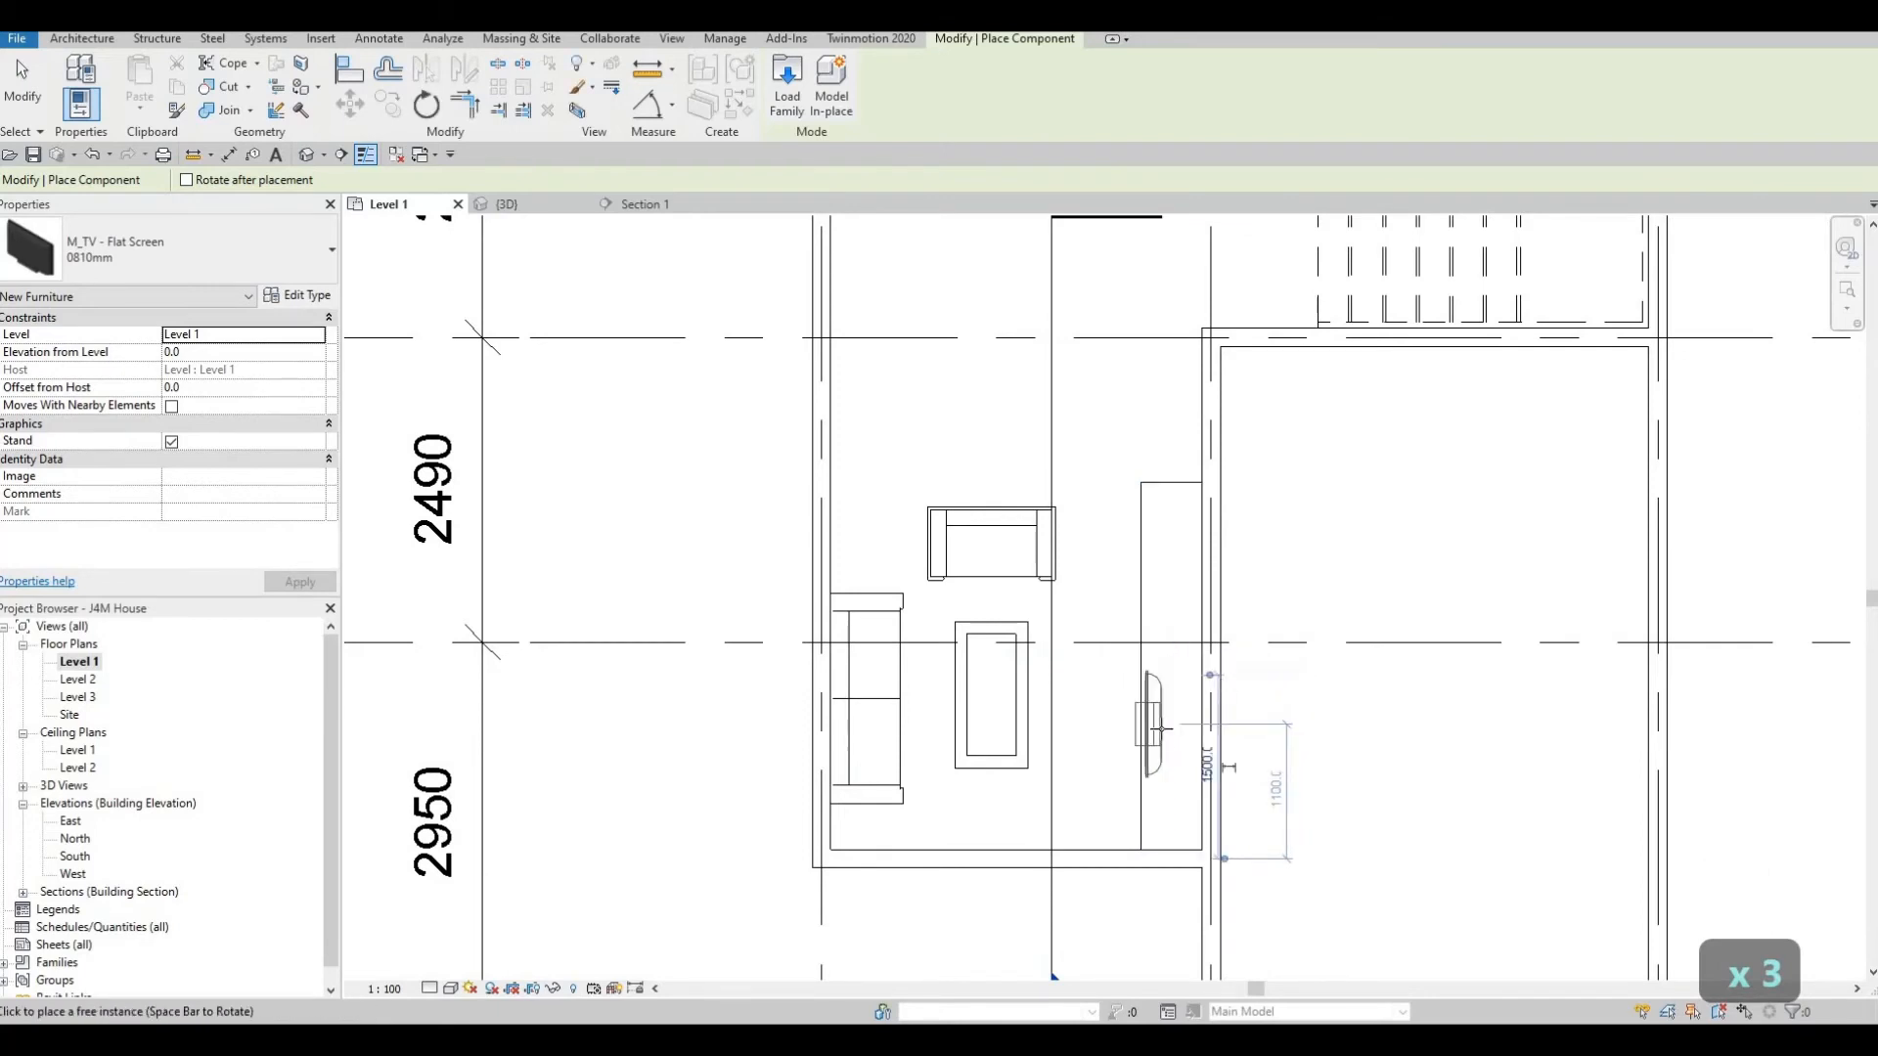
{"action": "key", "text": "Escape"}
{"action": "key", "text": "Escape"}
{"action": "key", "text": "Escape"}
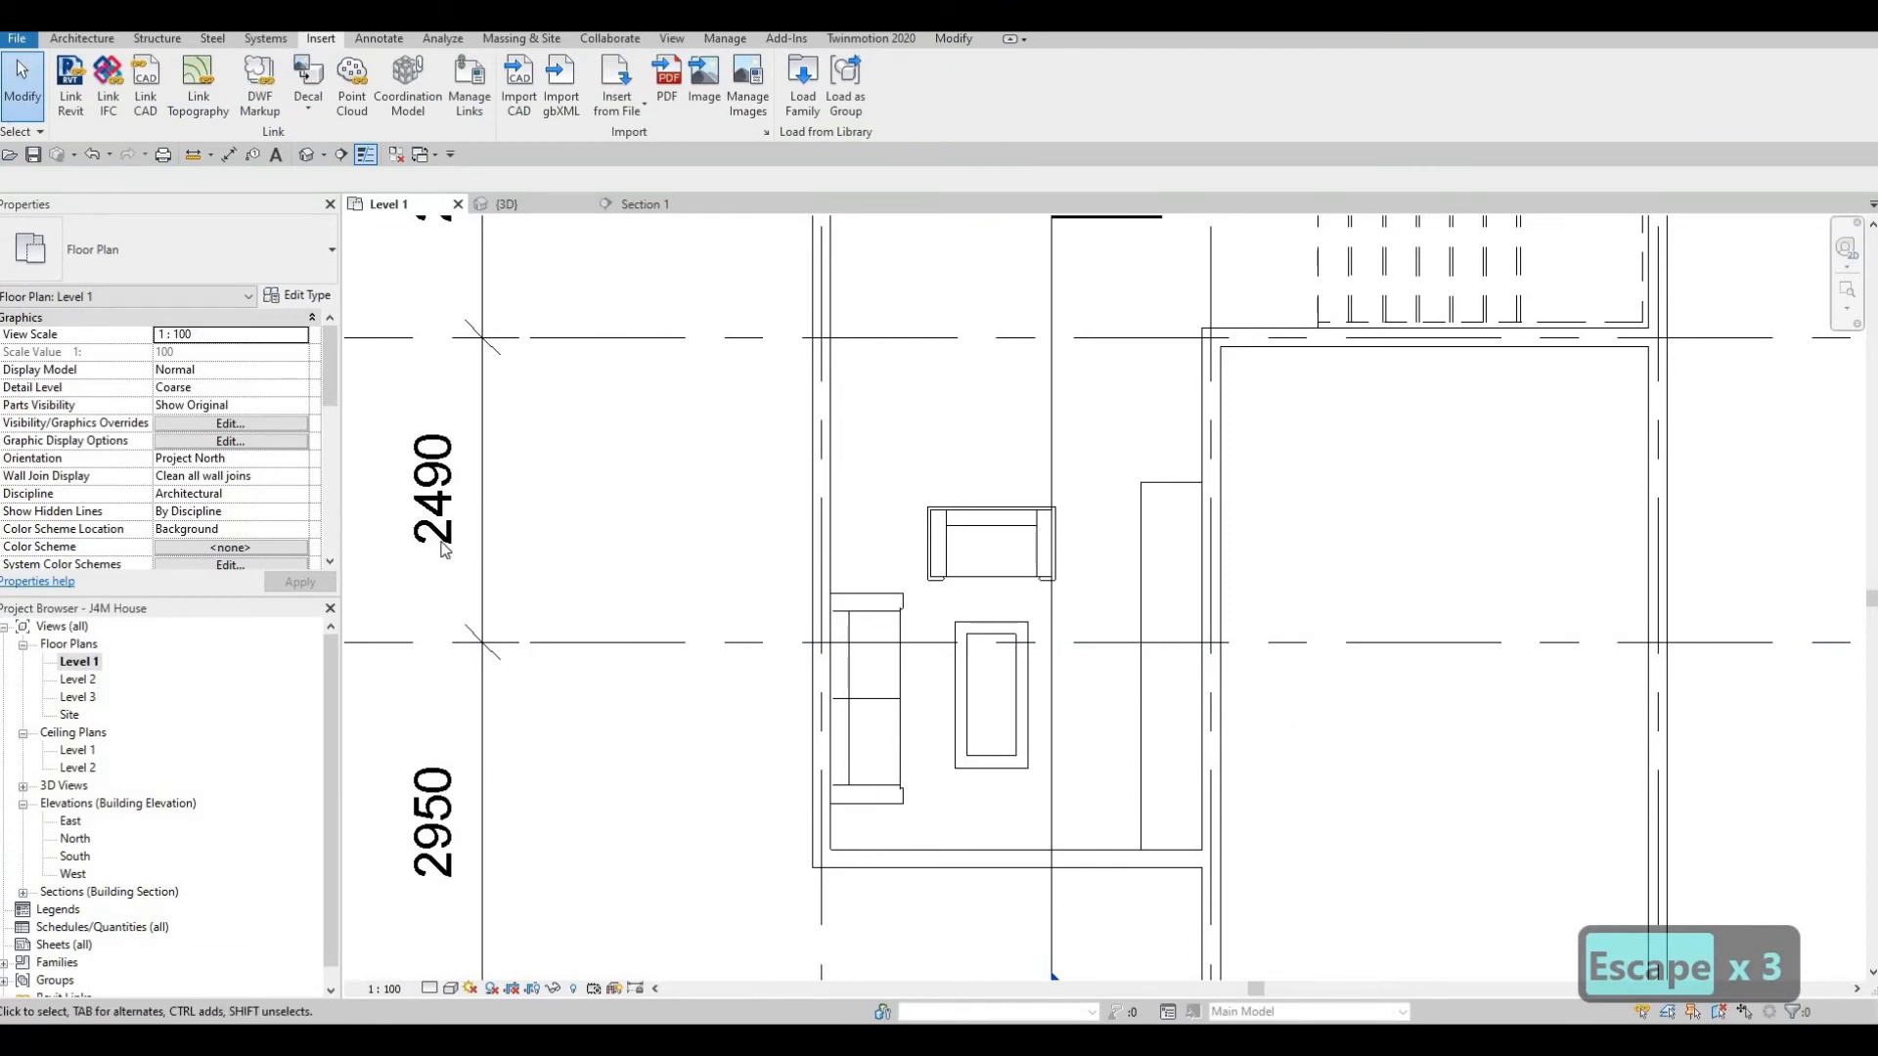
Open the building section and align the TV's lower edge with the shelf line below the entertainment center's large upper opening.
{"action": "scroll", "coordinate": [729, 688], "scroll_direction": "down", "scroll_amount": 3}
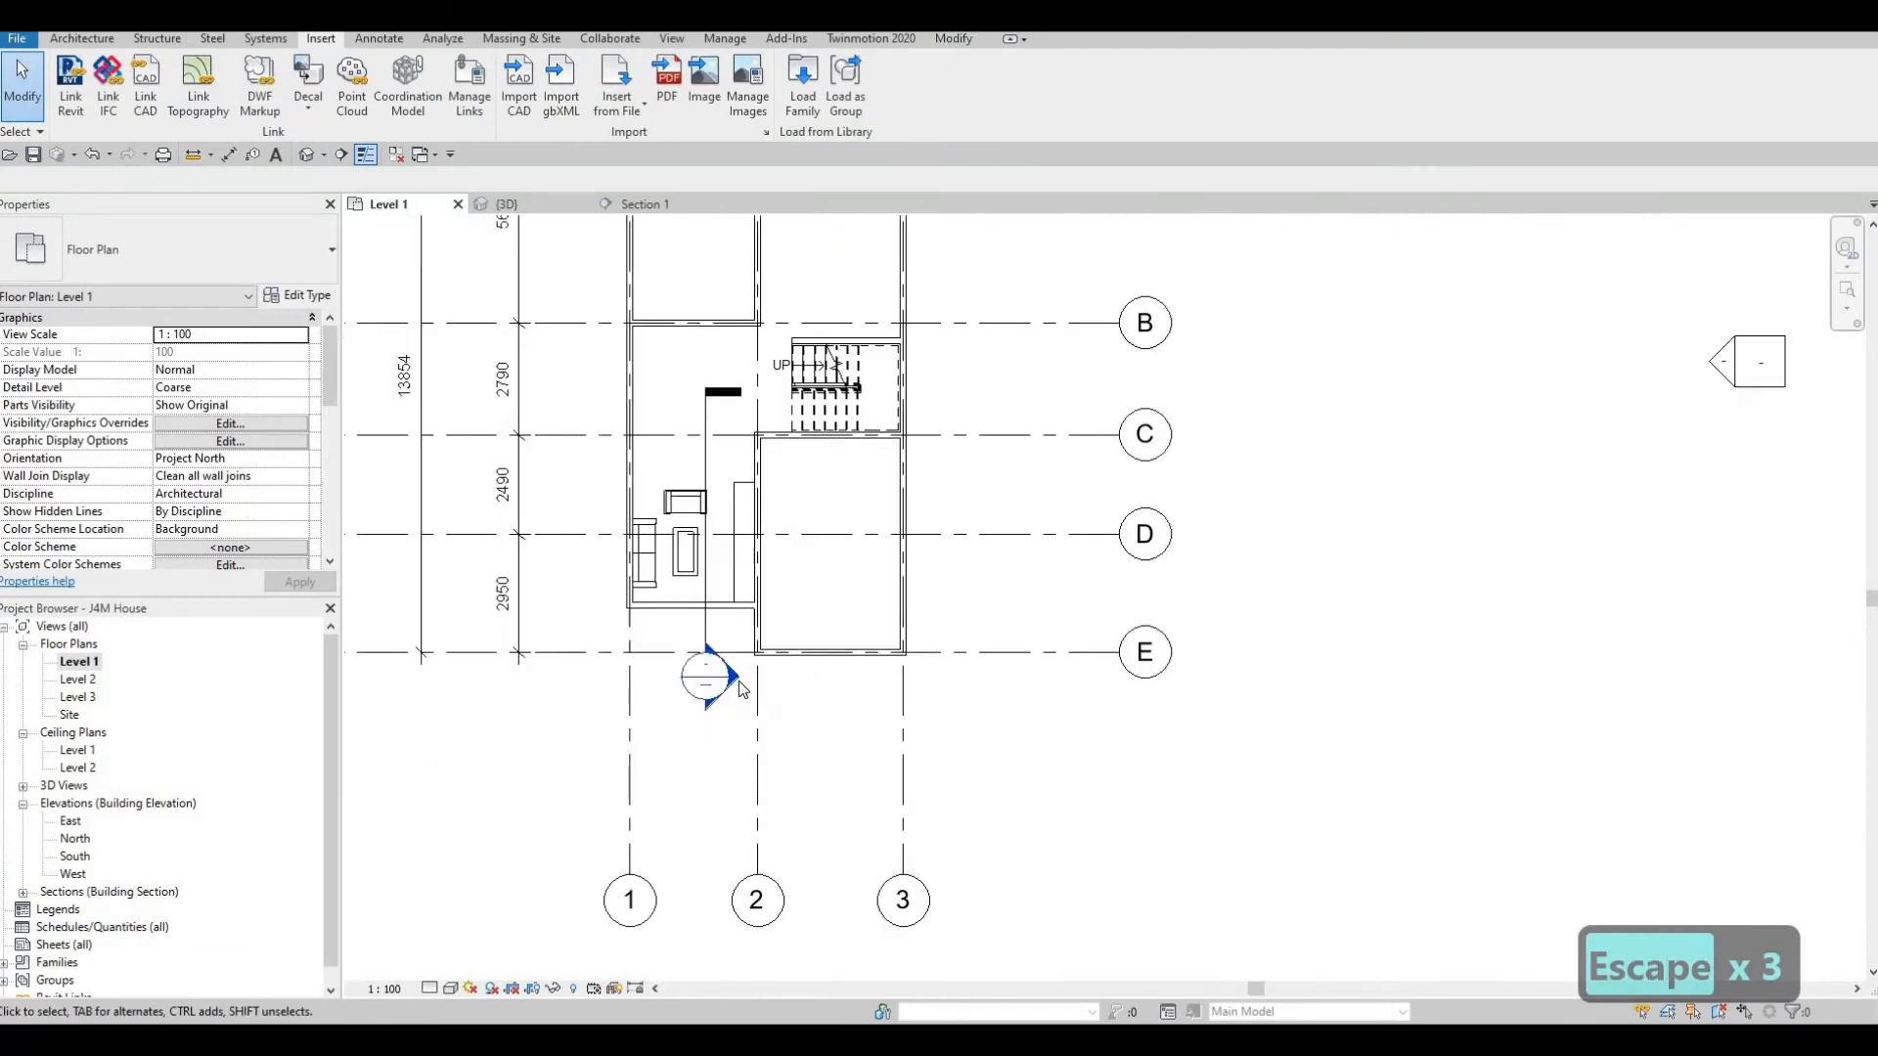
{"action": "double_click", "coordinate": [724, 678]}
{"action": "scroll", "coordinate": [1122, 776], "scroll_direction": "up", "scroll_amount": 2}
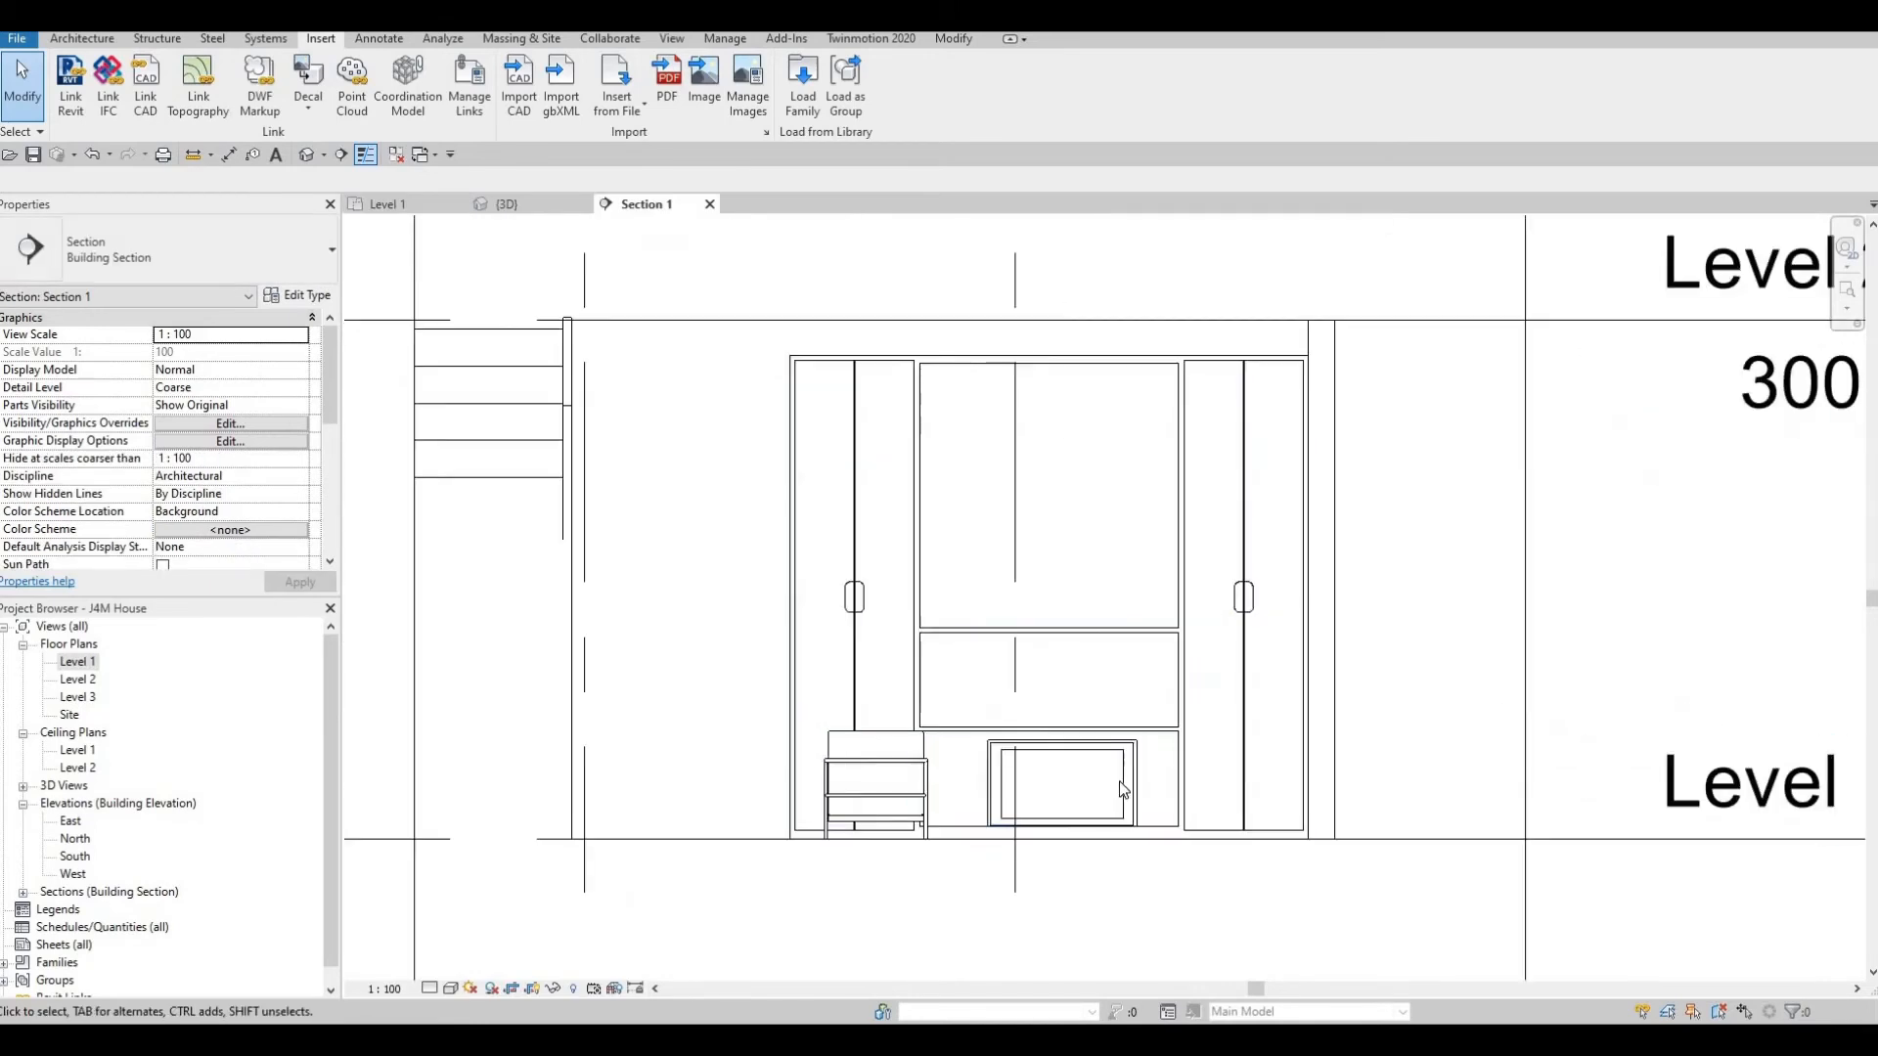
{"action": "left_click", "coordinate": [1158, 721]}
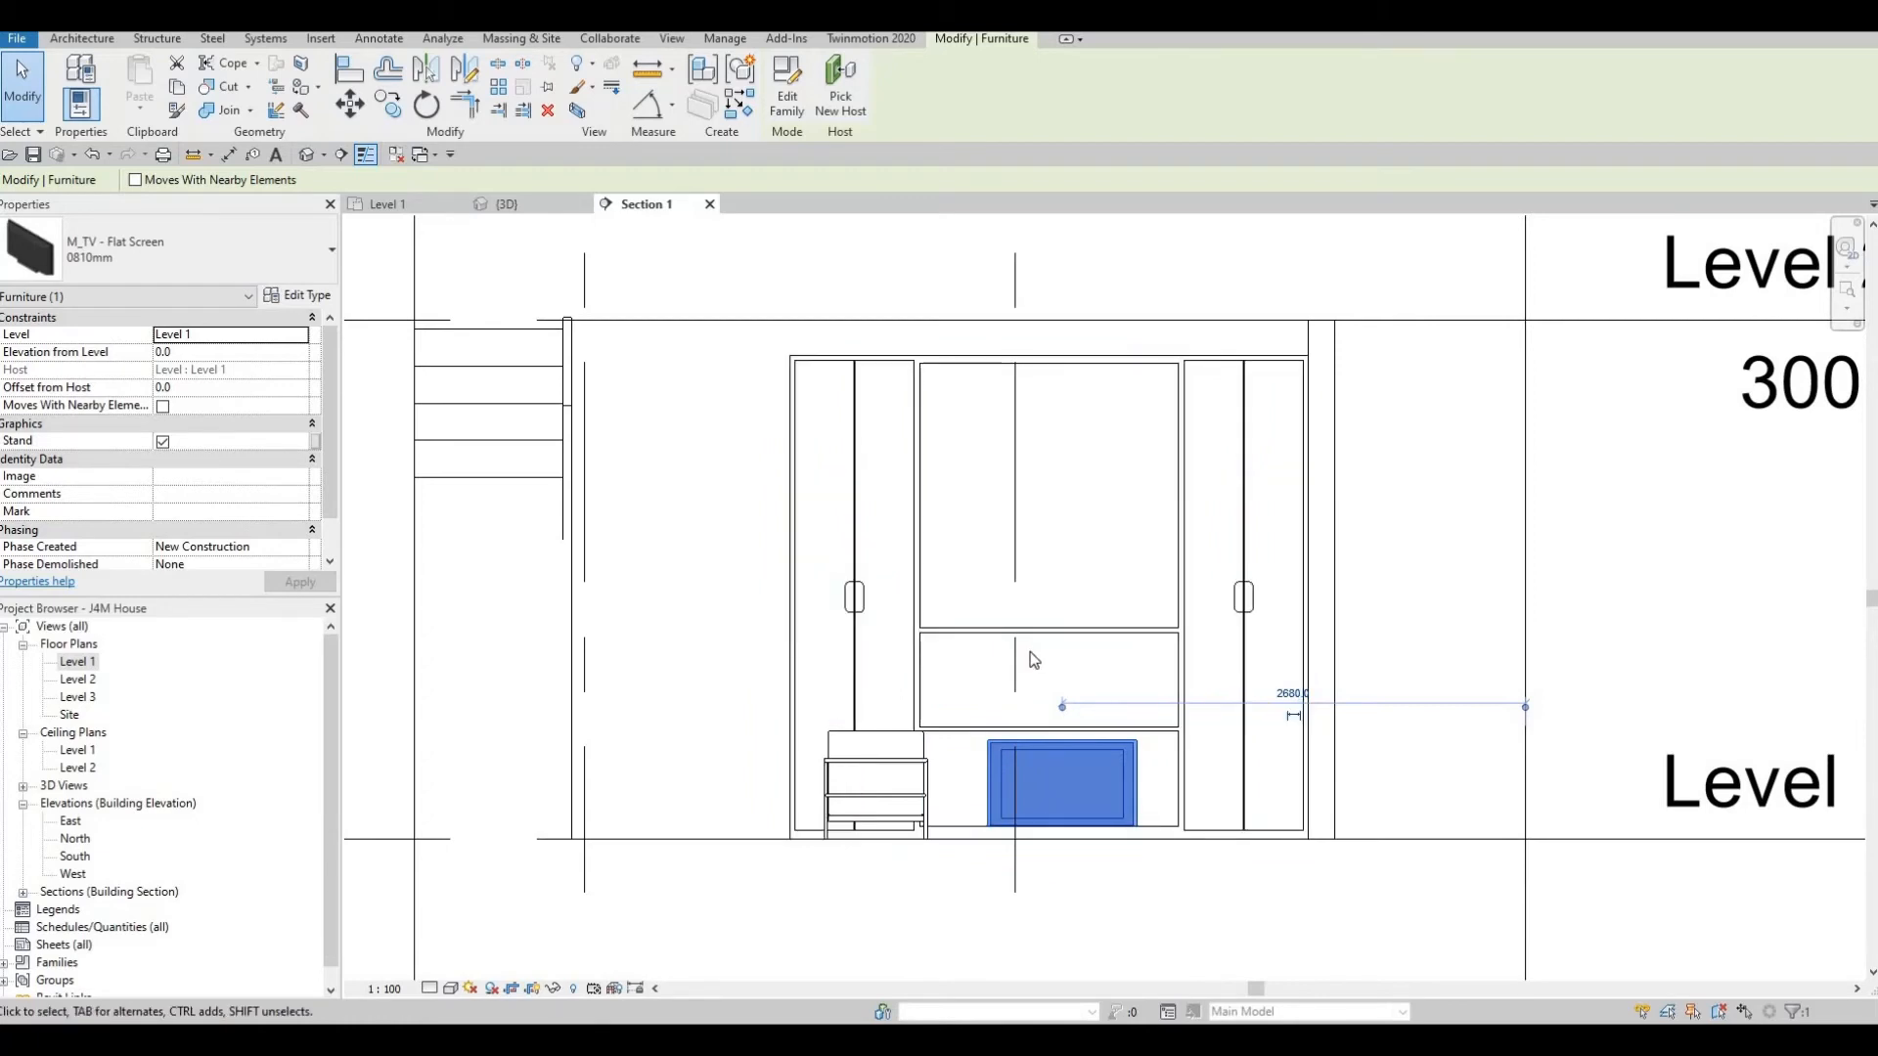
{"action": "key", "text": "a"}
{"action": "key", "text": "l"}
{"action": "scroll", "coordinate": [1036, 634], "scroll_direction": "up", "scroll_amount": 2}
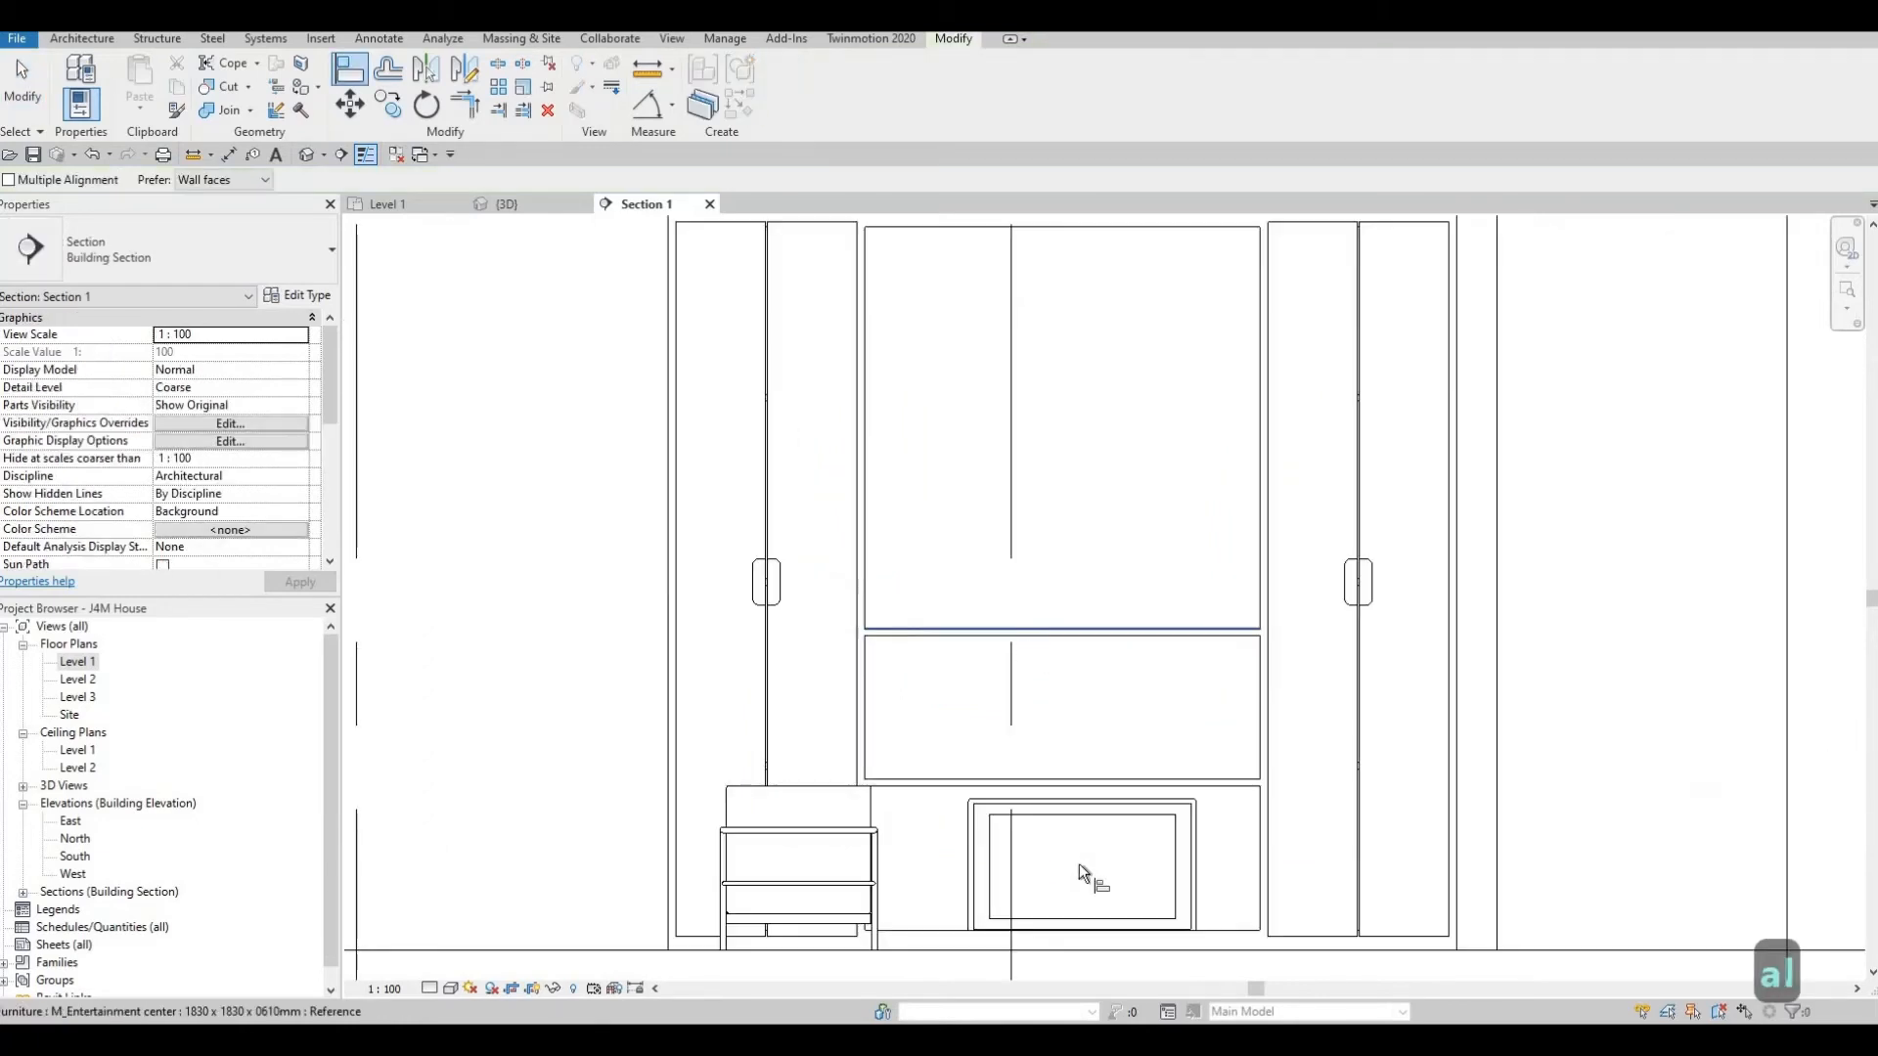
{"action": "left_click", "coordinate": [1042, 629]}
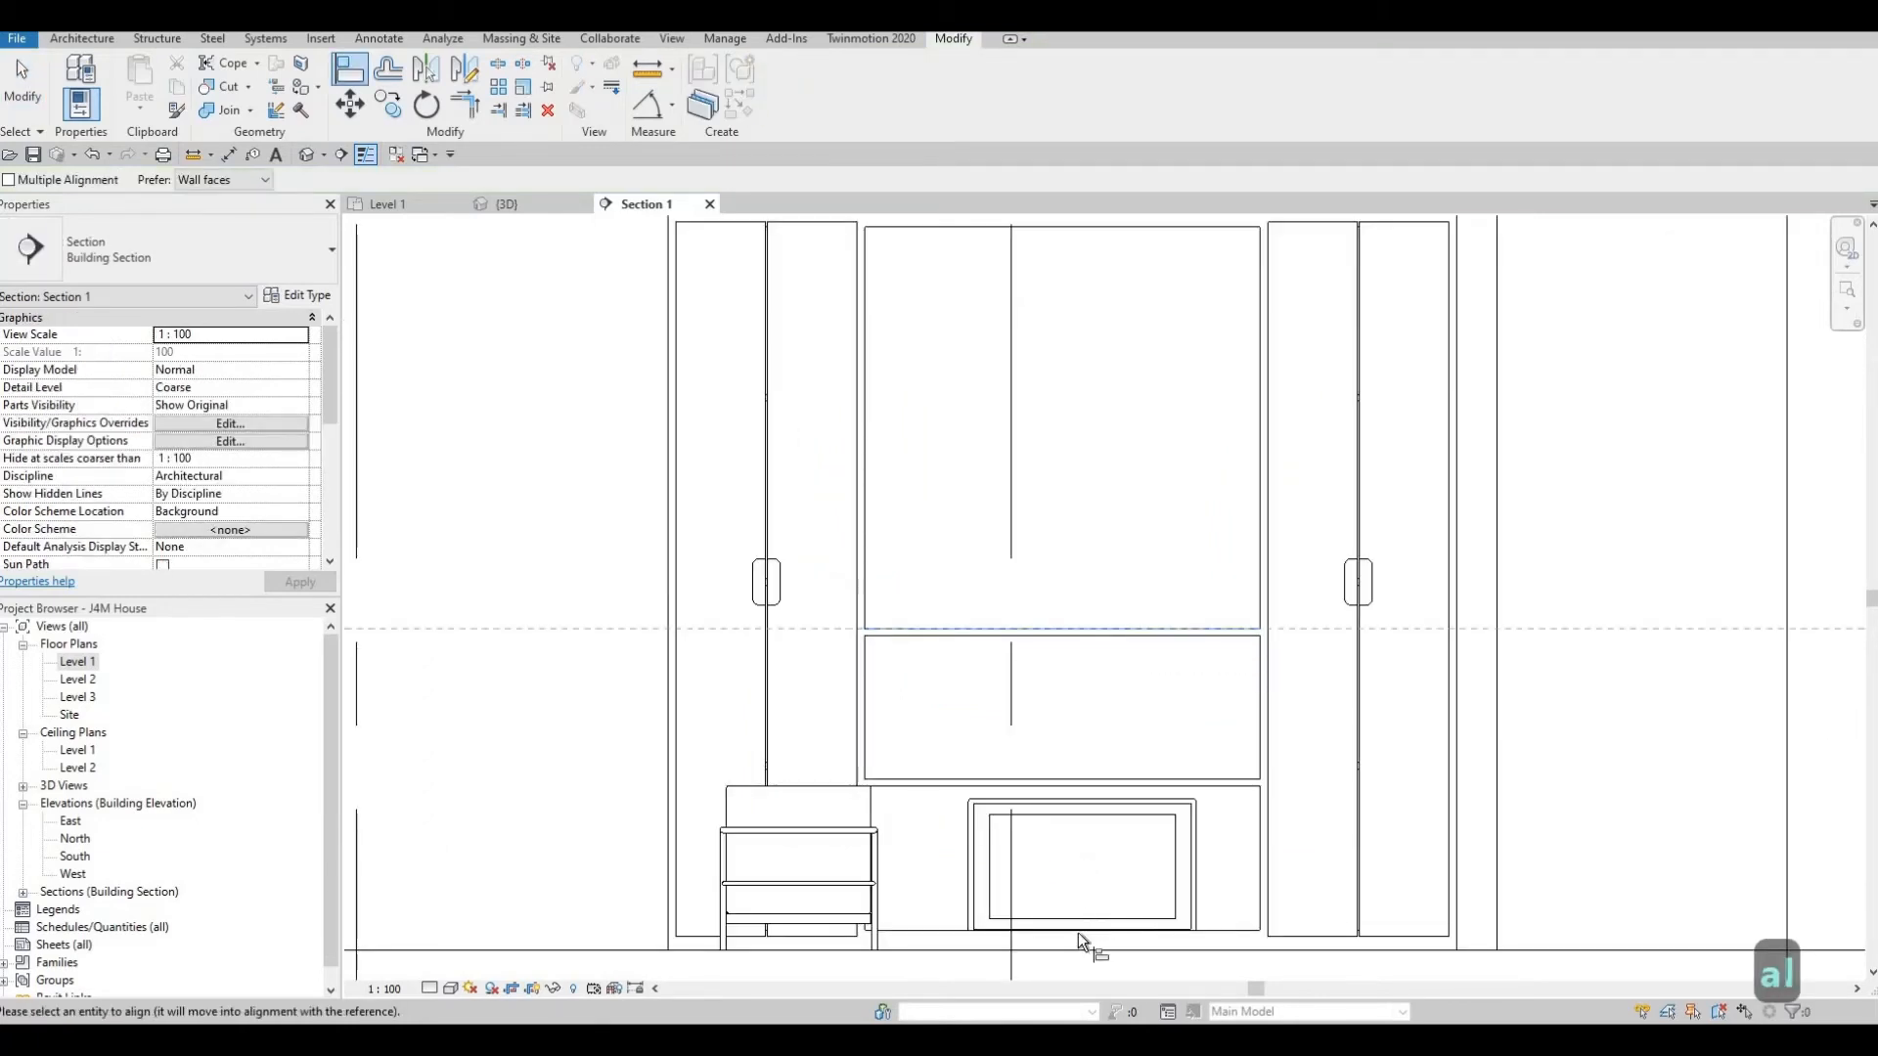
{"action": "left_click", "coordinate": [1025, 926]}
{"action": "key", "text": "Escape"}
{"action": "key", "text": "Escape"}
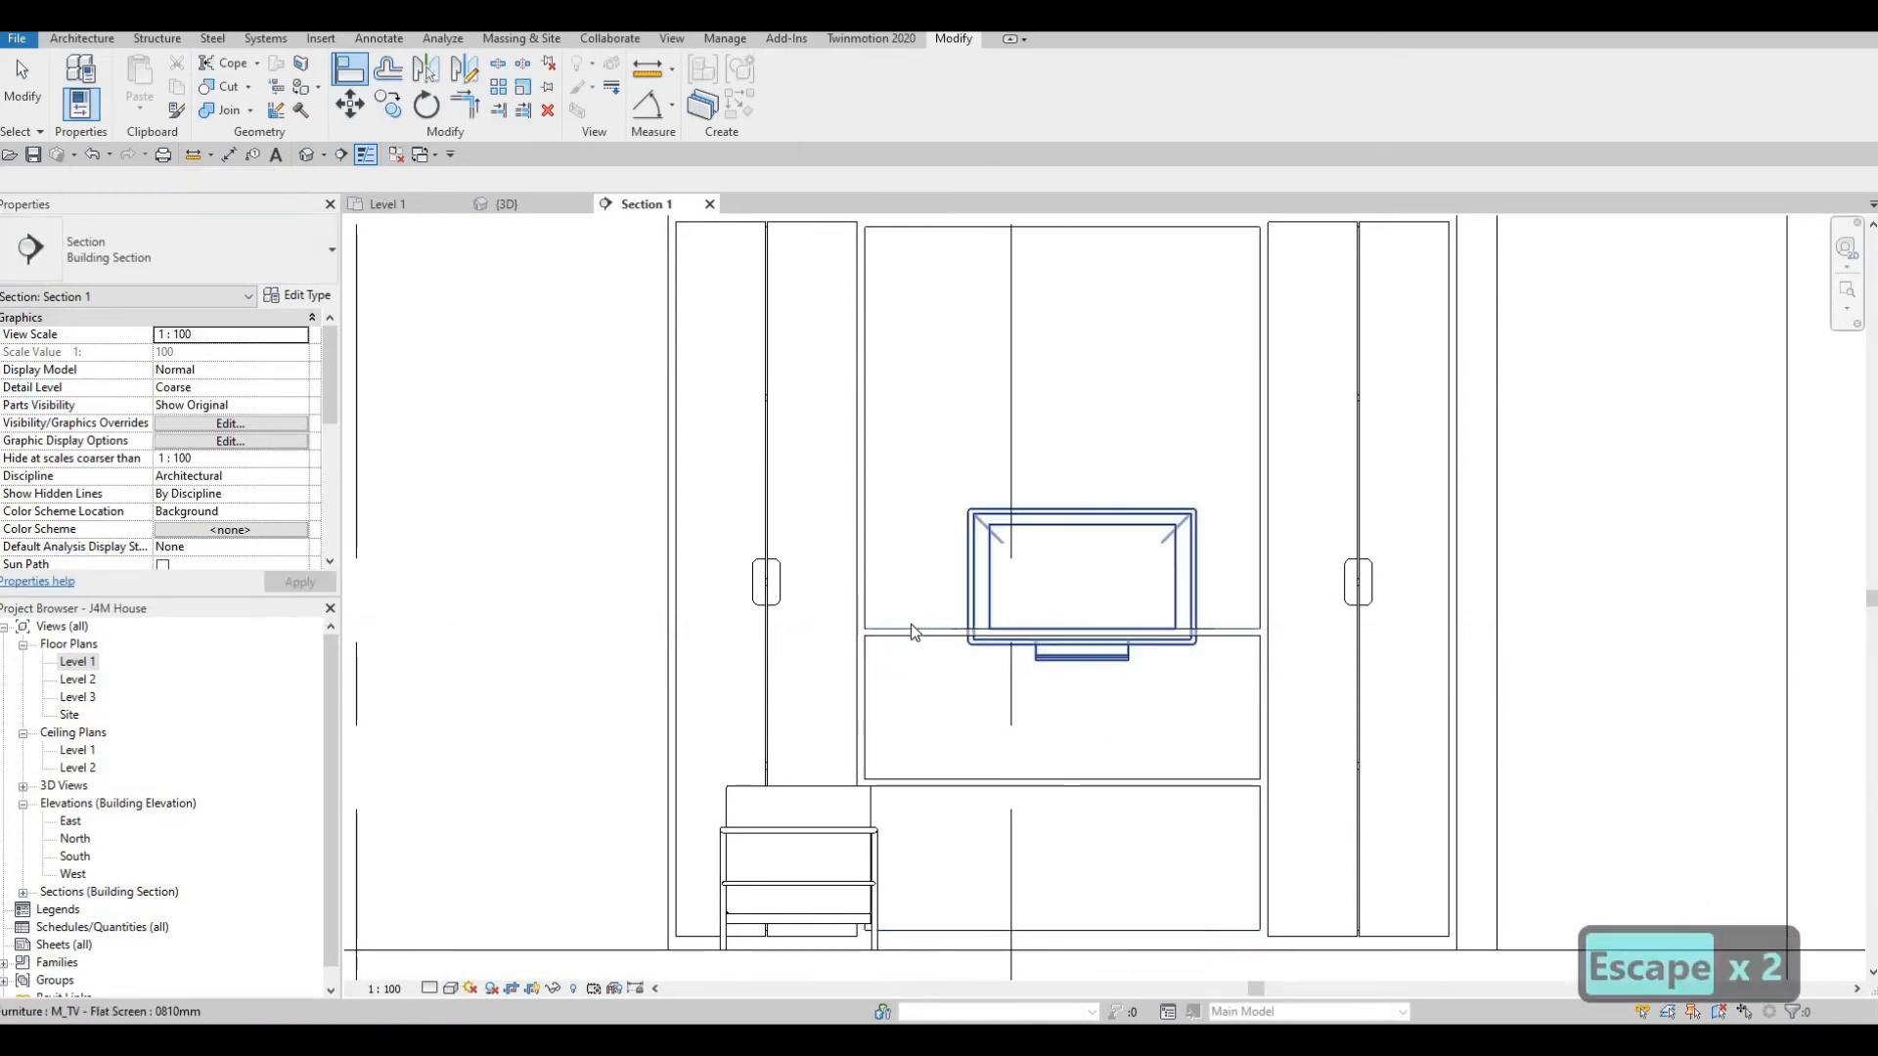
Align the underside of the TV's stand with the shelf line below the large upper opening.
{"action": "key", "text": "a"}
{"action": "key", "text": "l"}
{"action": "scroll", "coordinate": [925, 644], "scroll_direction": "up", "scroll_amount": 2}
{"action": "left_click", "coordinate": [931, 662]}
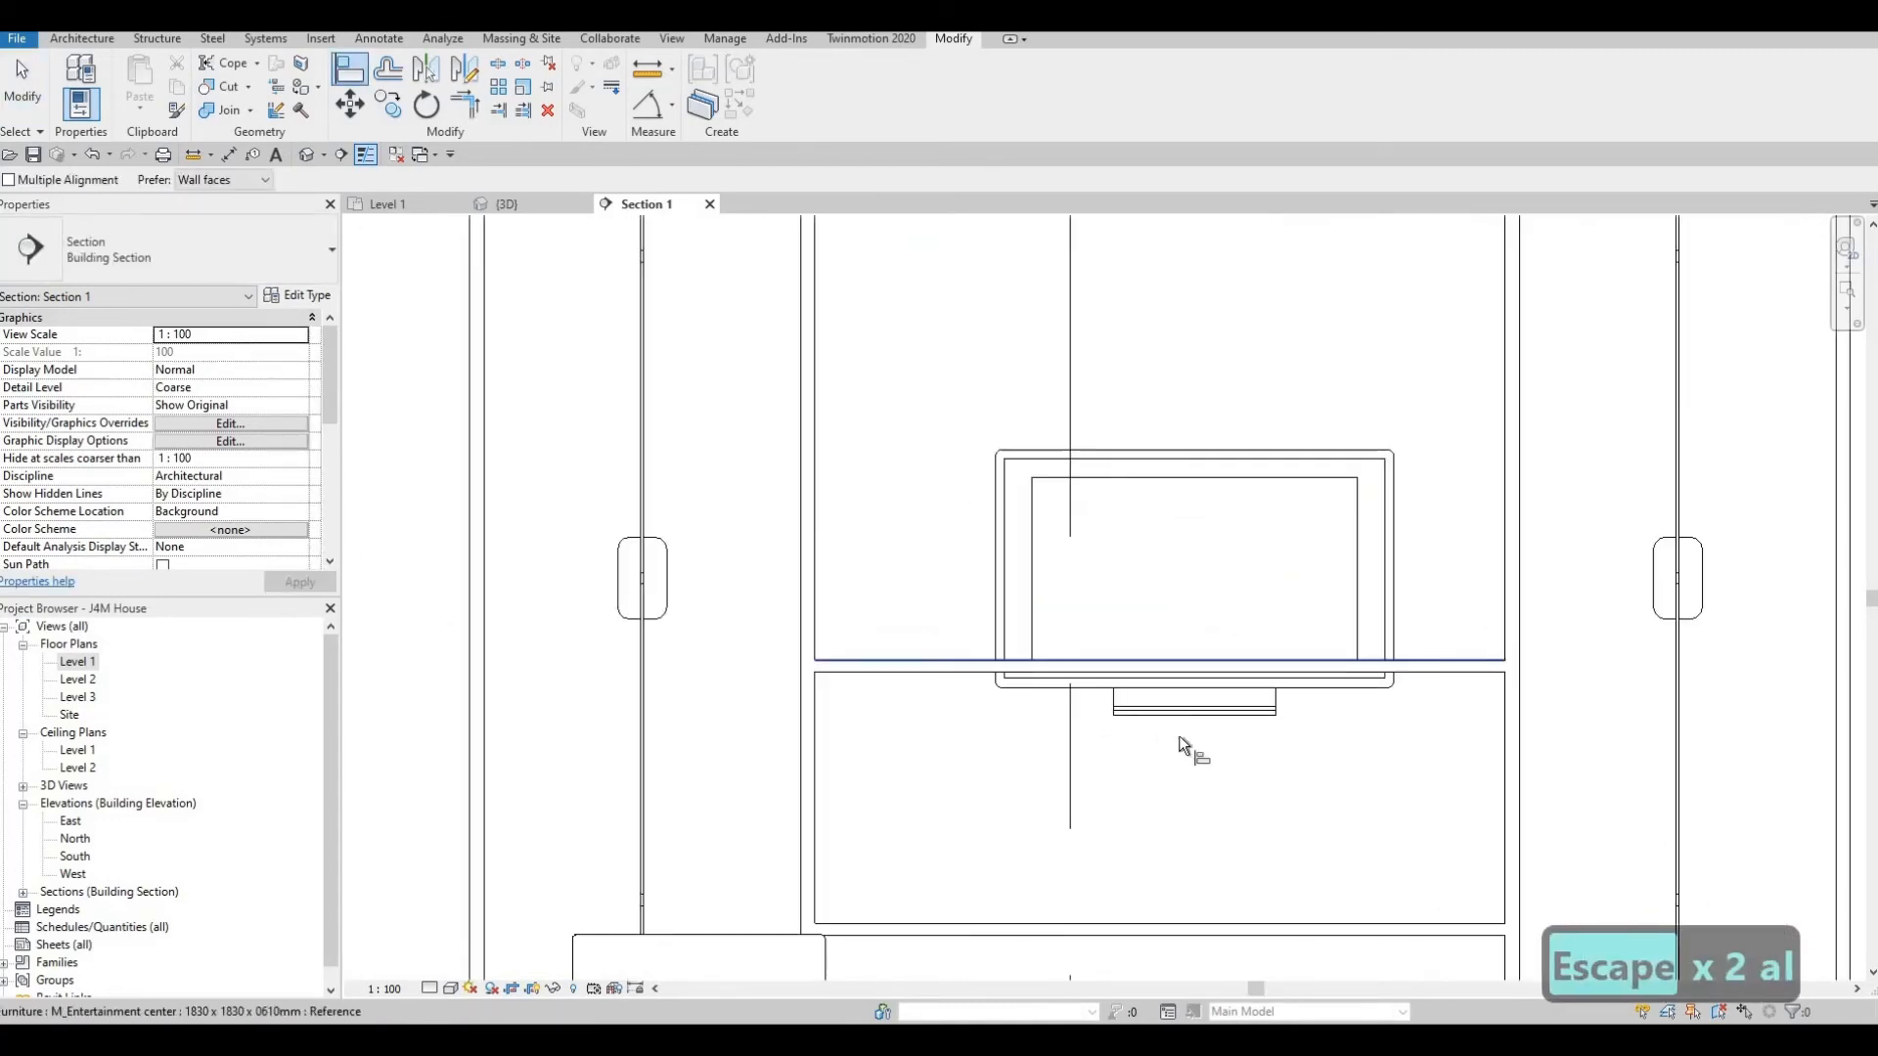
{"action": "left_click", "coordinate": [1115, 718]}
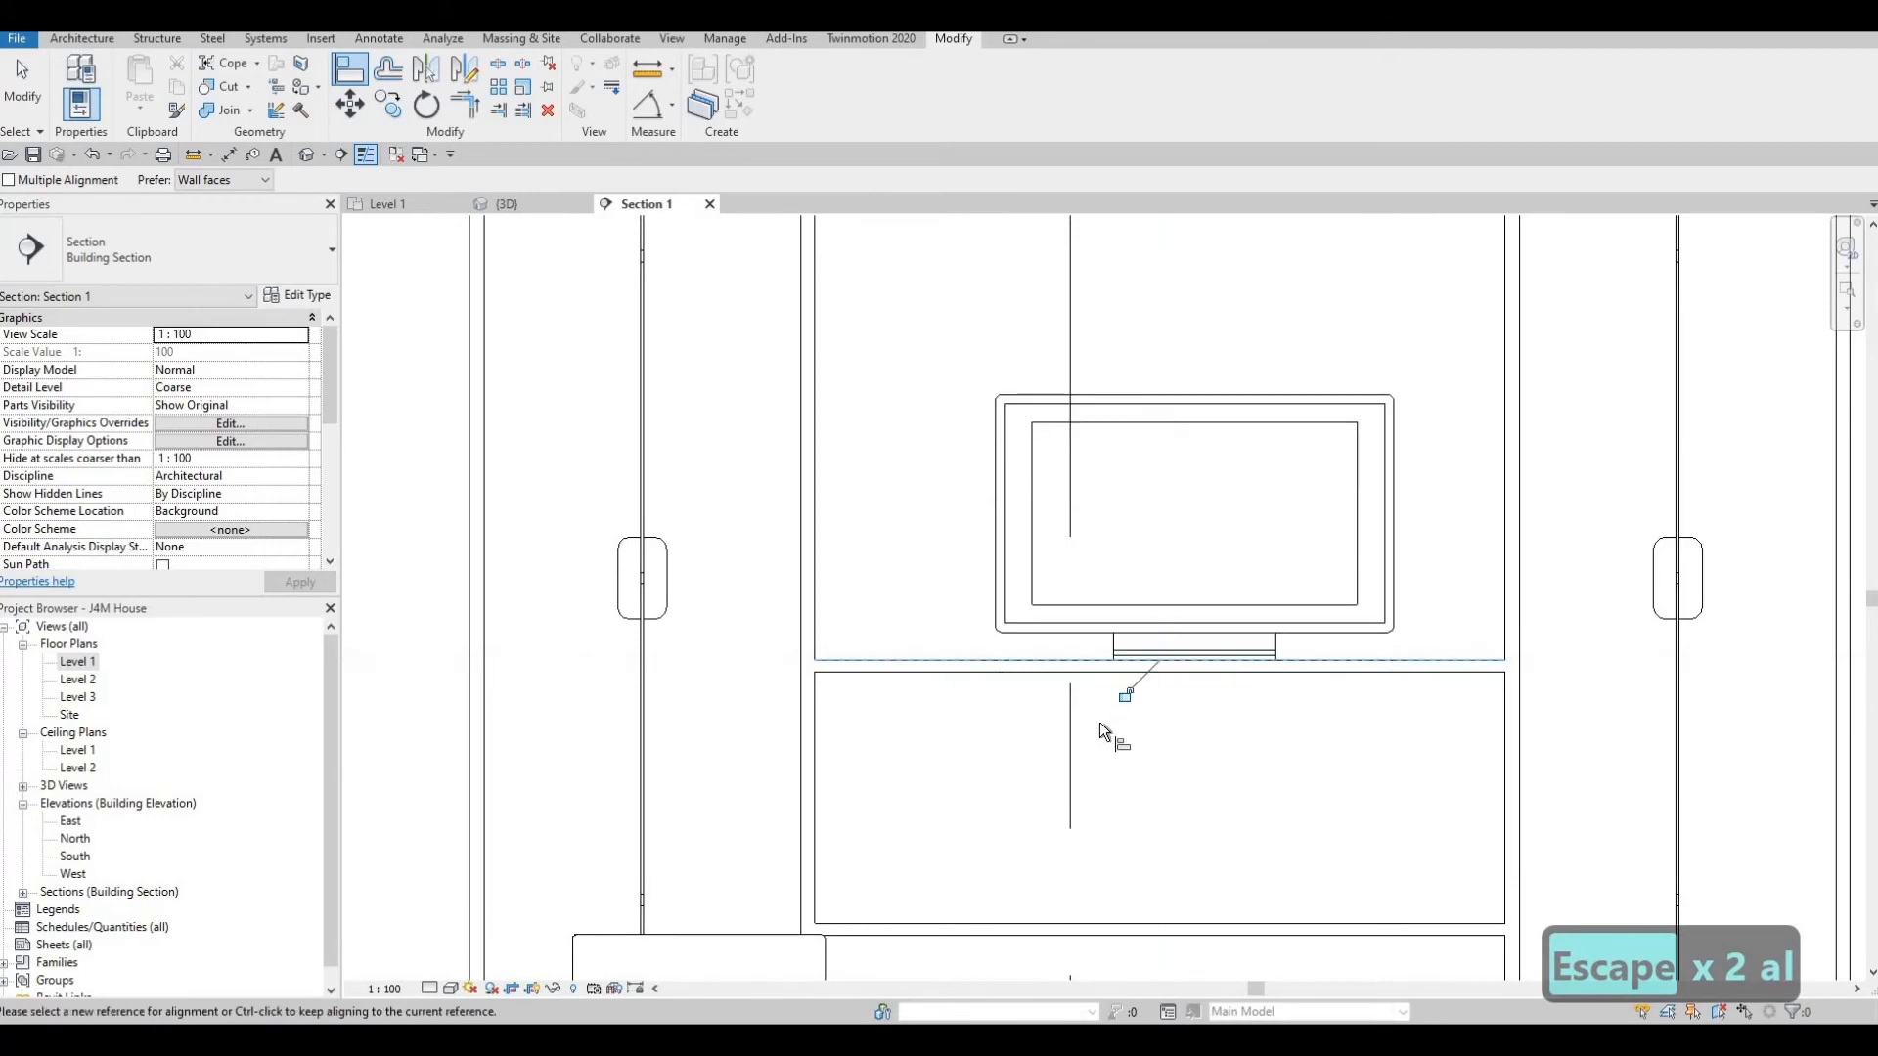
{"action": "scroll", "coordinate": [1103, 724], "scroll_direction": "down", "scroll_amount": 2}
{"action": "key", "text": "Escape"}
{"action": "key", "text": "Escape"}
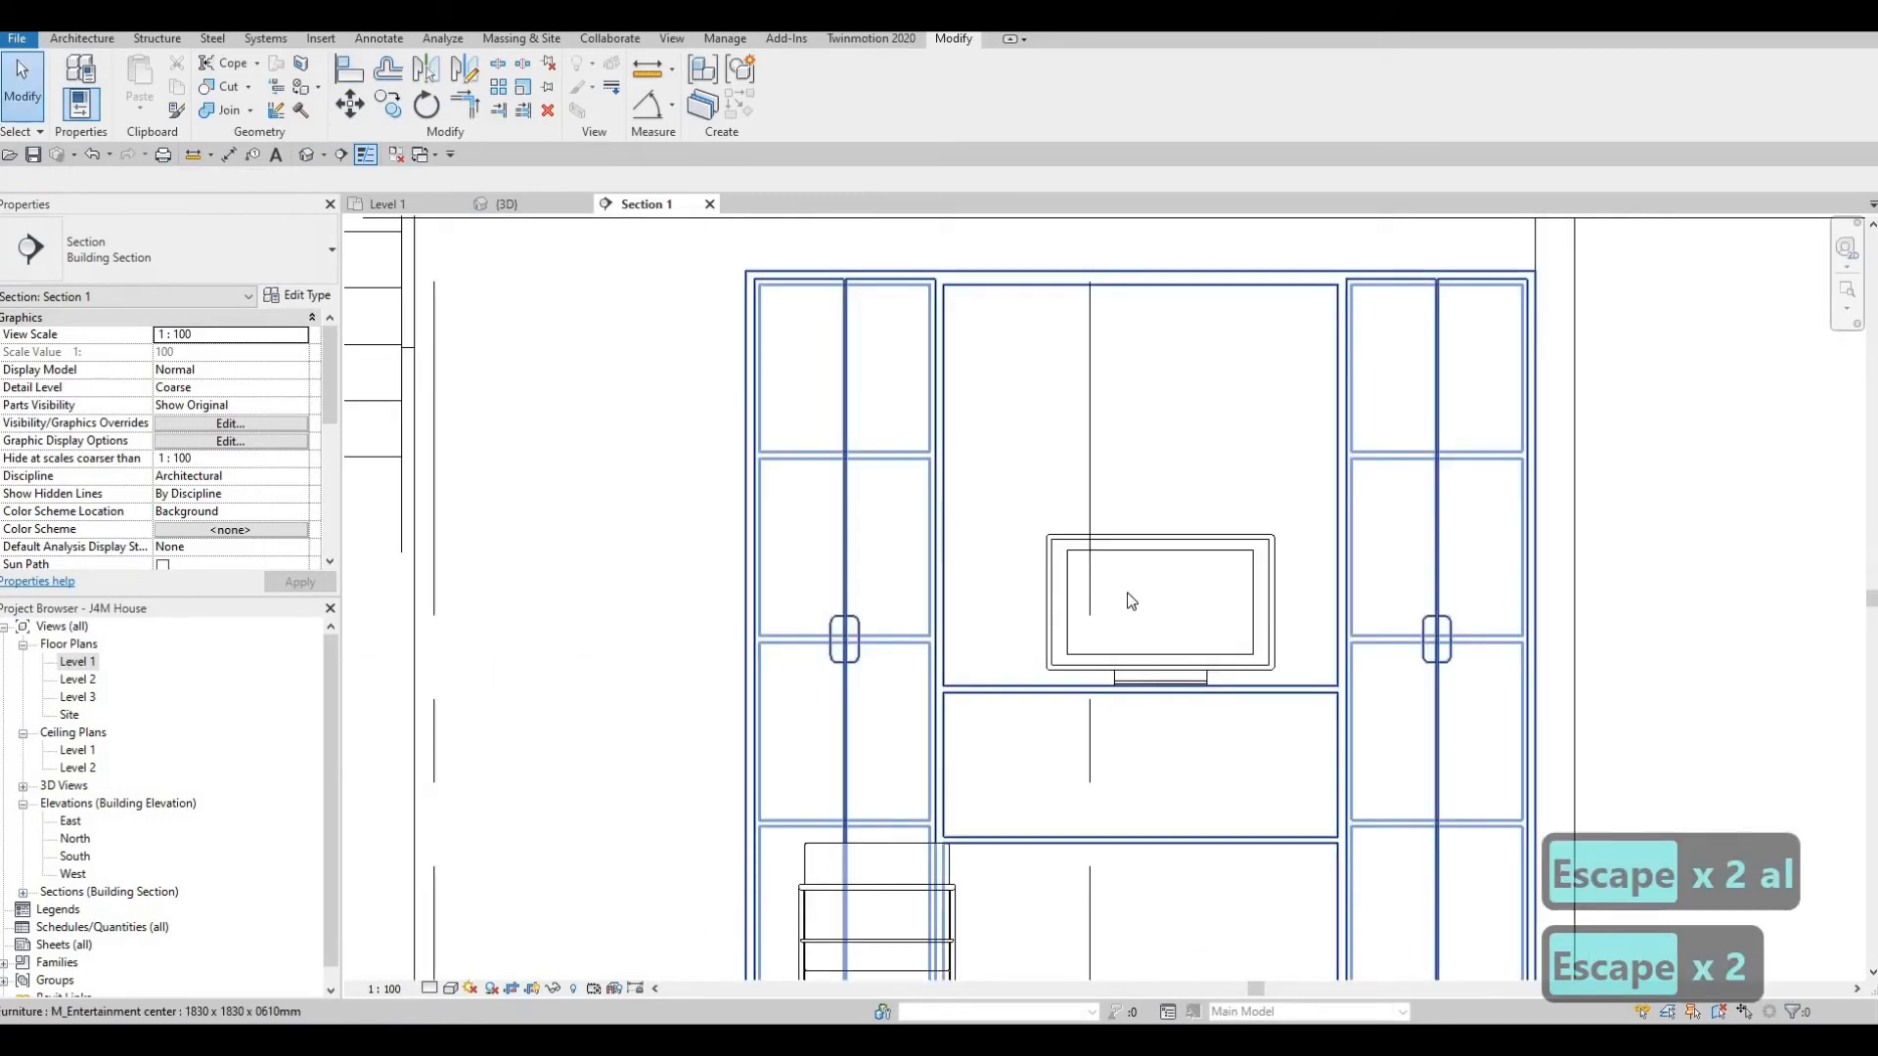
Change the TV's type to 1270mm and clear the selection.
{"action": "left_click", "coordinate": [1134, 552]}
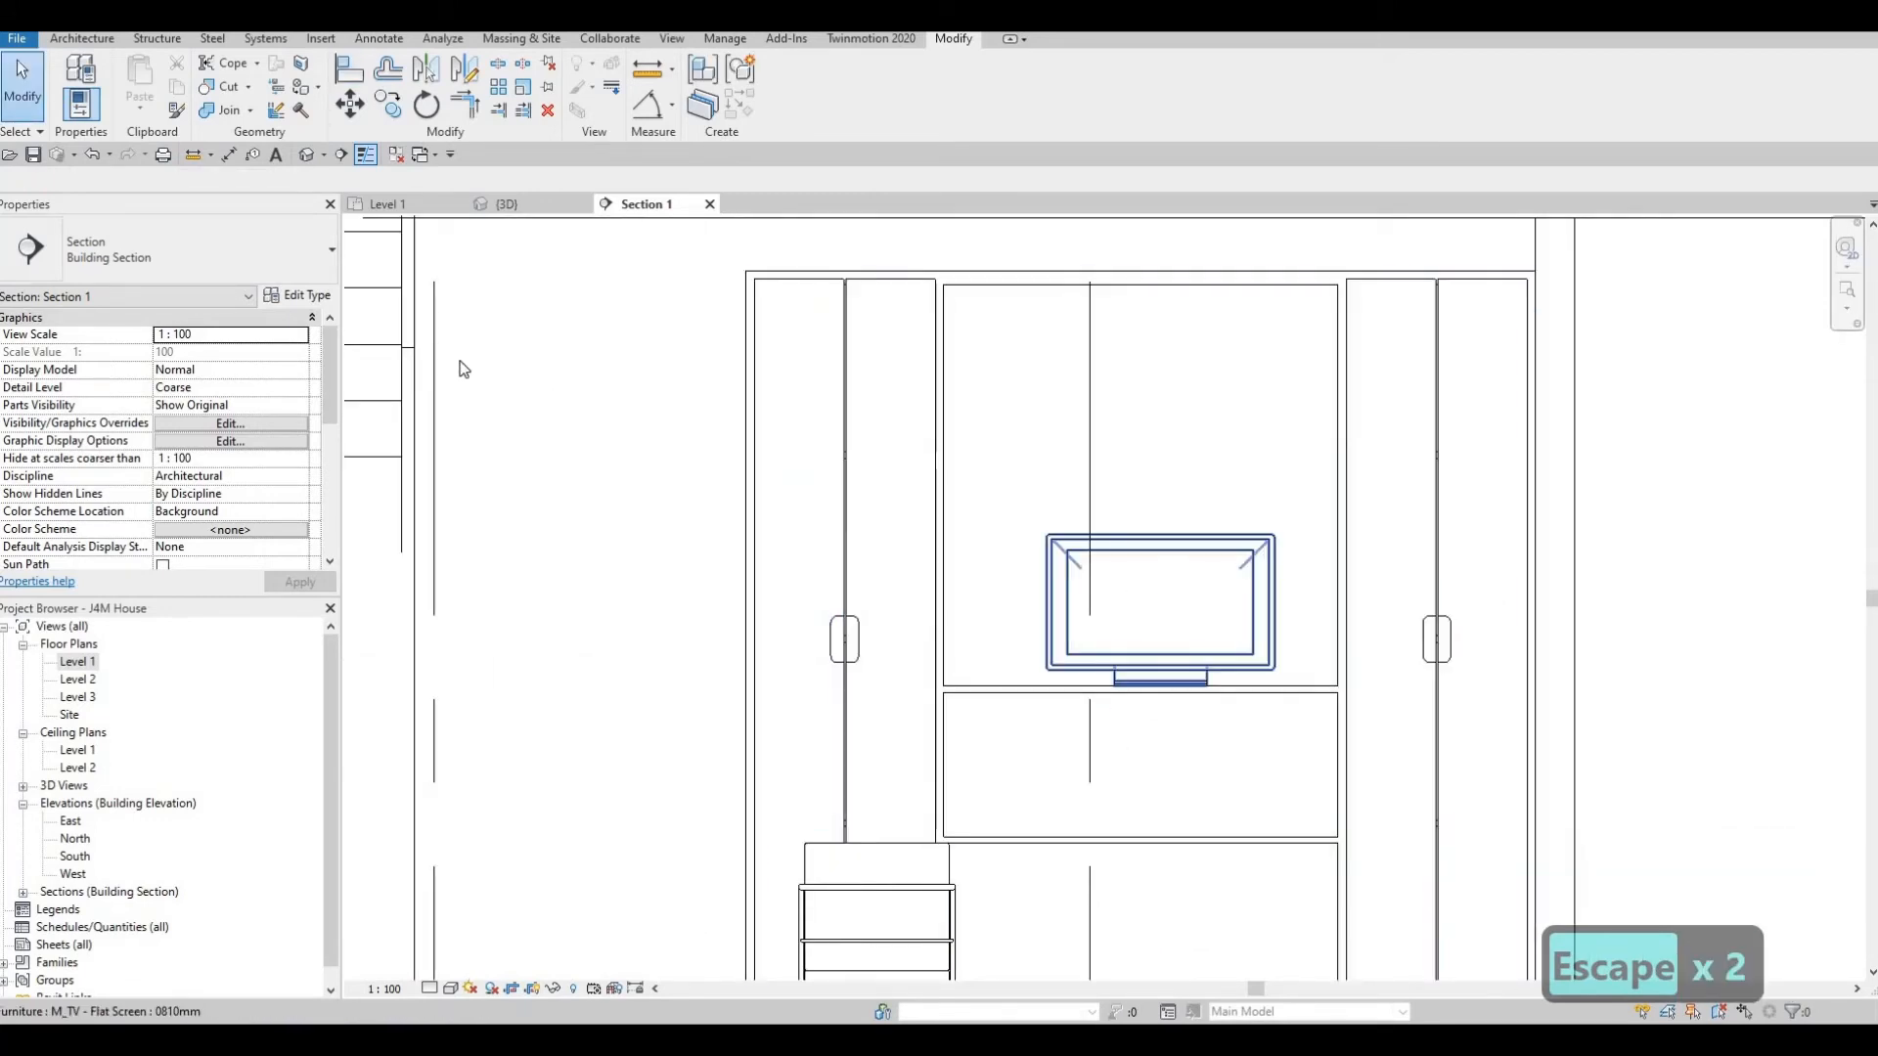
{"action": "left_click", "coordinate": [264, 268]}
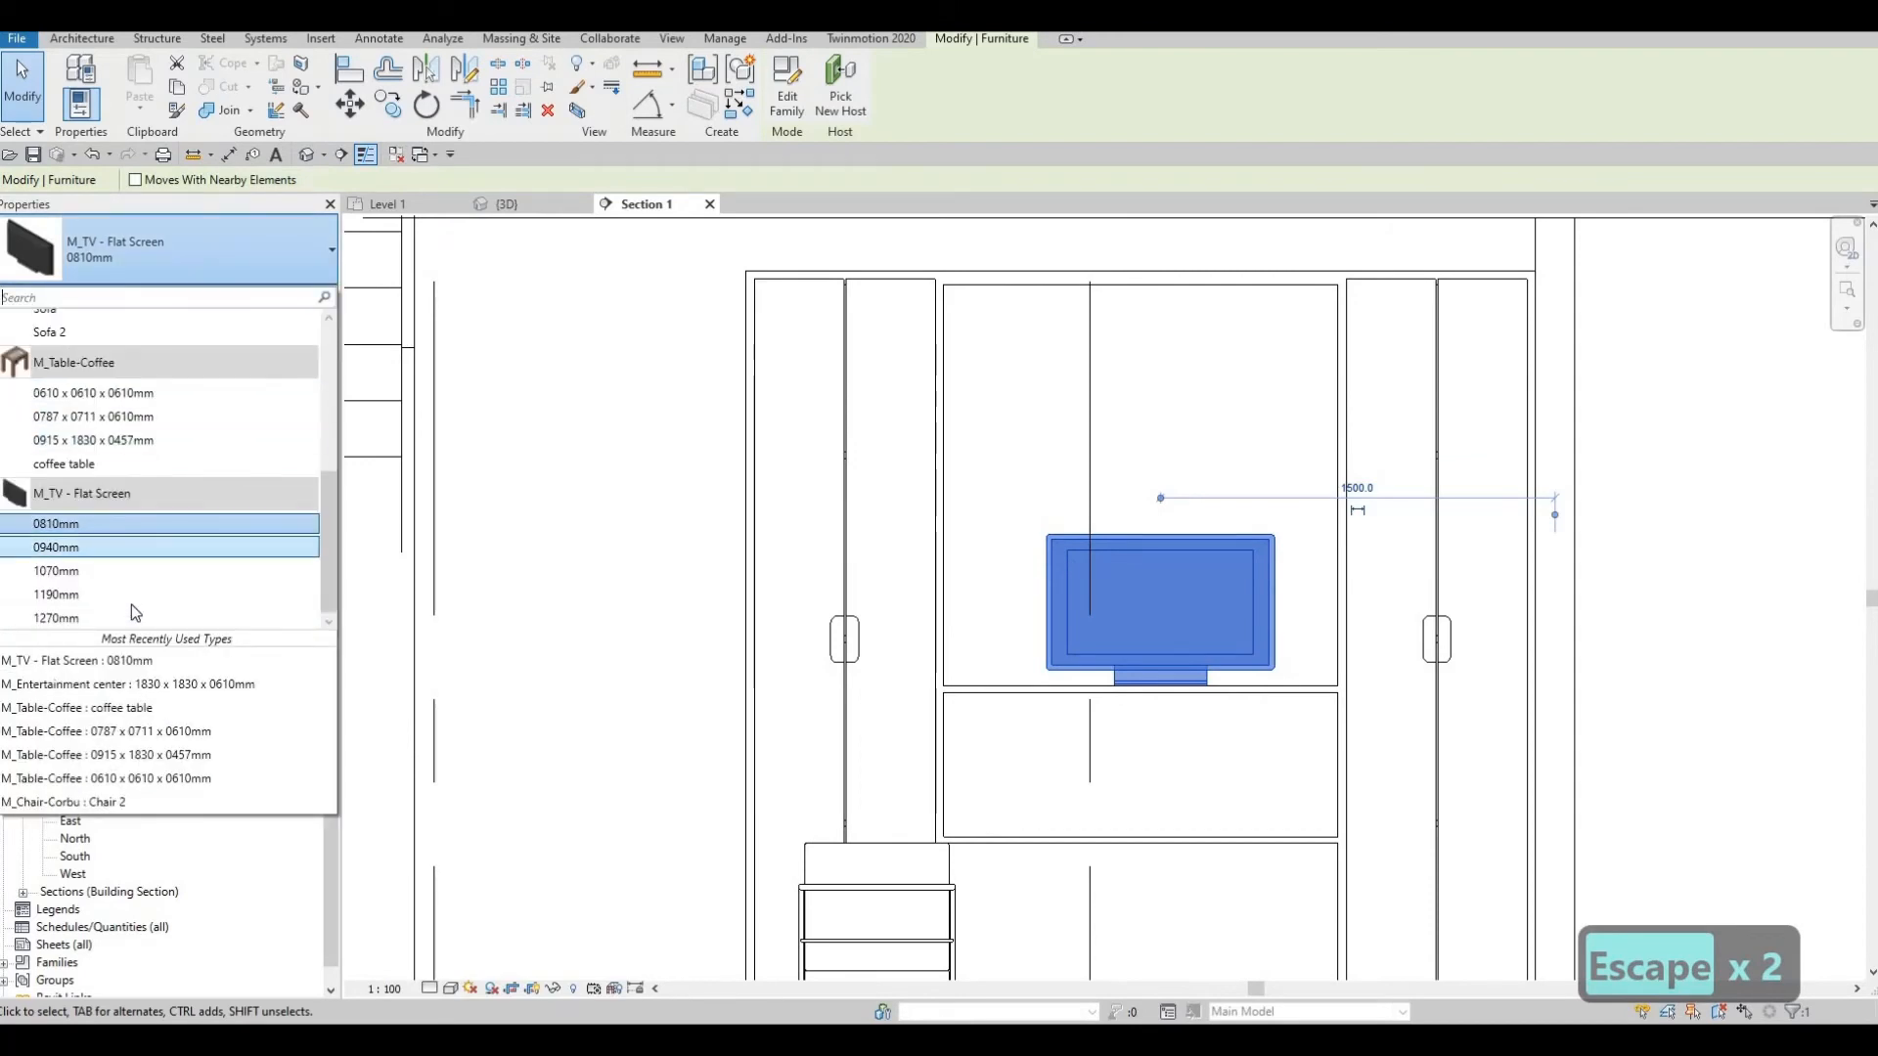
{"action": "left_click", "coordinate": [127, 613]}
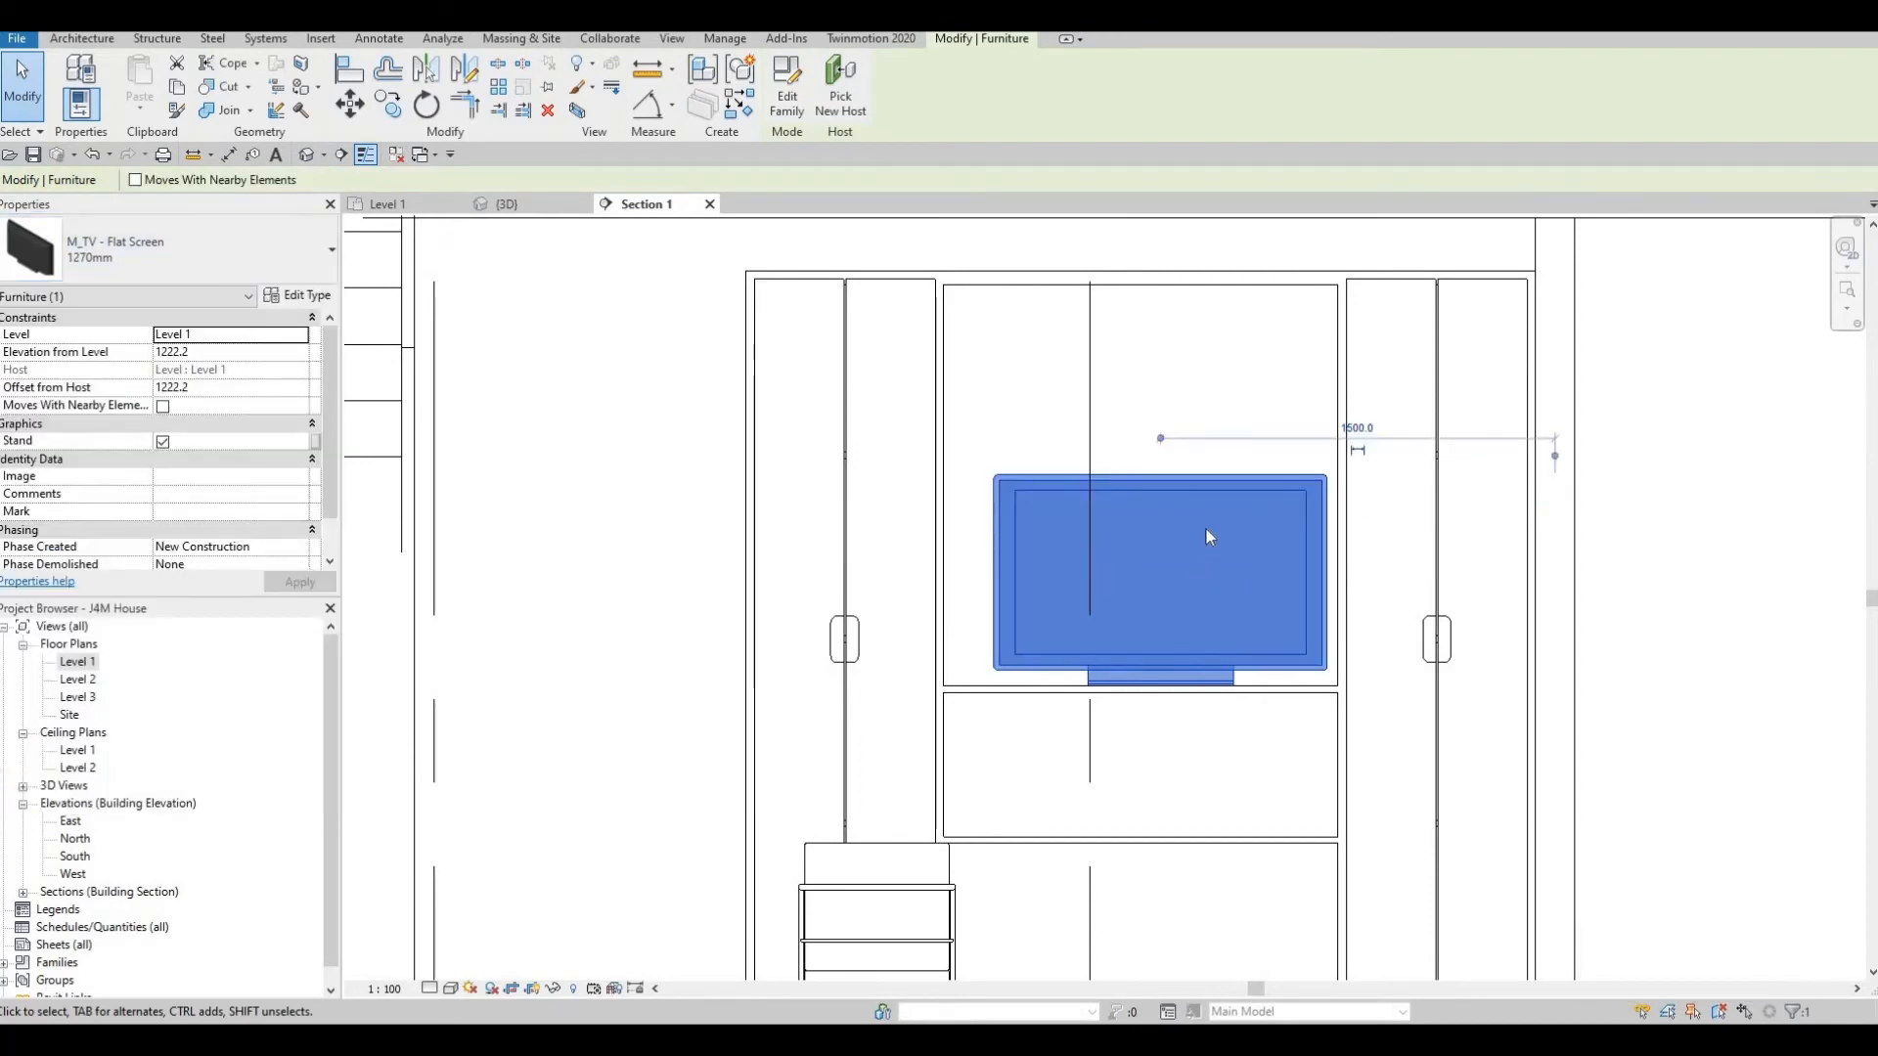
{"action": "key", "text": "Escape"}
{"action": "key", "text": "Escape"}
Nudge the TV four increments to the left to center it within the entertainment center's opening.
{"action": "left_click", "coordinate": [1200, 476]}
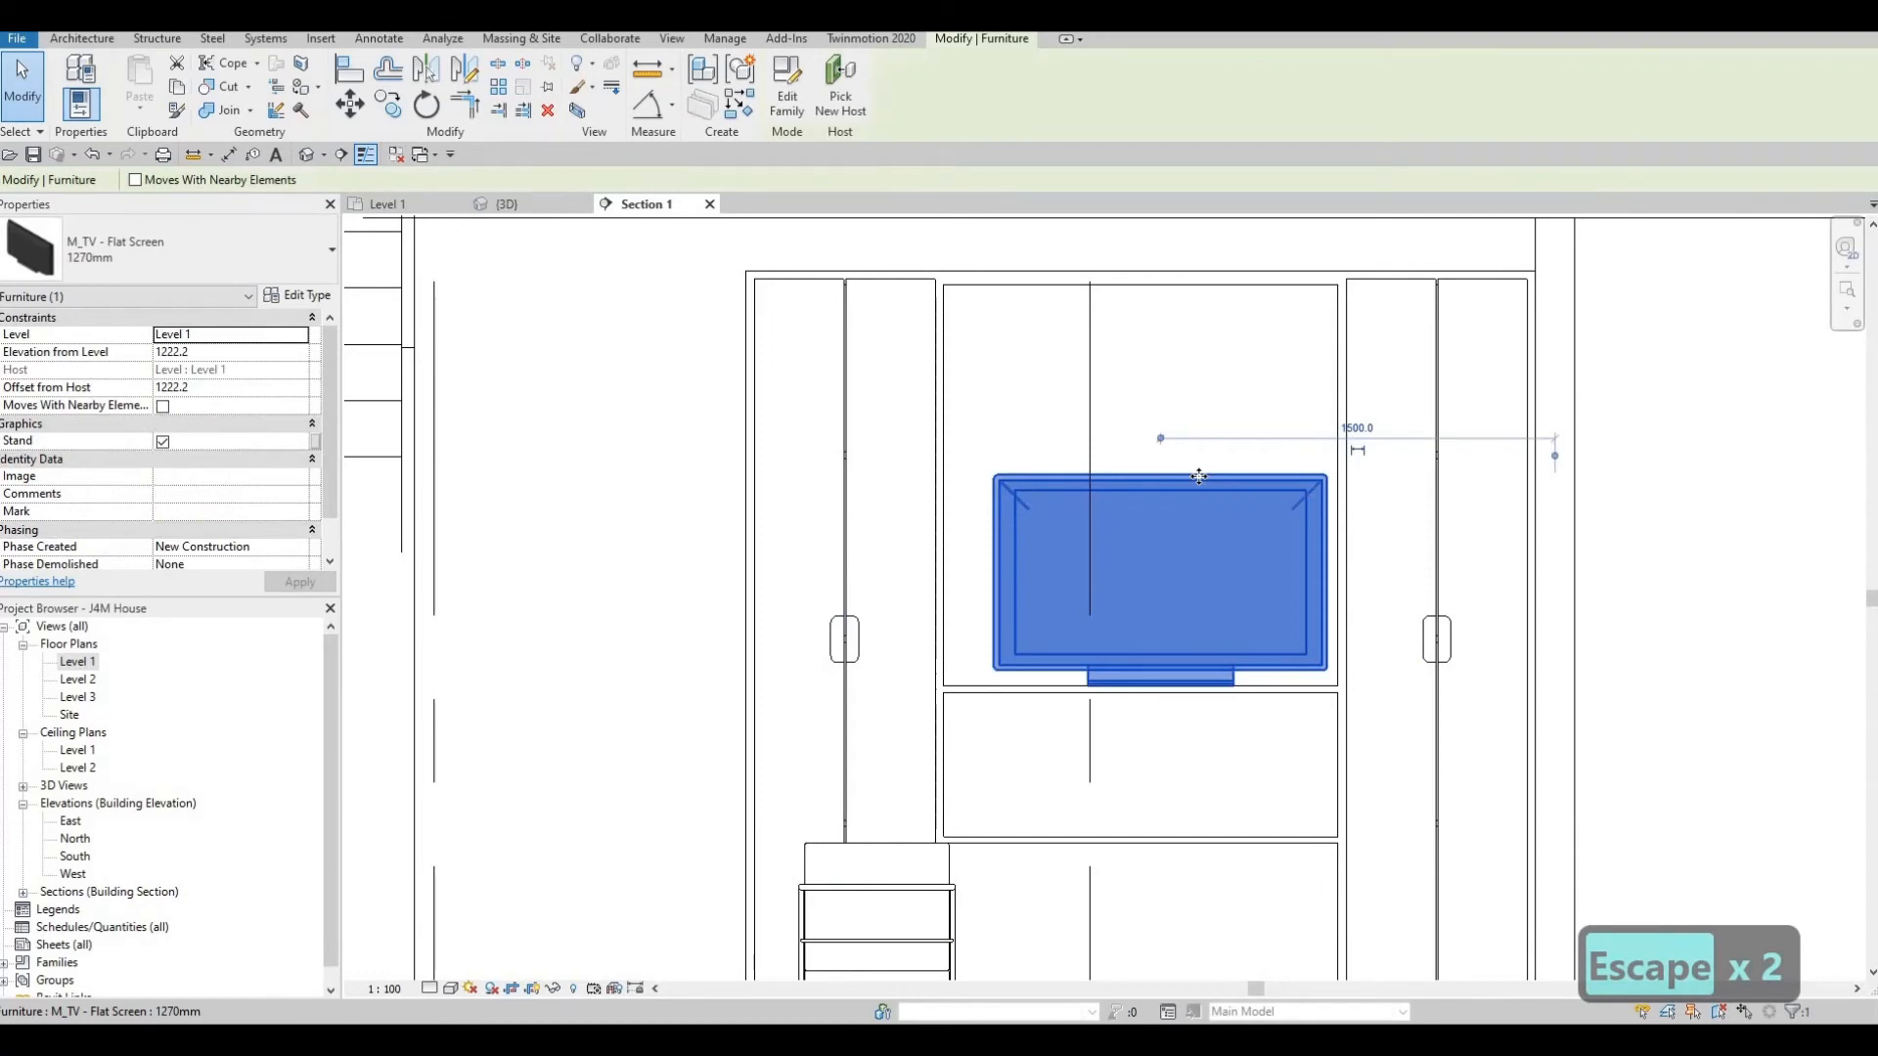
{"action": "key", "text": "Left"}
{"action": "key", "text": "Left"}
{"action": "key", "text": "Left"}
{"action": "key", "text": "Left"}
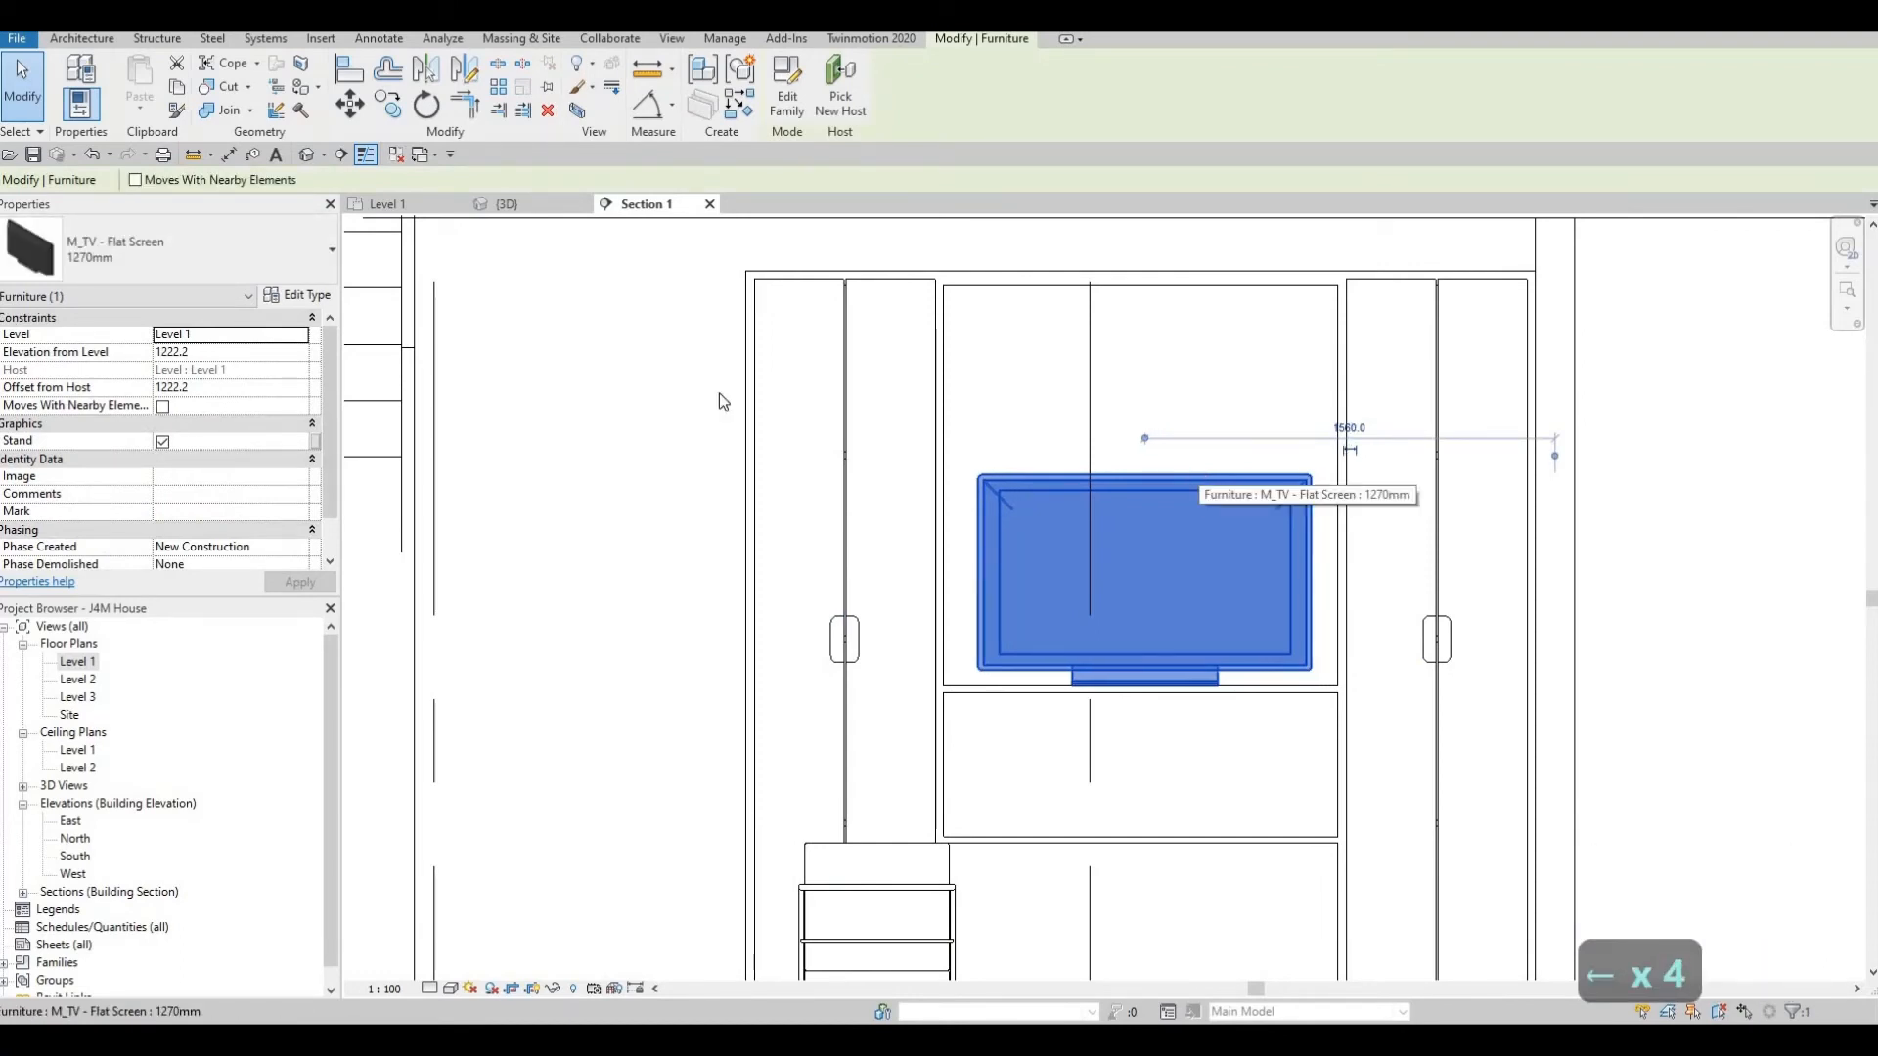
Review the dimension parameters in the TV's type properties and close them without changes.
{"action": "left_click", "coordinate": [293, 295]}
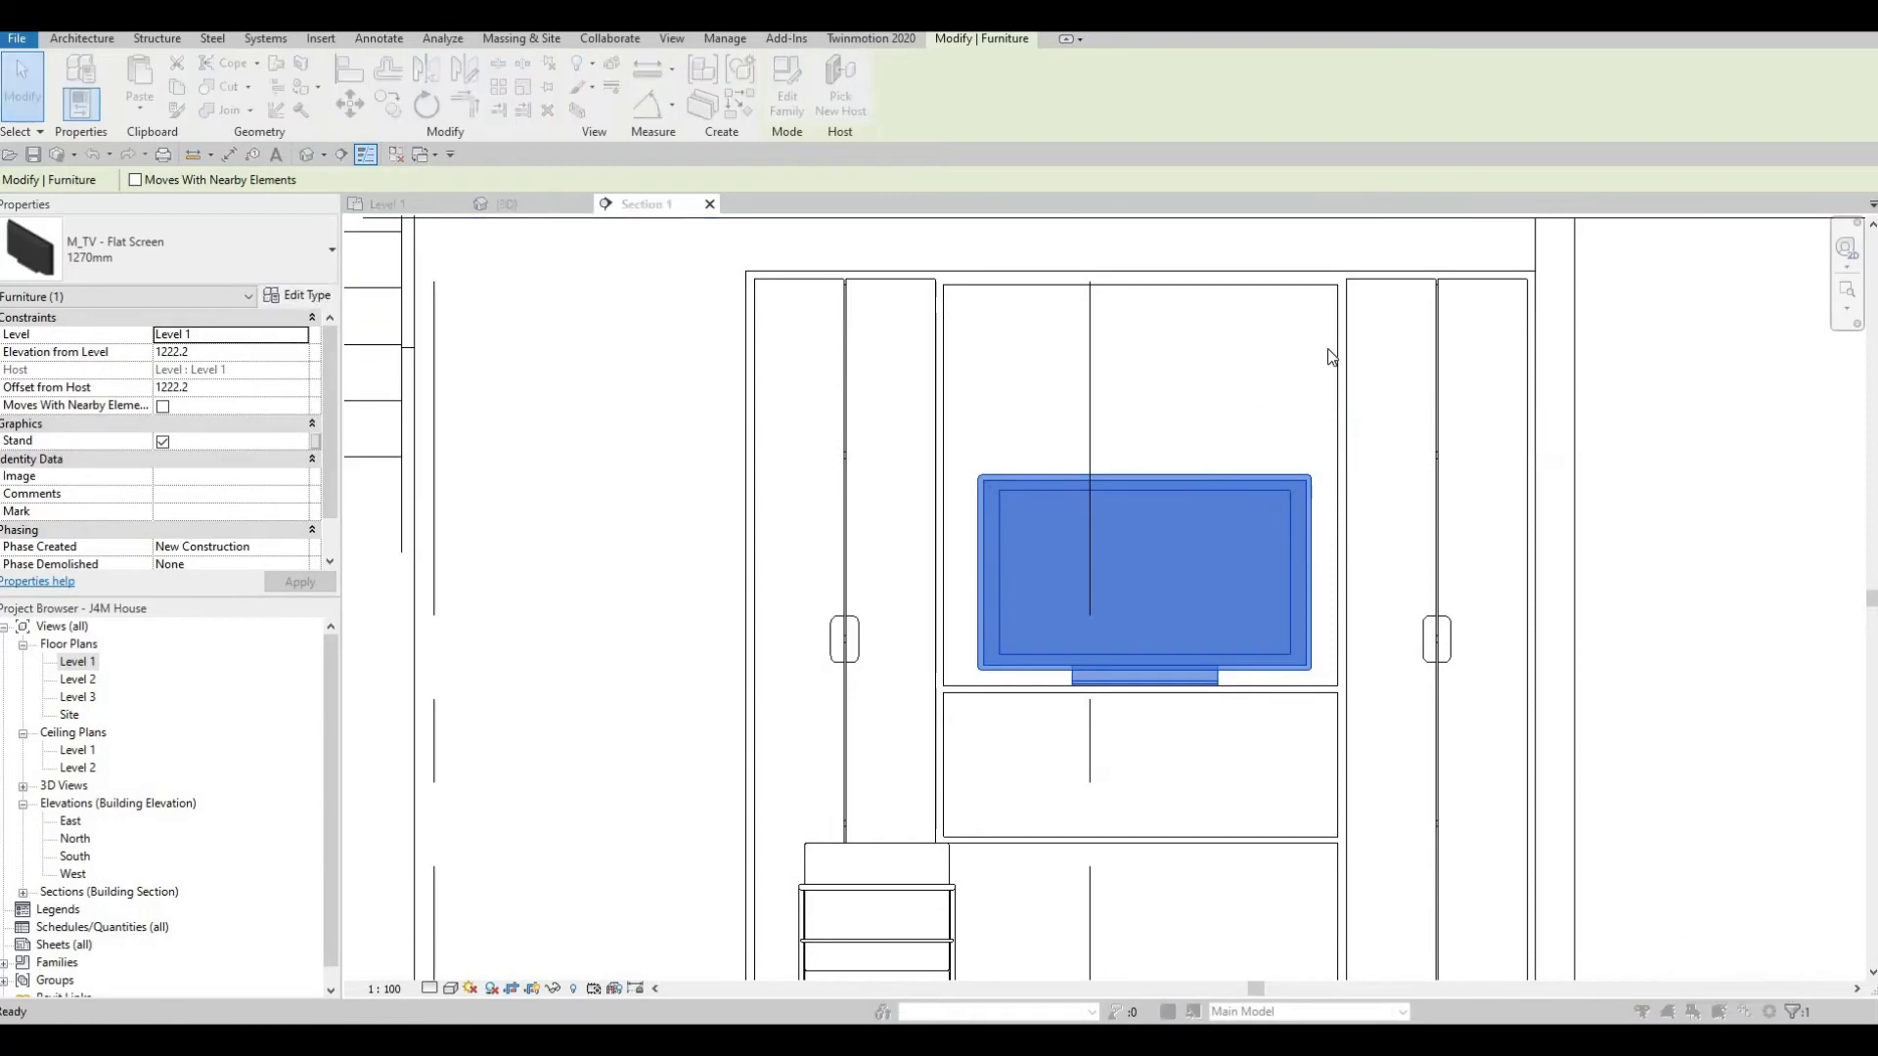
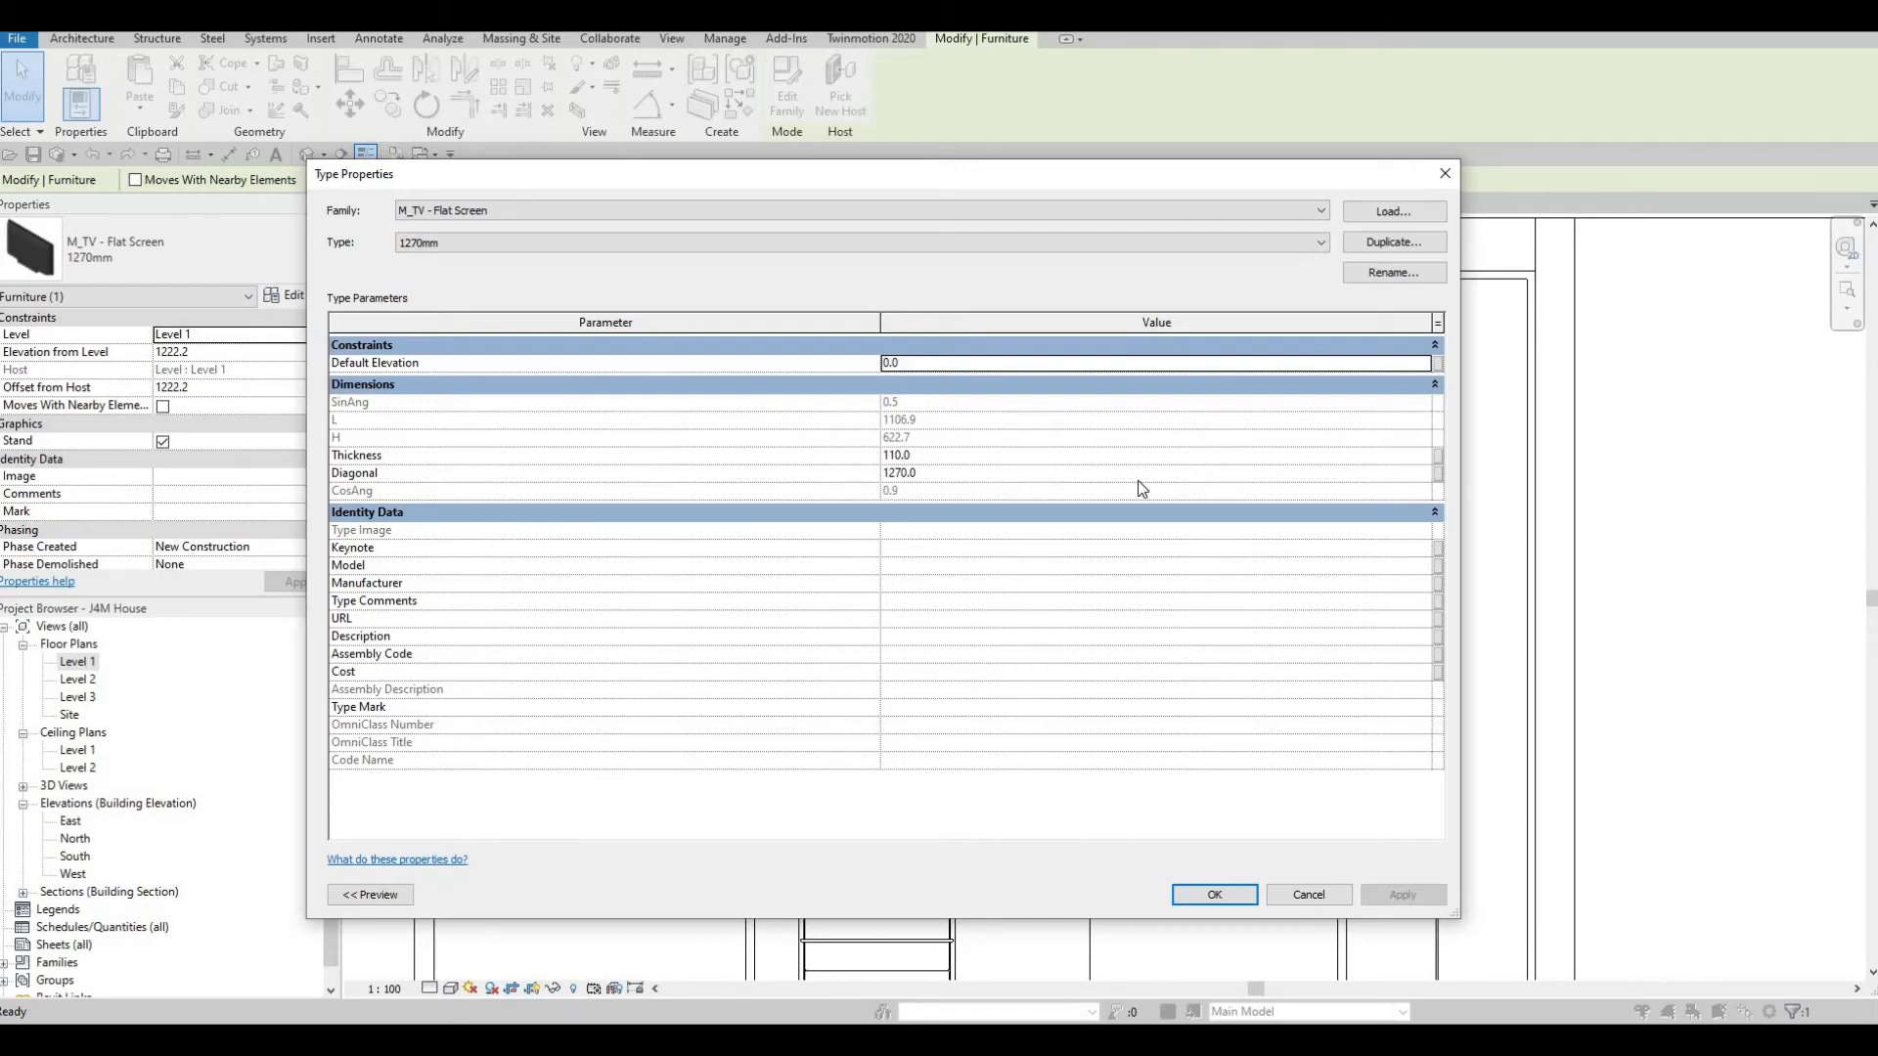
{"action": "key", "text": "Escape"}
{"action": "key", "text": "Escape"}
{"action": "key", "text": "Escape"}
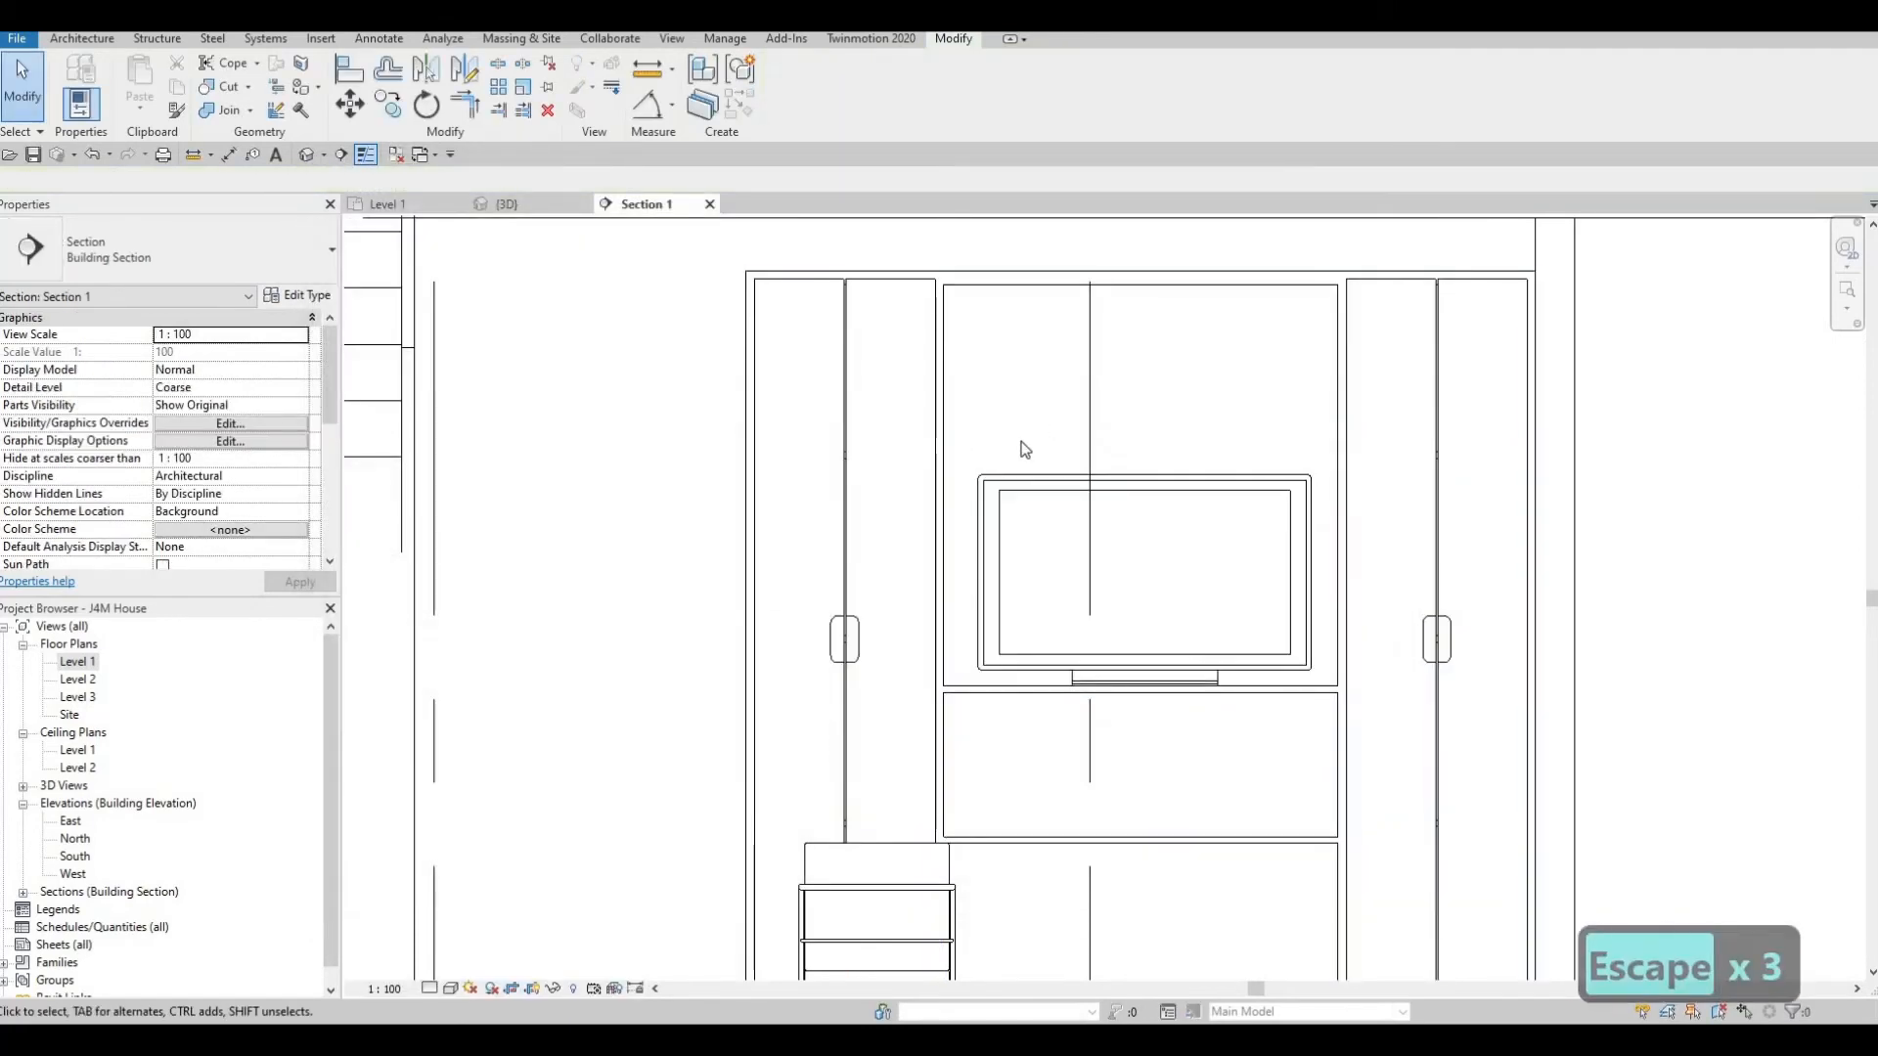
{"action": "scroll", "coordinate": [1018, 460], "scroll_direction": "up", "scroll_amount": 3}
{"action": "middle_click_drag", "start_coordinate": [696, 481], "coordinate": [767, 593]}
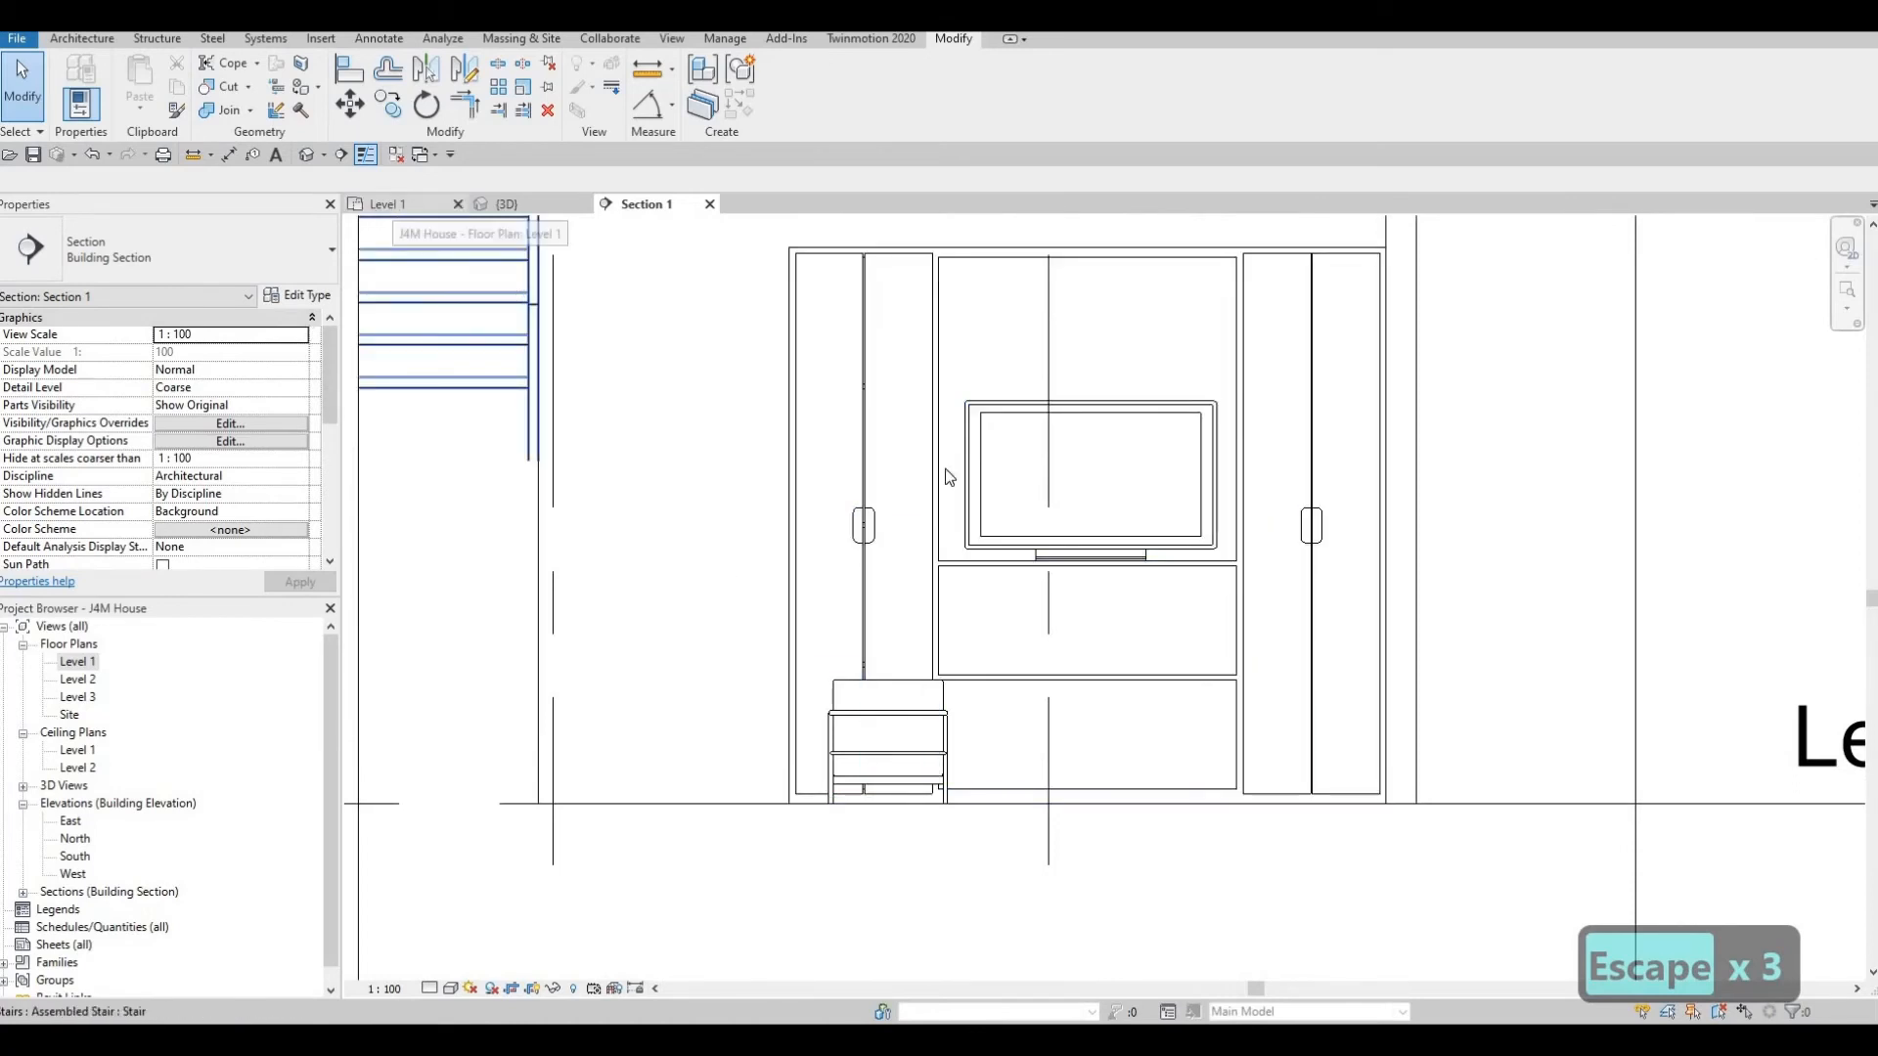
In the Level 1 floor plan, load the M_Table-Dining family from the Tables furniture folder and save the project.
{"action": "left_click", "coordinate": [392, 204]}
{"action": "middle_click_drag", "start_coordinate": [928, 535], "coordinate": [1032, 721]}
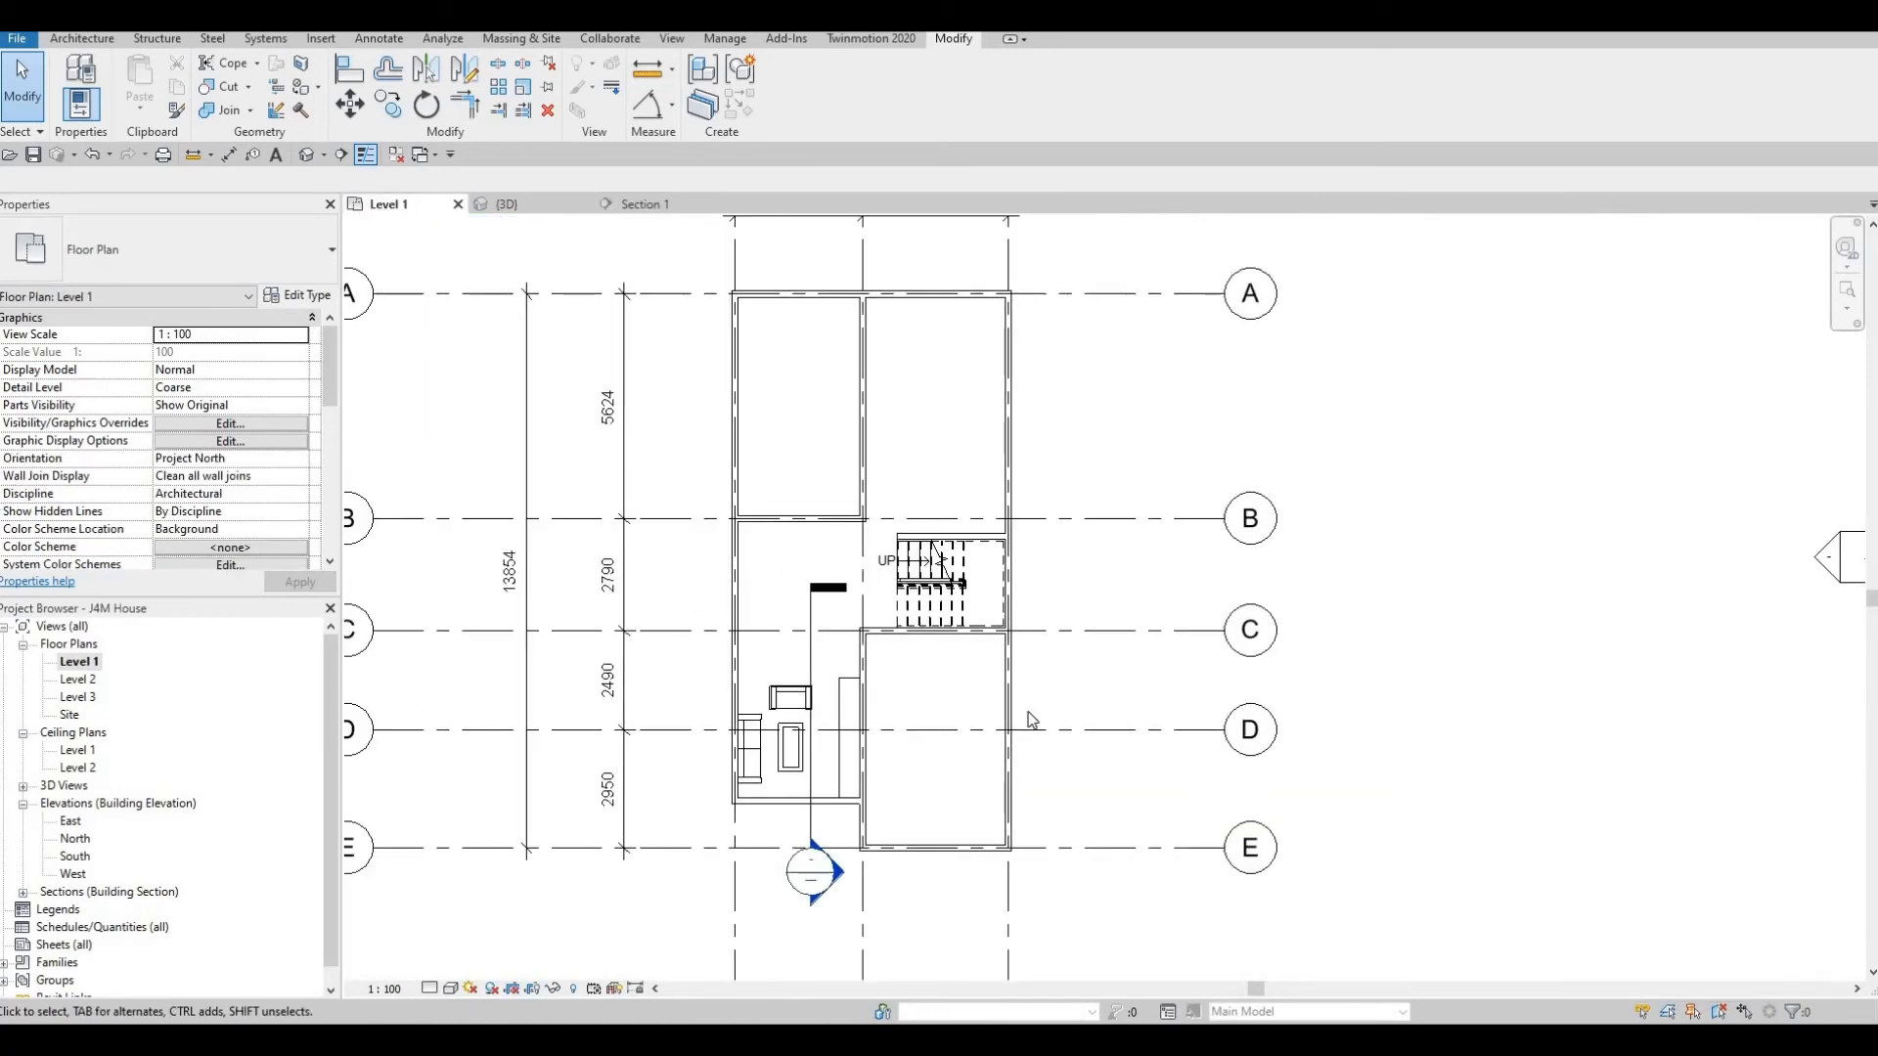
{"action": "left_click", "coordinate": [322, 39]}
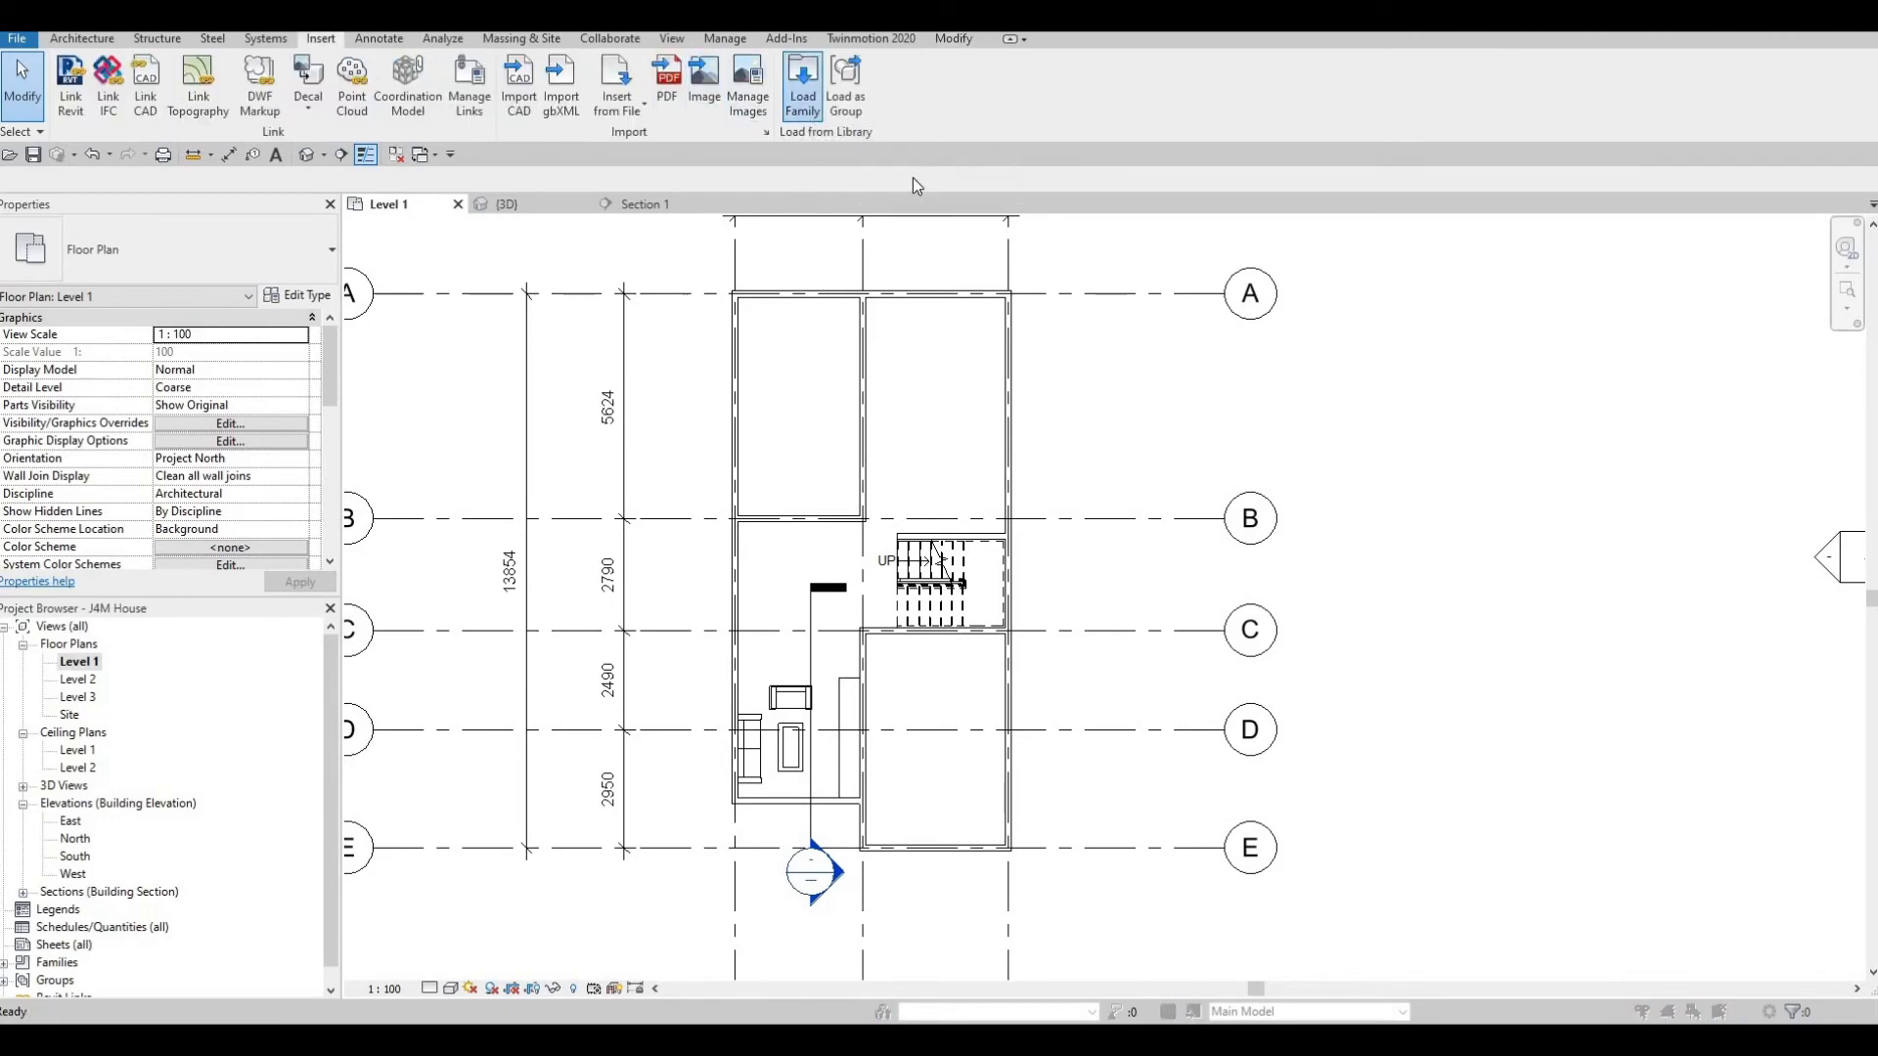
{"action": "left_click", "coordinate": [804, 103]}
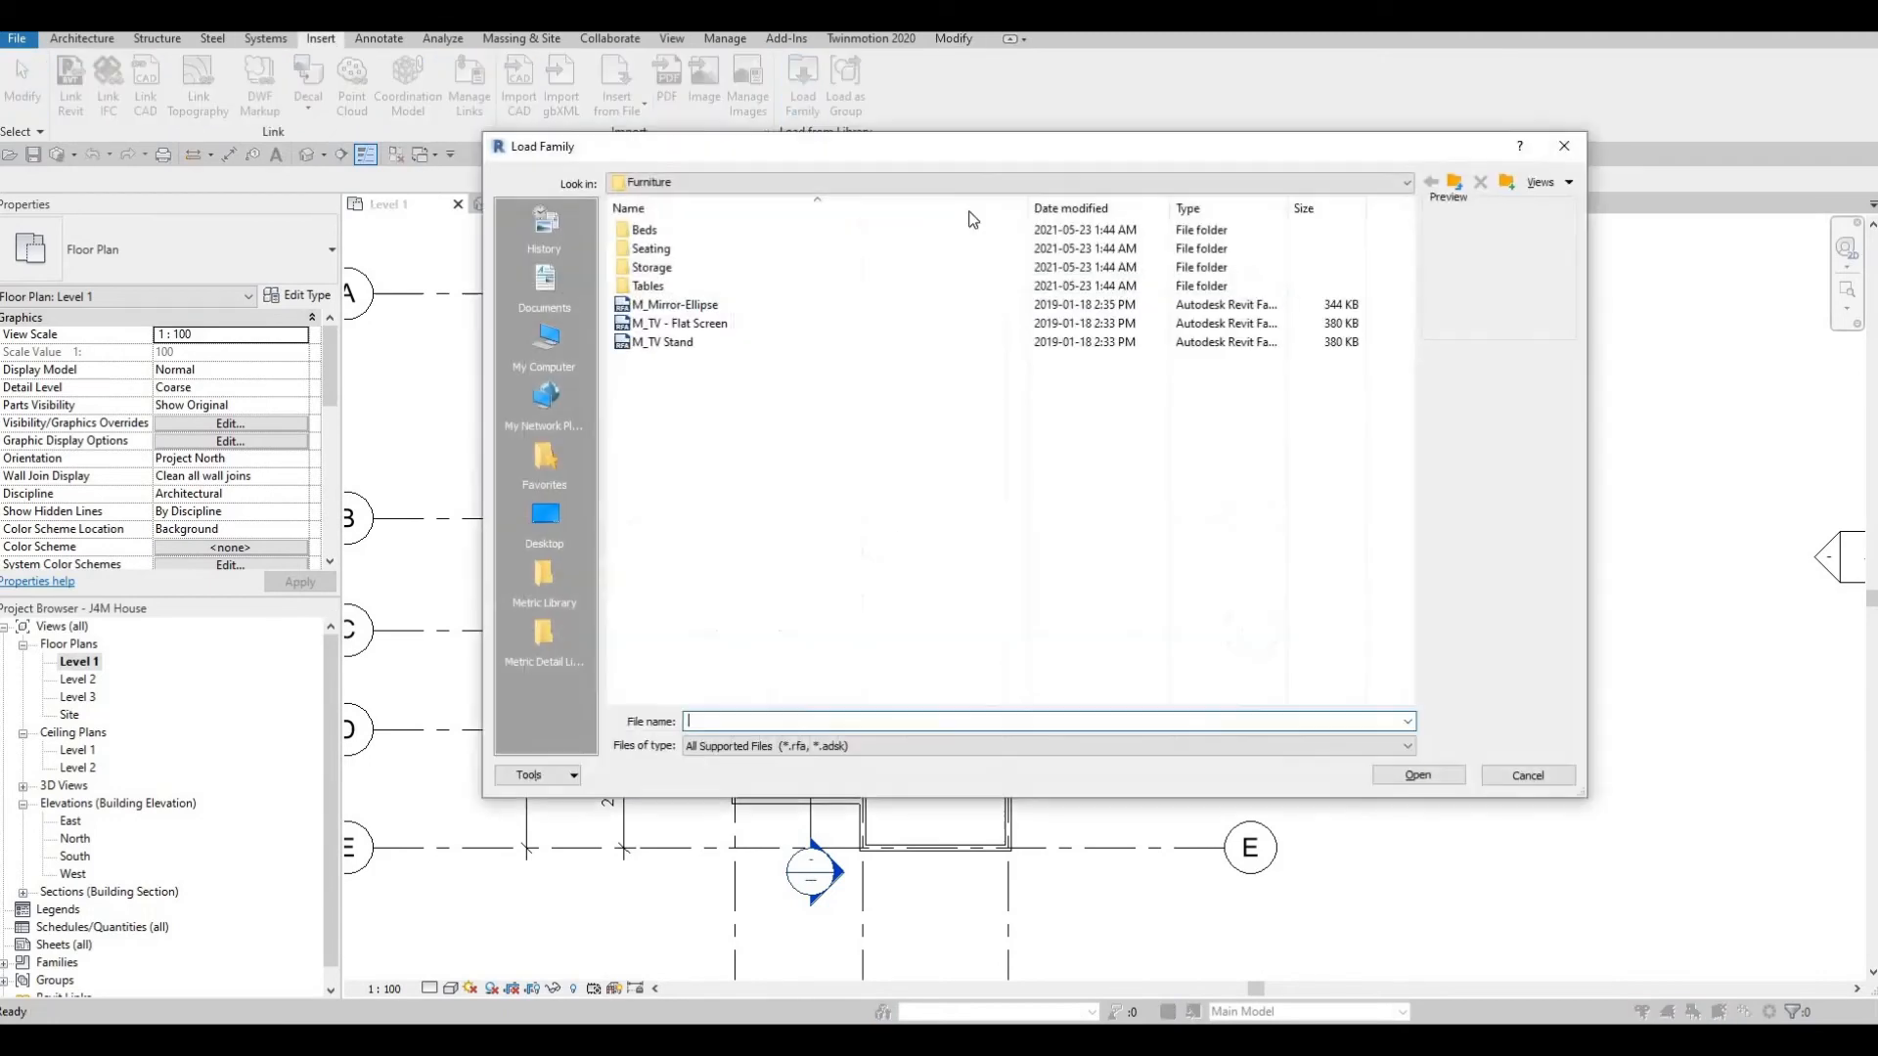
{"action": "double_click", "coordinate": [673, 284]}
{"action": "left_click", "coordinate": [713, 253]}
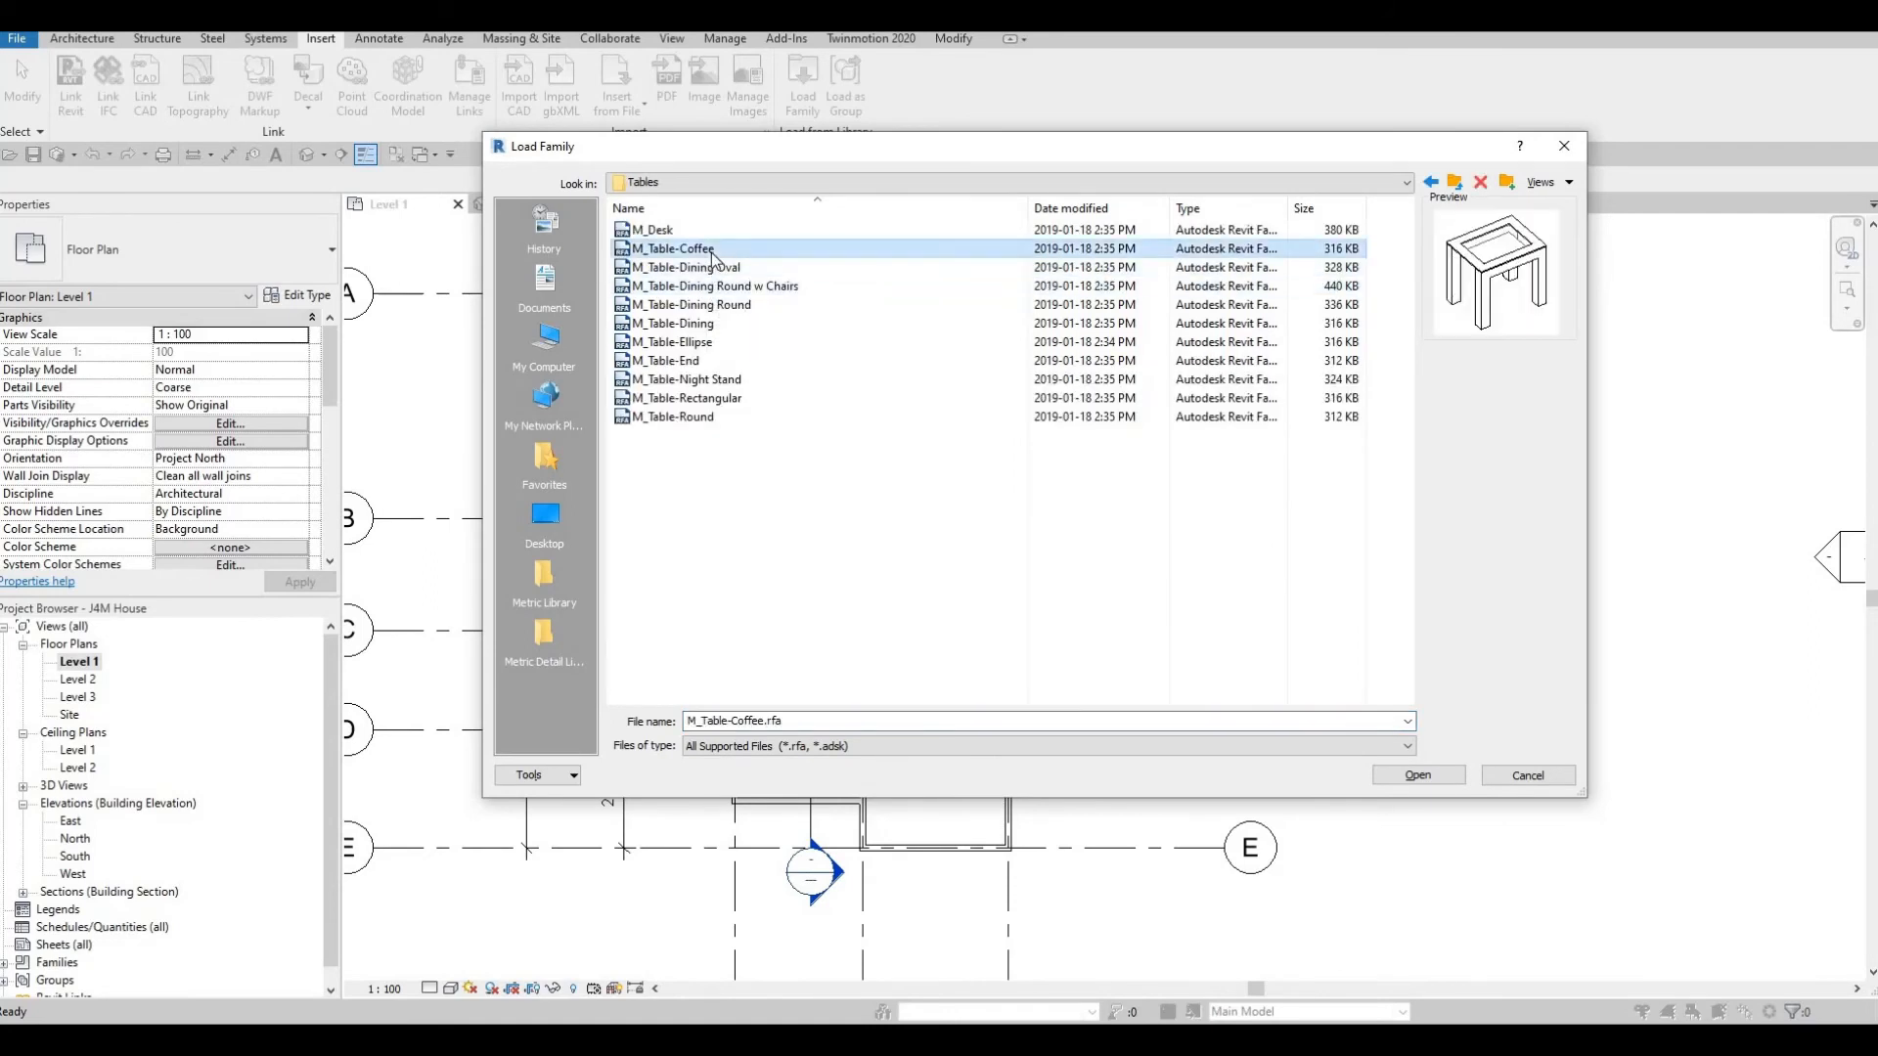
{"action": "key", "text": "Up"}
{"action": "key", "text": "Down"}
{"action": "key", "text": "Down"}
{"action": "key", "text": "Down"}
{"action": "key", "text": "Down"}
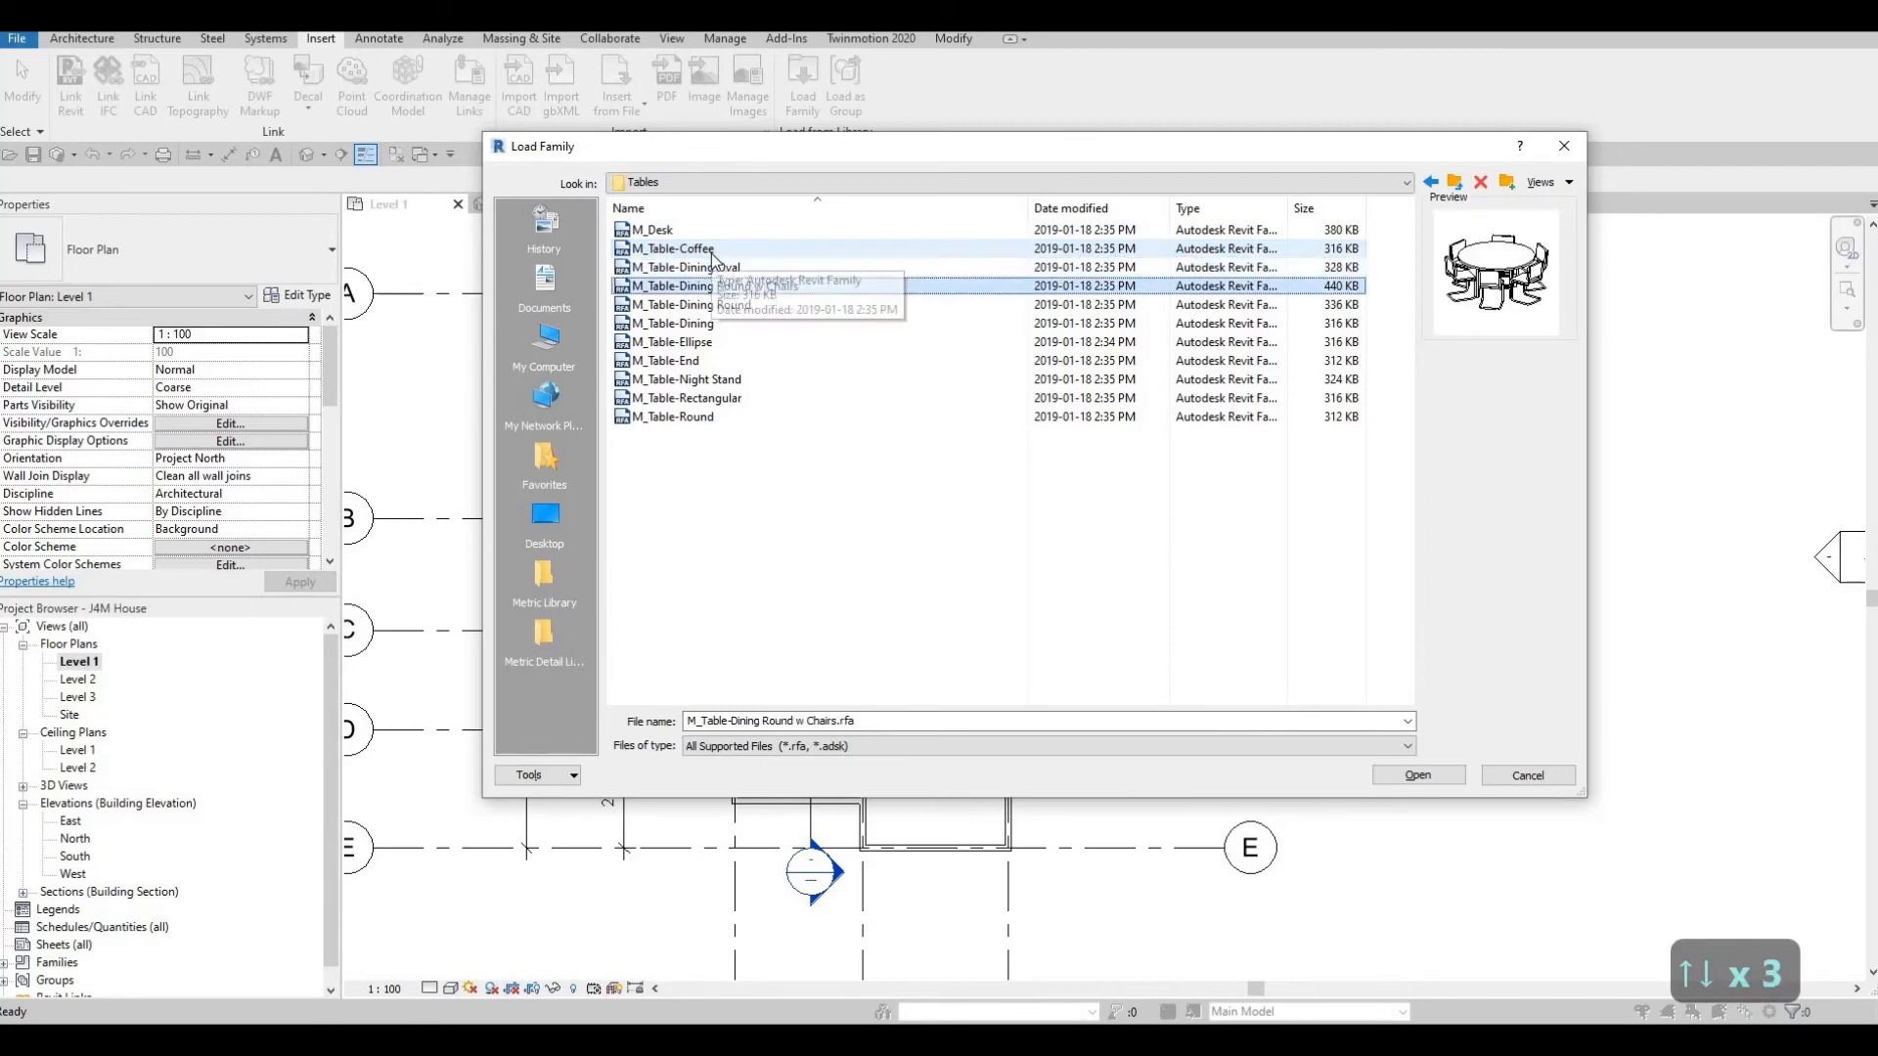
{"action": "key", "text": "Down"}
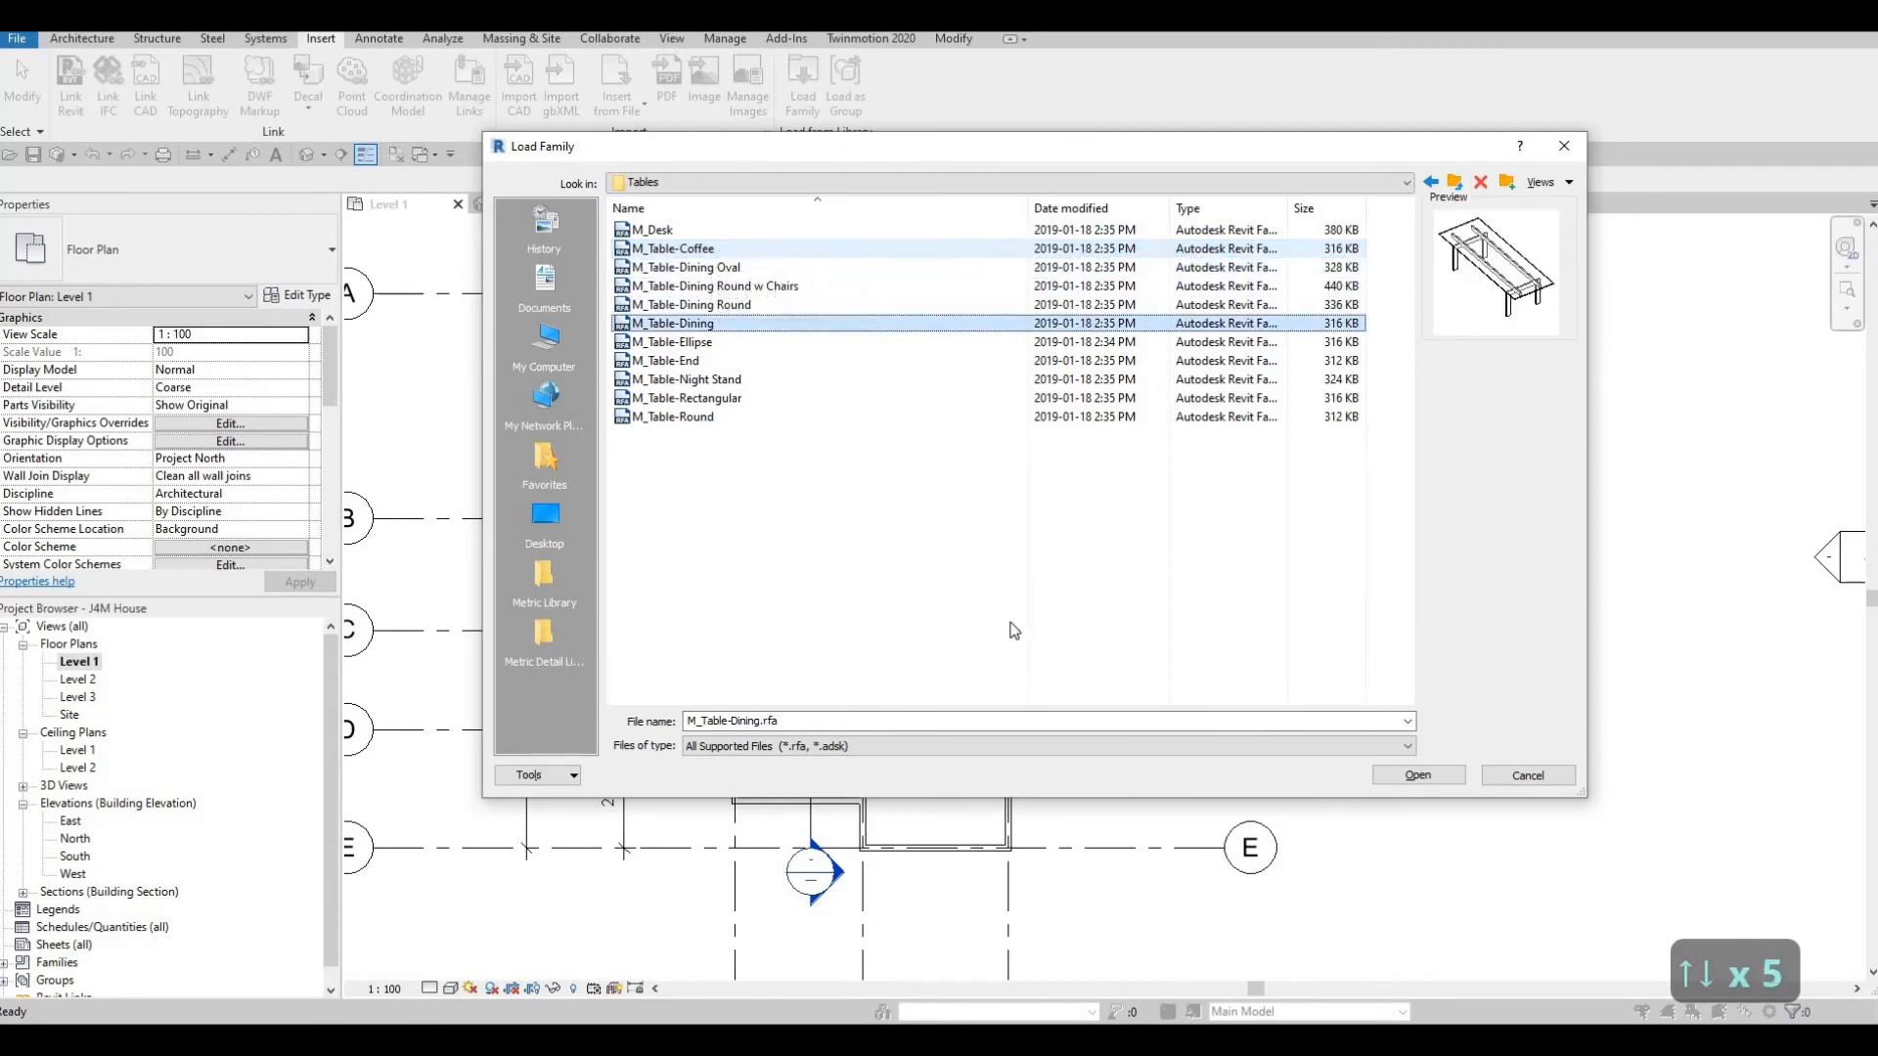
{"action": "left_click", "coordinate": [1419, 774]}
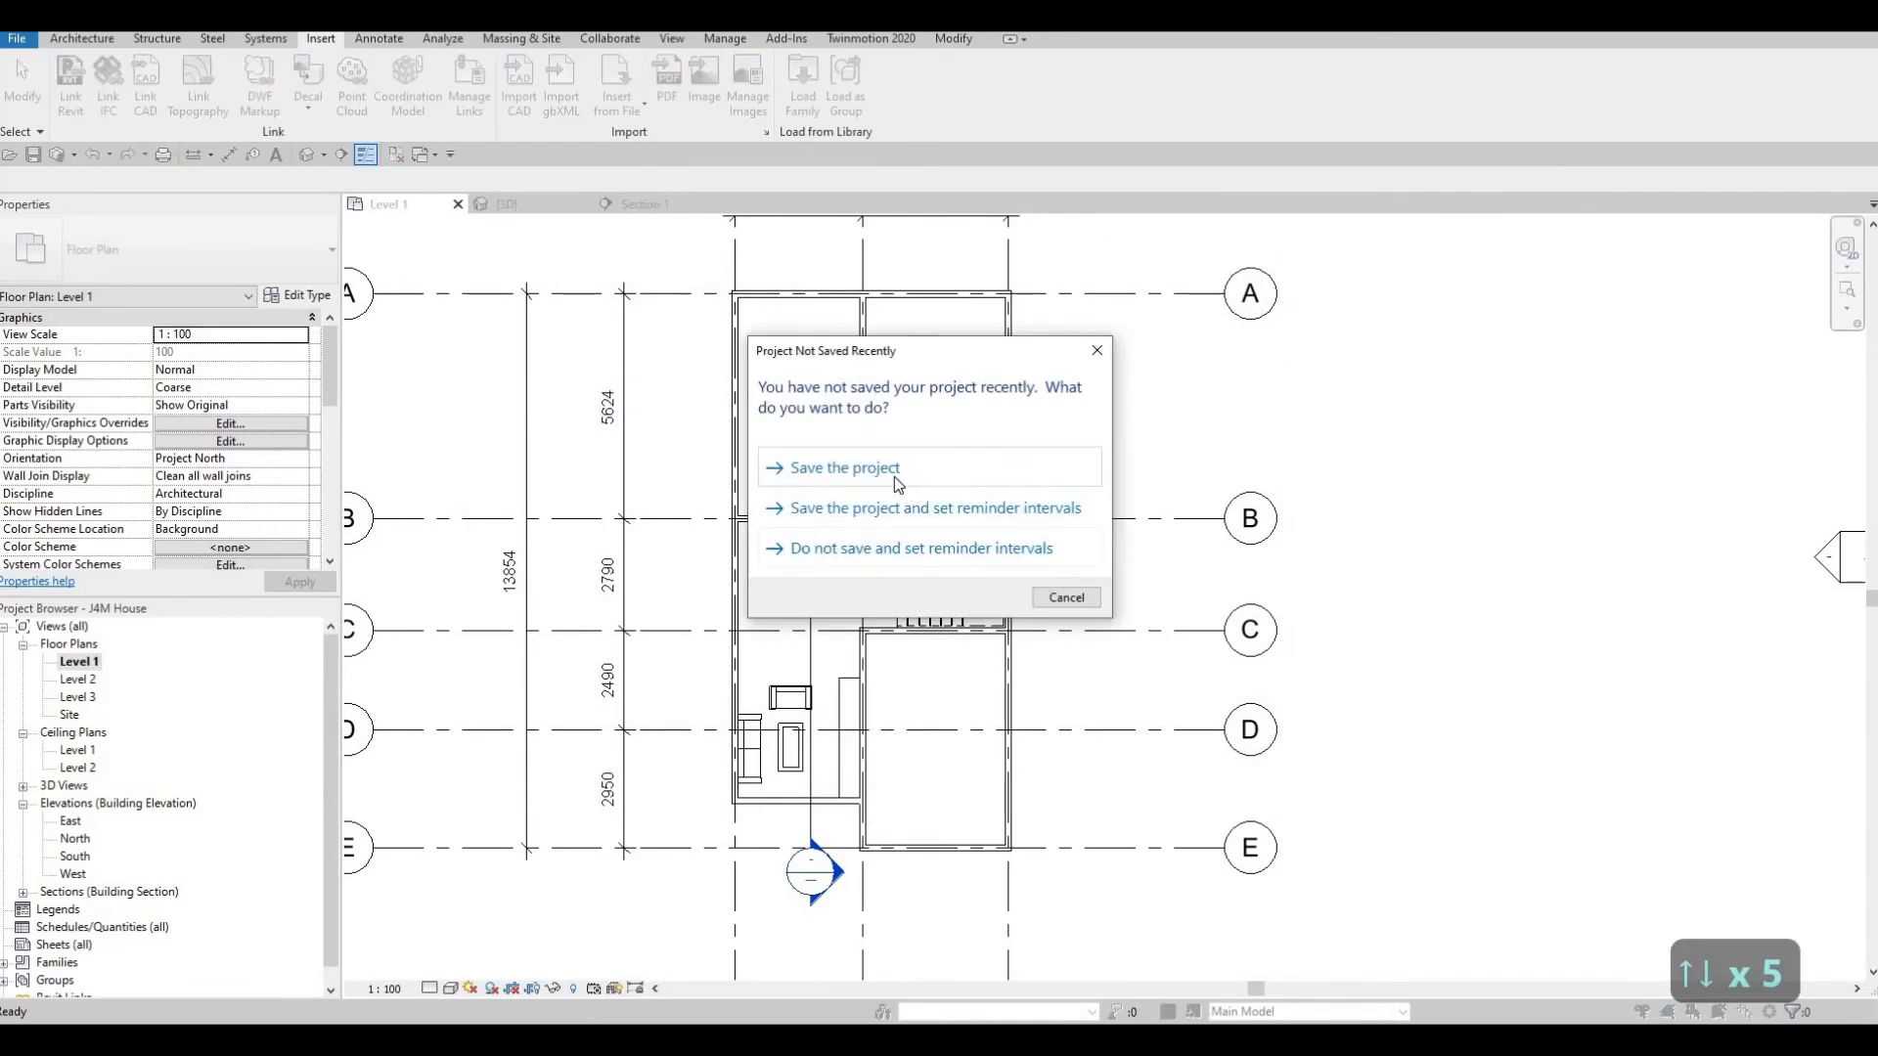
{"action": "left_click", "coordinate": [838, 505]}
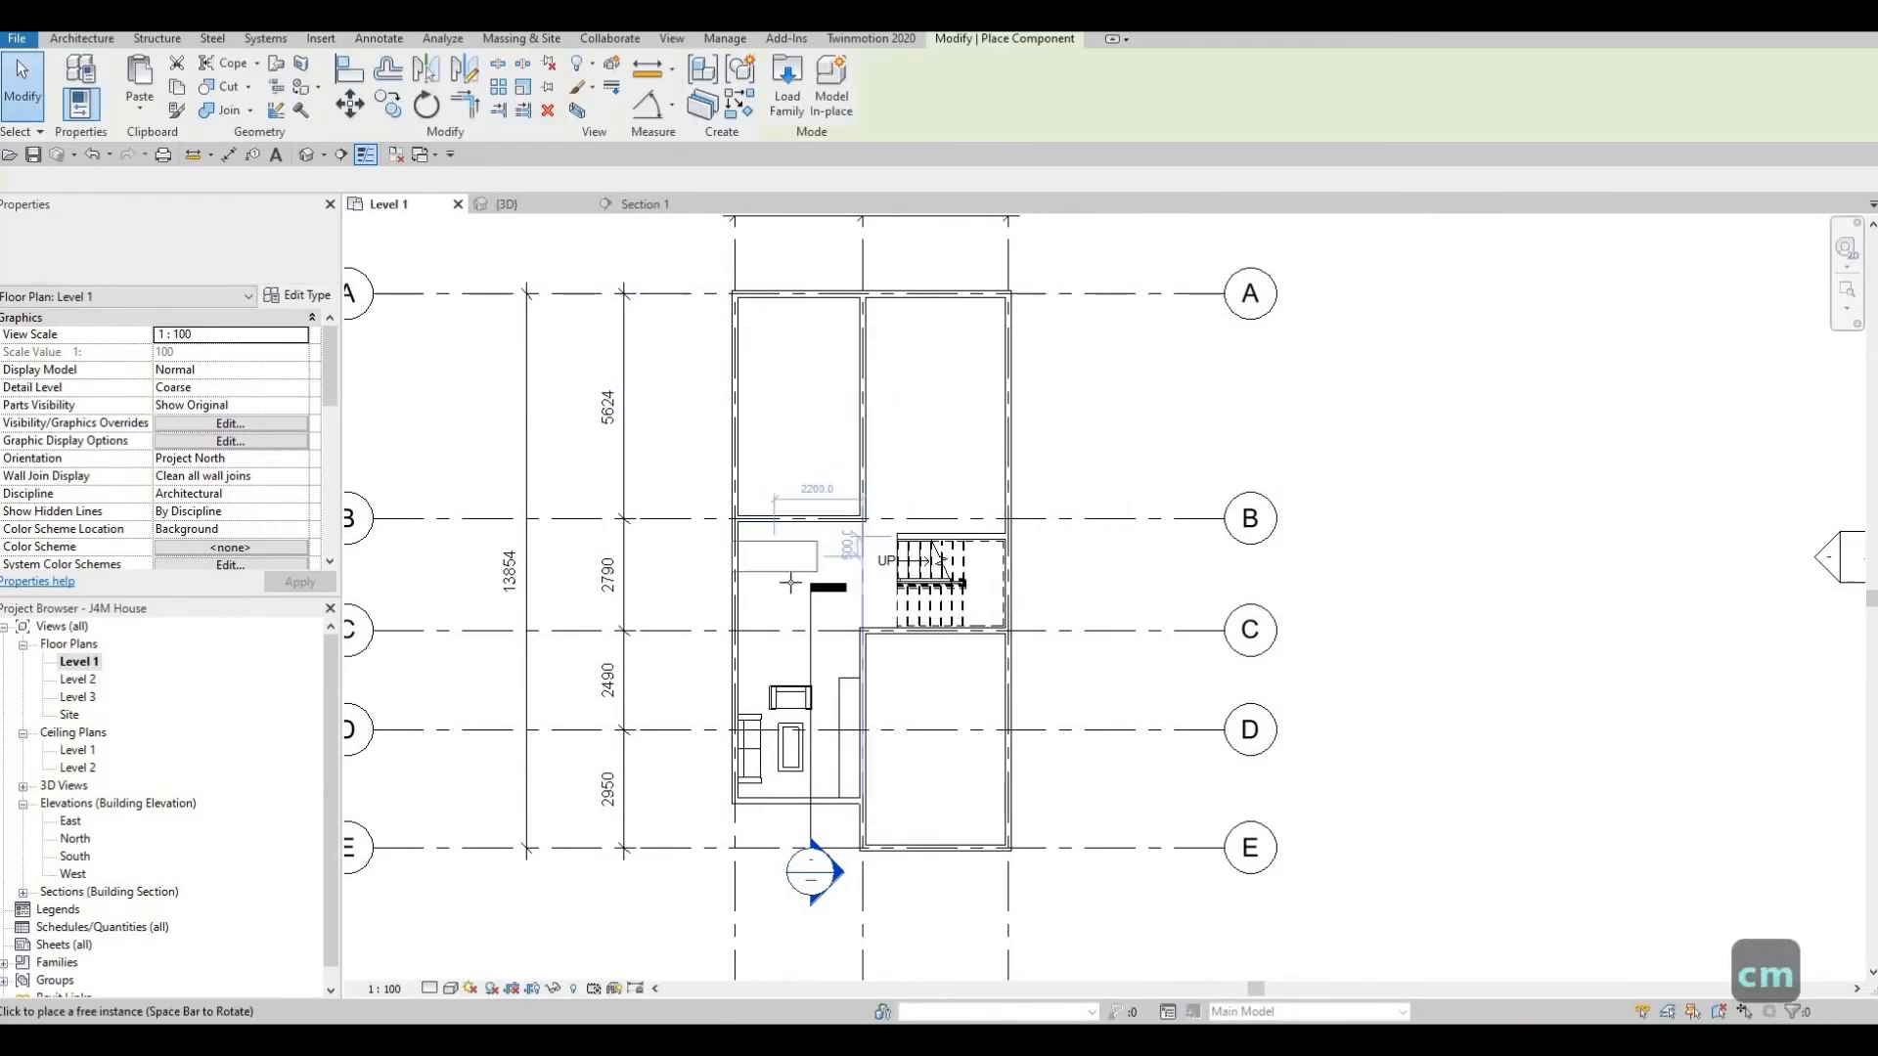
Place a 0762 x 2134mm dining table, rotated lengthwise along the room, about 1200 mm from the left wall, above the armchair.
{"action": "scroll", "coordinate": [778, 566], "scroll_direction": "up", "scroll_amount": 5}
{"action": "key", "text": "space"}
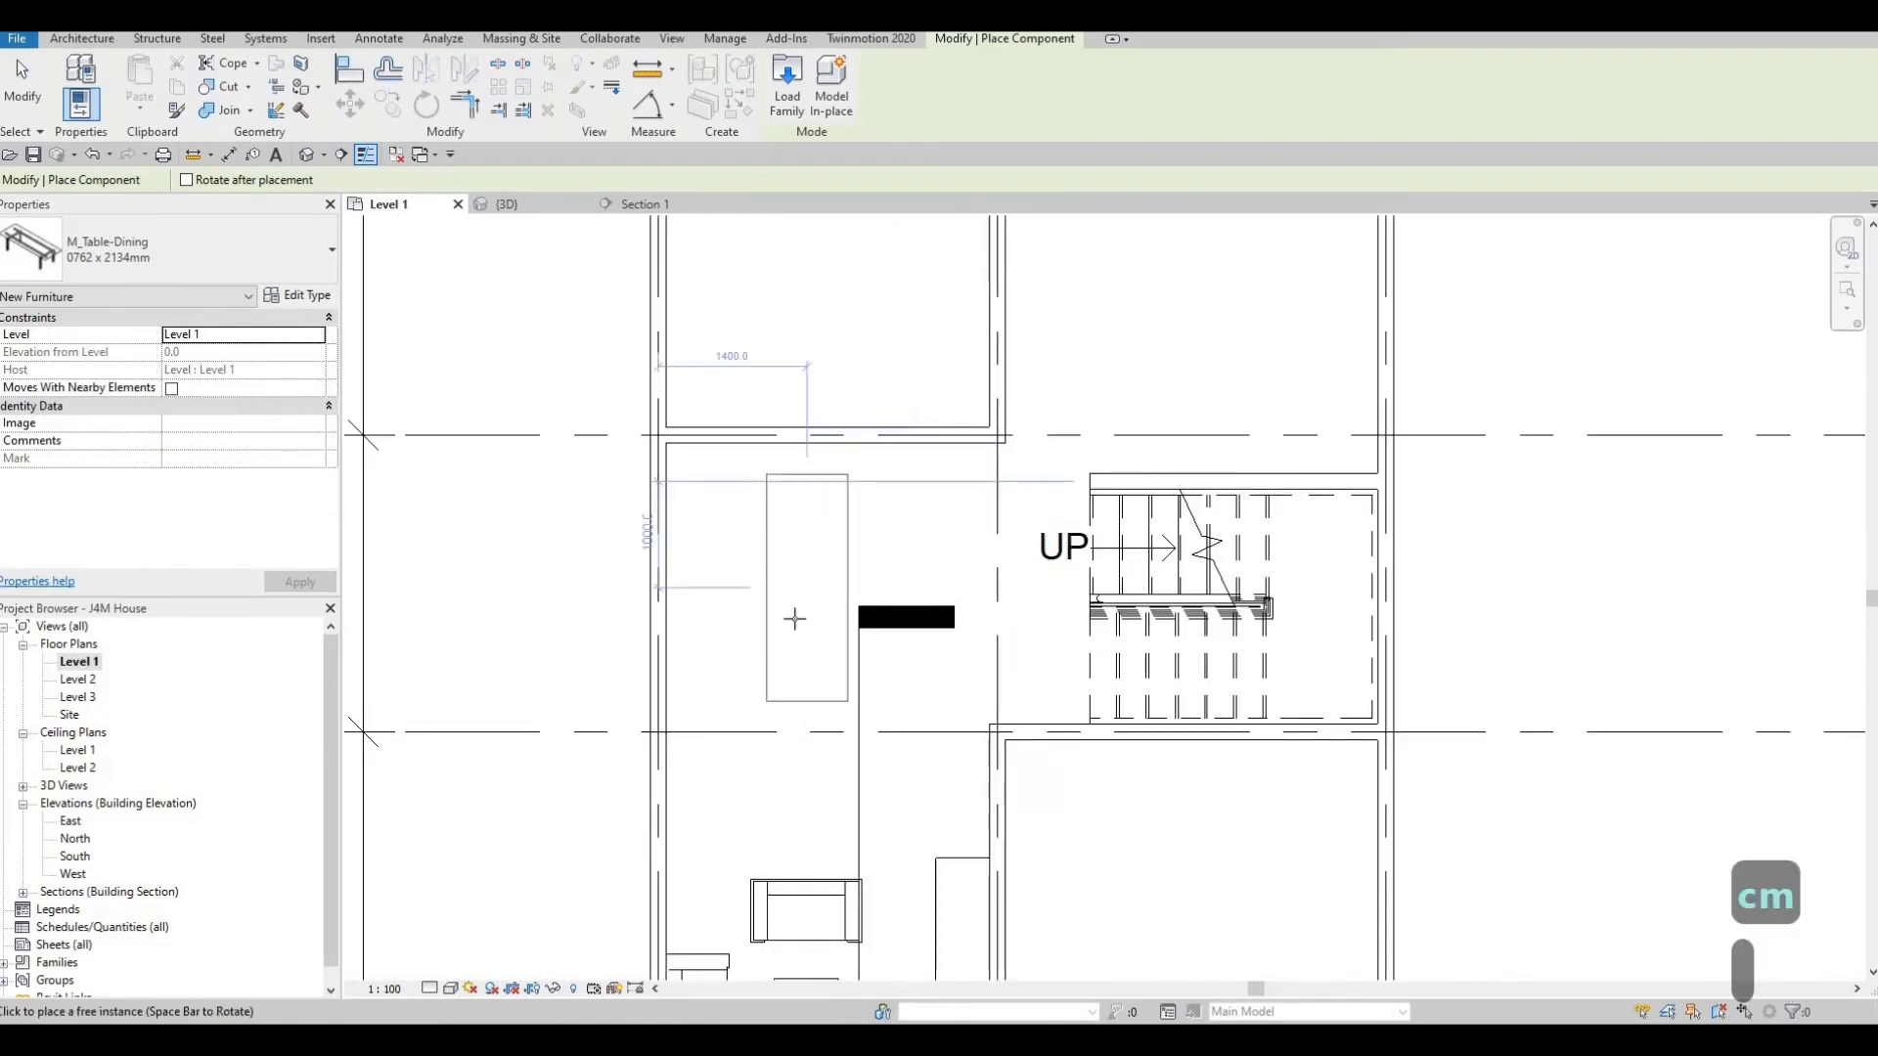
{"action": "left_click", "coordinate": [781, 643]}
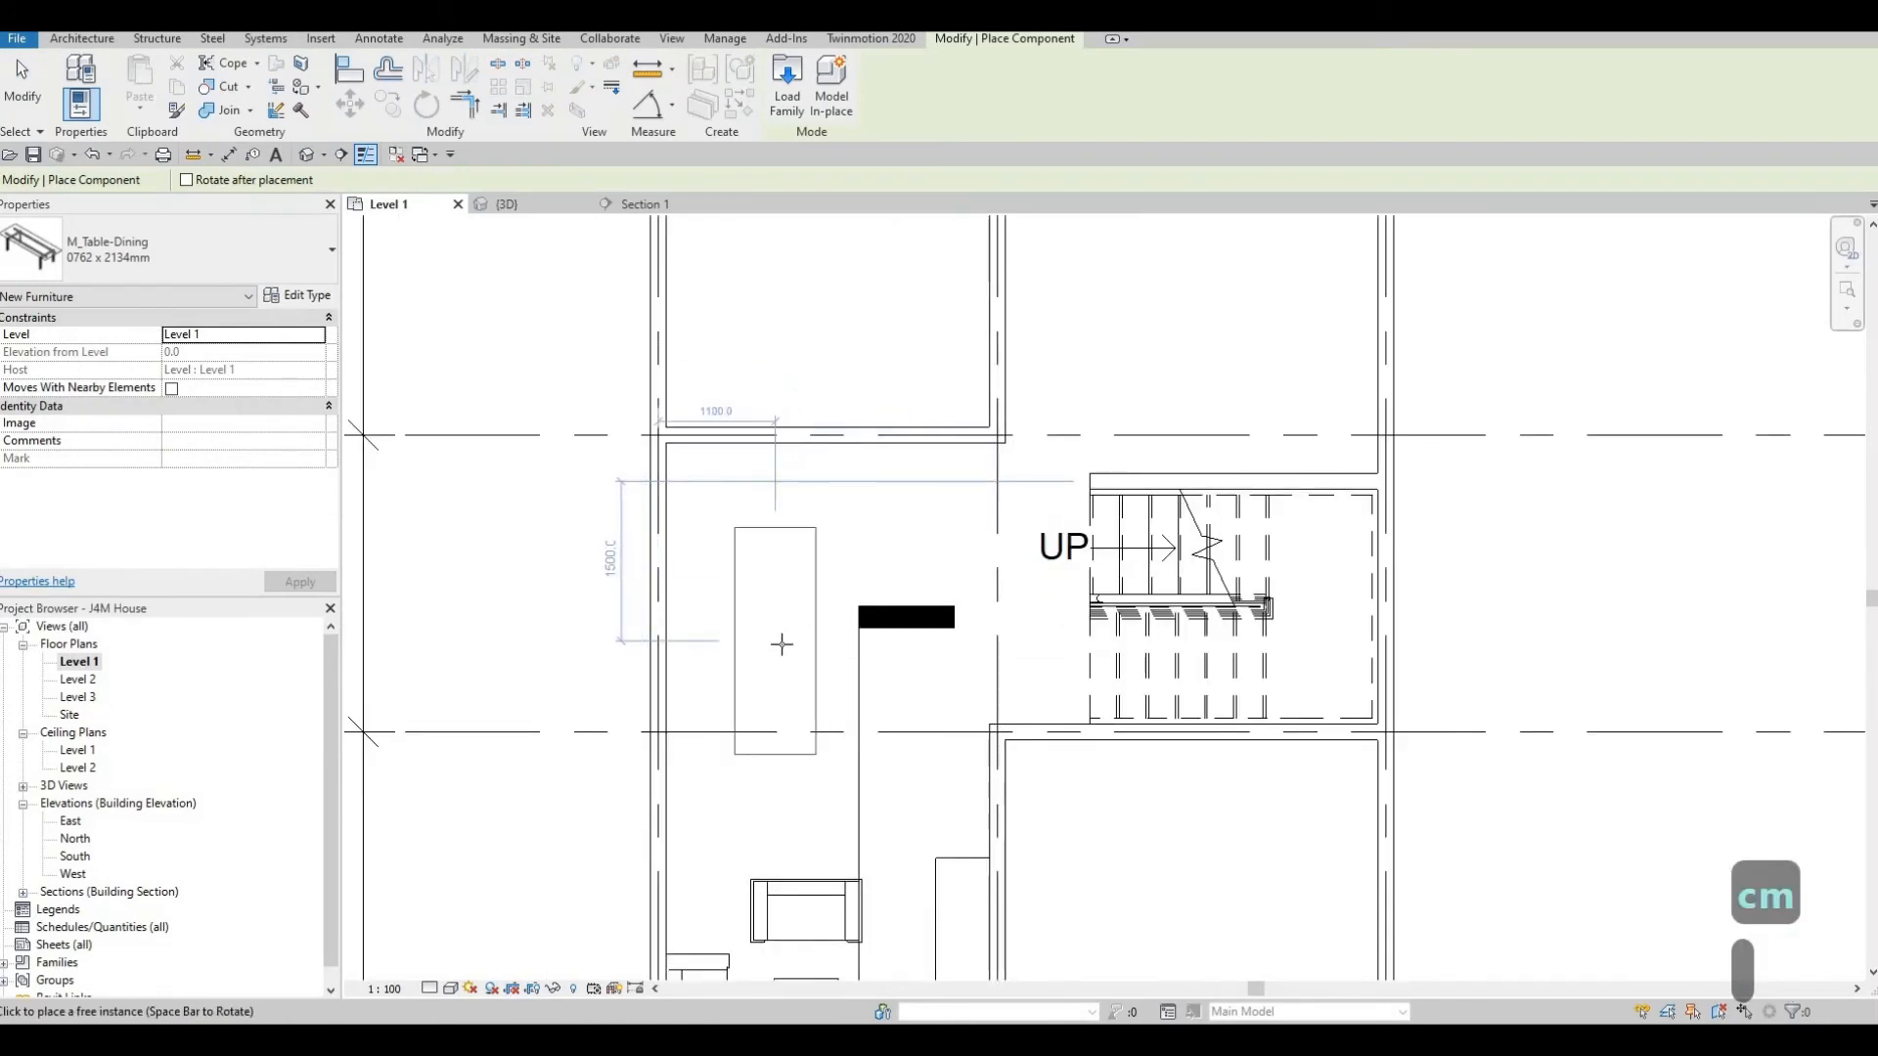
{"action": "key", "text": "Escape"}
{"action": "key", "text": "Escape"}
{"action": "key", "text": "Escape"}
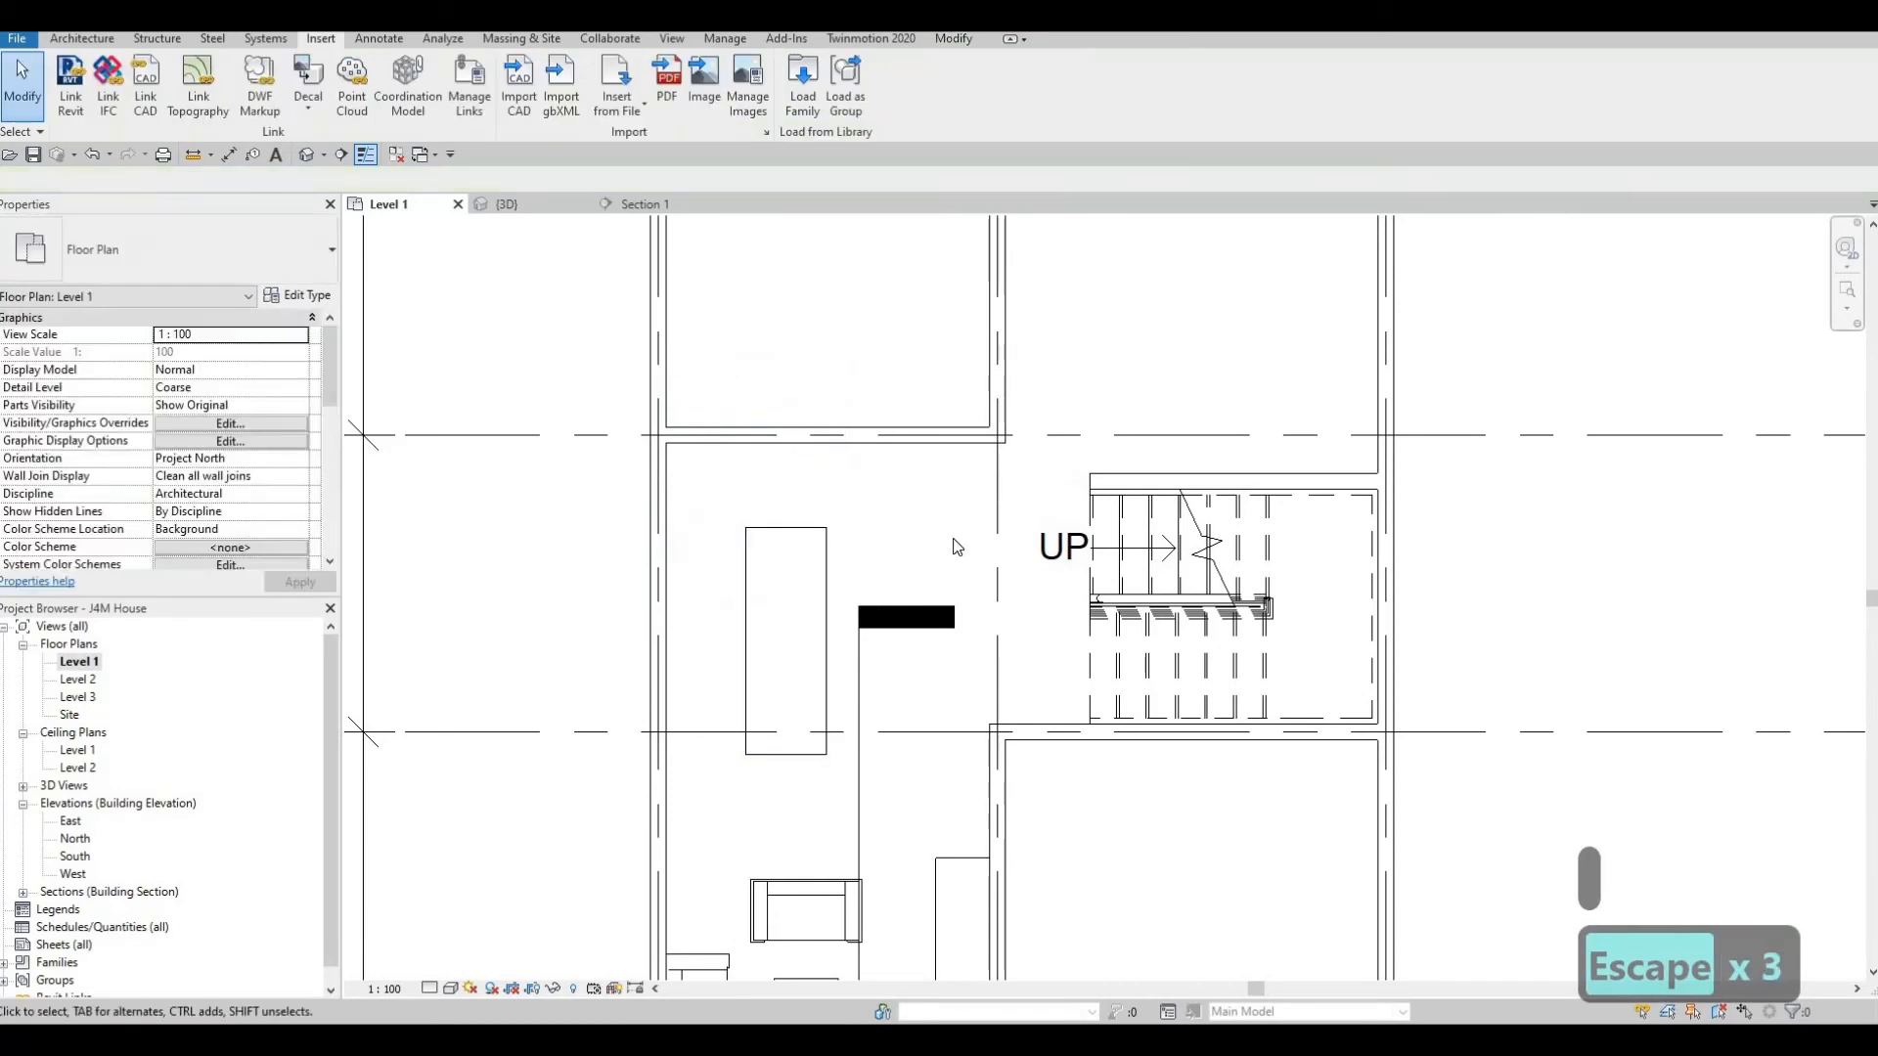
Load the M_Chair-Breuer family from the Seating furniture folder.
{"action": "middle_click_drag", "start_coordinate": [733, 512], "coordinate": [827, 414]}
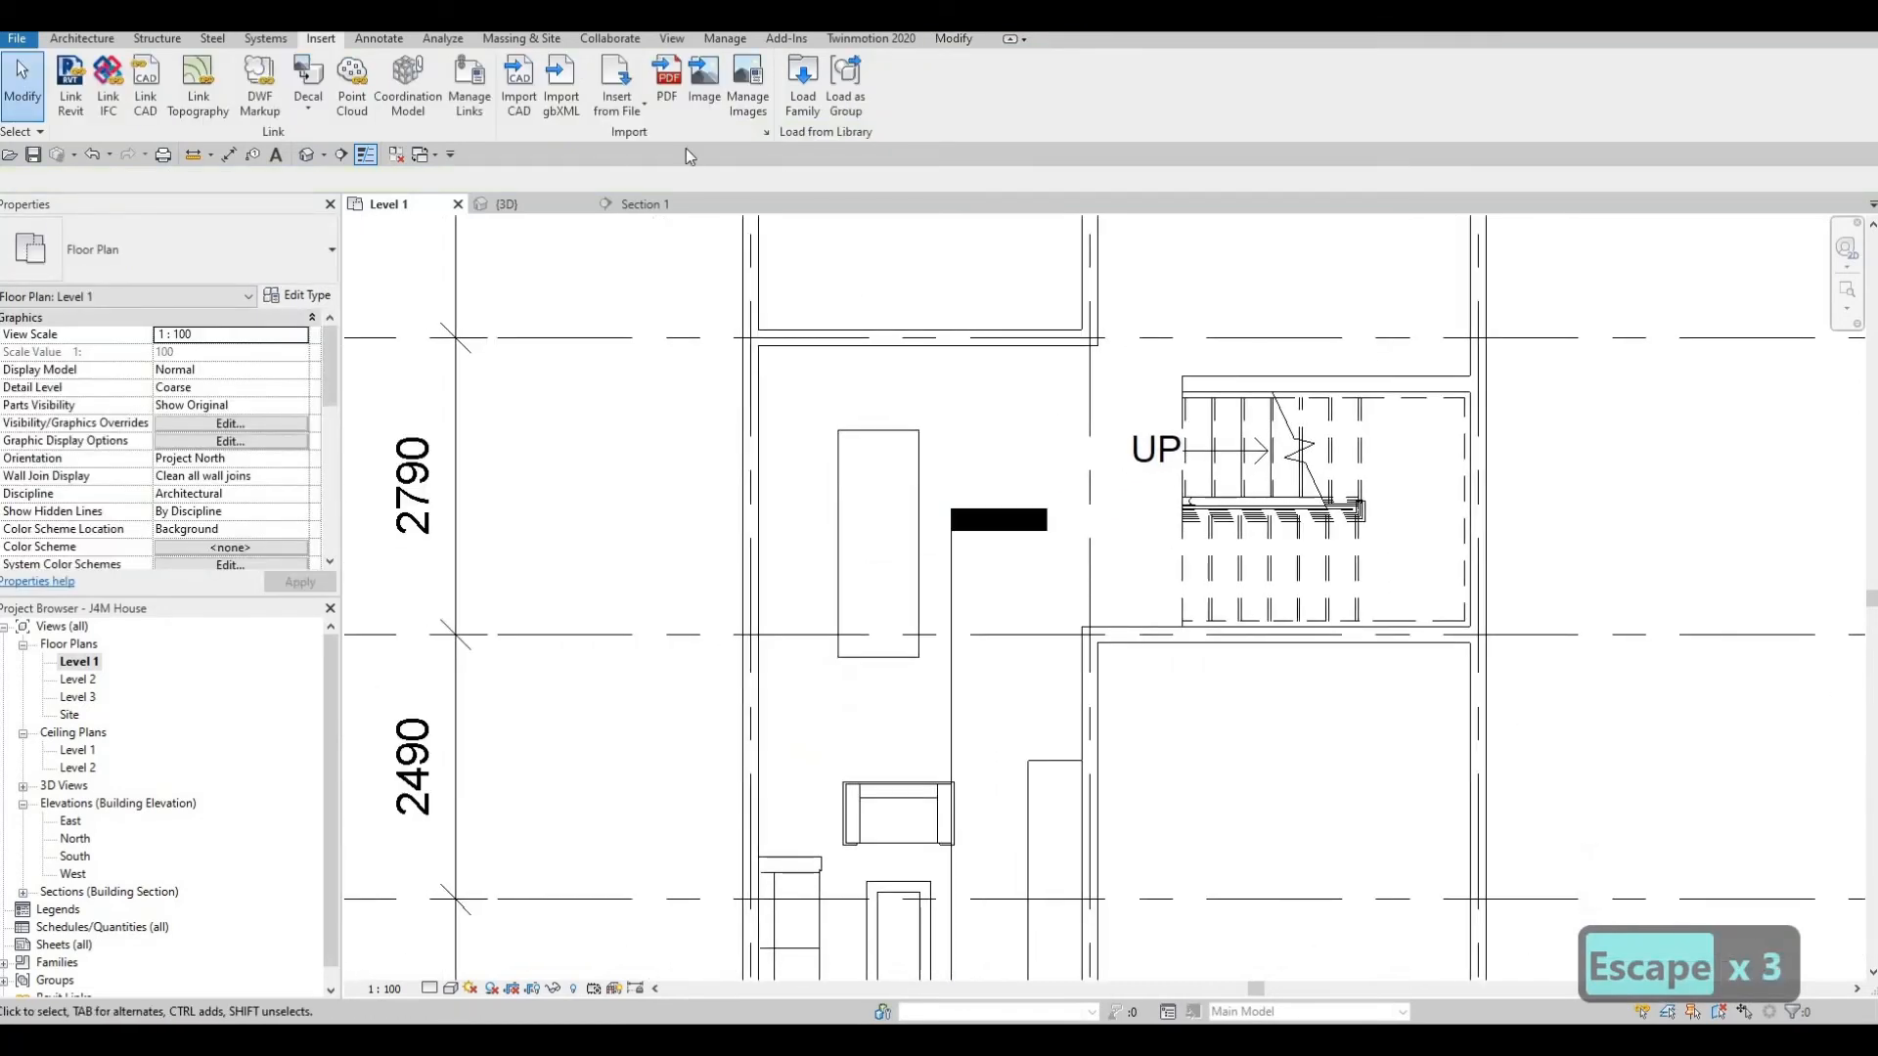
{"action": "left_click", "coordinate": [824, 101]}
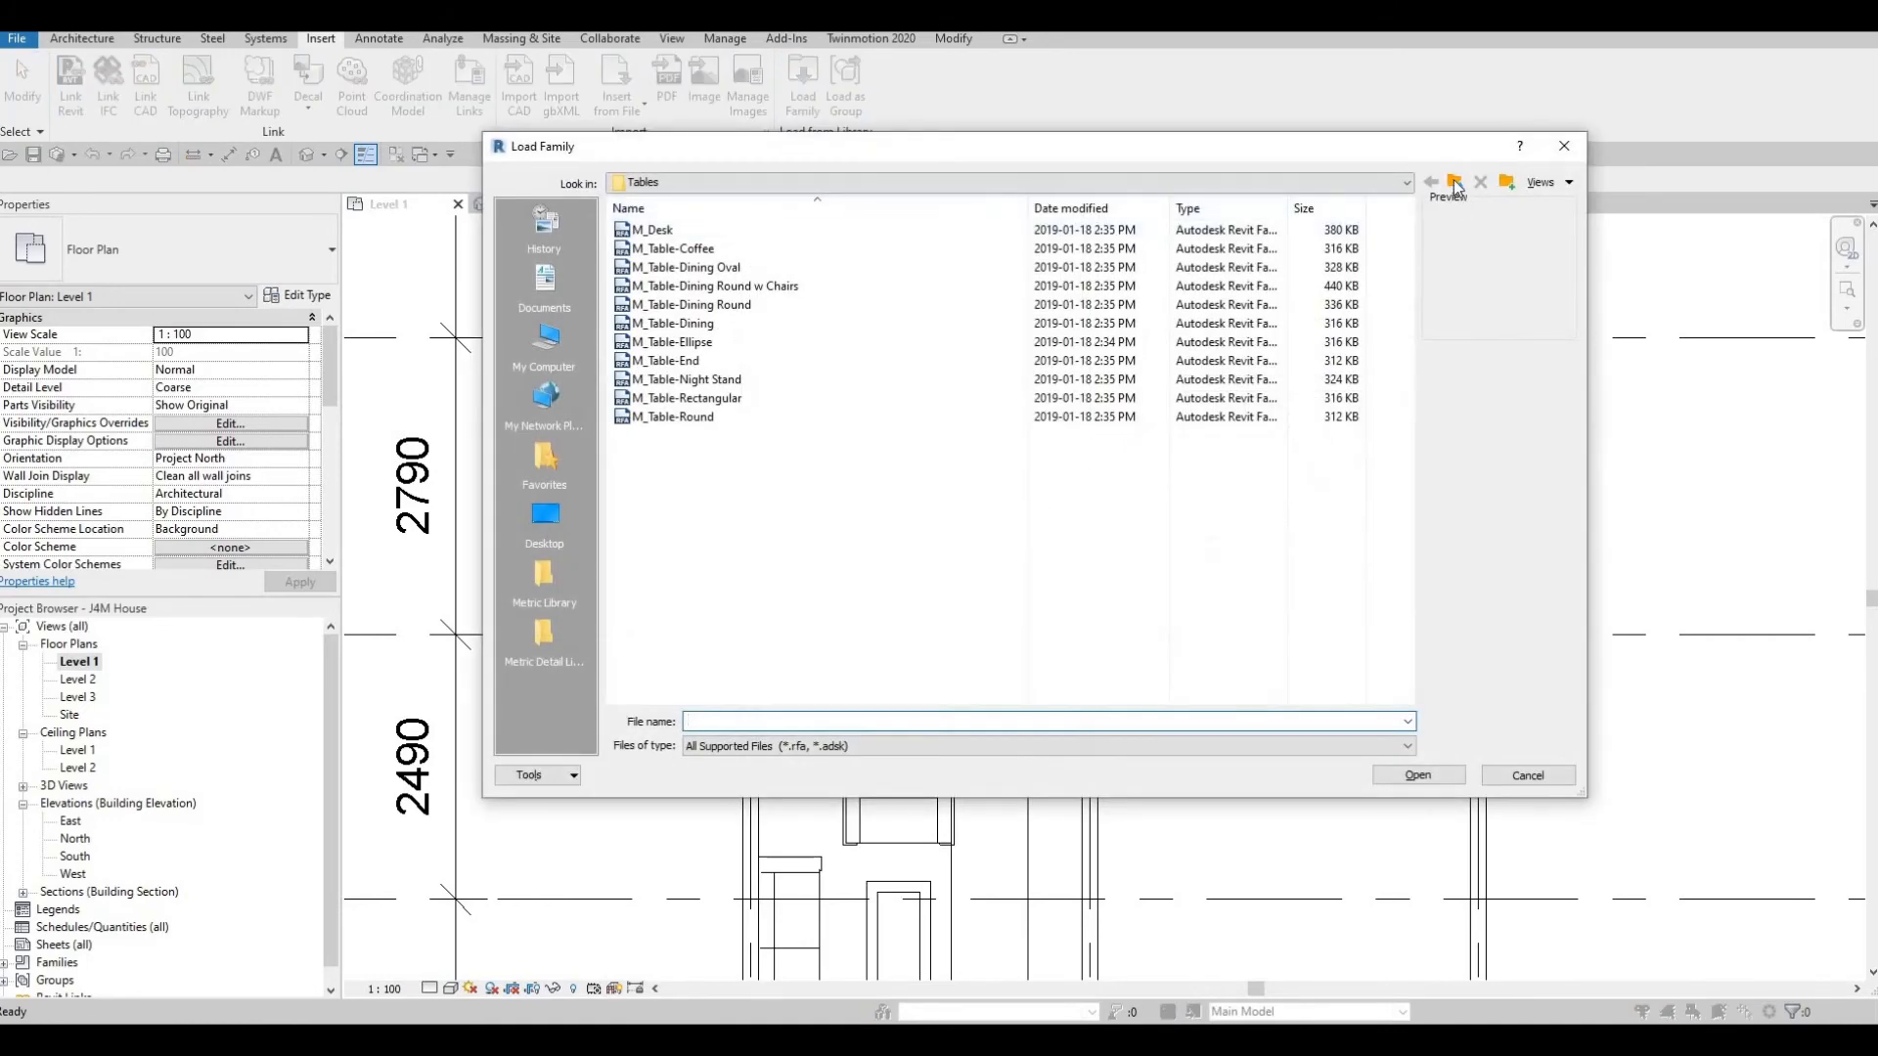
{"action": "key", "text": "BackSpace"}
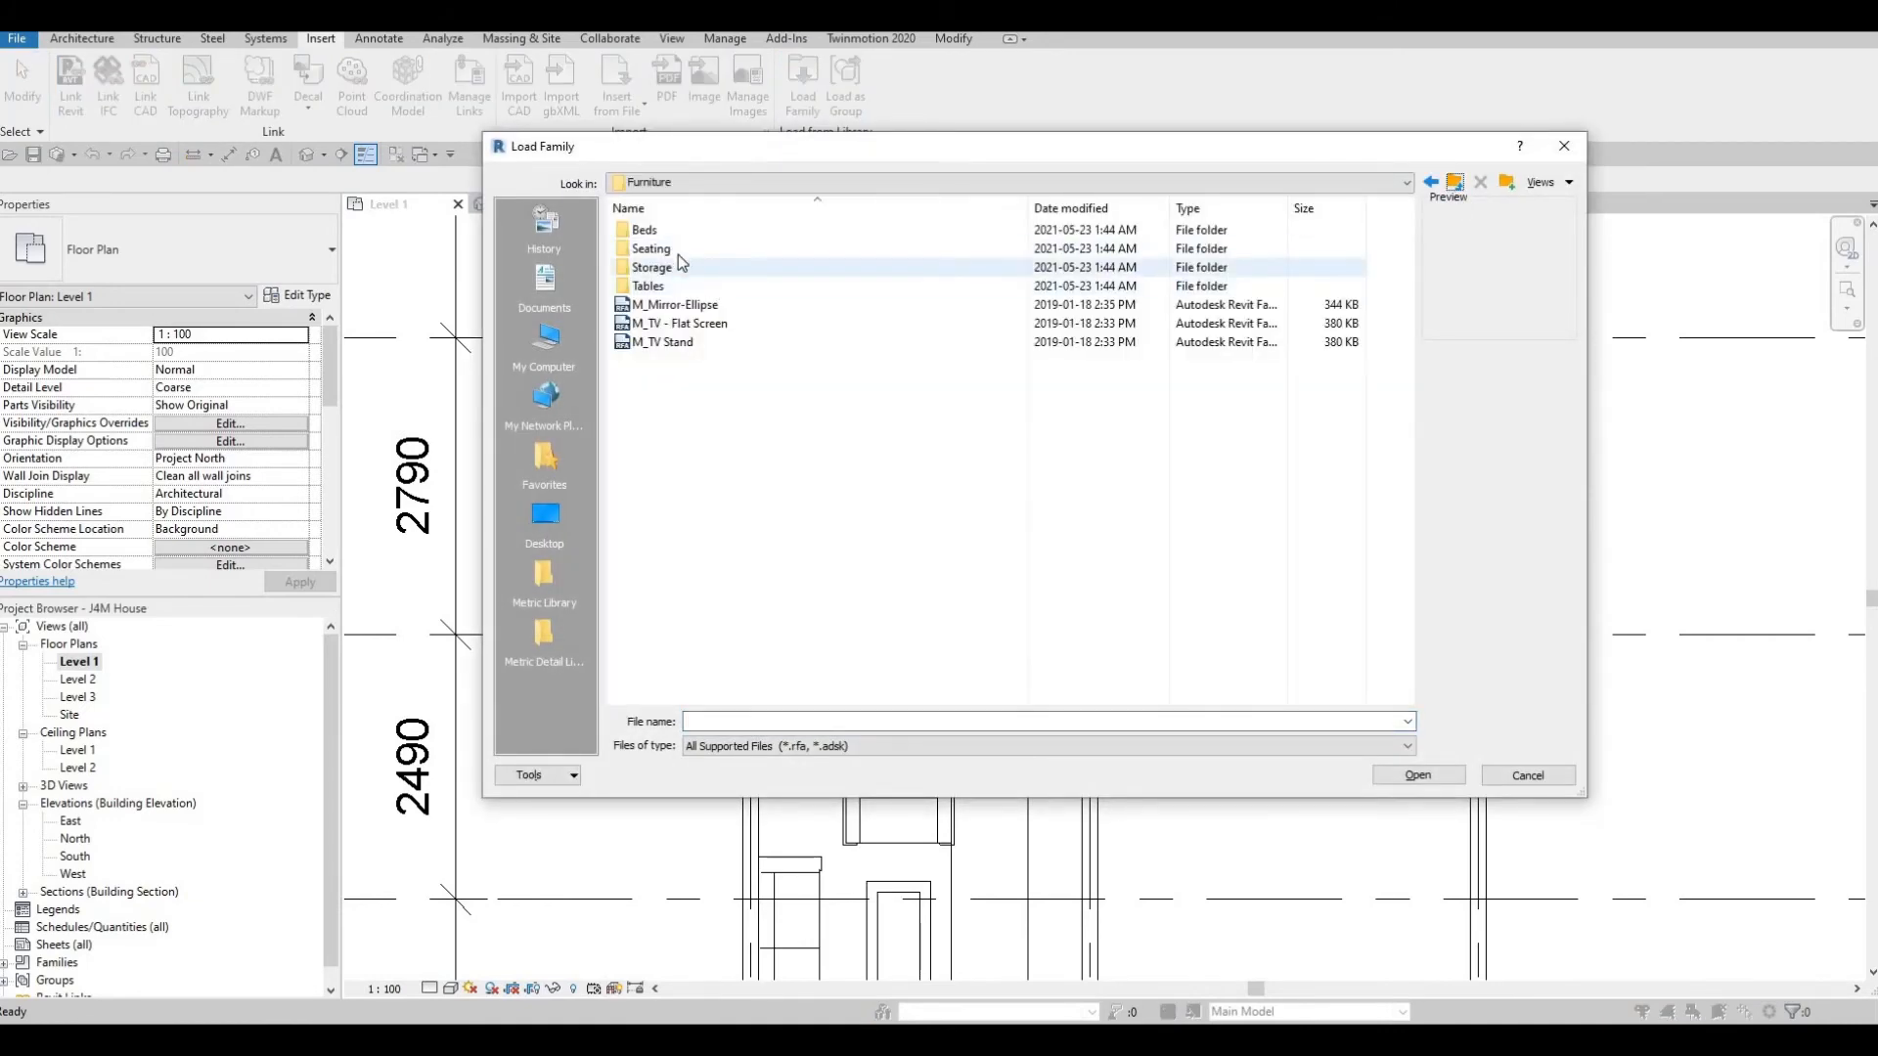
{"action": "double_click", "coordinate": [687, 248]}
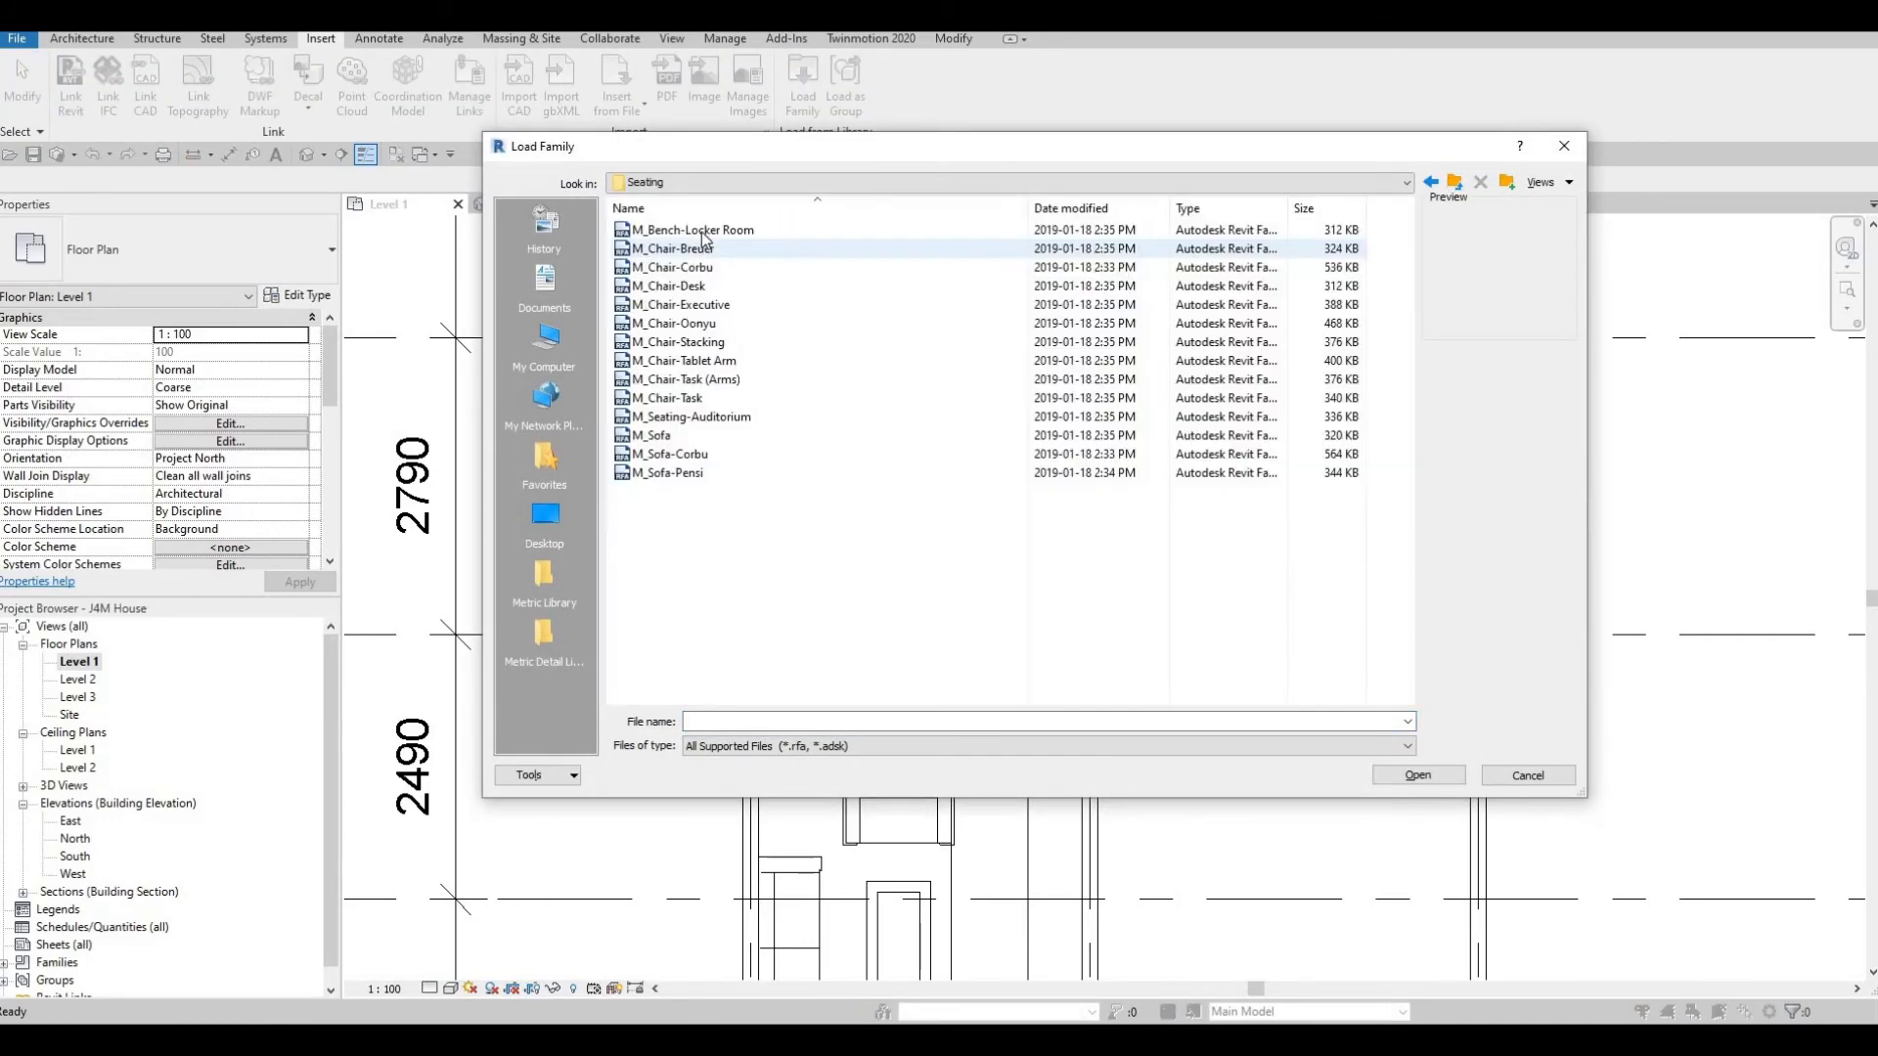
{"action": "left_click", "coordinate": [703, 245]}
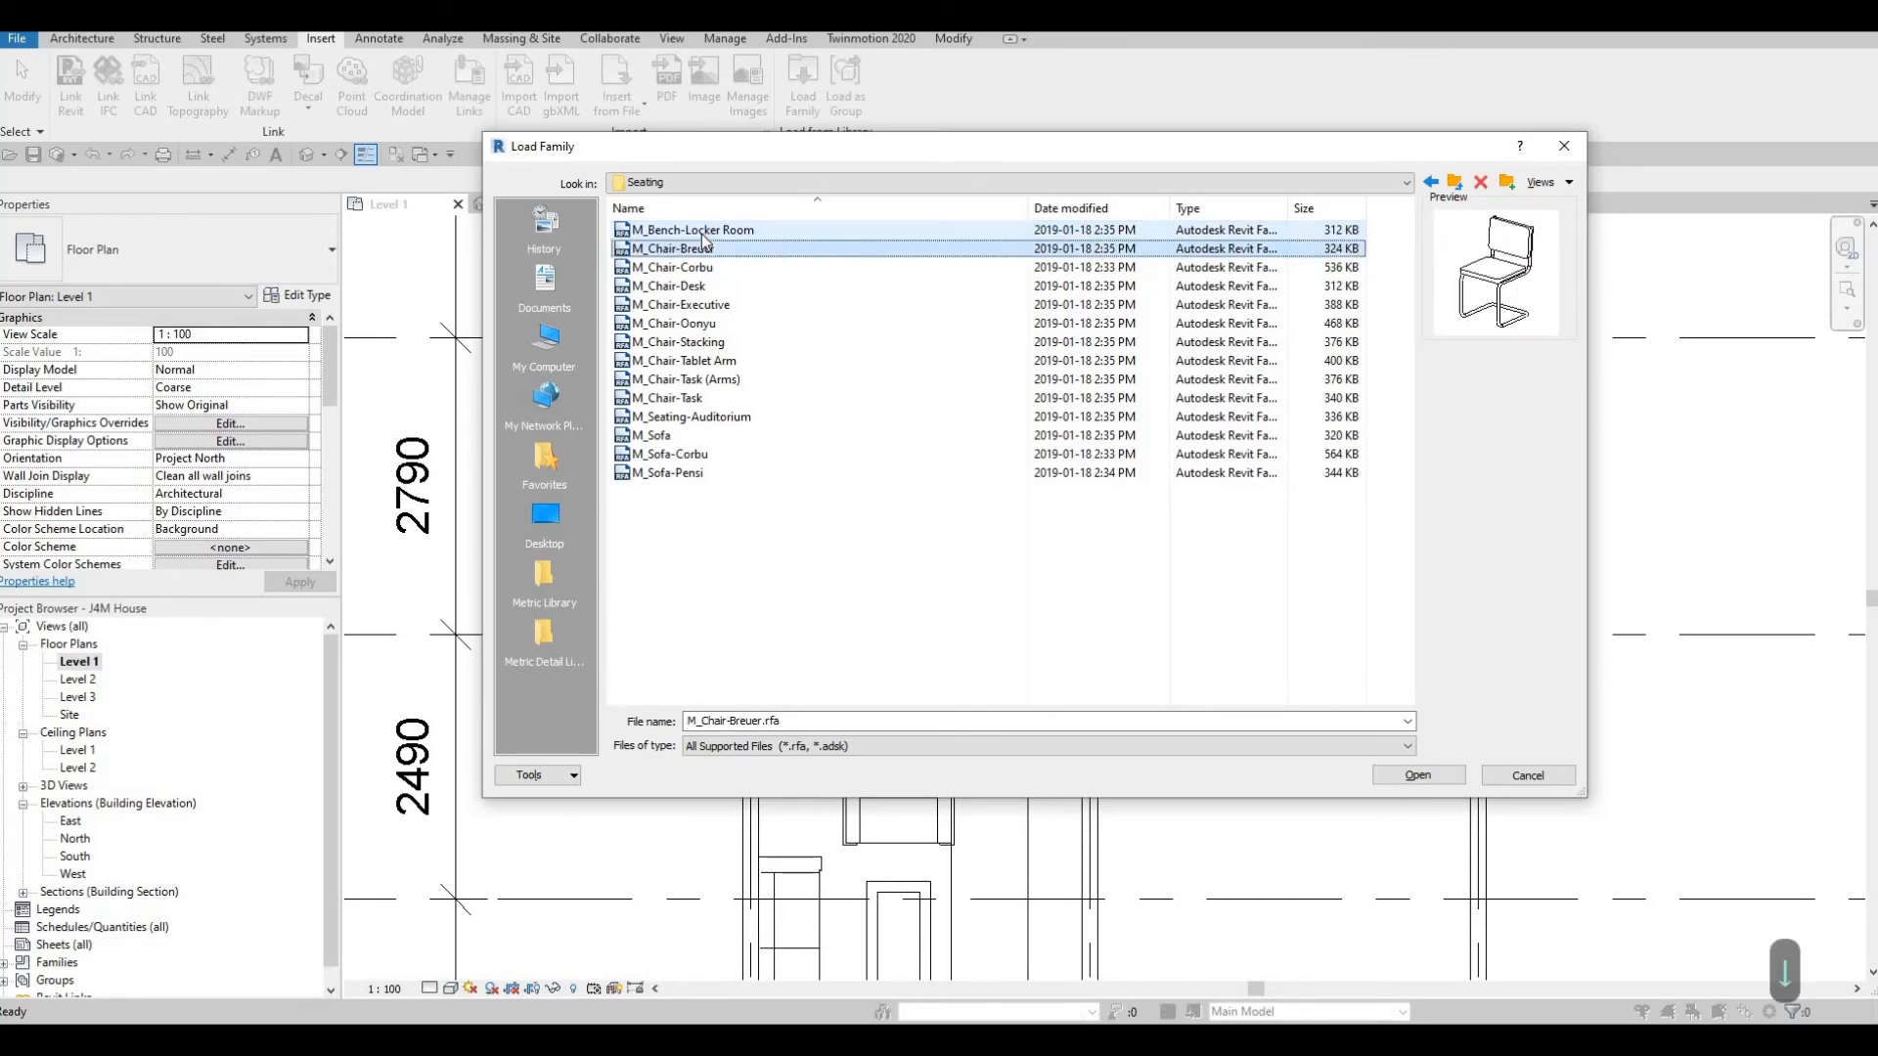
{"action": "left_click", "coordinate": [1408, 775]}
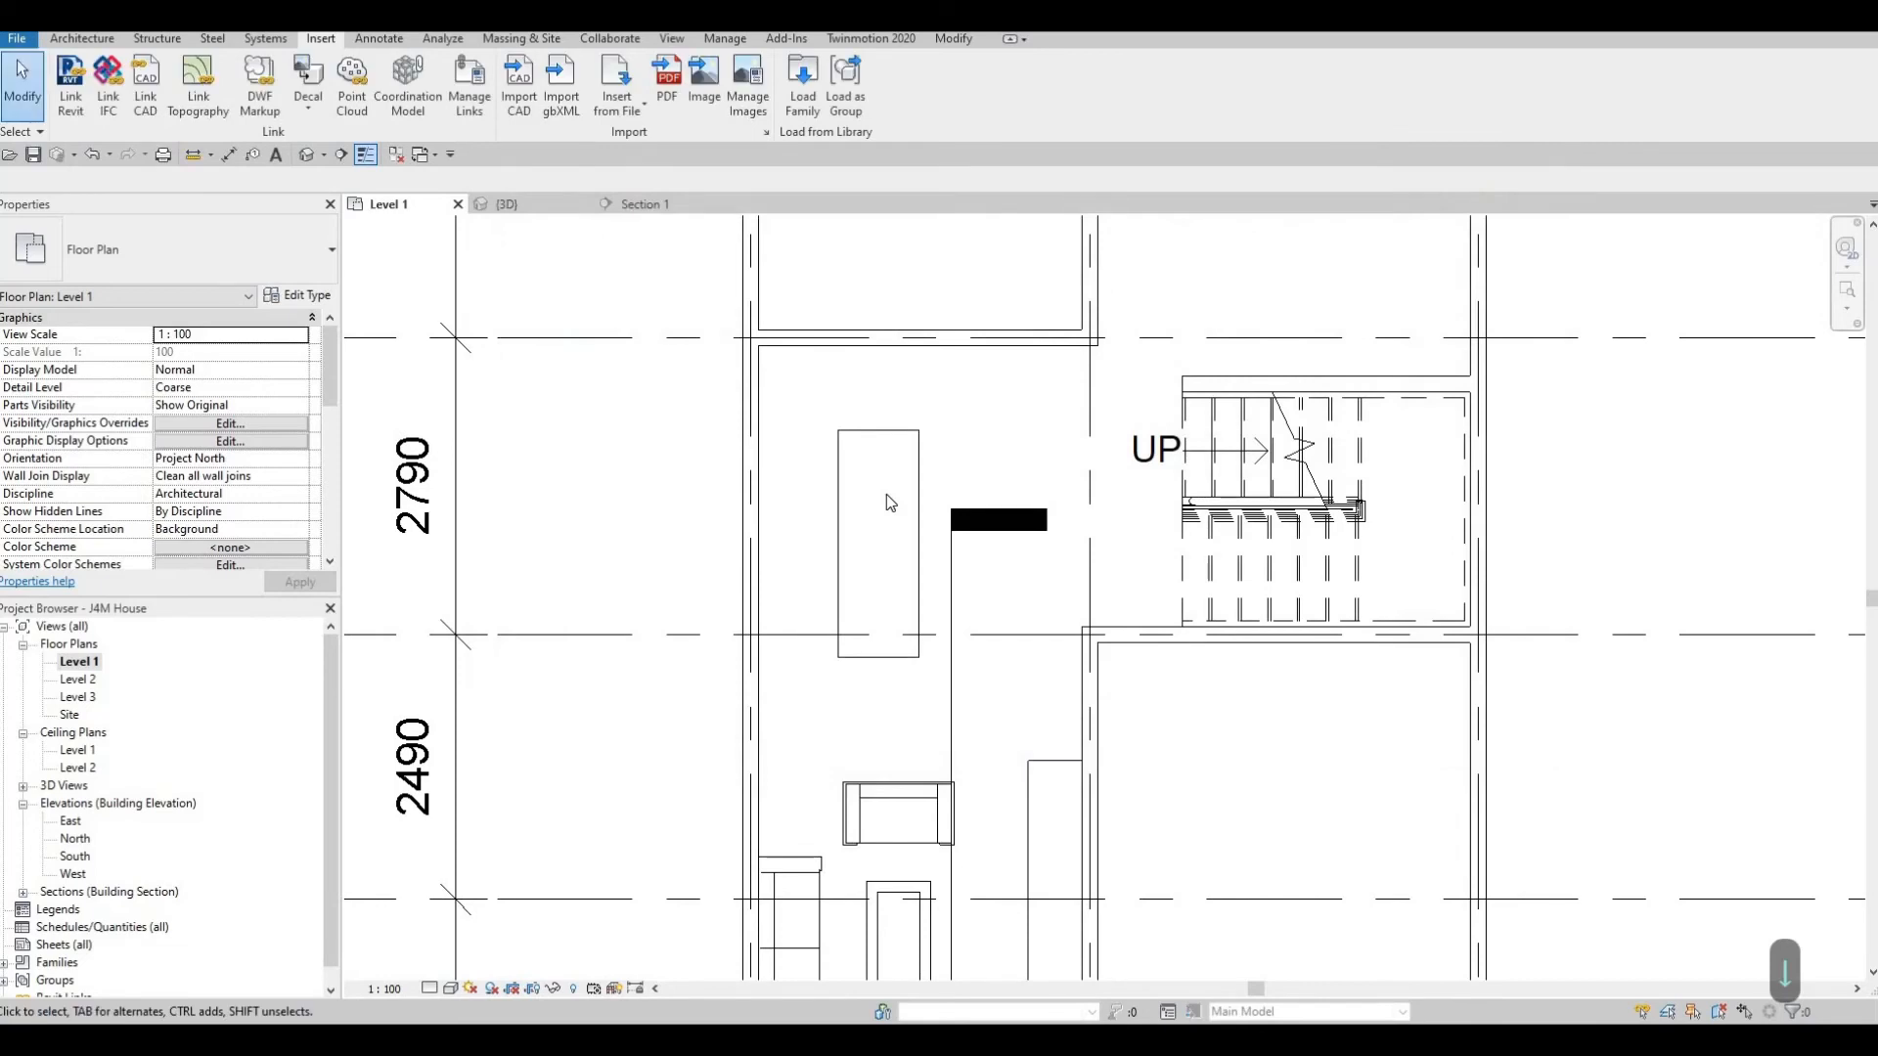
Place a Breuer chair at the upper end of the dining table, rotated to face the table and partly tucked under it.
{"action": "key", "text": "c"}
{"action": "key", "text": "m"}
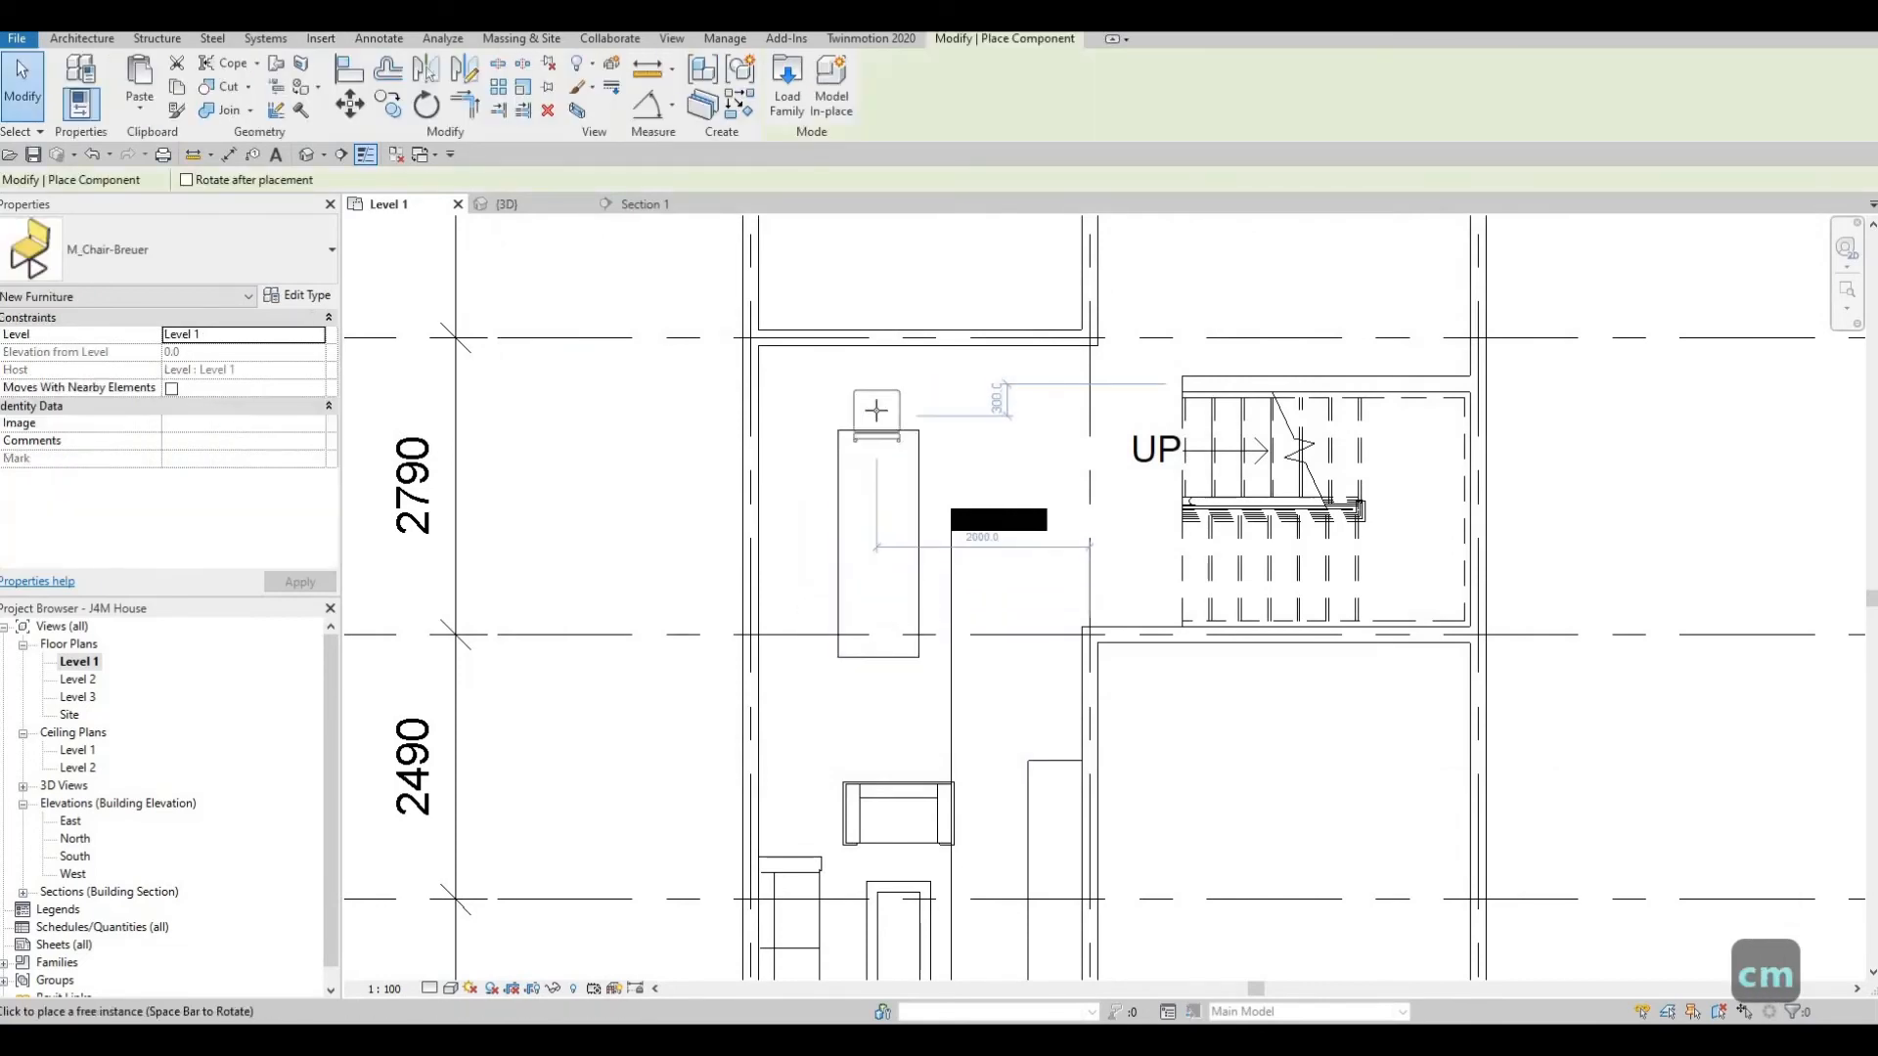
{"action": "key", "text": "space"}
{"action": "key", "text": "space"}
{"action": "scroll", "coordinate": [878, 431], "scroll_direction": "up", "scroll_amount": 2}
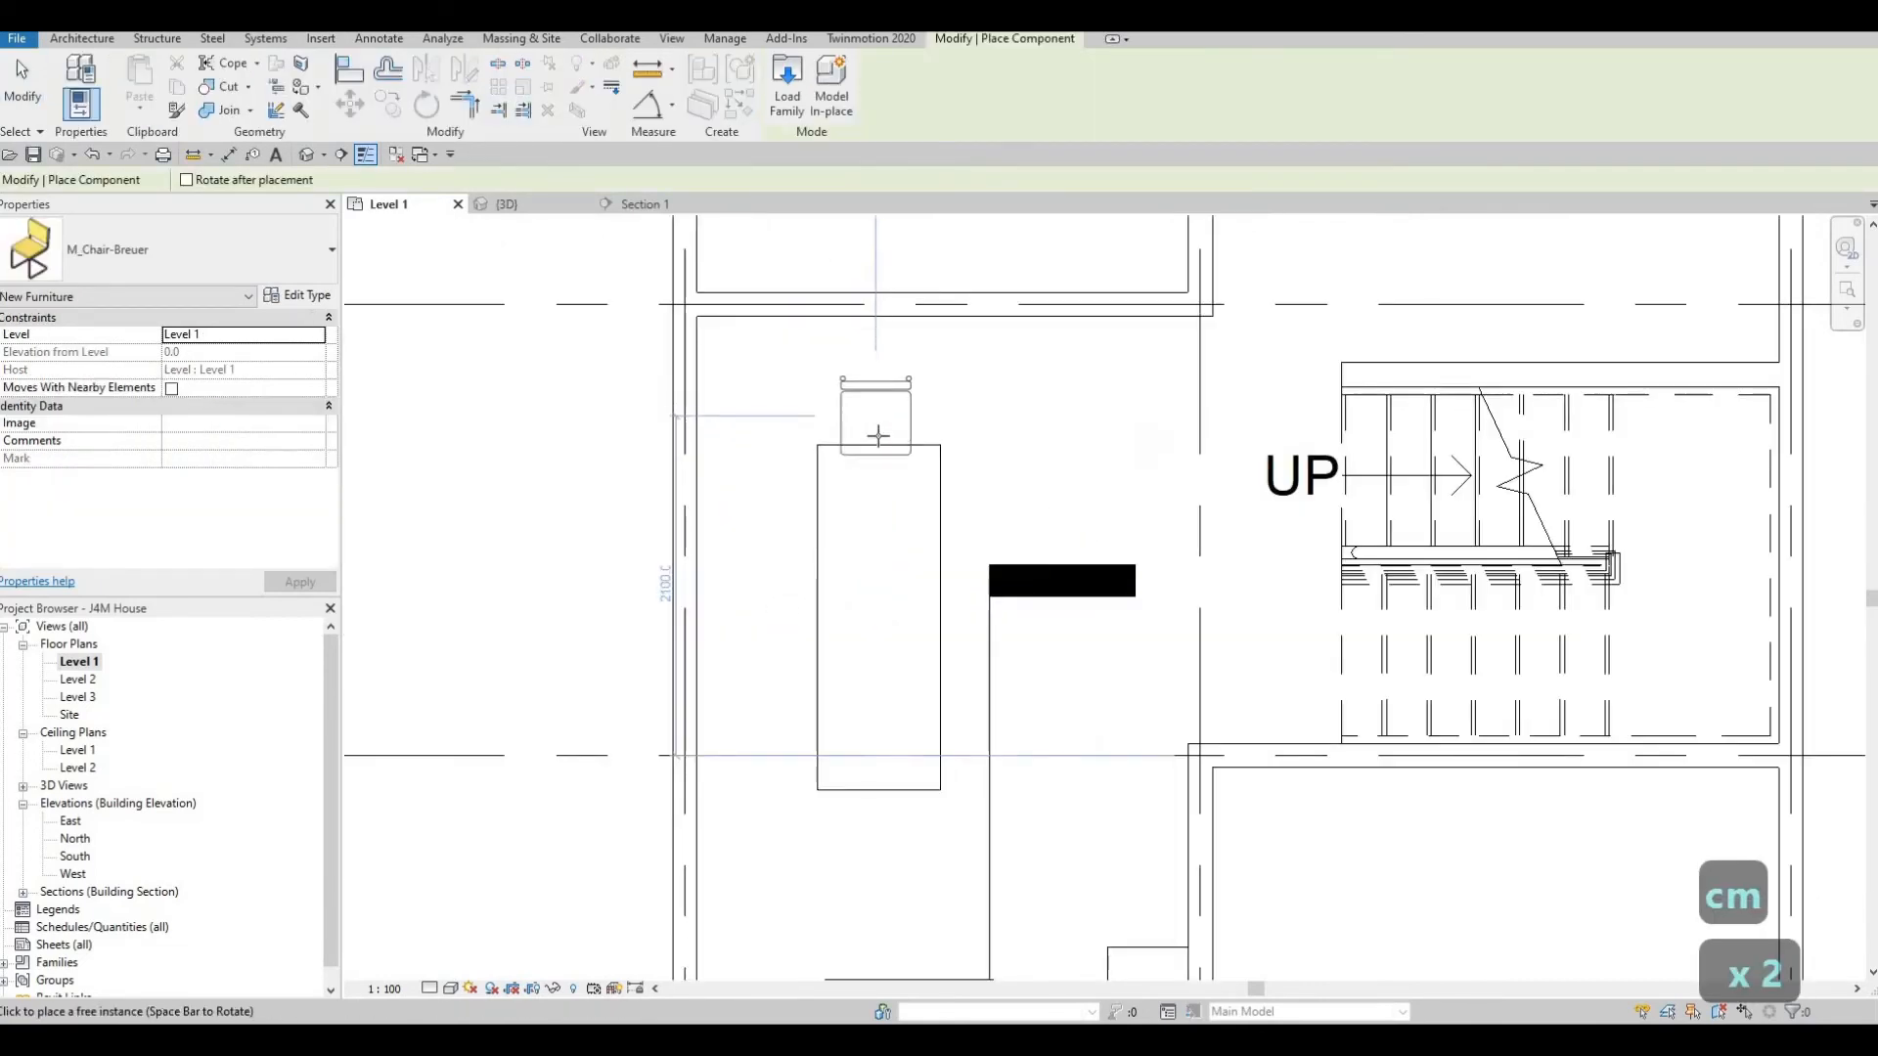
{"action": "left_click", "coordinate": [847, 494]}
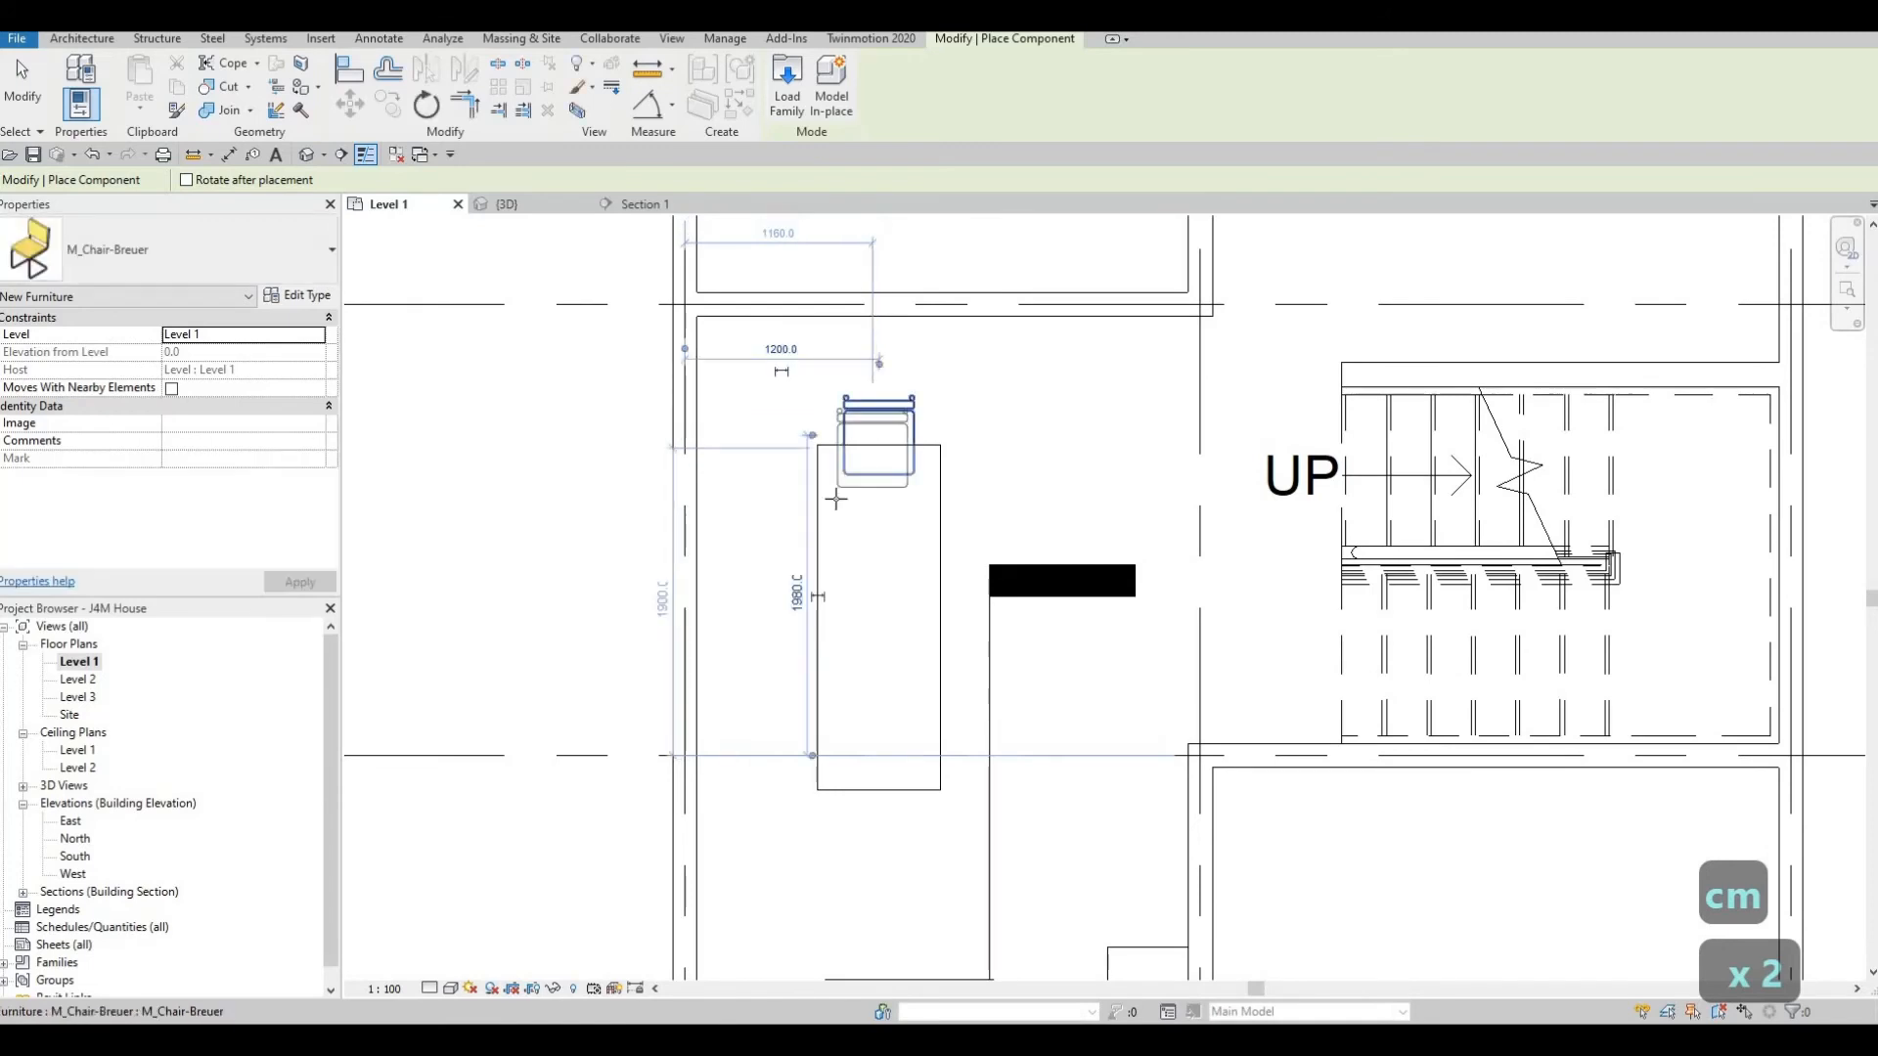
Place three Breuer chairs along the left side of the dining table, rotated to face it, and end the placement.
{"action": "key", "text": "space"}
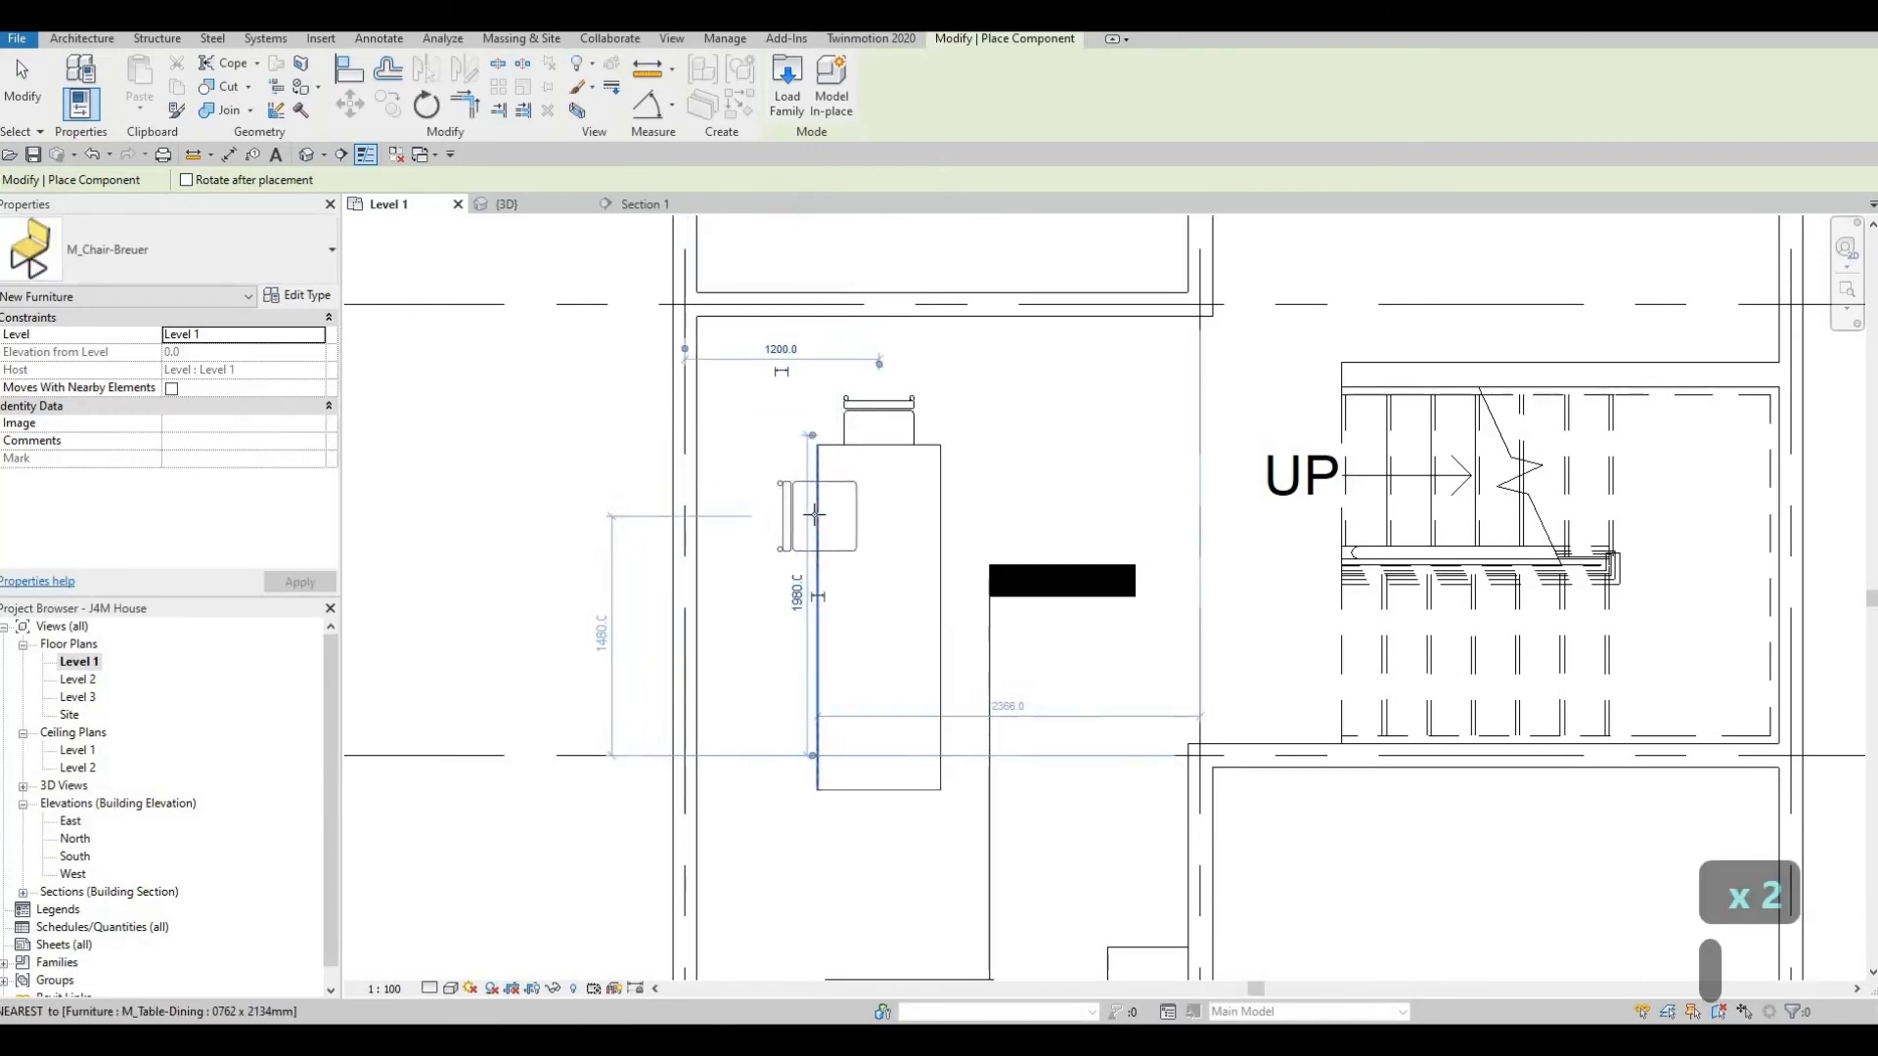
{"action": "left_click", "coordinate": [818, 533]}
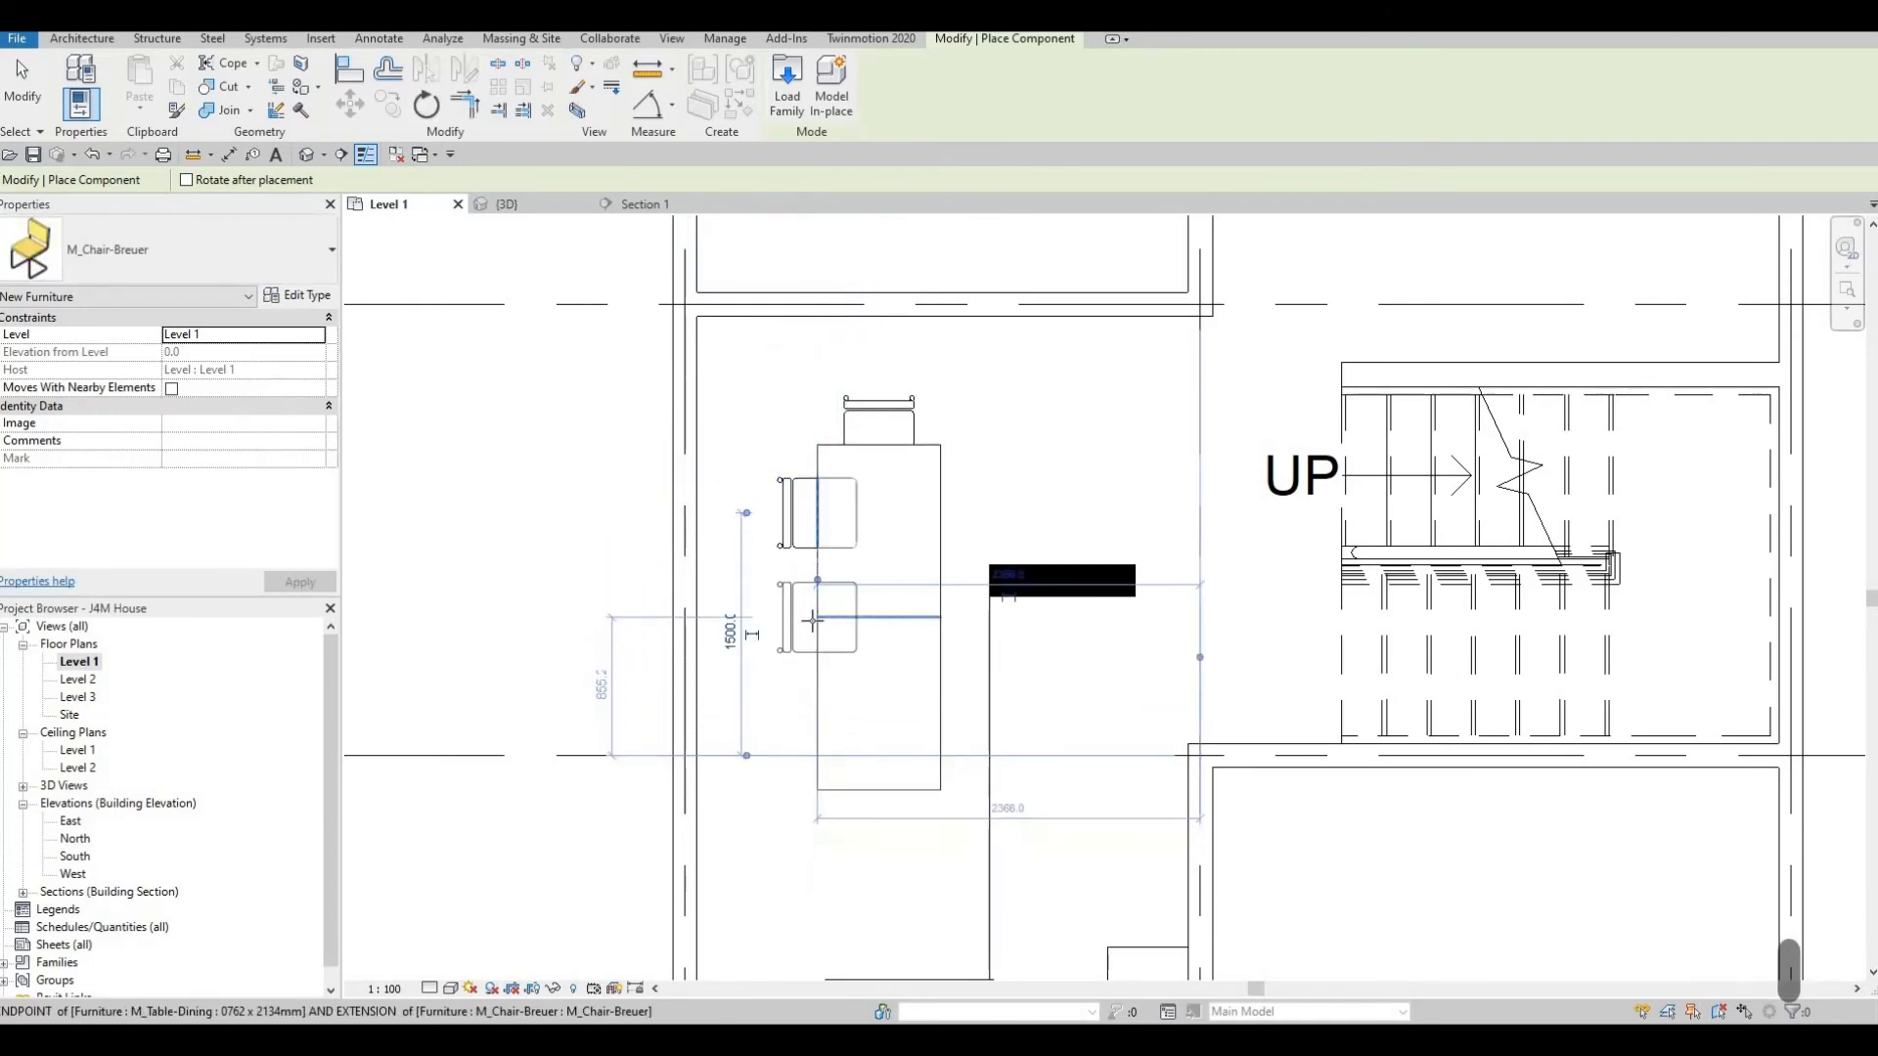
{"action": "left_click", "coordinate": [810, 698]}
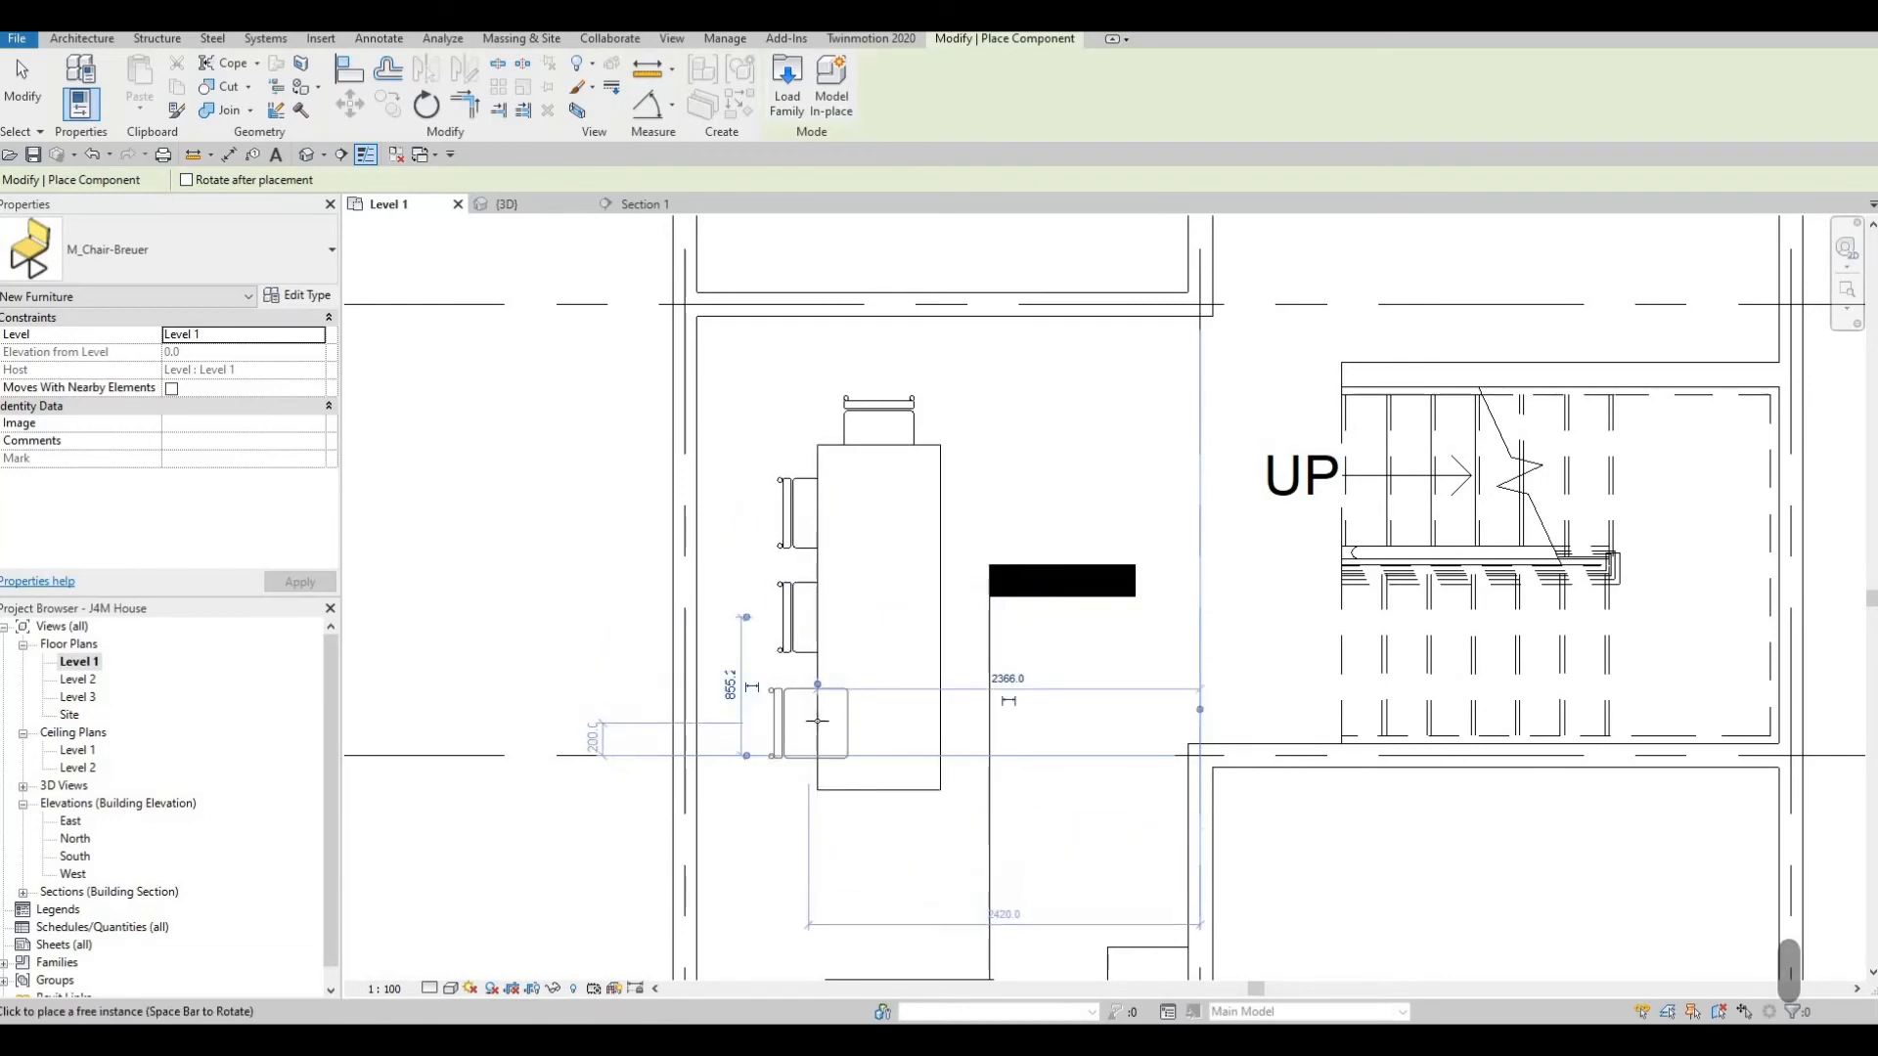
{"action": "left_click", "coordinate": [855, 600]}
{"action": "scroll", "coordinate": [906, 584], "scroll_direction": "down", "scroll_amount": 2}
{"action": "key", "text": "Escape"}
{"action": "key", "text": "Escape"}
{"action": "key", "text": "Escape"}
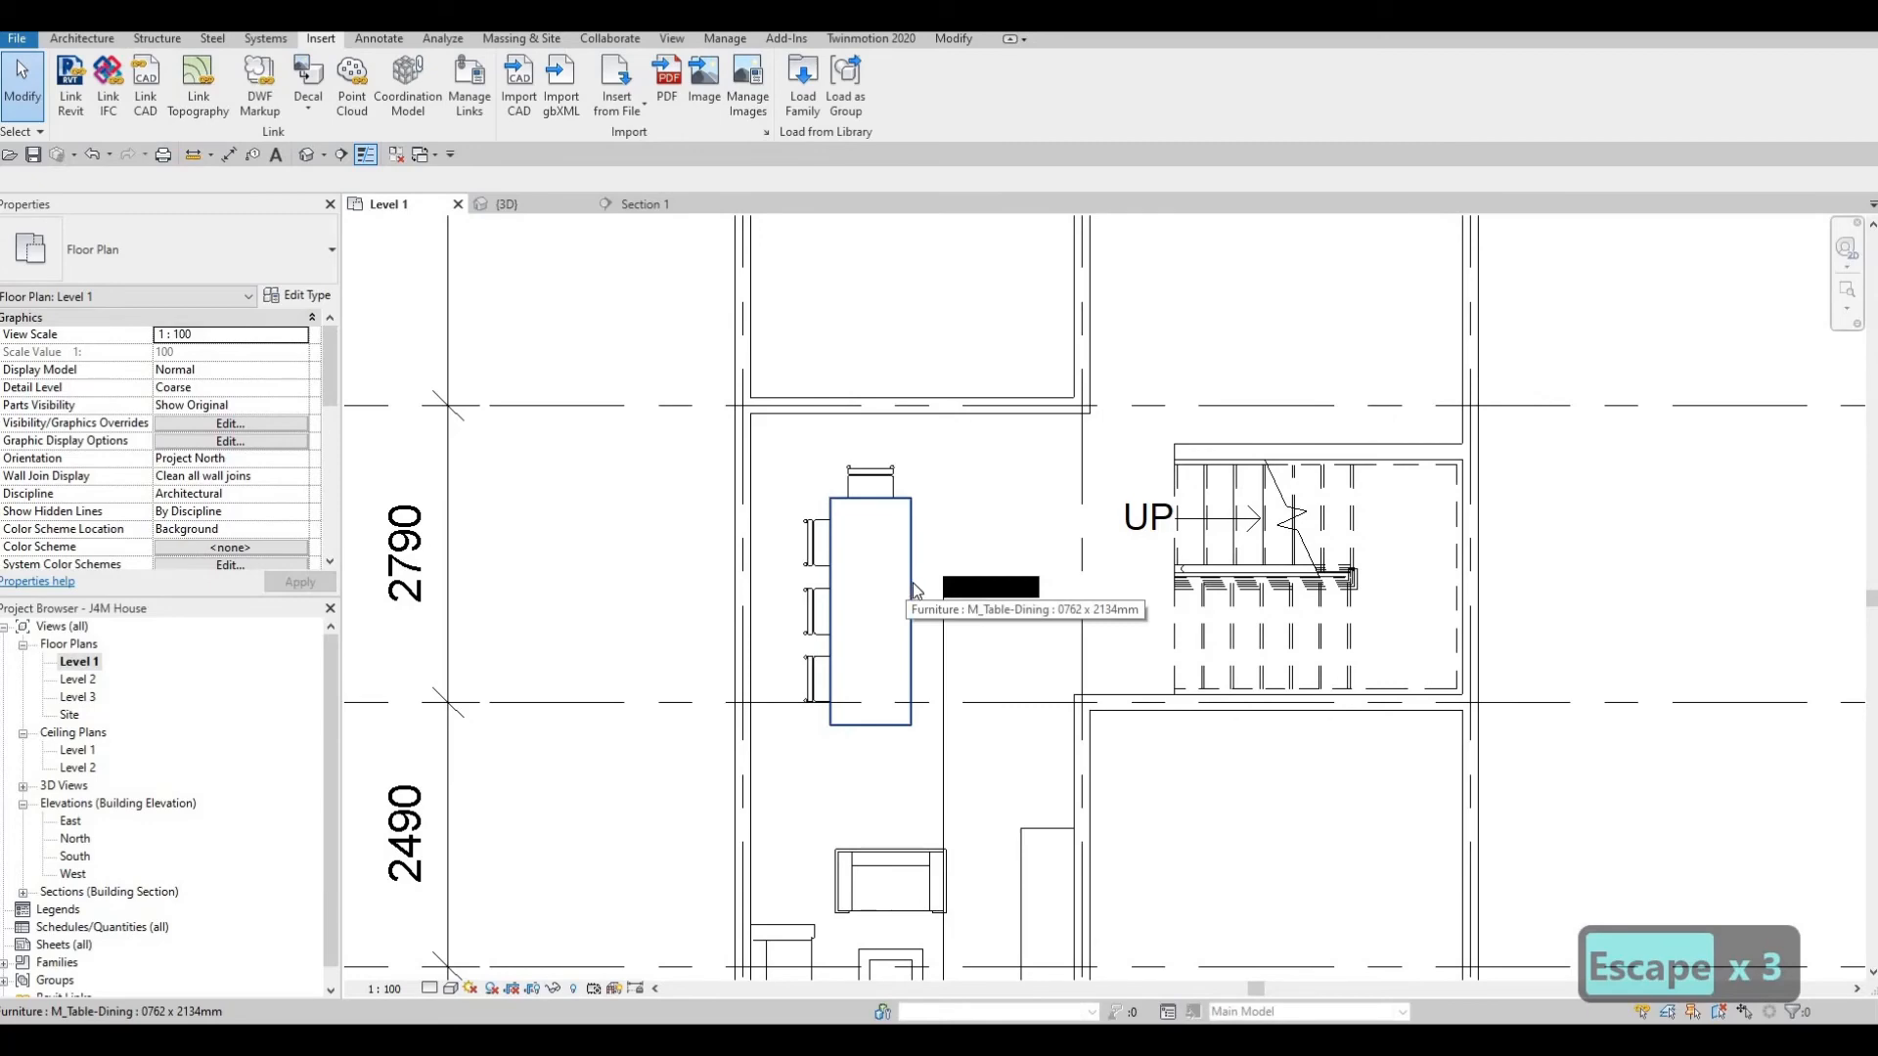
Set the dining table type's width to 900 mm and clear the selection.
{"action": "left_click", "coordinate": [913, 583]}
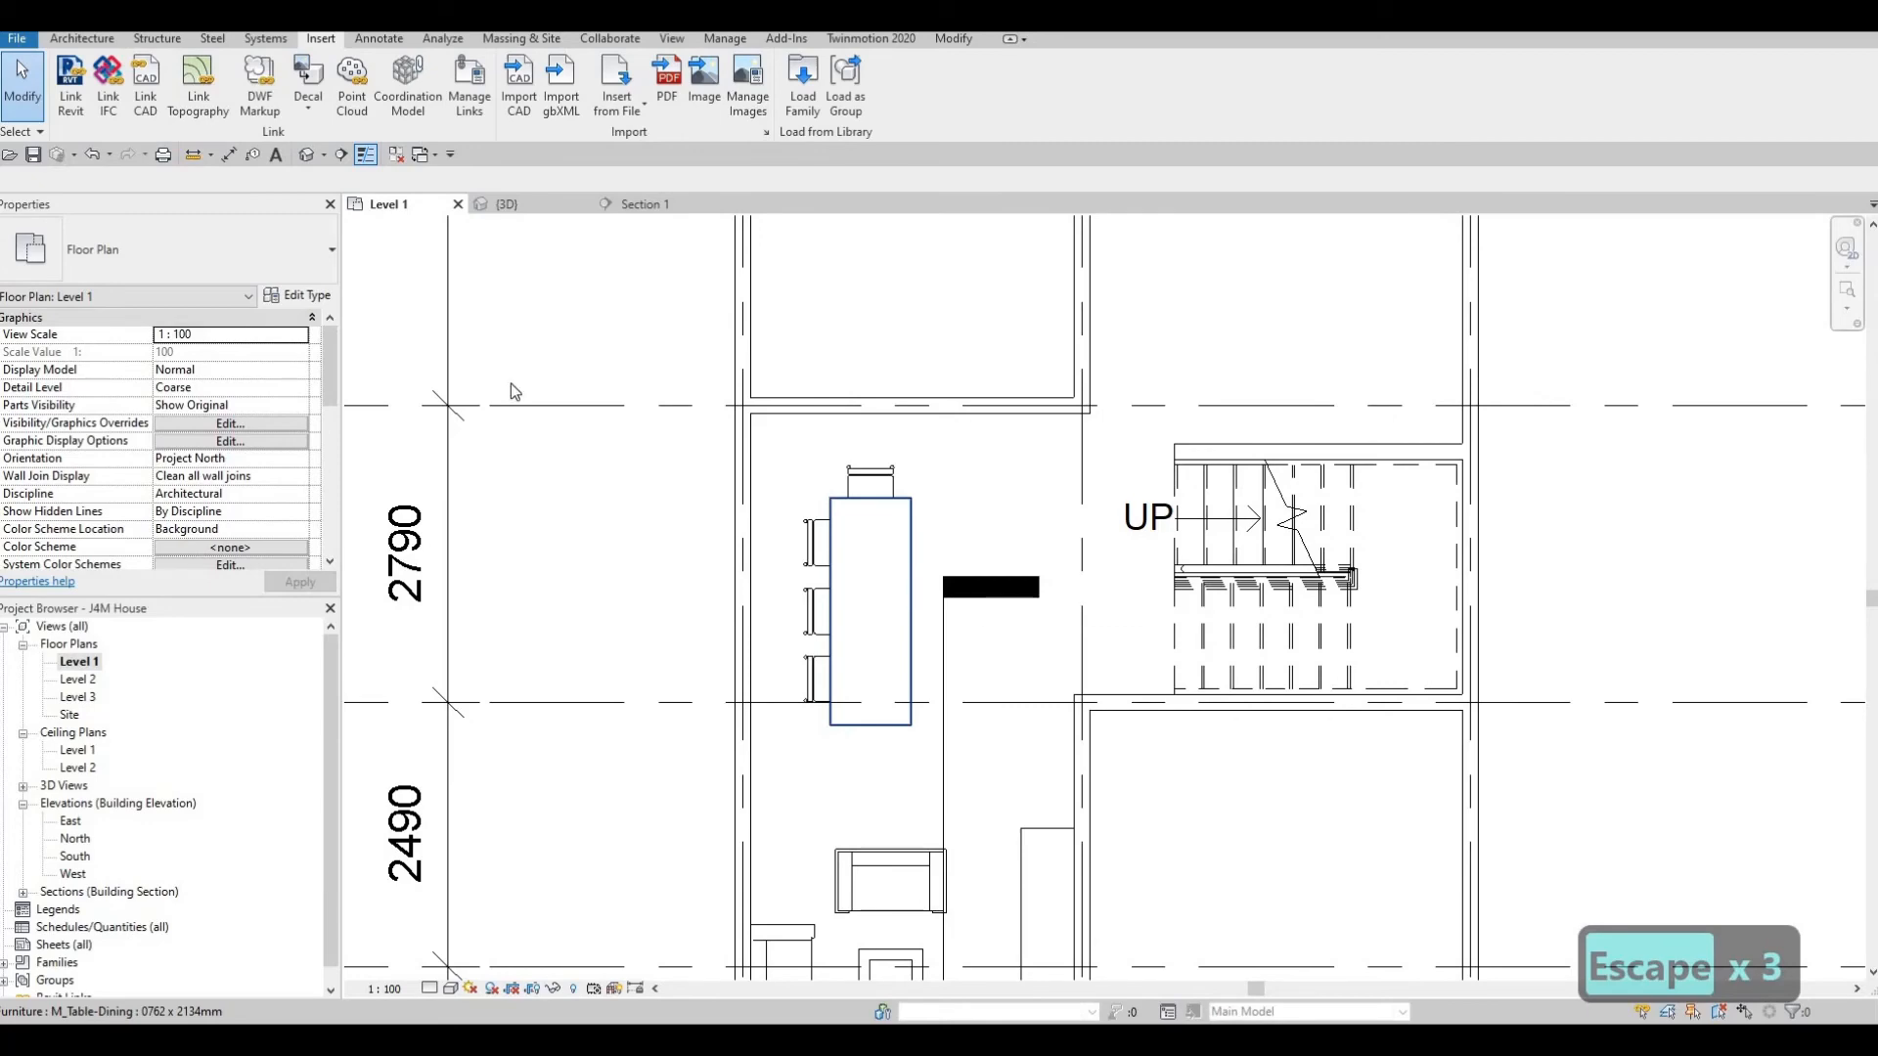
{"action": "left_click", "coordinate": [304, 296]}
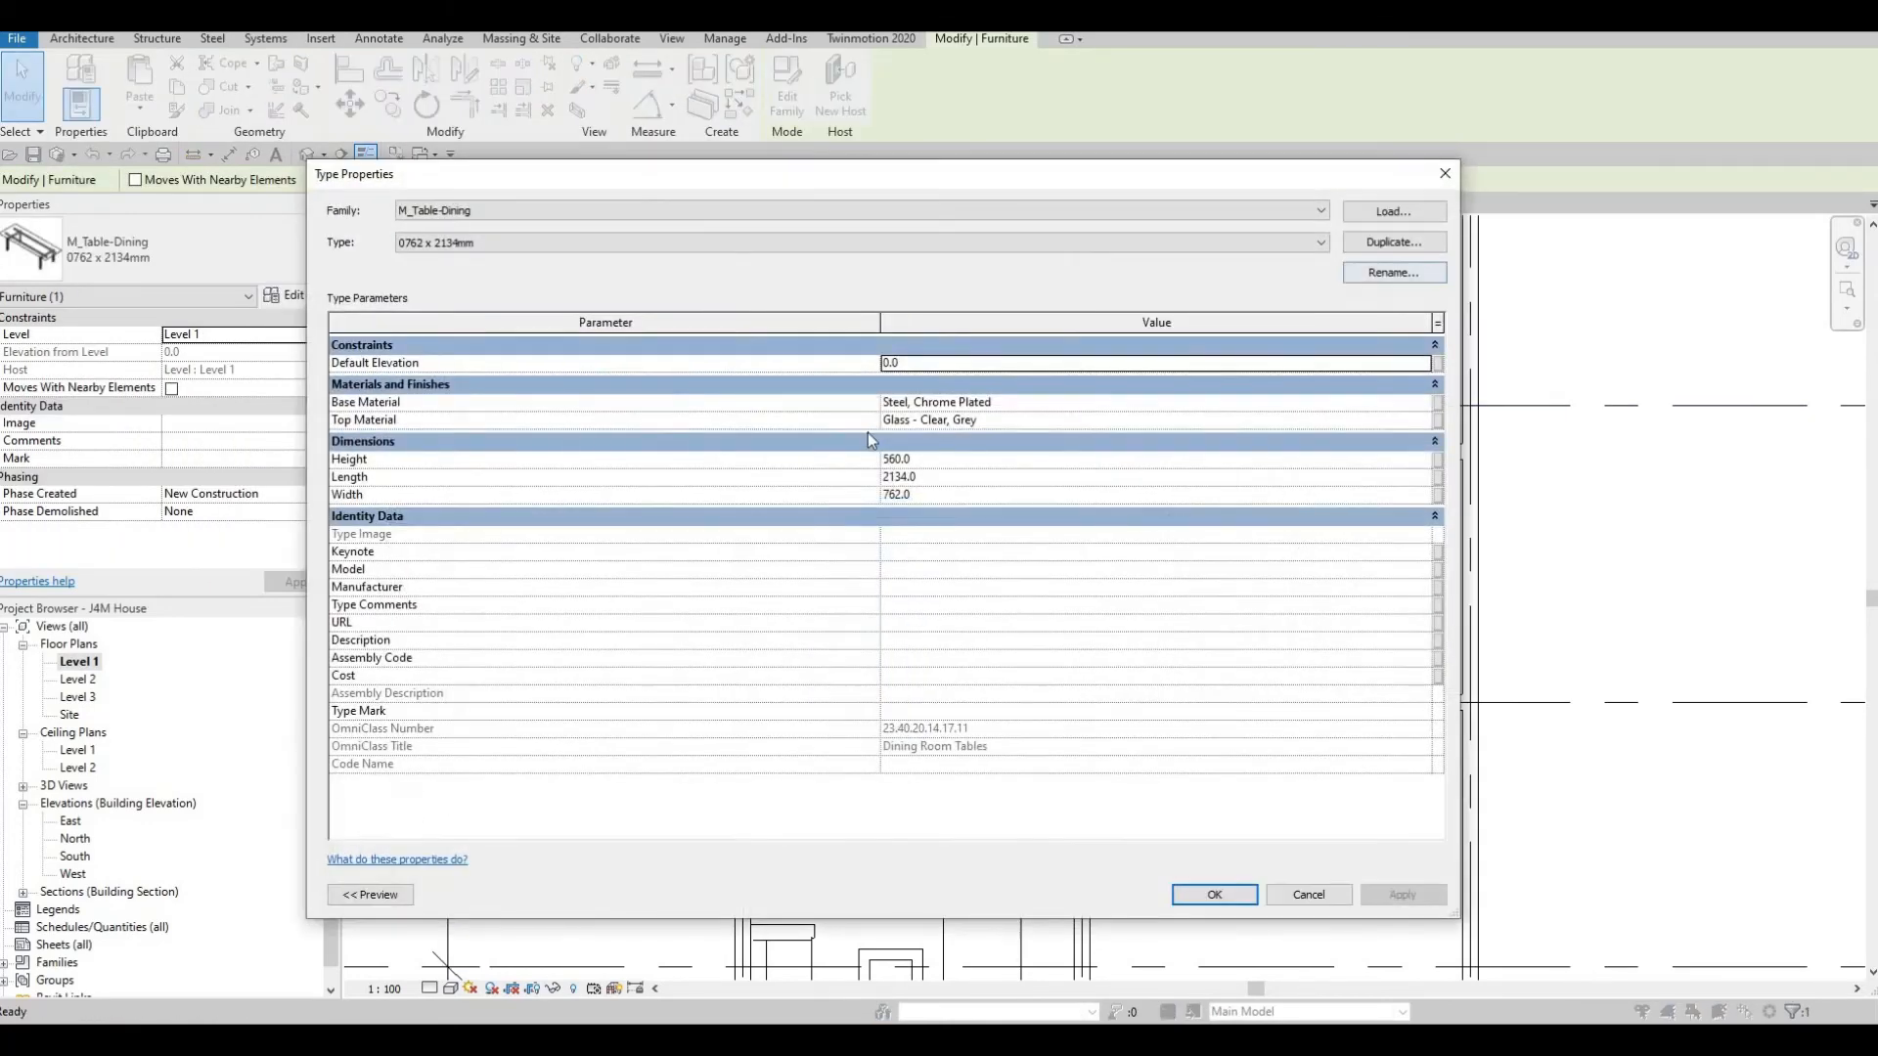
{"action": "left_click", "coordinate": [929, 502]}
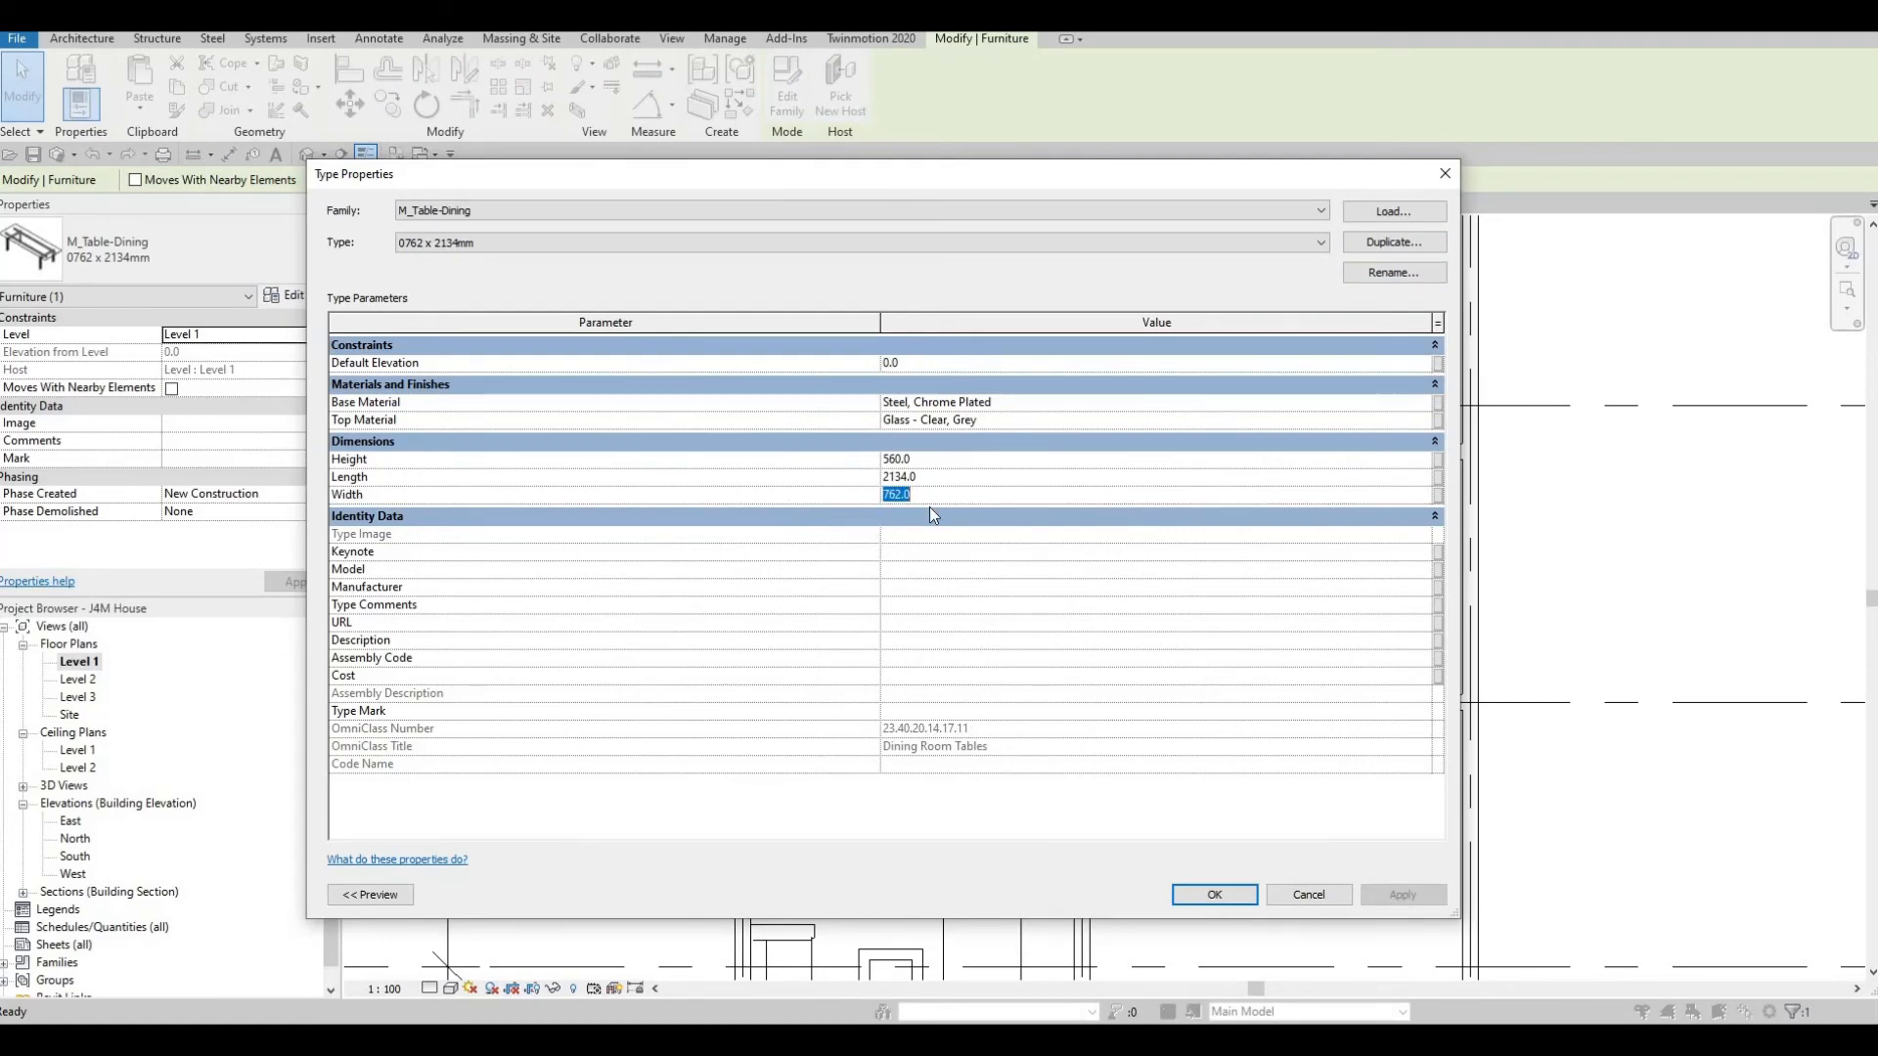
{"action": "type", "text": "9"}
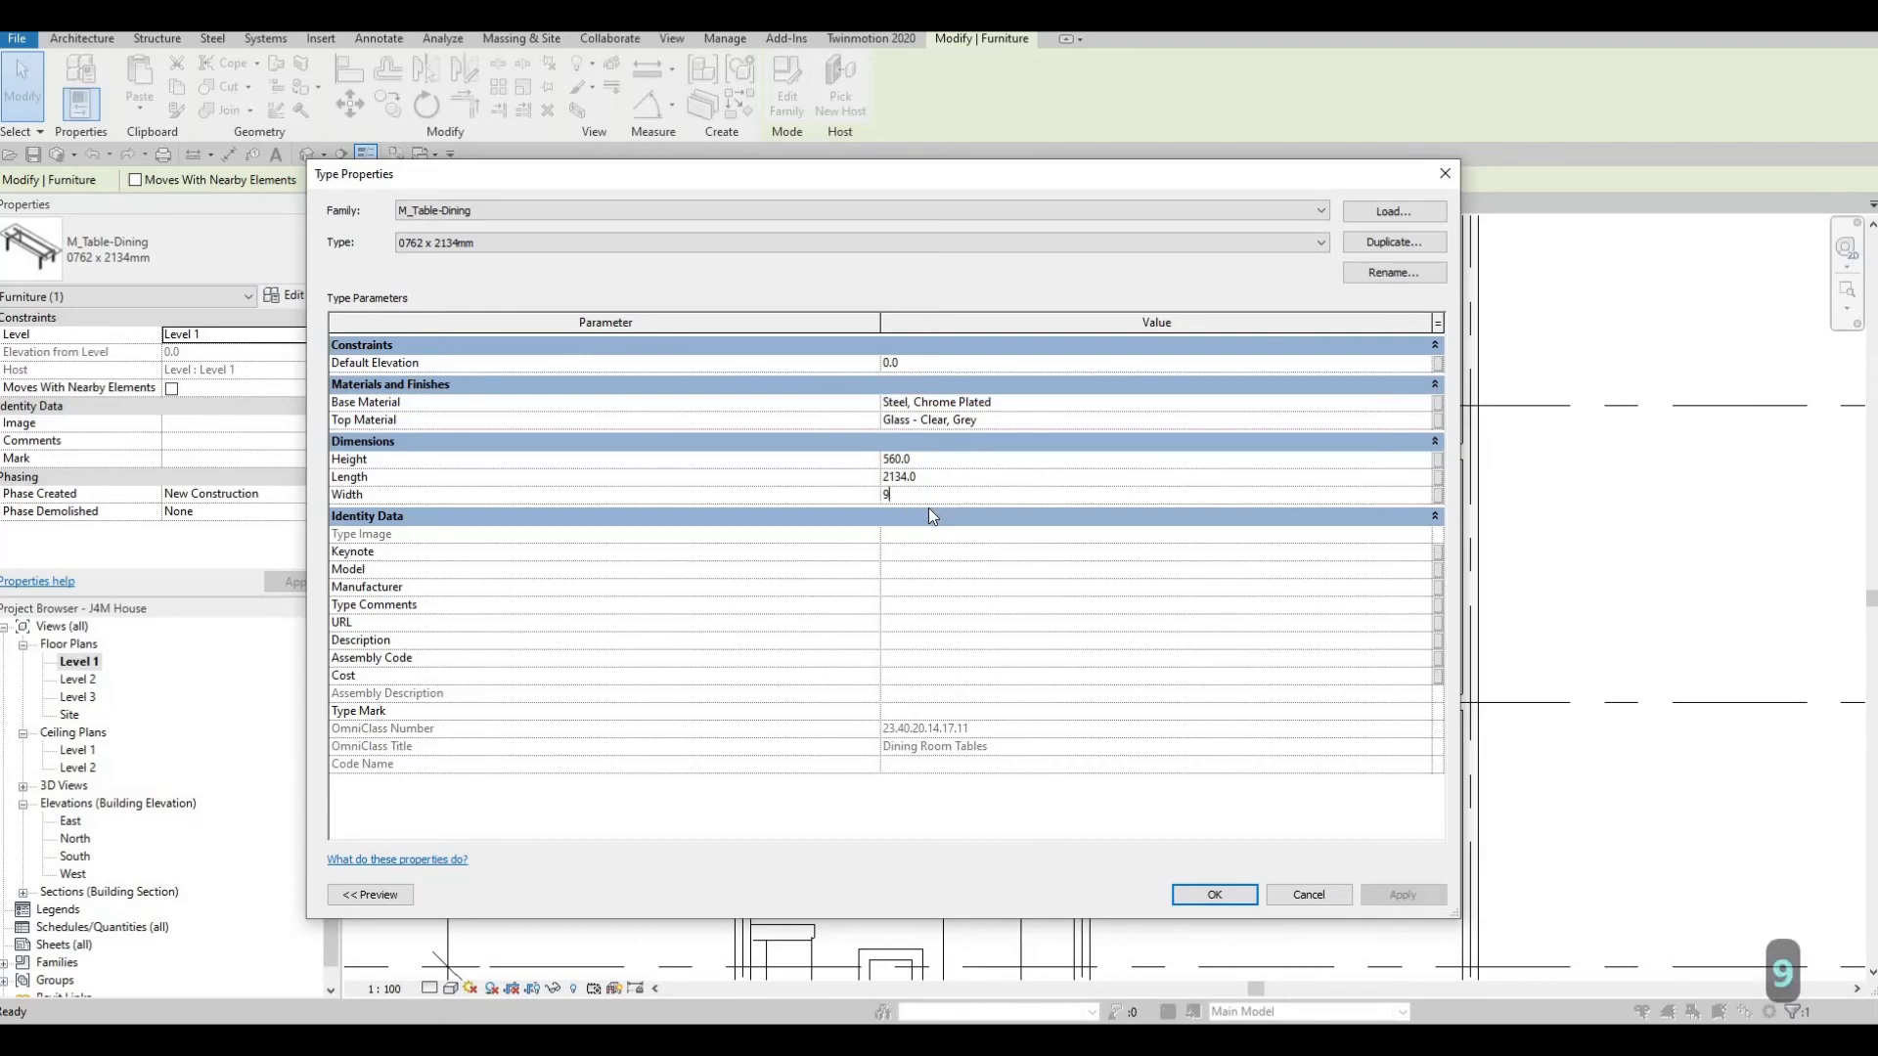
{"action": "type", "text": "00"}
{"action": "left_click", "coordinate": [1428, 895]}
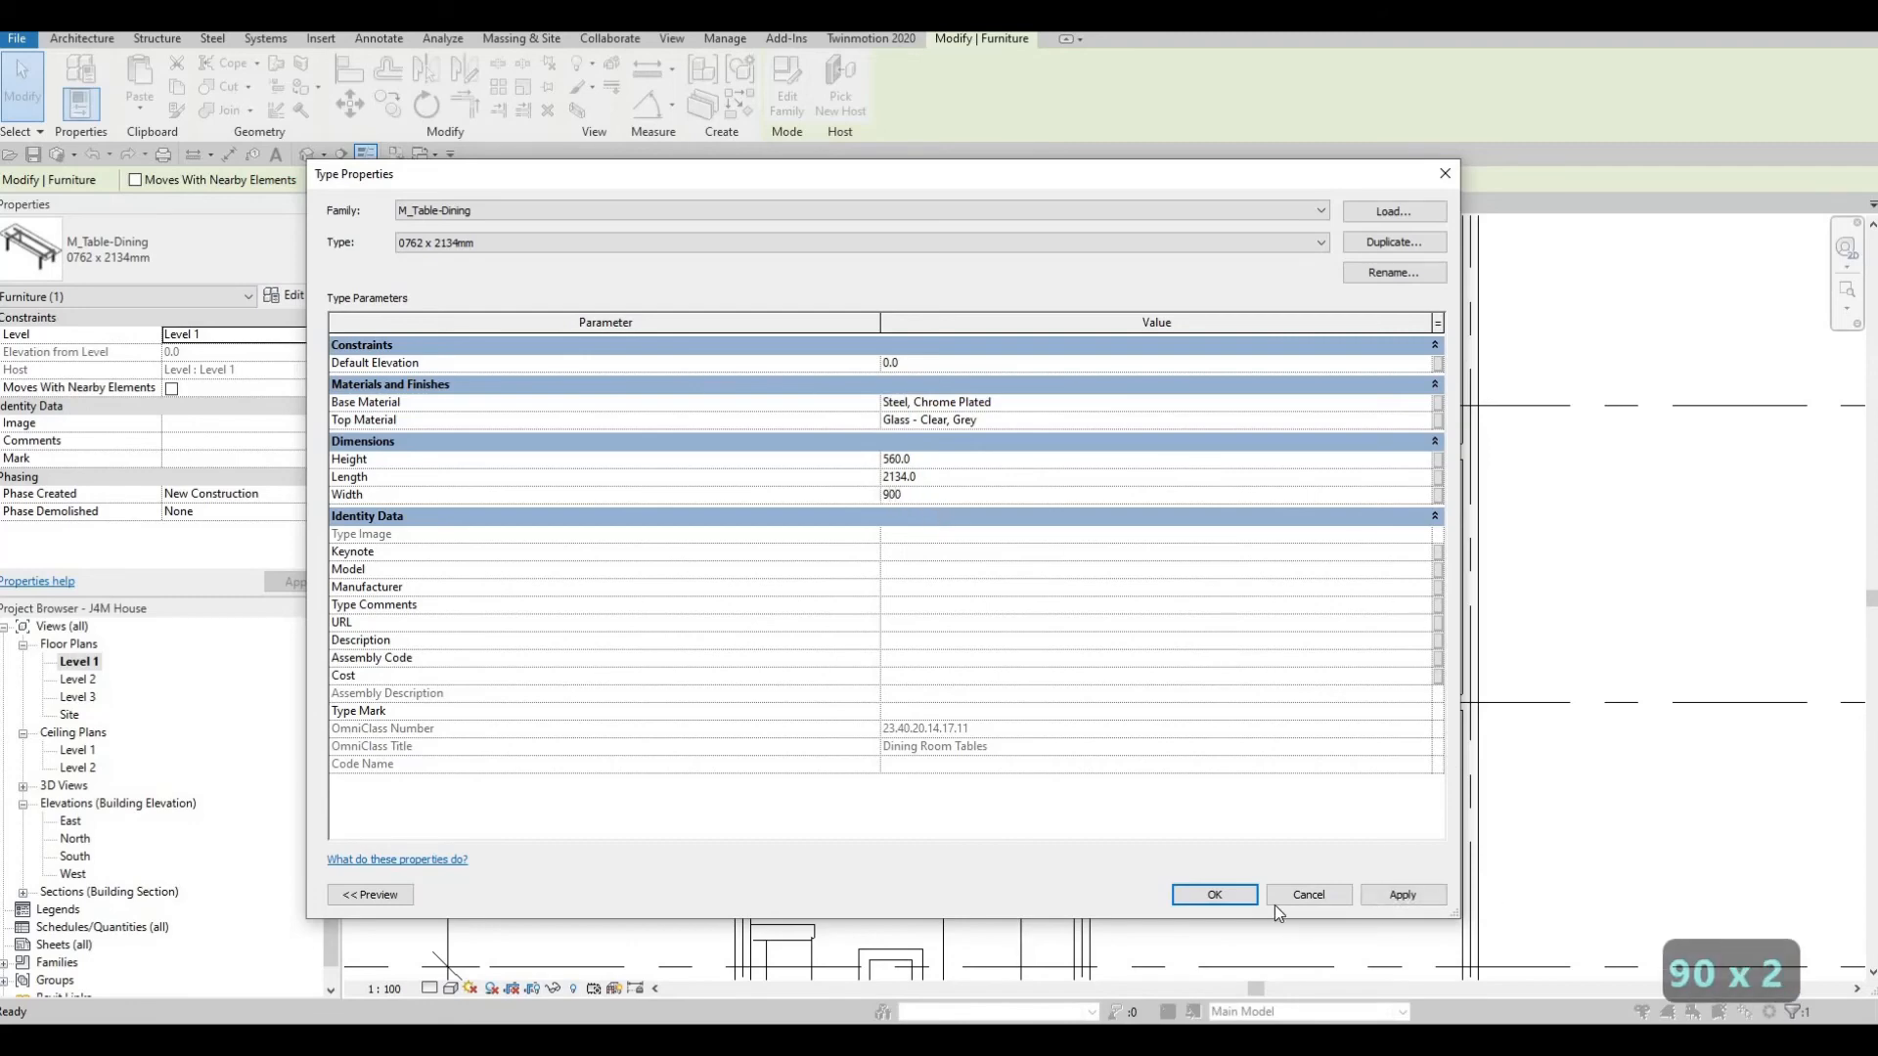
{"action": "left_click", "coordinate": [1214, 895]}
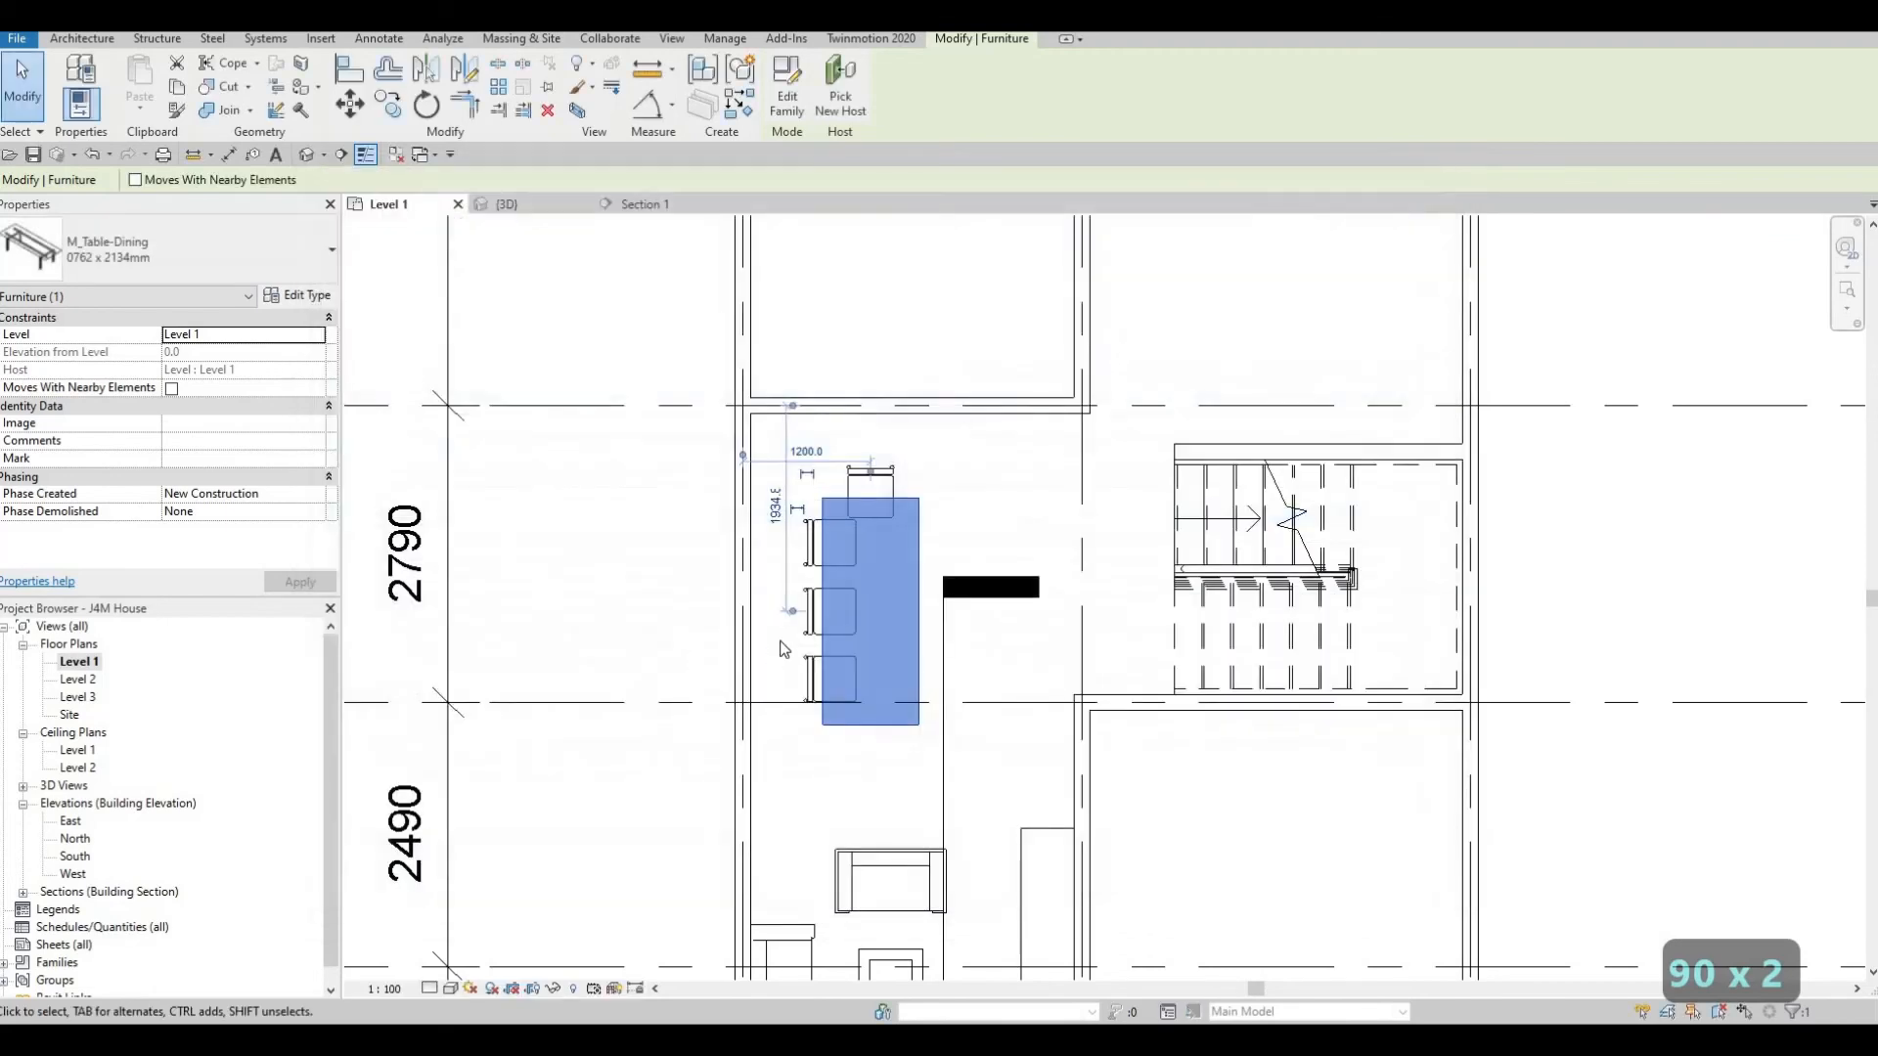
{"action": "key", "text": "Escape"}
{"action": "key", "text": "Escape"}
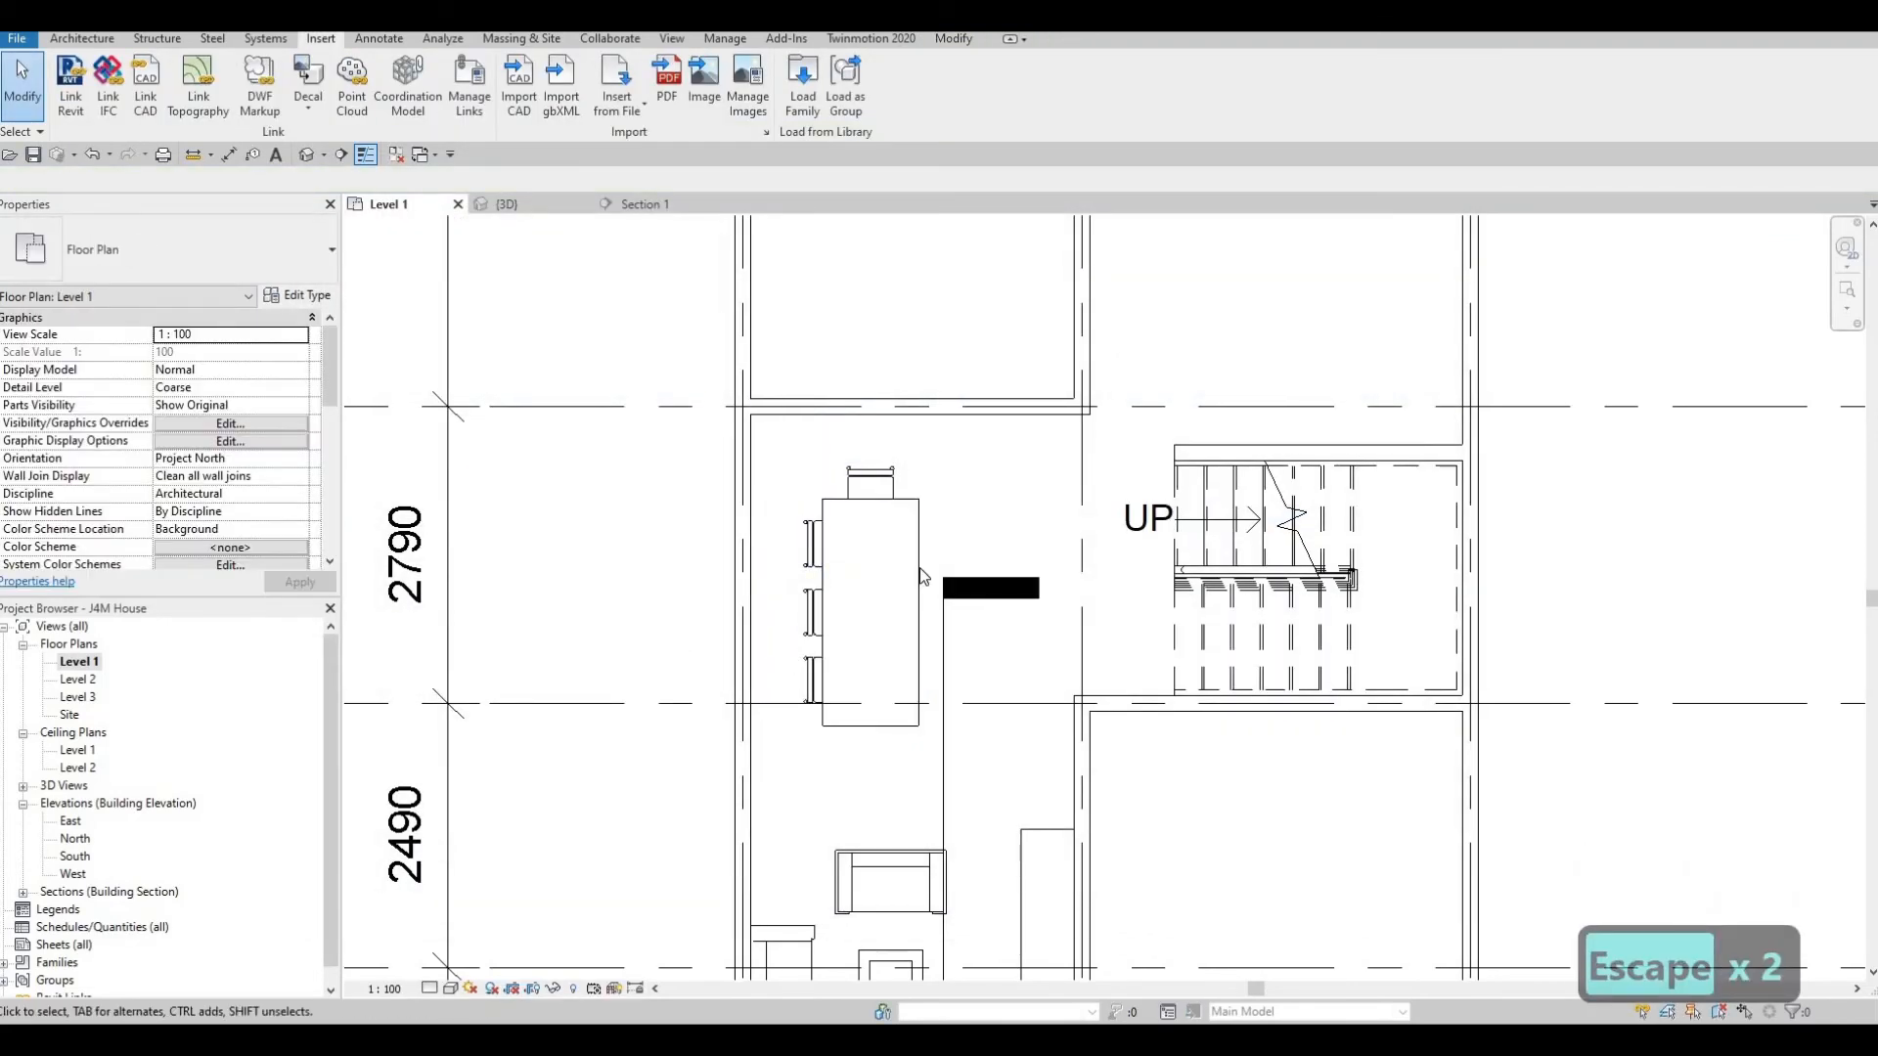
Nudge the dining table three increments to the right and clear the selection.
{"action": "left_click", "coordinate": [920, 576]}
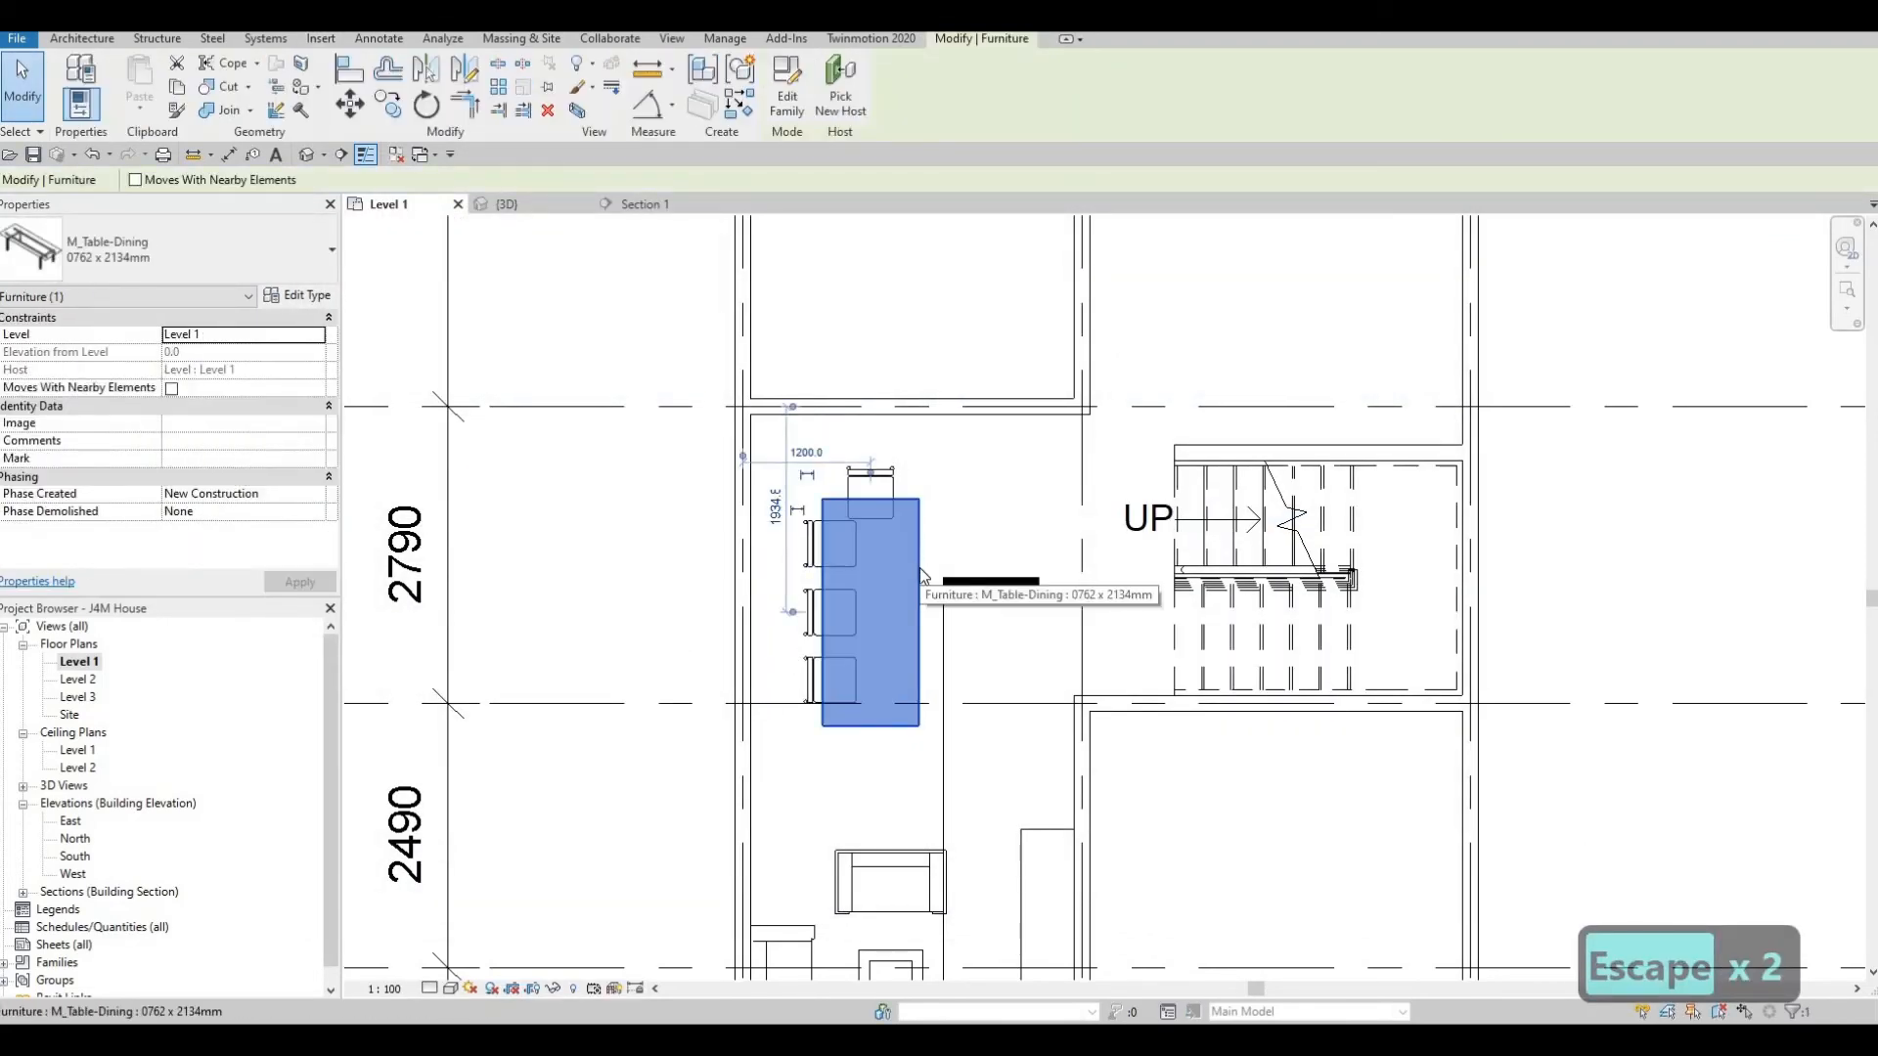
{"action": "key", "text": "Right"}
{"action": "key", "text": "Right"}
{"action": "key", "text": "Right"}
{"action": "key", "text": "Escape"}
{"action": "key", "text": "Escape"}
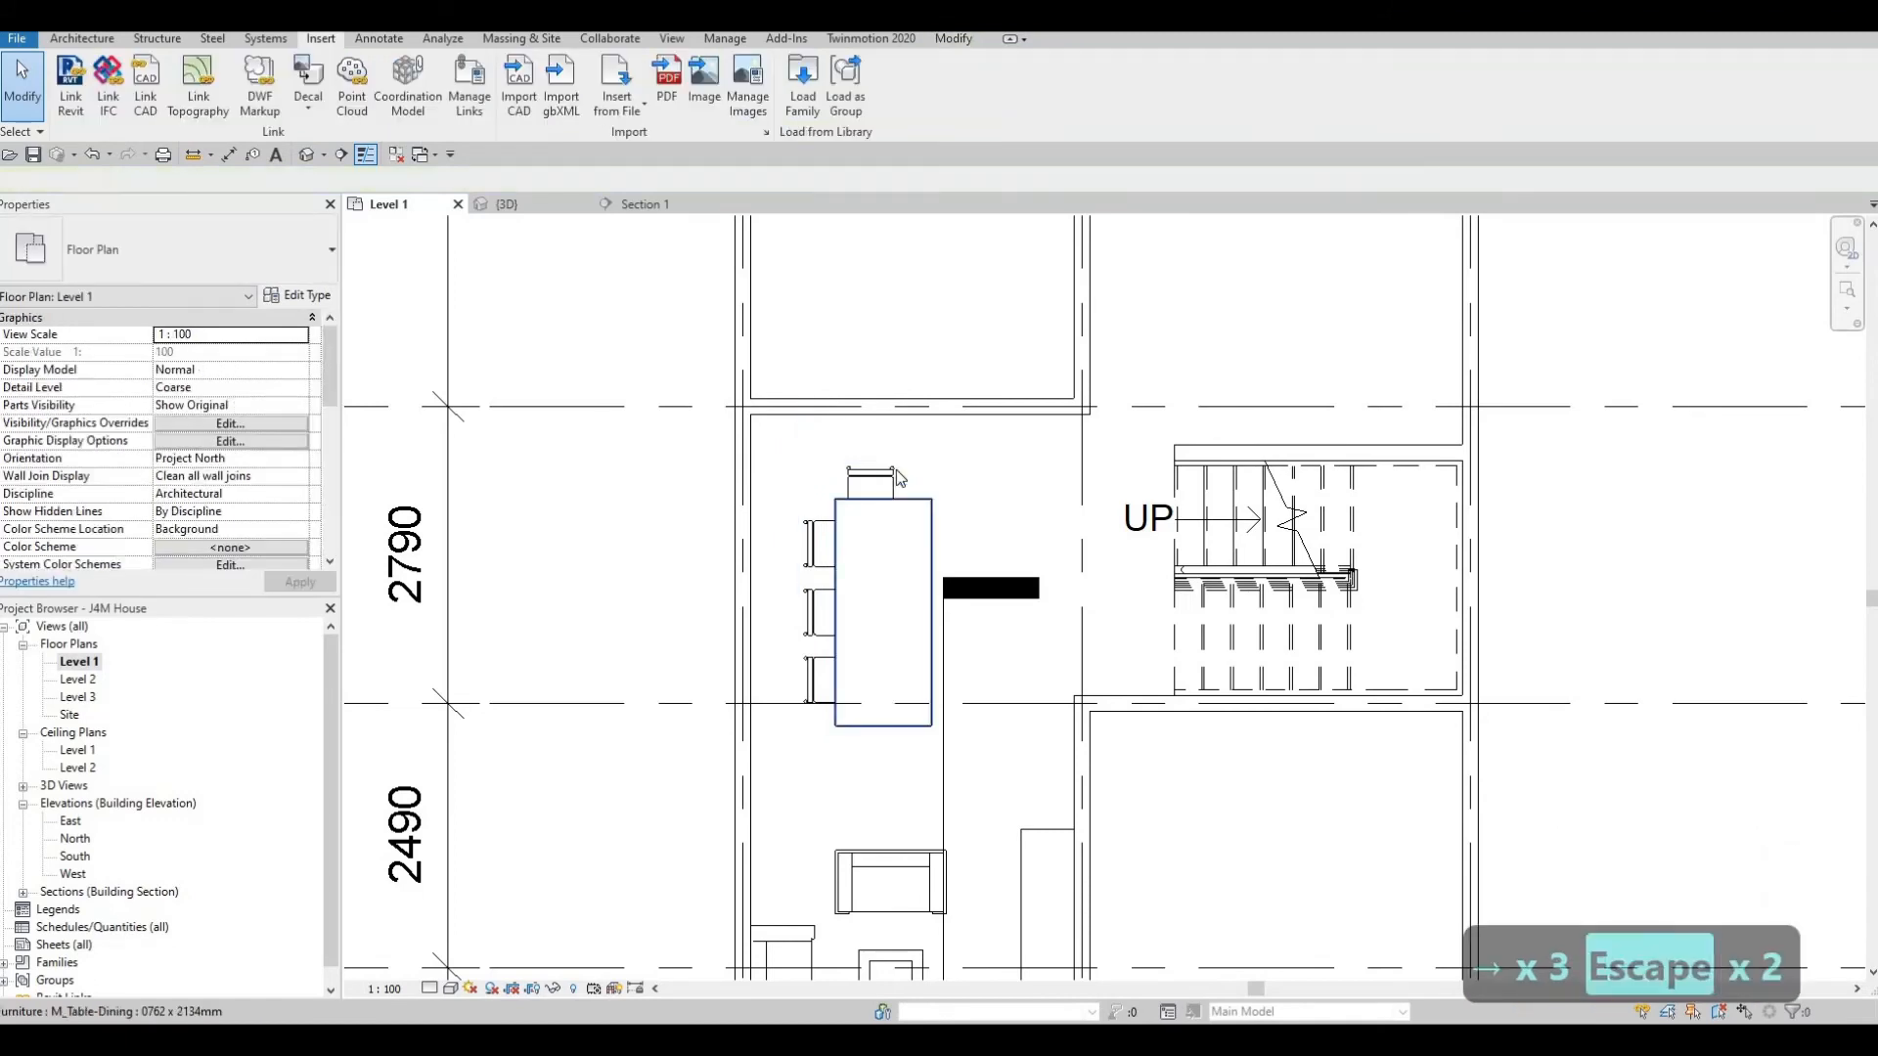
Nudge the chair at the table's upper end a net three increments to the right to center it on the table.
{"action": "left_click", "coordinate": [897, 469]}
{"action": "key", "text": "Right"}
{"action": "key", "text": "Right"}
{"action": "key", "text": "Right"}
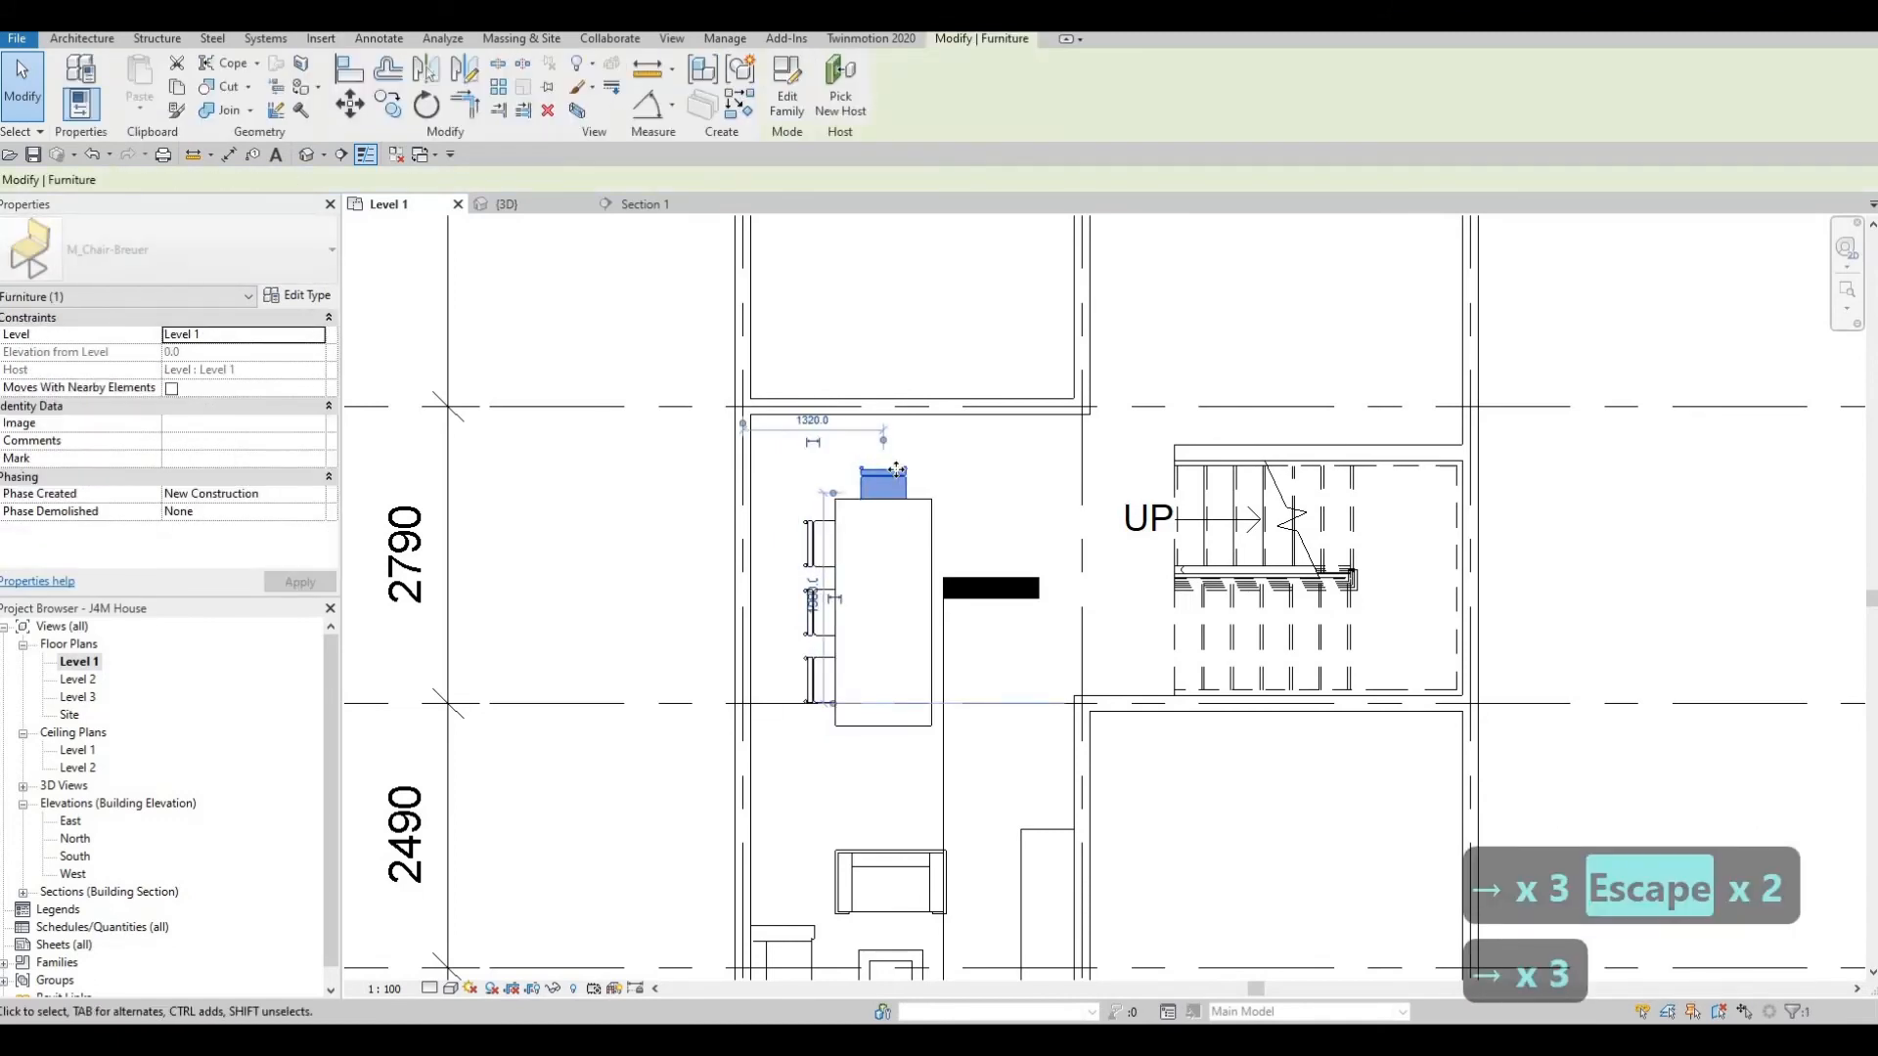
{"action": "key", "text": "Right"}
{"action": "key", "text": "Left"}
{"action": "key", "text": "Escape"}
{"action": "key", "text": "Escape"}
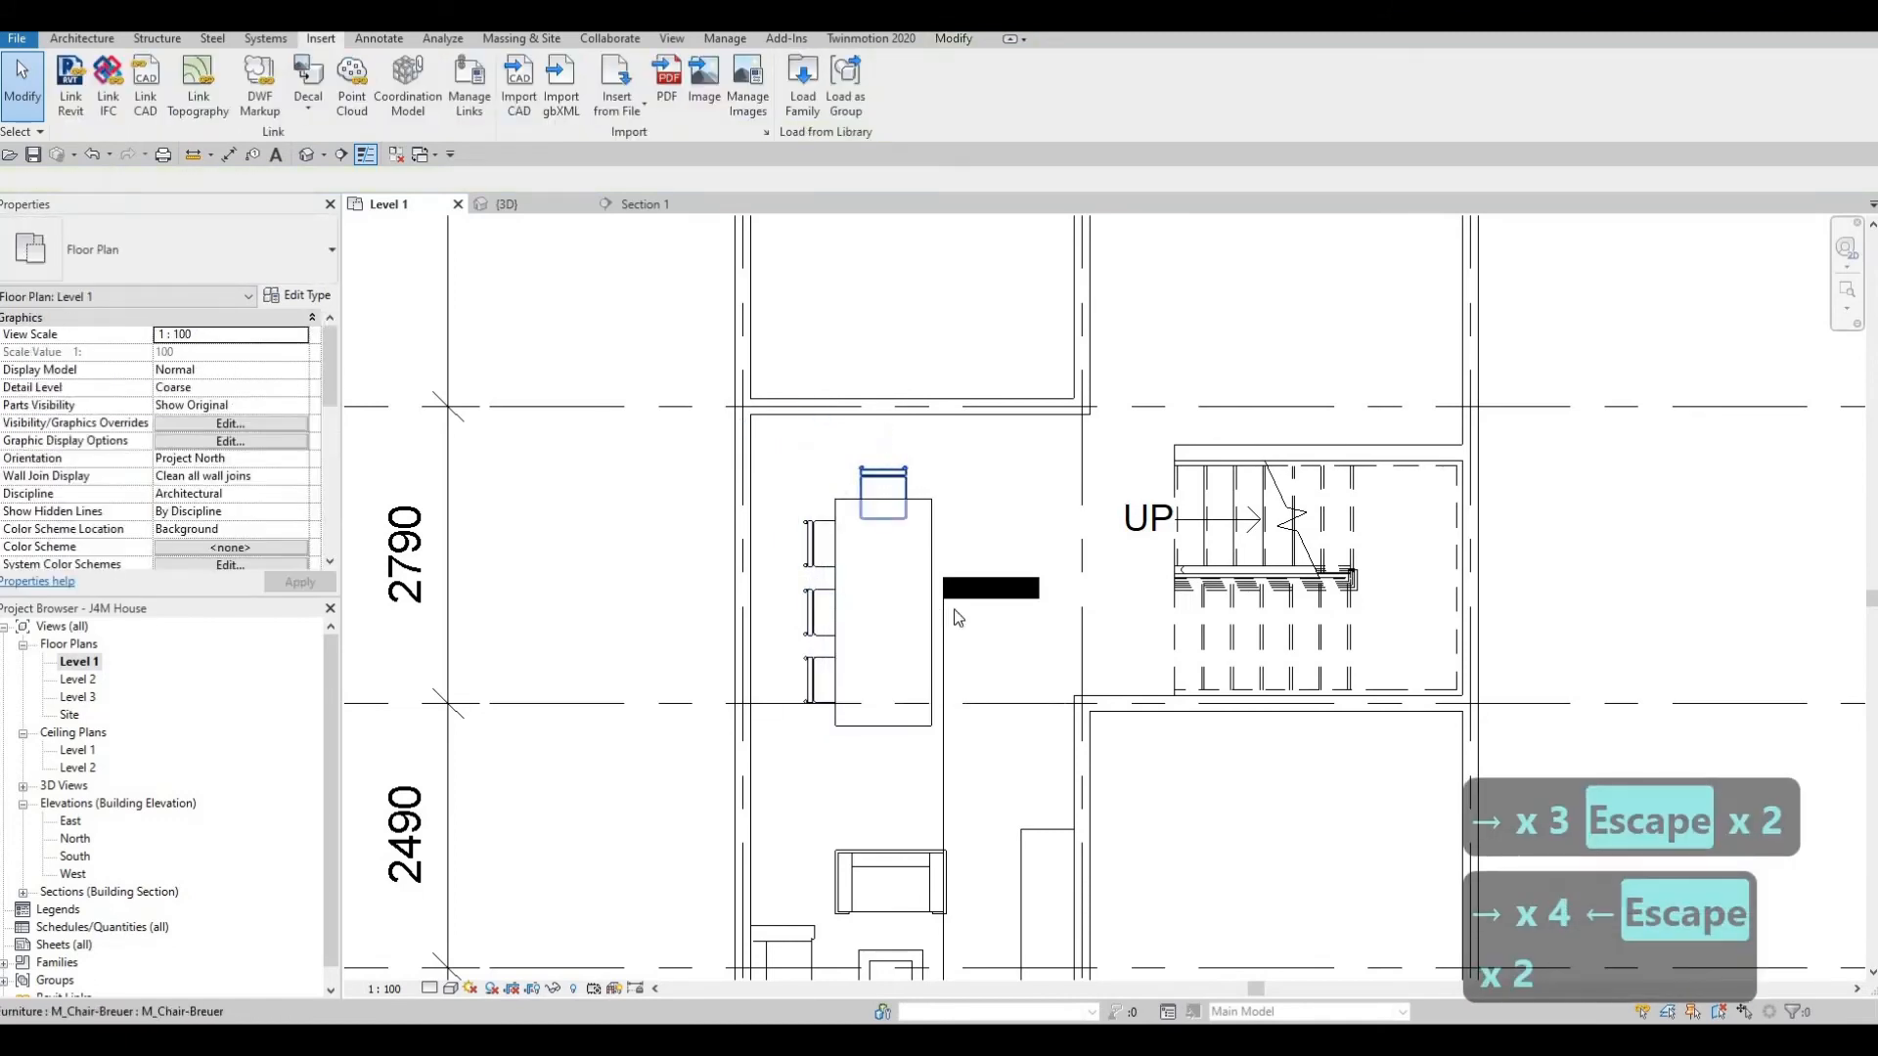
Delete the Section 1 marker beside the dining table together with its section view.
{"action": "left_click", "coordinate": [952, 600]}
{"action": "middle_click_drag", "start_coordinate": [973, 638], "coordinate": [969, 421]}
{"action": "scroll", "coordinate": [967, 415], "scroll_direction": "down", "scroll_amount": 1}
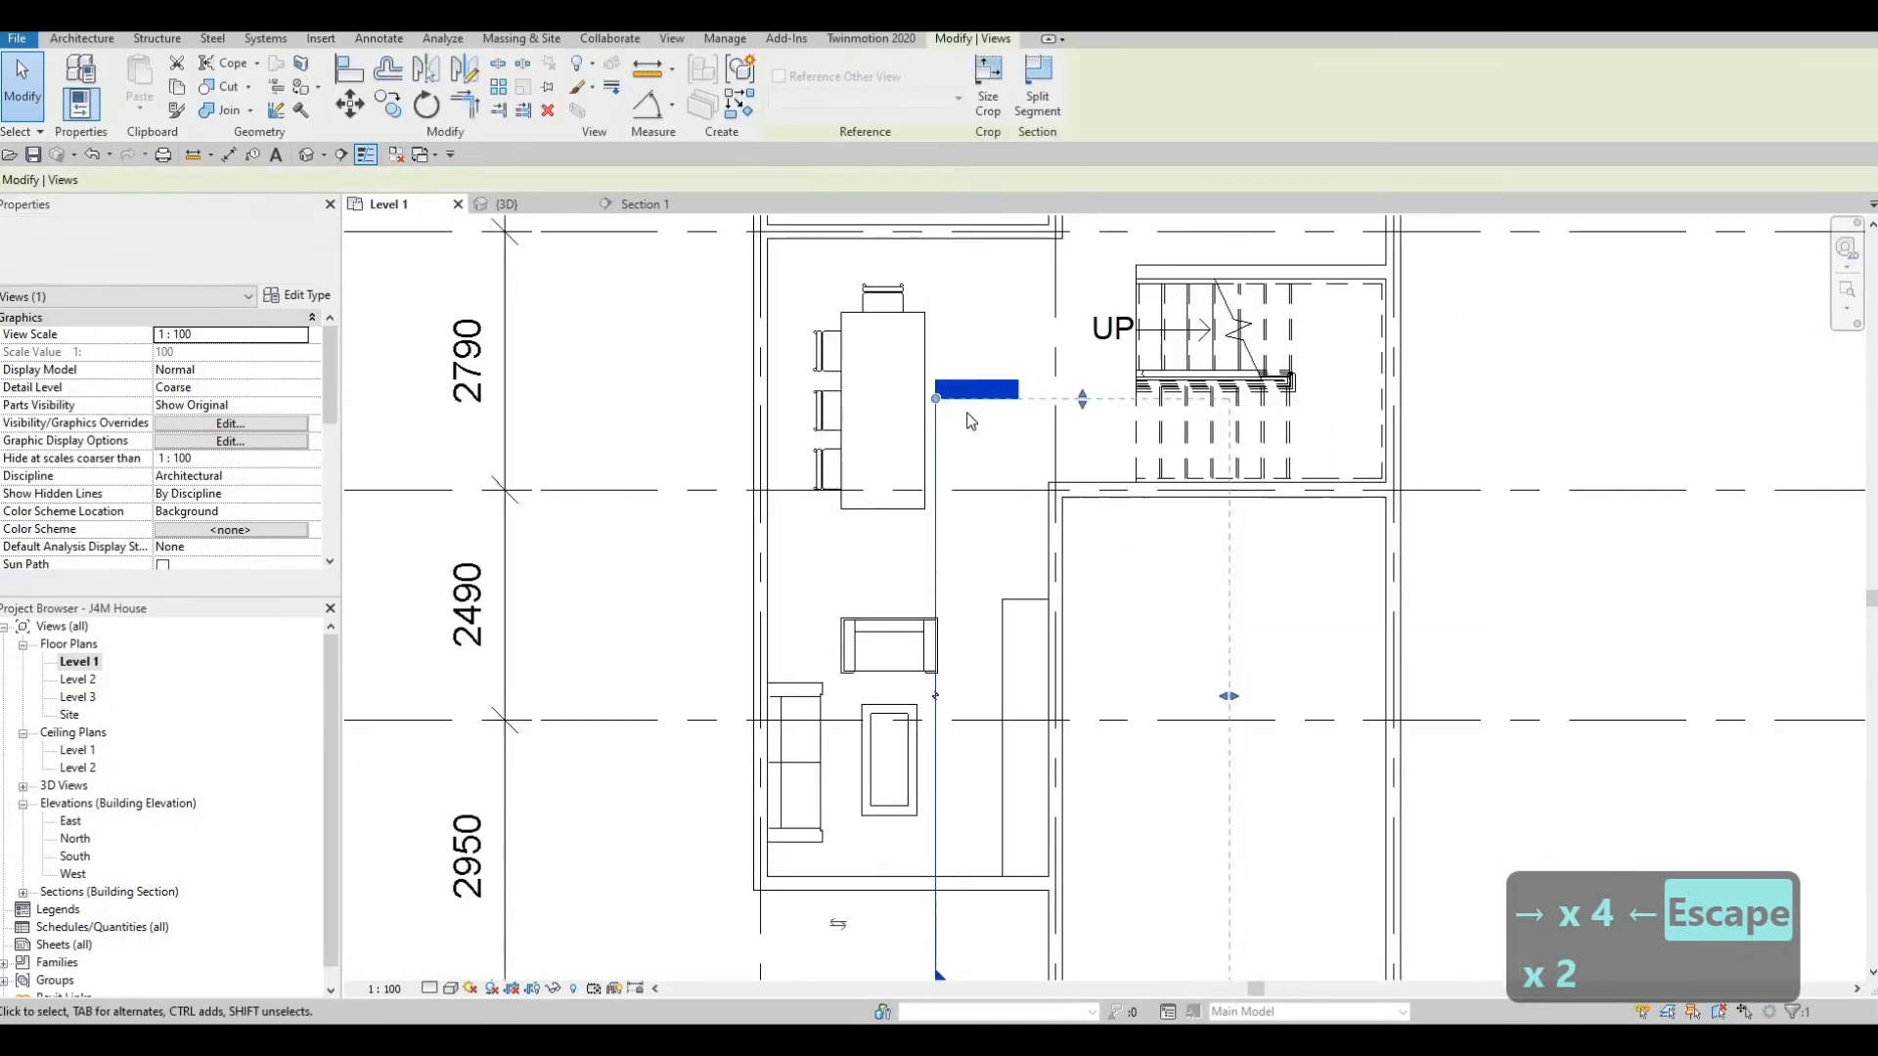
{"action": "key", "text": "Delete"}
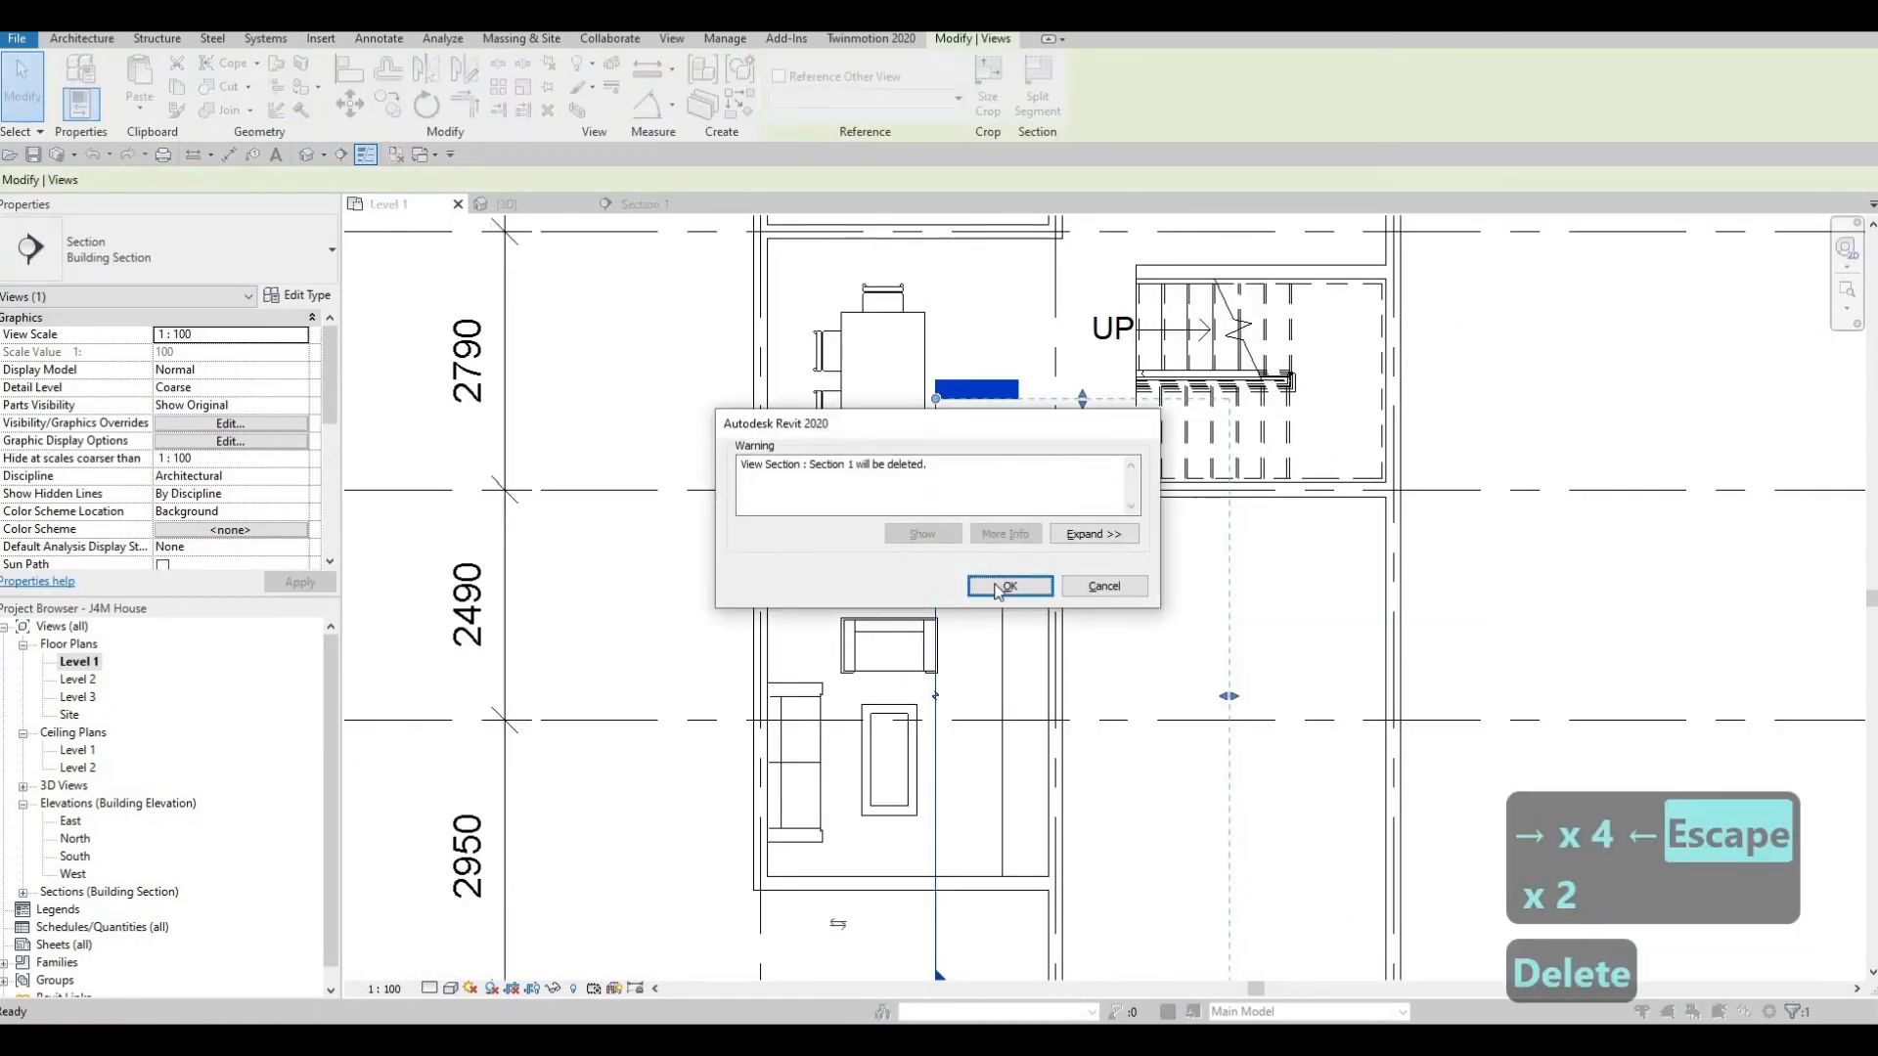
{"action": "left_click", "coordinate": [979, 585]}
Mirror a copy of the chair at the dining table's upper end to the lower end about the table's horizontal centerline.
{"action": "scroll", "coordinate": [1014, 578], "scroll_direction": "up", "scroll_amount": 4}
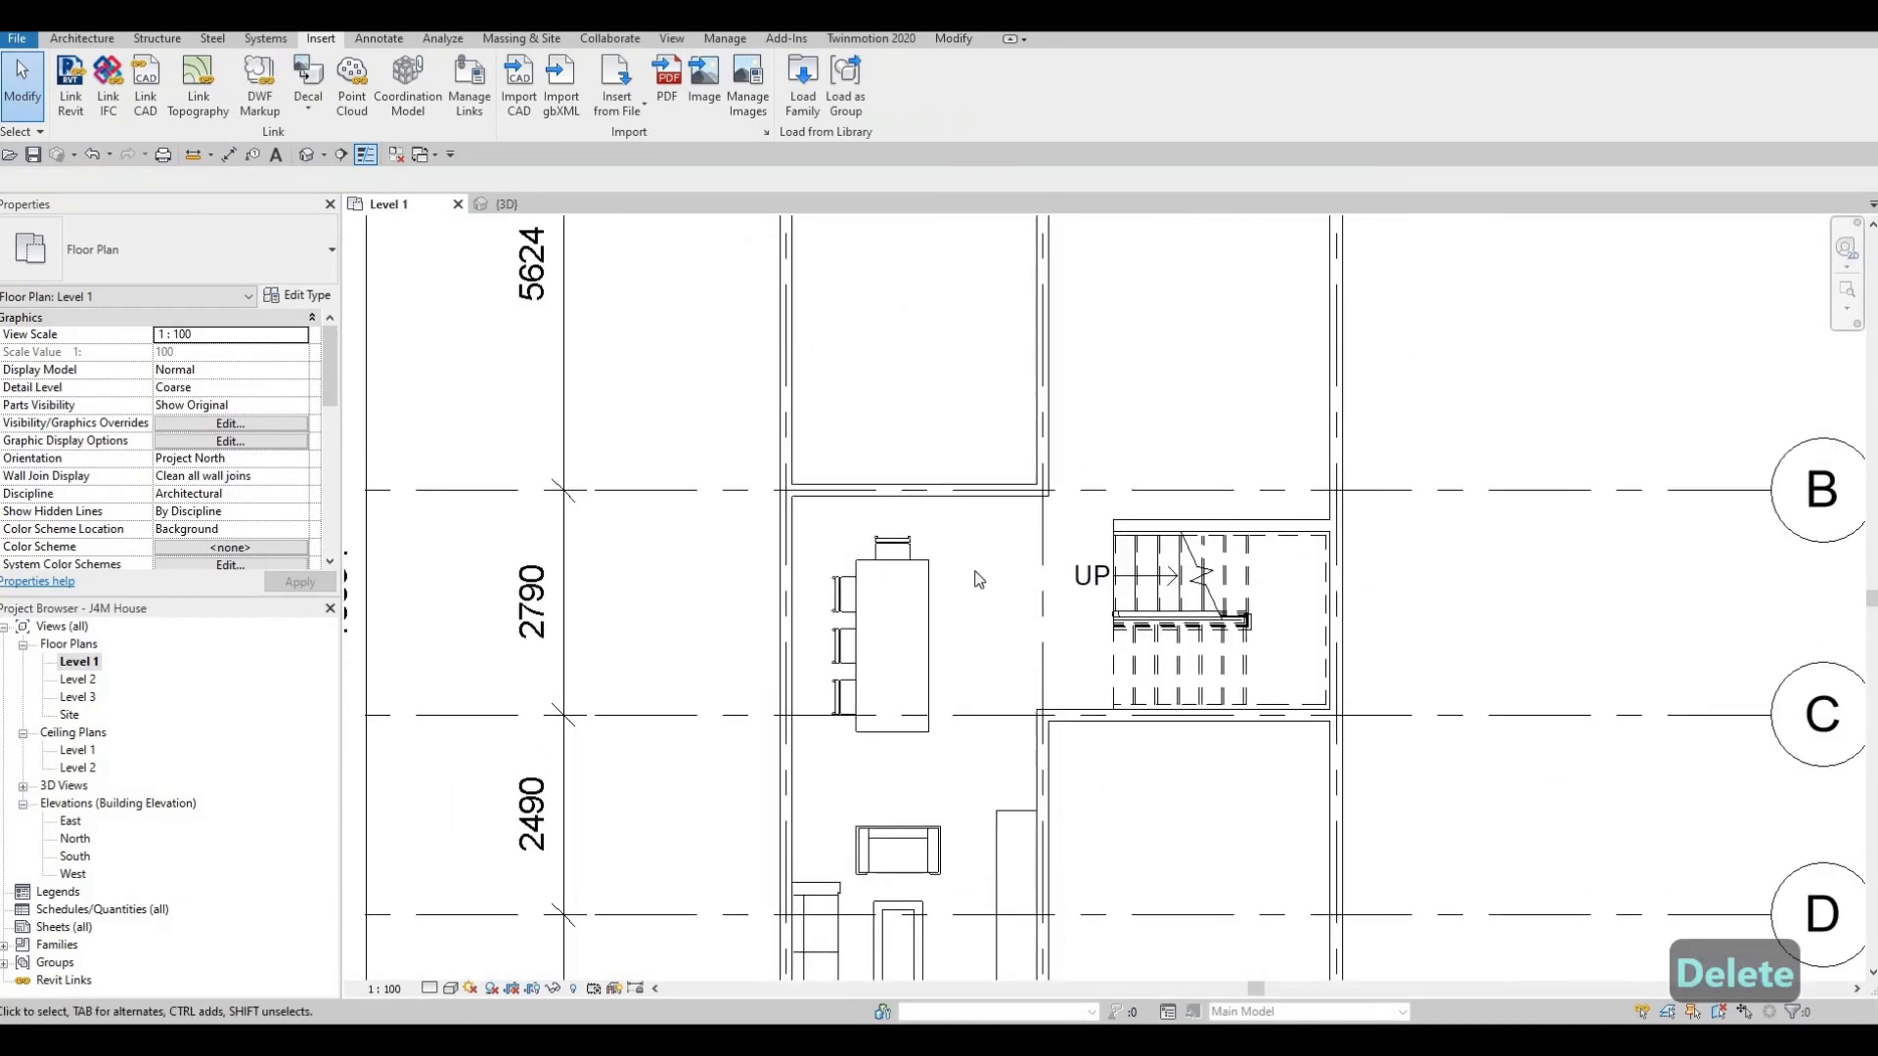
{"action": "scroll", "coordinate": [939, 579], "scroll_direction": "up", "scroll_amount": 3}
{"action": "middle_click_drag", "start_coordinate": [874, 632], "coordinate": [932, 480]}
{"action": "scroll", "coordinate": [933, 480], "scroll_direction": "down", "scroll_amount": 2}
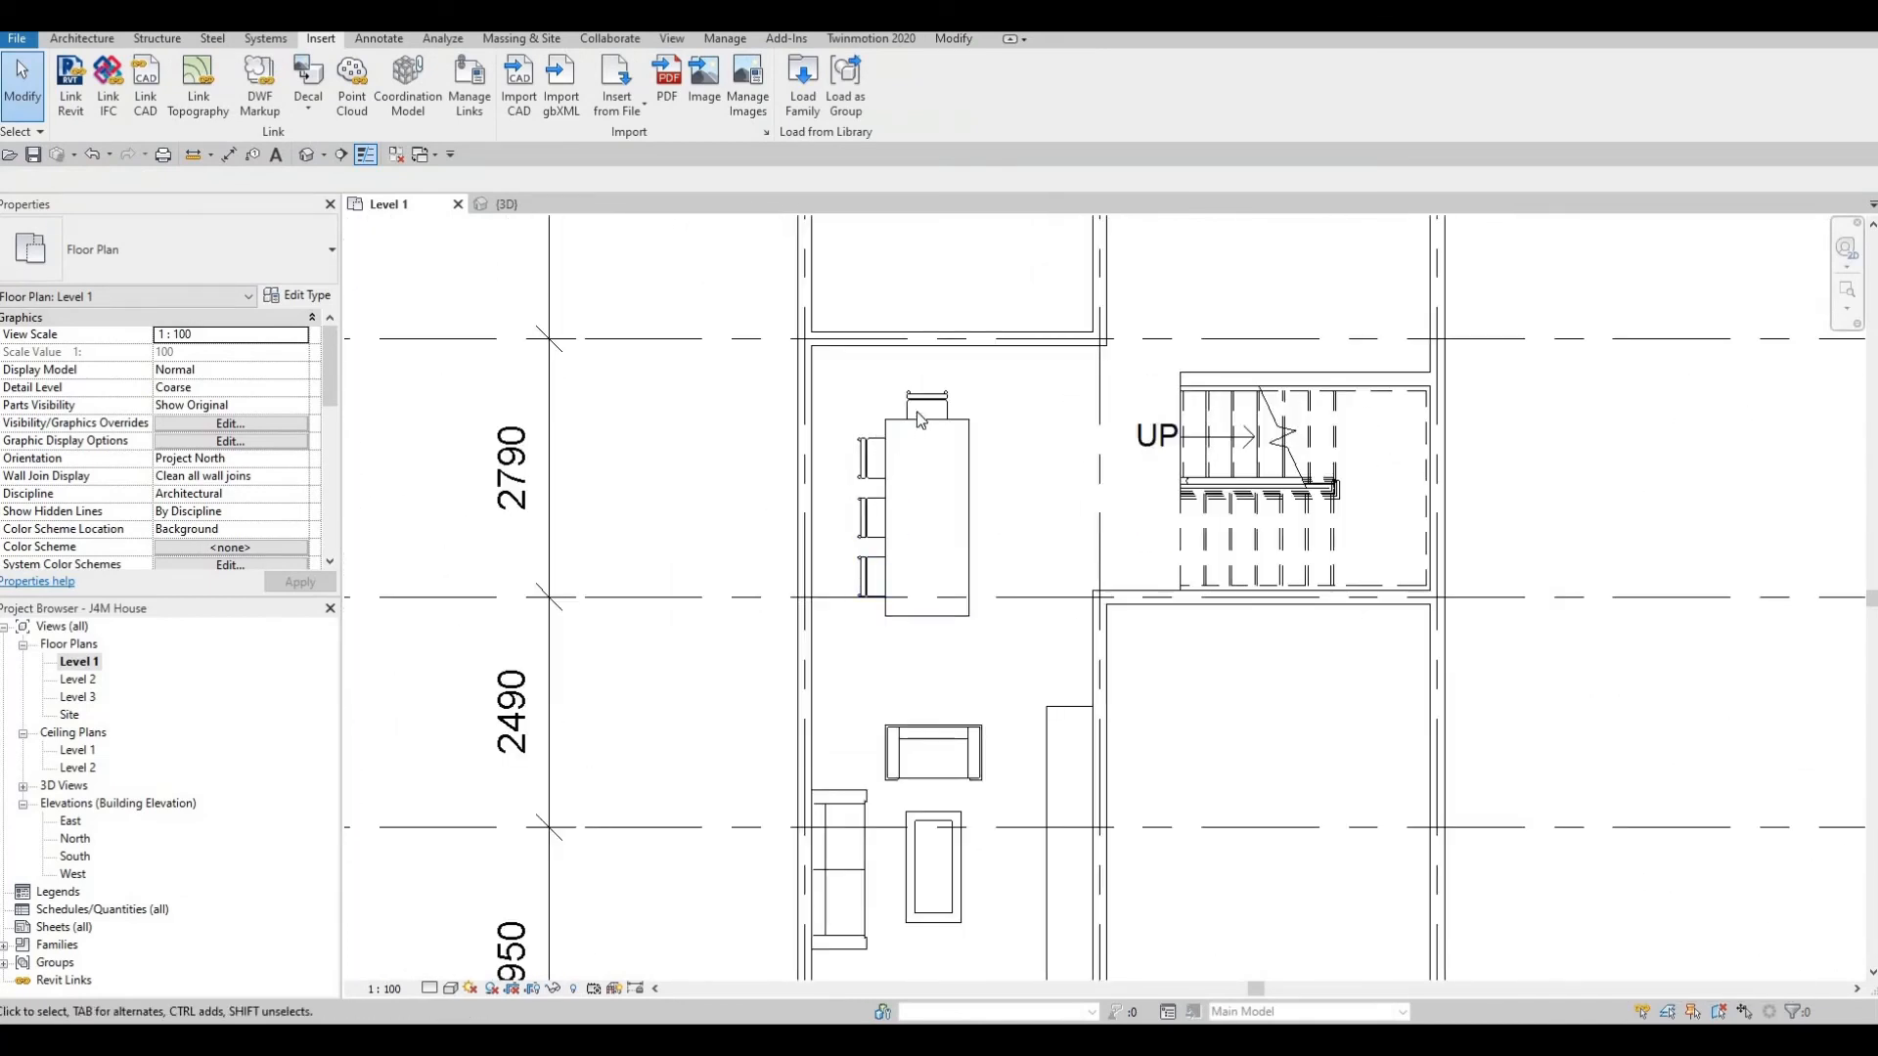
{"action": "left_click", "coordinate": [916, 405]}
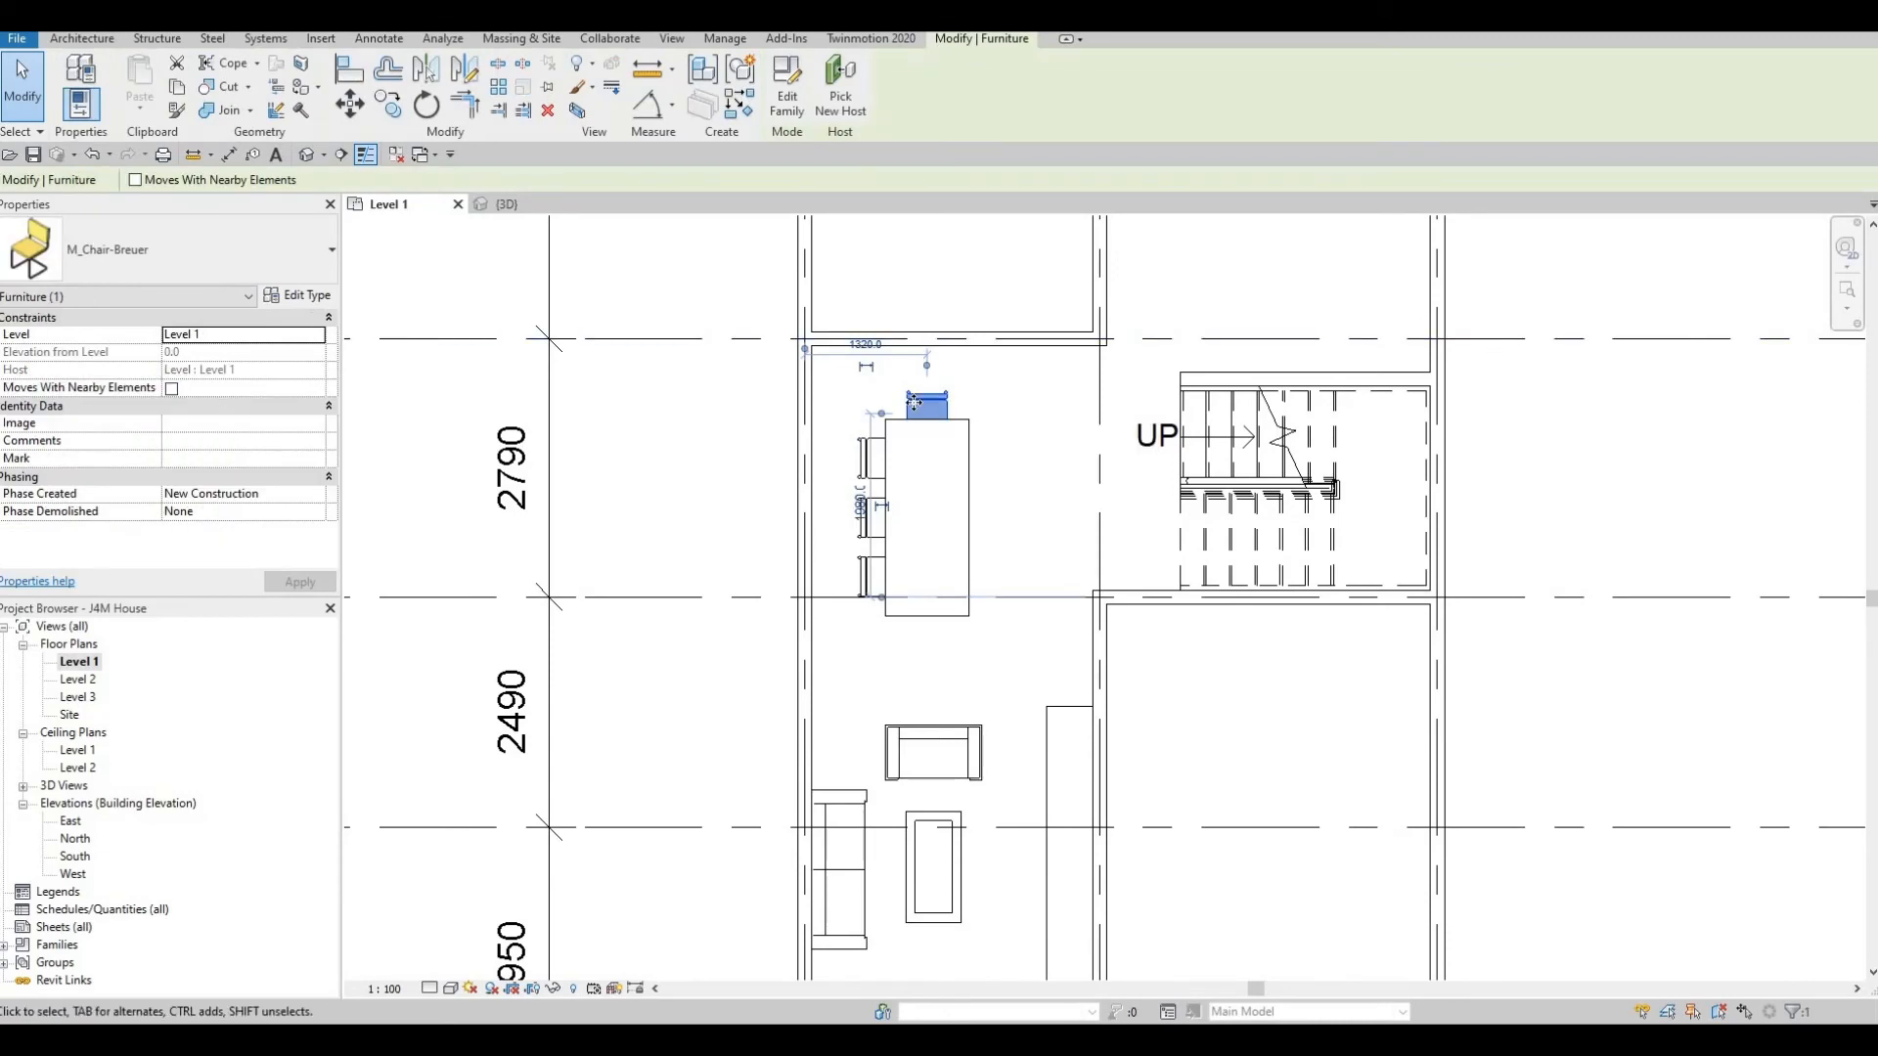
{"action": "left_click", "coordinate": [464, 74]}
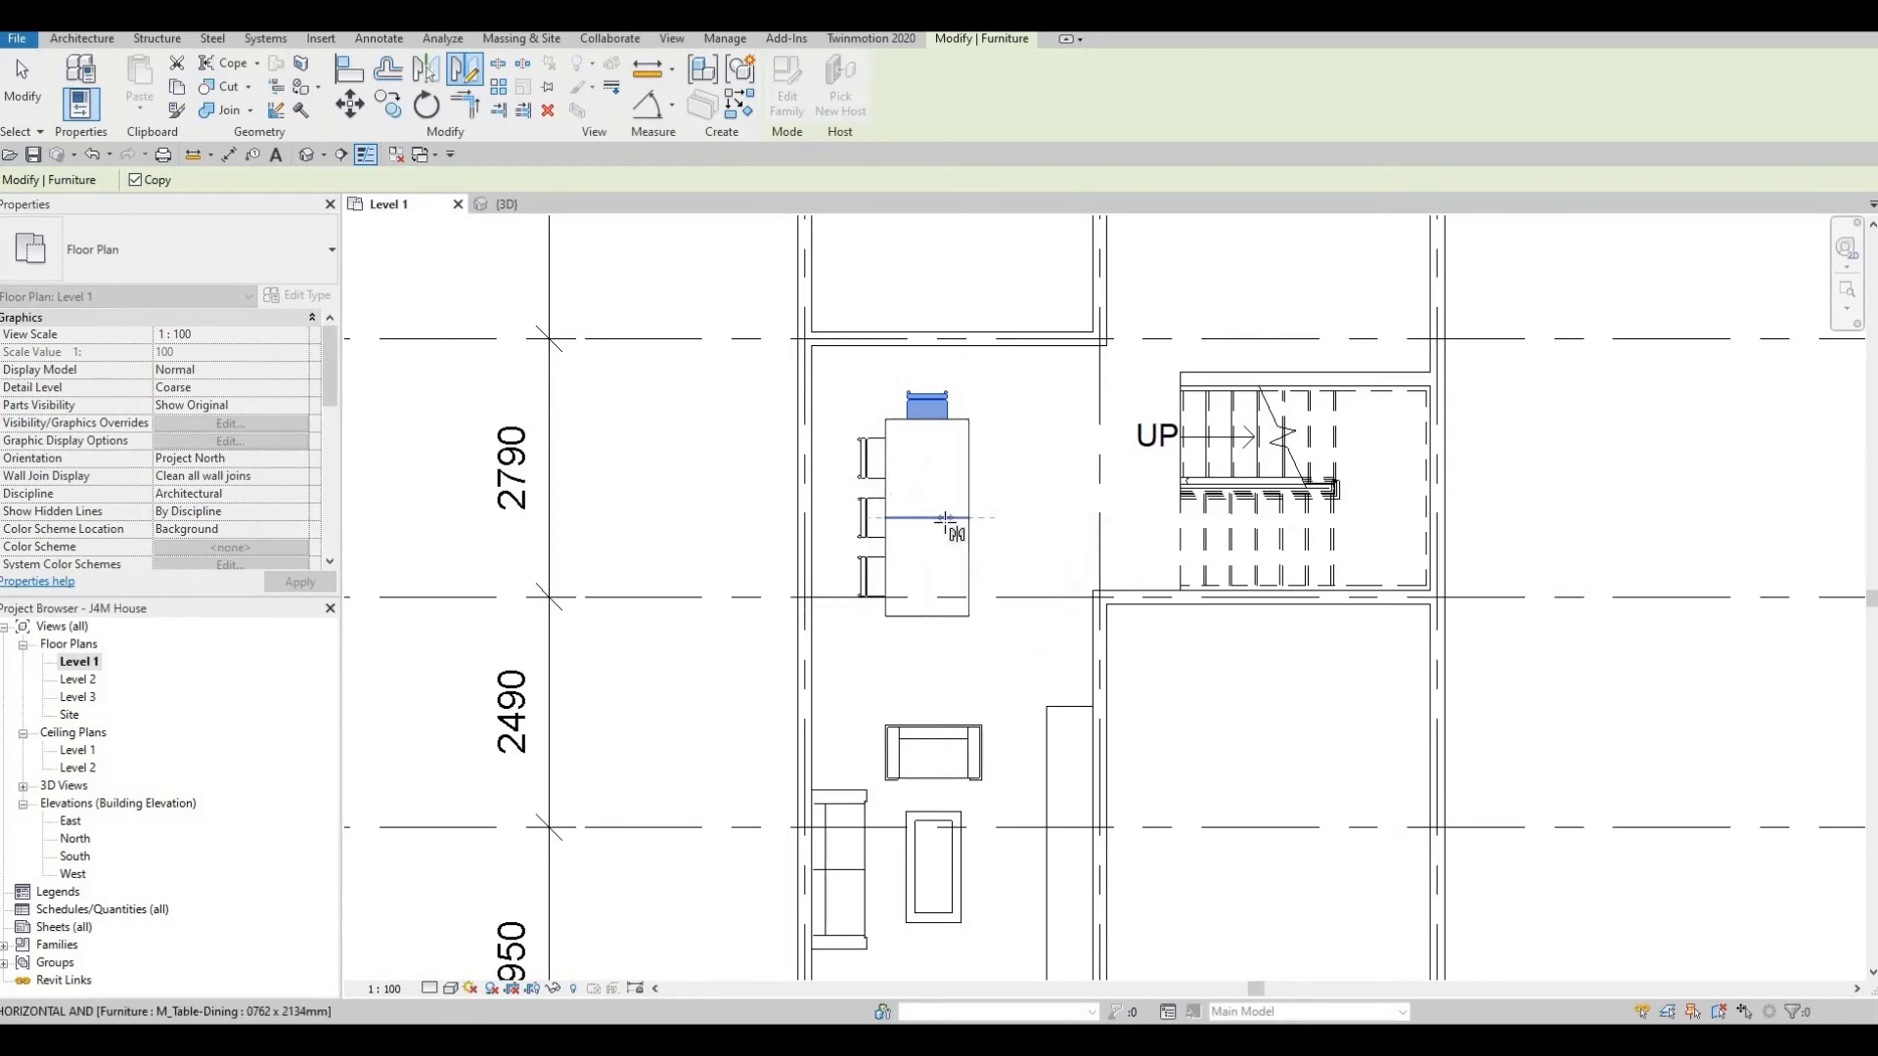
{"action": "left_click", "coordinate": [947, 531]}
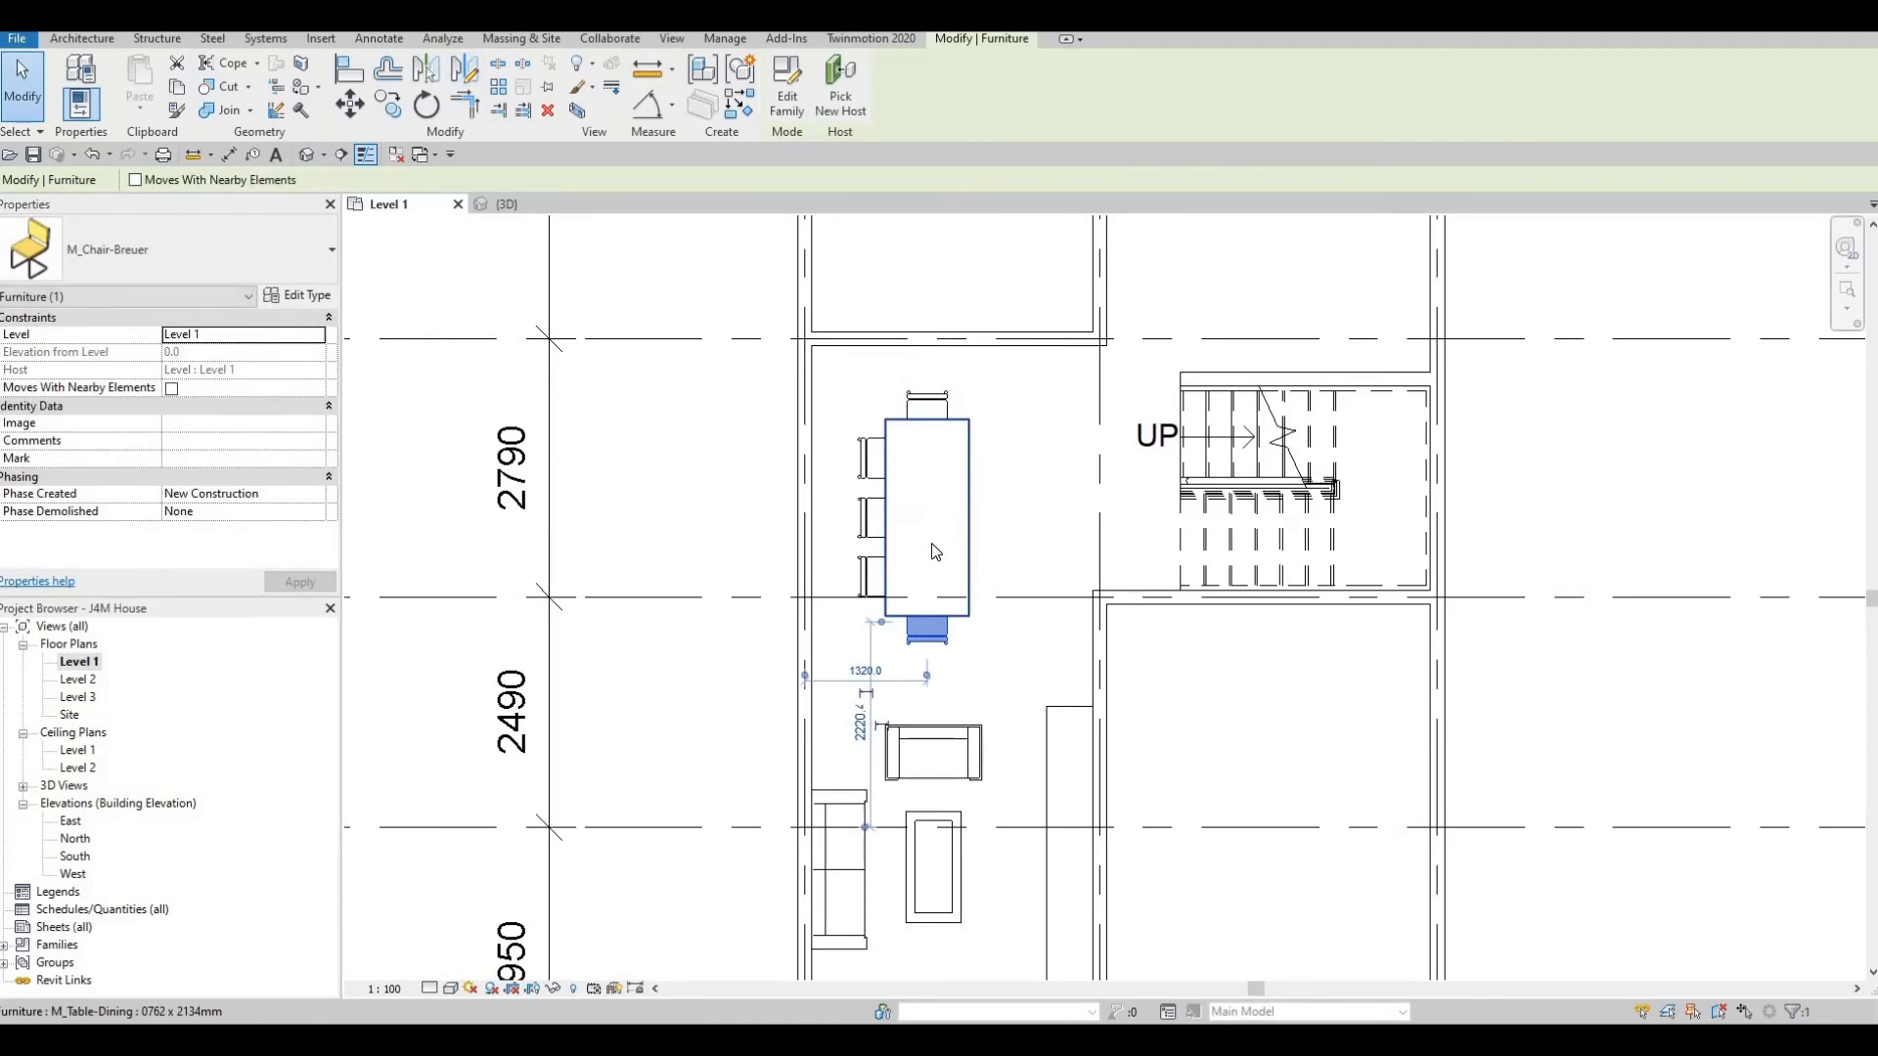
{"action": "key", "text": "Escape"}
{"action": "key", "text": "Escape"}
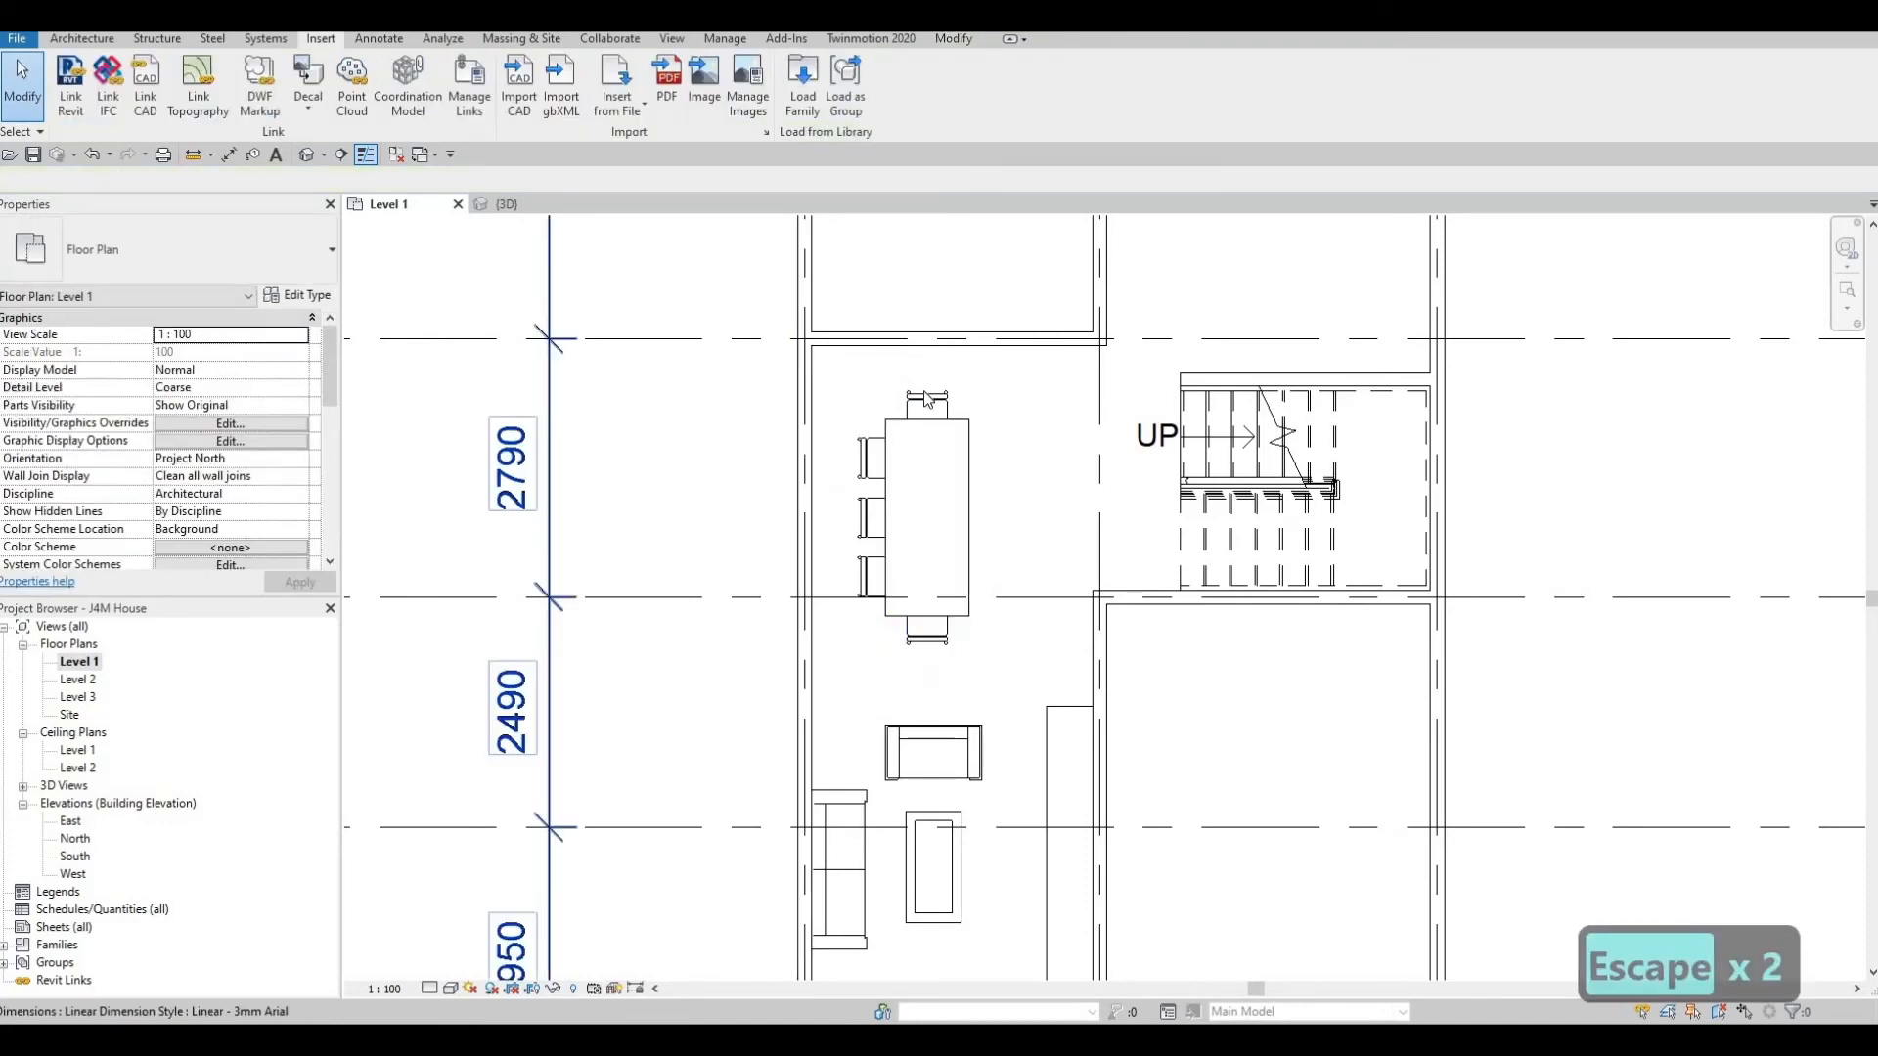
Mirror copies of the three left-side chairs to the table's right side about the table's vertical centerline.
{"action": "left_click", "coordinate": [865, 458]}
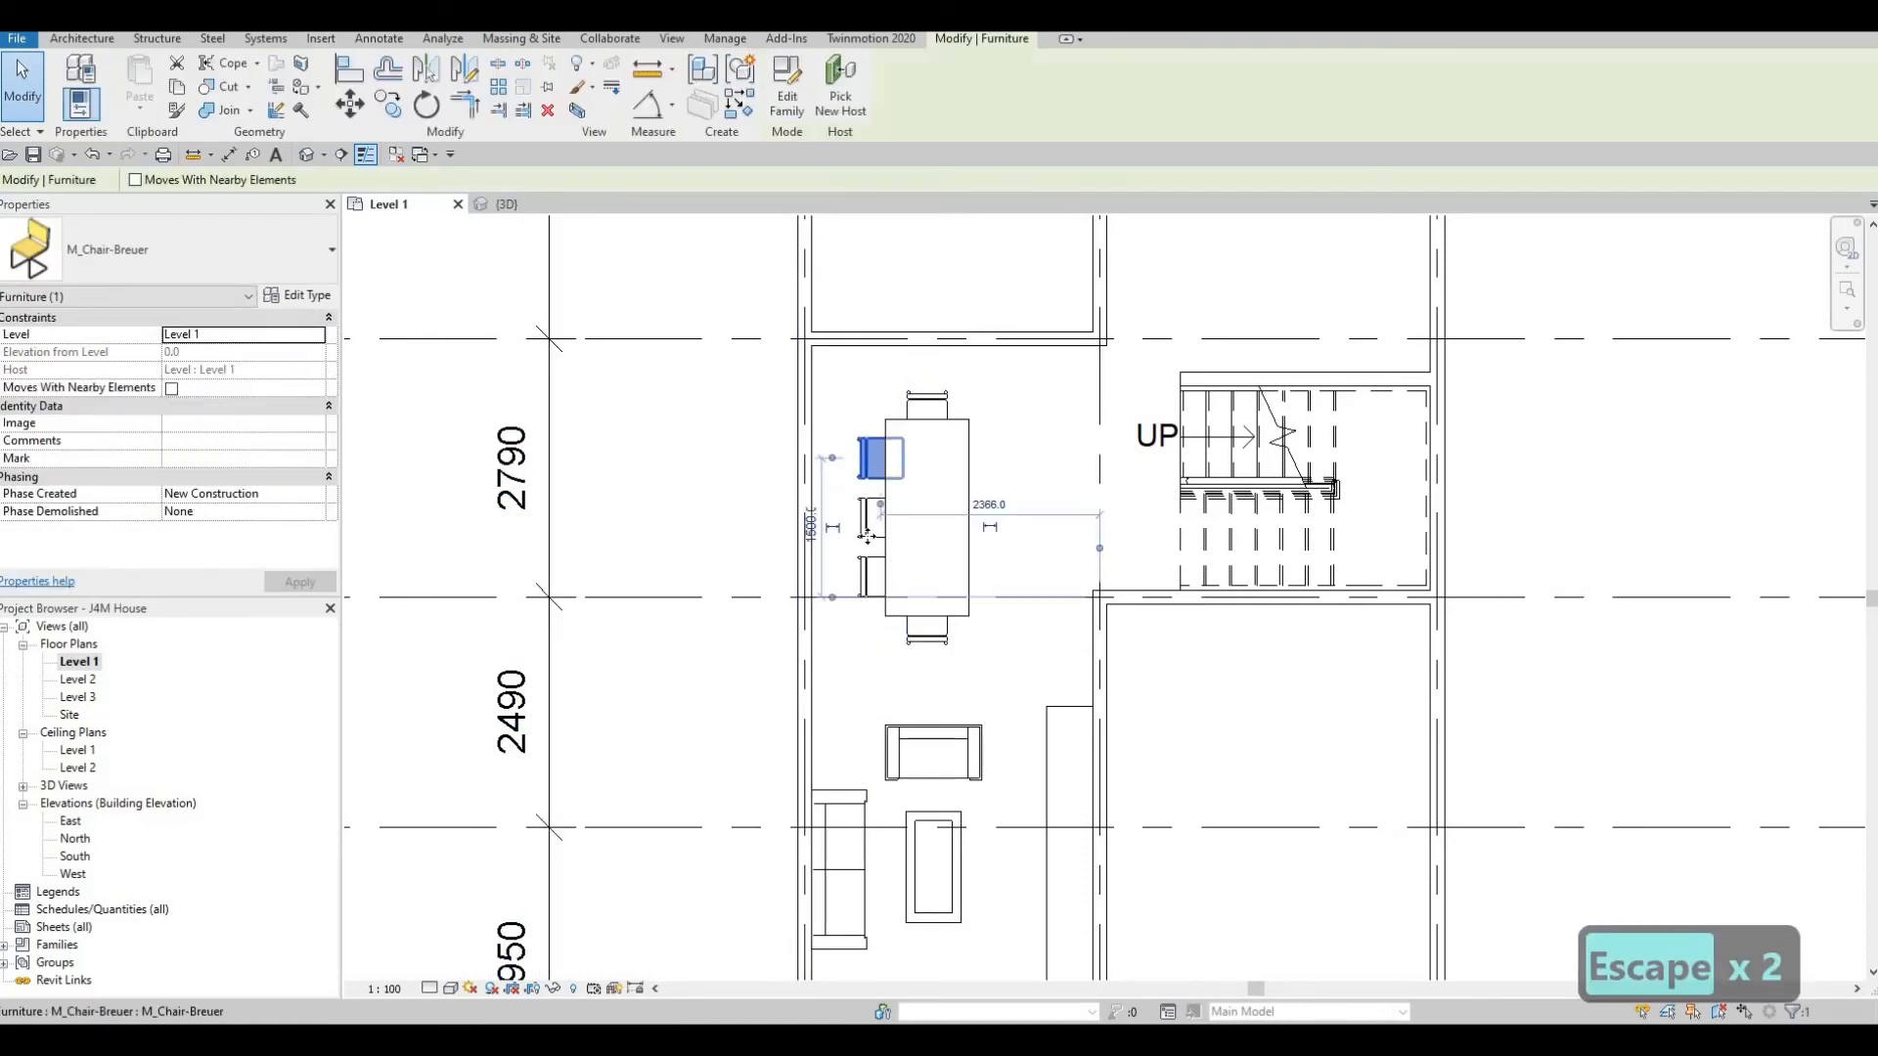
{"action": "left_click", "coordinate": [865, 517], "text": "ctrl"}
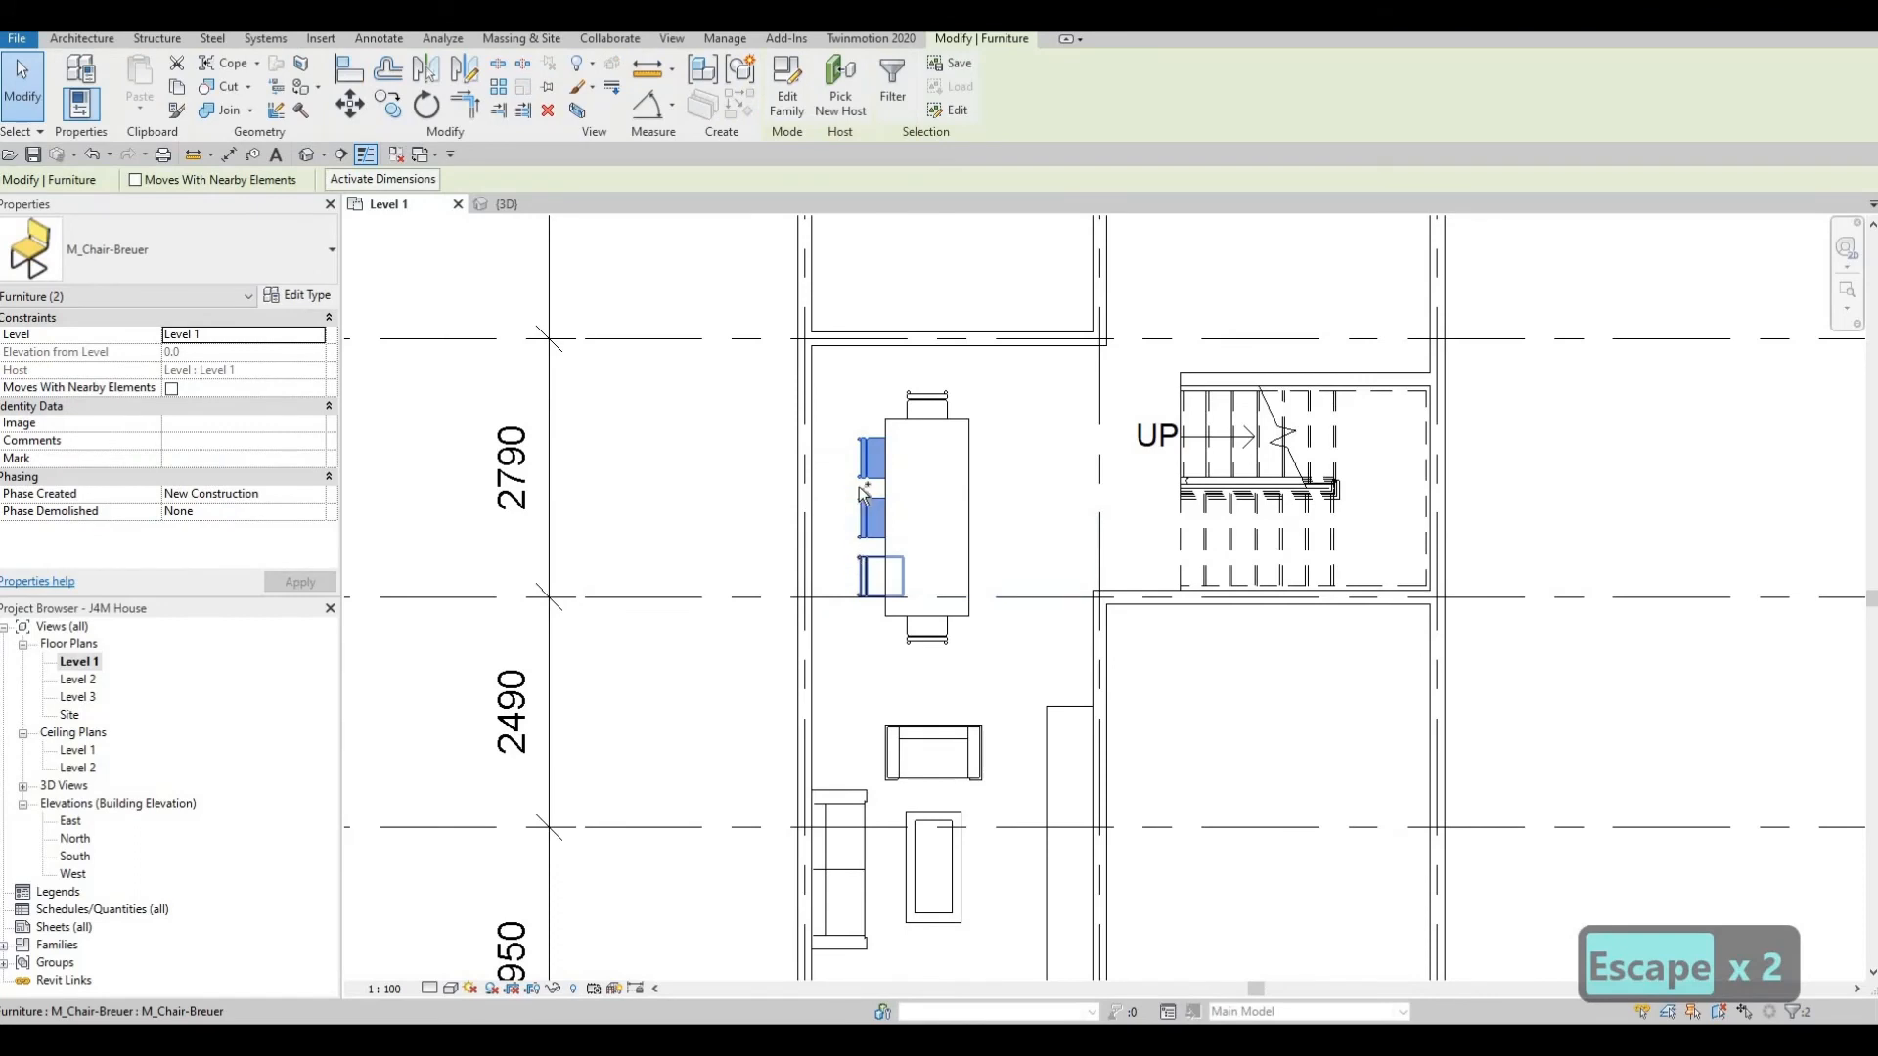
{"action": "left_click", "coordinate": [859, 577], "text": "ctrl"}
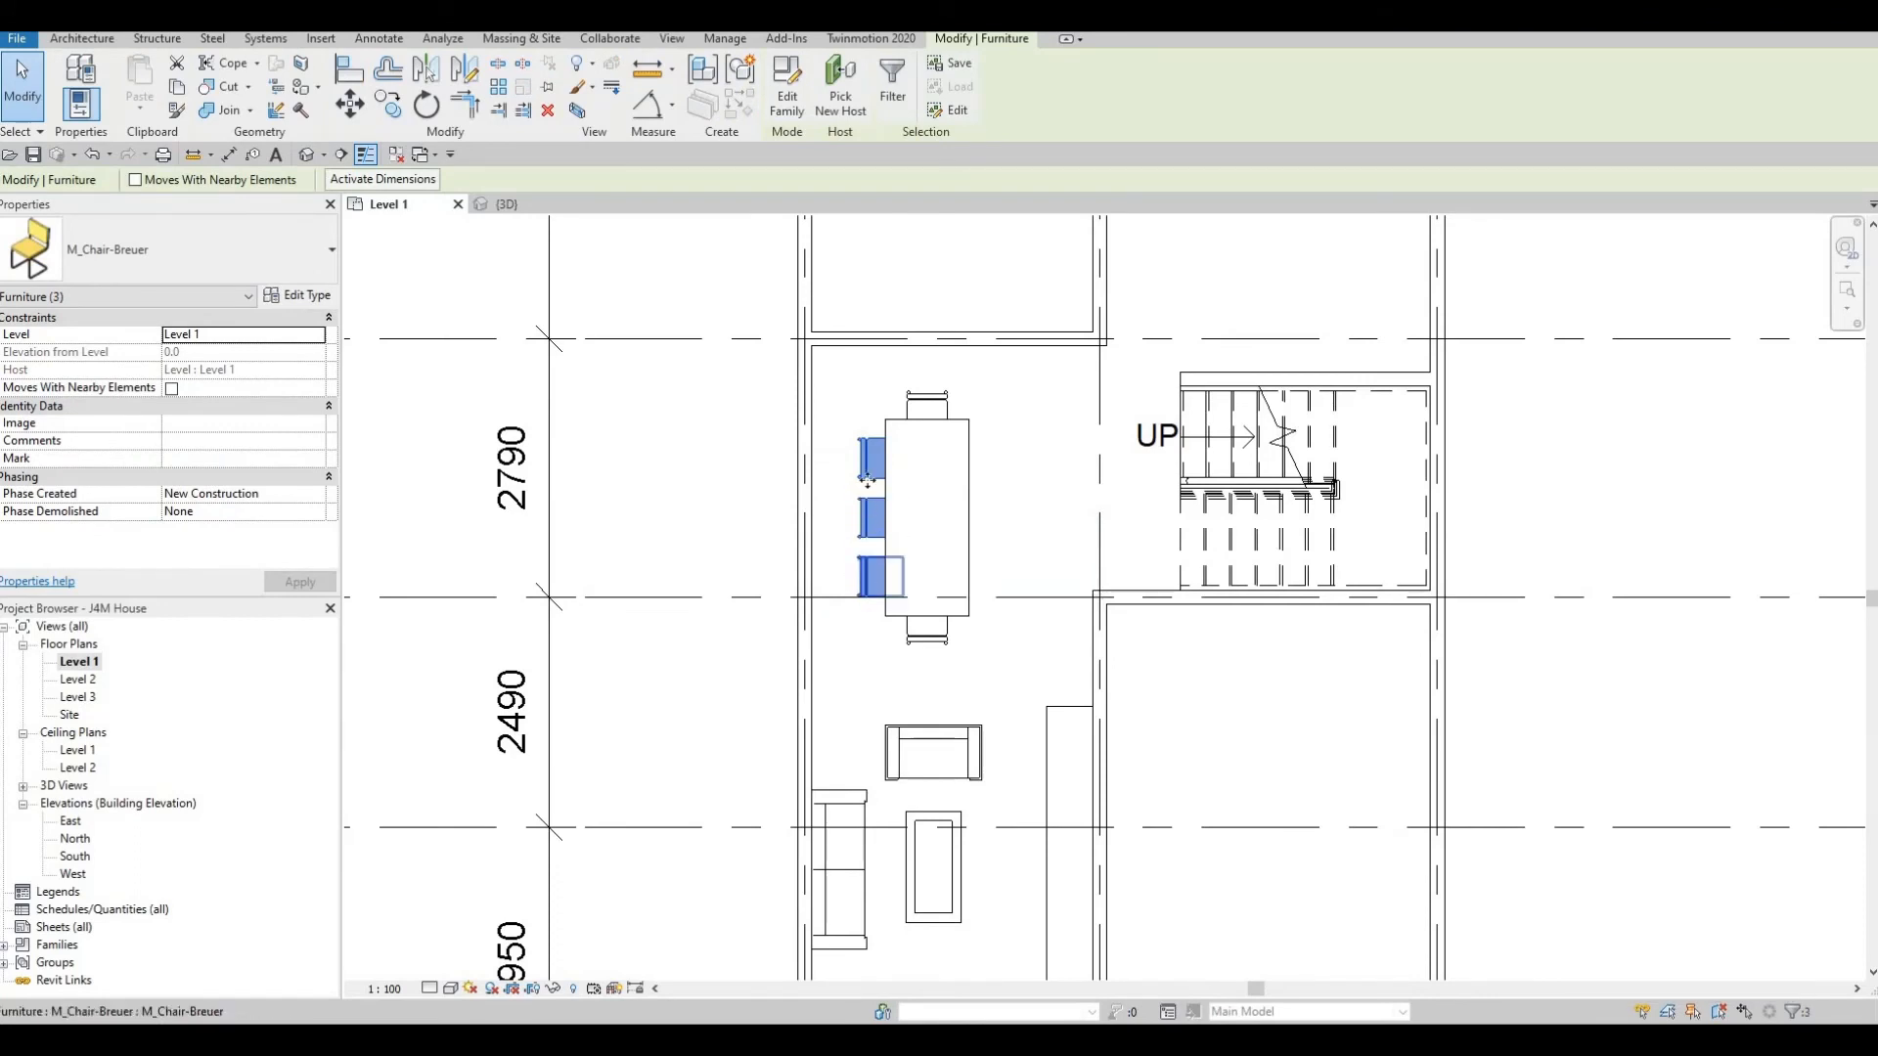
{"action": "left_click", "coordinate": [426, 70]}
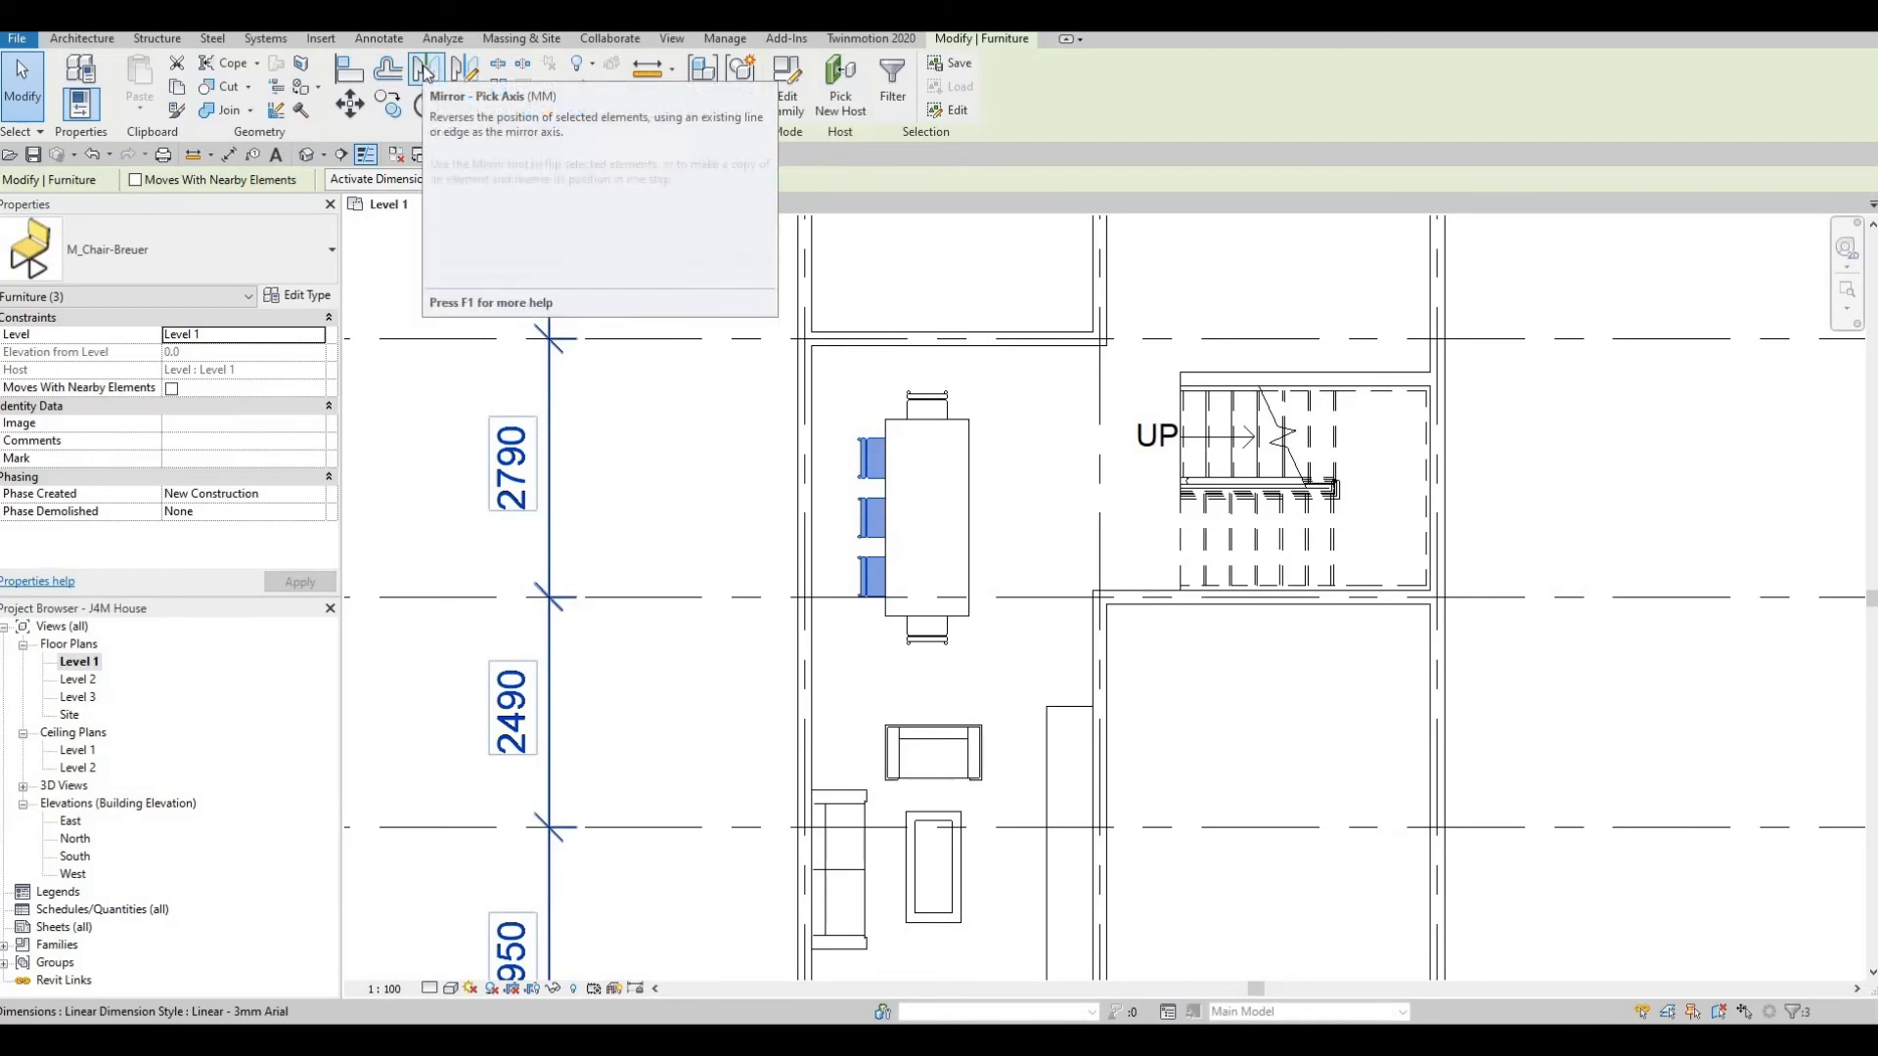
{"action": "left_click", "coordinate": [926, 505]}
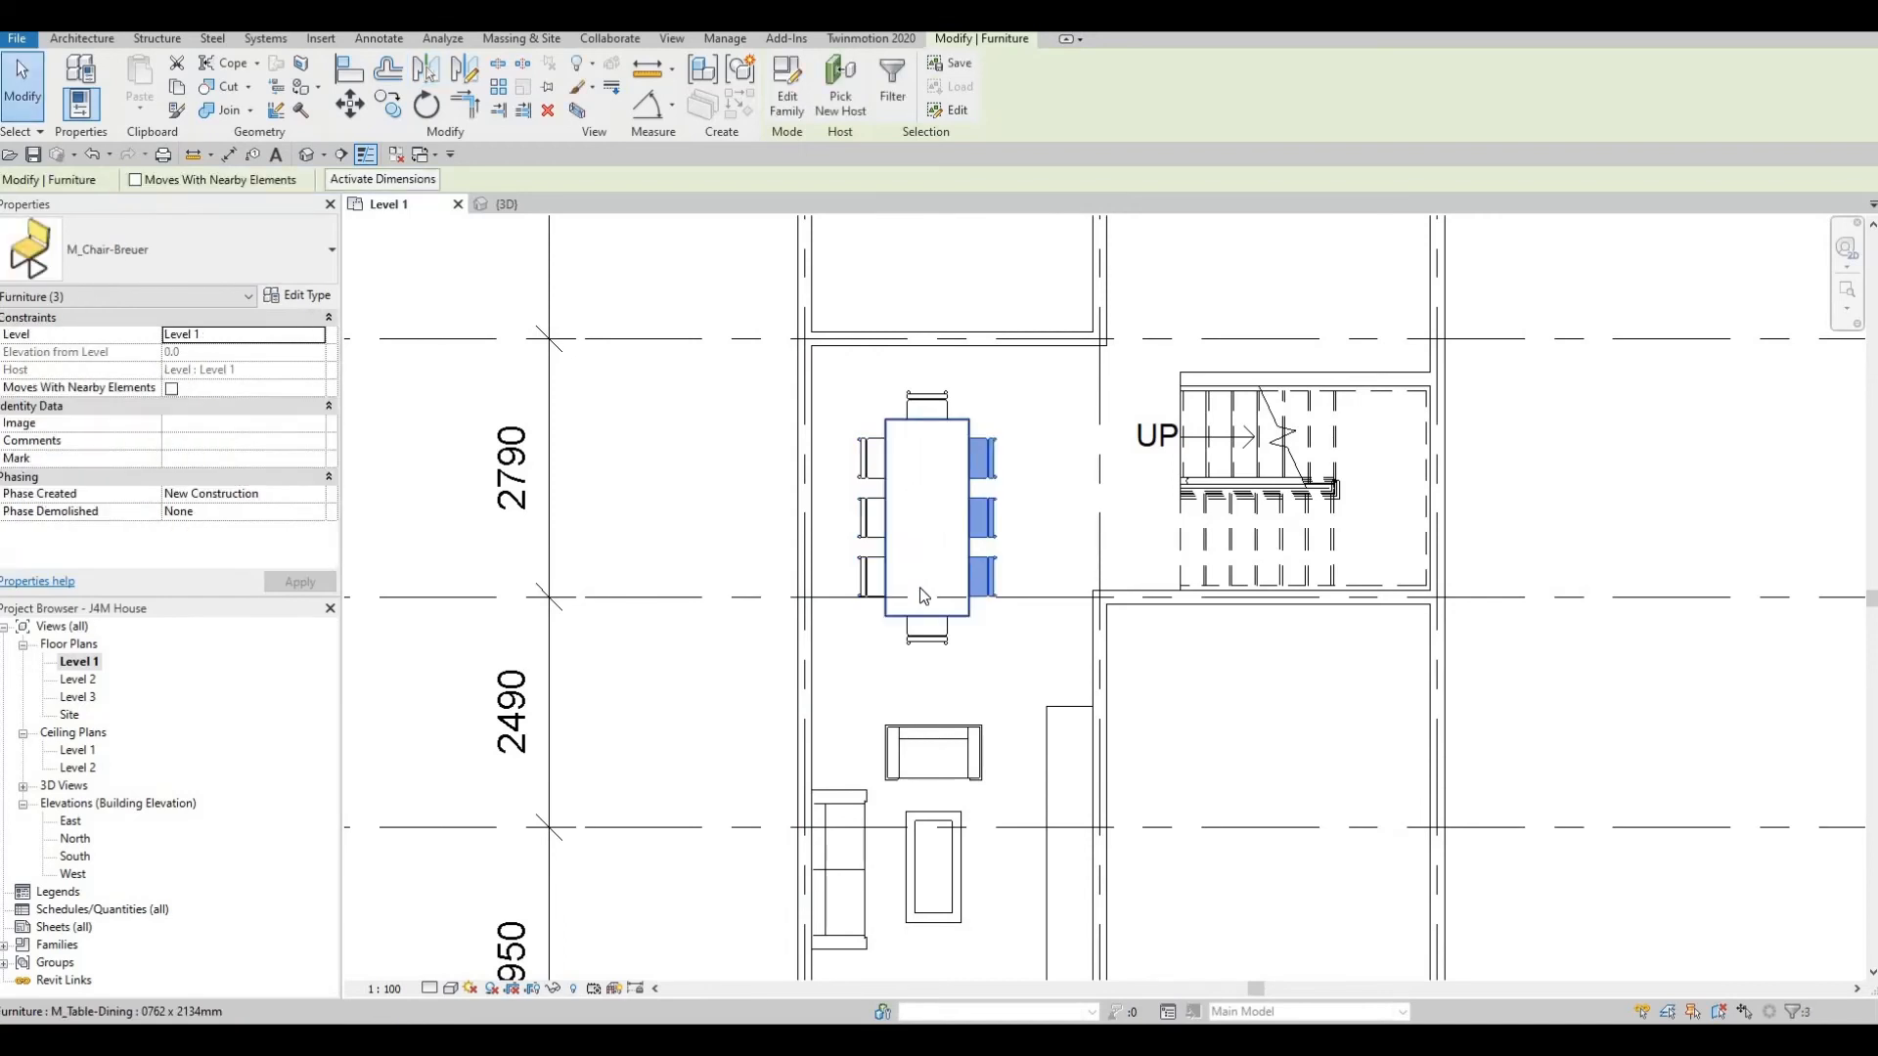
{"action": "key", "text": "Escape"}
{"action": "key", "text": "Escape"}
{"action": "key", "text": "Escape"}
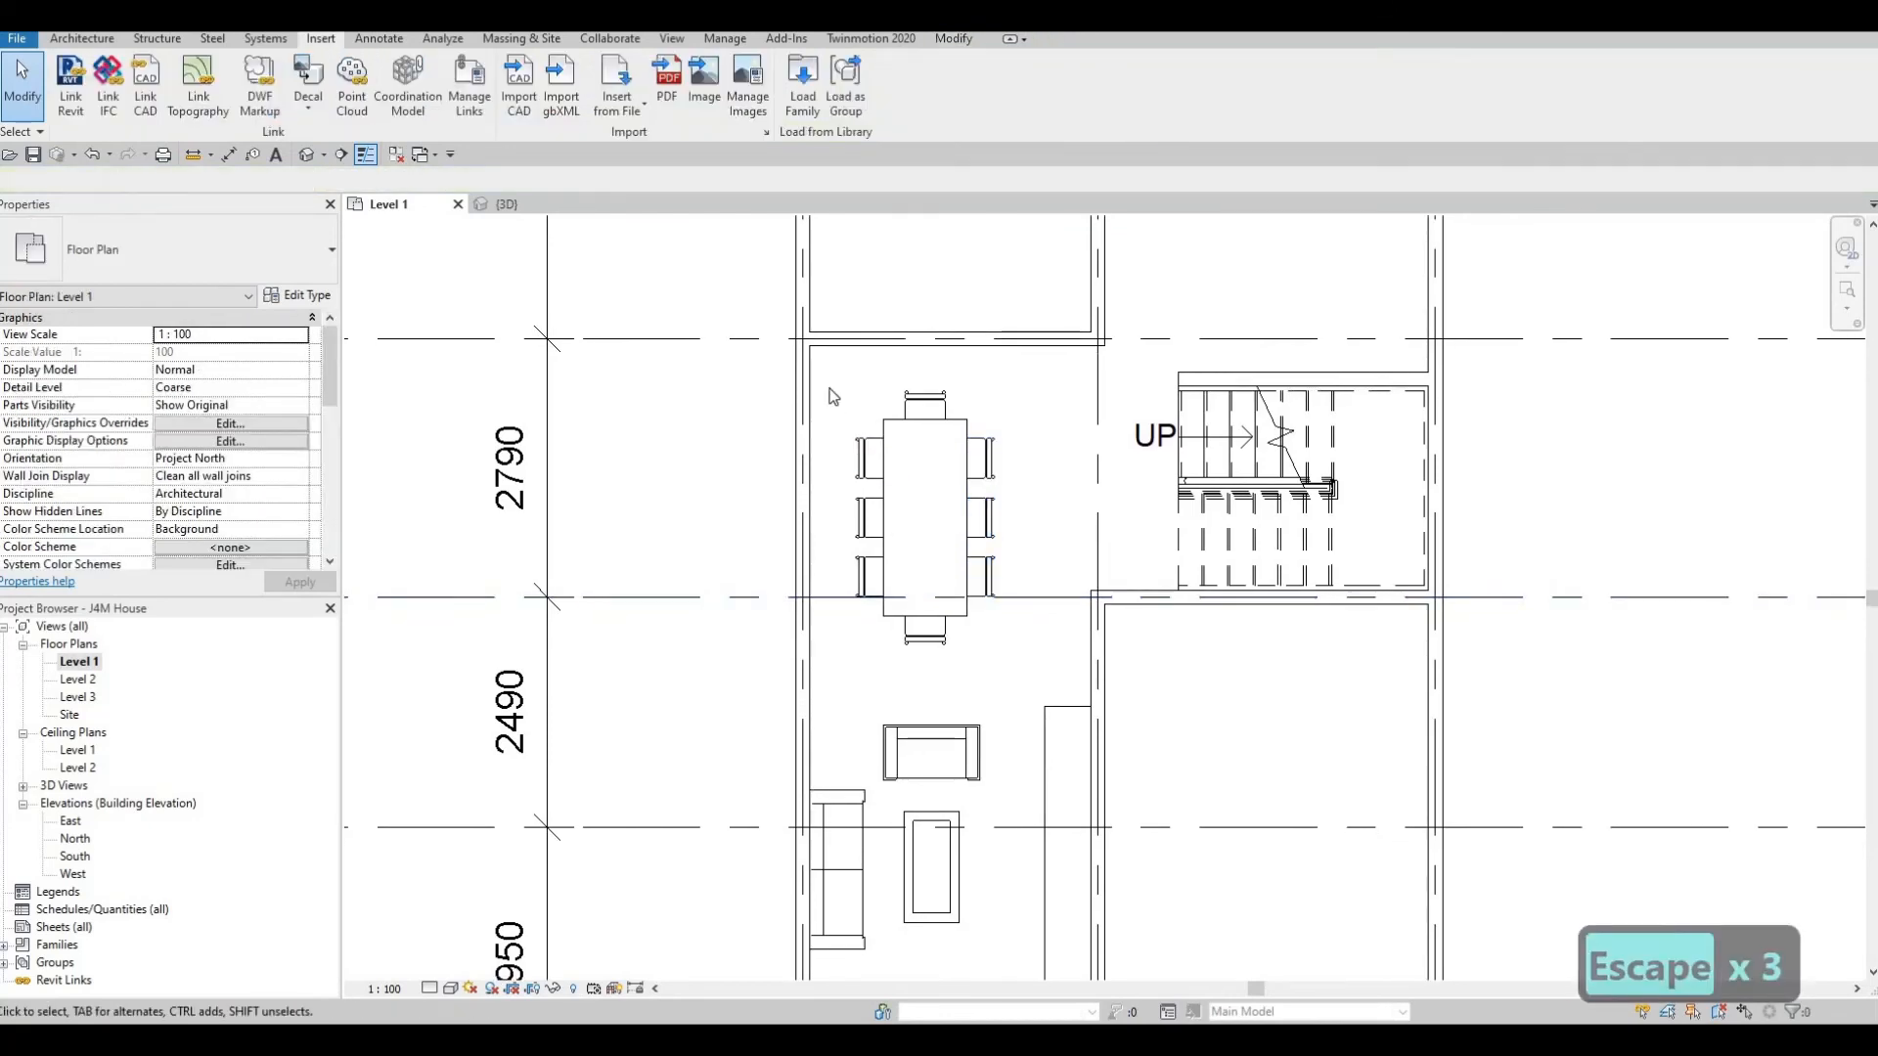
Nudge the dining table and its eight chairs together slightly left and up within the dining area, and clear the selection.
{"action": "left_click_drag", "start_coordinate": [819, 372], "coordinate": [1021, 709]}
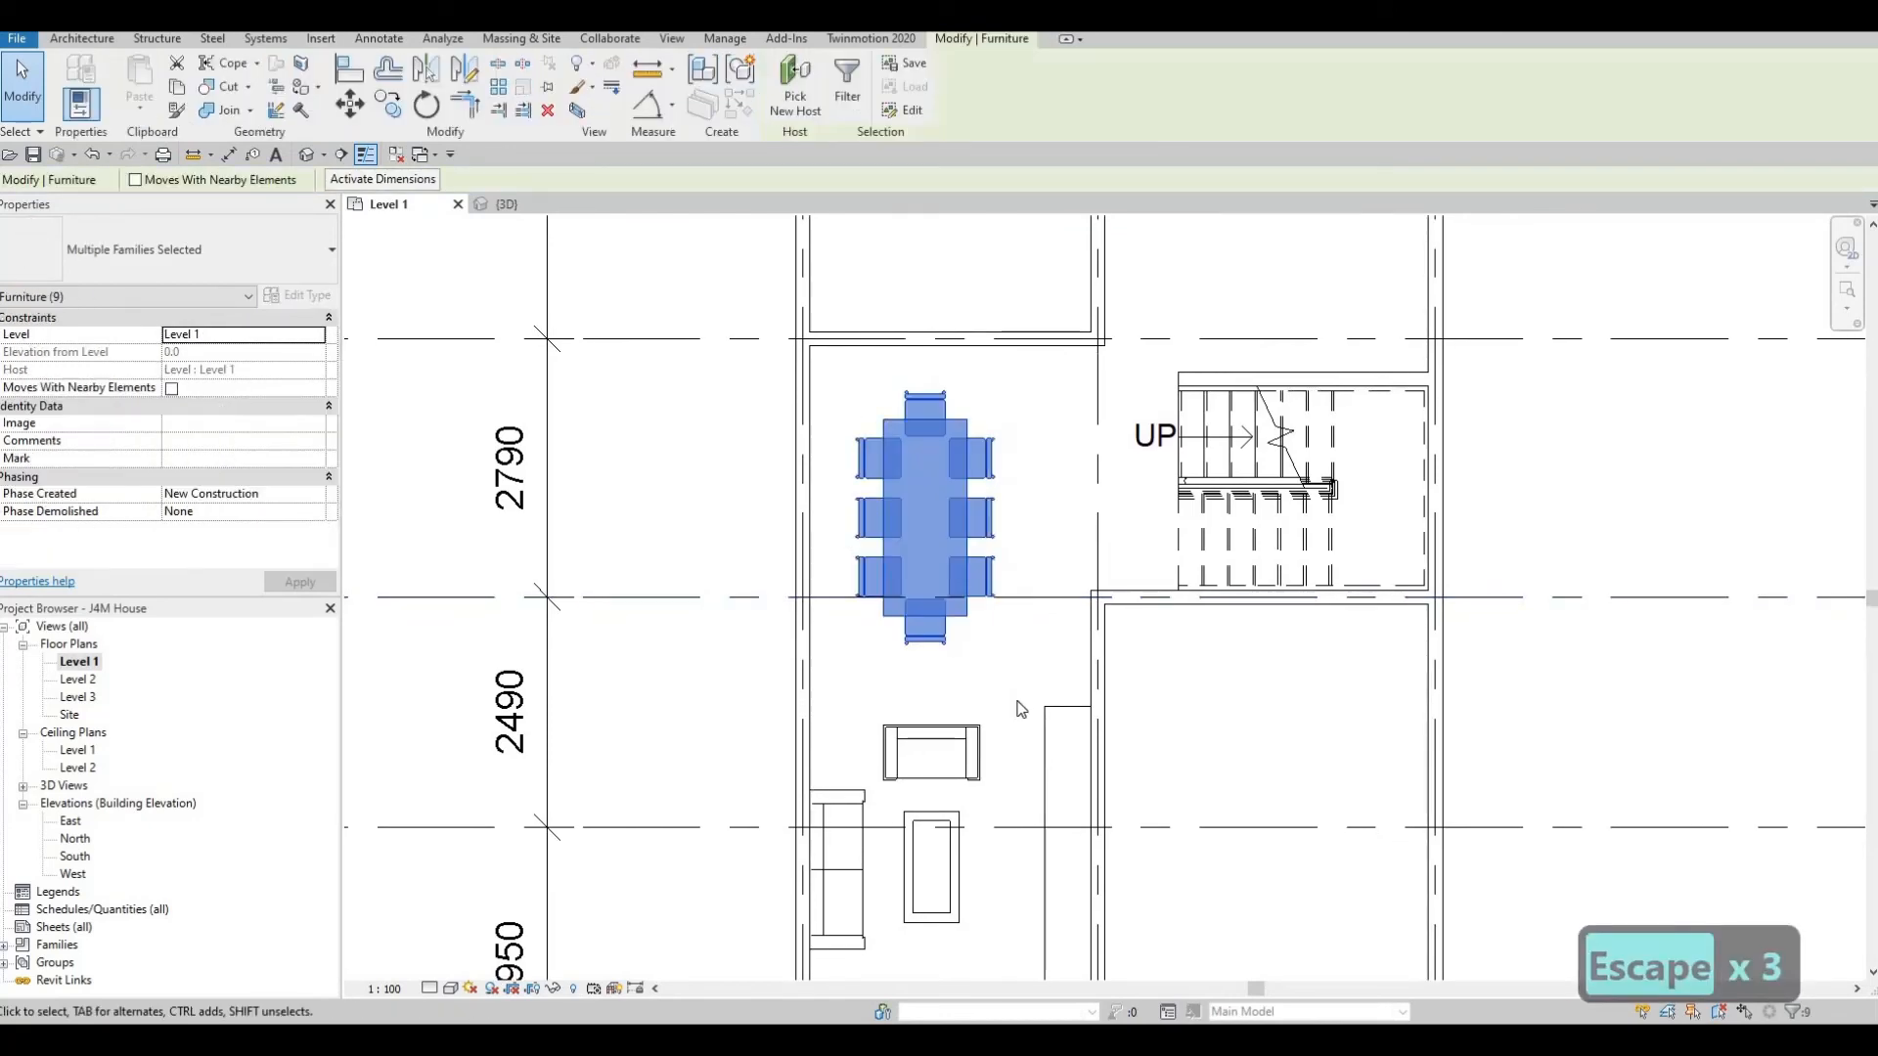
{"action": "key", "text": "Left"}
{"action": "key", "text": "Left"}
{"action": "key", "text": "Left"}
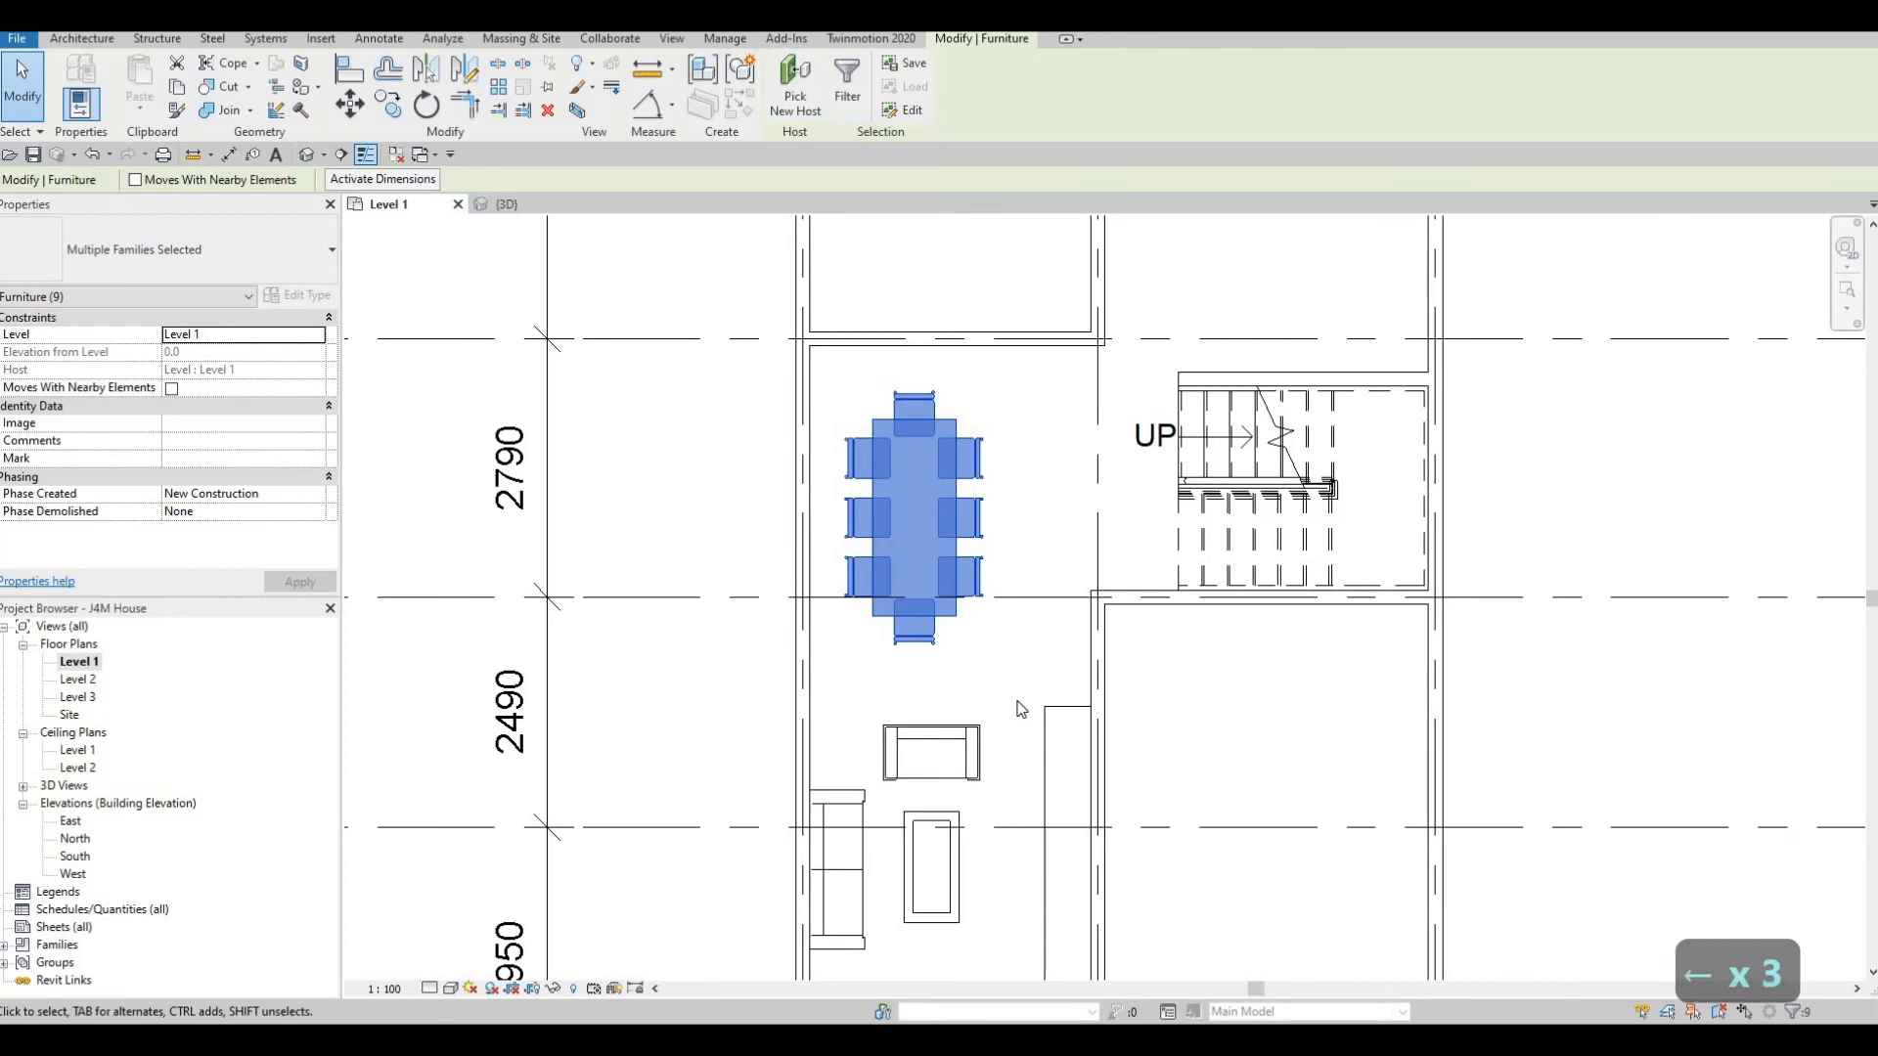
{"action": "key", "text": "Up"}
{"action": "key", "text": "Right"}
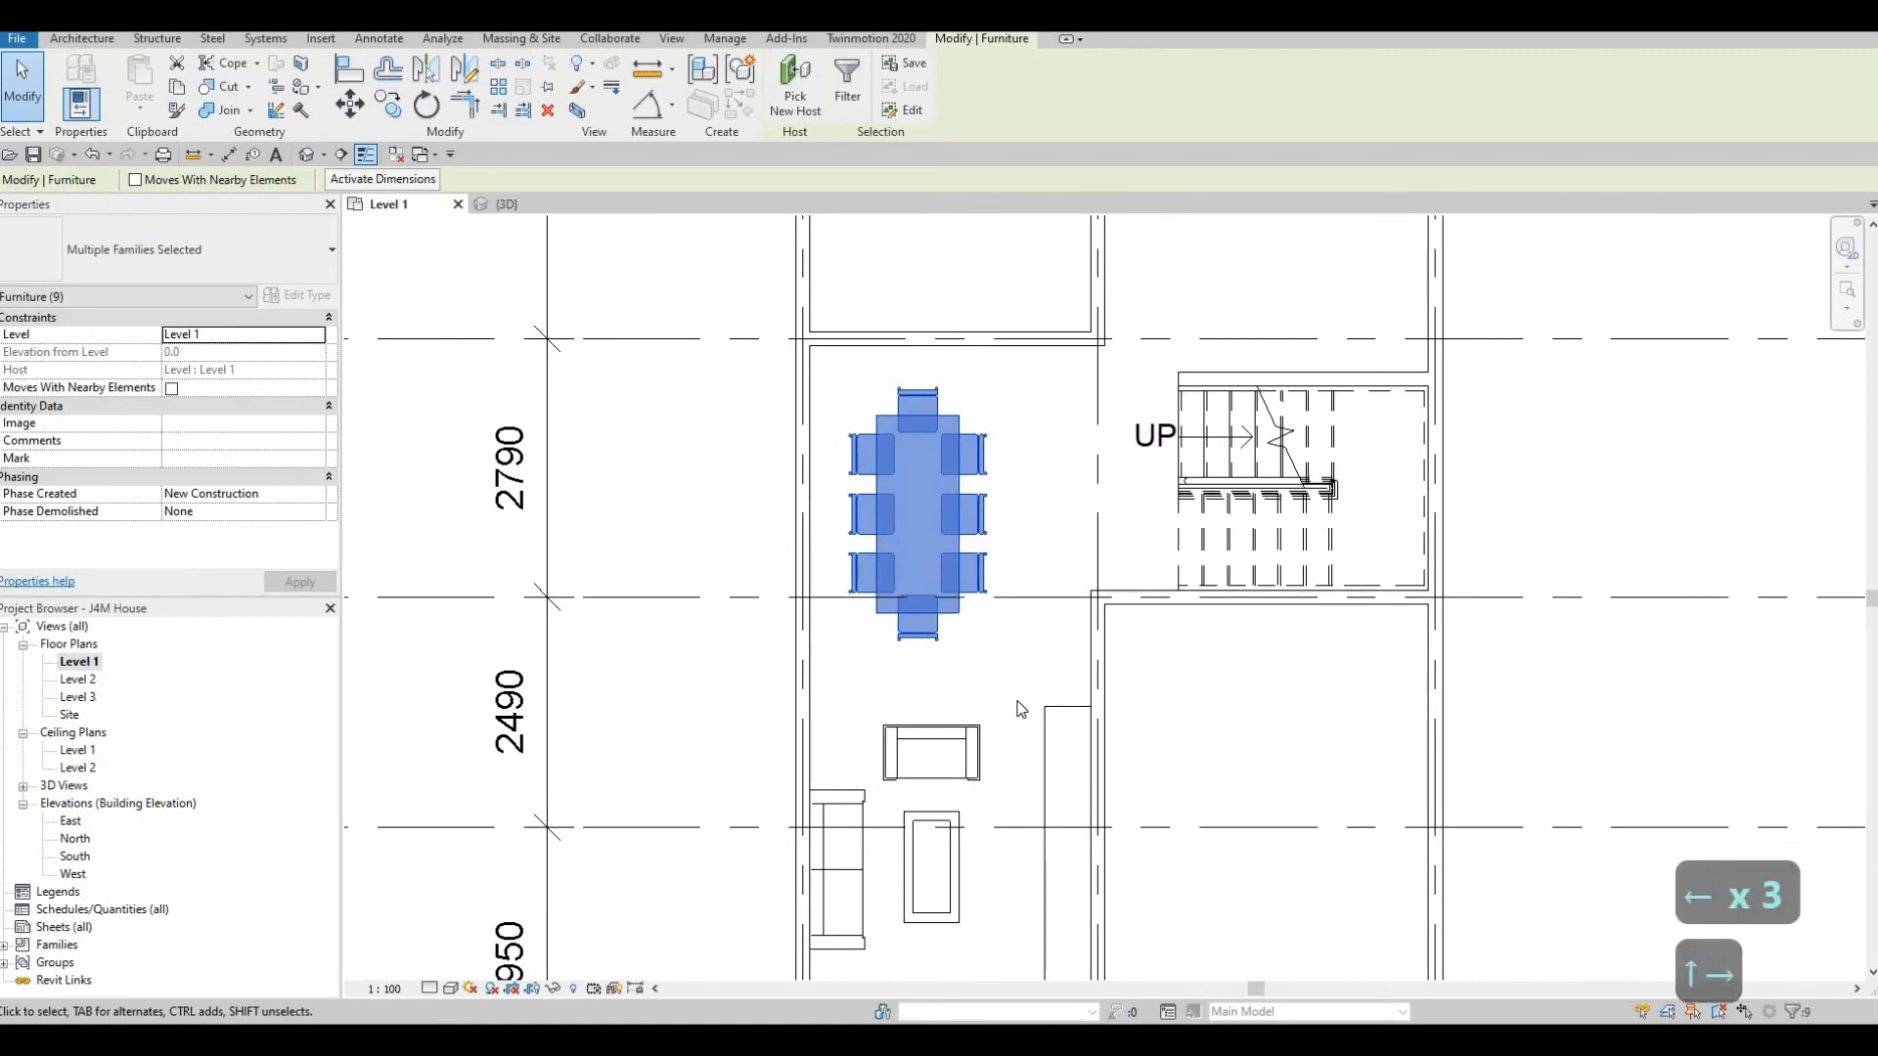
{"action": "key", "text": "Up"}
{"action": "key", "text": "Up"}
{"action": "key", "text": "Right"}
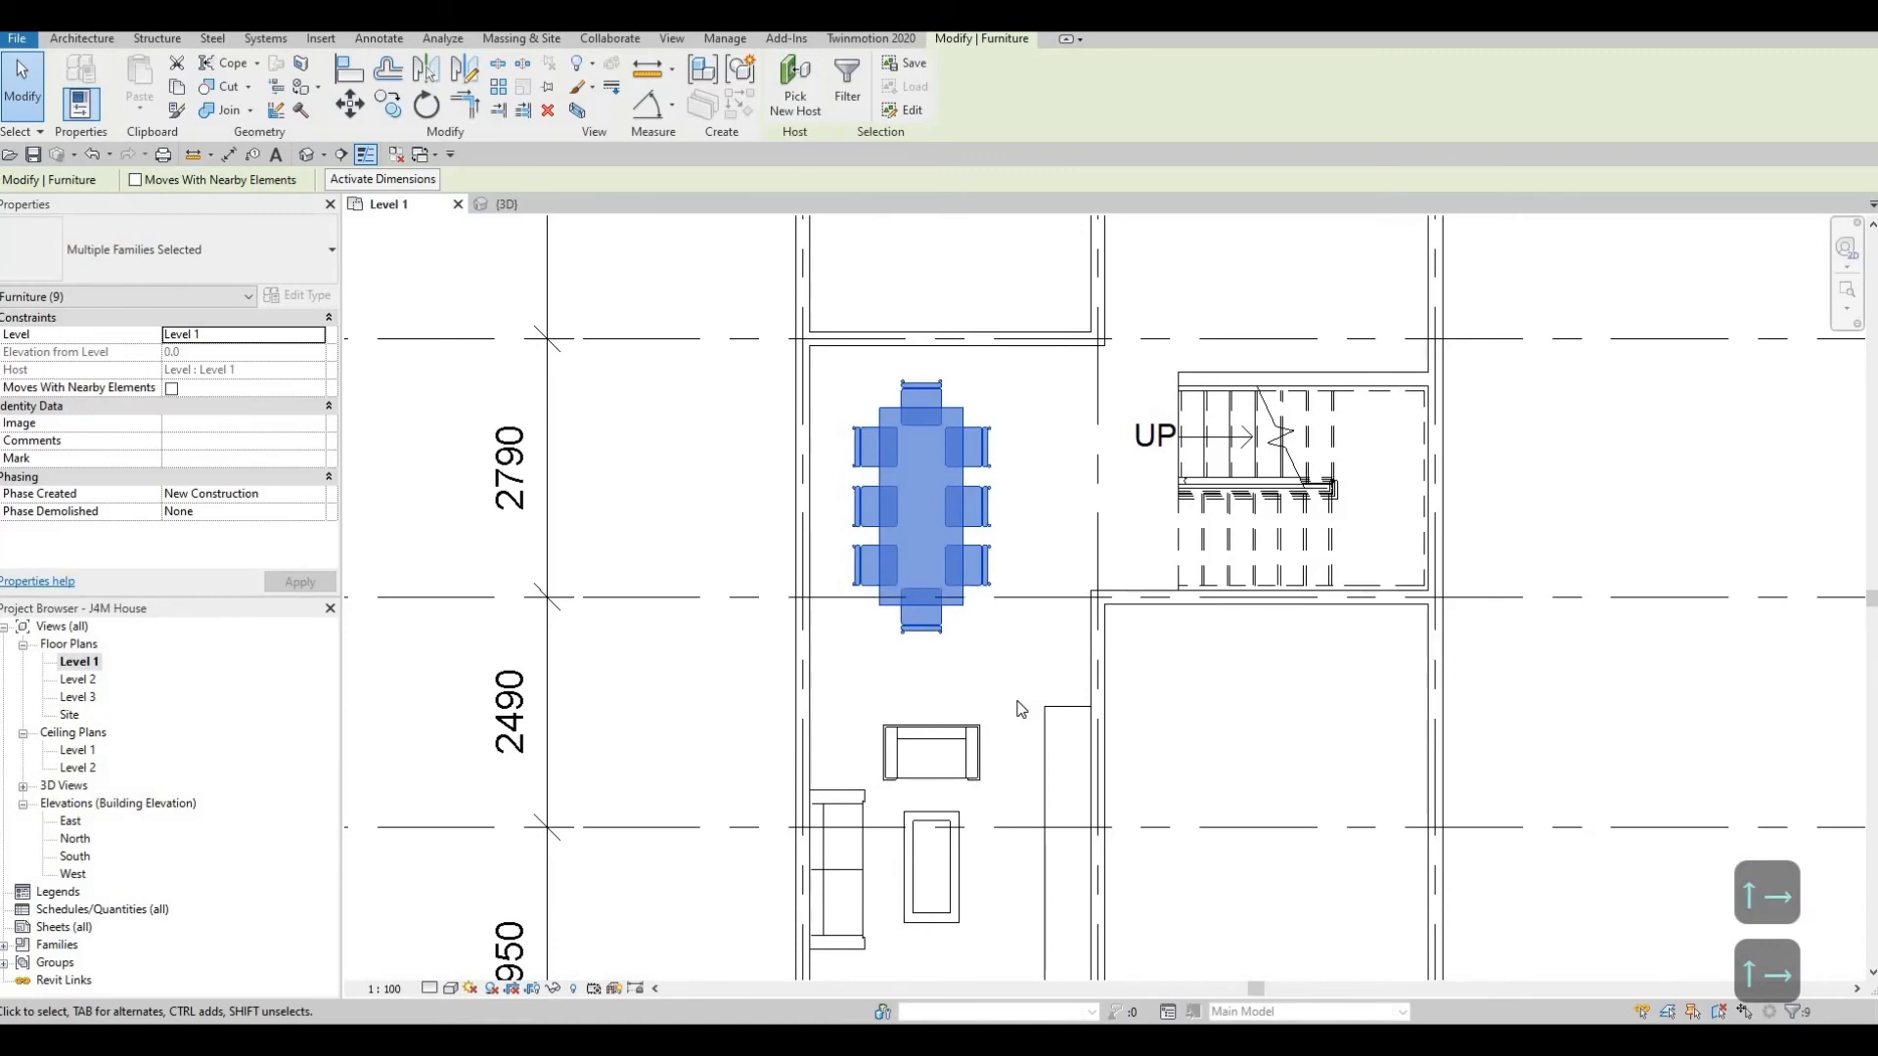
{"action": "key", "text": "Left"}
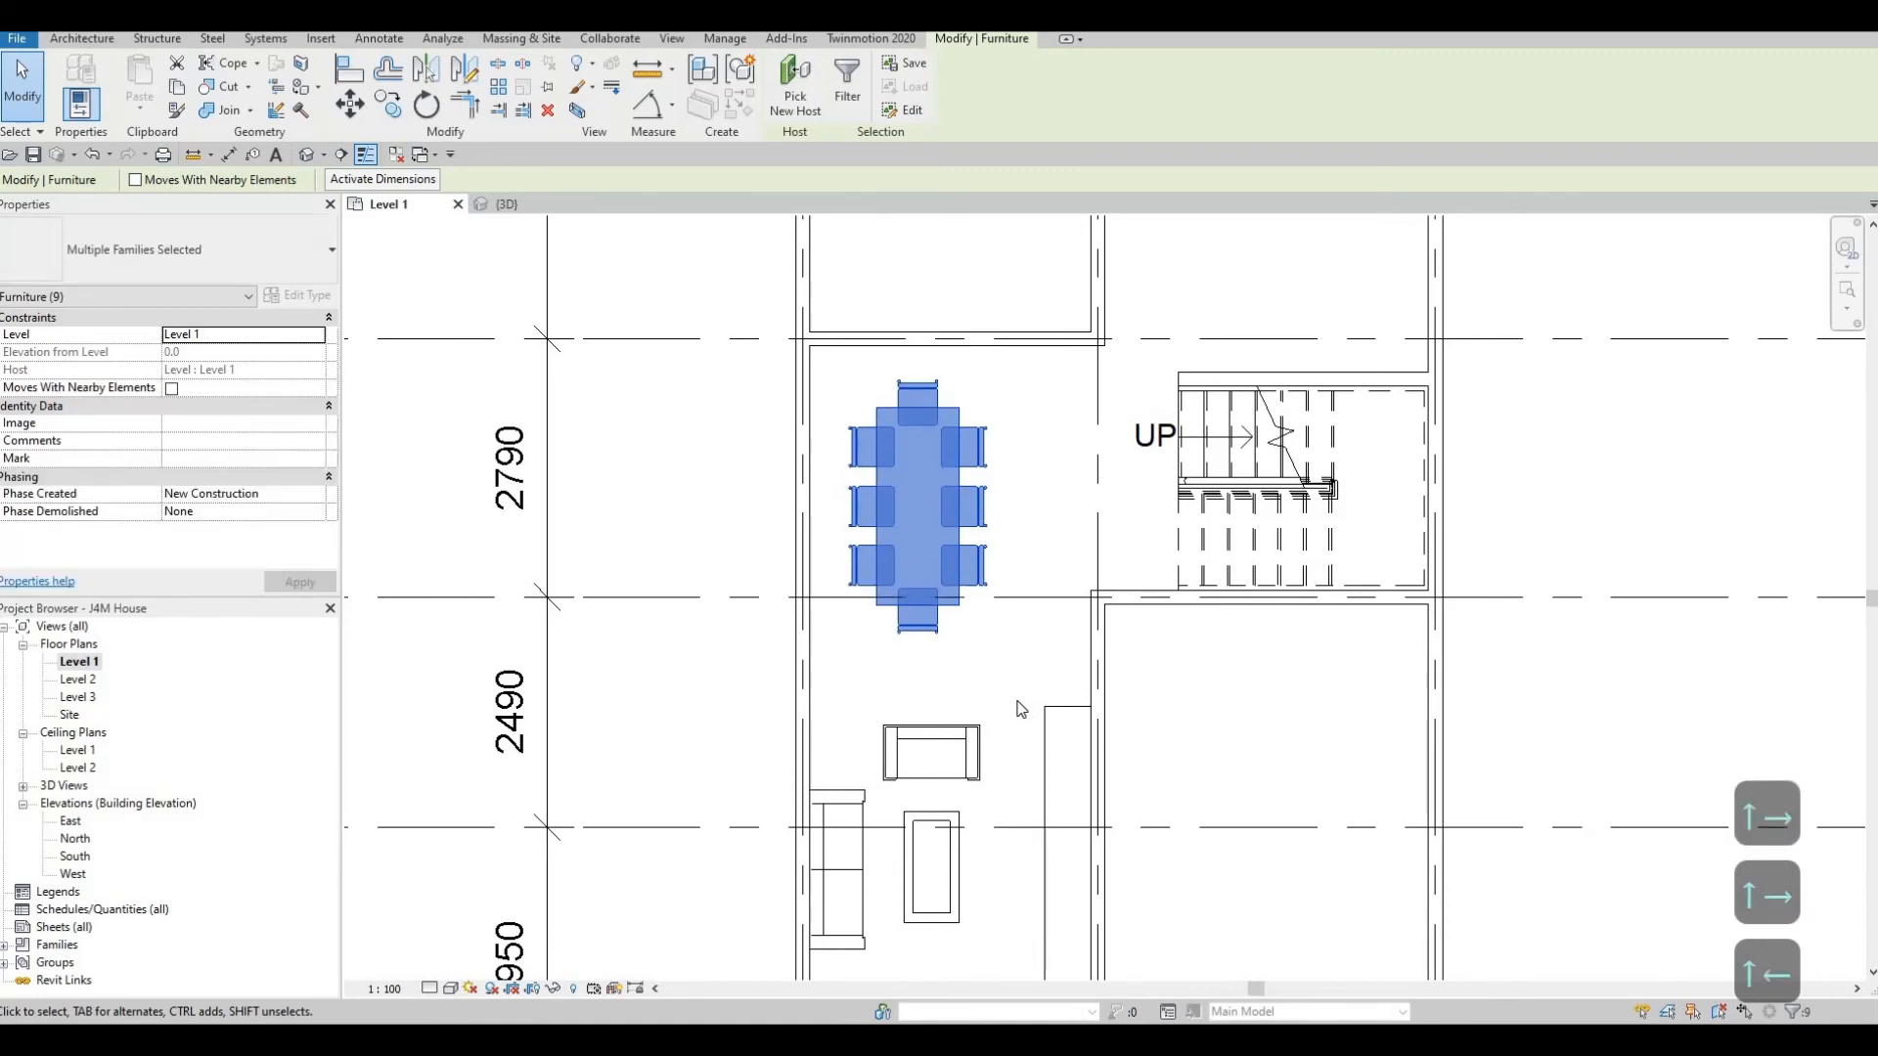
{"action": "key", "text": "Left"}
{"action": "key", "text": "Left"}
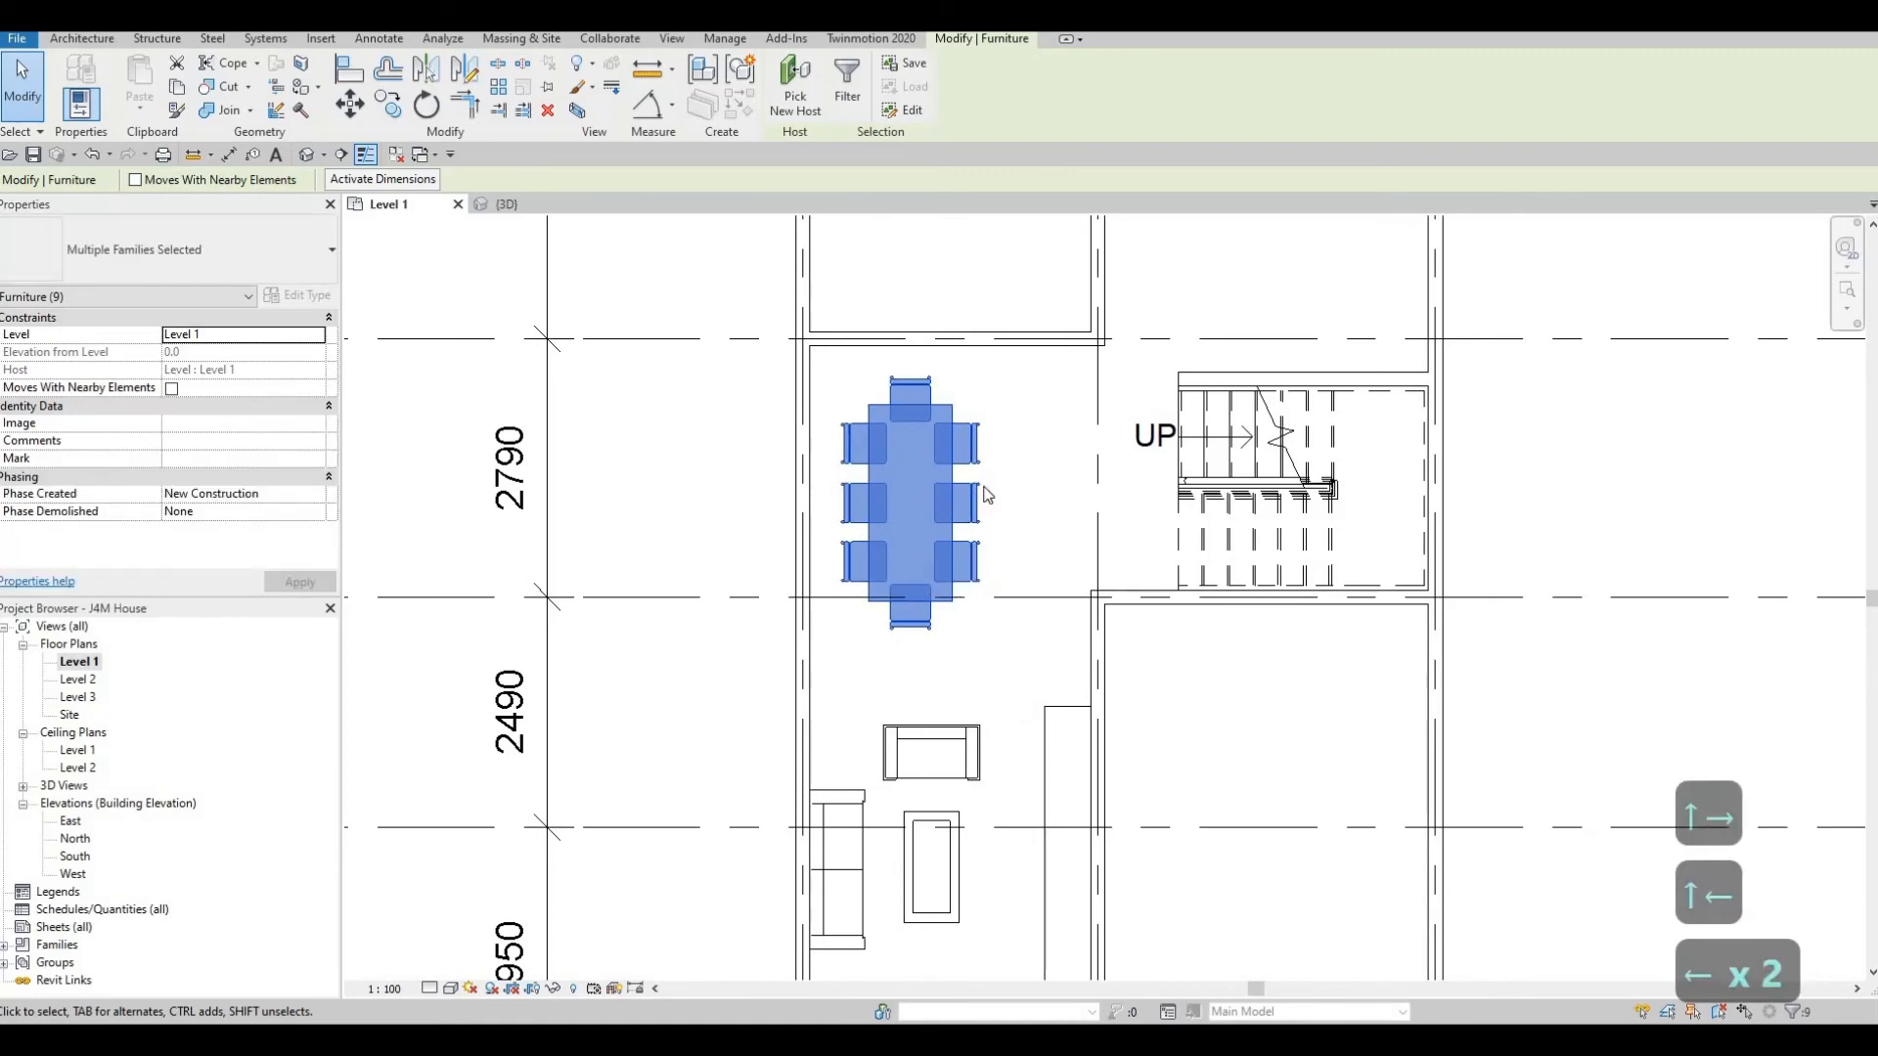
{"action": "key", "text": "Escape"}
{"action": "key", "text": "Escape"}
{"action": "scroll", "coordinate": [919, 474], "scroll_direction": "down", "scroll_amount": 2}
{"action": "middle_click_drag", "start_coordinate": [1019, 575], "coordinate": [1130, 450]}
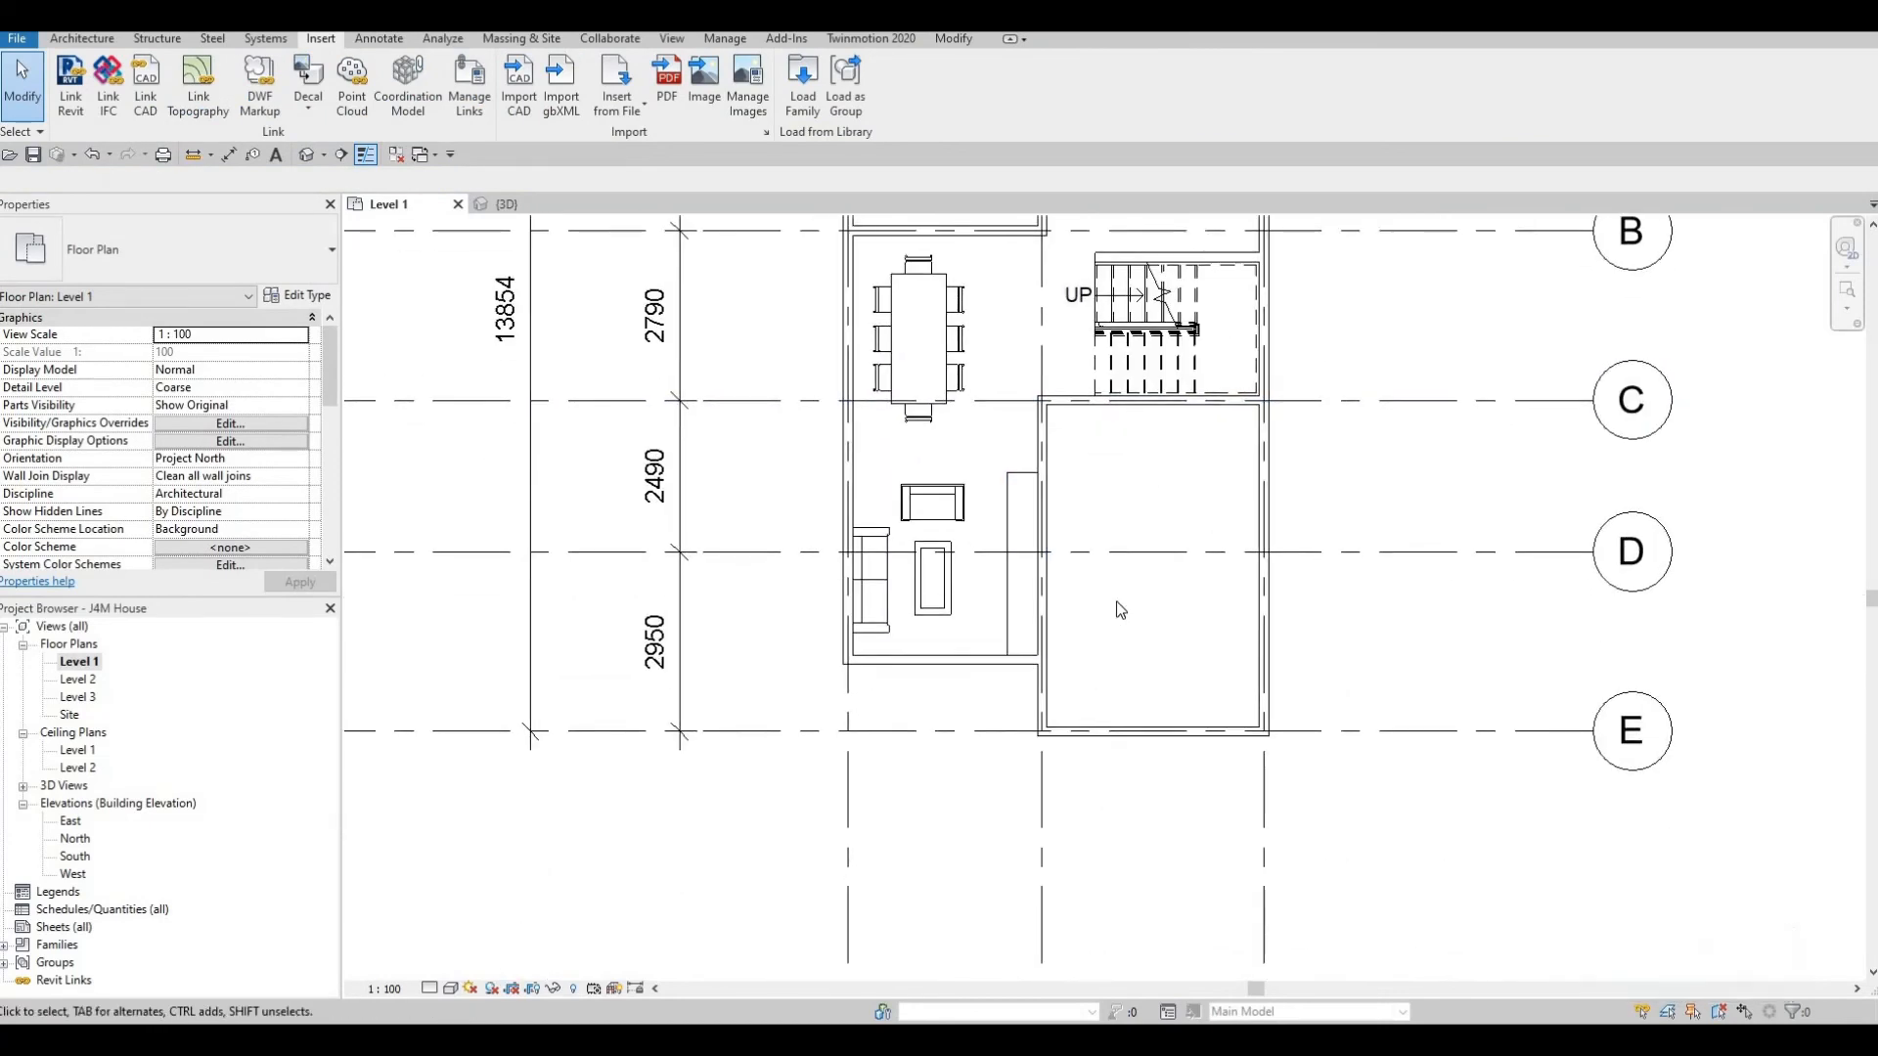
{"action": "scroll", "coordinate": [1118, 606], "scroll_direction": "up", "scroll_amount": 2}
{"action": "scroll", "coordinate": [1111, 619], "scroll_direction": "down", "scroll_amount": 3}
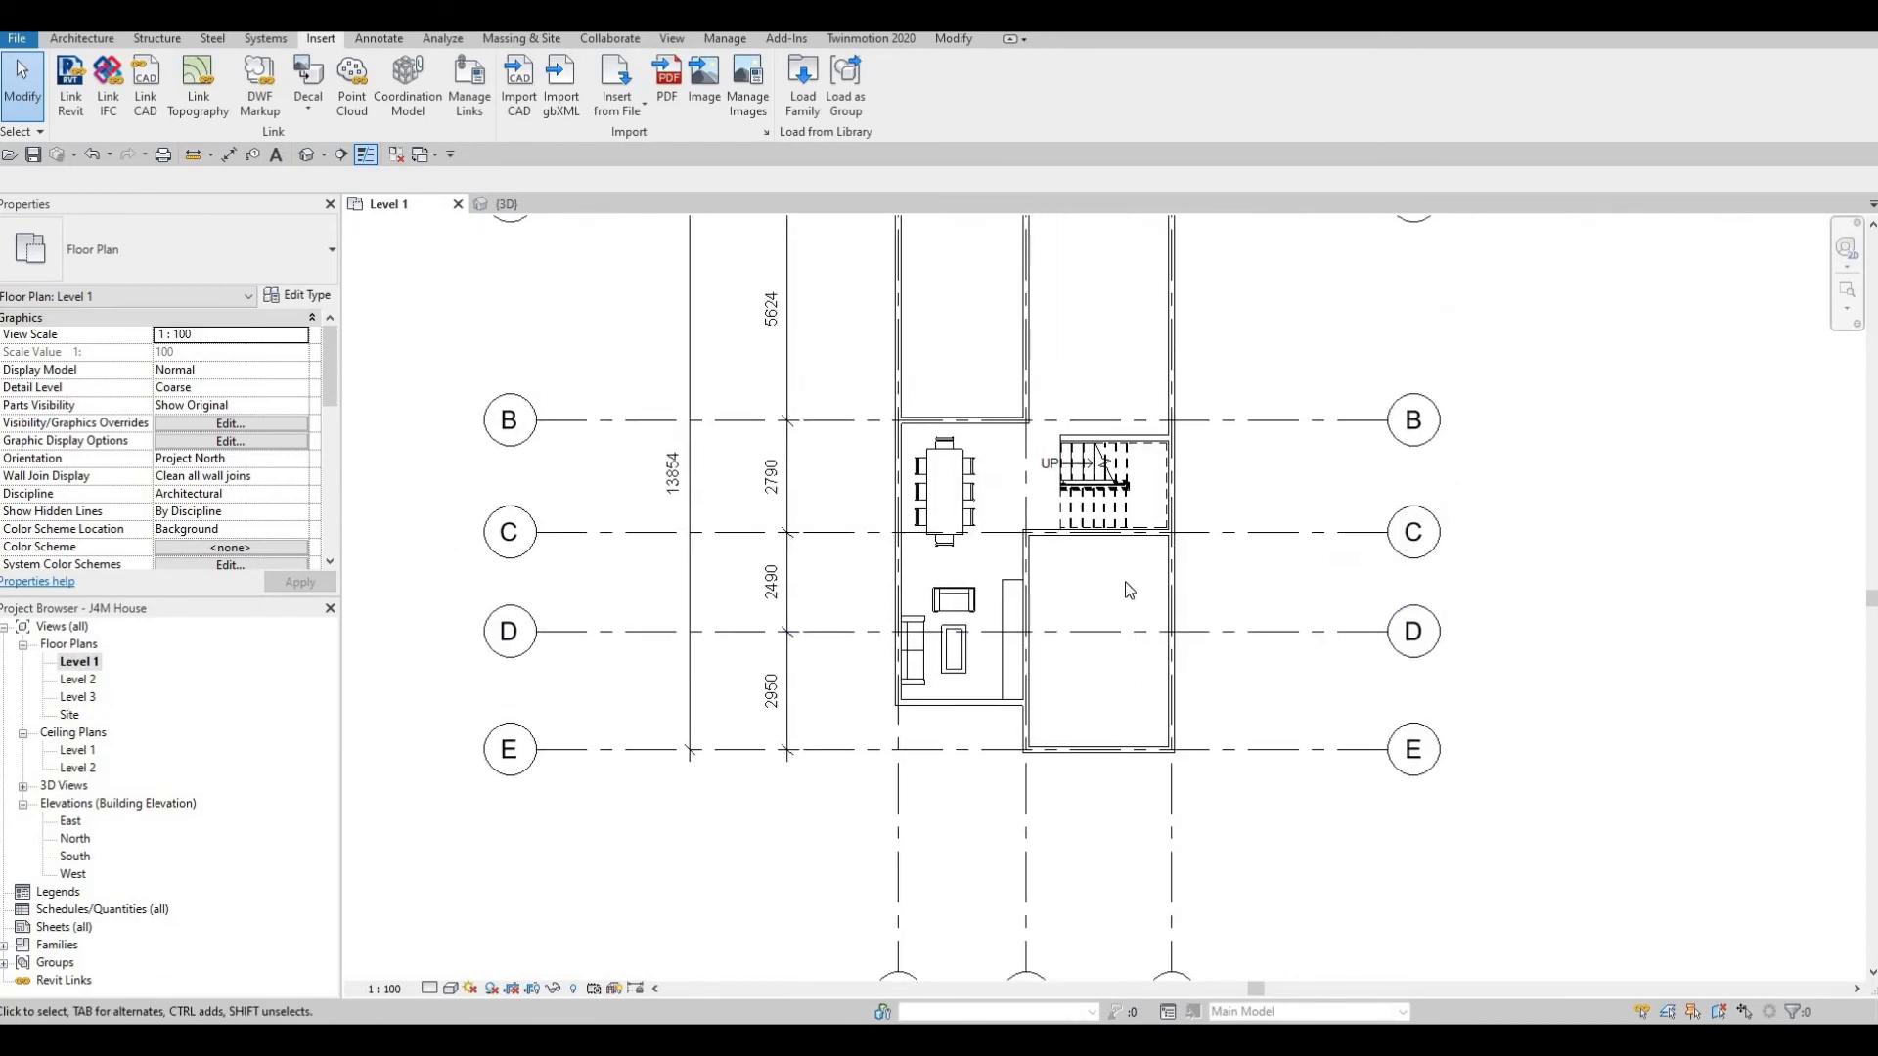
{"action": "scroll", "coordinate": [1107, 615], "scroll_direction": "up", "scroll_amount": 1}
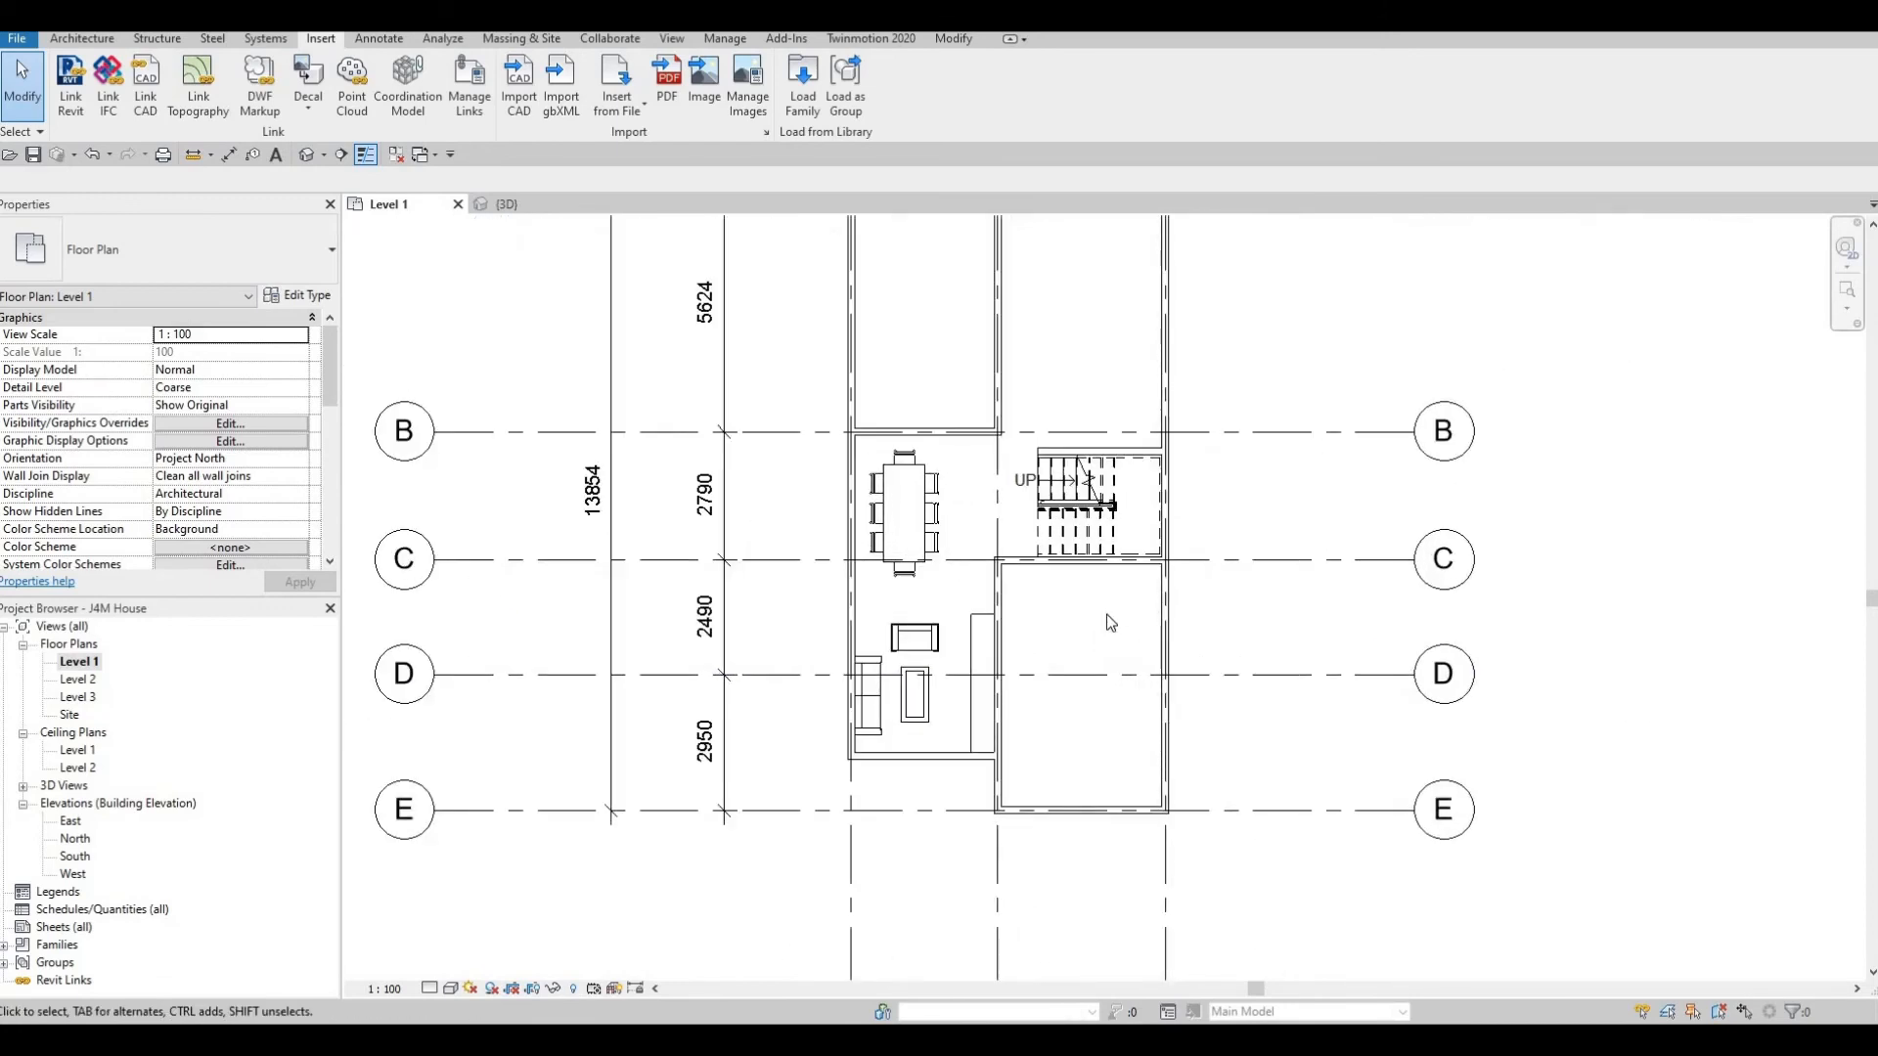
{"action": "key", "text": "F1"}
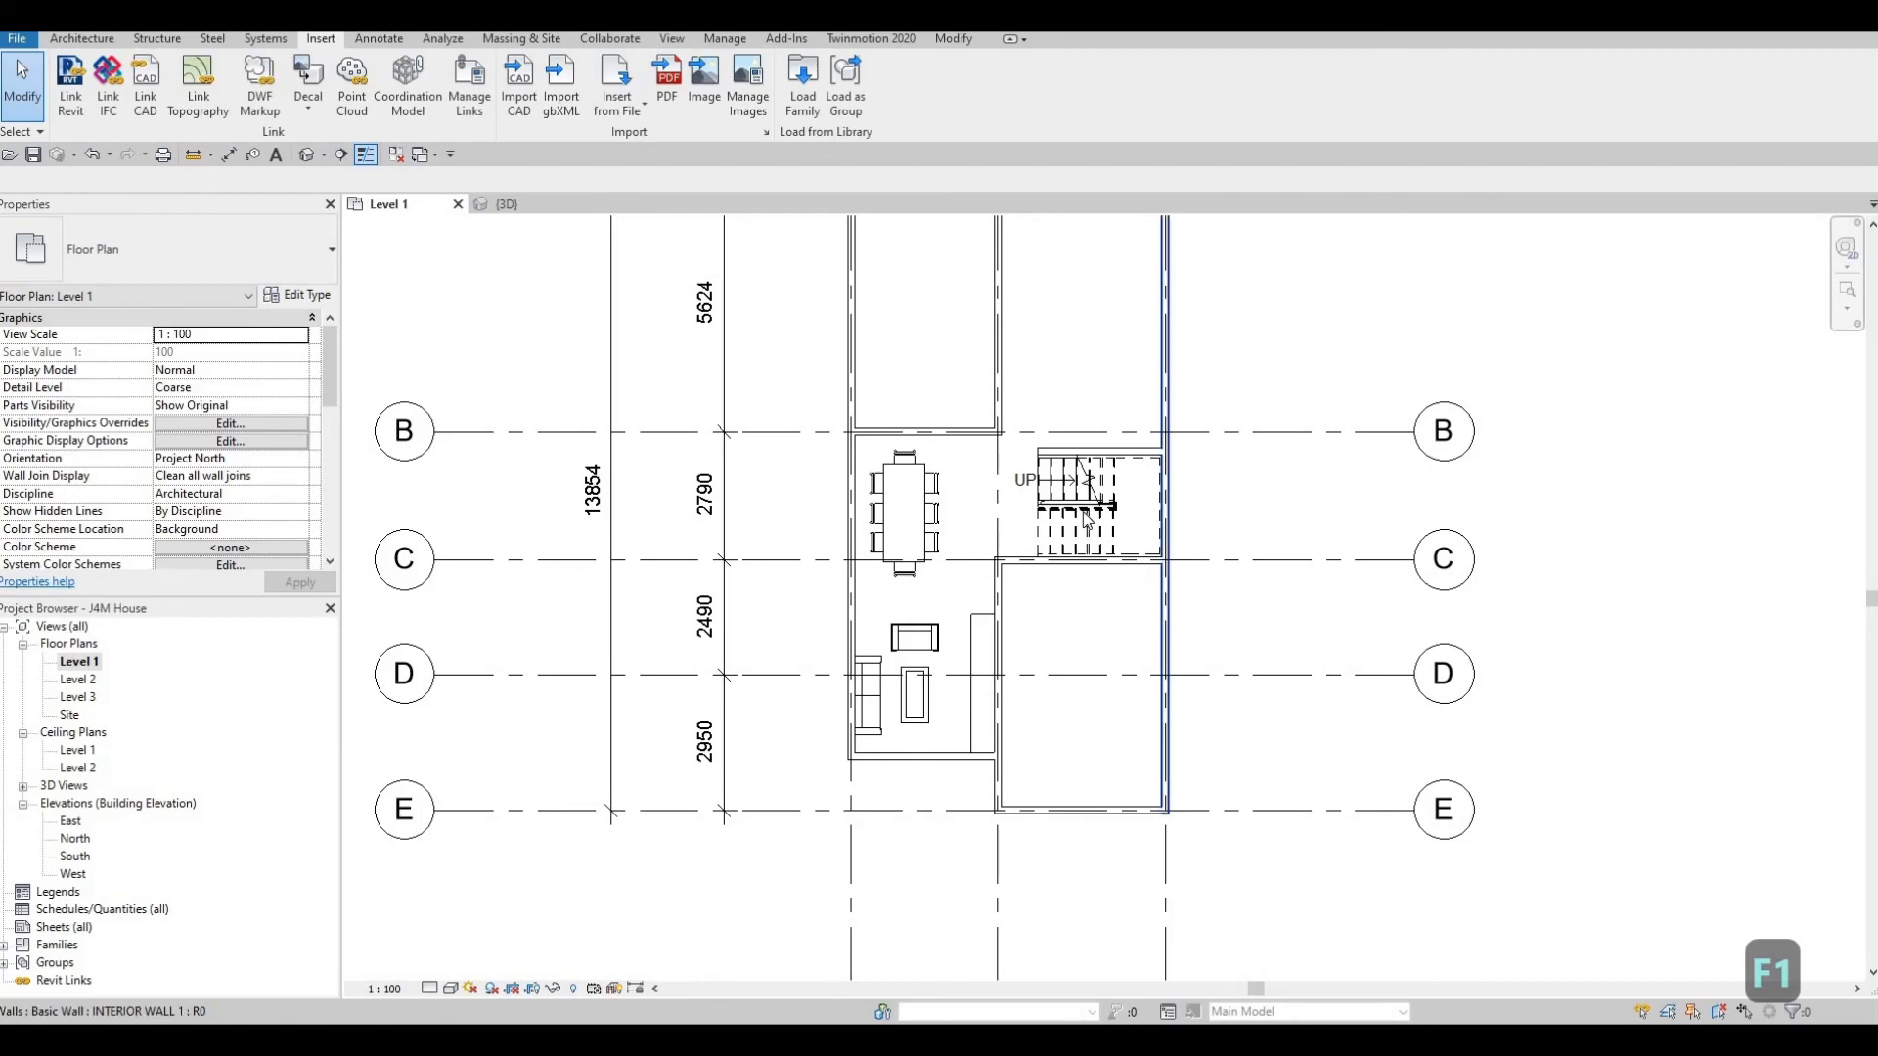
Draw a vertical INTERIOR WALL 1 wall about 1185 mm long across the lower stair flight's open end, starting from the wall along grid C.
{"action": "scroll", "coordinate": [1074, 586], "scroll_direction": "up", "scroll_amount": 3}
{"action": "middle_click_drag", "start_coordinate": [1065, 577], "coordinate": [1066, 629]}
{"action": "scroll", "coordinate": [976, 648], "scroll_direction": "down", "scroll_amount": 2}
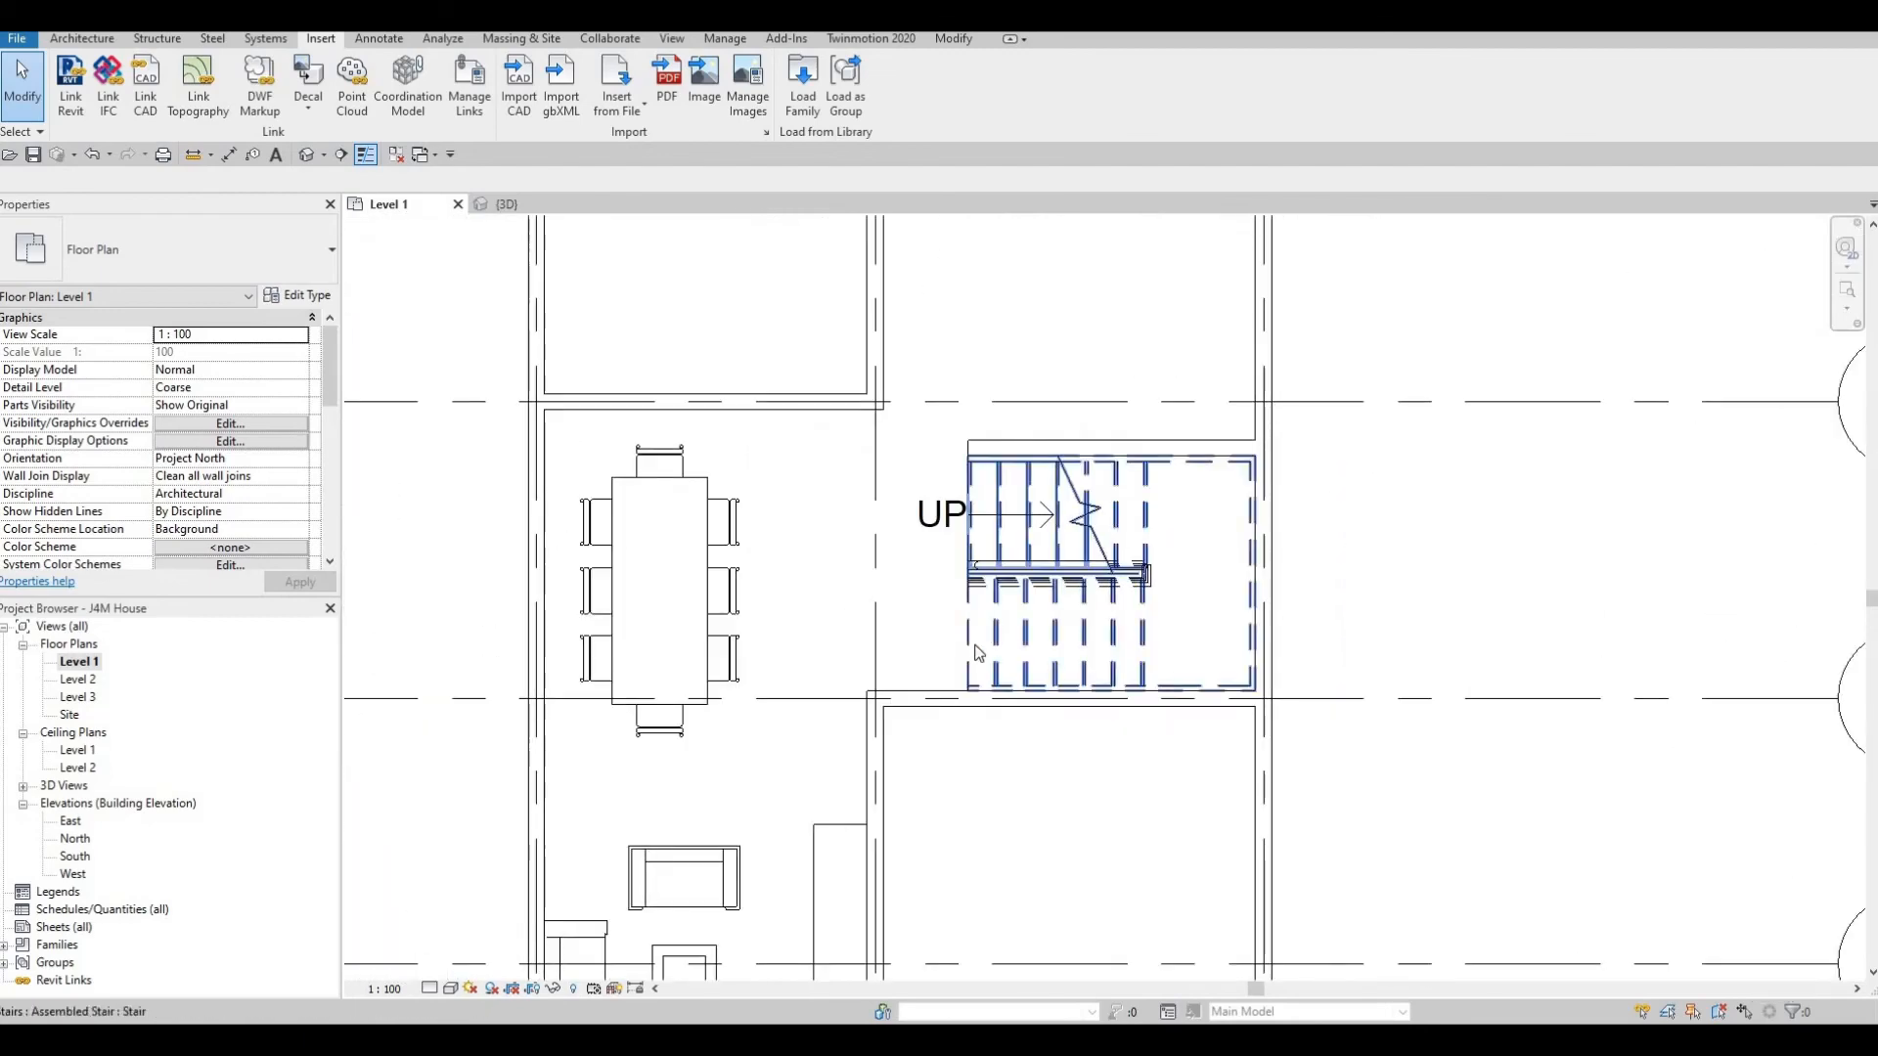
{"action": "scroll", "coordinate": [1013, 567], "scroll_direction": "down", "scroll_amount": 2}
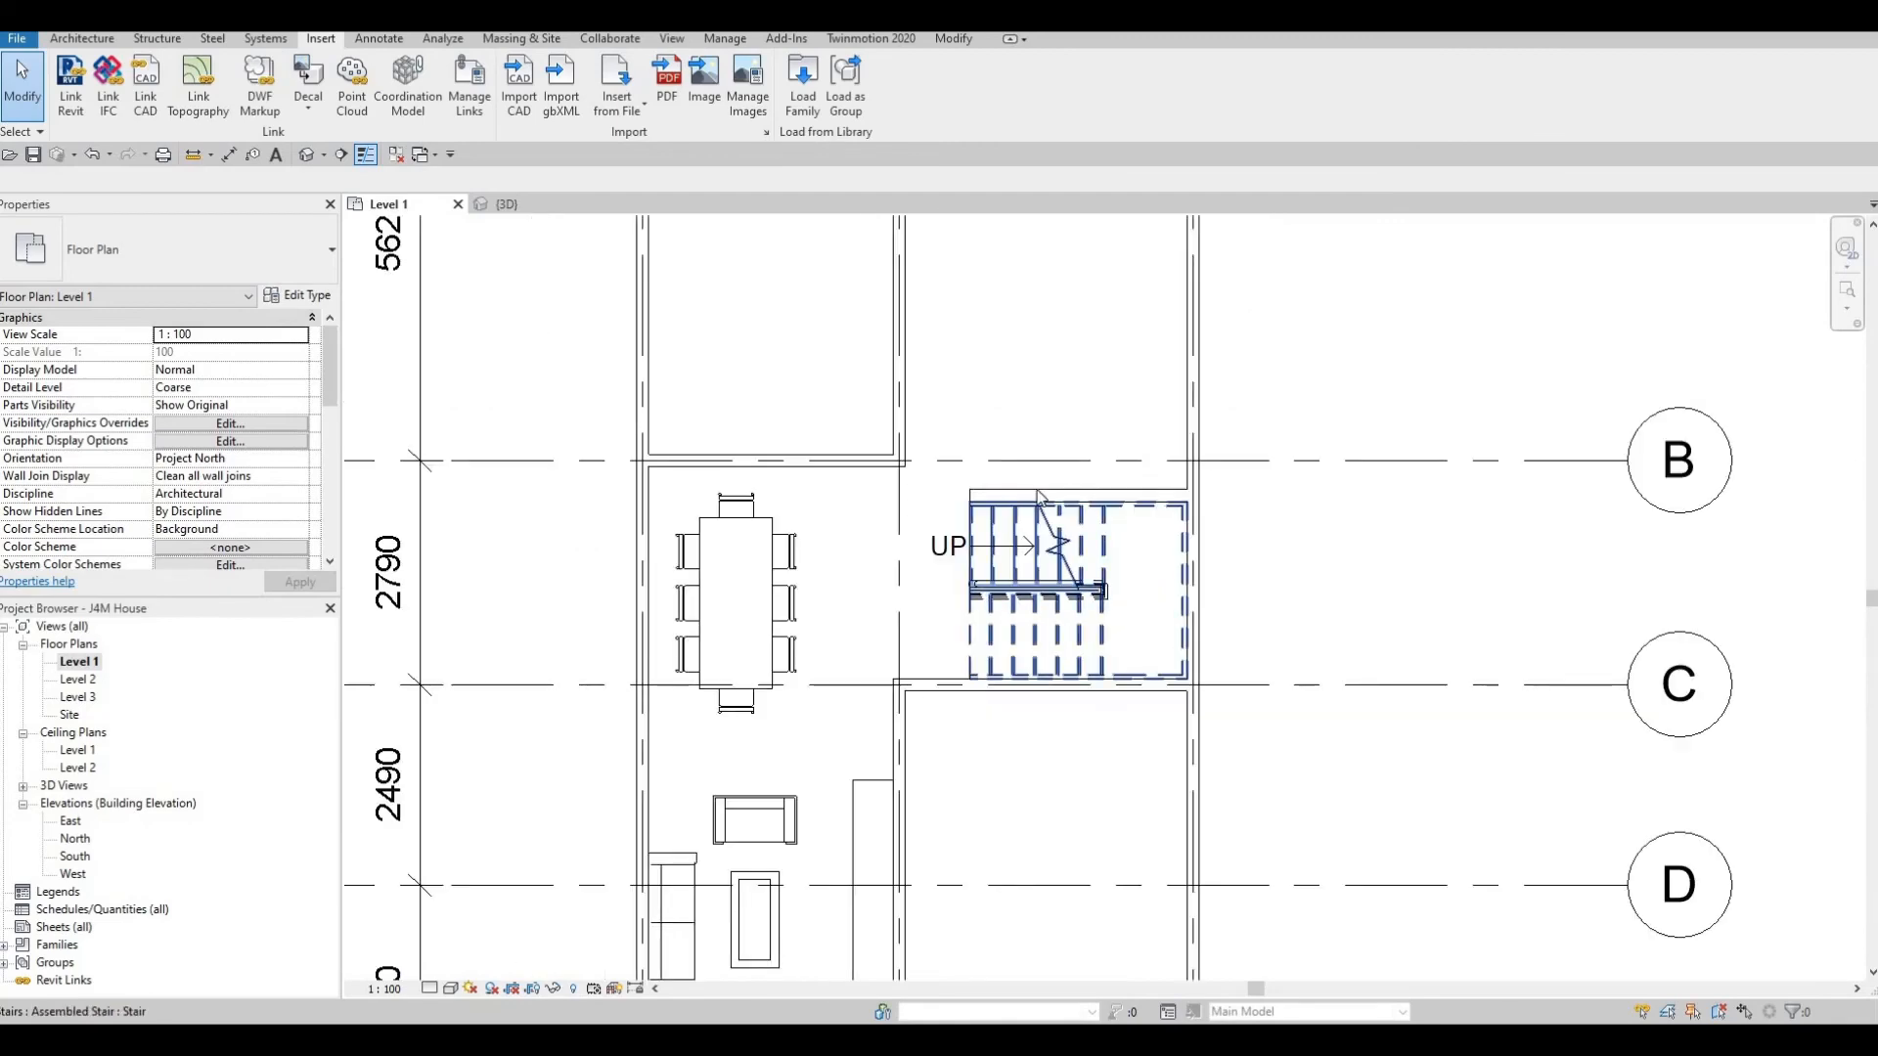
{"action": "left_click", "coordinate": [1039, 495]}
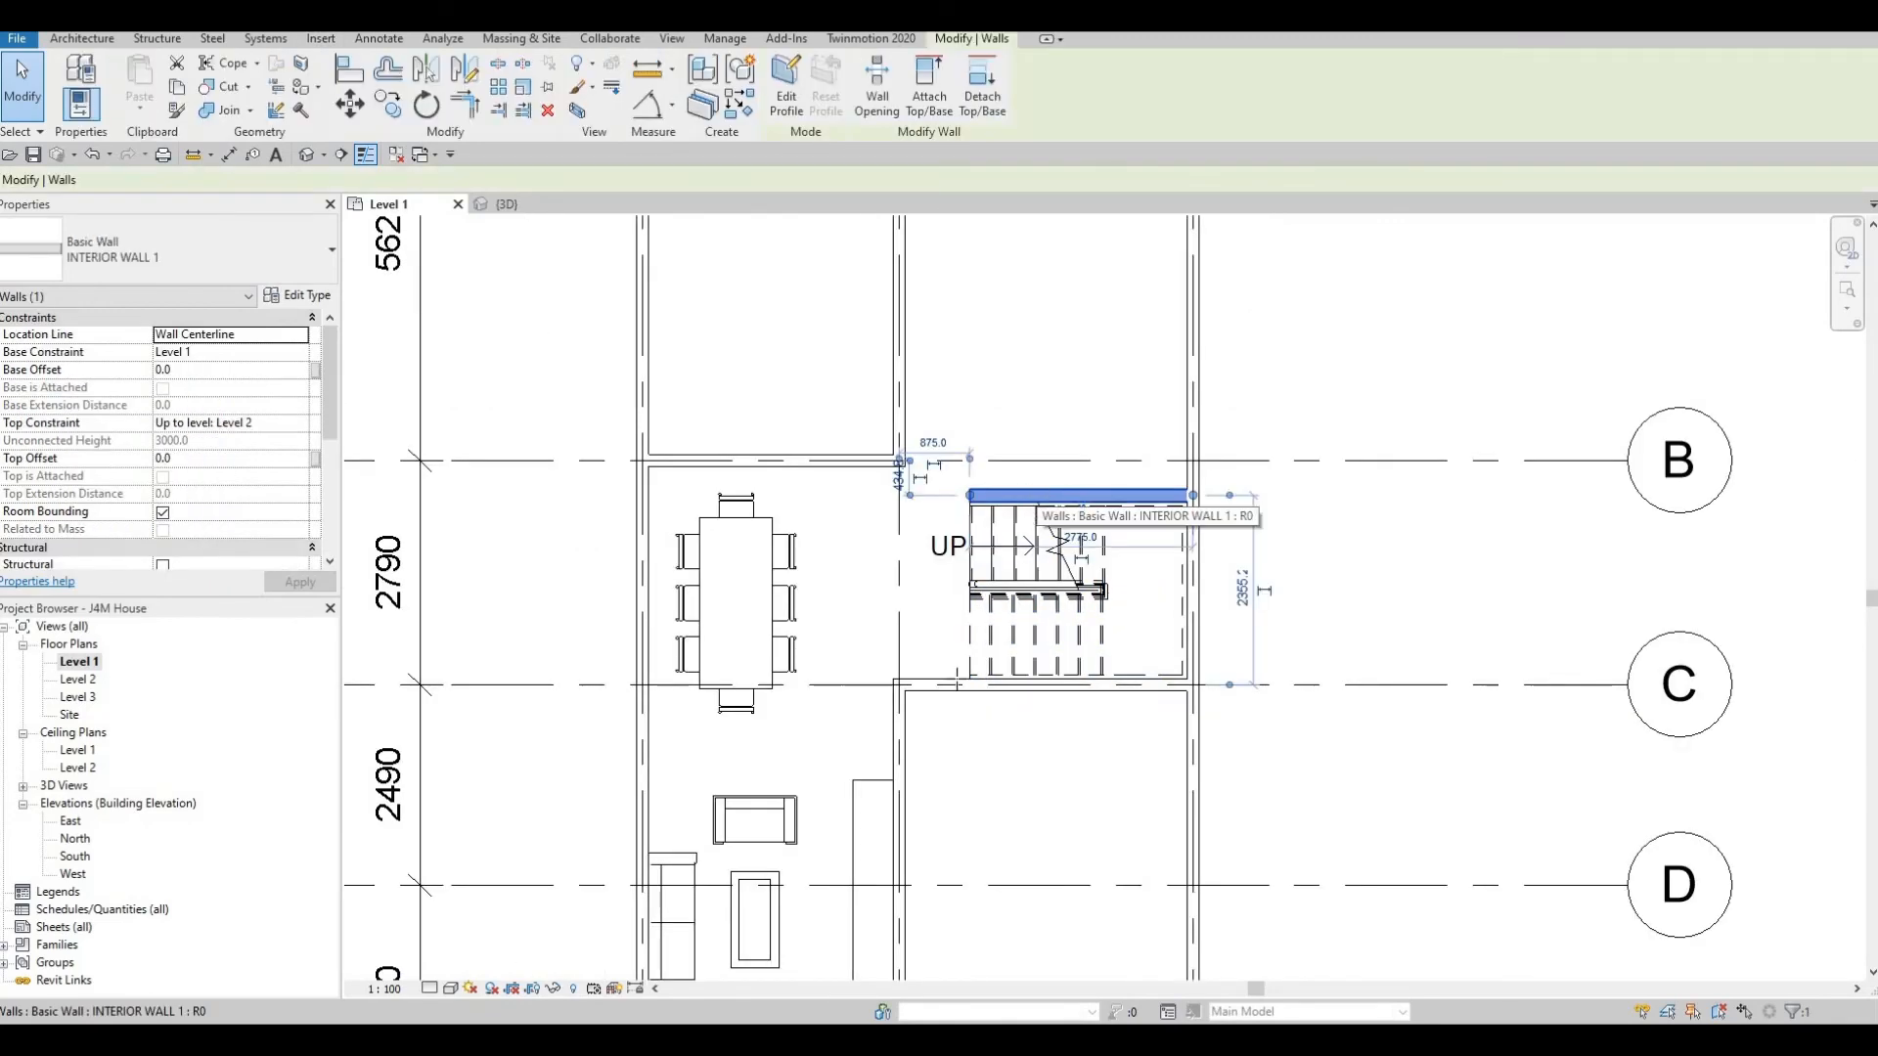
{"action": "key", "text": "c"}
{"action": "key", "text": "s"}
{"action": "scroll", "coordinate": [990, 680], "scroll_direction": "up", "scroll_amount": 5}
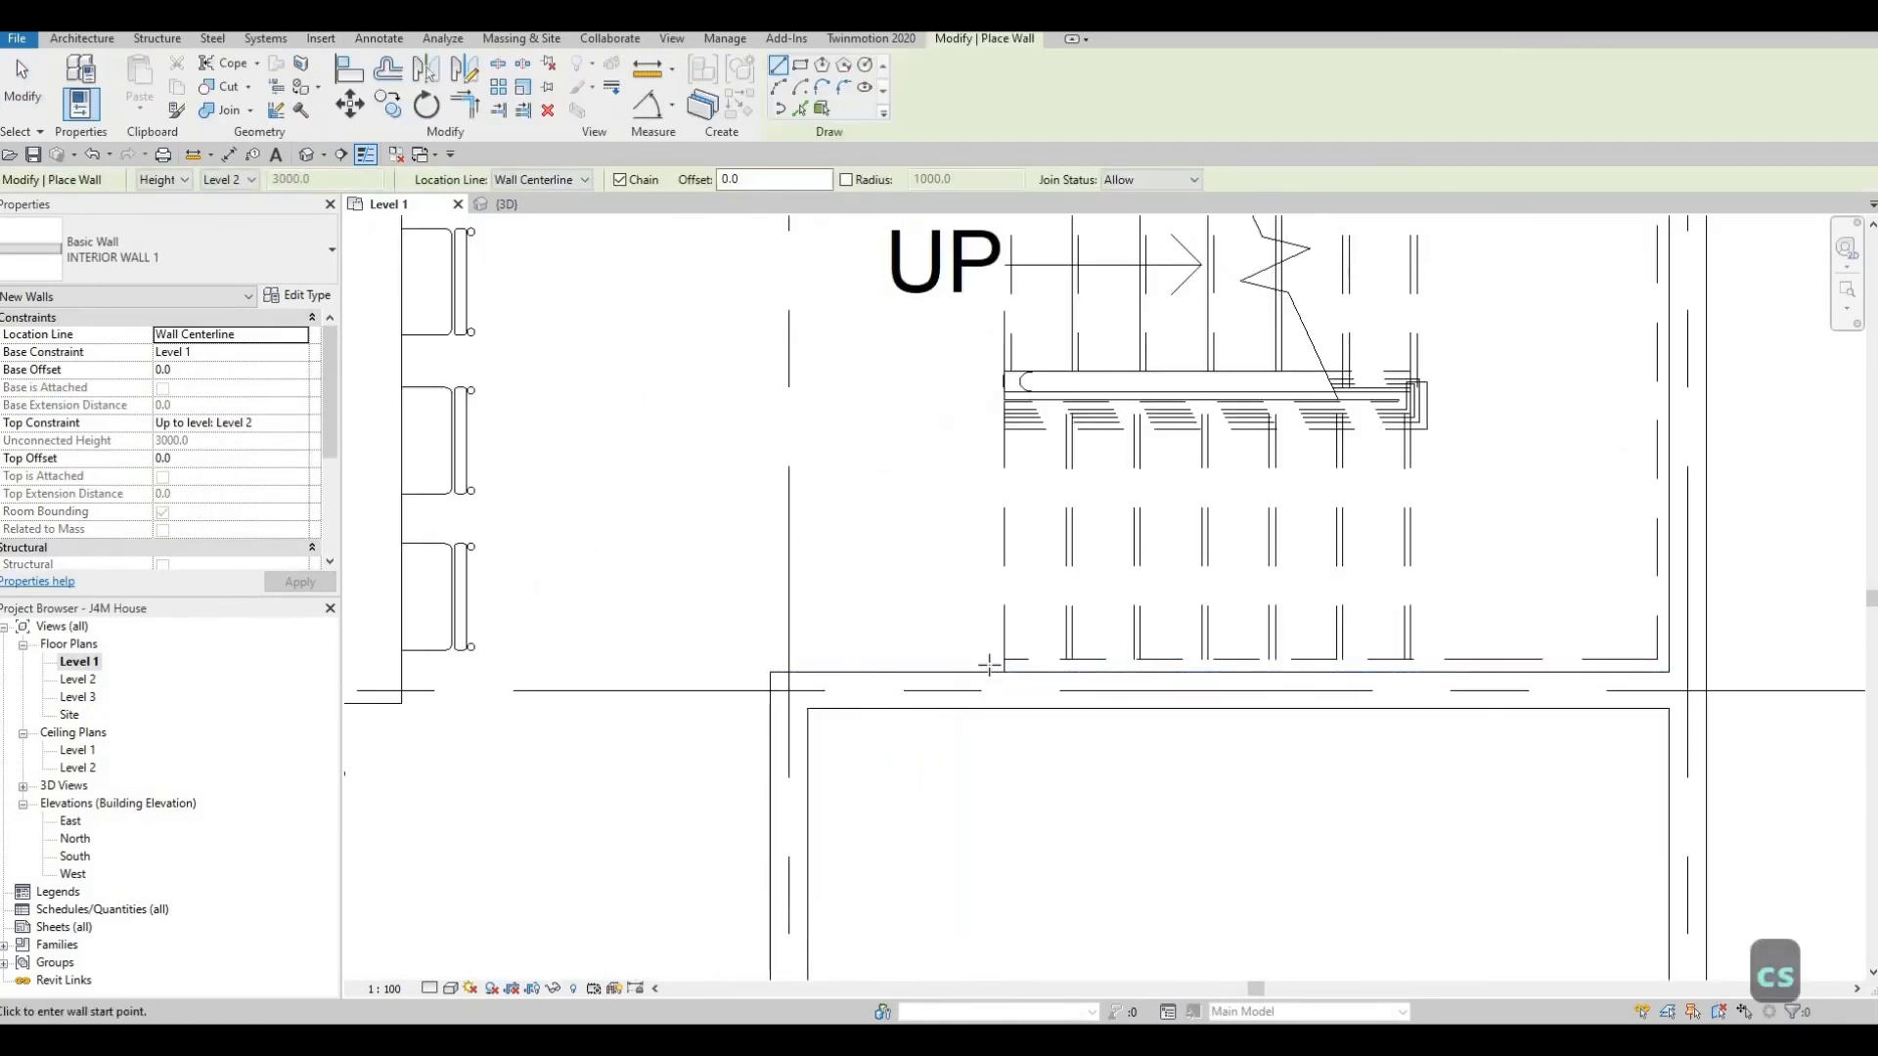
{"action": "left_click", "coordinate": [989, 677]}
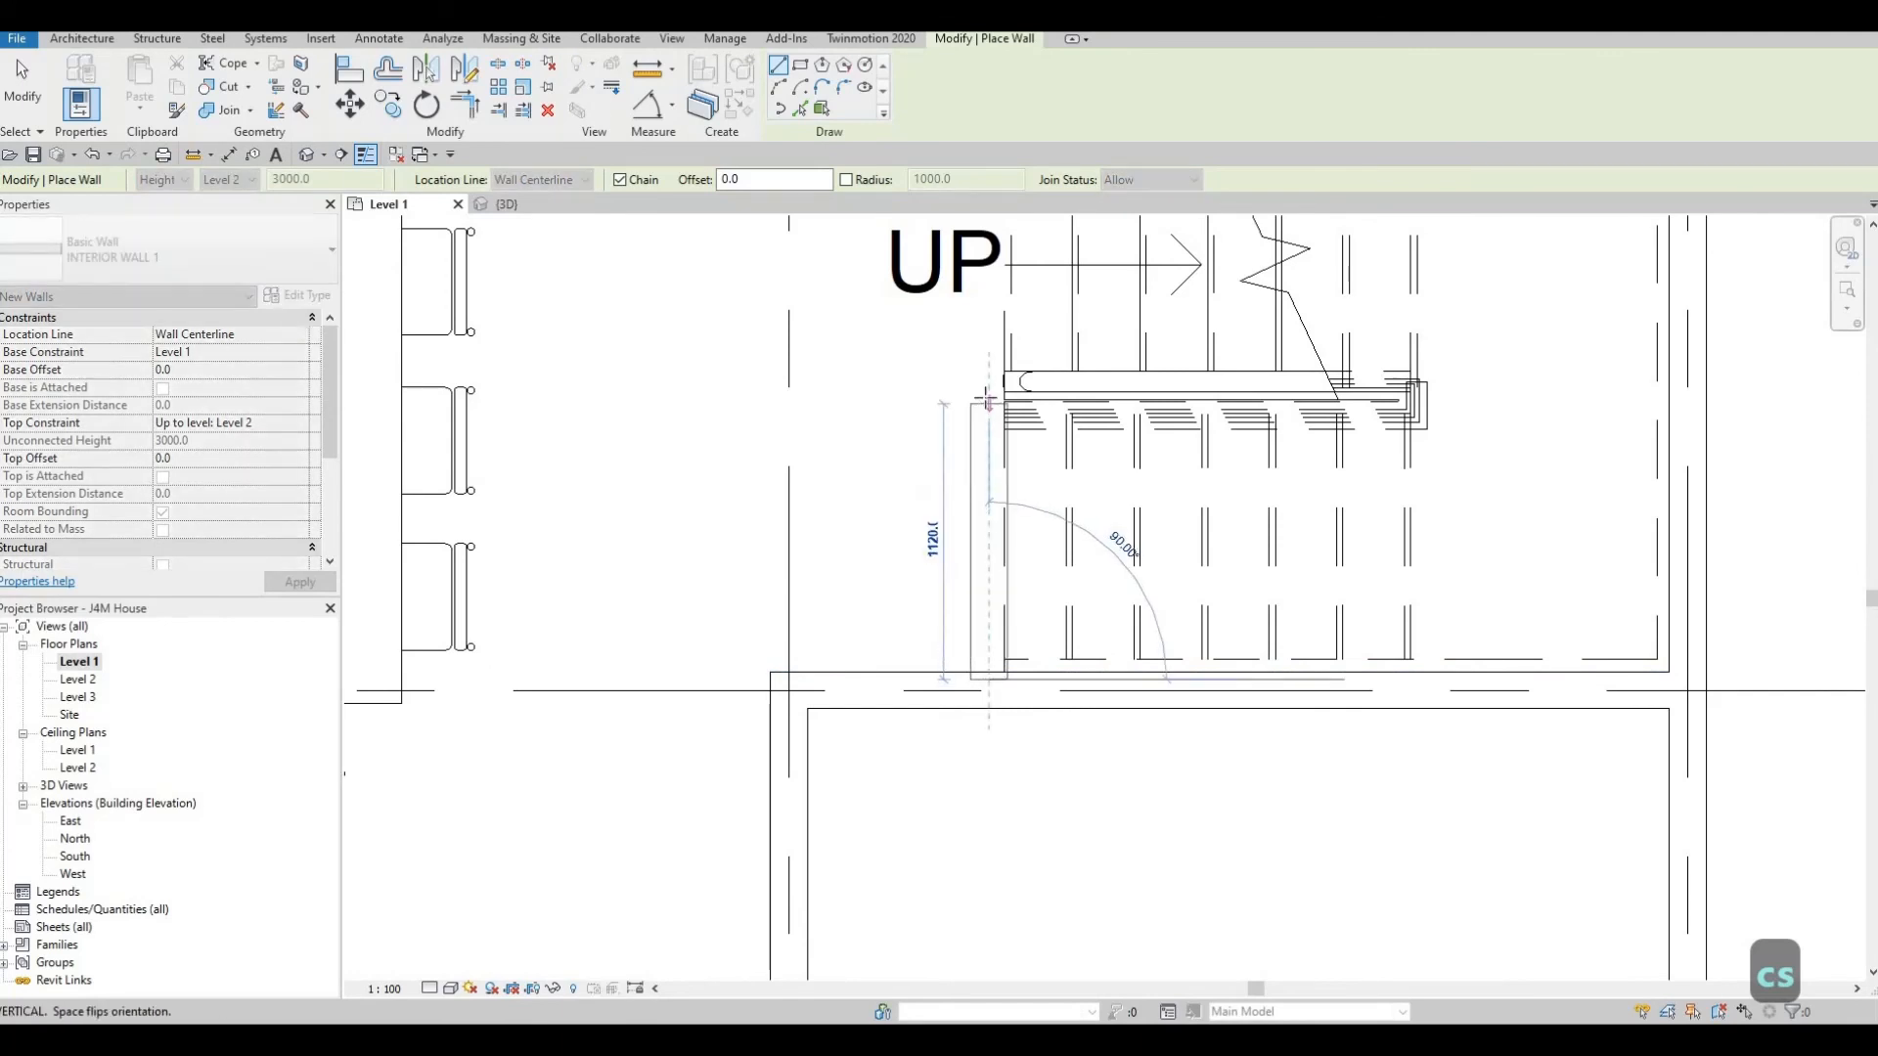
{"action": "left_click", "coordinate": [977, 447]}
{"action": "key", "text": "Escape"}
{"action": "key", "text": "Escape"}
{"action": "key", "text": "Escape"}
Nudge the new stair wall a net nine increments right and two up to align it with the stair's edge, and clear the selection.
{"action": "left_click", "coordinate": [976, 450]}
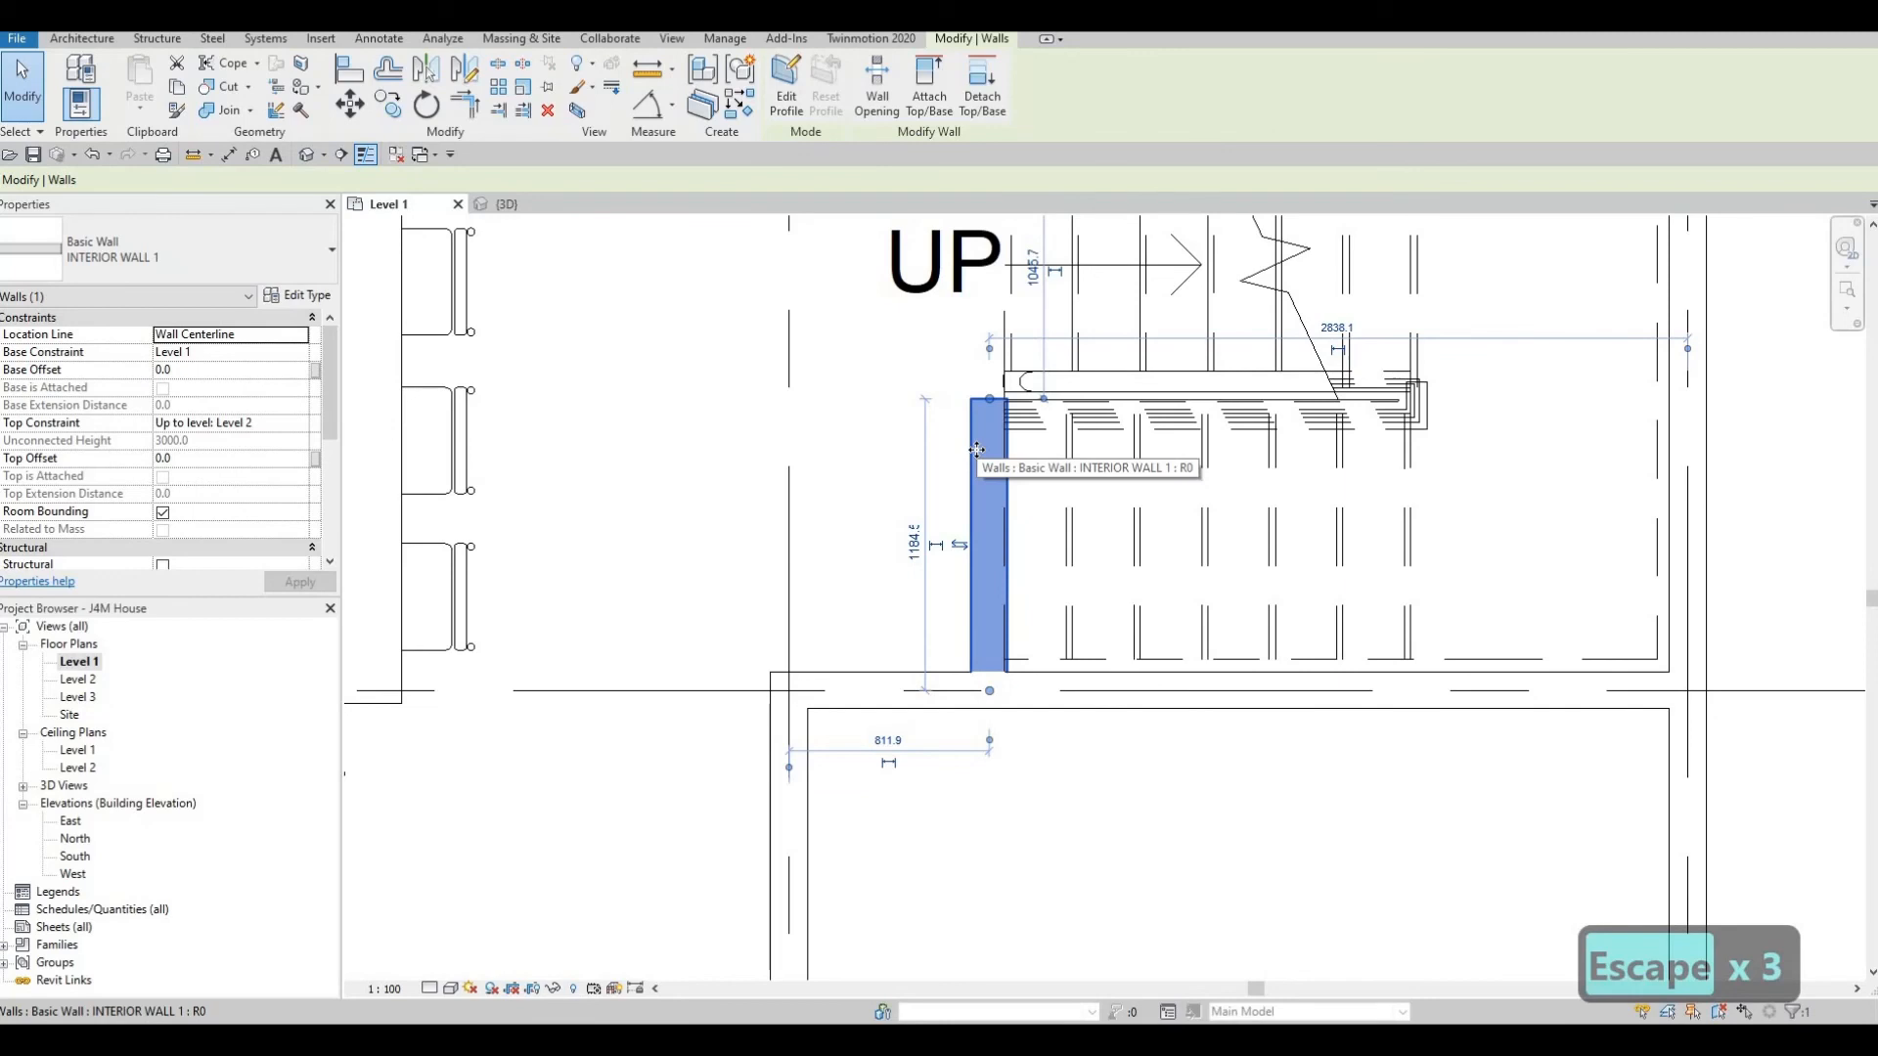
{"action": "key", "text": "Right"}
{"action": "key", "text": "Right"}
{"action": "key", "text": "Right"}
{"action": "key", "text": "Right"}
{"action": "key", "text": "Right"}
{"action": "key", "text": "Right"}
{"action": "key", "text": "Right"}
{"action": "key", "text": "Right"}
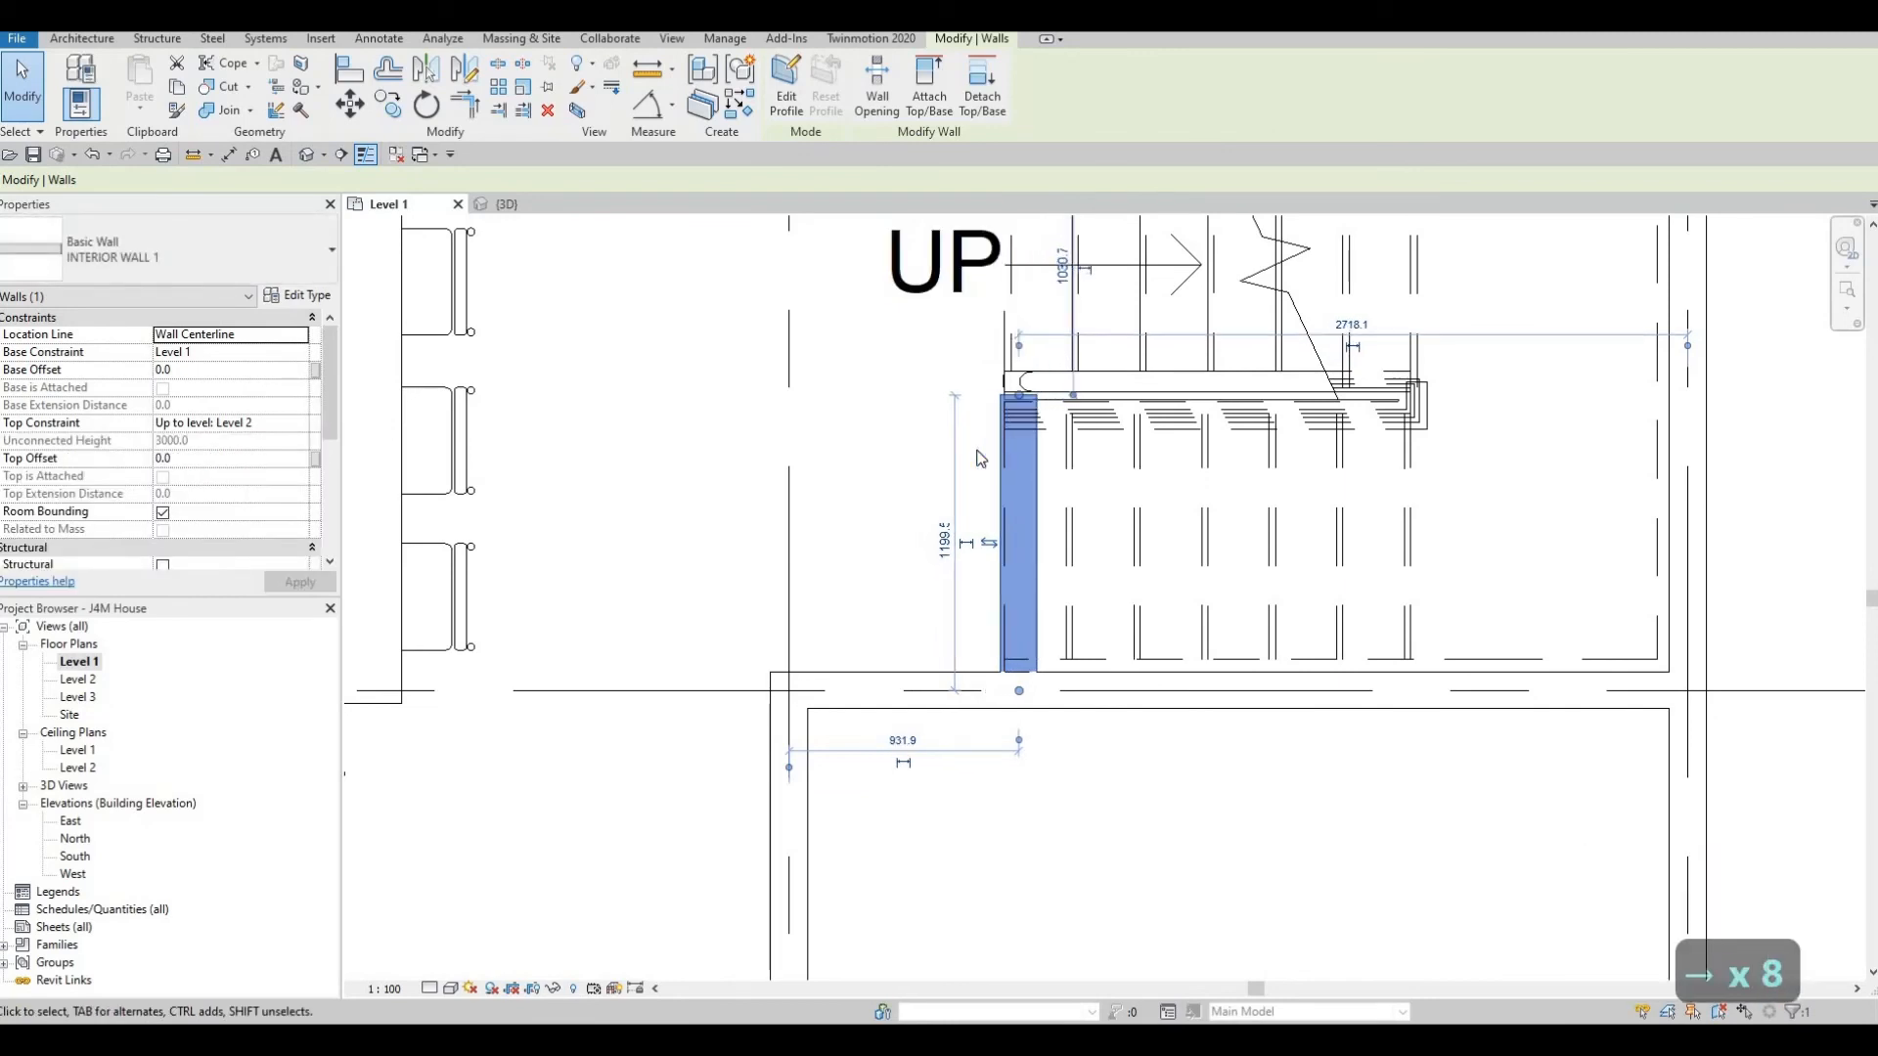
{"action": "key", "text": "Up"}
{"action": "key", "text": "Right"}
{"action": "key", "text": "Up"}
{"action": "key", "text": "Right"}
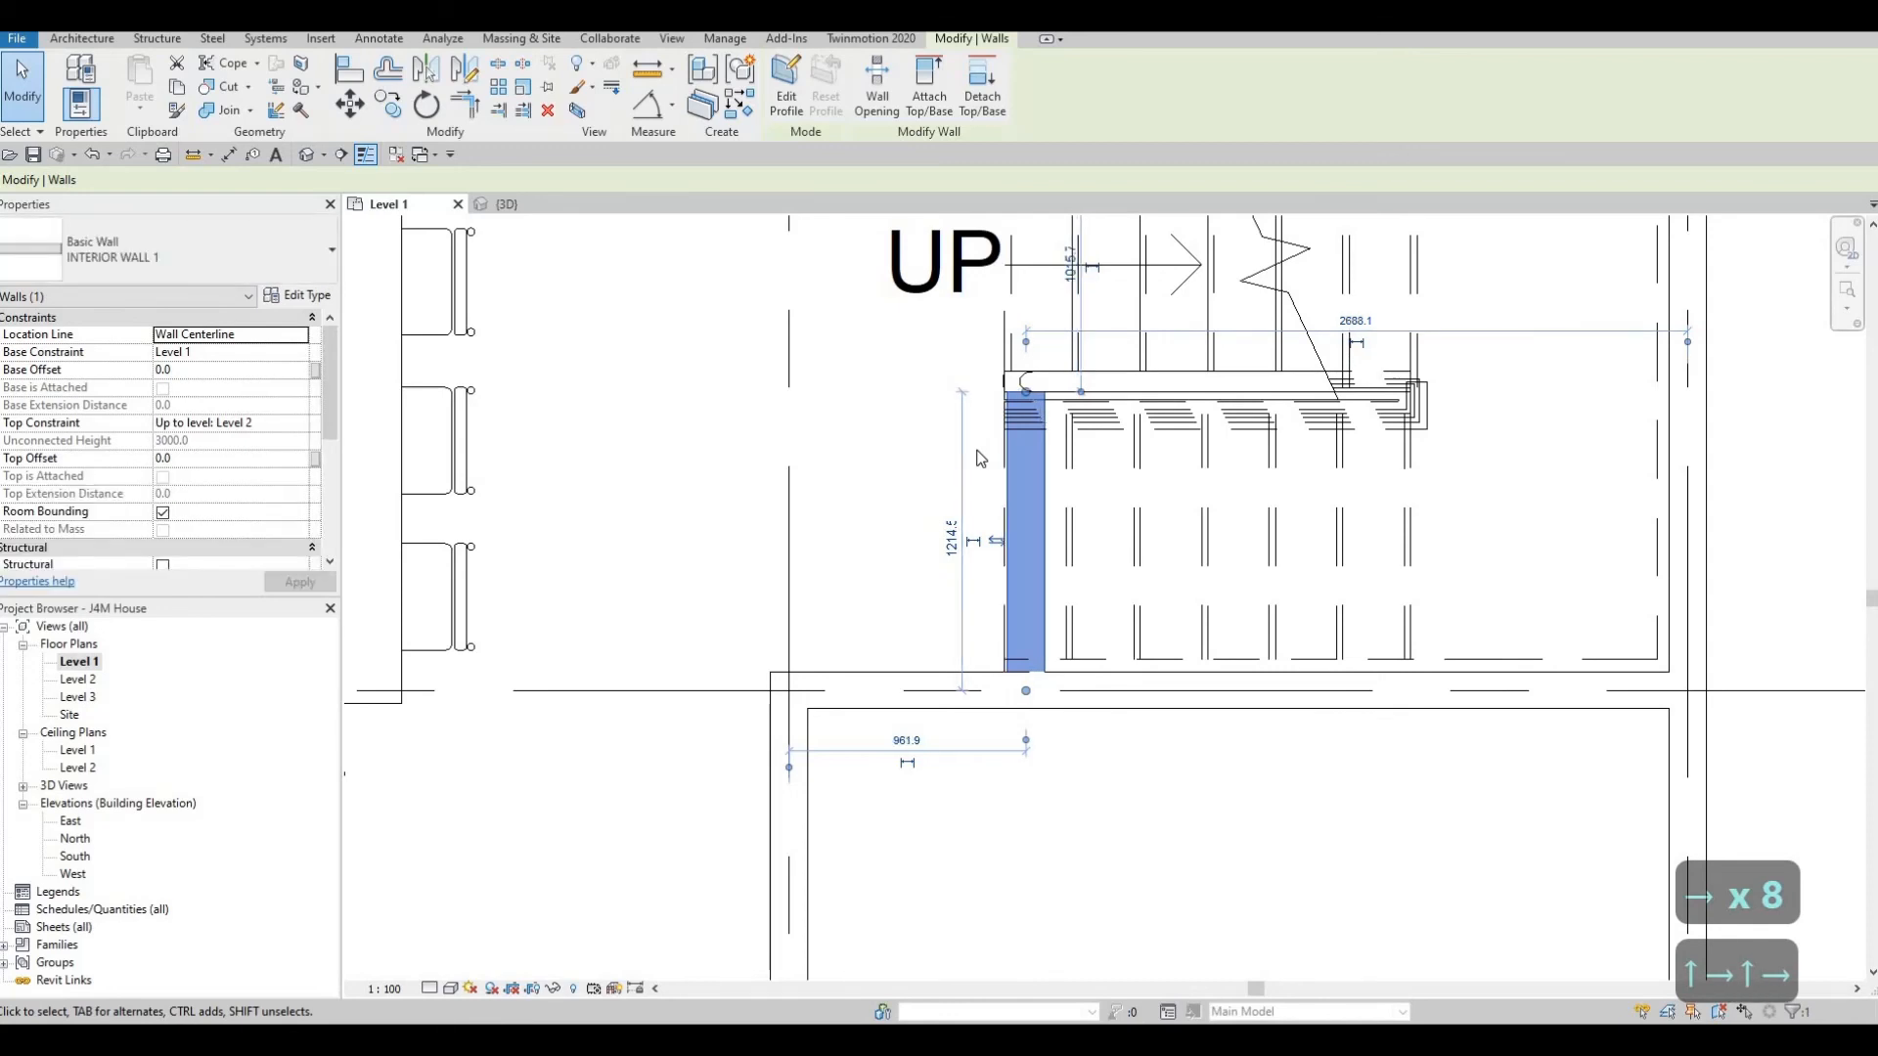
{"action": "key", "text": "Left"}
{"action": "key", "text": "Escape"}
{"action": "key", "text": "Escape"}
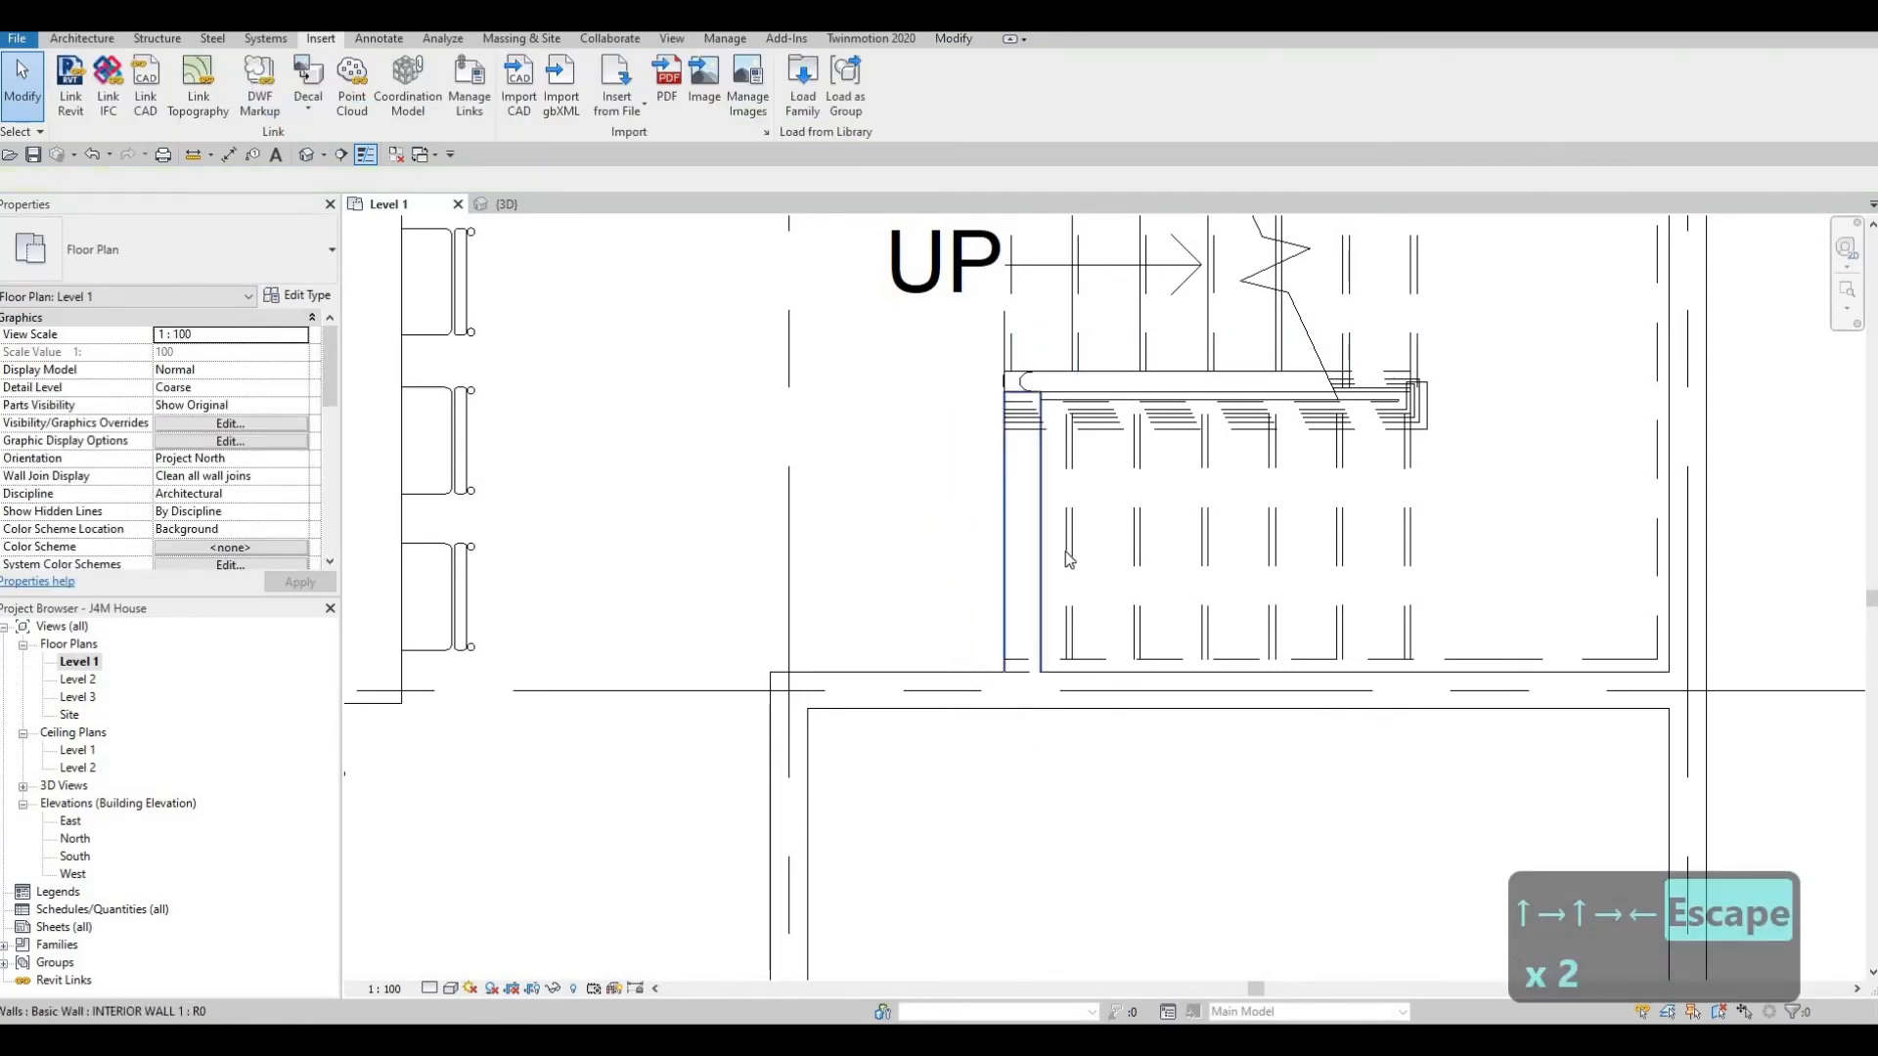
{"action": "middle_click_drag", "start_coordinate": [1079, 561], "coordinate": [1051, 499]}
{"action": "scroll", "coordinate": [1054, 504], "scroll_direction": "down", "scroll_amount": 3}
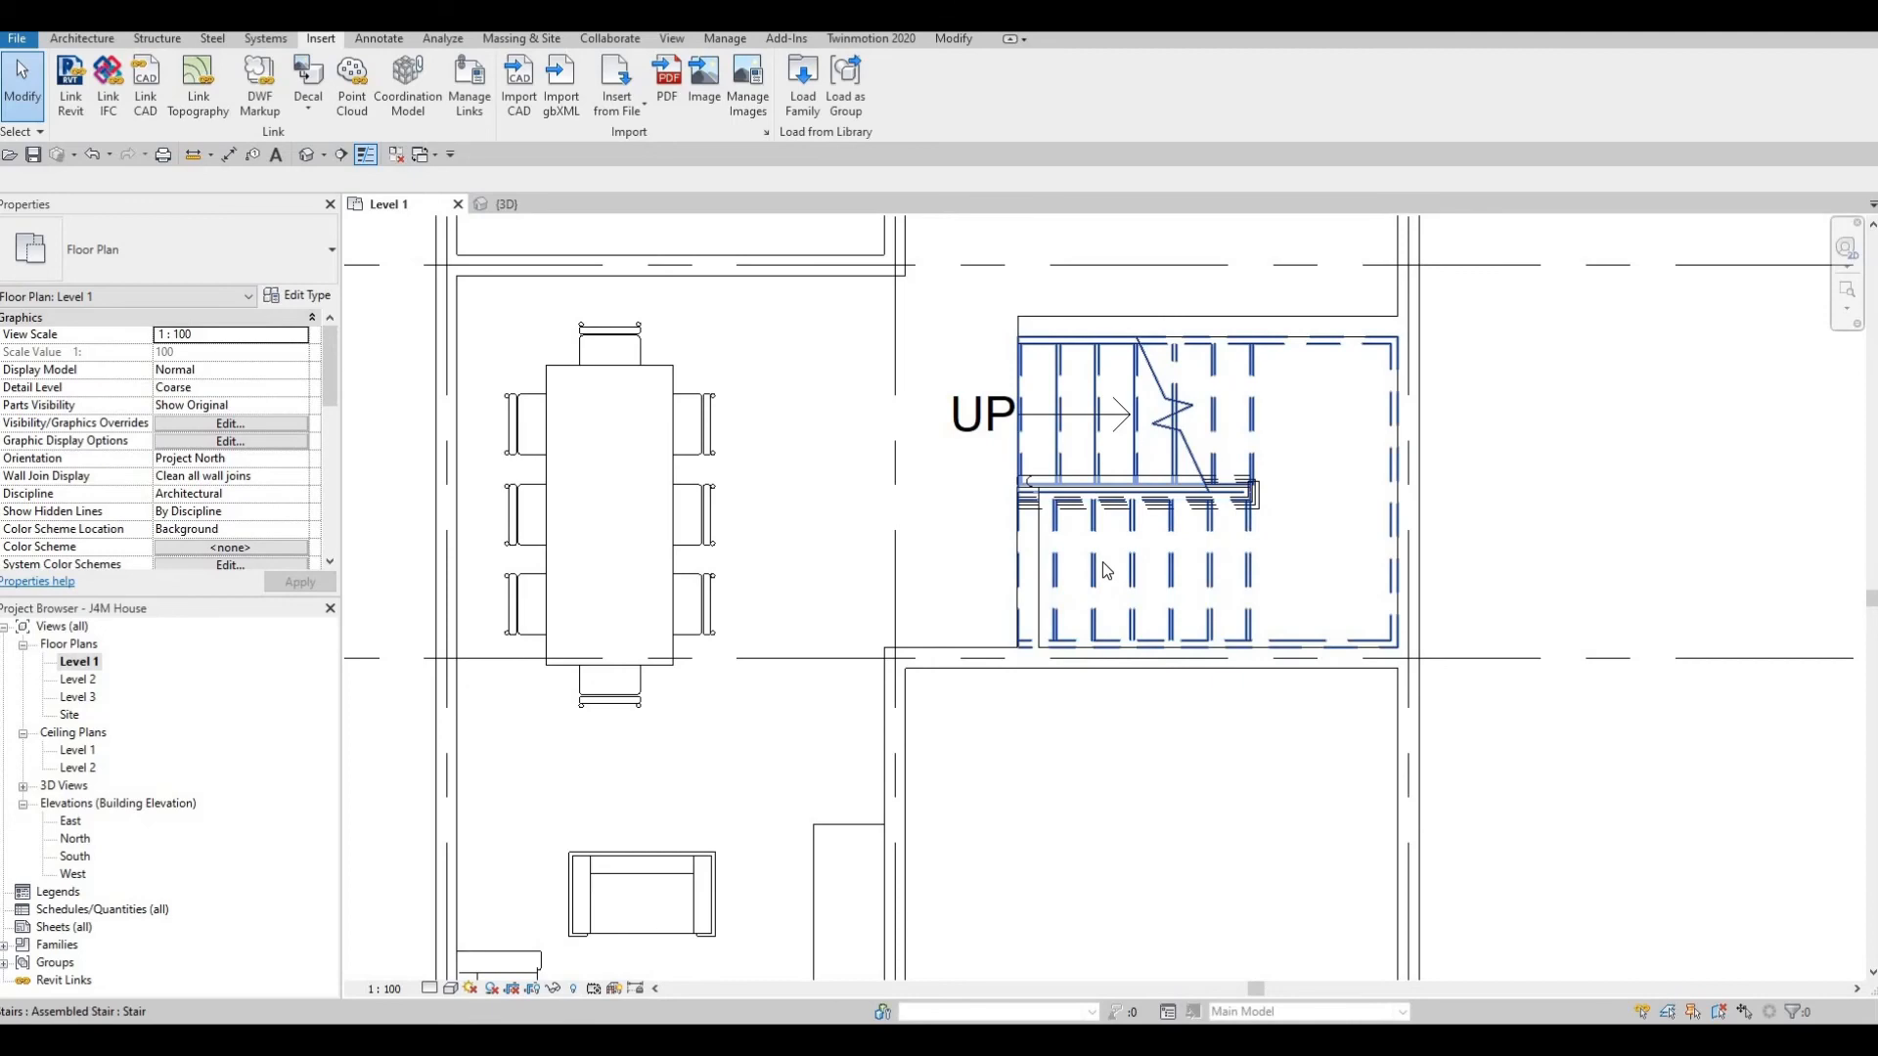
{"action": "scroll", "coordinate": [1103, 568], "scroll_direction": "down", "scroll_amount": 2}
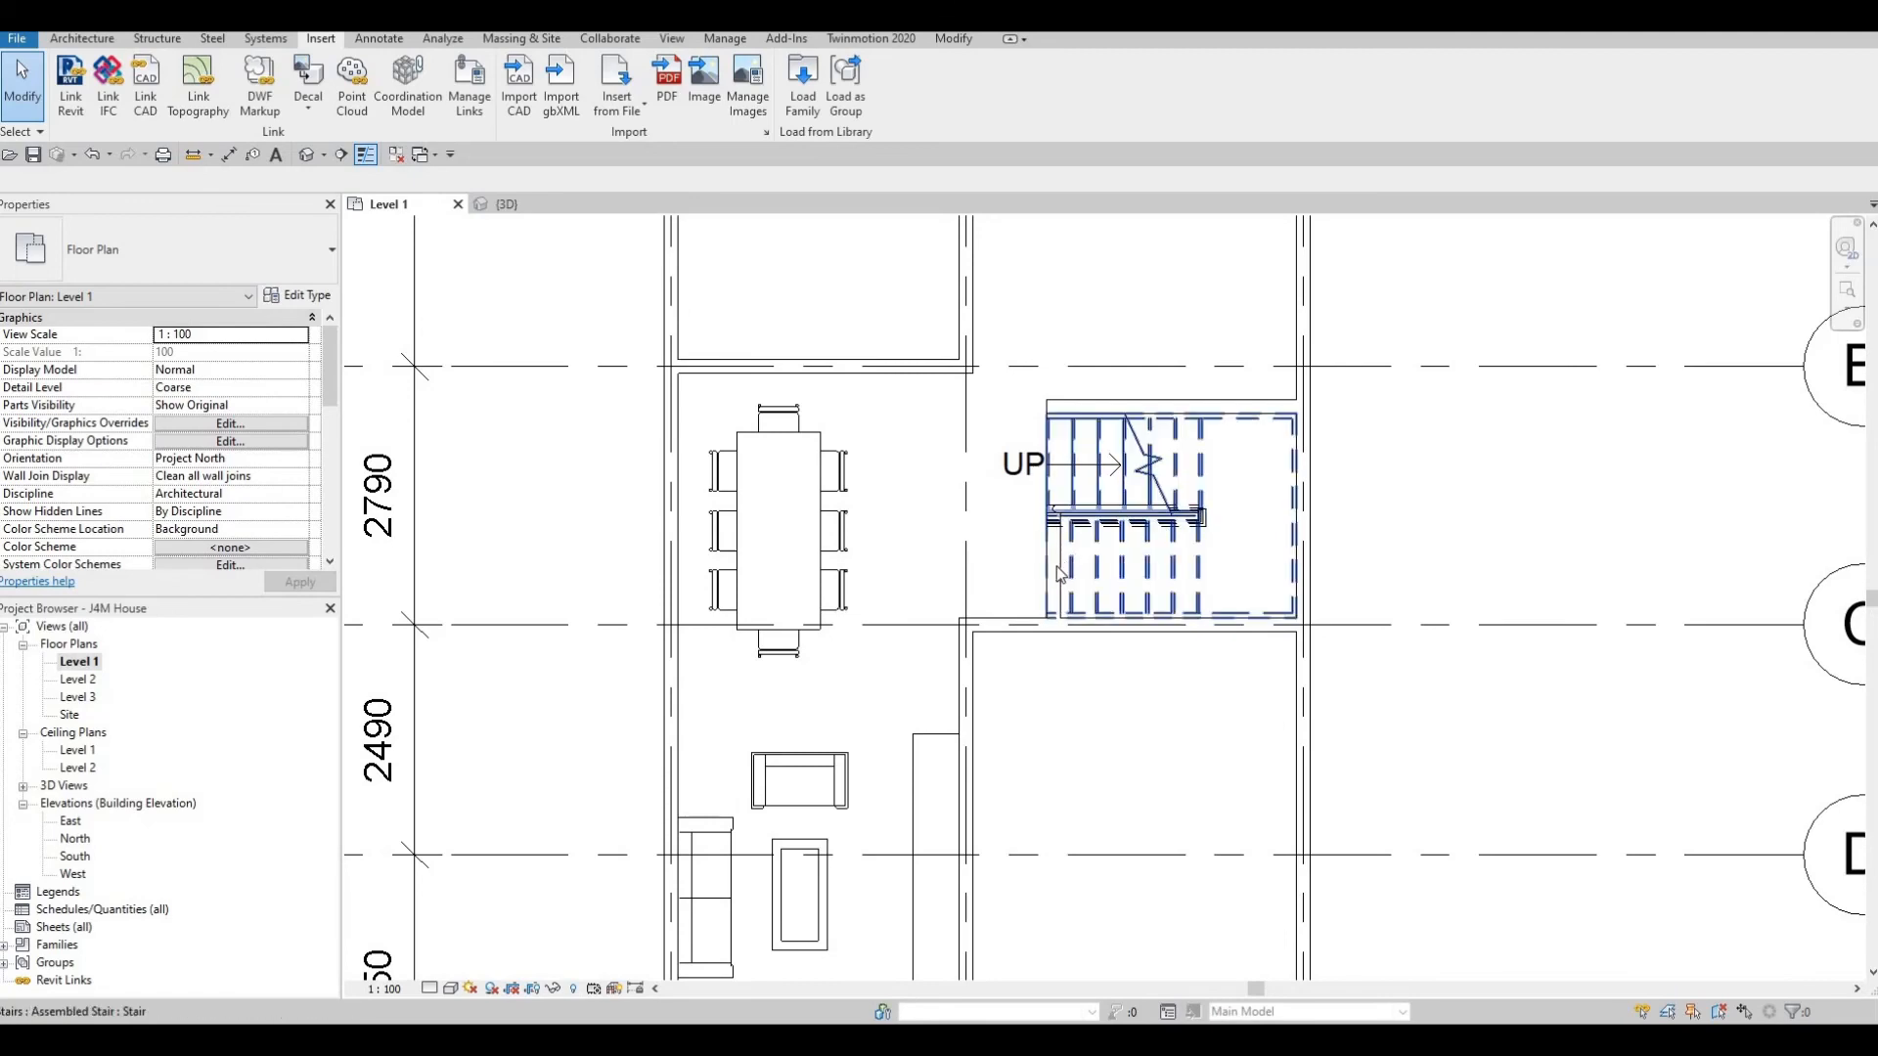
Draw a matching INTERIOR WALL 1 wall about 965 mm long from the railing's corner at the landing down to the wall along grid C.
{"action": "scroll", "coordinate": [1064, 536], "scroll_direction": "up", "scroll_amount": 3}
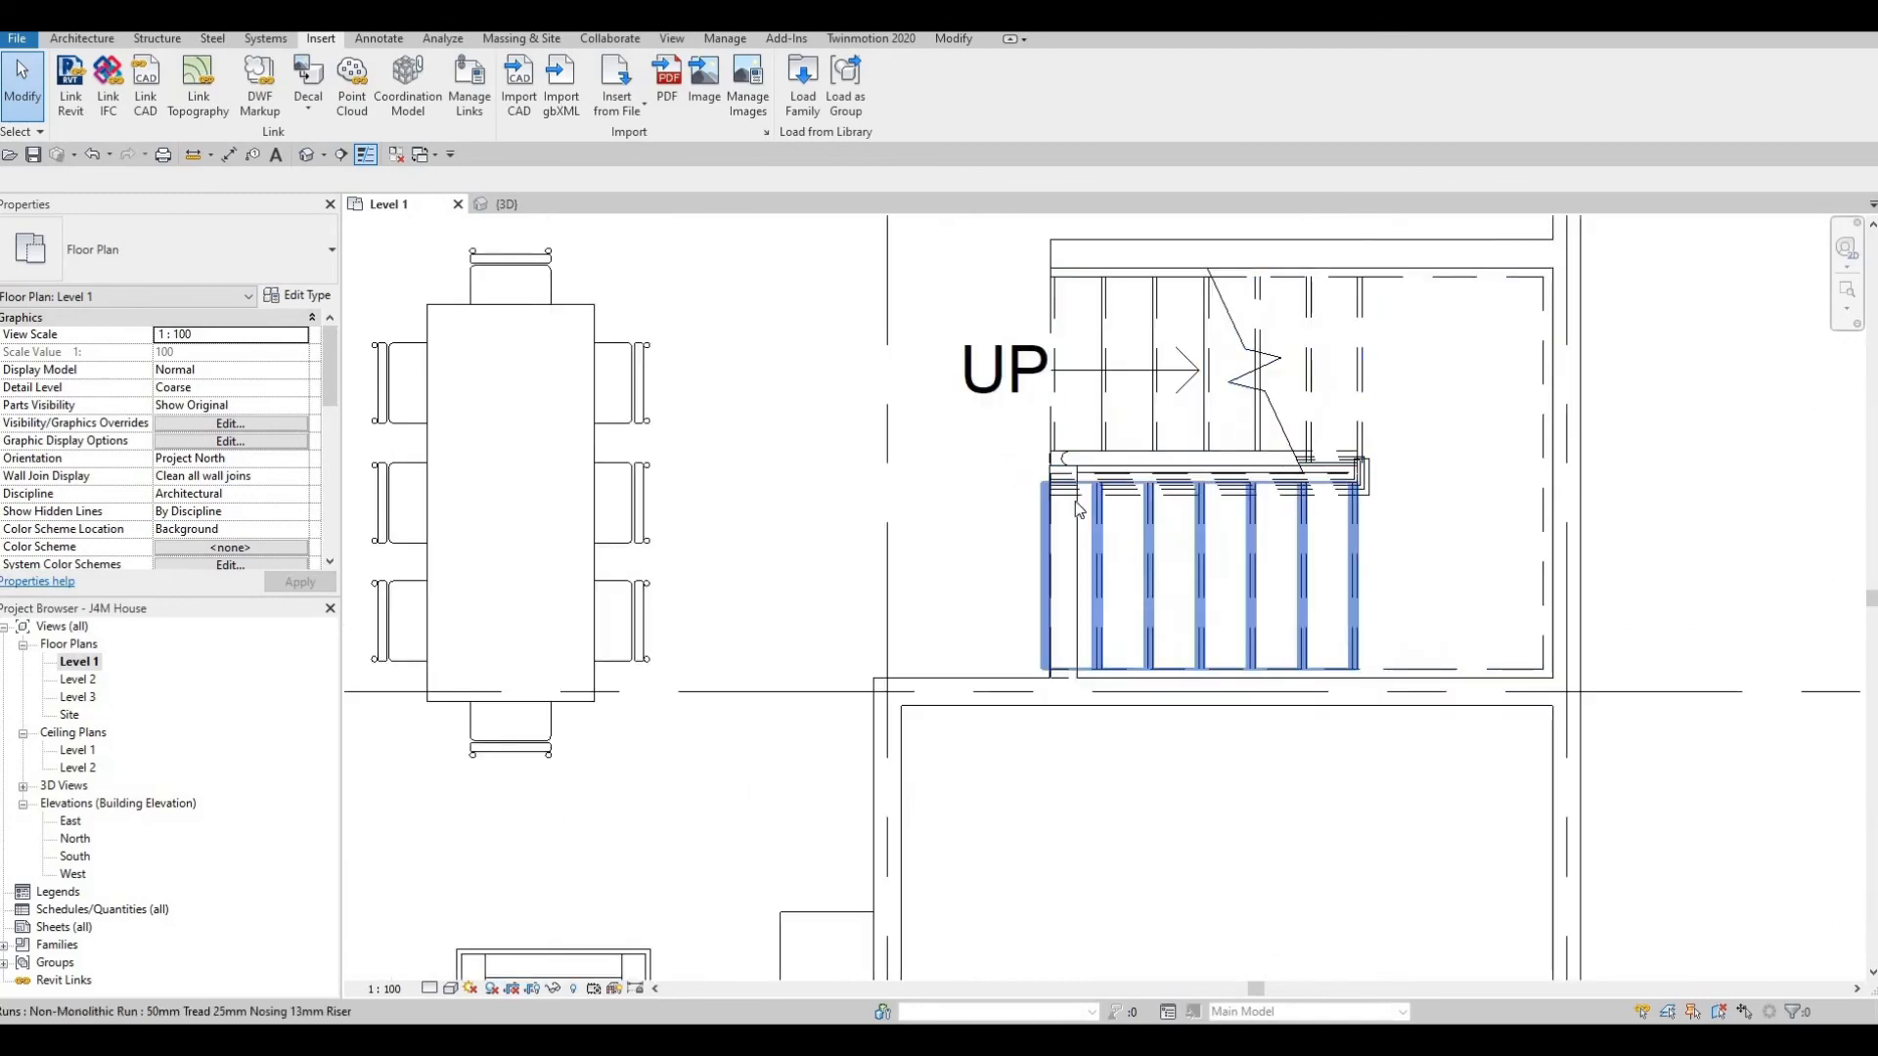
{"action": "left_click", "coordinate": [1072, 509]}
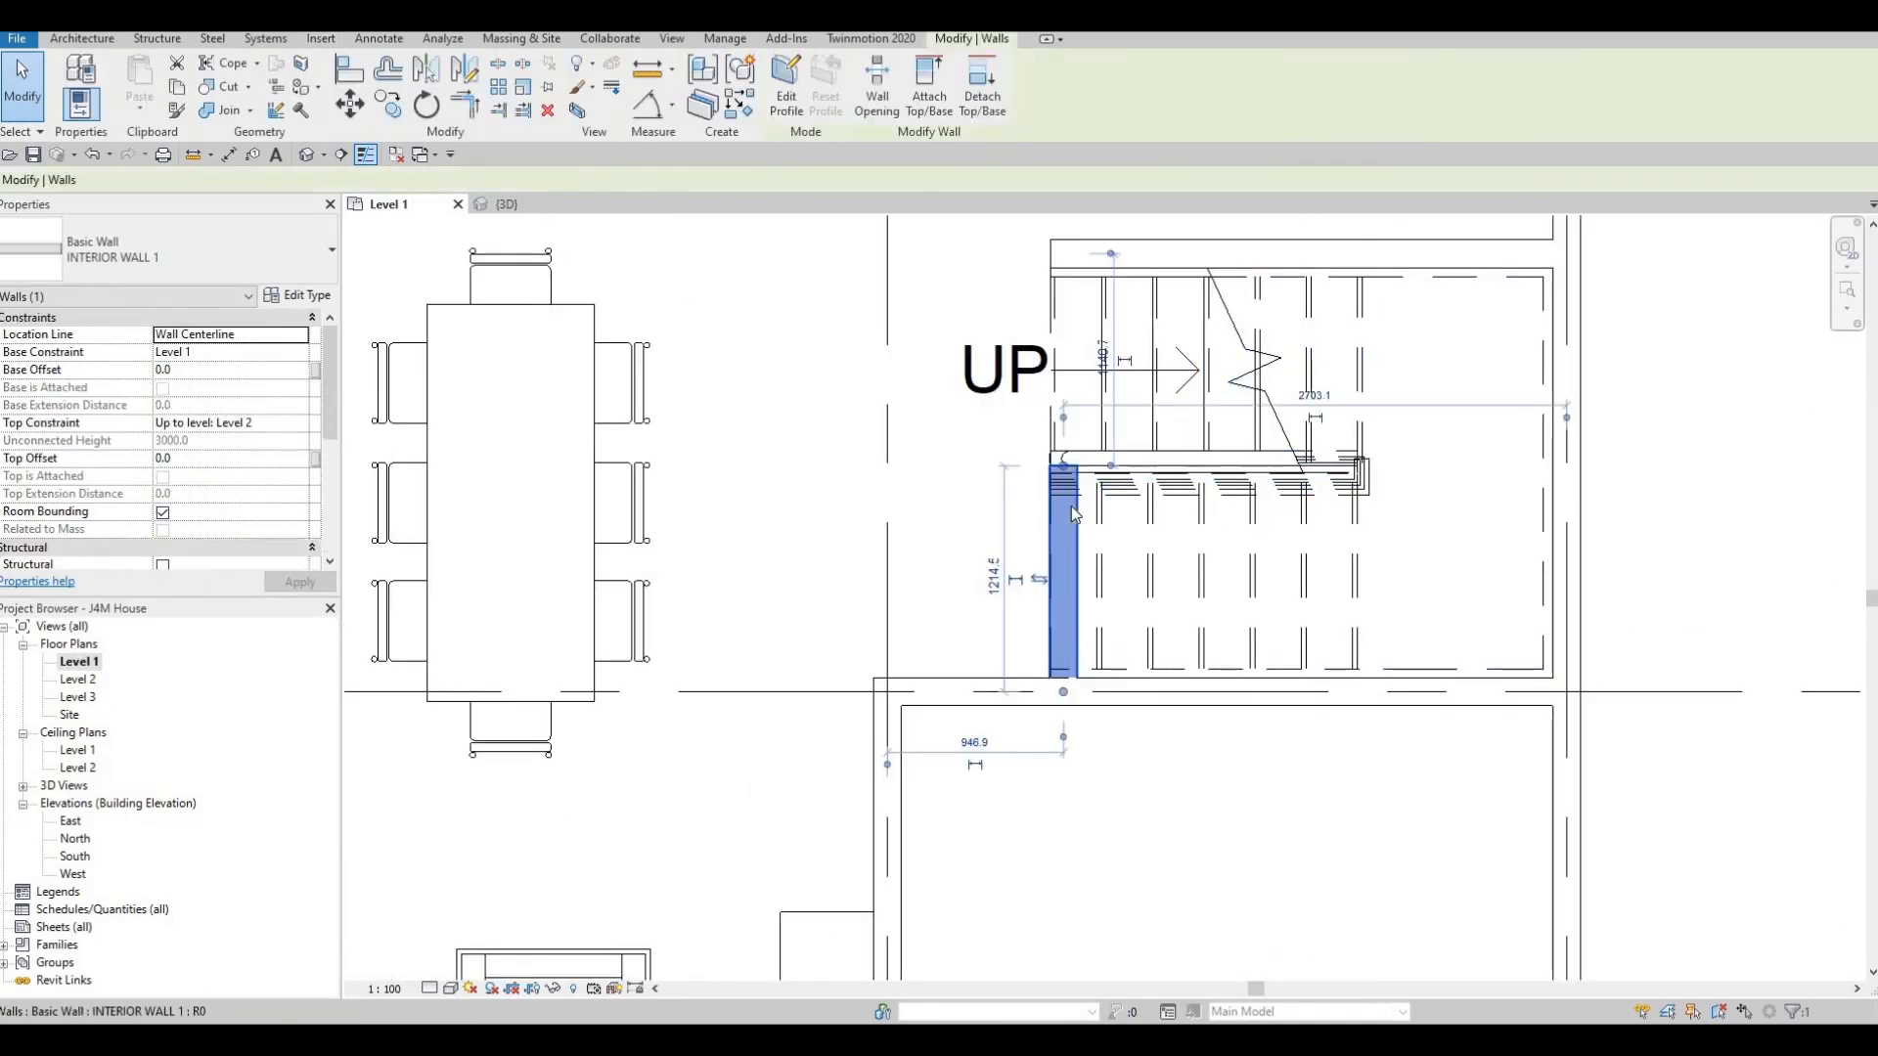
{"action": "key", "text": "c"}
{"action": "key", "text": "s"}
{"action": "scroll", "coordinate": [1389, 546], "scroll_direction": "up", "scroll_amount": 2}
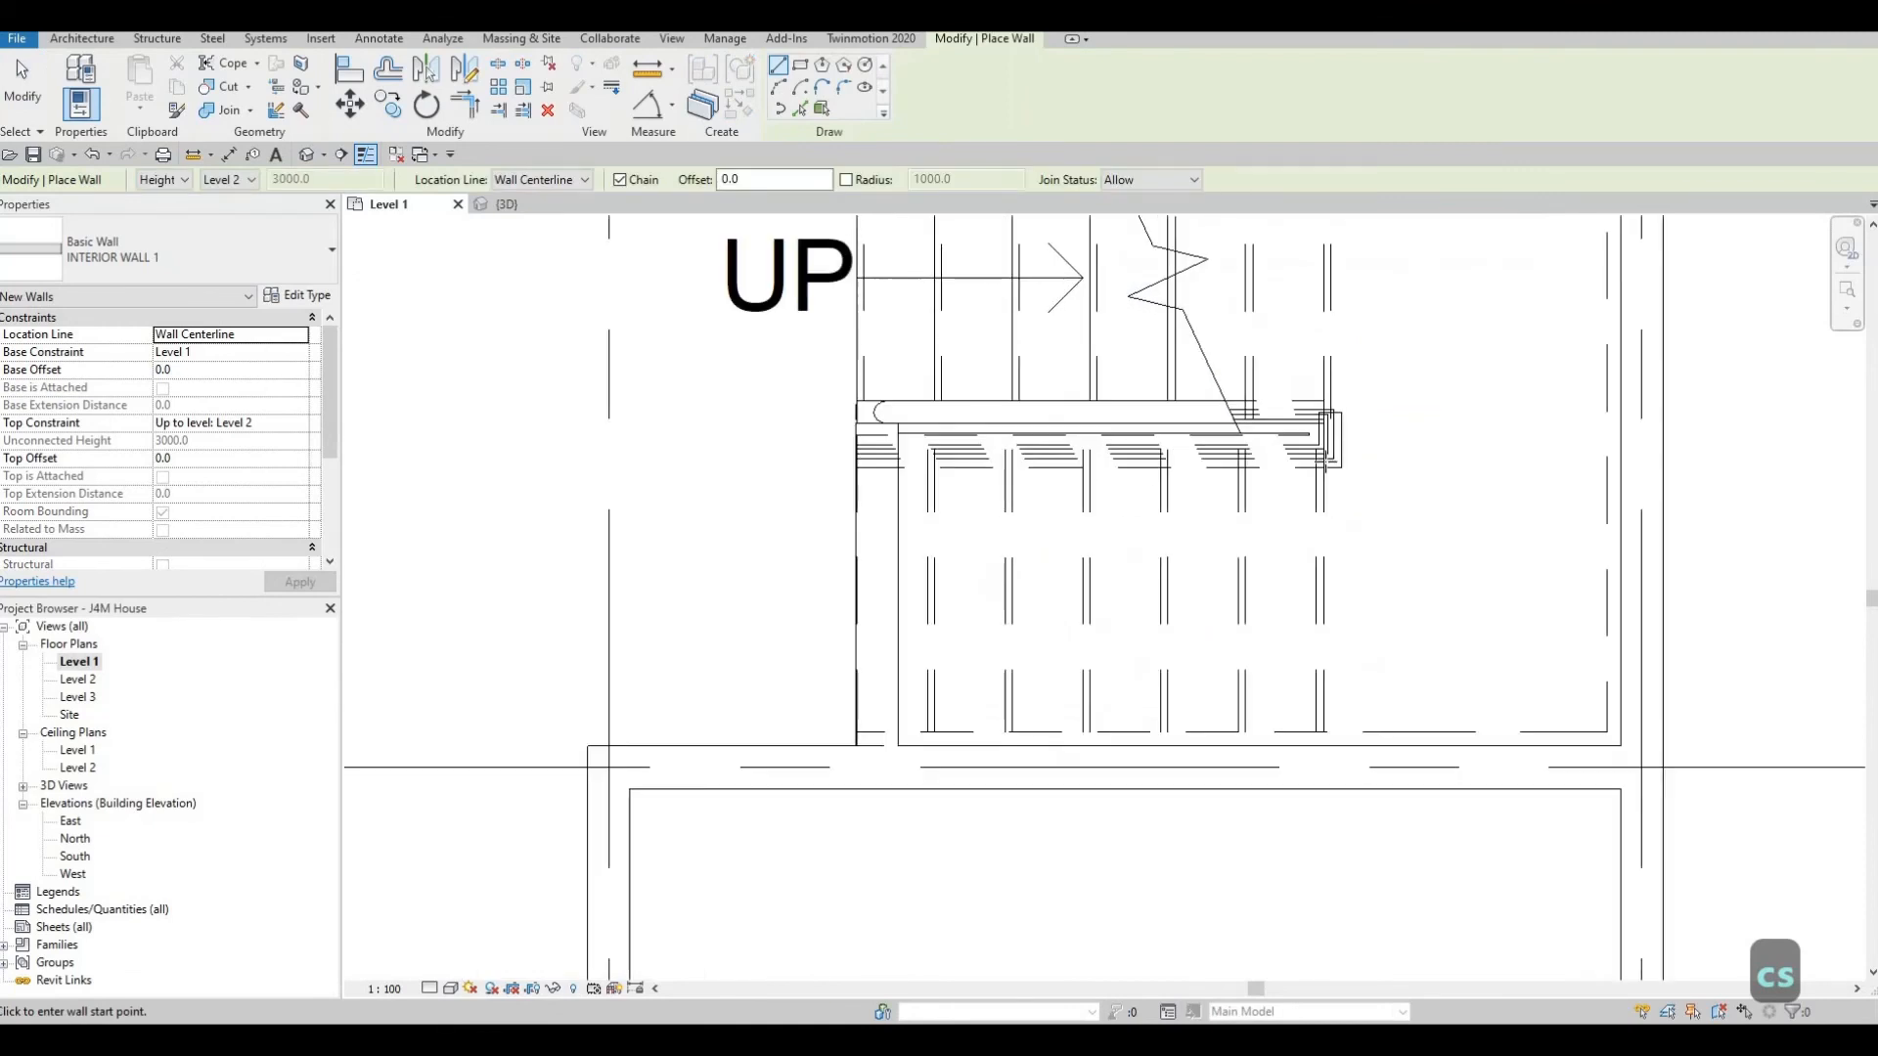
{"action": "left_click", "coordinate": [1324, 459]}
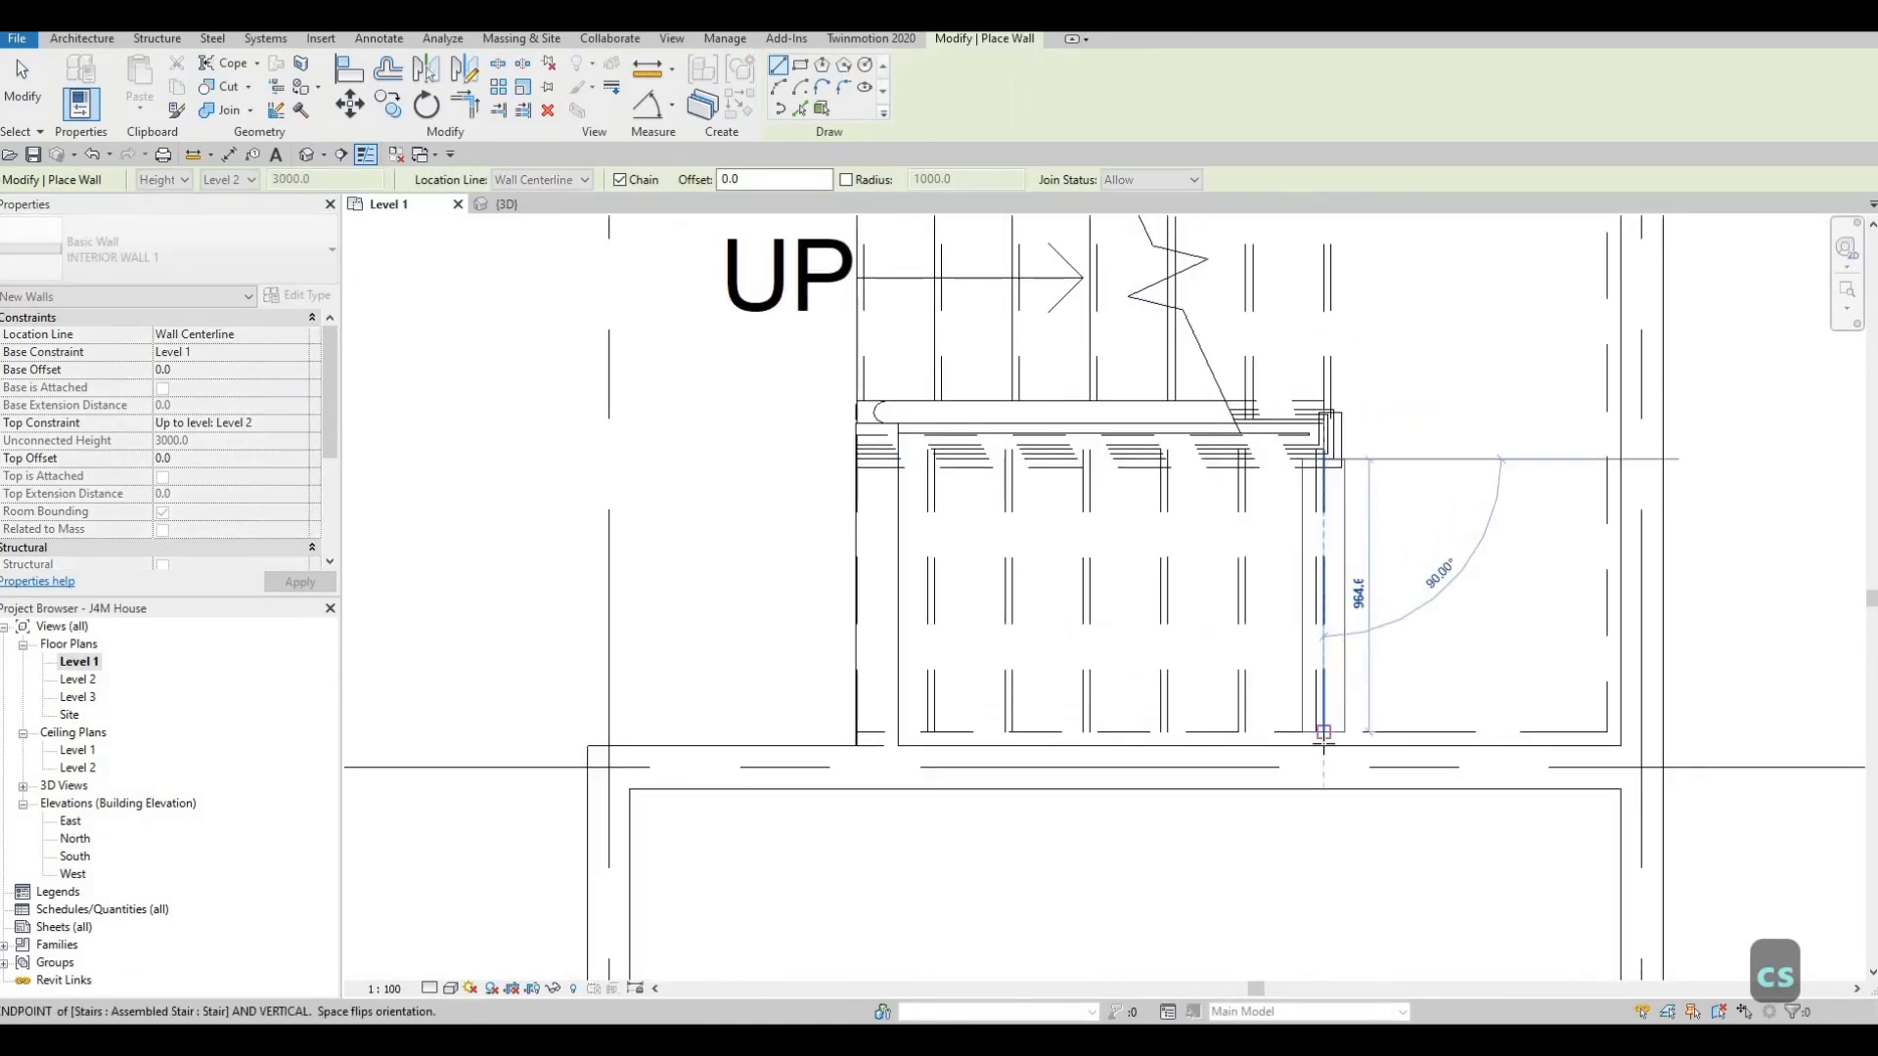
{"action": "key", "text": "Escape"}
{"action": "key", "text": "Escape"}
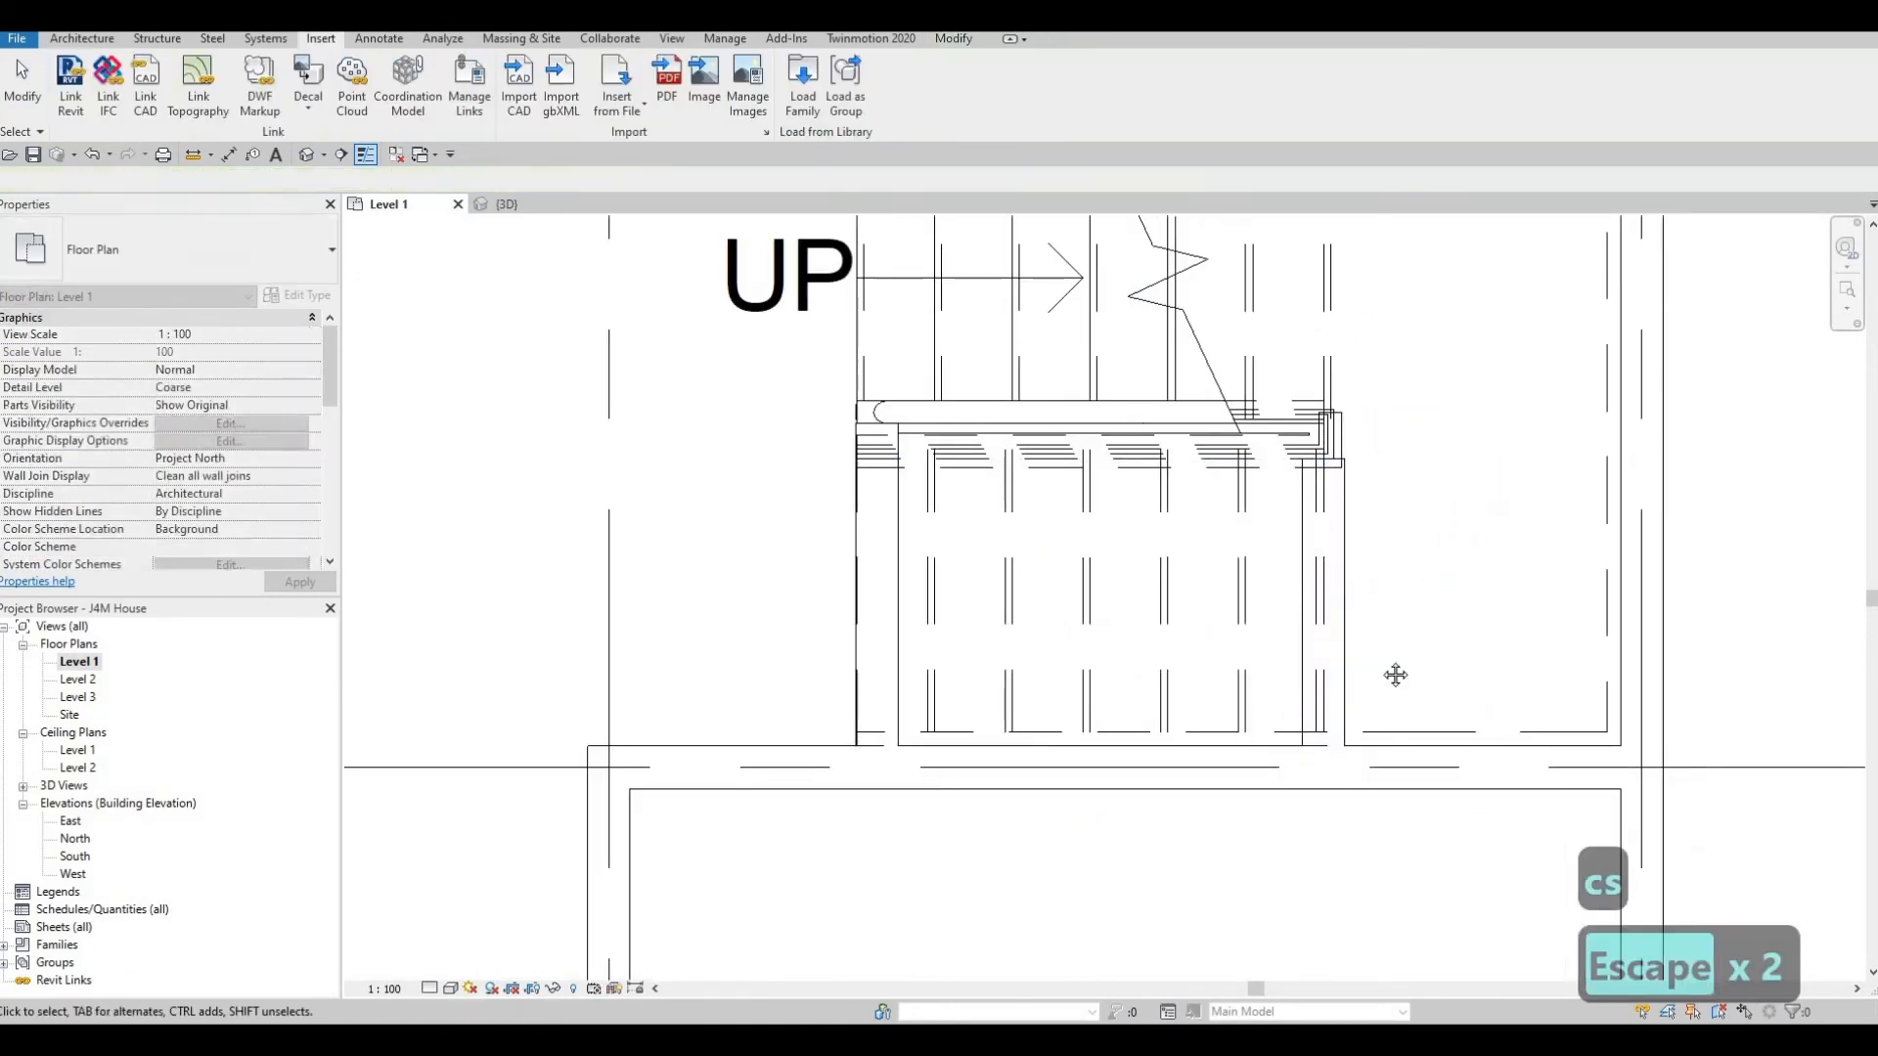
{"action": "key", "text": "Escape"}
Nudge the new landing-side stair wall nine increments up to meet the stair railing, and clear the selection.
{"action": "scroll", "coordinate": [1467, 577], "scroll_direction": "down", "scroll_amount": 2}
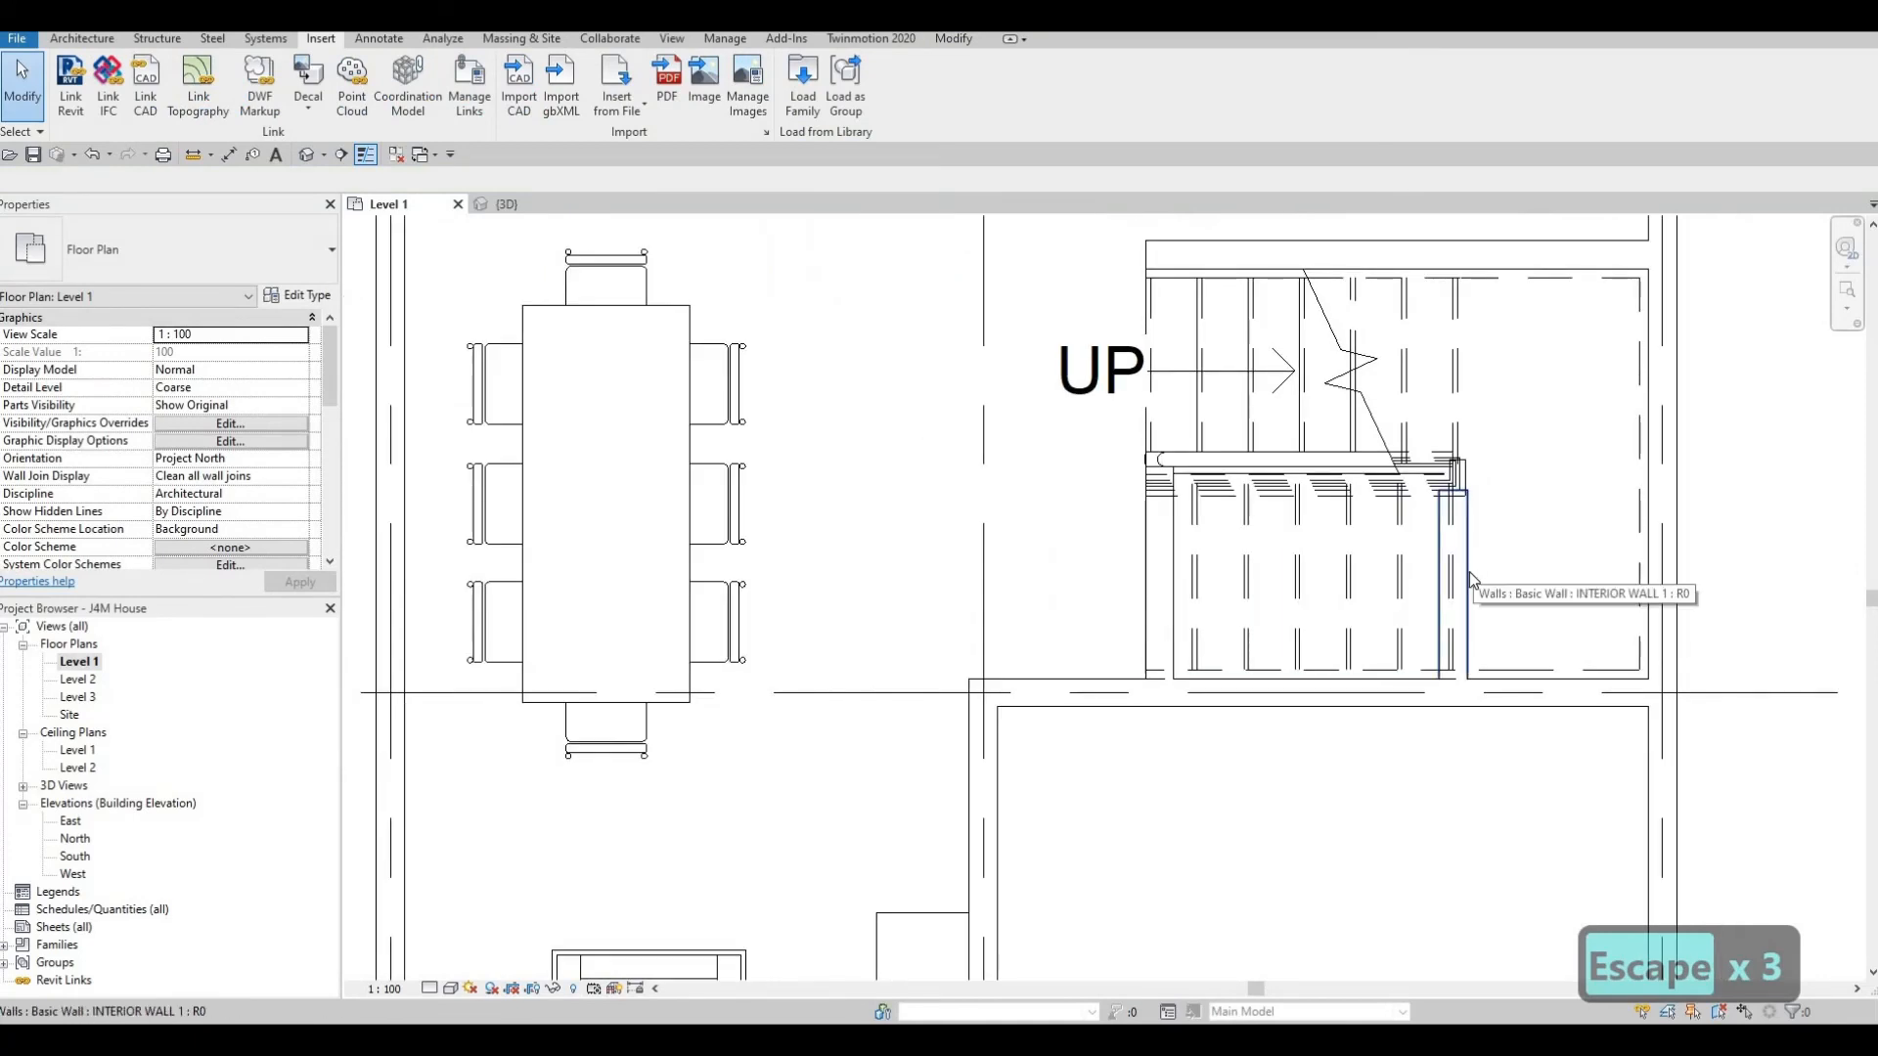
{"action": "scroll", "coordinate": [1458, 548], "scroll_direction": "up", "scroll_amount": 2}
{"action": "scroll", "coordinate": [1423, 620], "scroll_direction": "up", "scroll_amount": 2}
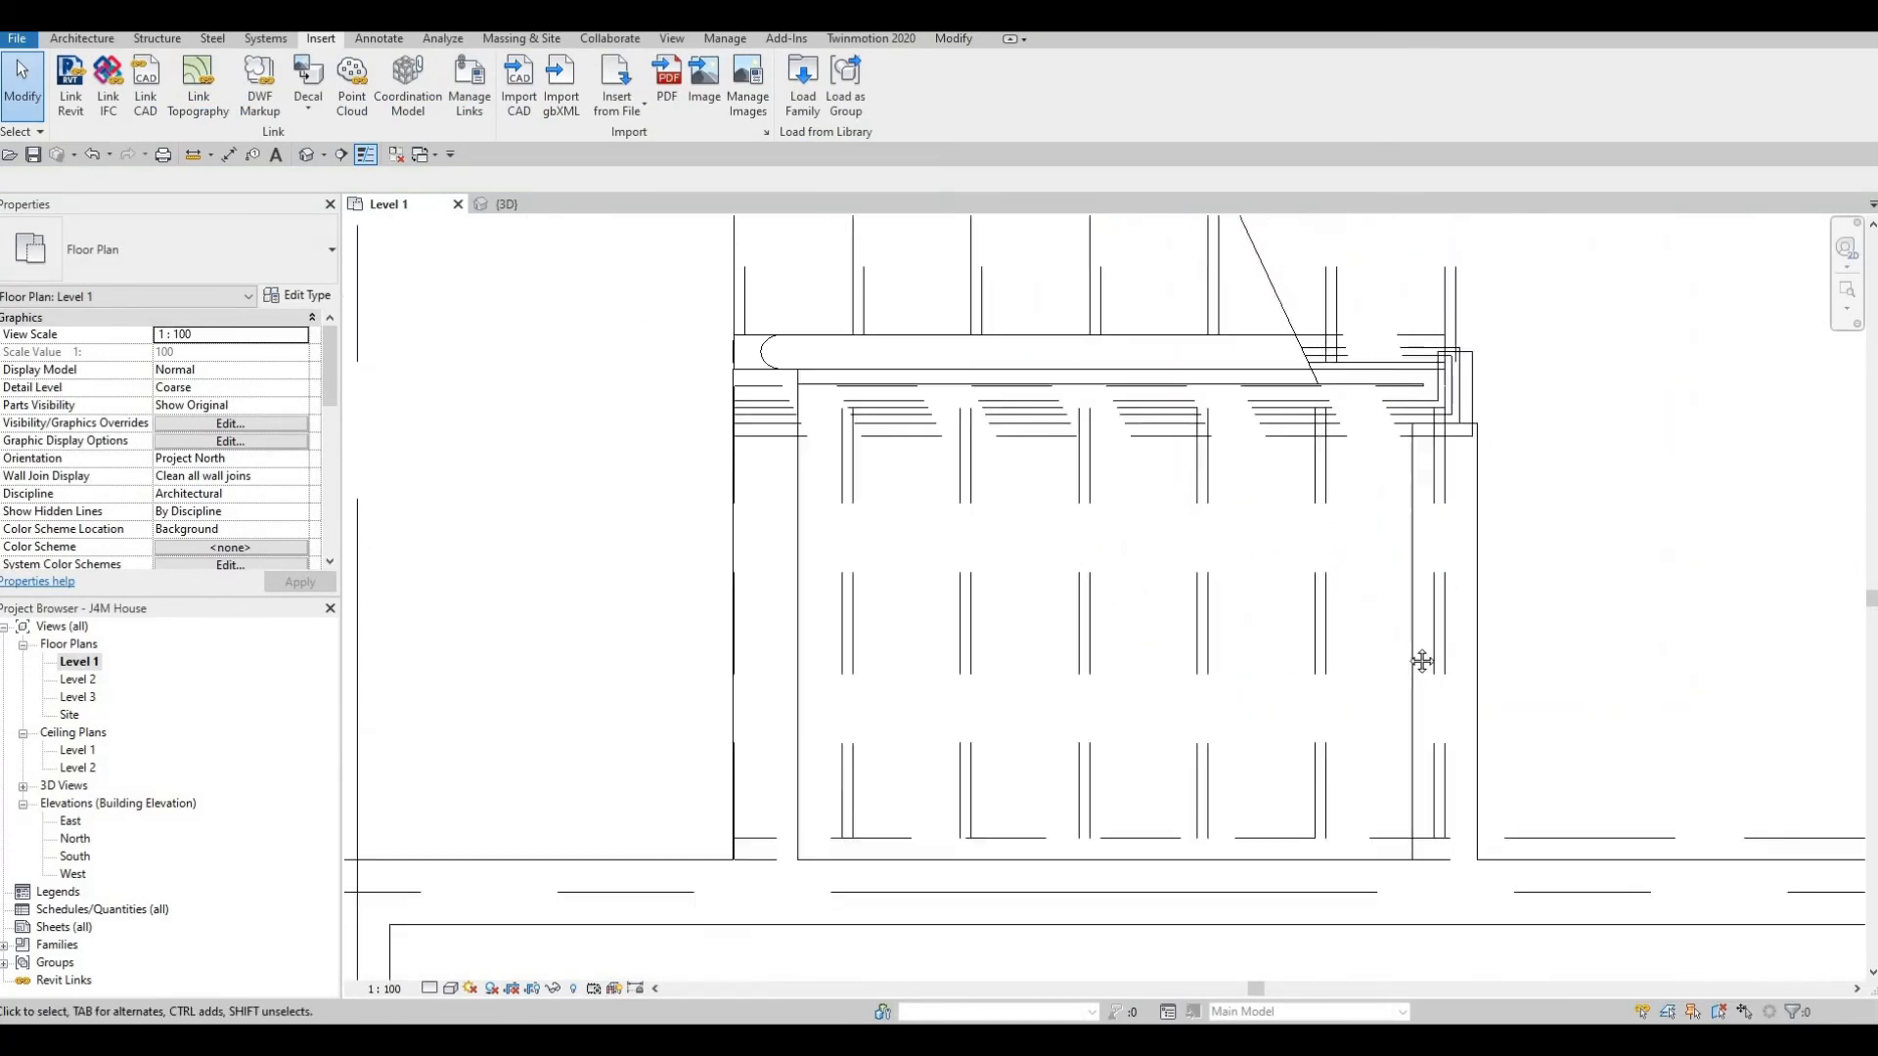
{"action": "scroll", "coordinate": [1459, 507], "scroll_direction": "down", "scroll_amount": 1}
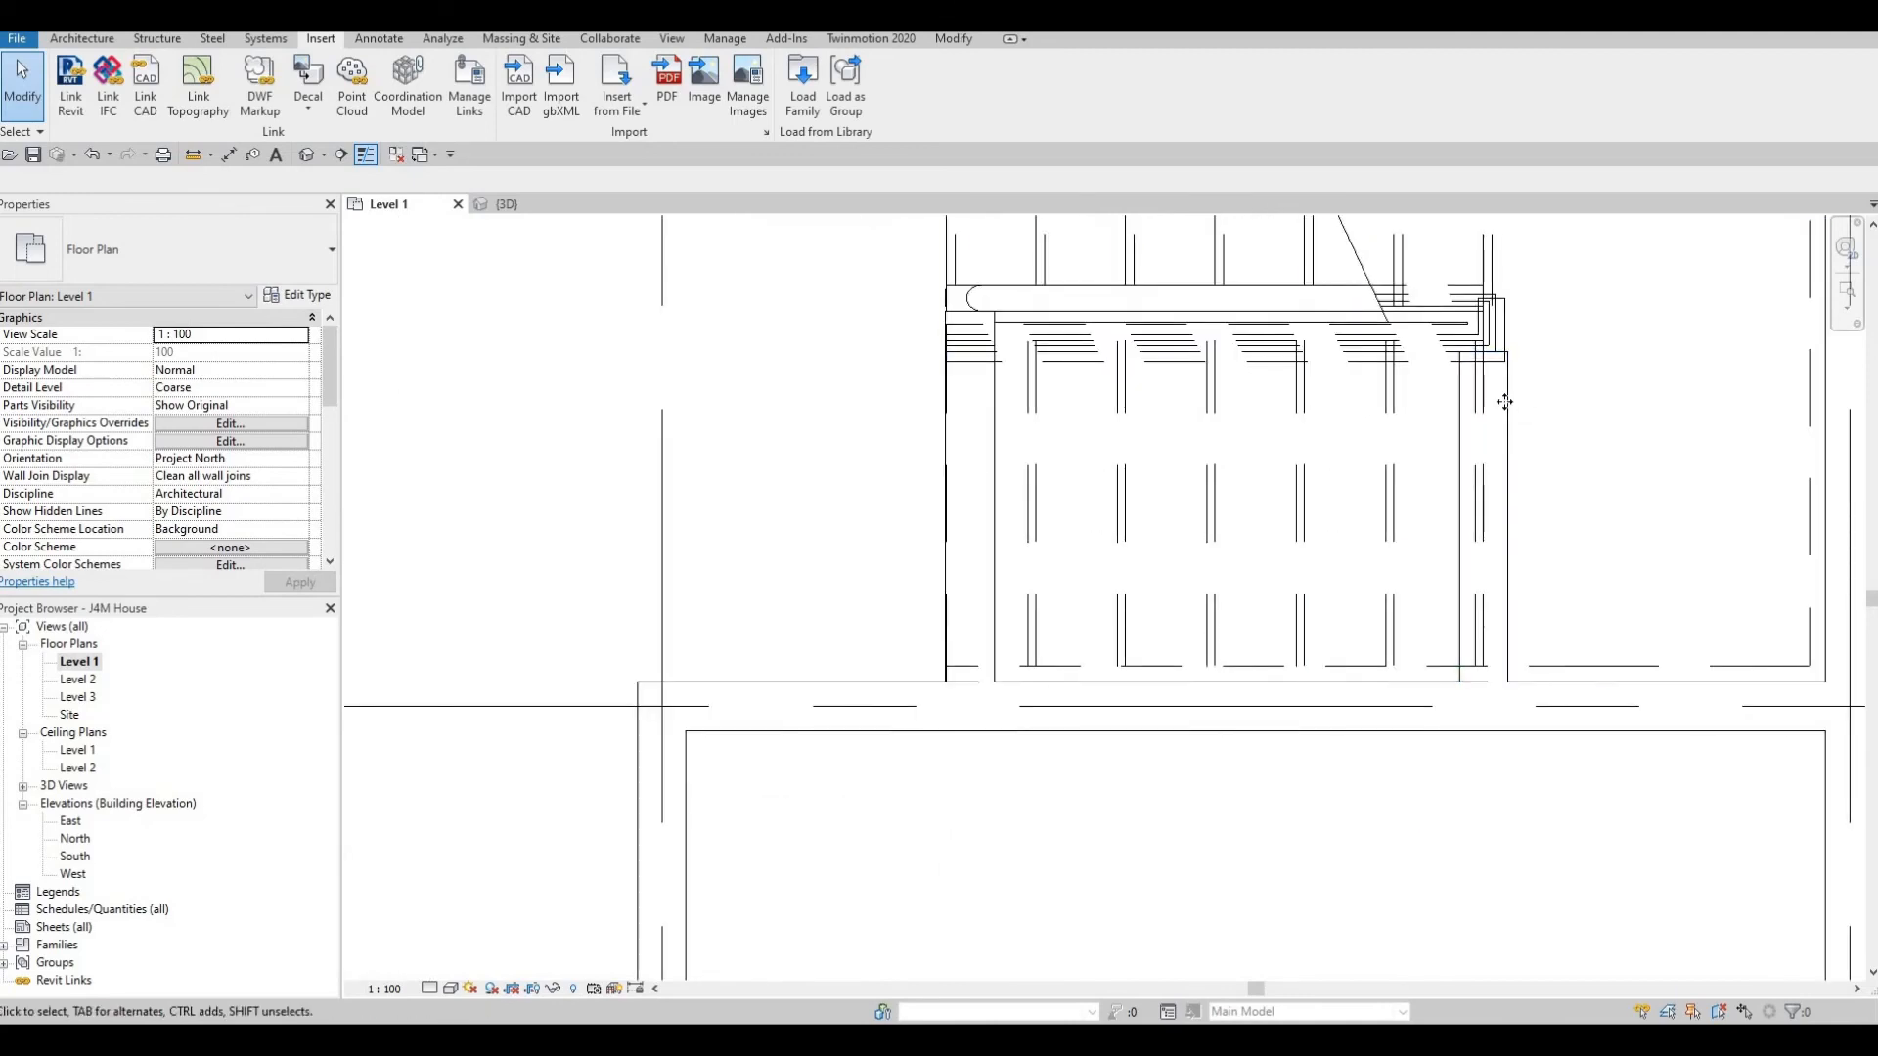
{"action": "left_click", "coordinate": [1507, 406]}
{"action": "key", "text": "Up"}
{"action": "key", "text": "Up"}
{"action": "key", "text": "Up"}
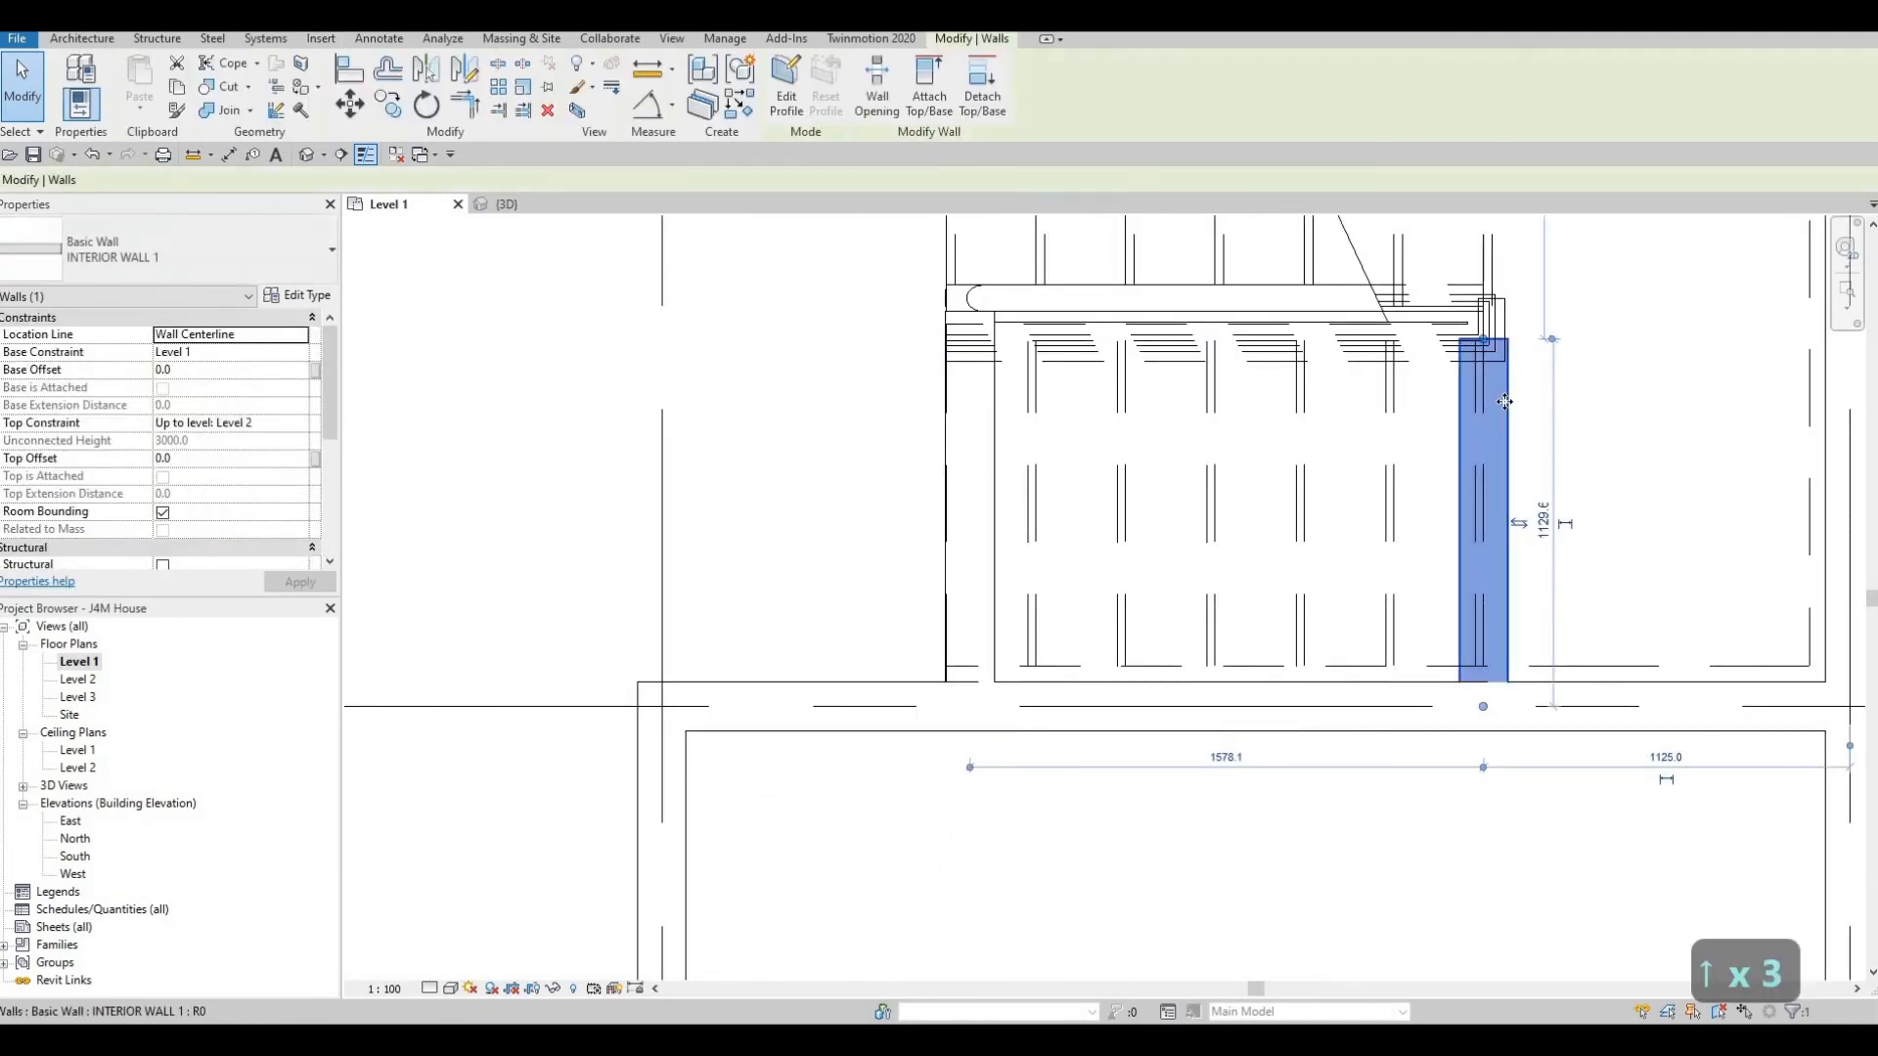
{"action": "key", "text": "Up"}
{"action": "key", "text": "Up"}
{"action": "key", "text": "Up"}
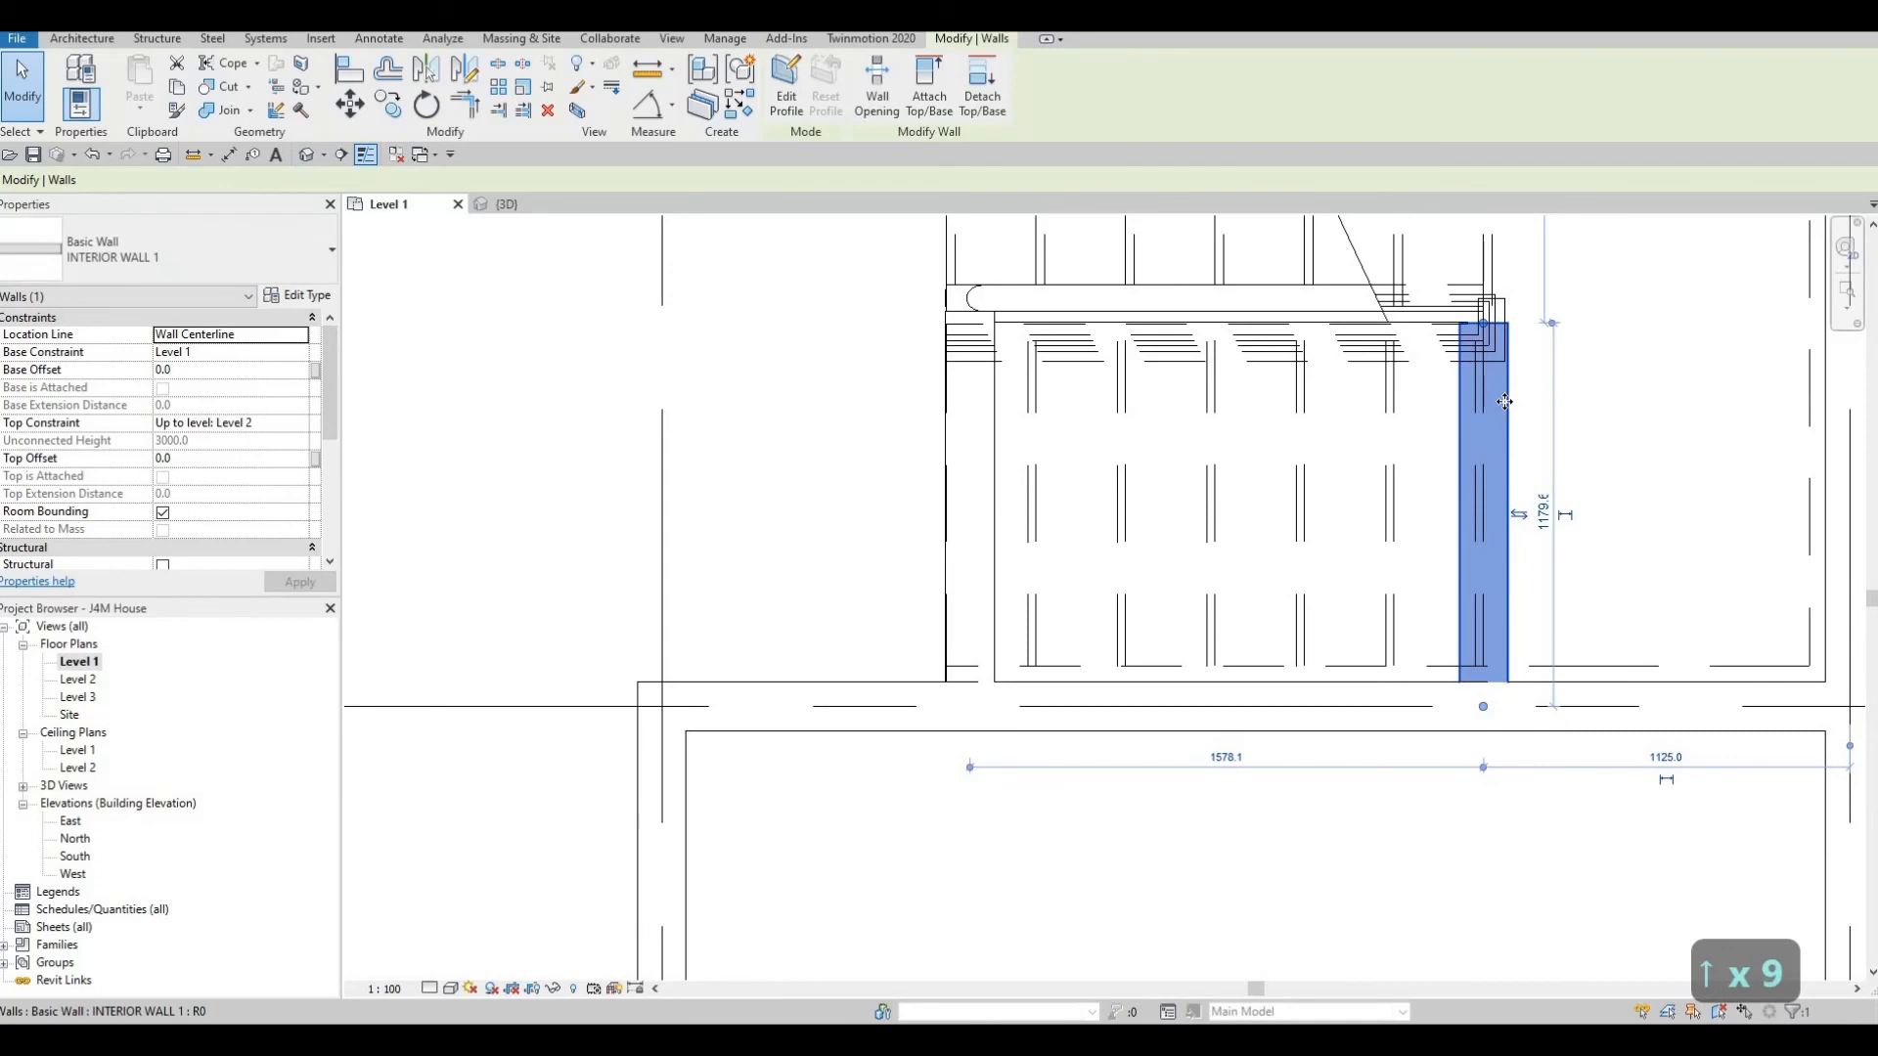
{"action": "key", "text": "Escape"}
{"action": "key", "text": "Escape"}
{"action": "key", "text": "Escape"}
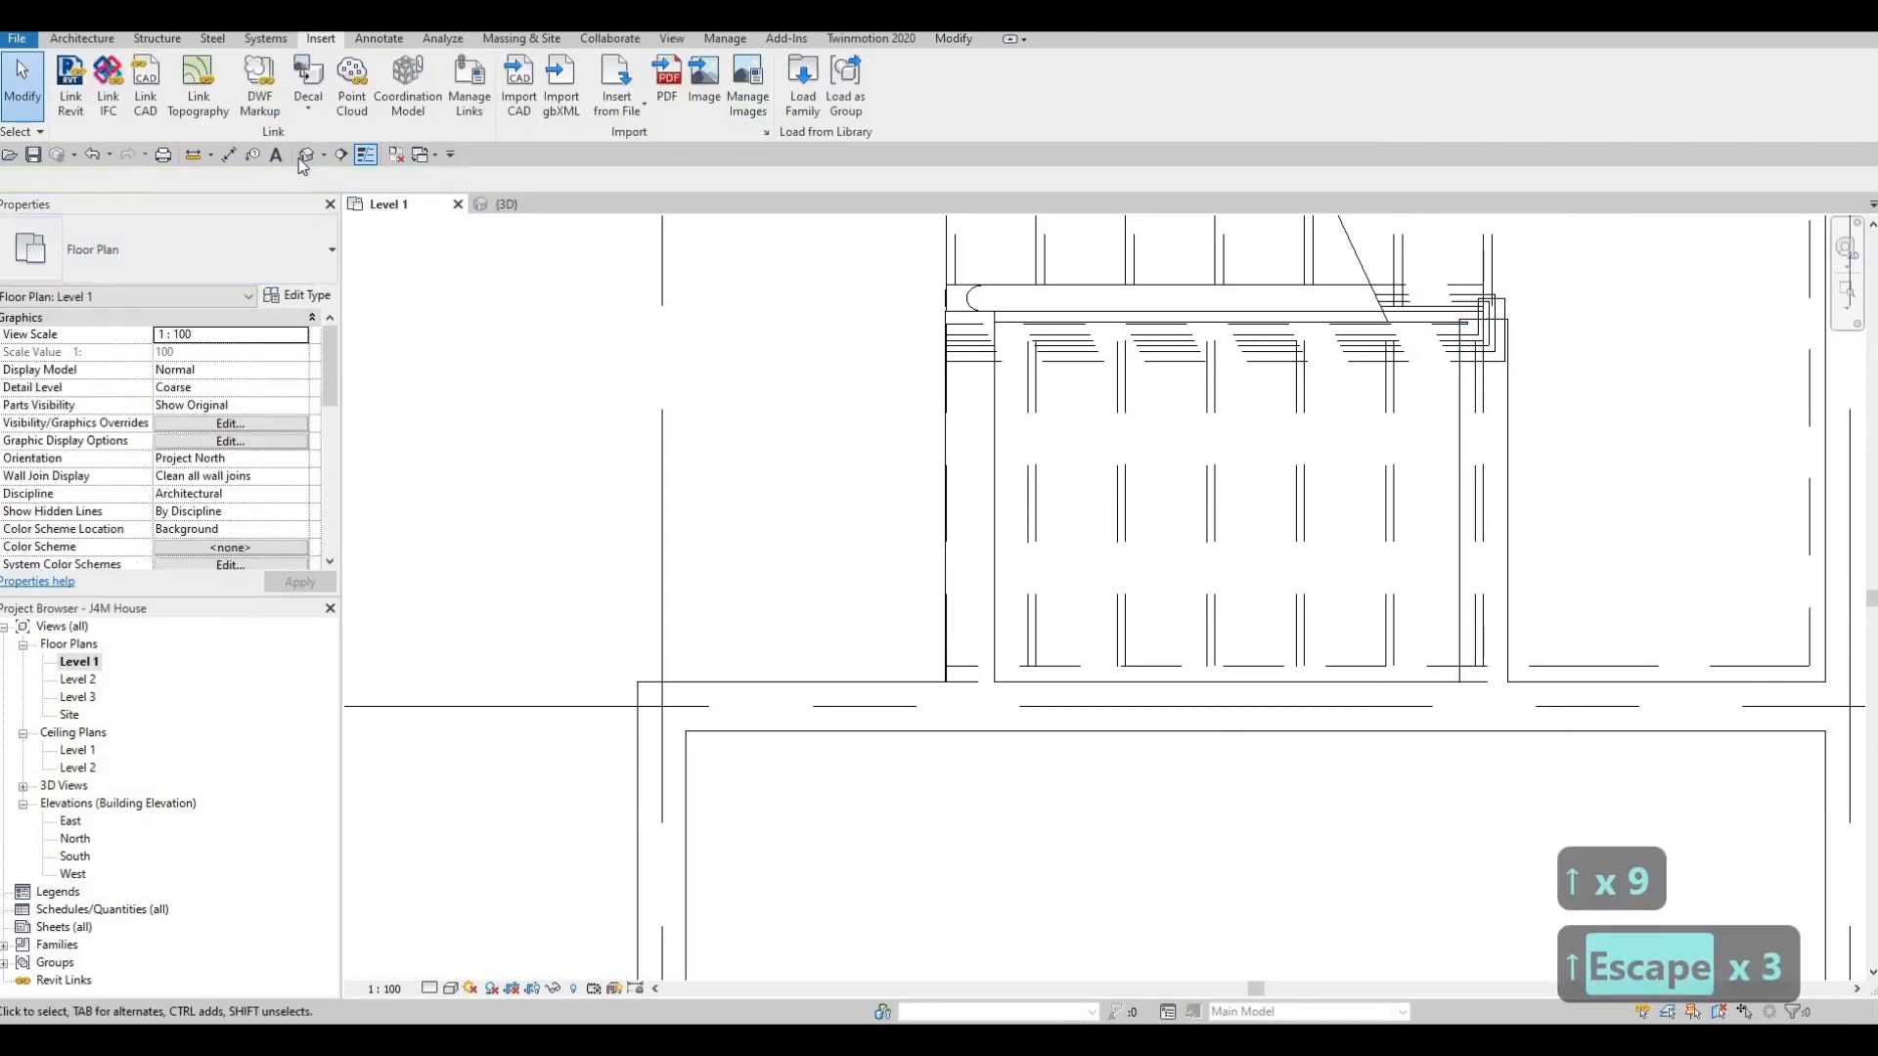
In the 3D view, lower the top of the landing-side stair wall beneath the upper flight, to a top offset of -1350.7.
{"action": "left_click", "coordinate": [307, 155]}
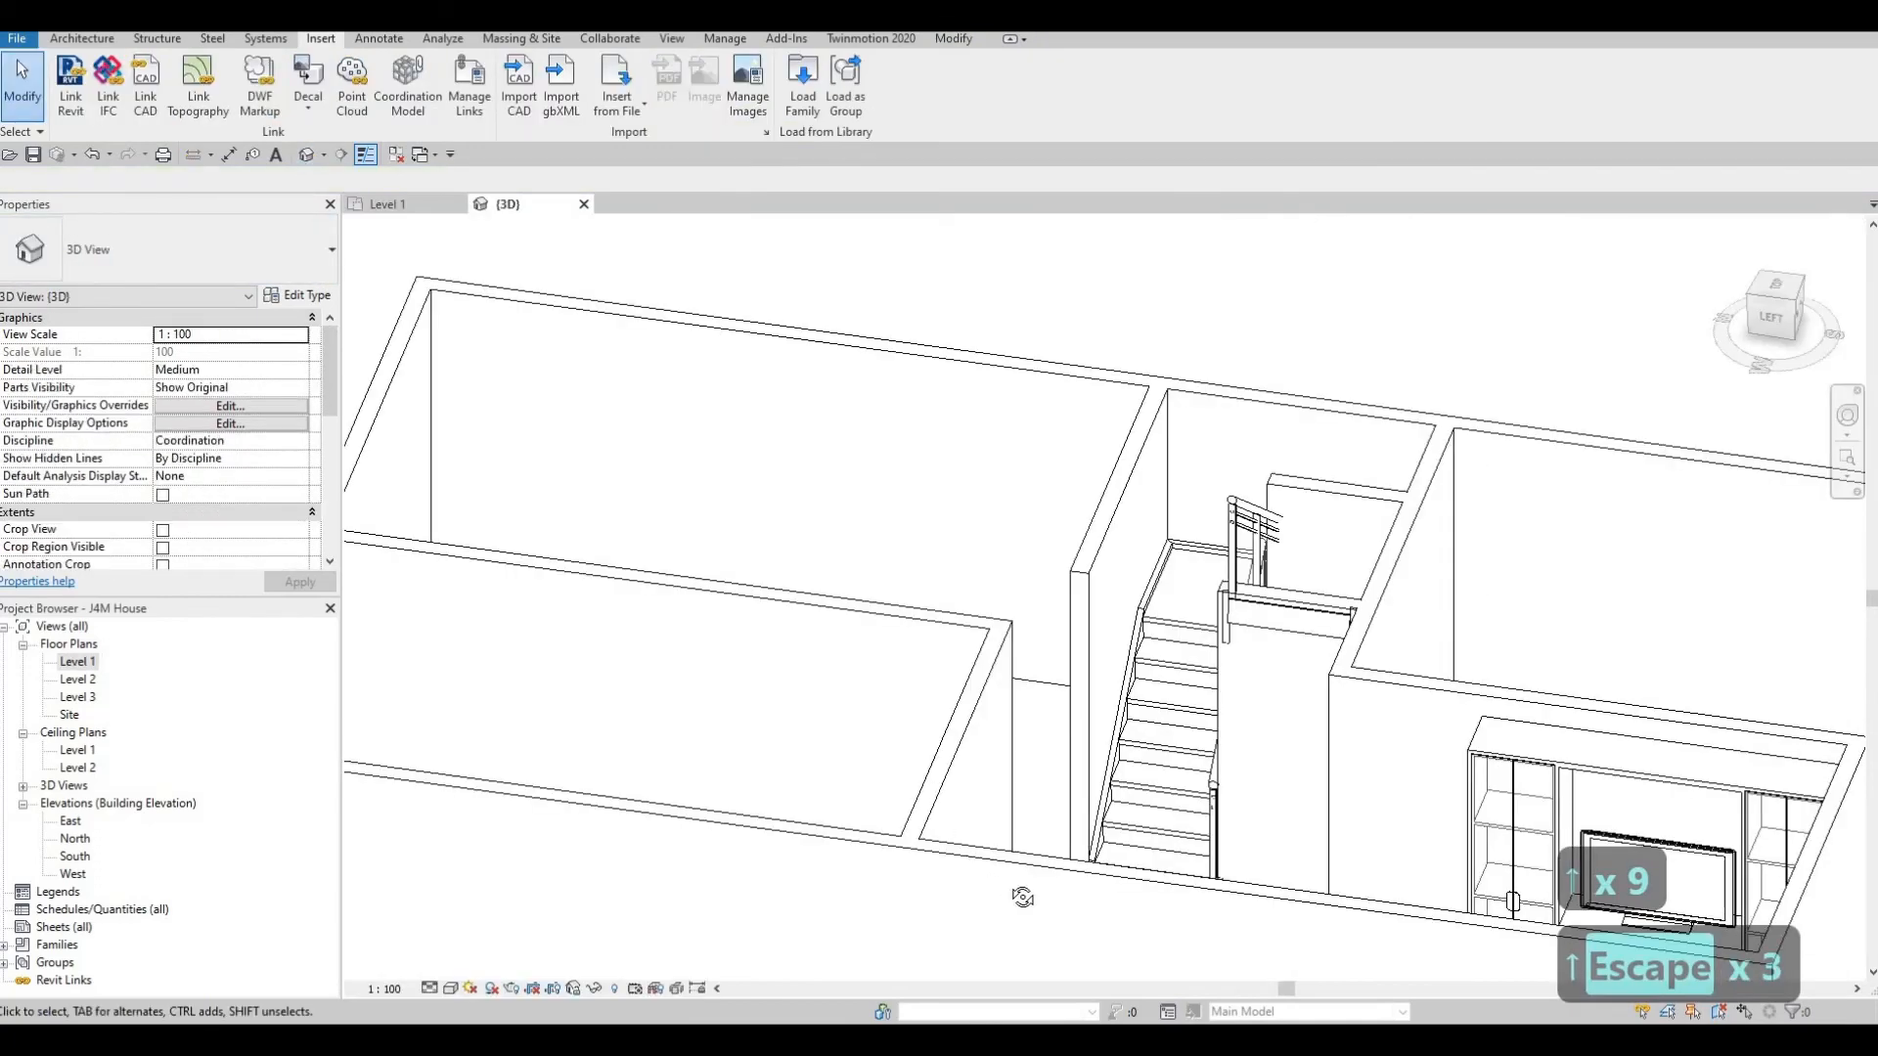
{"action": "middle_click_drag", "start_coordinate": [1024, 897], "coordinate": [1095, 832], "text": "shift"}
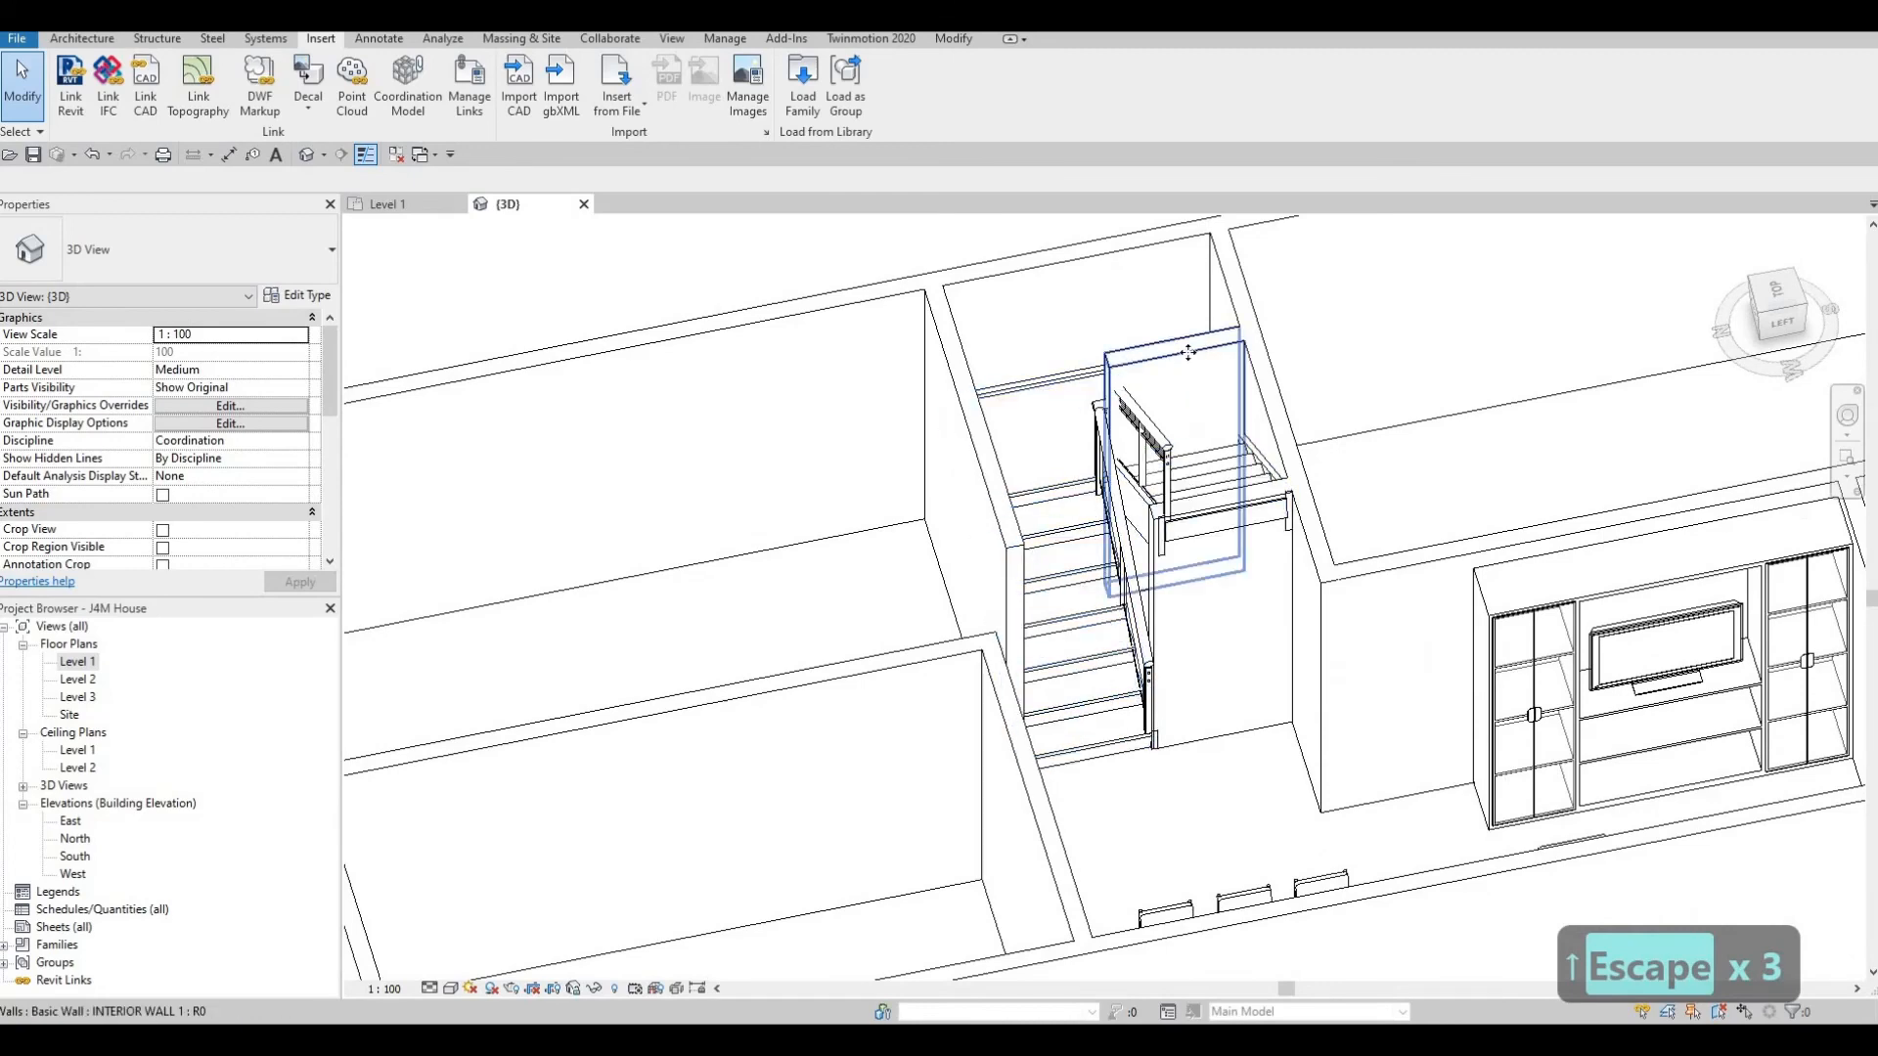
{"action": "left_click", "coordinate": [1188, 352]}
{"action": "left_click_drag", "start_coordinate": [1179, 413], "coordinate": [1186, 519]}
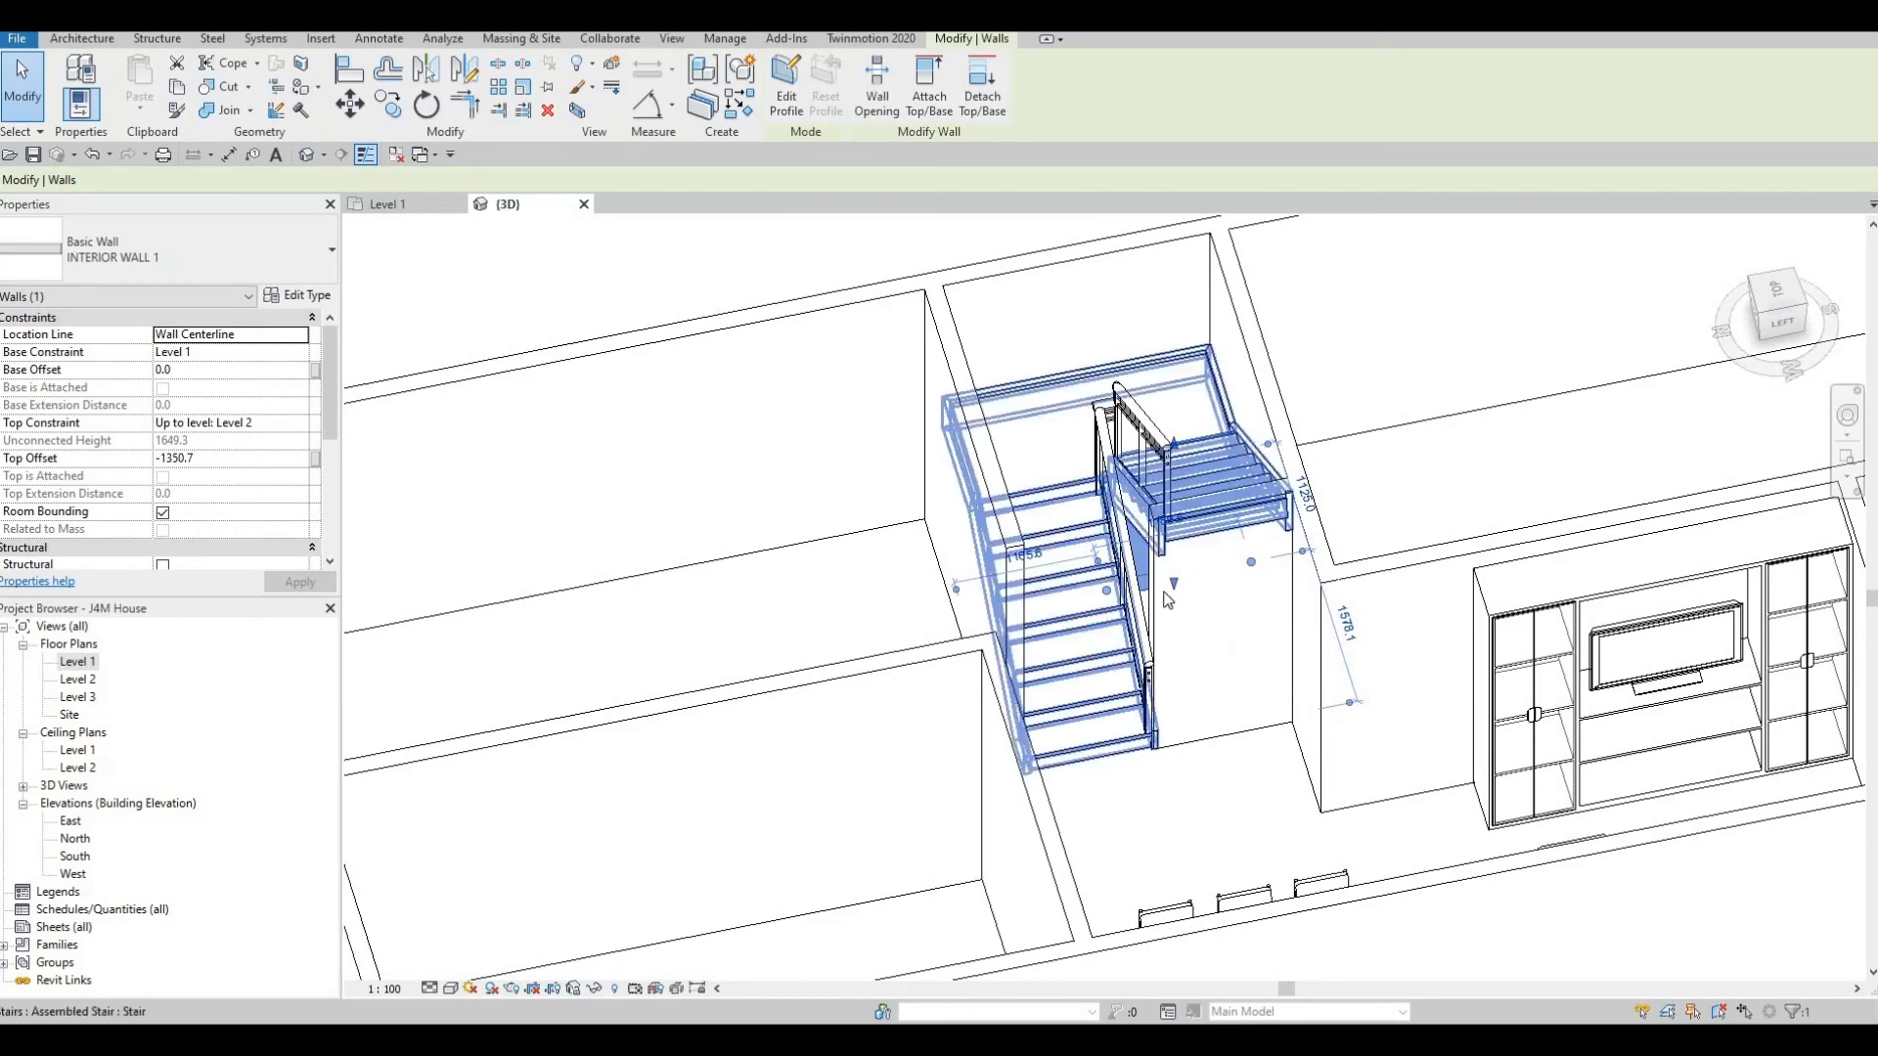
Lower the top of the open-end stair wall to the stair's underside, at a top offset of -370.5, and clear the selection.
{"action": "mouse_move", "coordinate": [1205, 529]}
{"action": "left_mouse_down"}
{"action": "mouse_move", "coordinate": [1213, 507]}
{"action": "mouse_move", "coordinate": [1224, 539]}
{"action": "left_mouse_up"}
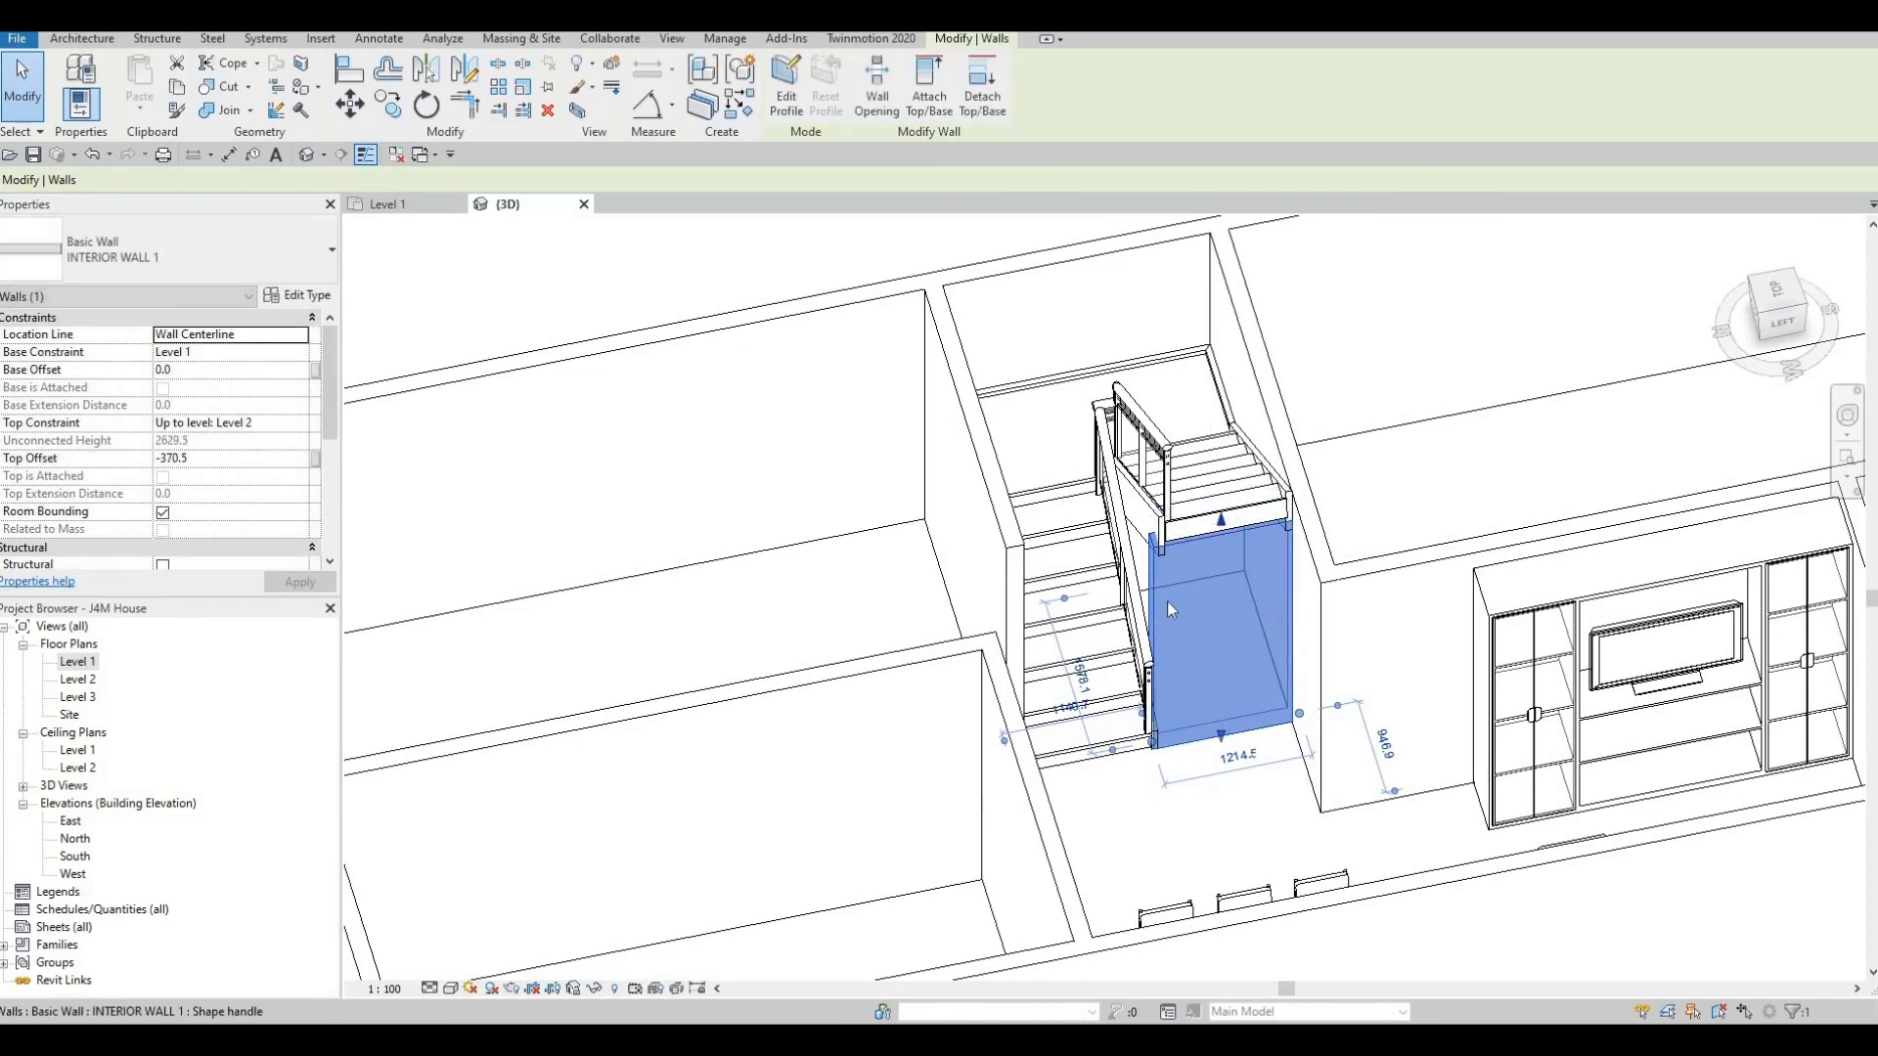
{"action": "key", "text": "Escape"}
{"action": "key", "text": "Escape"}
Examine the enclosed stair, the dining set and the living area from several angles in the 3D view.
{"action": "middle_click_drag", "start_coordinate": [1262, 695], "coordinate": [1037, 578], "text": "shift"}
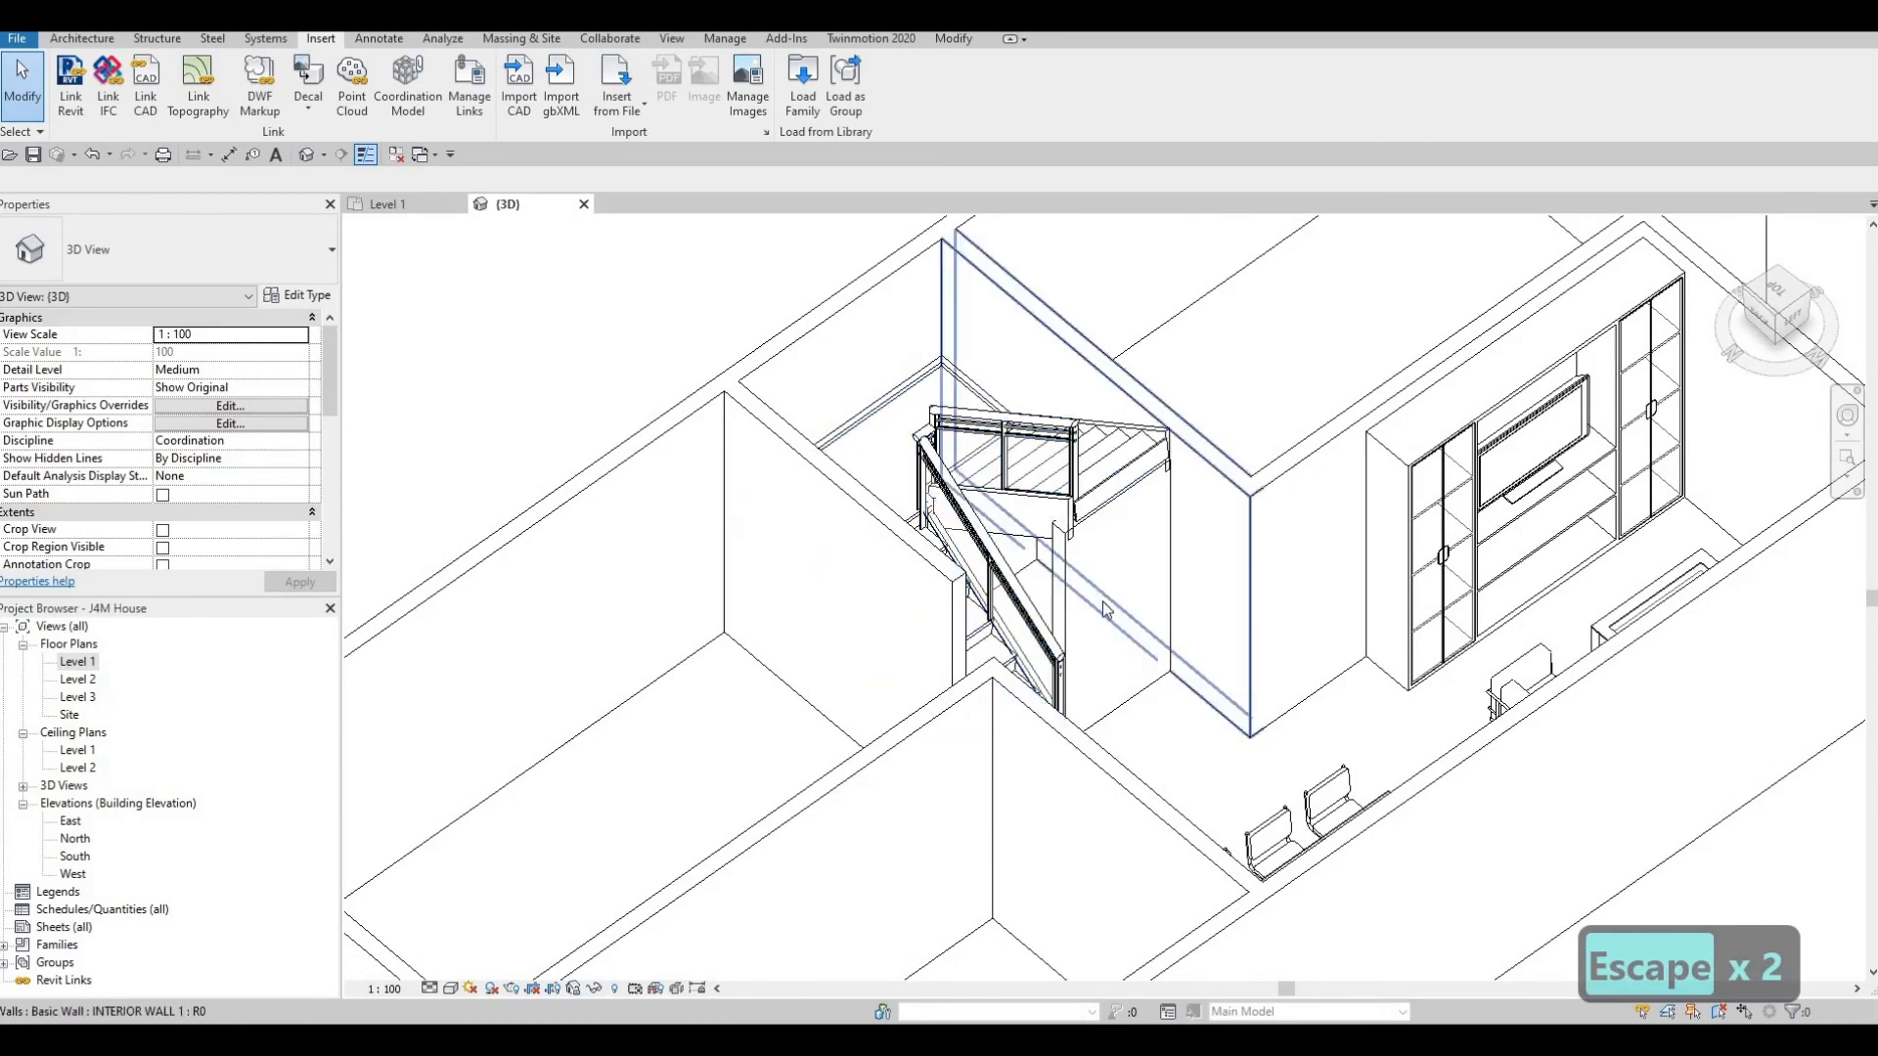
{"action": "middle_click_drag", "start_coordinate": [1017, 711], "coordinate": [884, 743], "text": "shift"}
{"action": "middle_click_drag", "start_coordinate": [1215, 686], "coordinate": [879, 732], "text": "shift"}
{"action": "middle_click_drag", "start_coordinate": [1035, 708], "coordinate": [1182, 474]}
{"action": "middle_click_drag", "start_coordinate": [1338, 510], "coordinate": [1347, 511]}
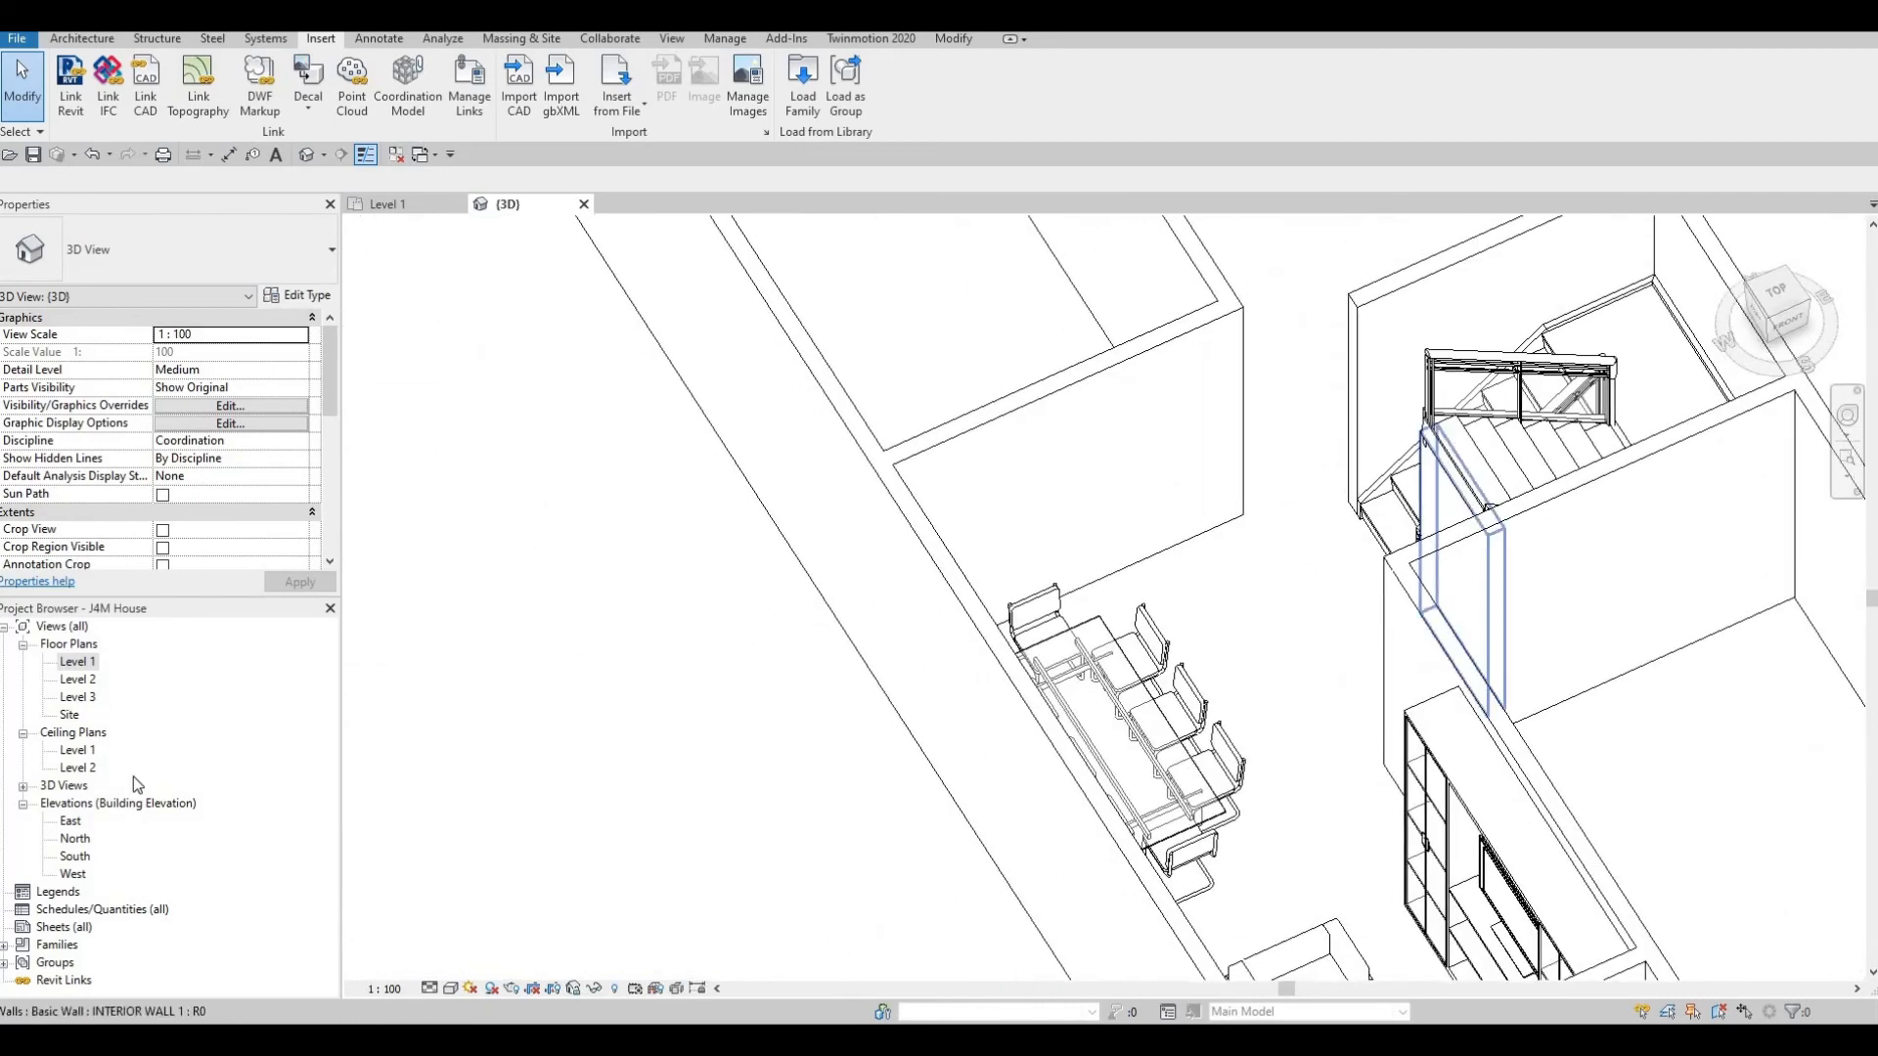
Return to the Level 1 floor plan and review the furniture and stair layout across the whole grid.
{"action": "double_click", "coordinate": [76, 665]}
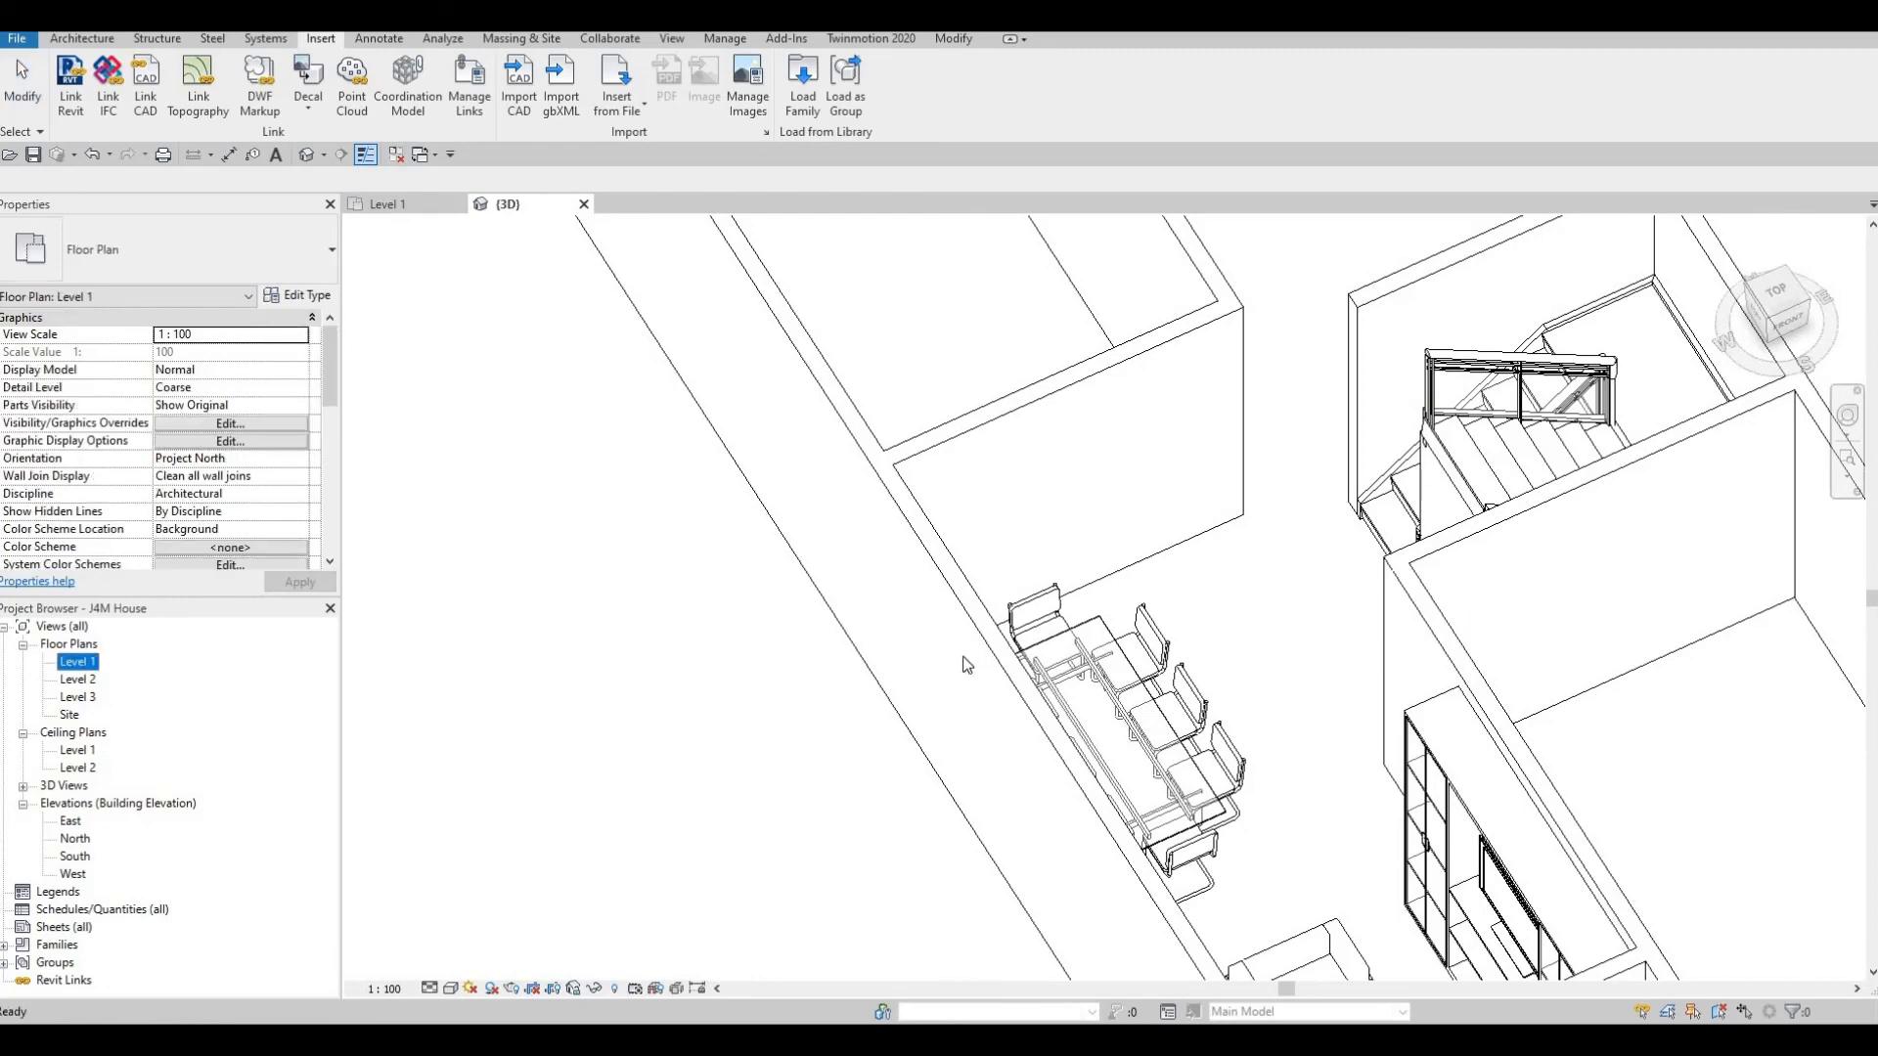
{"action": "scroll", "coordinate": [907, 721], "scroll_direction": "up", "scroll_amount": 4}
{"action": "middle_click_drag", "start_coordinate": [908, 721], "coordinate": [1040, 512]}
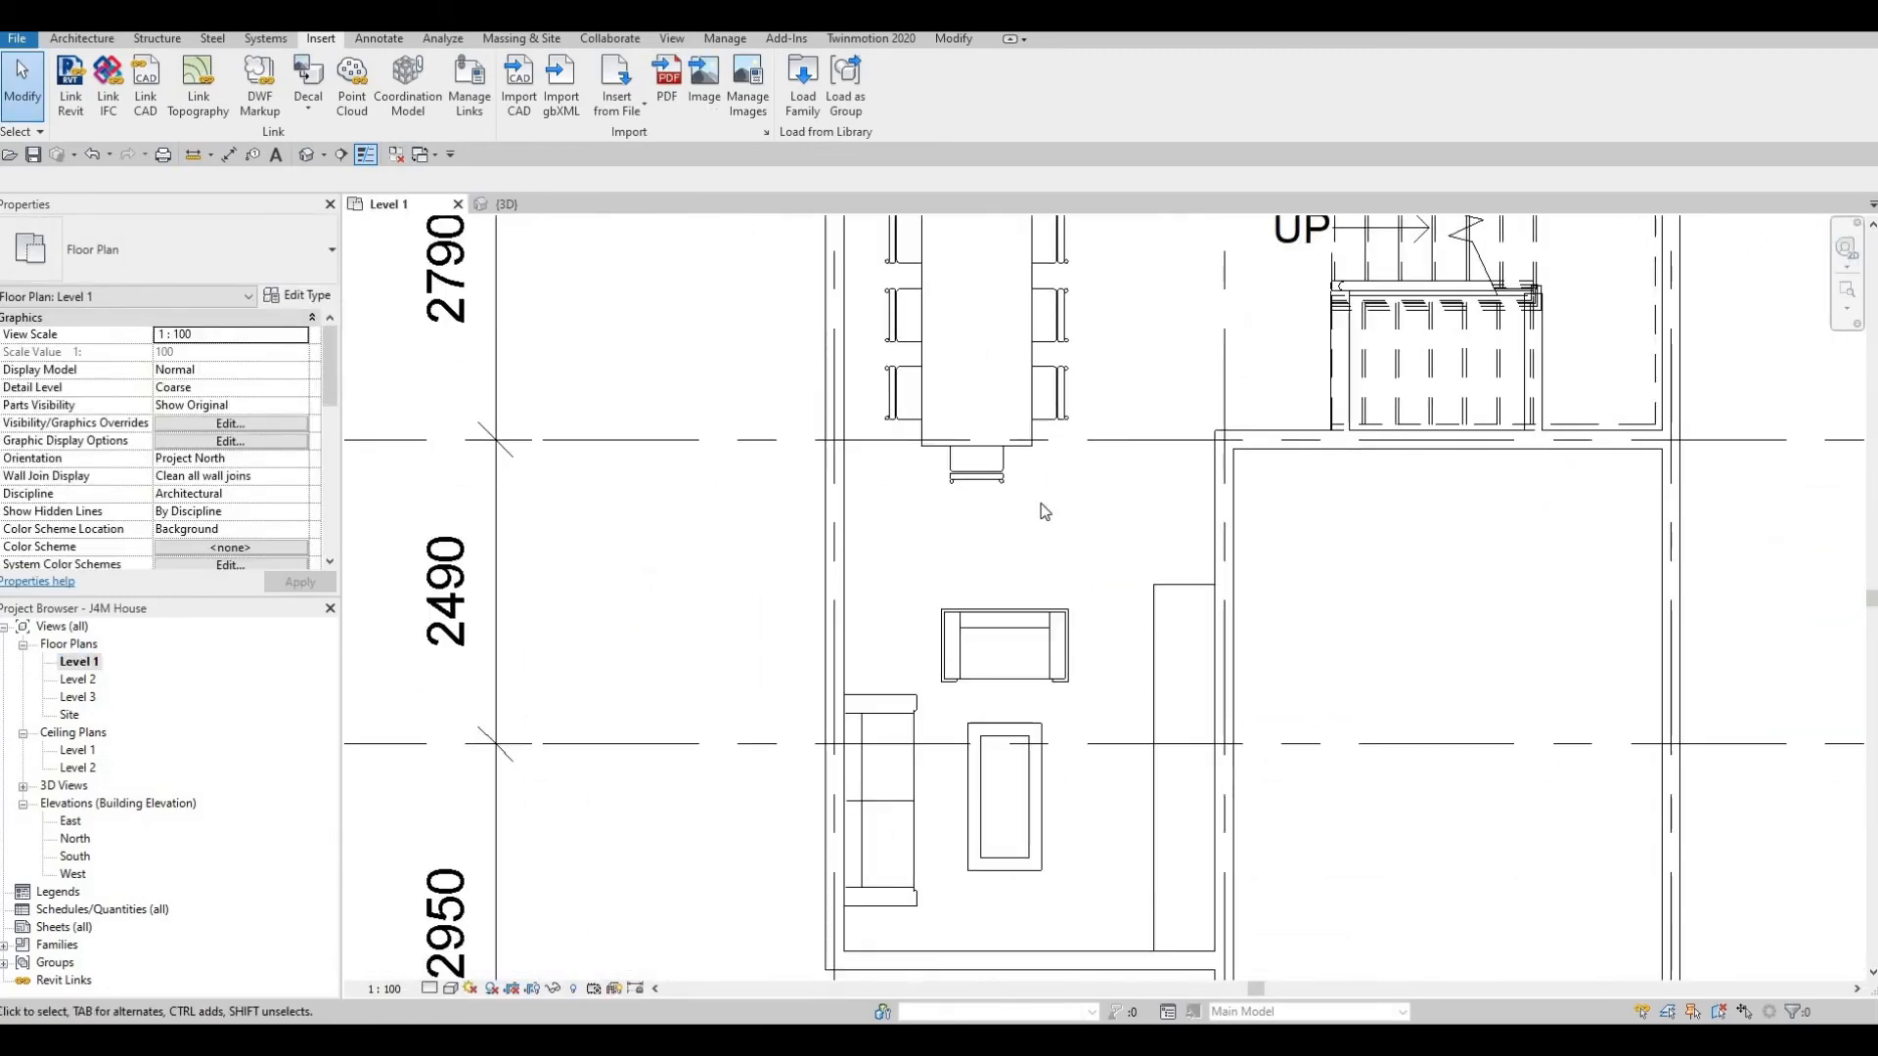
{"action": "scroll", "coordinate": [954, 499], "scroll_direction": "down", "scroll_amount": 3}
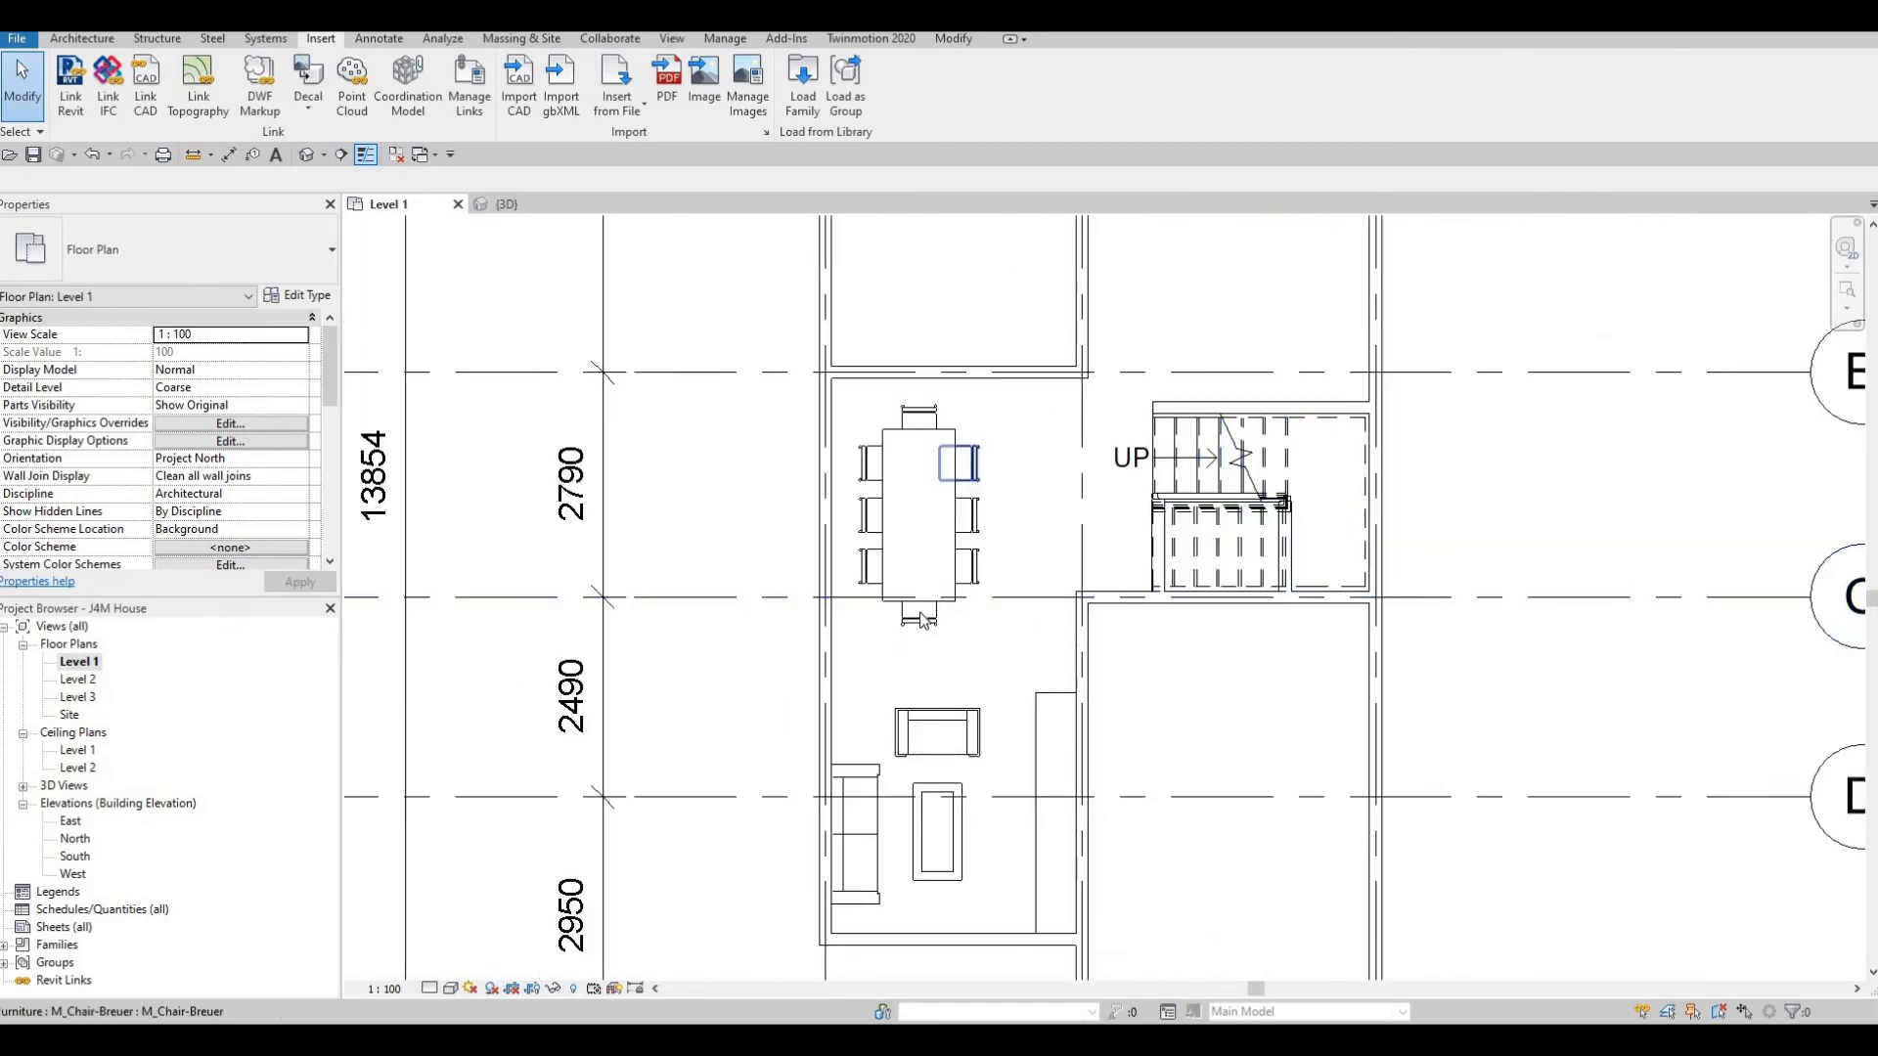
{"action": "left_click", "coordinate": [855, 788]}
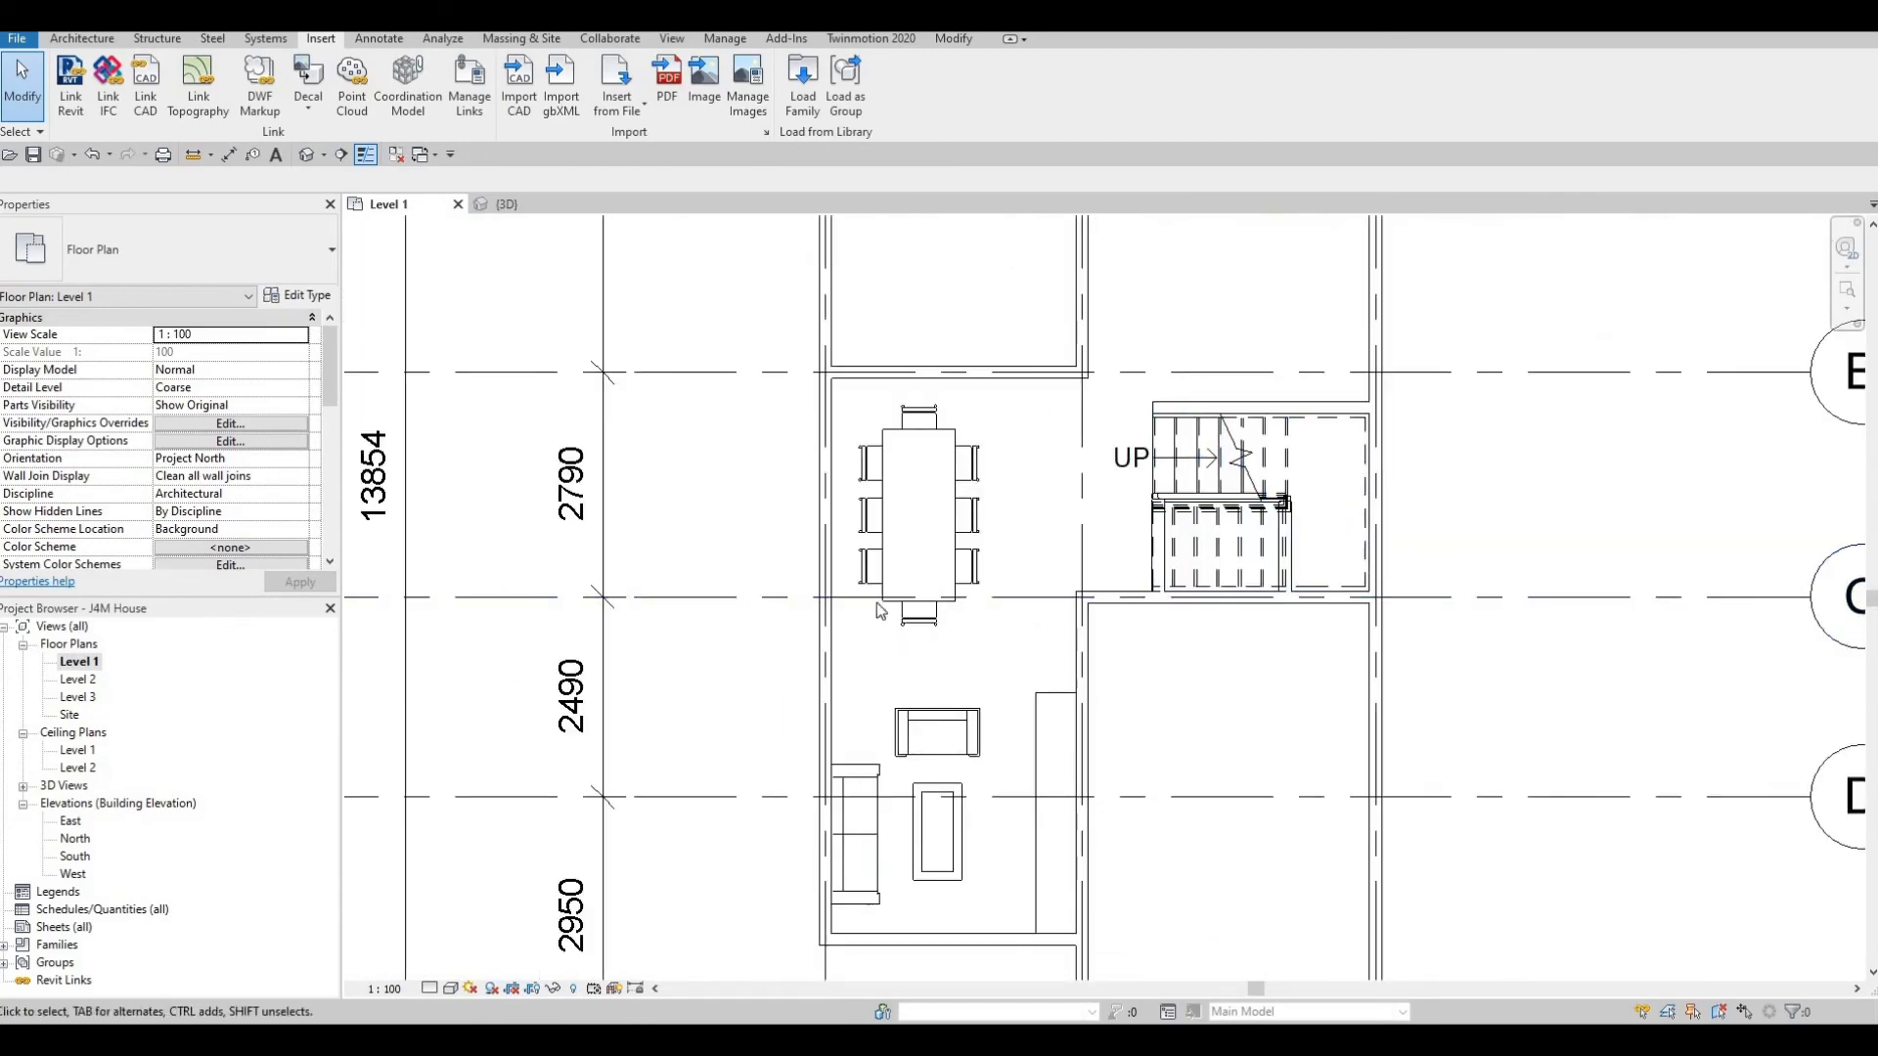
{"action": "scroll", "coordinate": [889, 611], "scroll_direction": "down", "scroll_amount": 3}
{"action": "middle_click_drag", "start_coordinate": [821, 493], "coordinate": [906, 684]}
{"action": "scroll", "coordinate": [906, 685], "scroll_direction": "down", "scroll_amount": 2}
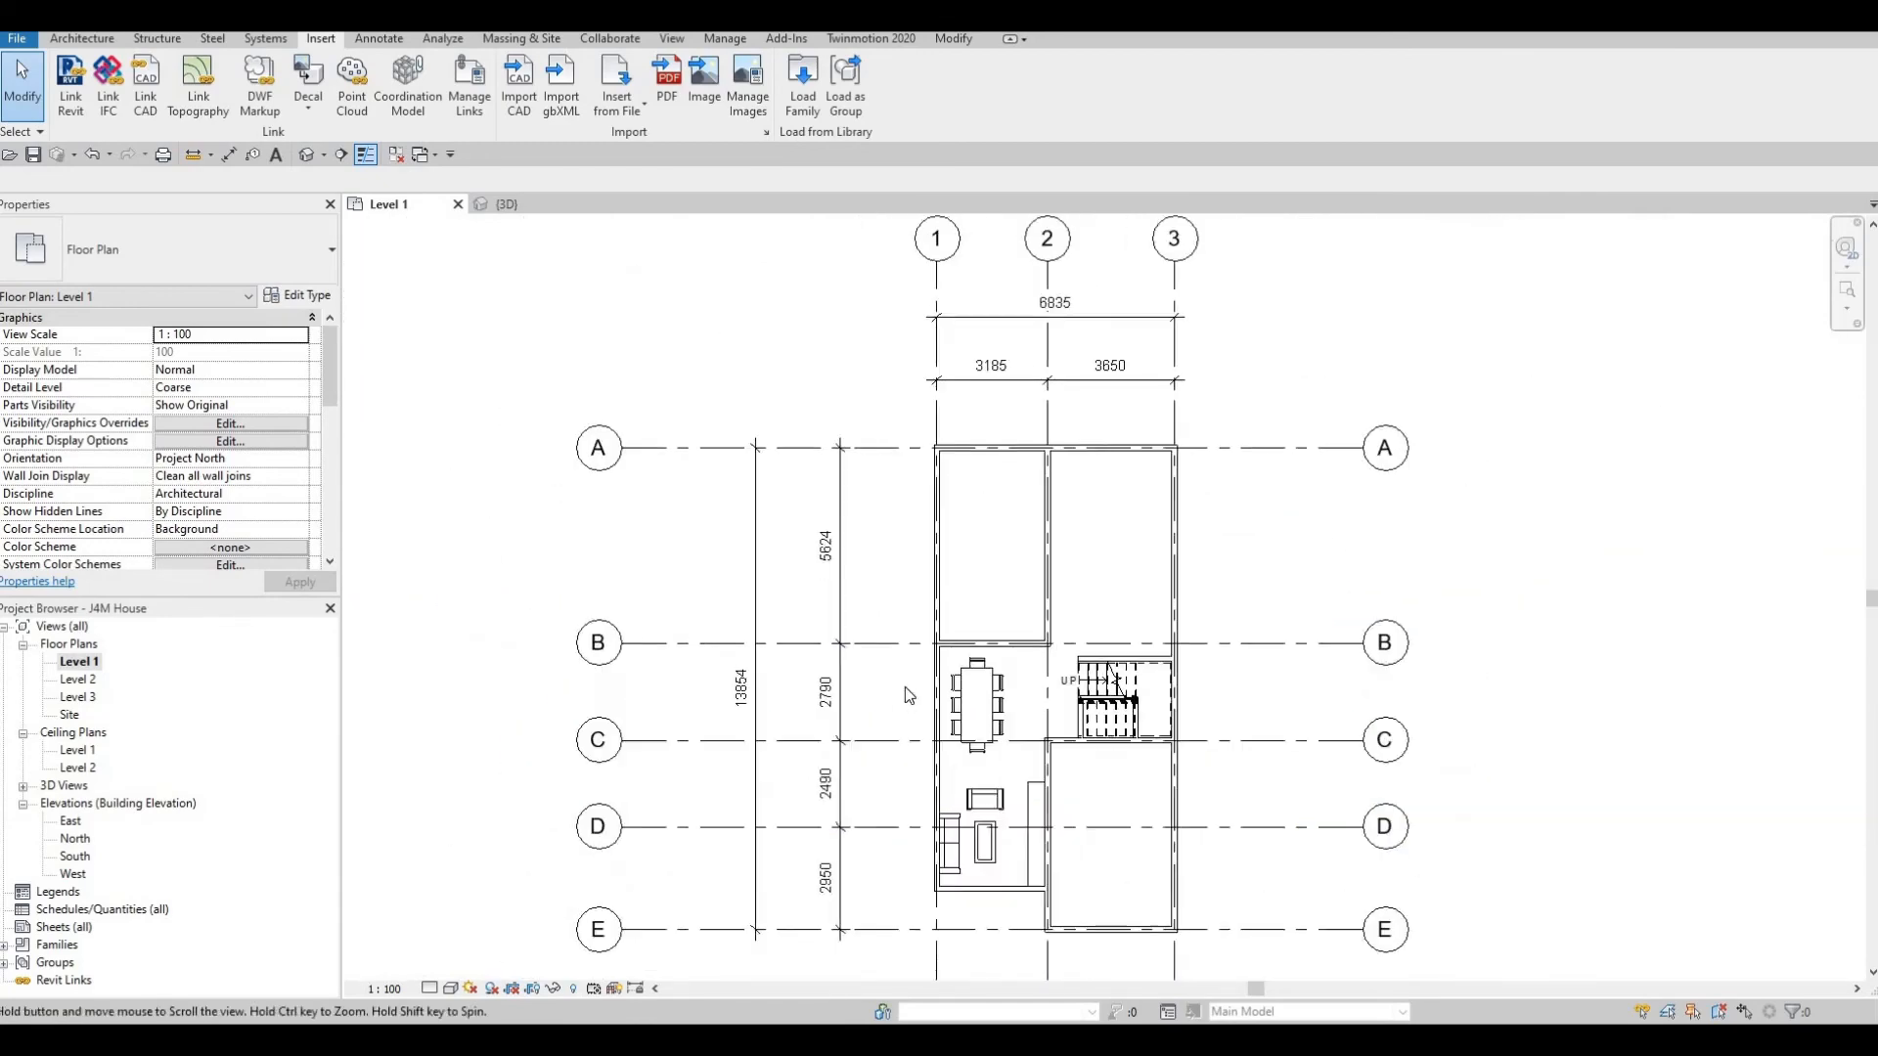